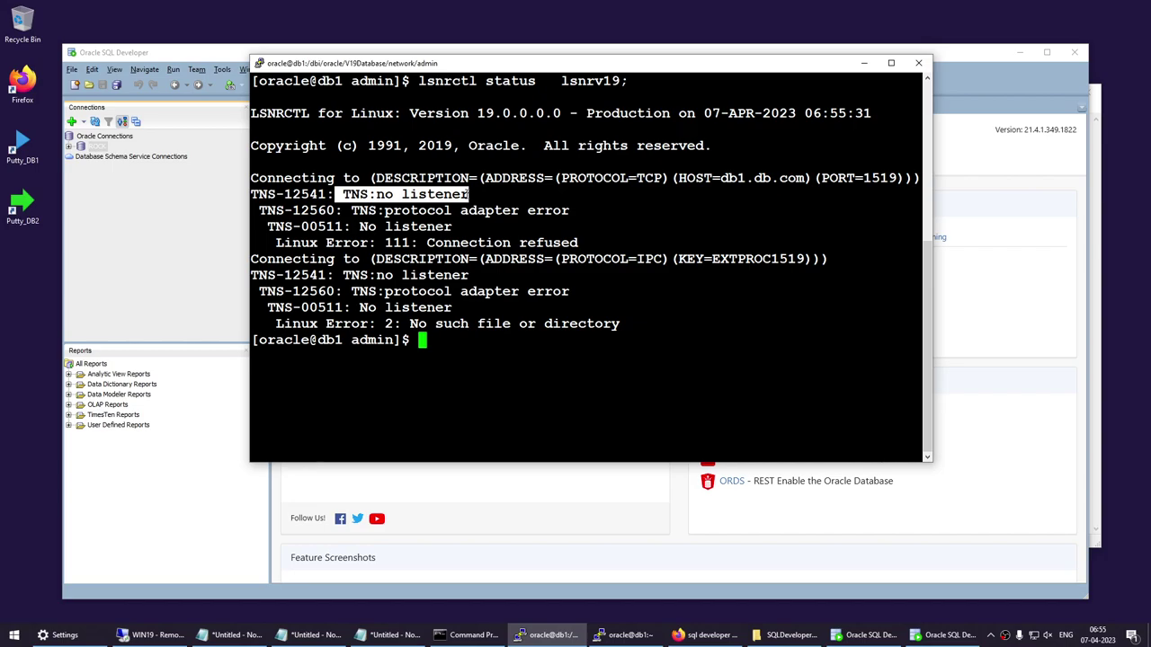
# Edit the recalled status command into lsnrctl start lsnrv19 and run it.
pyautogui.click(460, 203)
pyautogui.moveTo(346, 198); pyautogui.dragTo(469, 198)
pyautogui.click(580, 211)
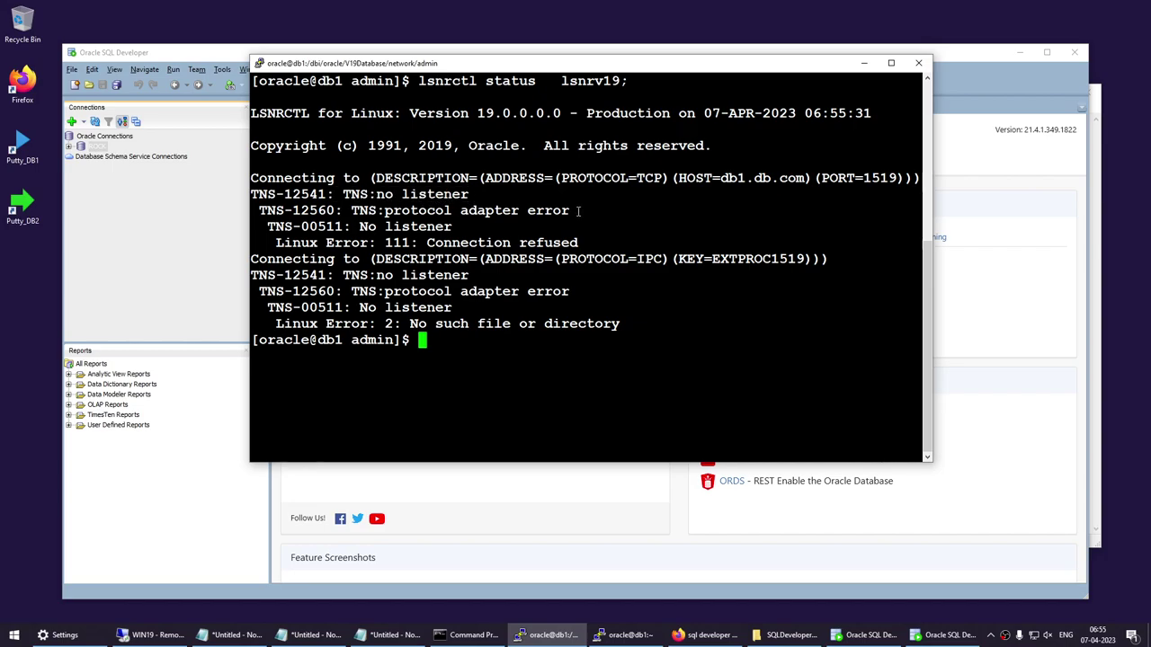
pyautogui.press('Up')
pyautogui.press('Left')
pyautogui.press('Left')
pyautogui.press('Left')
pyautogui.press('Left')
pyautogui.press('Left')
pyautogui.press('Left')
pyautogui.press('Left')
pyautogui.press('Left')
pyautogui.press('Left')
pyautogui.press('Left')
pyautogui.press('Left')
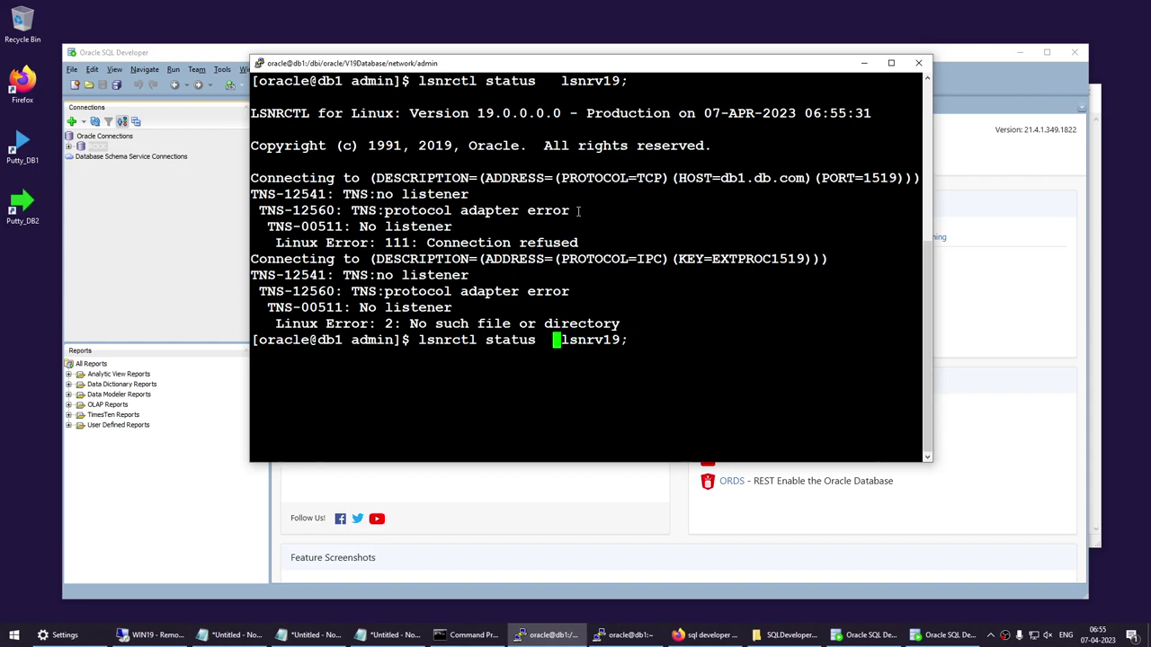
pyautogui.press('BackSpace')
pyautogui.press('BackSpace')
pyautogui.press('BackSpace')
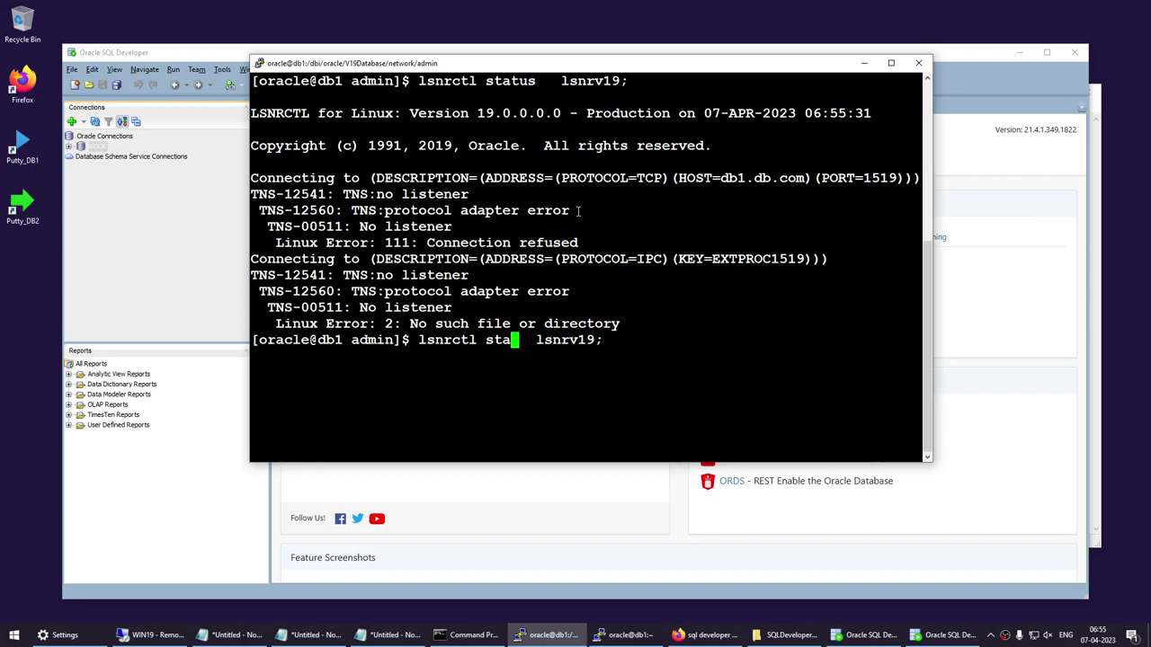
pyautogui.write('rt')
pyautogui.press('Return')
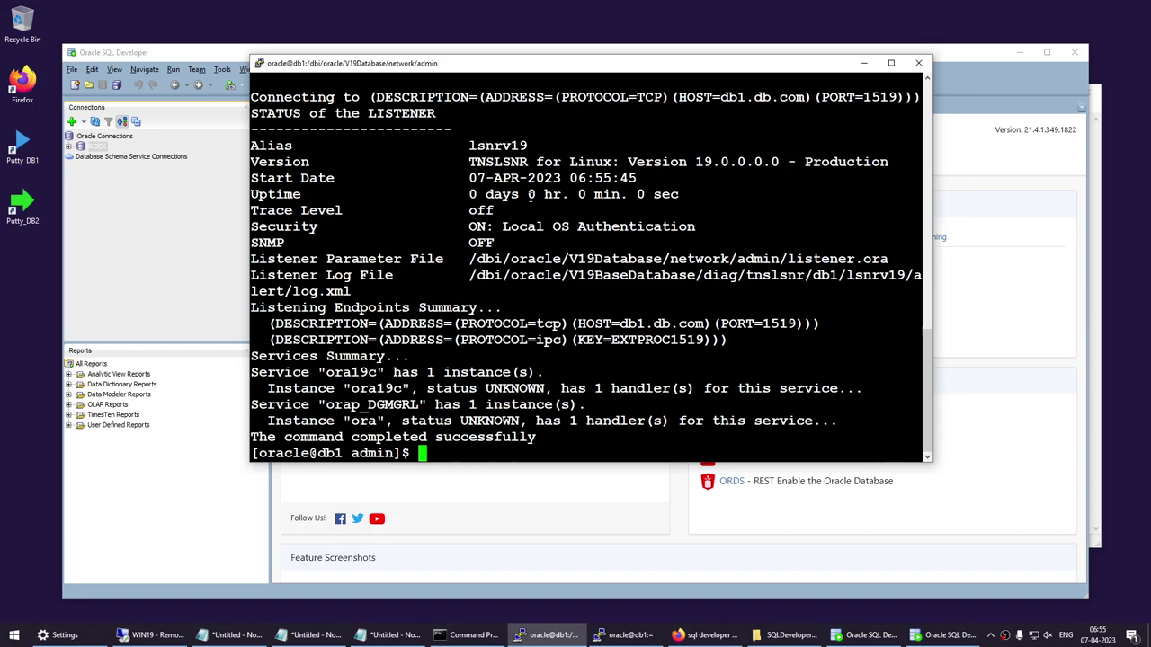
# Clear the screen and run lsnrctl status lsnrv19, checking its start time and port 1519.
pyautogui.write('clear')
pyautogui.press('Return')
pyautogui.press('Up')
pyautogui.press('Up')
pyautogui.press('Up')
pyautogui.press('Return')
pyautogui.moveTo(470, 177); pyautogui.dragTo(677, 194)
pyautogui.click(632, 217)
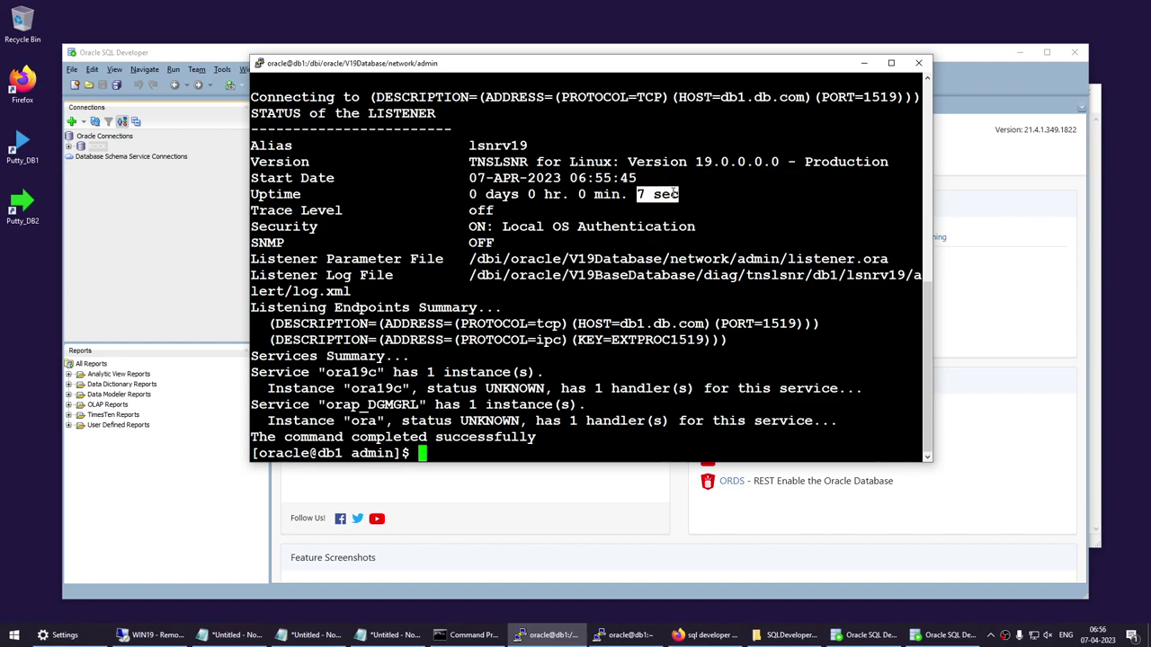
pyautogui.click(859, 65)
# Dismiss the error and connect to the ROCK connection in SQL Developer with its password.
pyautogui.click(663, 369)
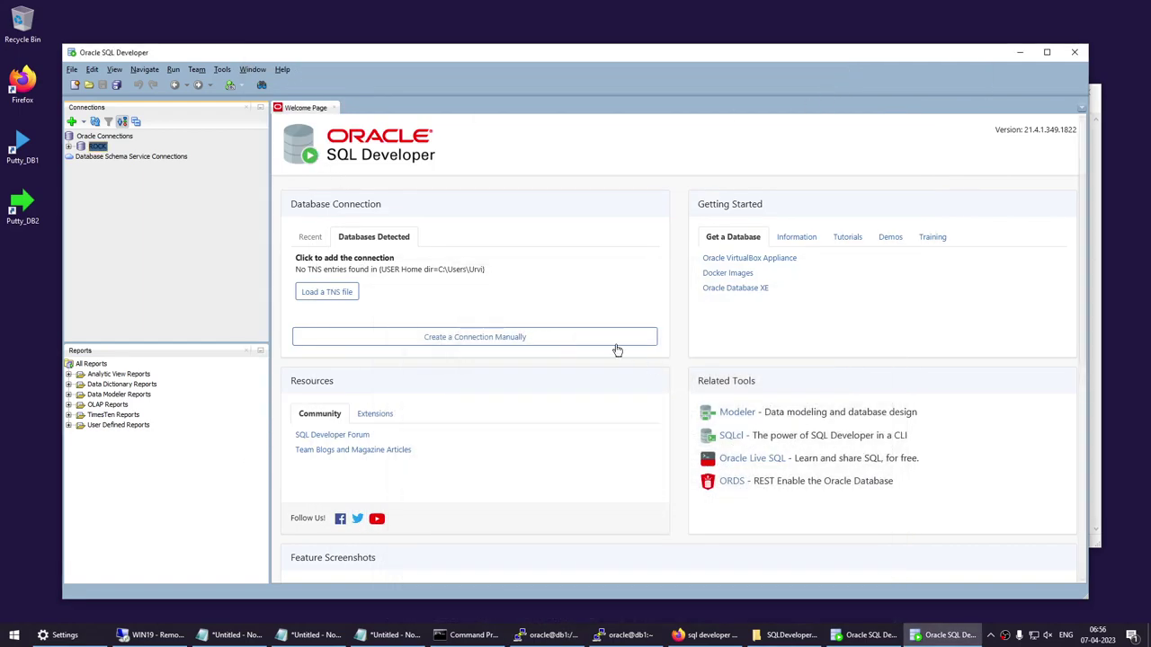
pyautogui.rightClick(95, 147)
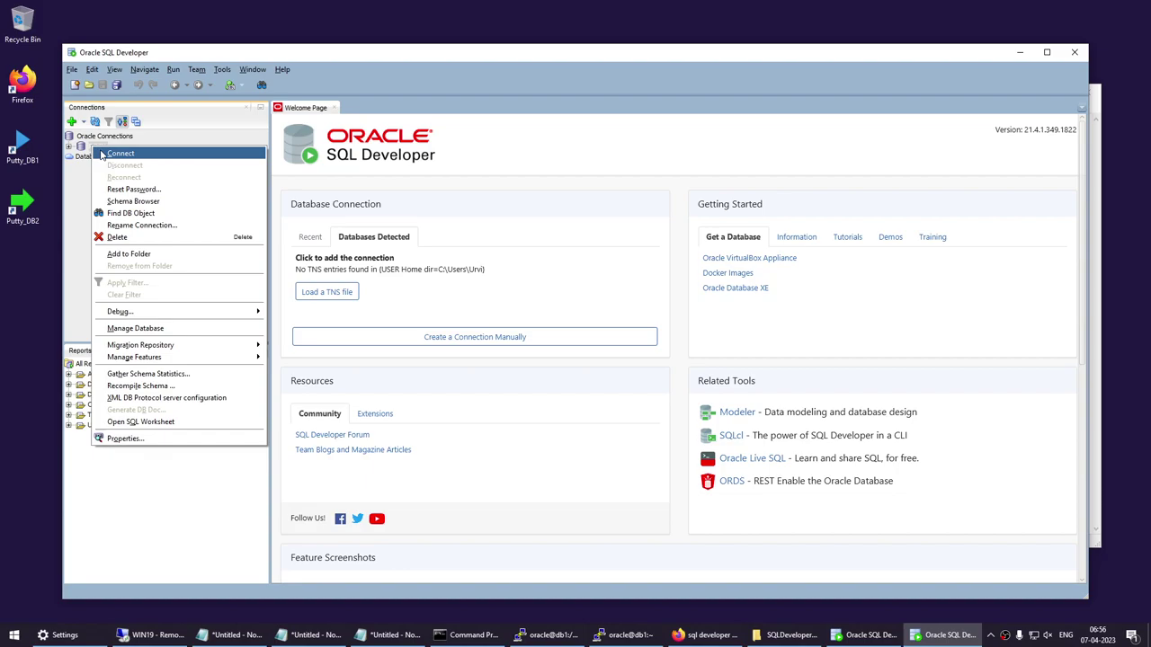
pyautogui.click(120, 153)
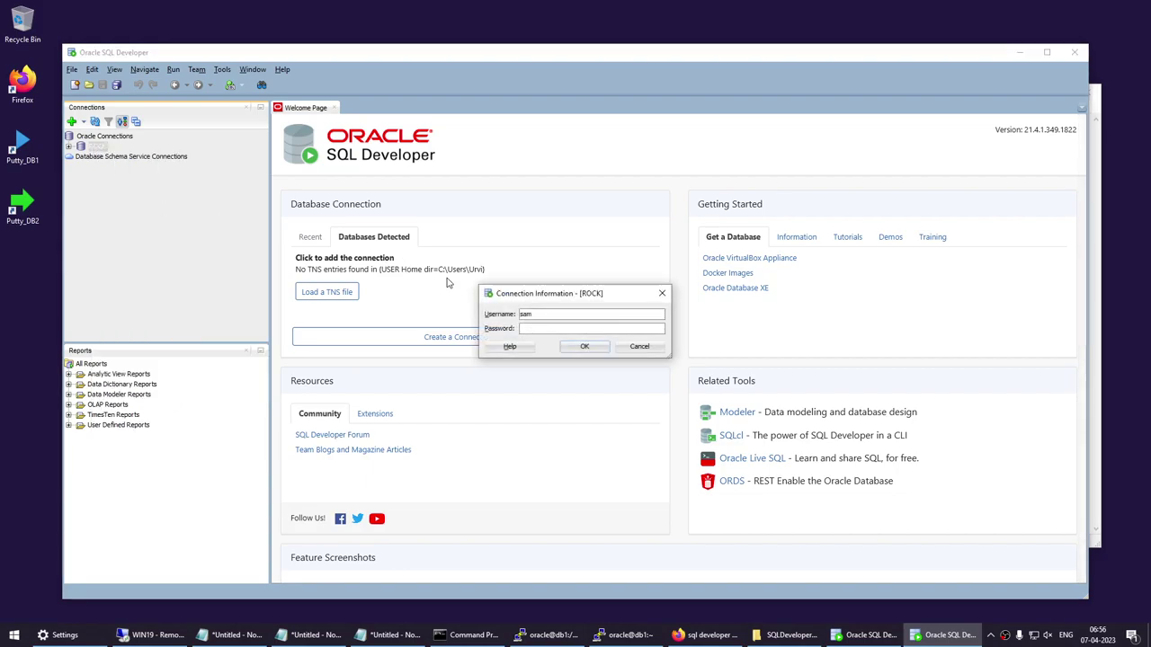
pyautogui.write('password')
pyautogui.press('Return')
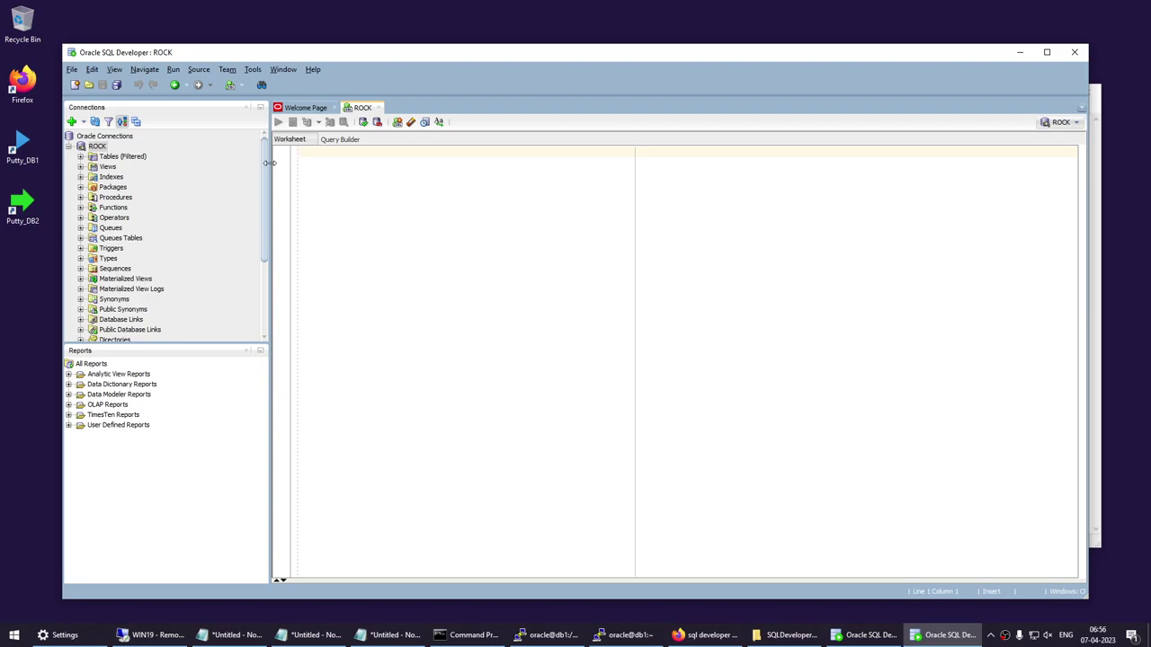
# Highlight the status, stop and start keywords of the lsnrctl commands in the Notepad notes.
pyautogui.click(284, 635)
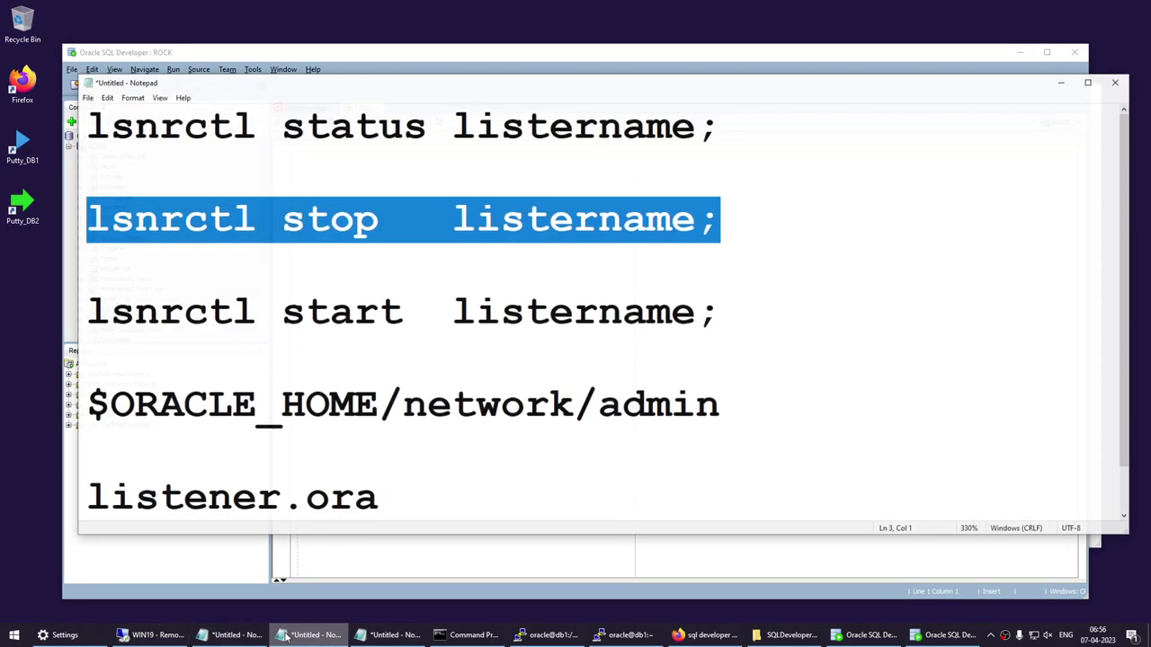
pyautogui.moveTo(280, 118); pyautogui.dragTo(403, 118)
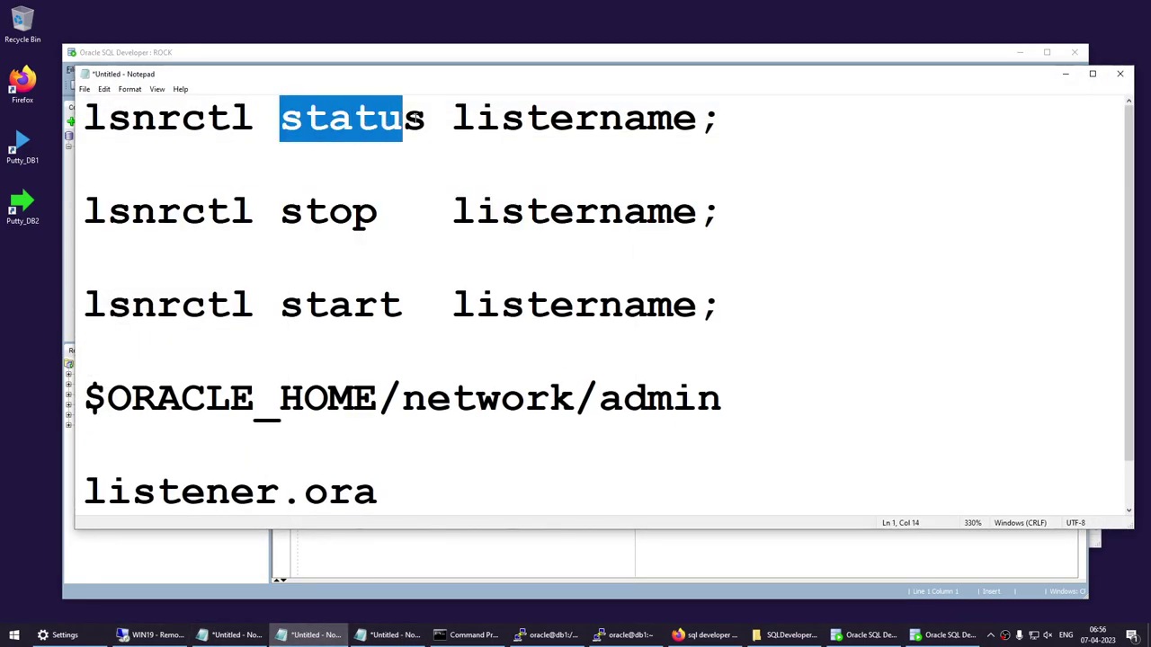
pyautogui.moveTo(280, 212); pyautogui.dragTo(378, 216)
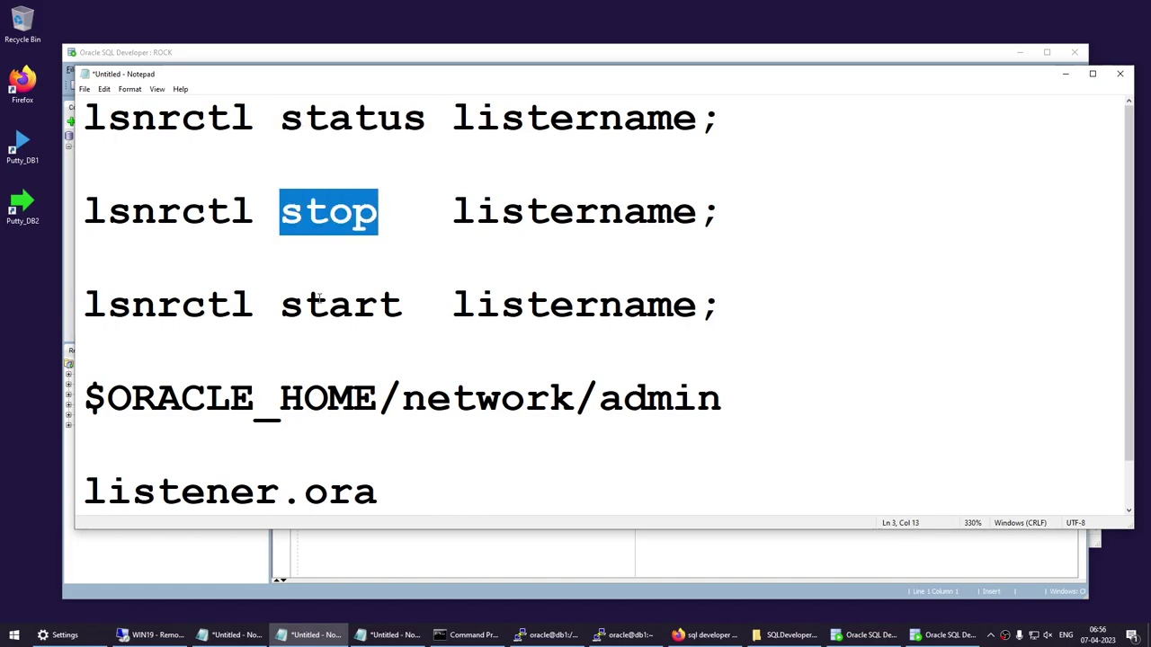
pyautogui.moveTo(281, 306); pyautogui.dragTo(402, 306)
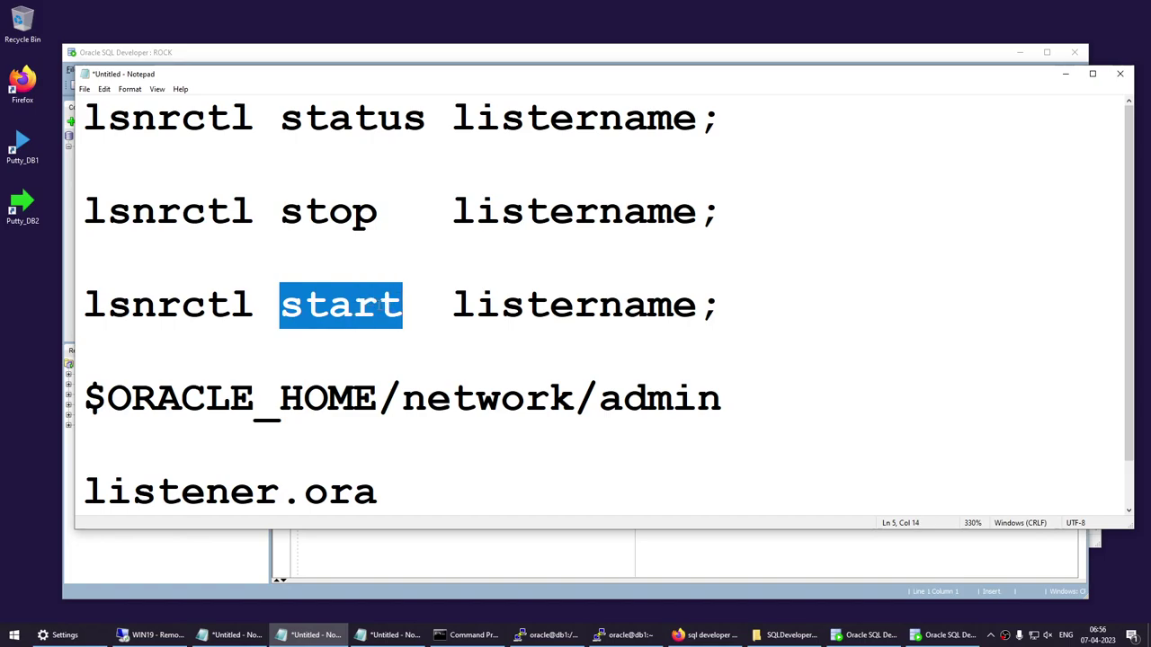
# Highlight listener.ora and its $ORACLE_HOME/network/admin location, then return to the db1 terminal.
pyautogui.scroll(-1, 368, 322)
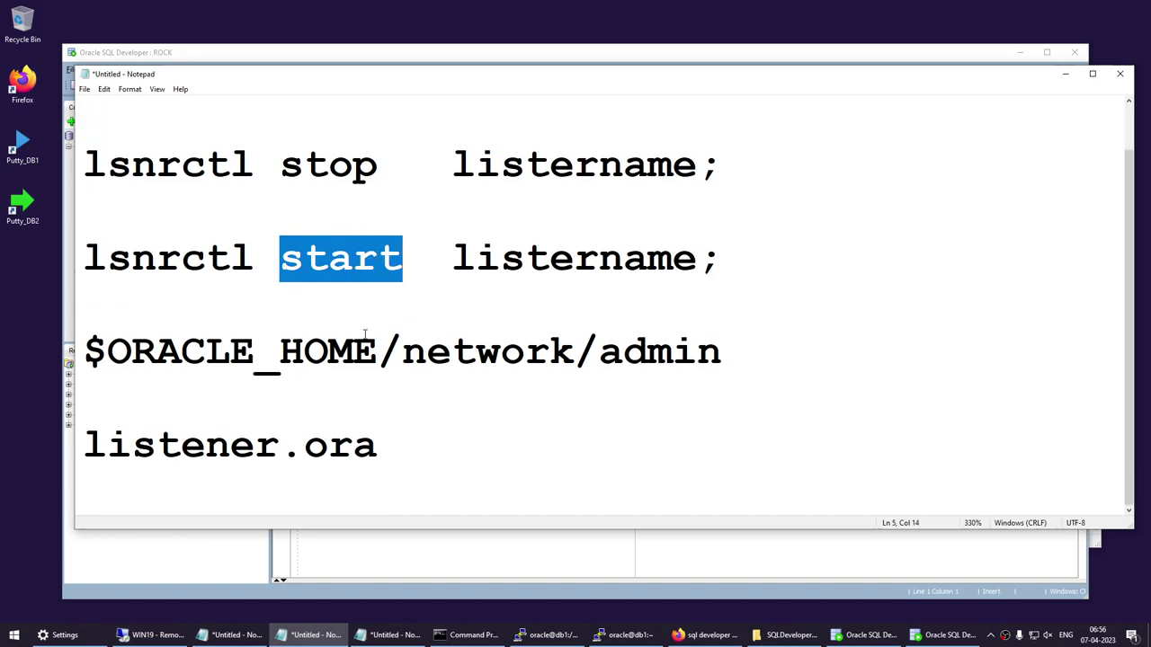
pyautogui.moveTo(394, 461); pyautogui.dragTo(93, 454)
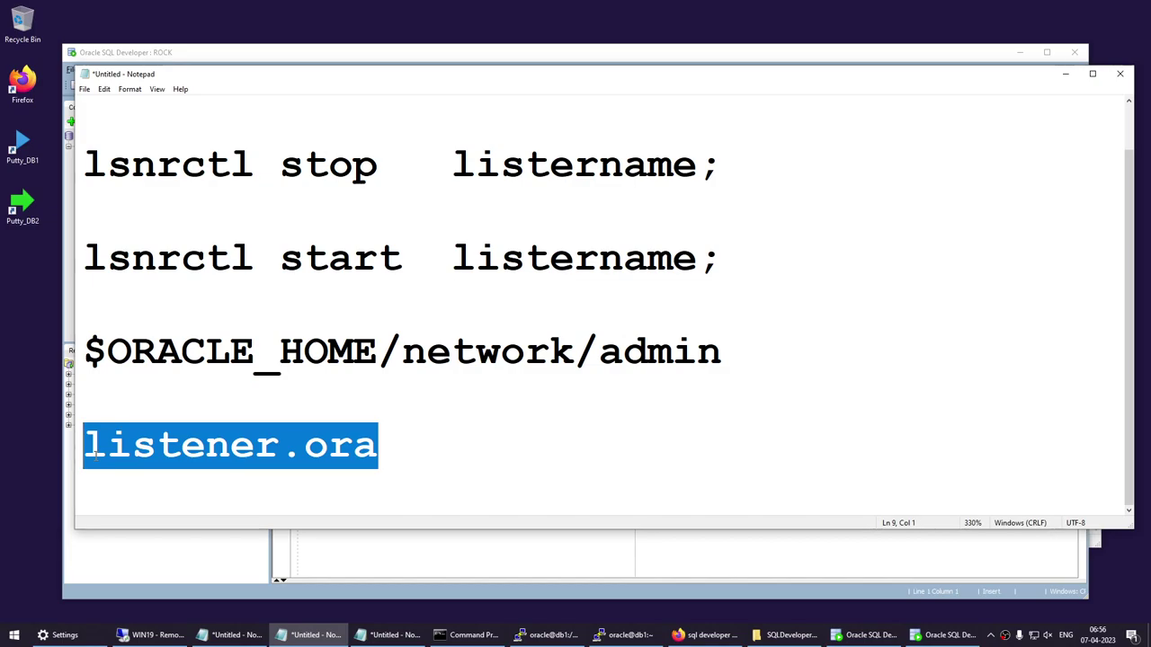
pyautogui.moveTo(403, 352); pyautogui.dragTo(70, 357)
pyautogui.click(743, 360)
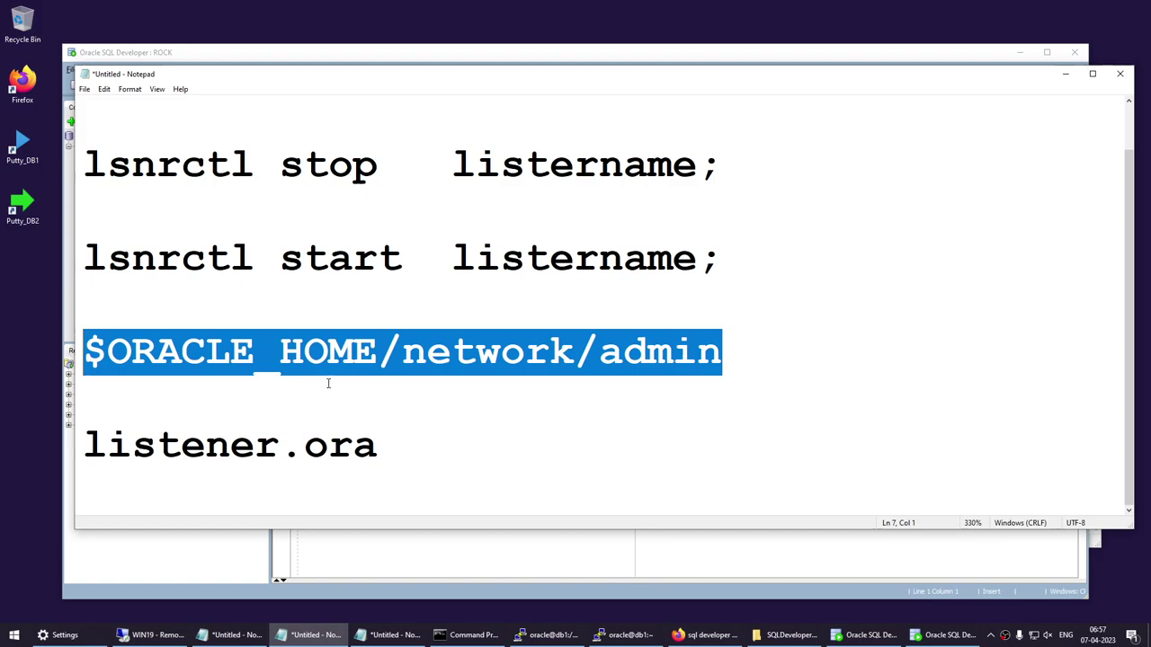
pyautogui.click(548, 627)
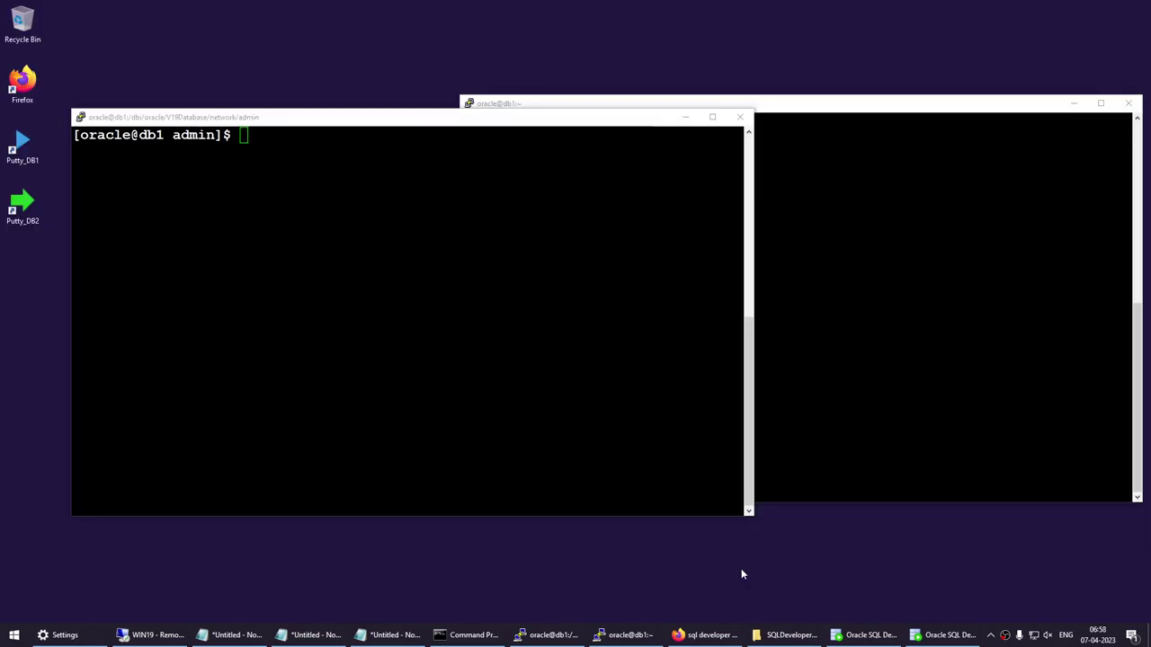
# In the second PuTTY session, print the current directory with pwd.
pyautogui.click(825, 259)
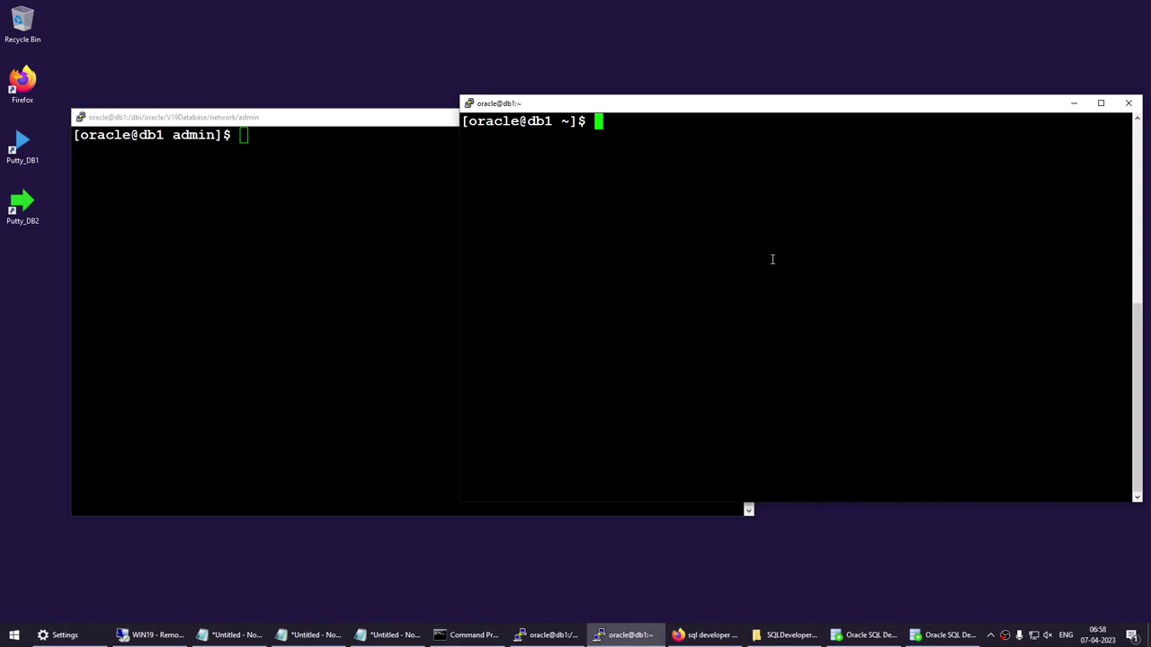
pyautogui.moveTo(671, 109); pyautogui.dragTo(675, 125)
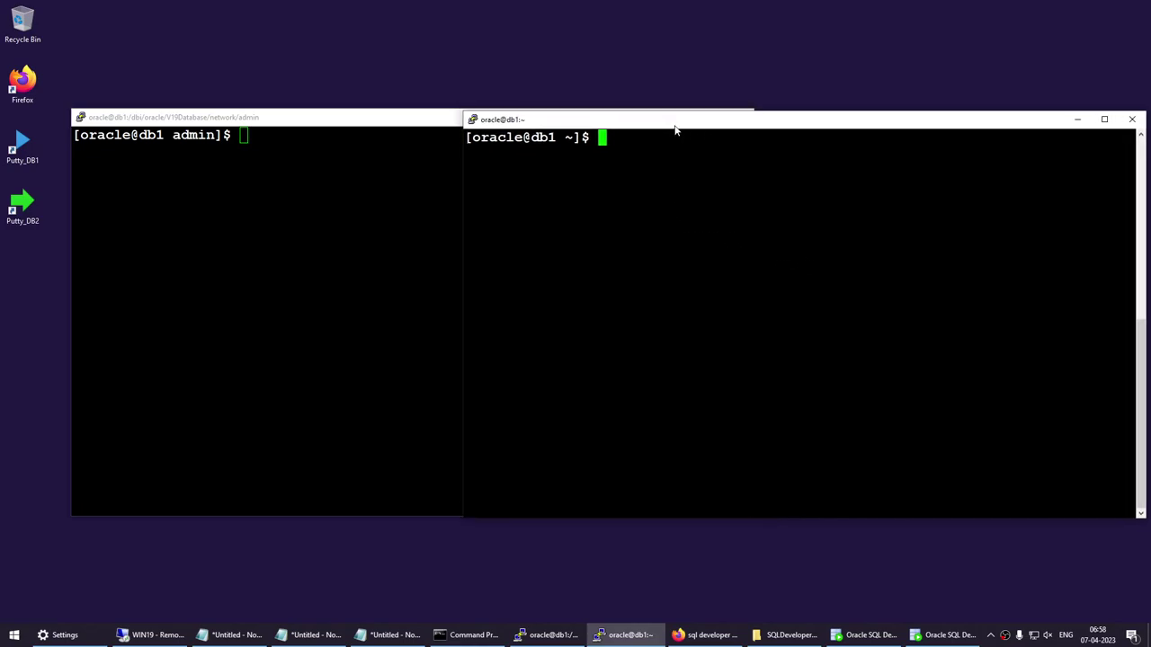
pyautogui.write('vi')
pyautogui.write('l')
pyautogui.press('BackSpace')
pyautogui.press('BackSpace')
pyautogui.press('BackSpace')
pyautogui.press('BackSpace')
pyautogui.write('pwd')
pyautogui.press('Return')
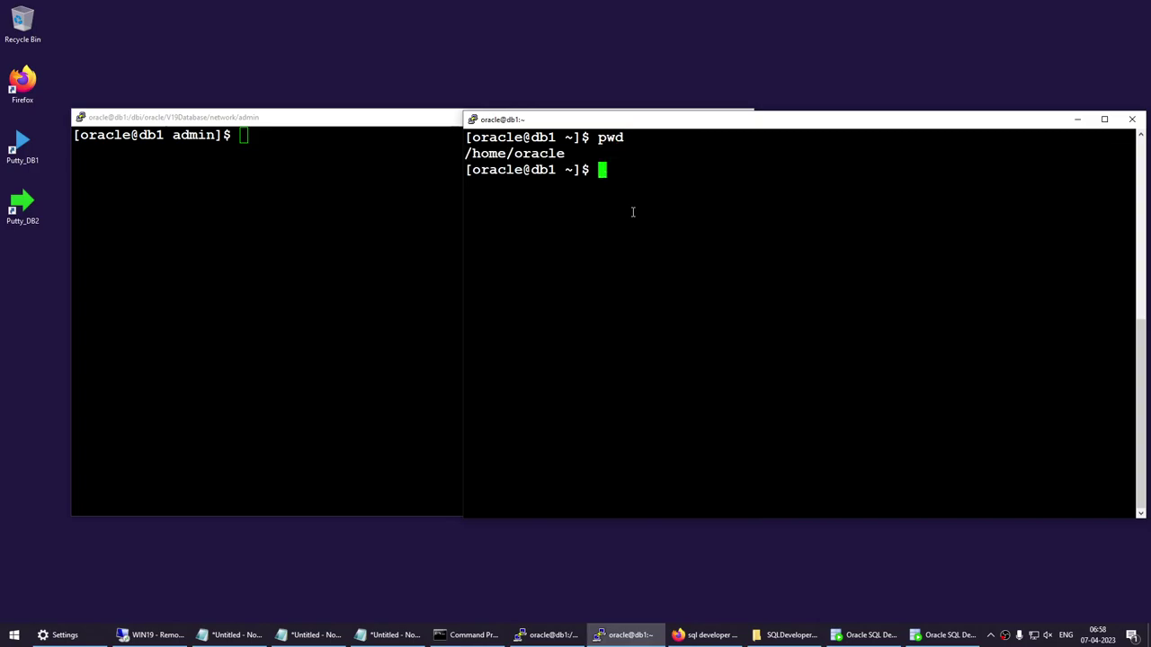
# Change into $ORACLE_HOME/network/admin, correcting the 'admim' typo, and confirm with pwd.
pyautogui.write('cd $ORACLE_')
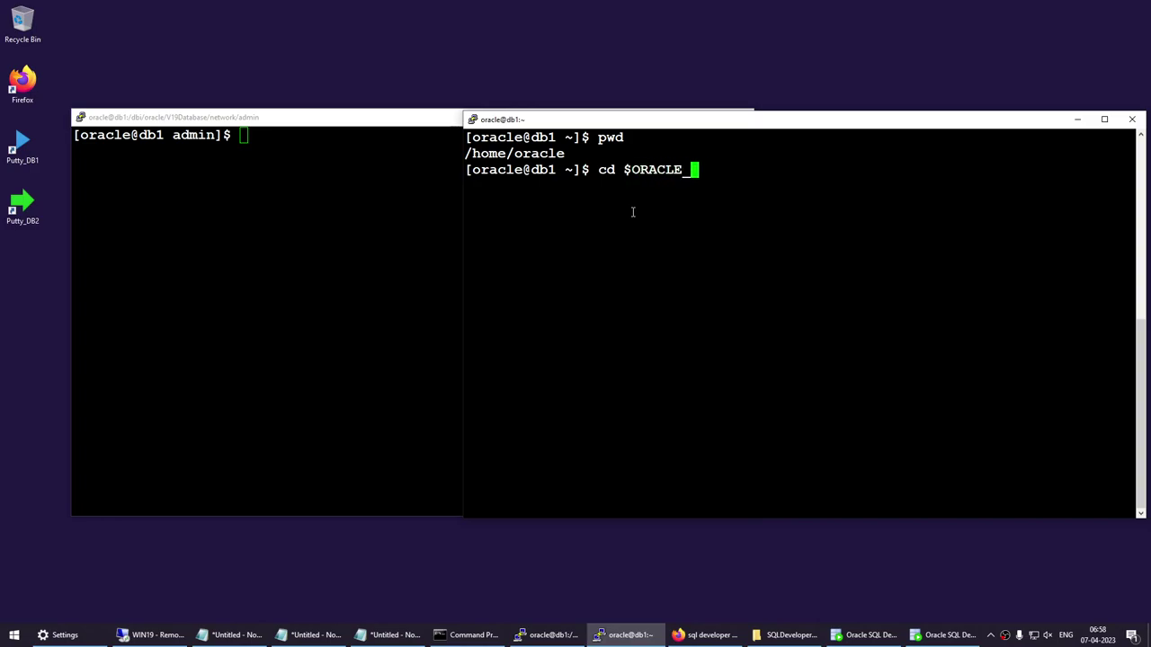
pyautogui.write('HOME/netw')
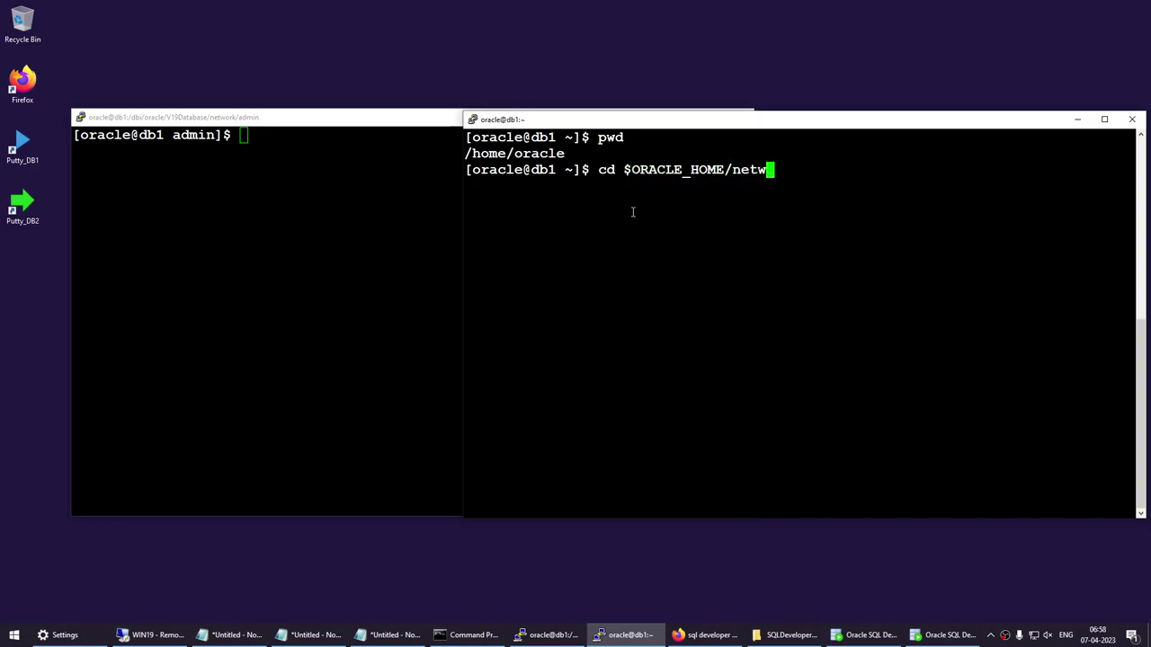
pyautogui.write('ork/admim')
pyautogui.press('Return')
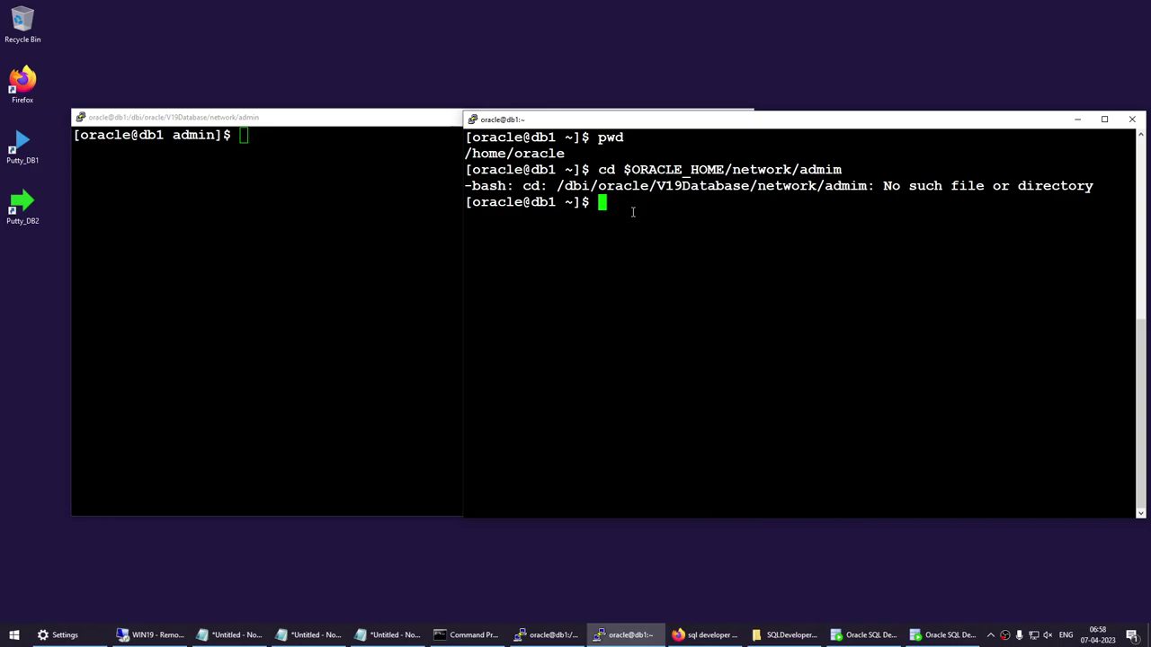
pyautogui.press('Up')
pyautogui.press('Left')
pyautogui.press('Delete')
pyautogui.write('n')
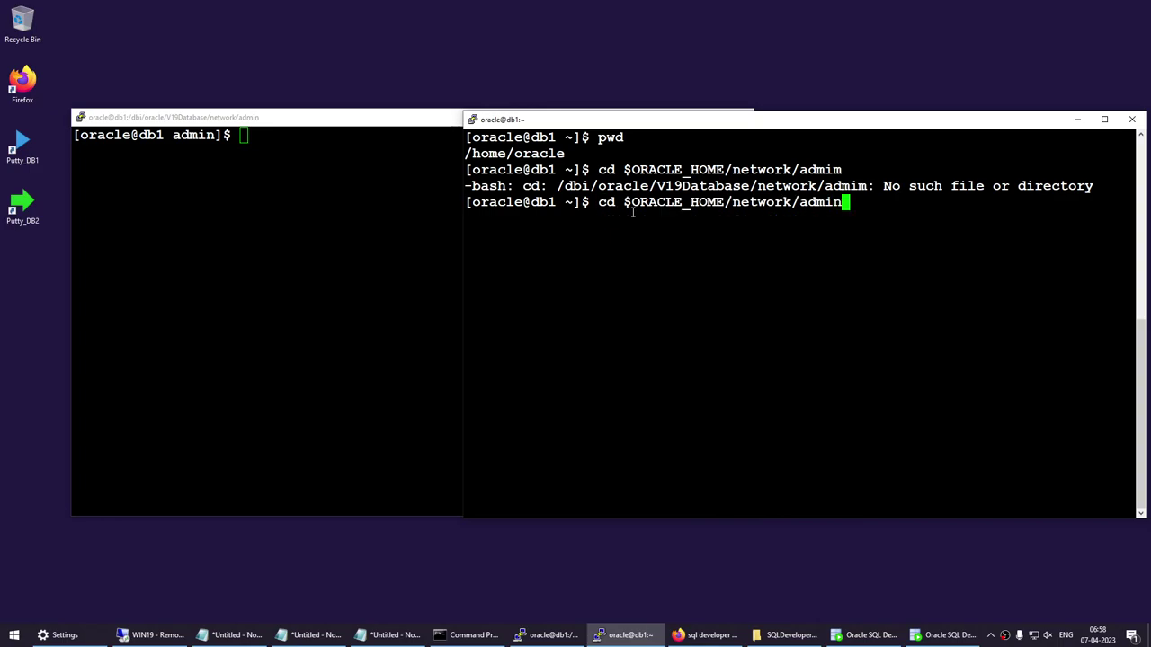
pyautogui.press('Return')
pyautogui.write('pwd')
pyautogui.press('Return')
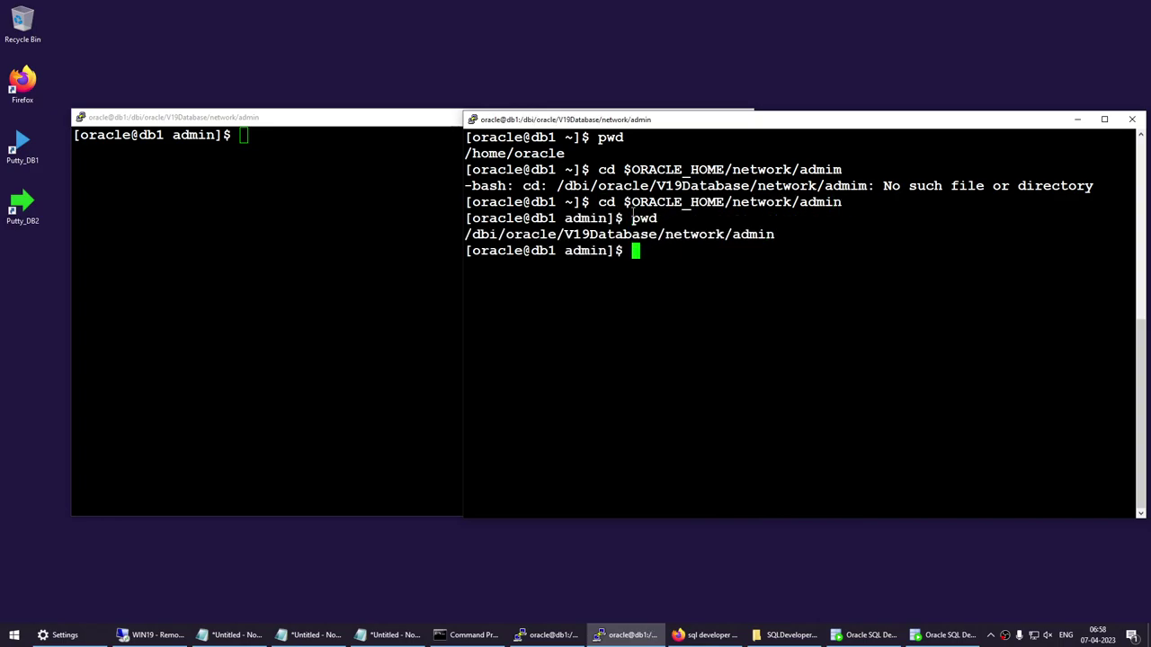
# Clear the screen and list listener.ora with ls -l to confirm it exists.
pyautogui.write('clear')
pyautogui.press('Return')
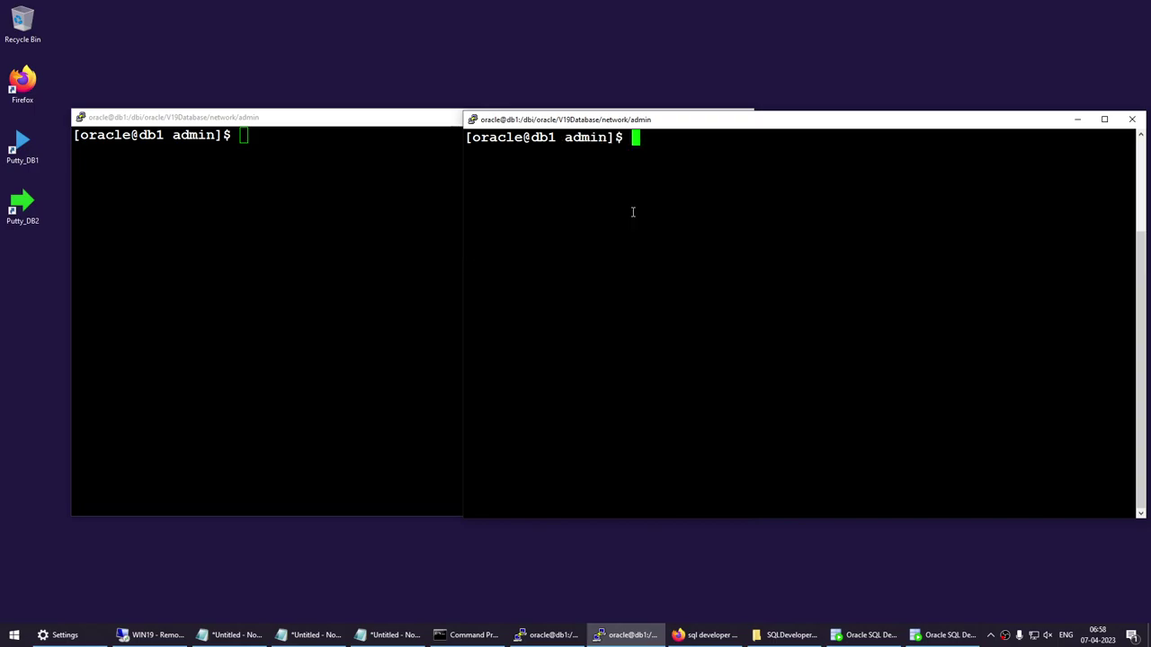
pyautogui.write('ls -l listene')
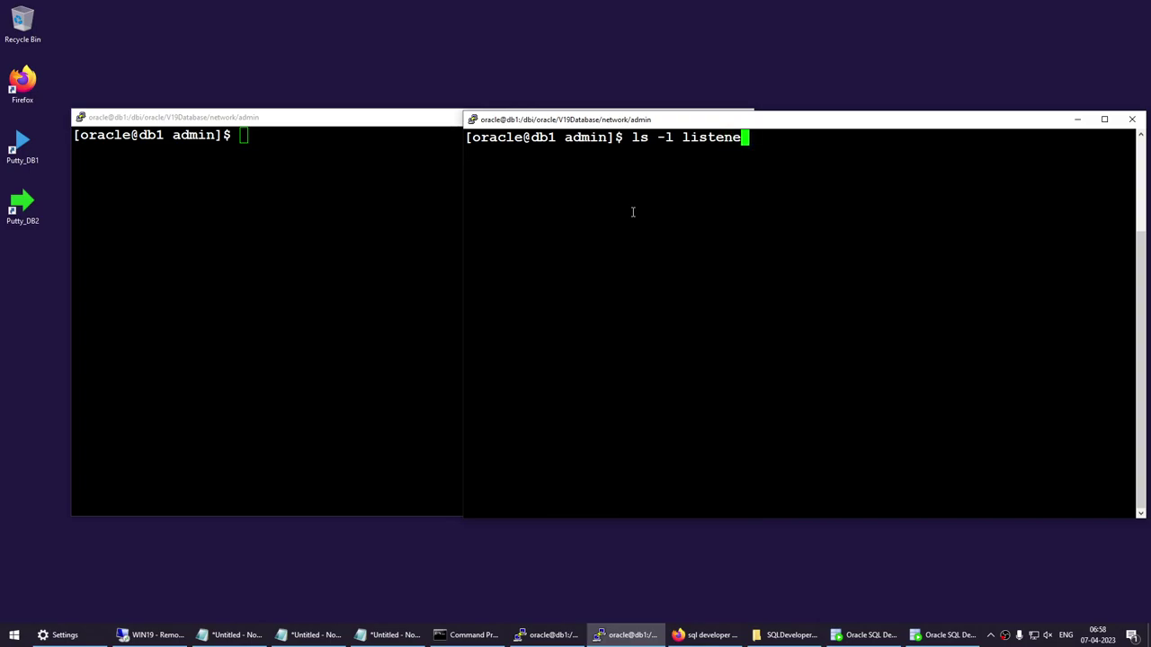
pyautogui.write('r.ora')
pyautogui.press('Return')
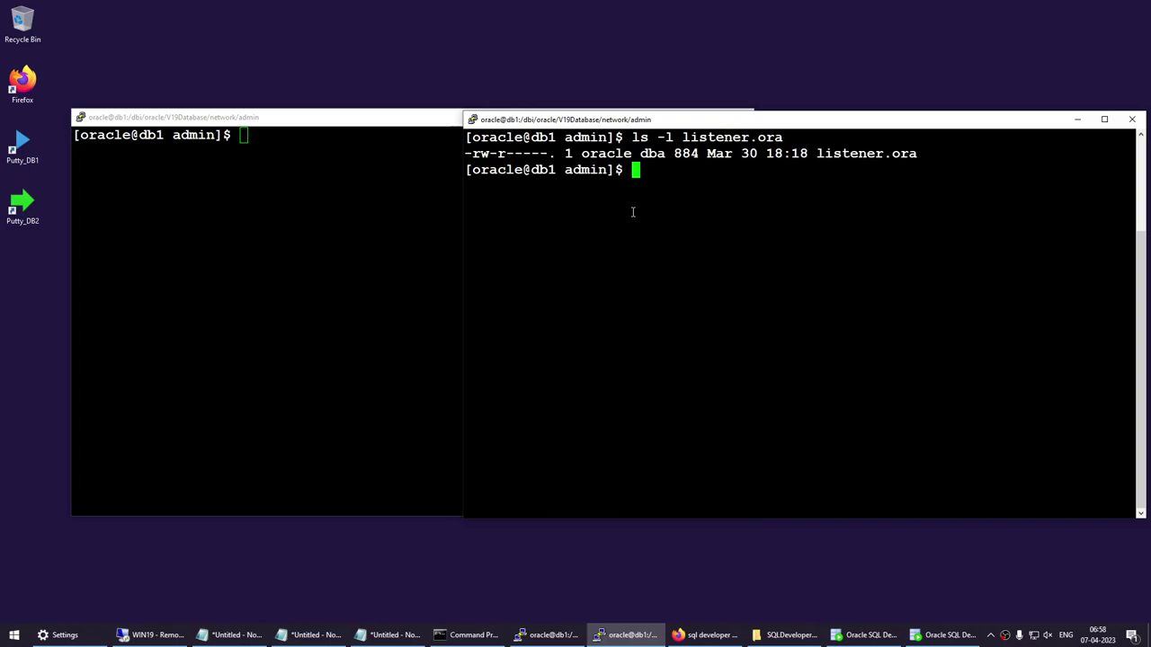
pyautogui.doubleClick(870, 155)
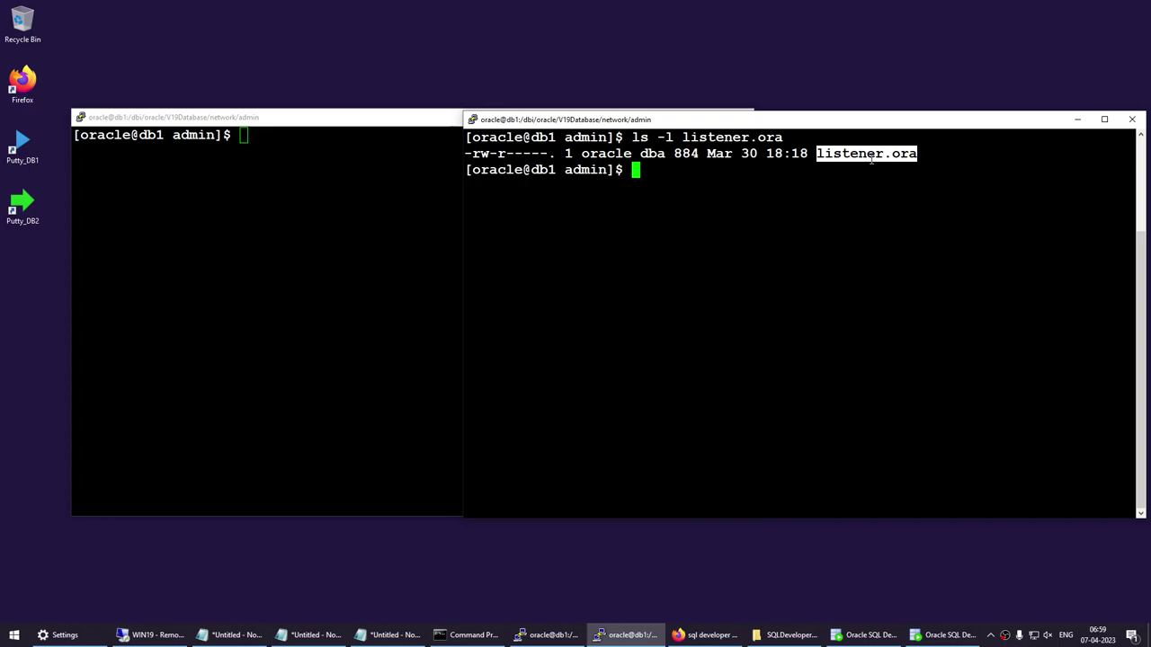
# Replace all the Notepad notes with the single word netca, then return to the left PuTTY session.
pyautogui.click(388, 635)
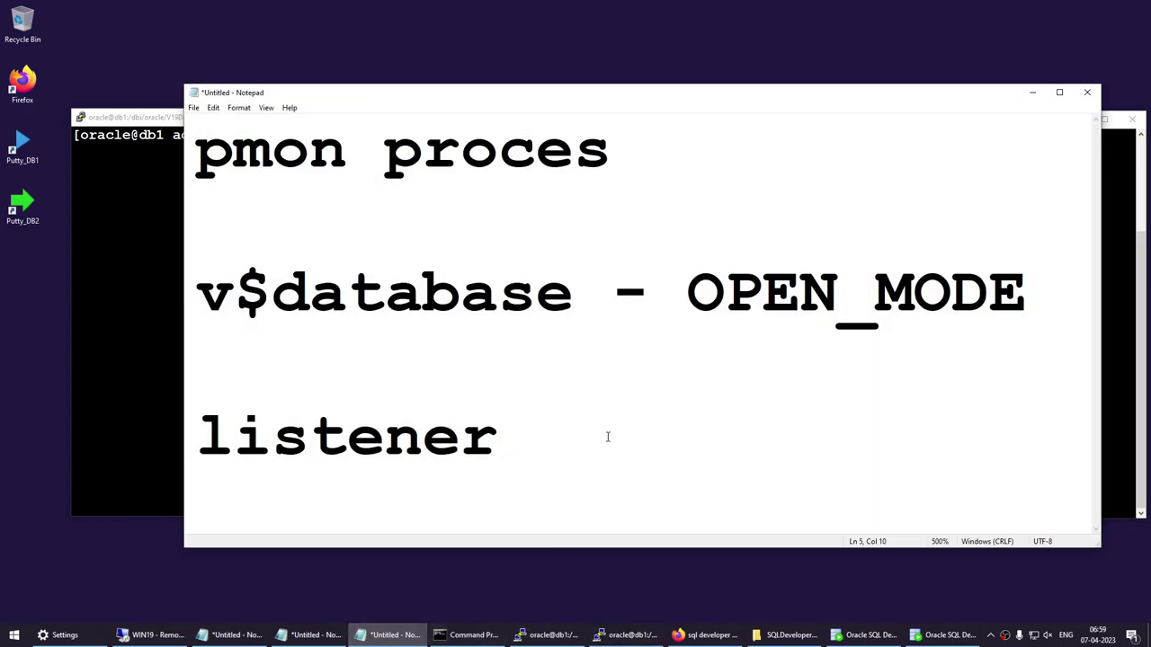
pyautogui.moveTo(609, 454); pyautogui.dragTo(171, 135)
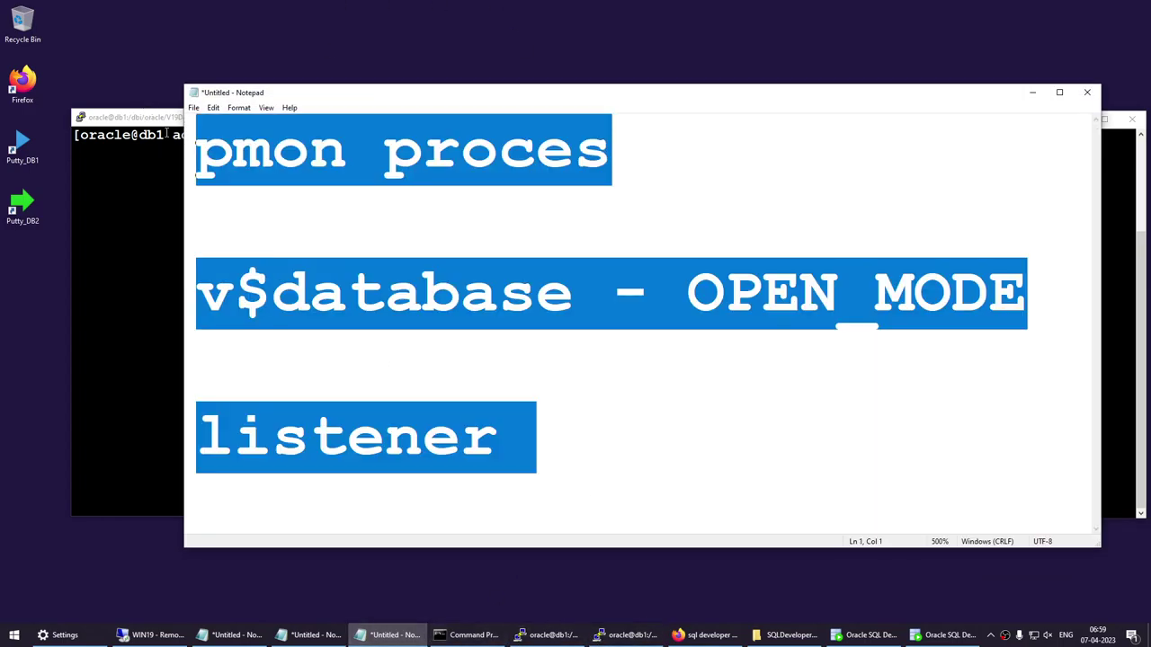
pyautogui.write('netca')
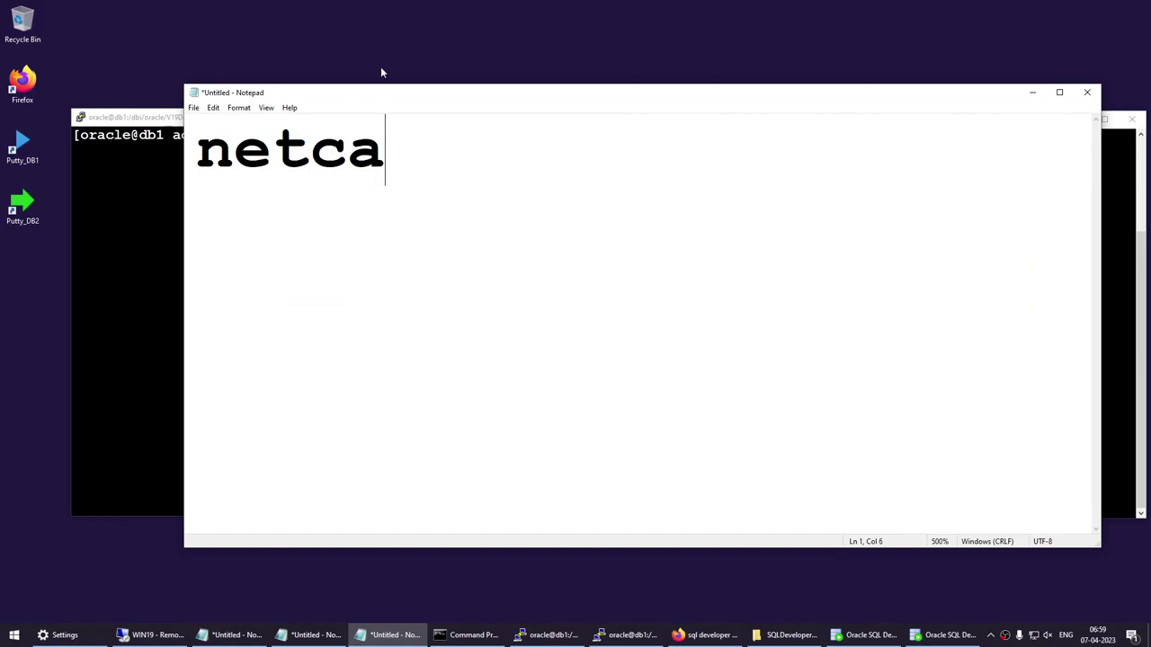
pyautogui.click(1032, 92)
pyautogui.click(352, 276)
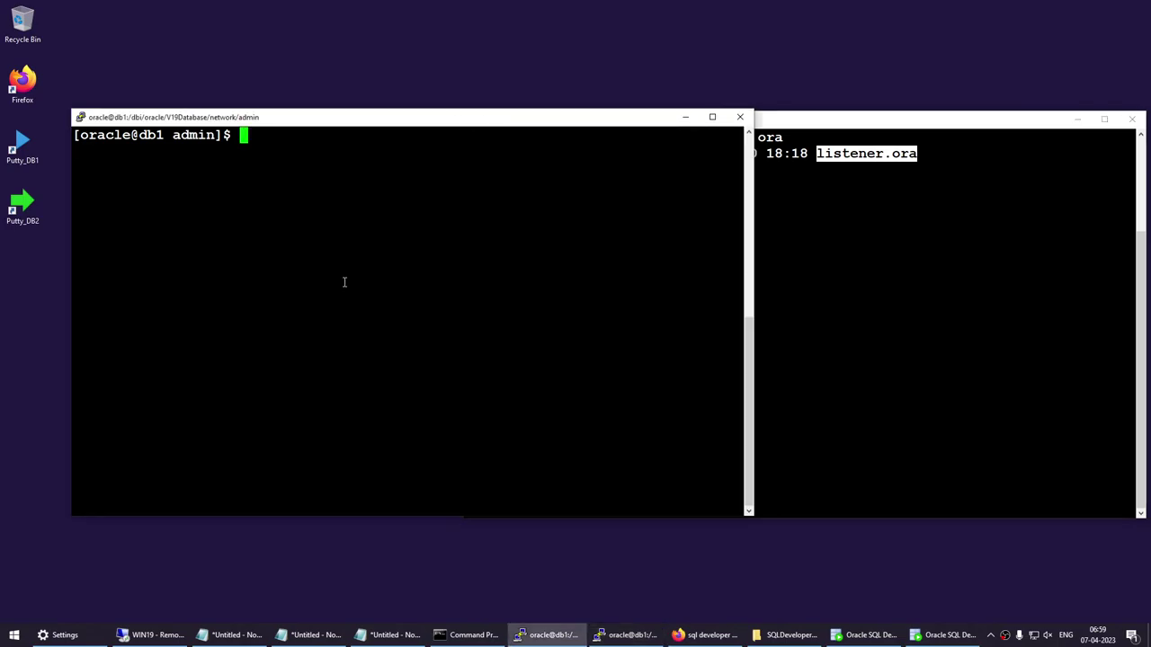
# Minimize both the admin and the listener.ora listing PuTTY sessions.
pyautogui.scroll(4, 343, 283)
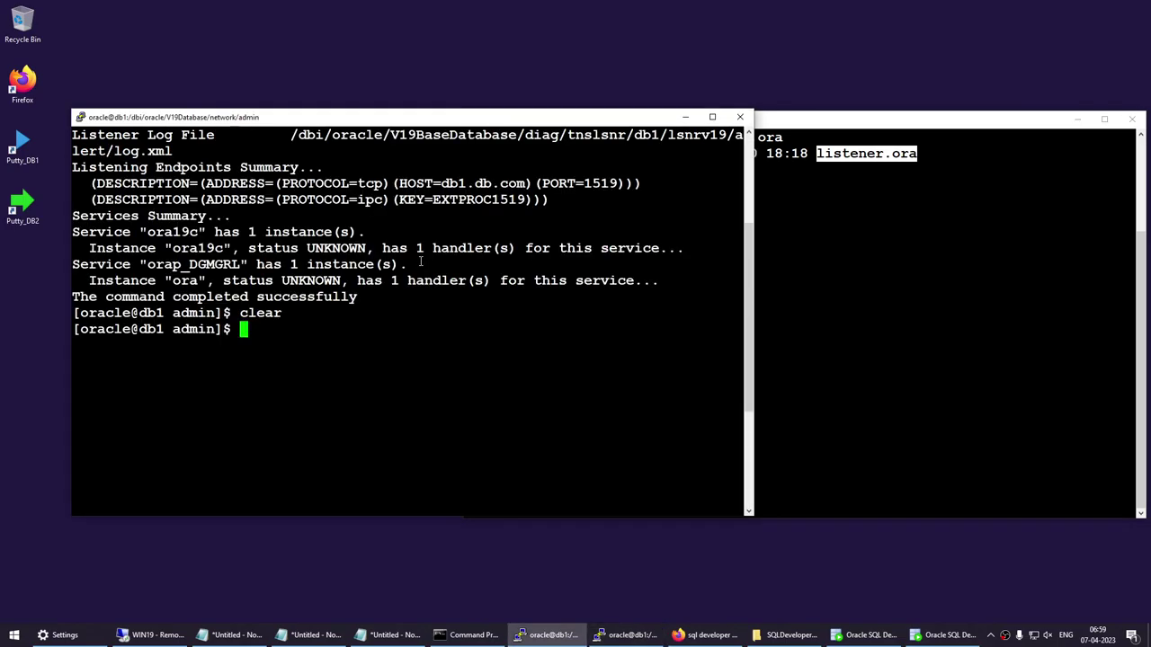
pyautogui.scroll(-4, 387, 269)
pyautogui.hotkey('alt', 'Tab')
pyautogui.click(380, 231)
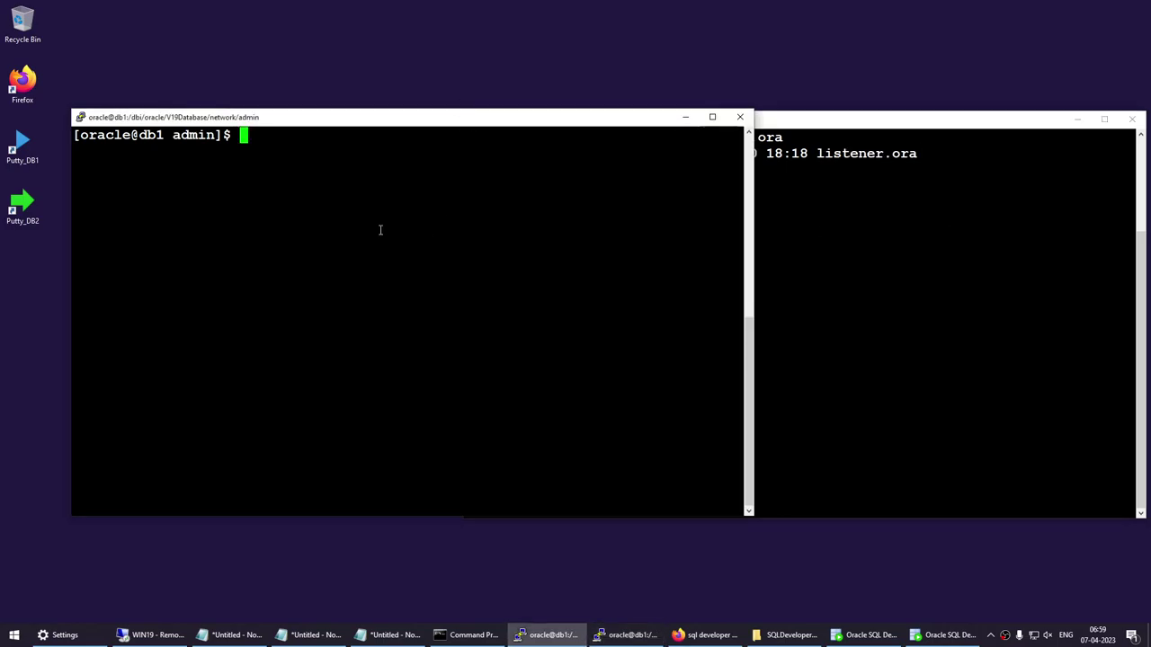
pyautogui.click(855, 317)
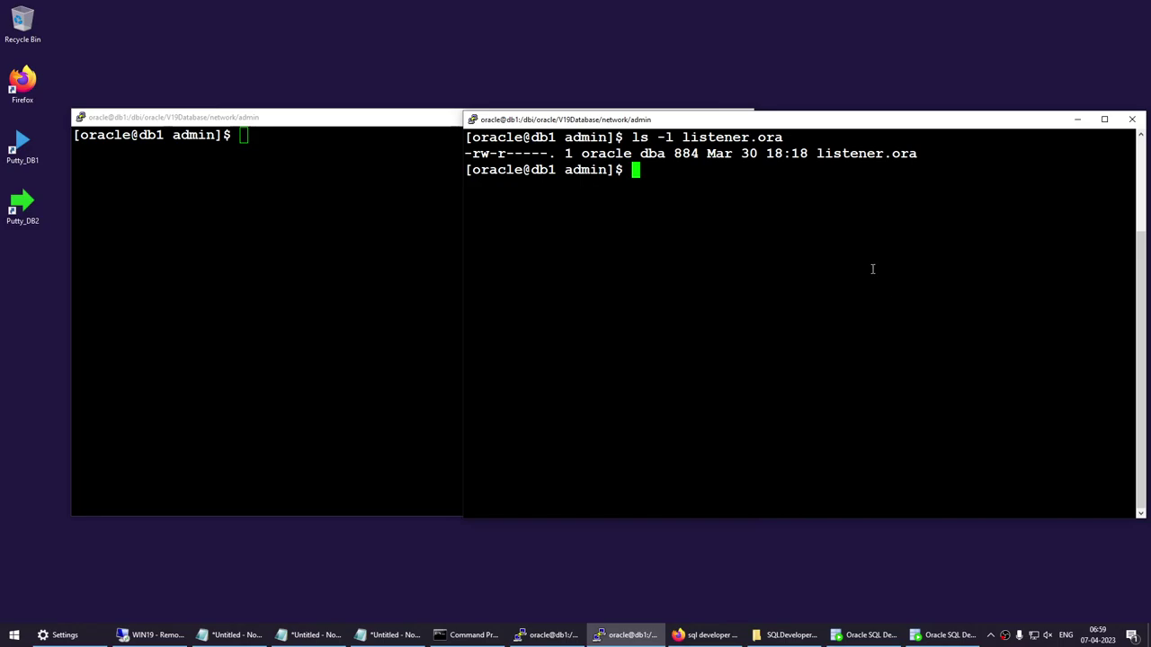
pyautogui.moveTo(733, 136); pyautogui.dragTo(589, 124)
pyautogui.click(895, 118)
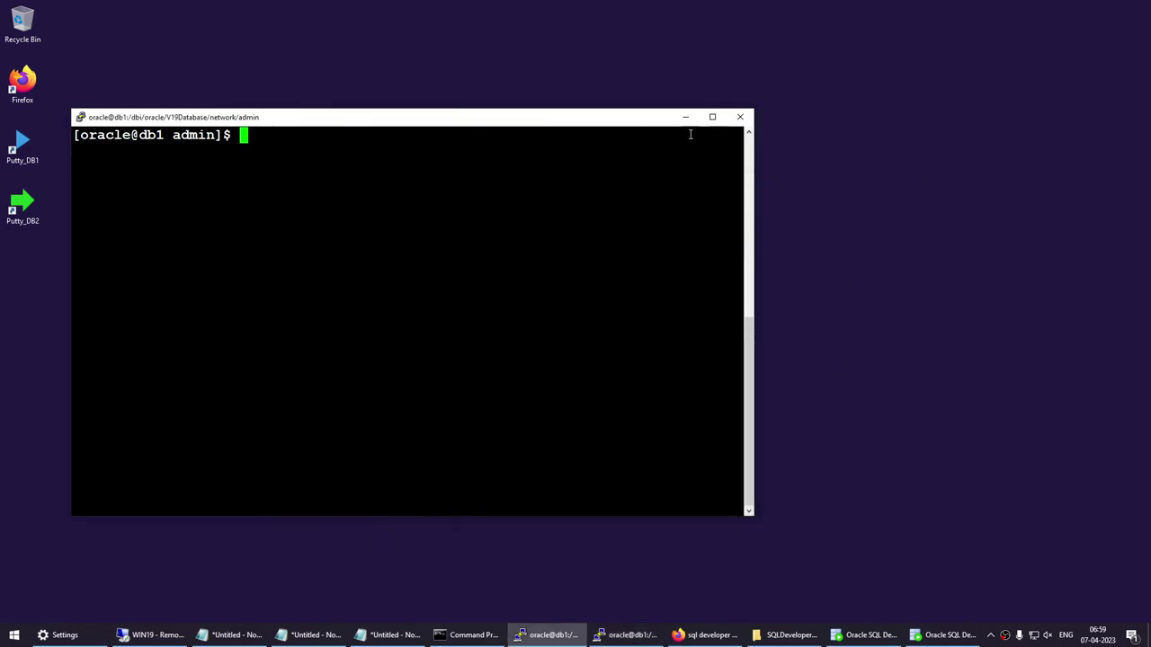
pyautogui.click(688, 117)
# Launch a new session from the Putty_DB1 shortcut and type vi listener.ora.
pyautogui.doubleClick(20, 146)
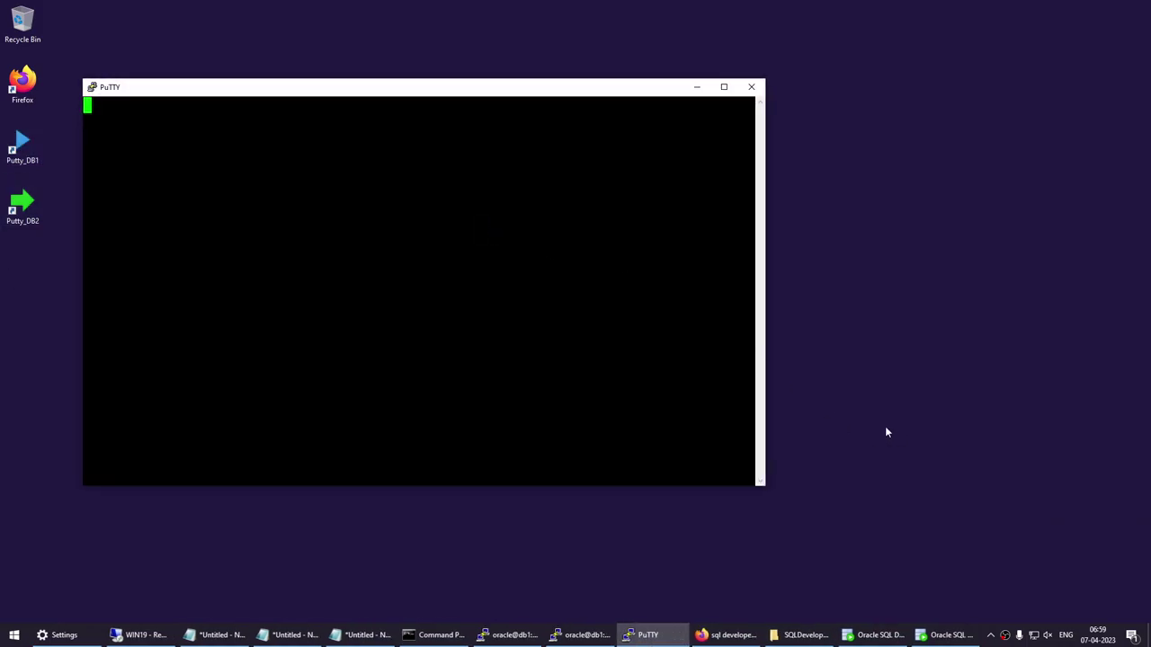
pyautogui.click(892, 290)
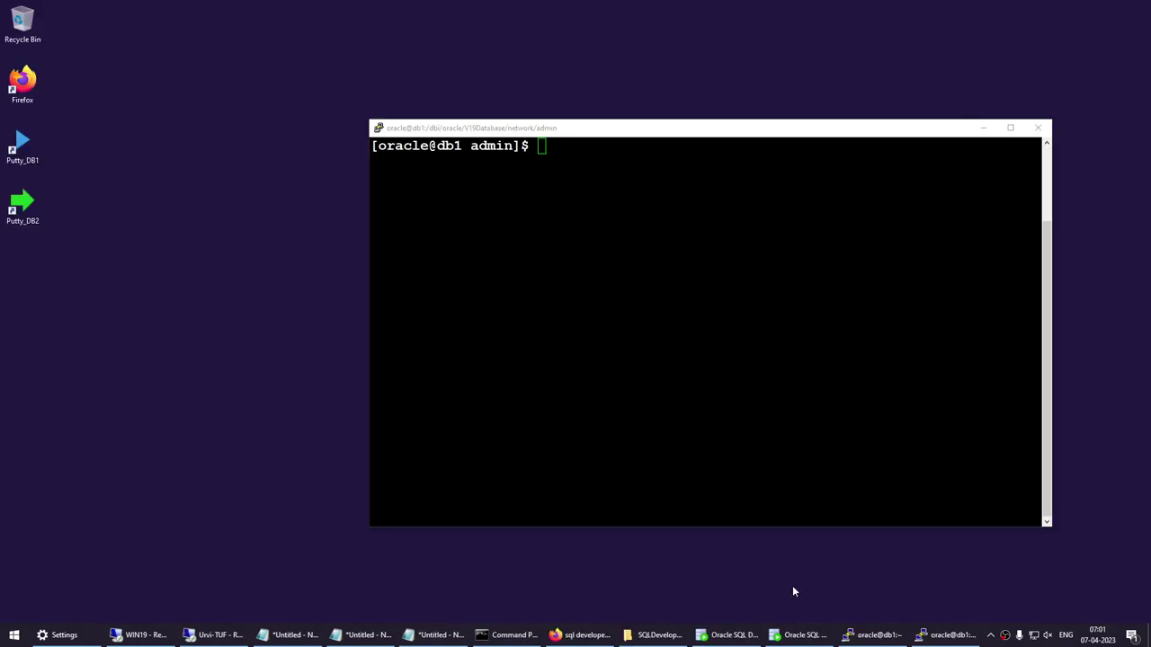
pyautogui.click(662, 288)
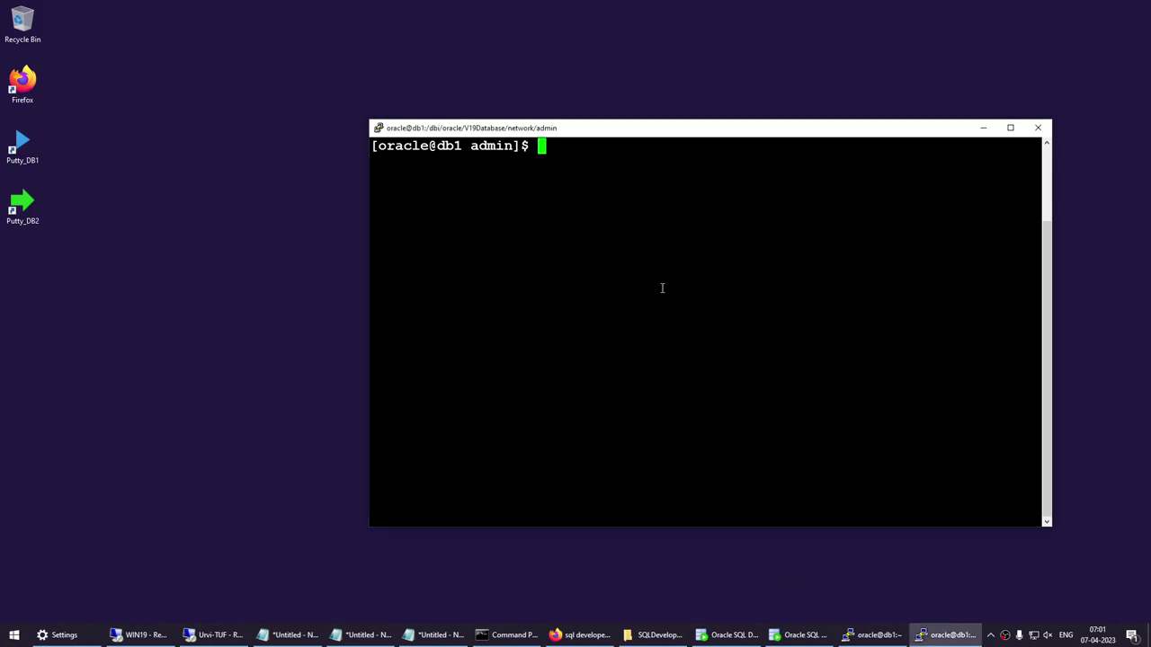
pyautogui.write('vi listen')
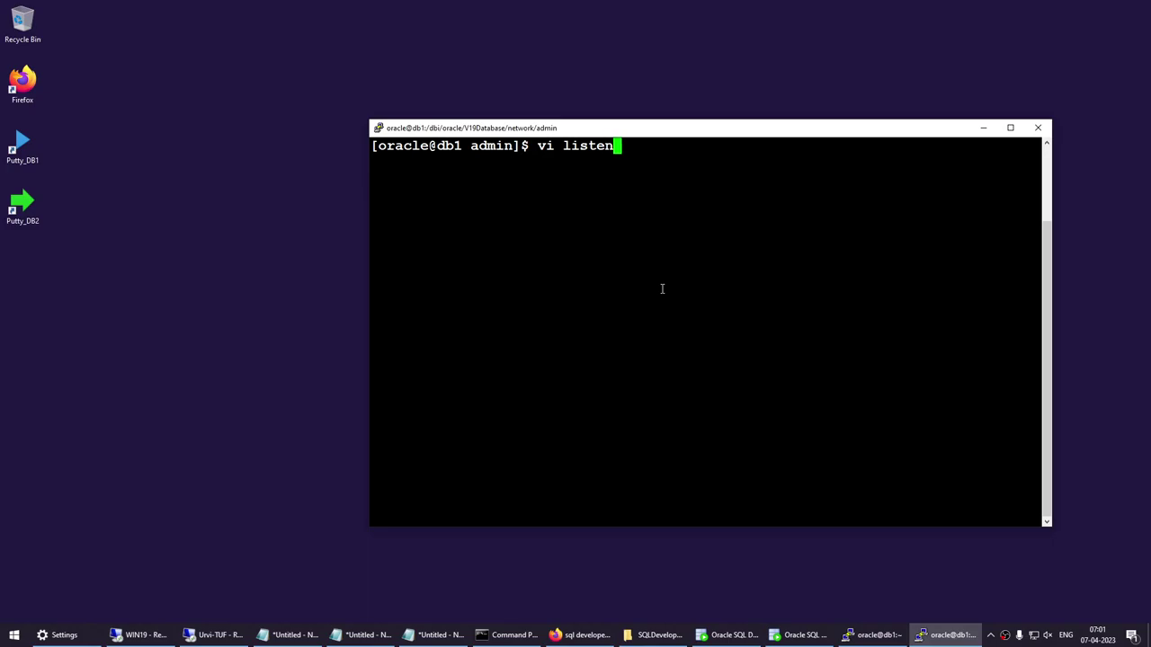
pyautogui.write('er.ora')
pyautogui.press('Return')
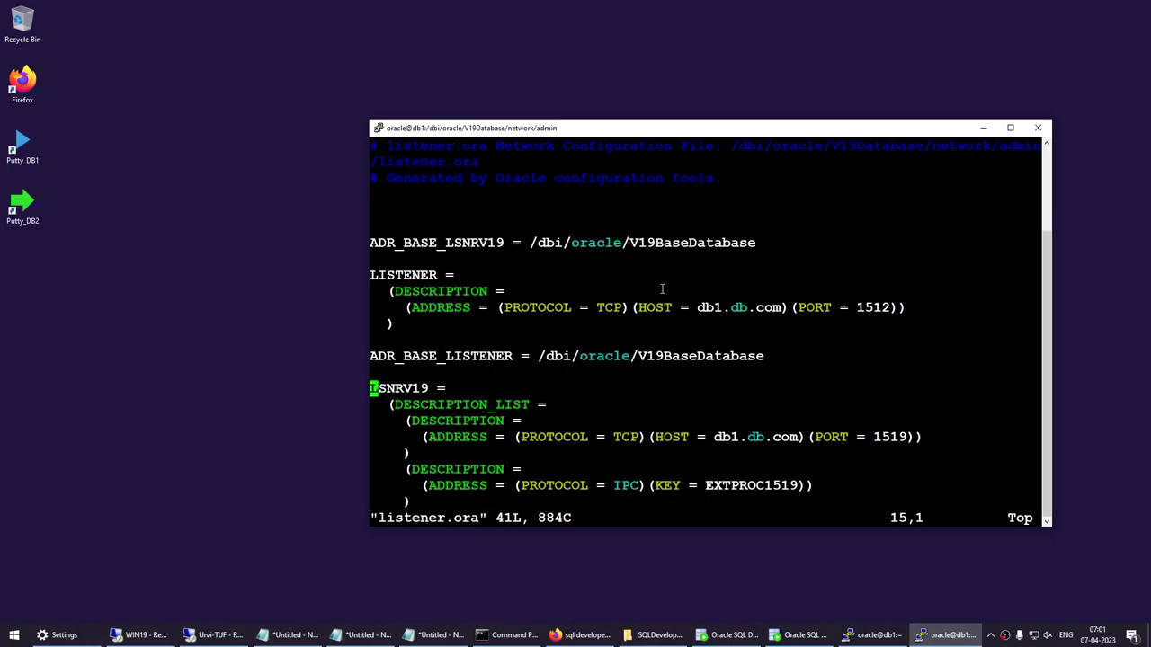
pyautogui.press('Down')
pyautogui.press('Down')
pyautogui.press('Down')
pyautogui.press('Down')
pyautogui.press('Down')
pyautogui.press('Down')
pyautogui.press('Down')
pyautogui.press('Down')
pyautogui.press('Down')
pyautogui.press('Down')
pyautogui.press('Down')
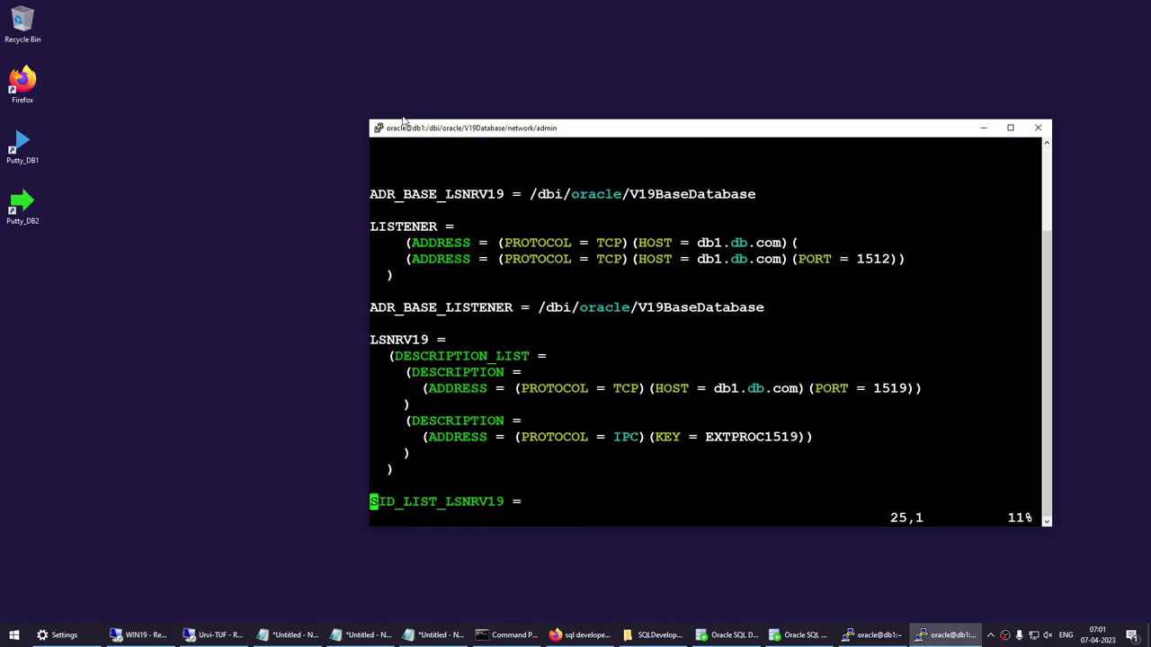
pyautogui.press('Up')
pyautogui.press('Up')
pyautogui.press('Up')
pyautogui.press('Up')
pyautogui.press('Up')
pyautogui.press('Up')
pyautogui.press('Up')
pyautogui.press('Up')
pyautogui.press('Up')
pyautogui.press('Up')
pyautogui.press('Up')
pyautogui.press('Up')
pyautogui.press('Up')
pyautogui.press('Up')
pyautogui.press('Up')
pyautogui.press('Up')
pyautogui.press('Up')
pyautogui.press('Up')
pyautogui.press('Up')
pyautogui.press('Up')
pyautogui.press('Up')
pyautogui.press('Down')
pyautogui.press('Down')
pyautogui.press('Down')
pyautogui.press('Down')
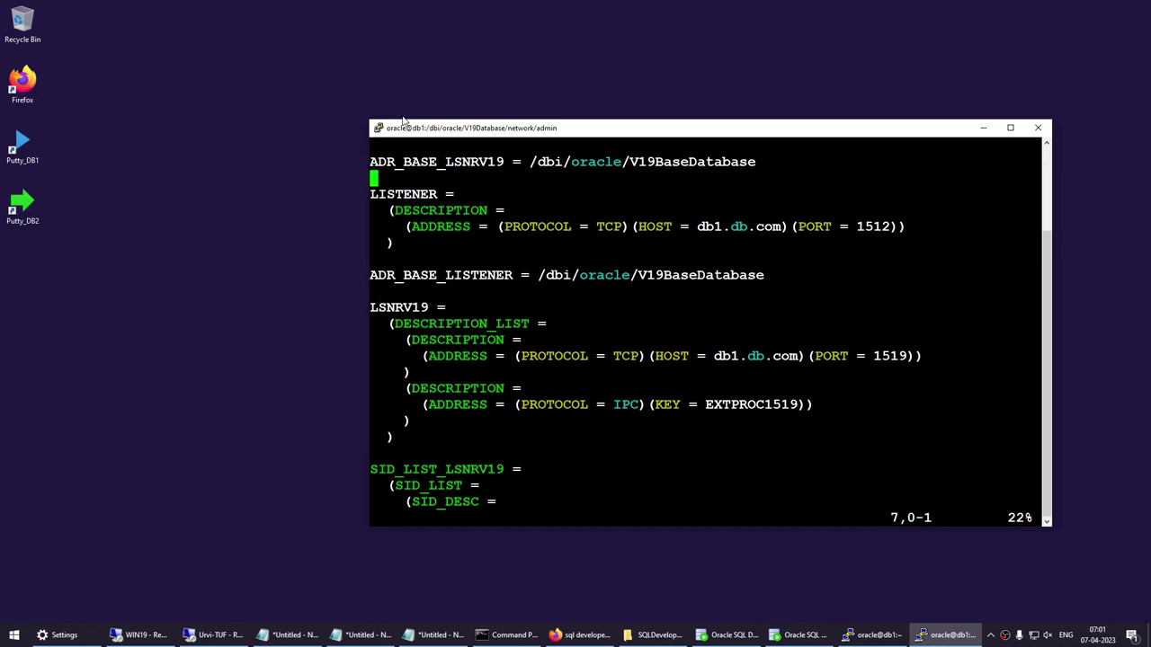
pyautogui.press('Down')
pyautogui.press('Down')
pyautogui.press('Down')
pyautogui.press('Down')
pyautogui.press('Down')
pyautogui.press('Down')
pyautogui.press('Down')
pyautogui.press('Down')
pyautogui.press('Down')
pyautogui.press('Down')
pyautogui.press('Down')
pyautogui.press('Down')
pyautogui.press('Down')
pyautogui.press('Down')
pyautogui.press('Down')
pyautogui.press('Down')
pyautogui.press('Down')
pyautogui.press('Down')
pyautogui.press('Down')
pyautogui.press('Down')
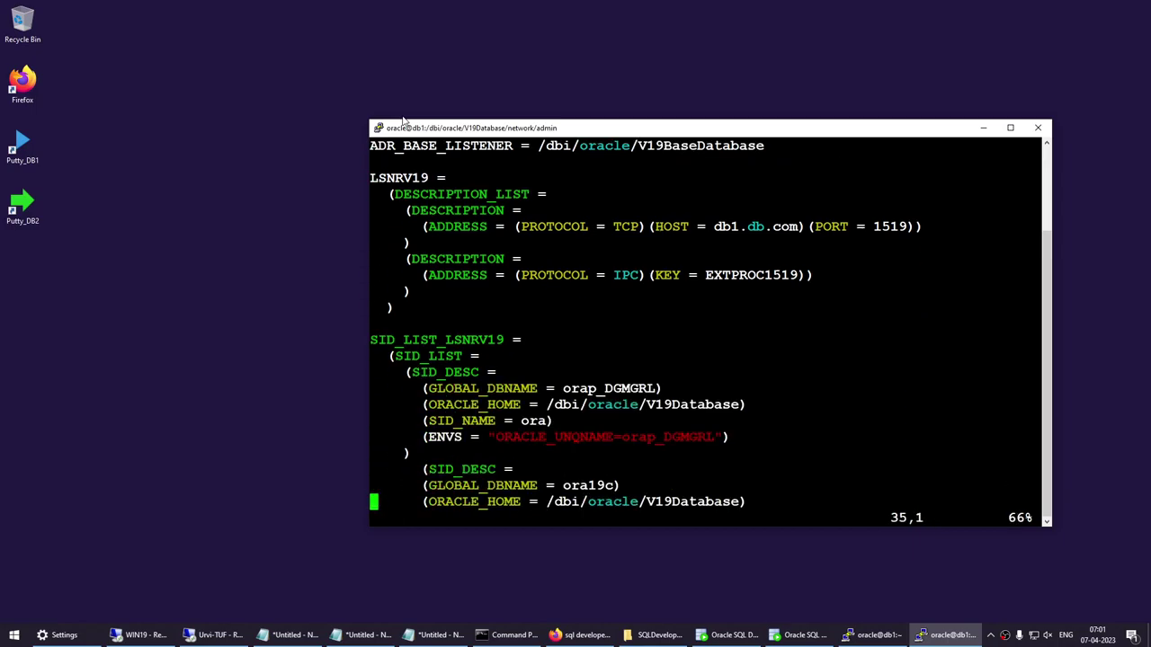
pyautogui.press('Up')
pyautogui.press('Up')
pyautogui.press('Up')
pyautogui.press('Up')
pyautogui.press('Up')
pyautogui.press('Up')
pyautogui.press('Up')
pyautogui.press('Up')
pyautogui.press('Up')
pyautogui.press('Up')
pyautogui.press('Up')
pyautogui.press('Up')
pyautogui.press('Up')
pyautogui.press('Up')
pyautogui.press('Up')
pyautogui.press('Up')
pyautogui.press('Up')
pyautogui.press('Up')
pyautogui.press('Up')
pyautogui.press('Up')
pyautogui.press('Up')
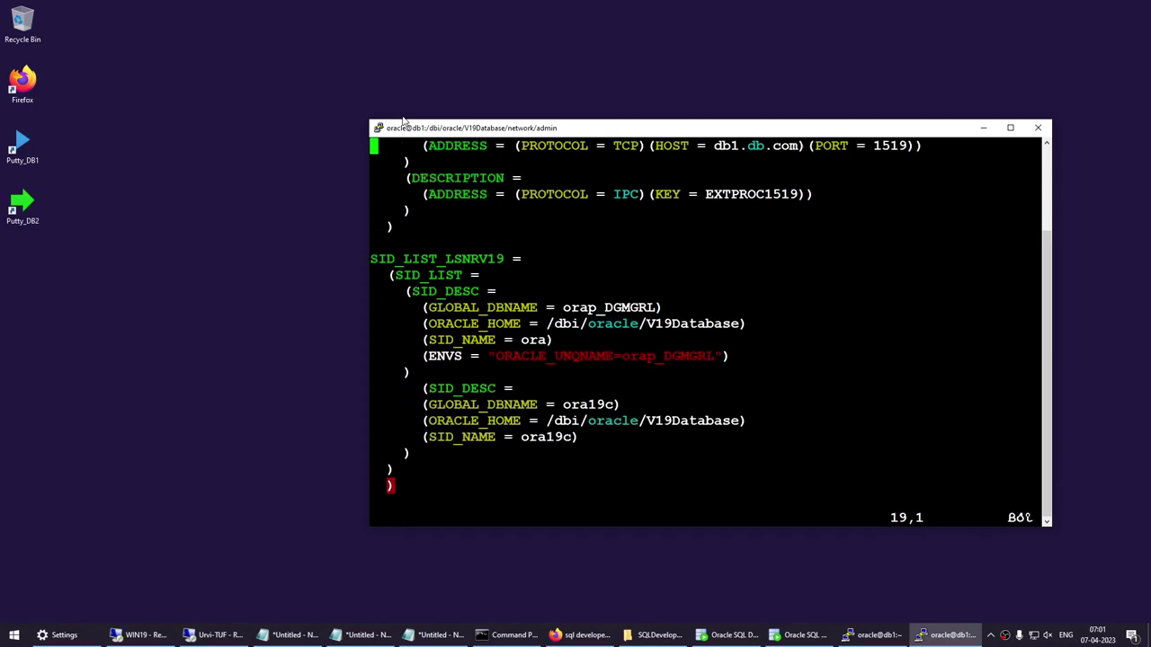
pyautogui.press('Down')
pyautogui.press('Down')
pyautogui.press('Right')
pyautogui.press('Right')
pyautogui.press('Right')
pyautogui.press('Right')
pyautogui.press('Right')
pyautogui.press('Right')
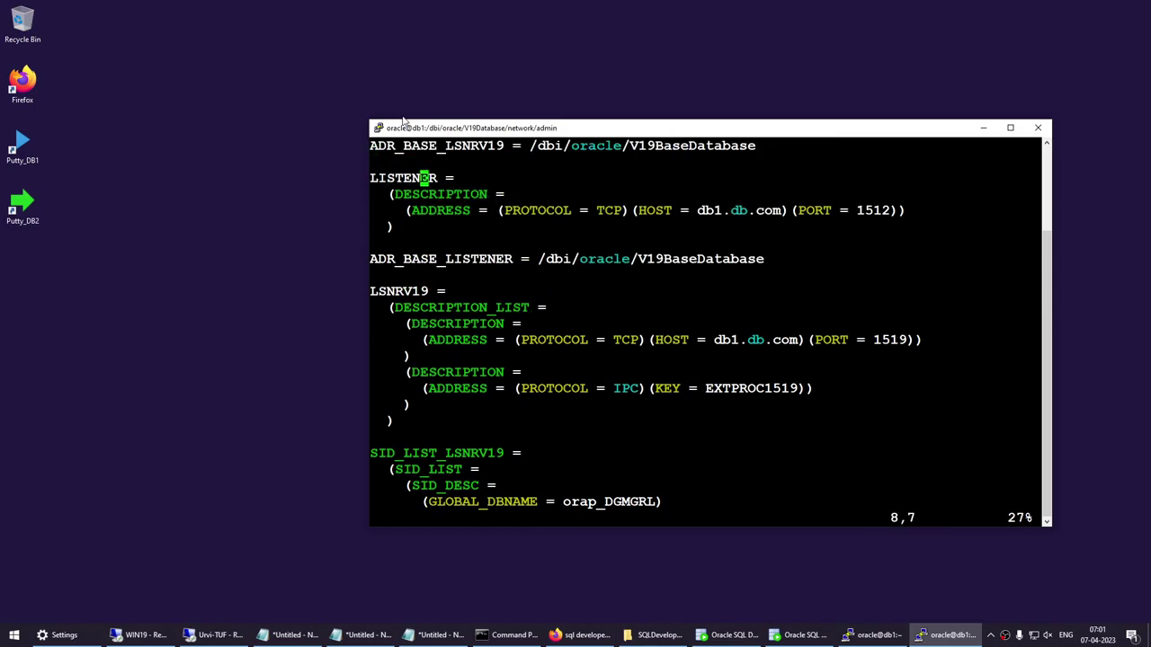
pyautogui.press('Down')
pyautogui.press('Down')
pyautogui.press('Down')
pyautogui.press('Down')
pyautogui.press('Down')
pyautogui.press('Down')
pyautogui.press('Down')
pyautogui.press('Down')
pyautogui.write(':q')
pyautogui.press('Return')
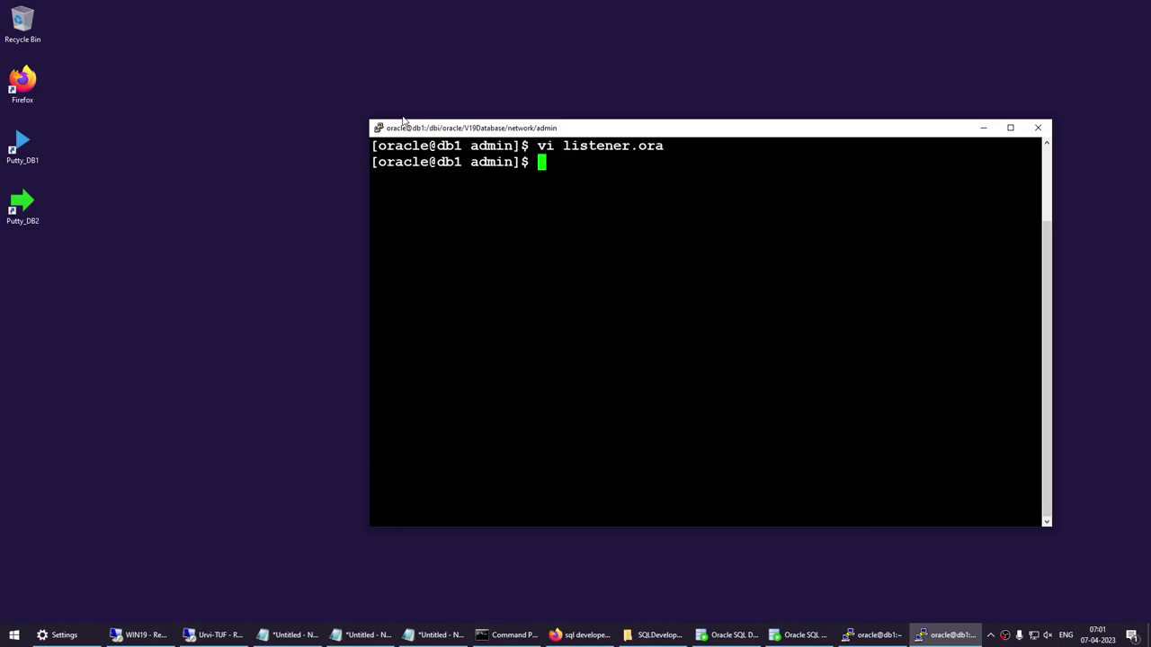
# Run netca from the centred home-directory db1 session after minimizing the admin window.
pyautogui.click(892, 640)
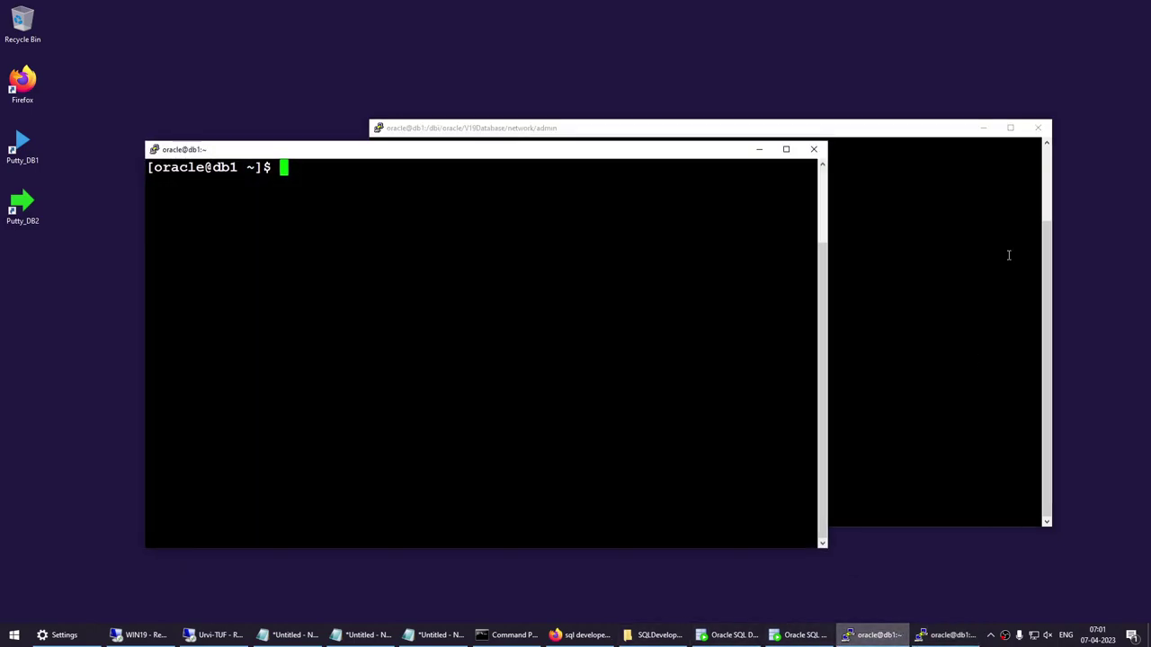
pyautogui.click(984, 127)
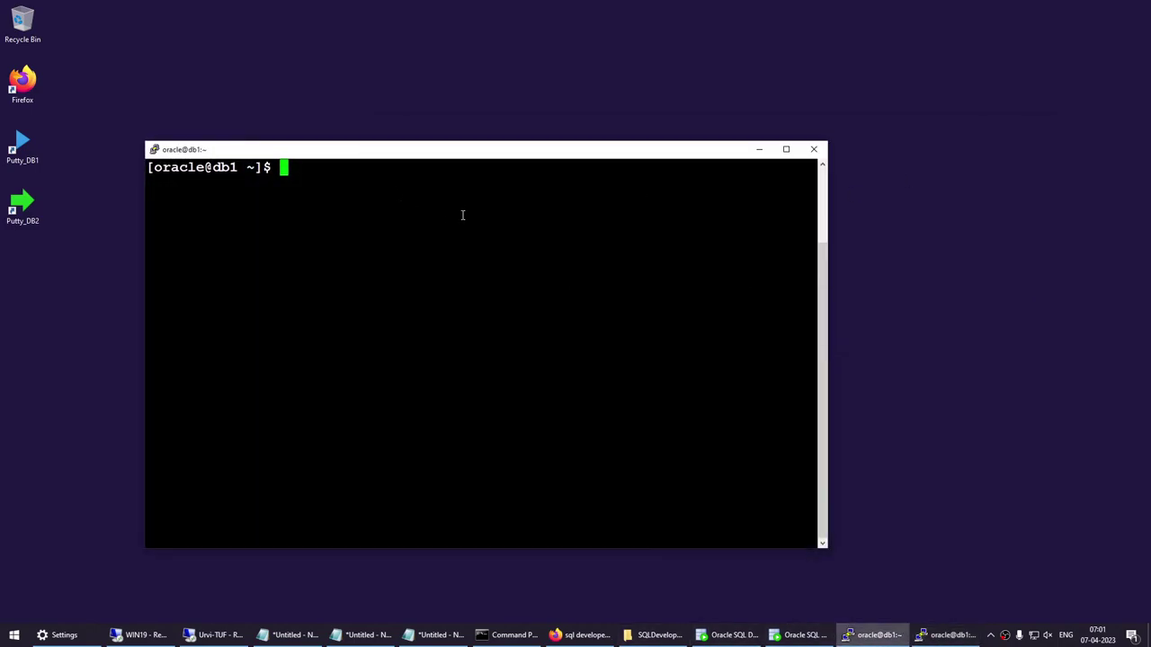
pyautogui.moveTo(486, 152); pyautogui.dragTo(631, 117)
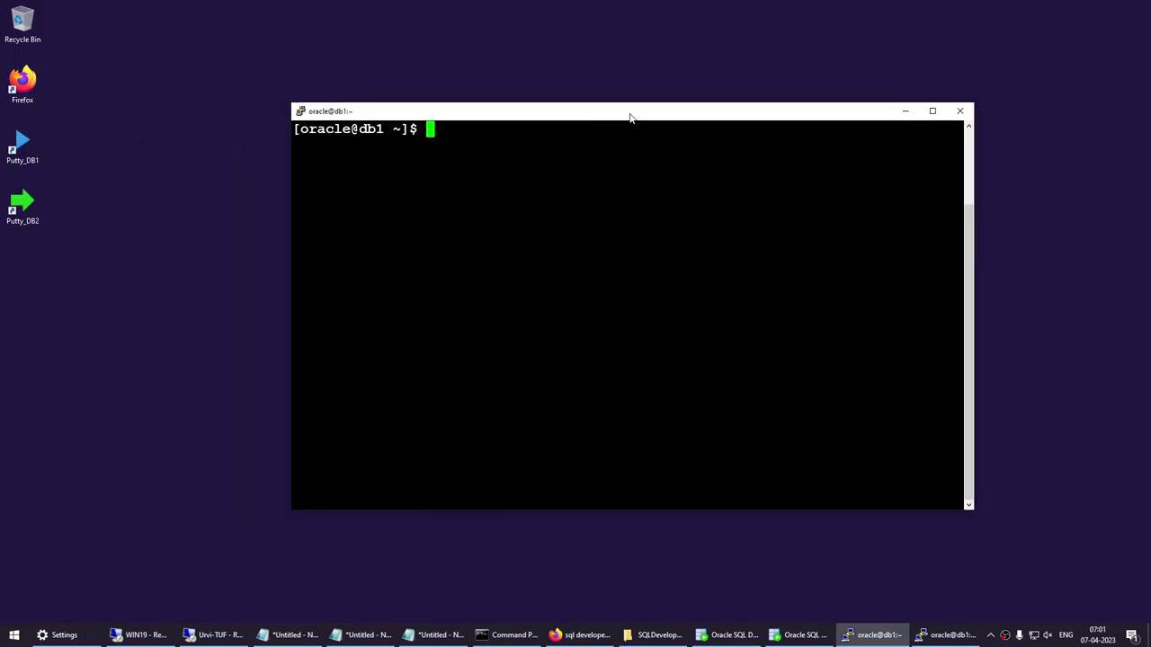
pyautogui.write('netca')
pyautogui.doubleClick(668, 206)
pyautogui.press('Return')
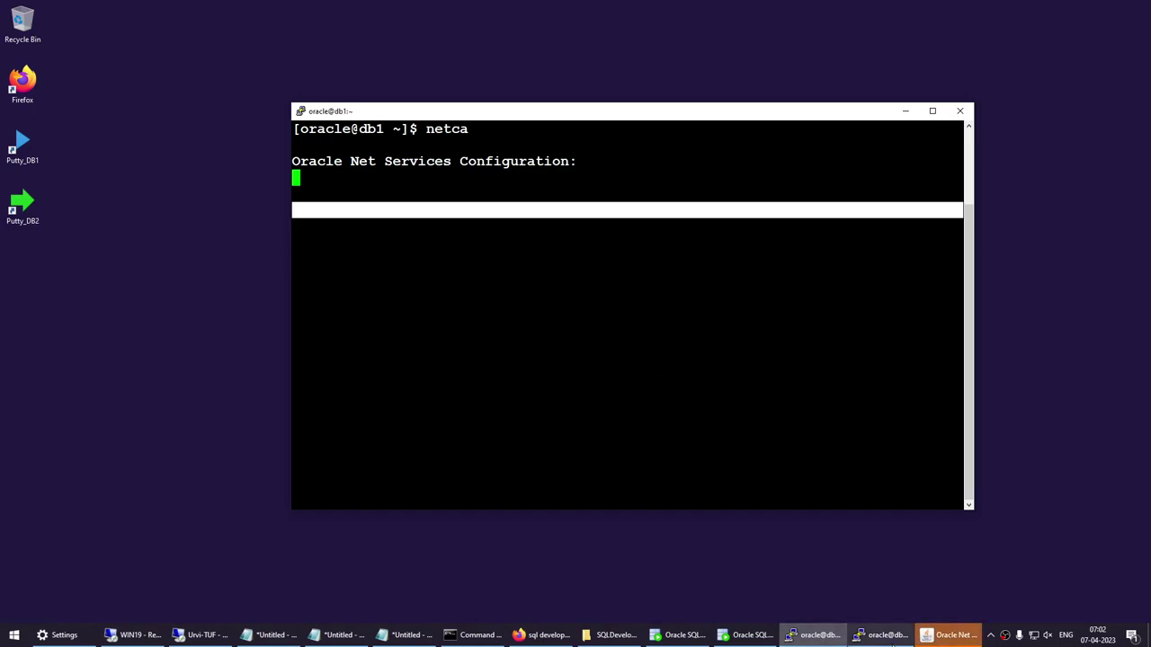
# Advance the netca wizard through listener configuration to adding a new listener.
pyautogui.click(926, 635)
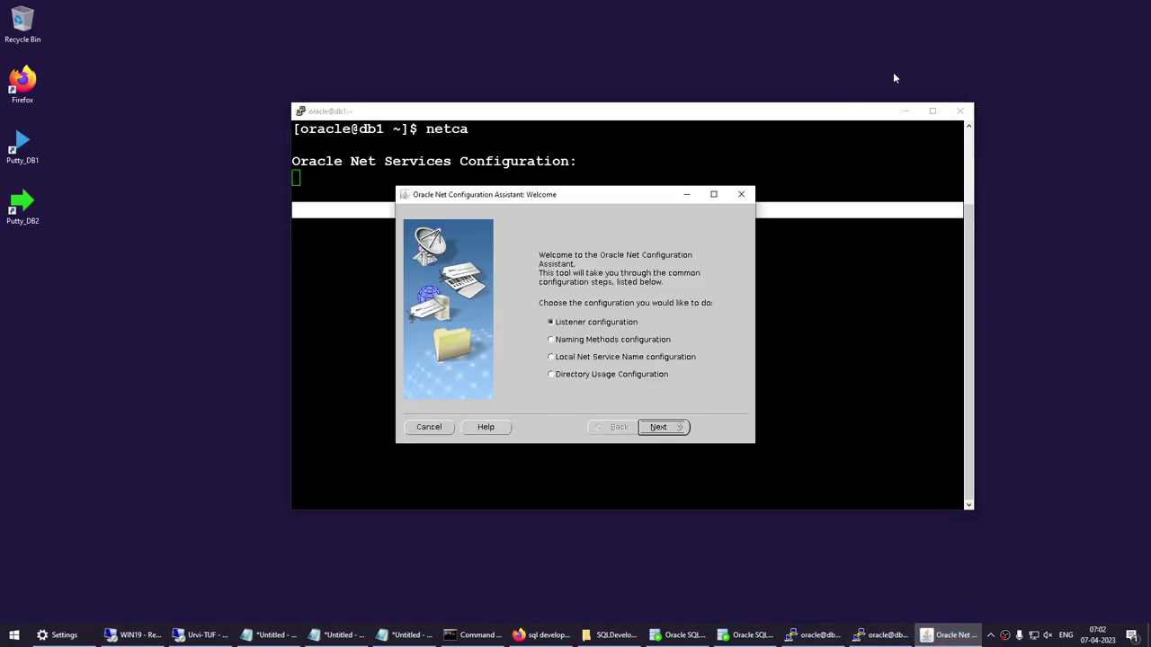
pyautogui.click(905, 111)
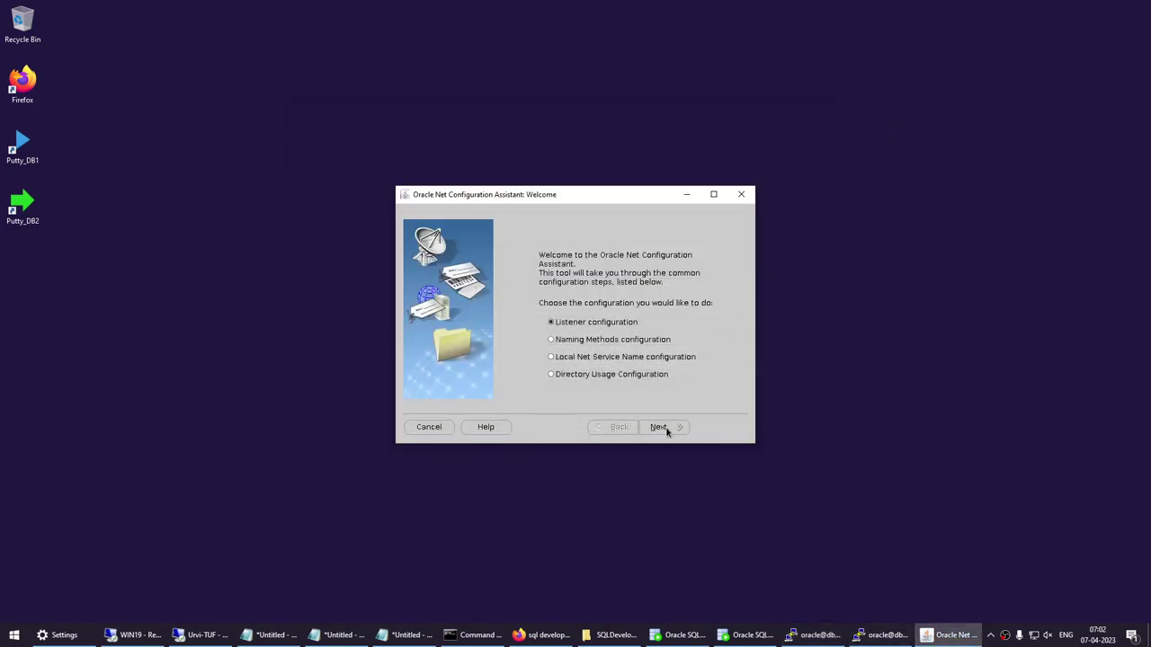
pyautogui.click(660, 427)
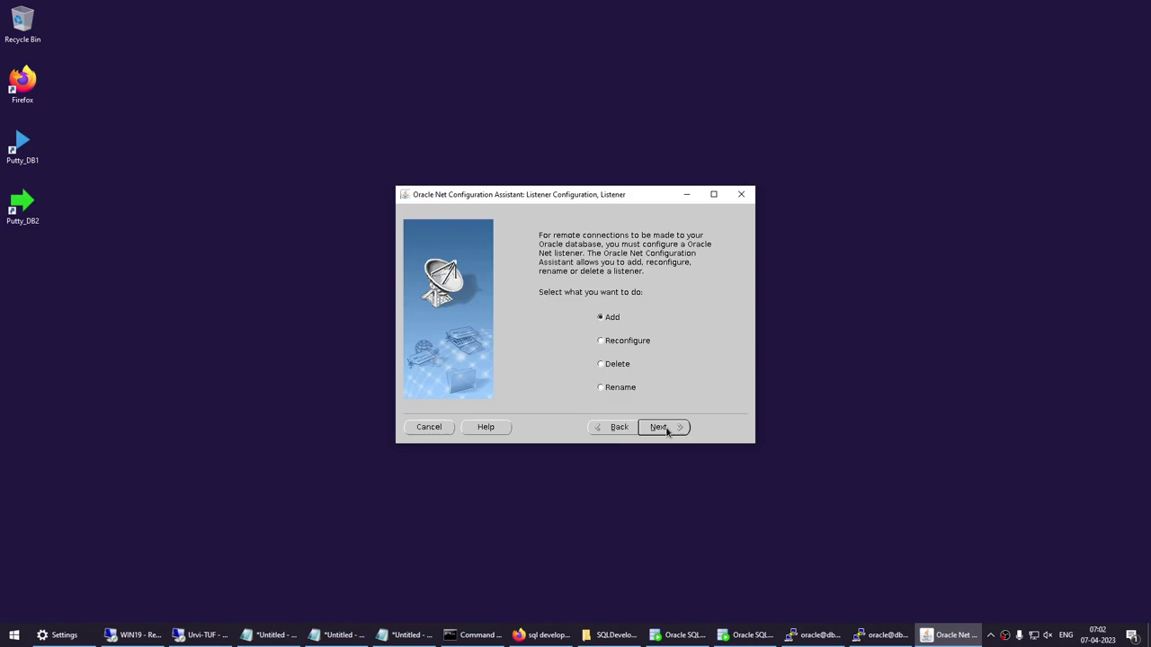
pyautogui.click(659, 427)
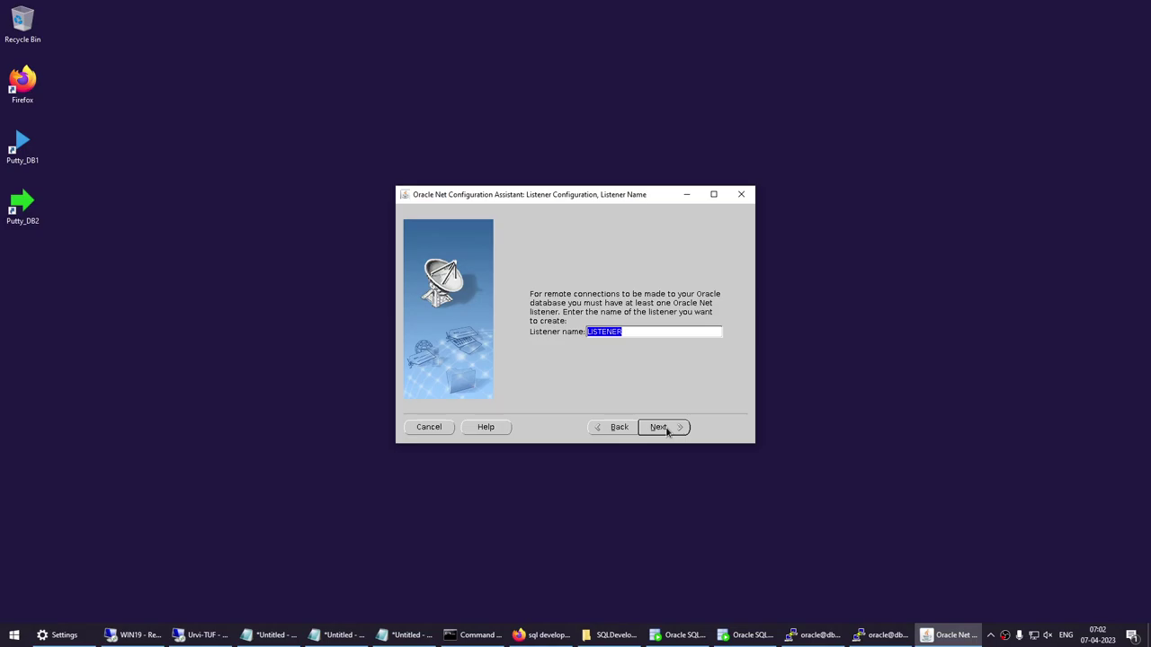
# Reopen listener.ora in vi to check the existing LISTENER name, then minimize the terminal.
pyautogui.click(881, 635)
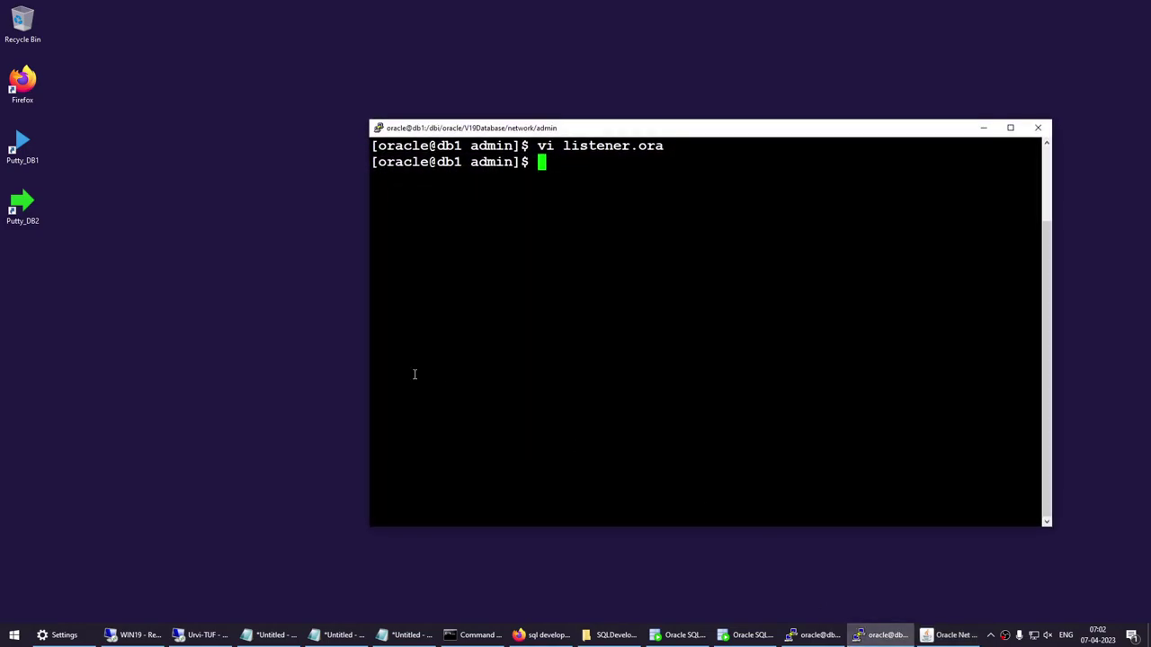
pyautogui.click(808, 636)
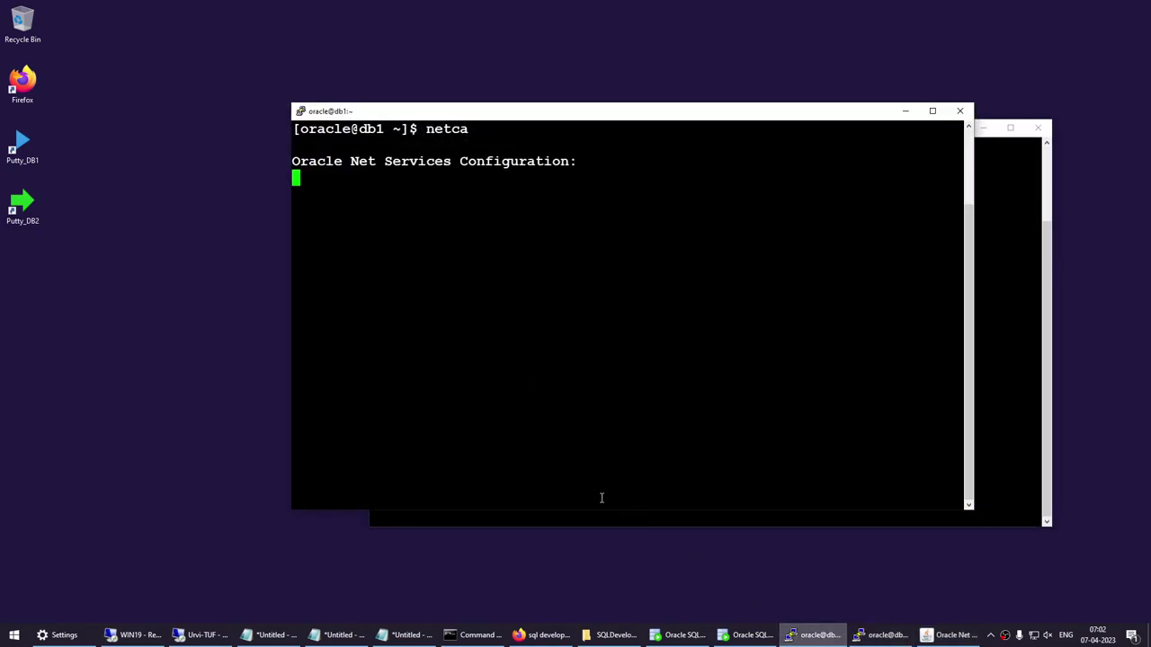
pyautogui.click(886, 635)
pyautogui.press('Up')
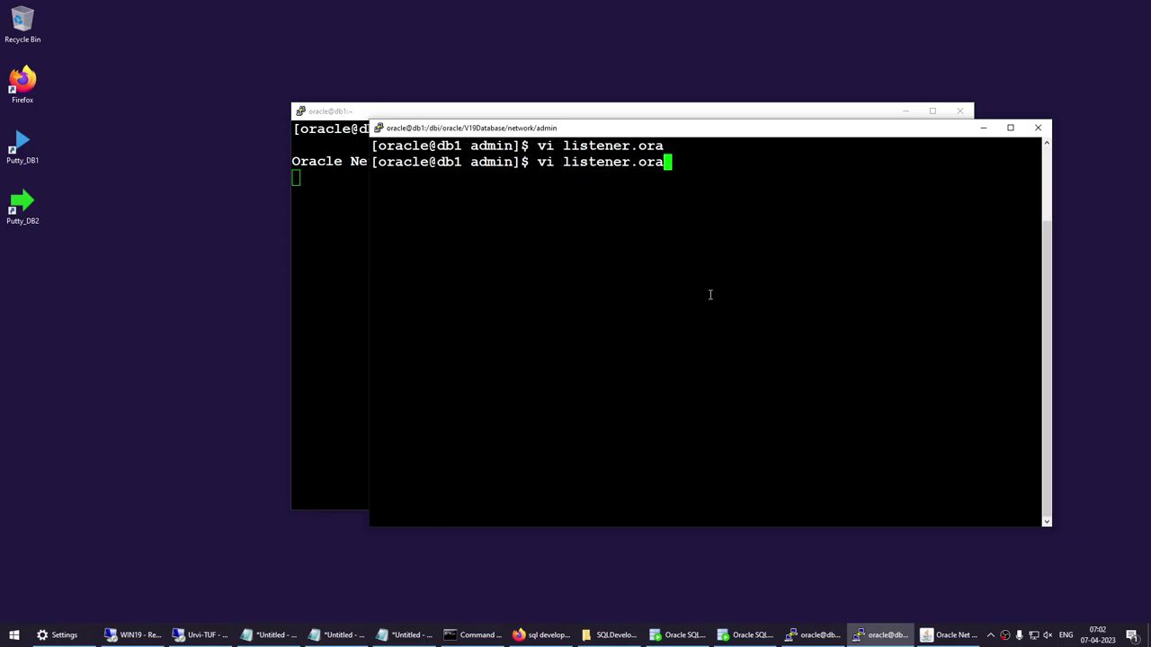
pyautogui.press('Return')
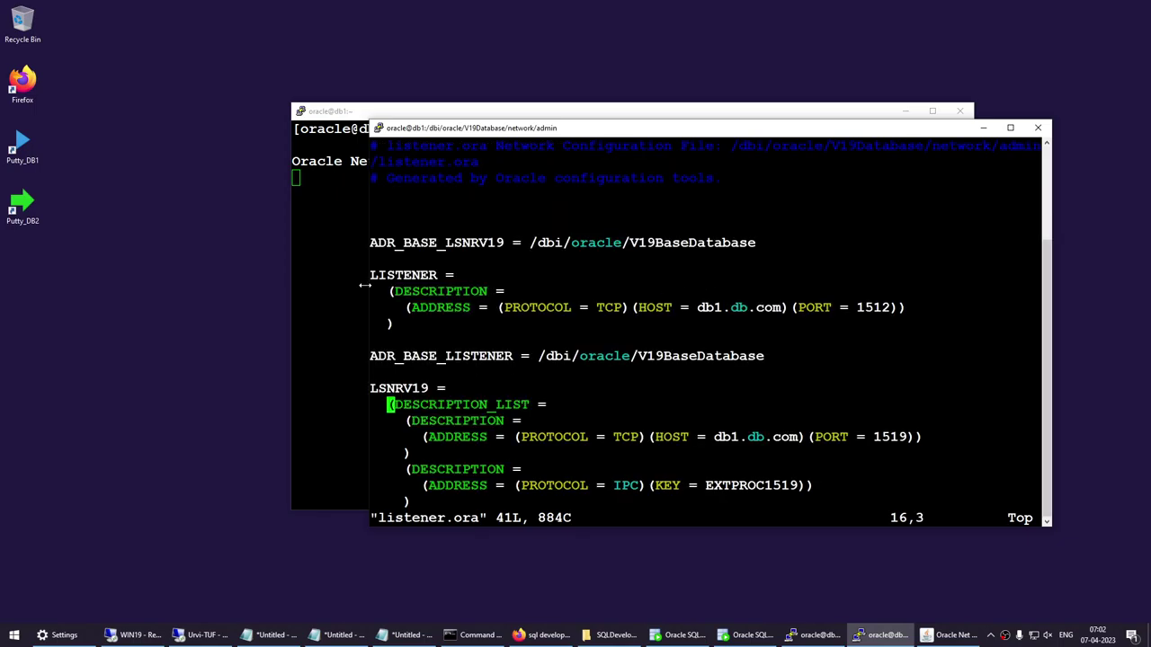
pyautogui.moveTo(371, 276); pyautogui.dragTo(438, 277)
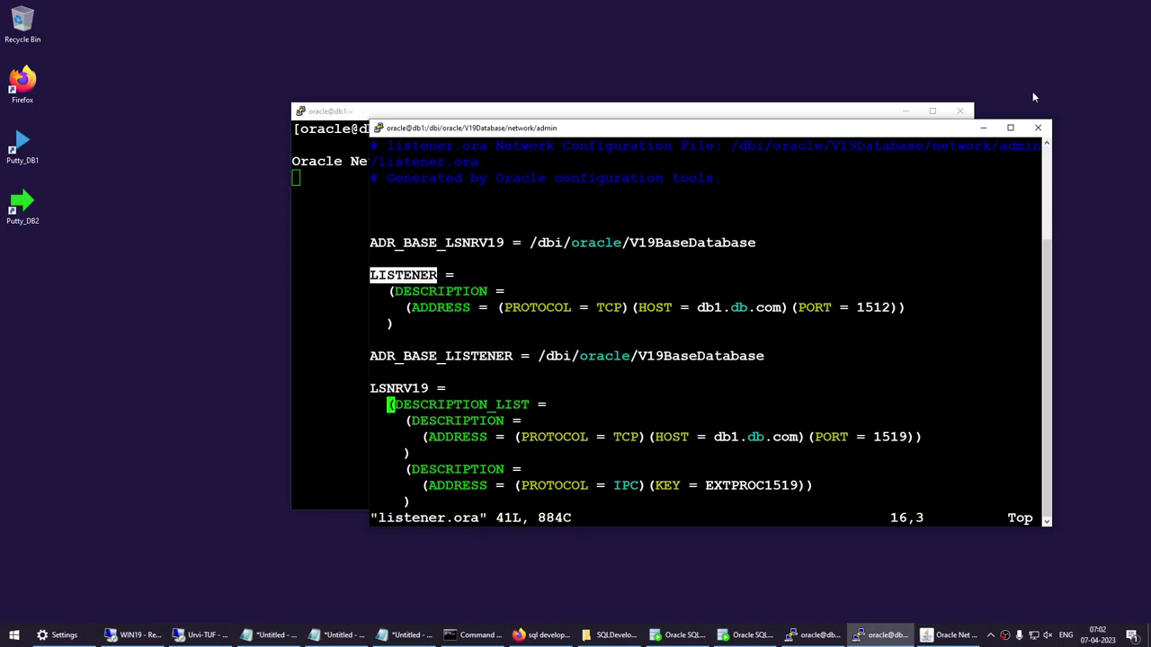
pyautogui.click(985, 127)
# Rename the new listener to BOB after LISTENER is rejected as already existing.
pyautogui.click(906, 110)
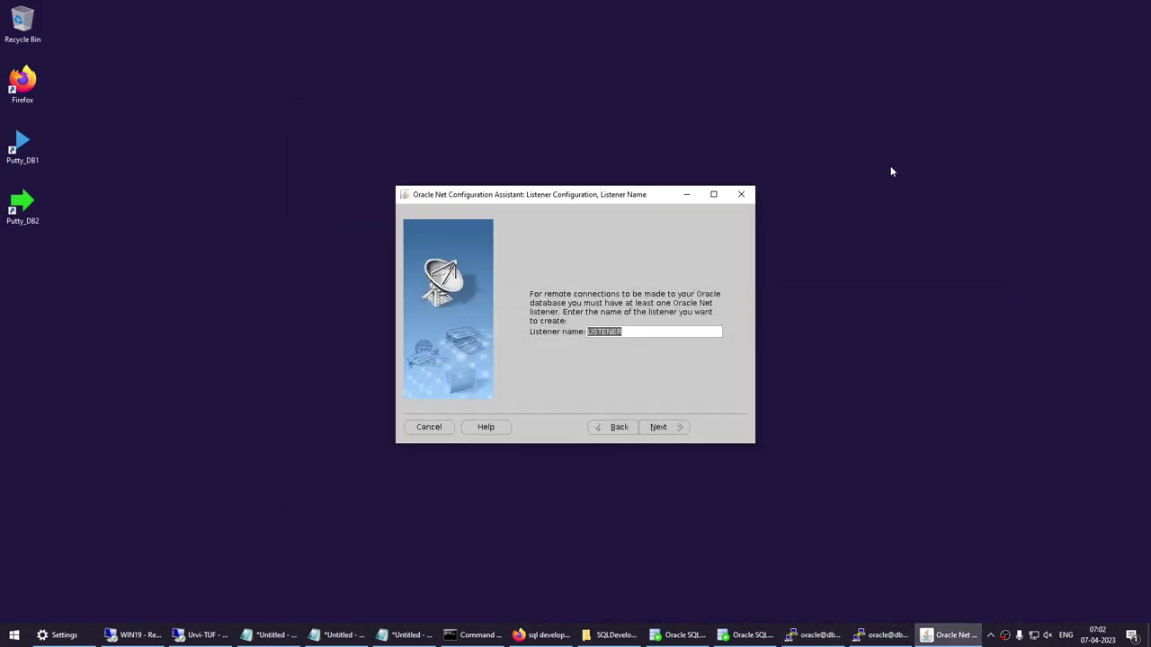
pyautogui.click(659, 428)
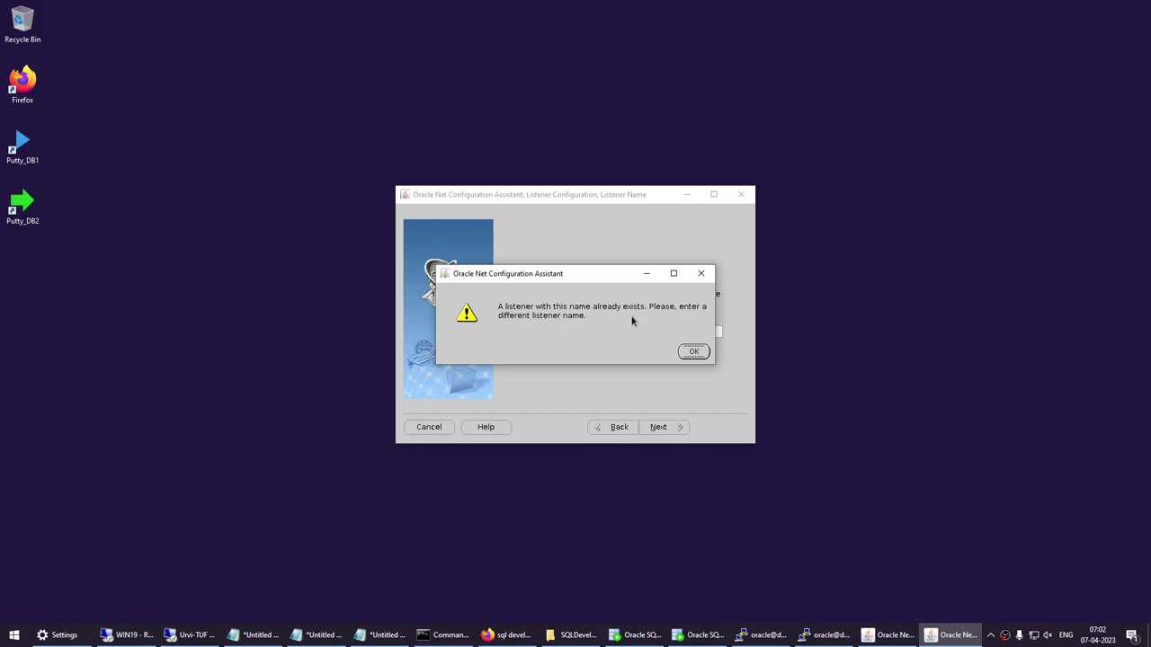
pyautogui.click(694, 352)
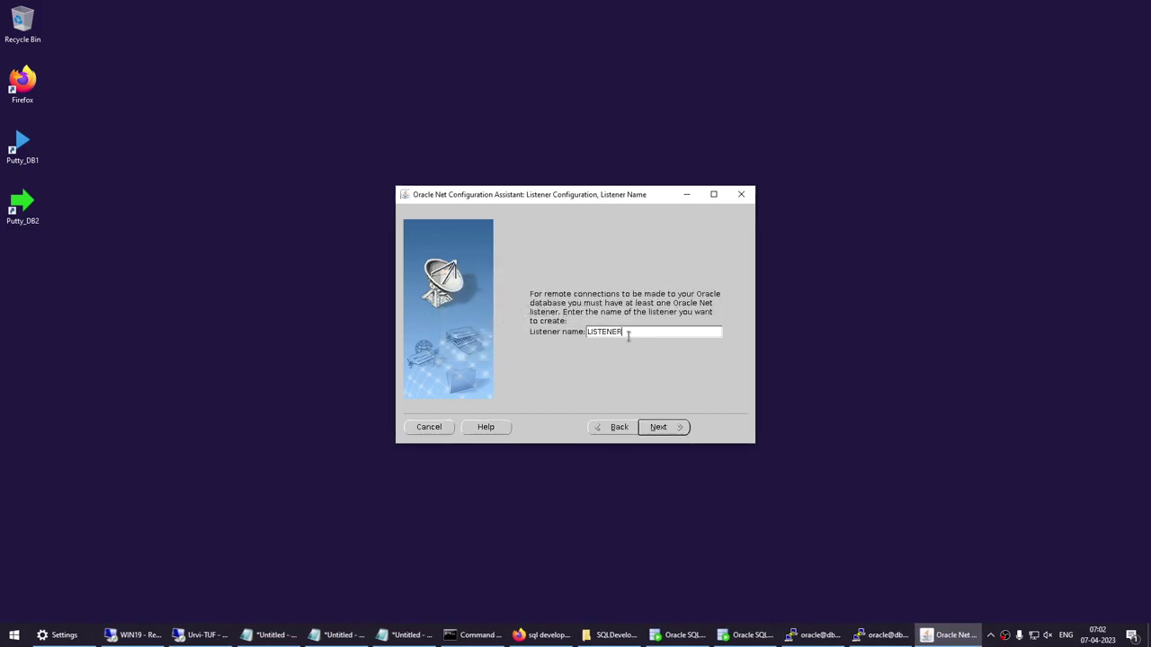
pyautogui.moveTo(628, 334); pyautogui.dragTo(547, 339)
pyautogui.write('BOB')
# Keep TCP as the protocol to reach the port page, comparing ports used in listener.ora.
pyautogui.click(663, 428)
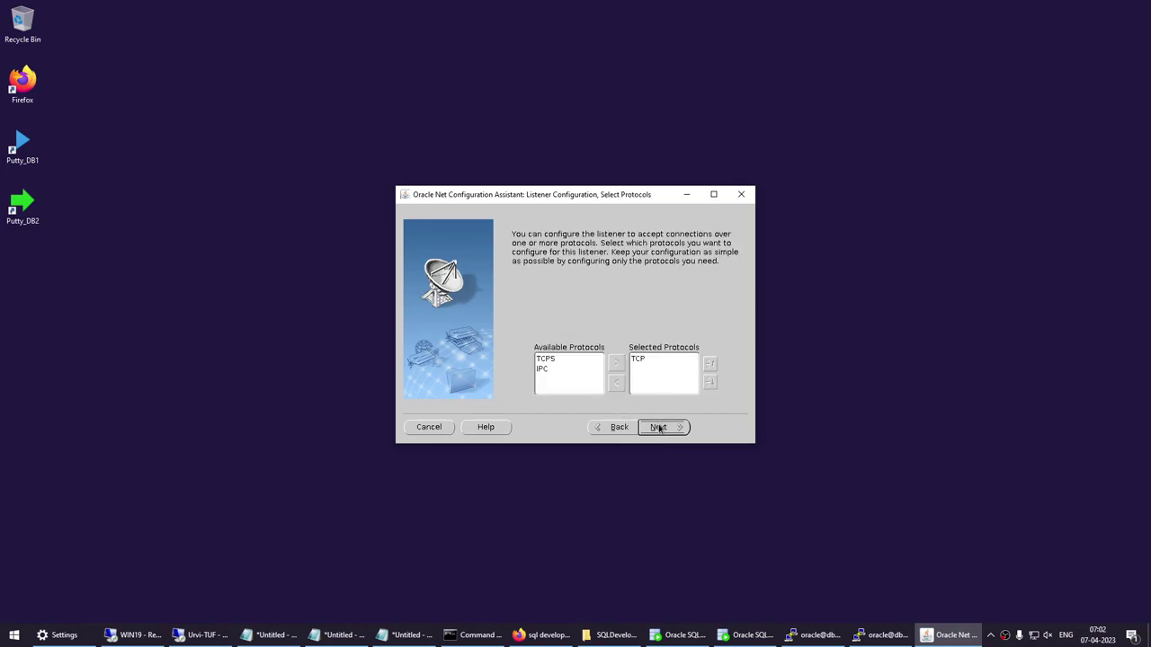
pyautogui.click(659, 428)
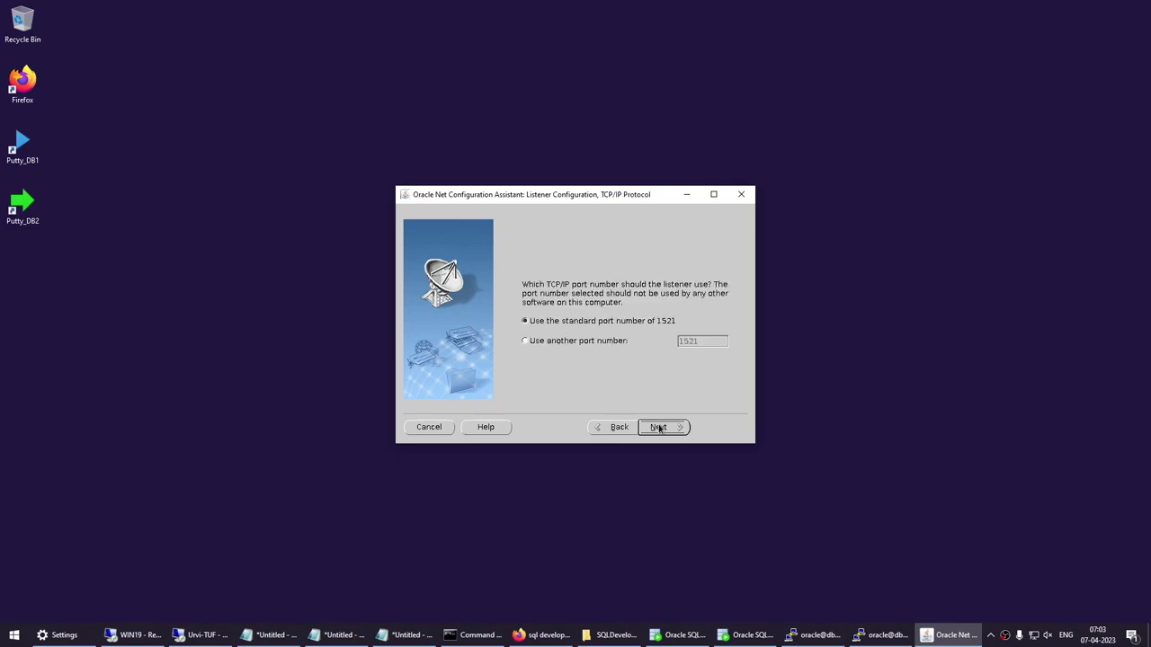
pyautogui.click(877, 634)
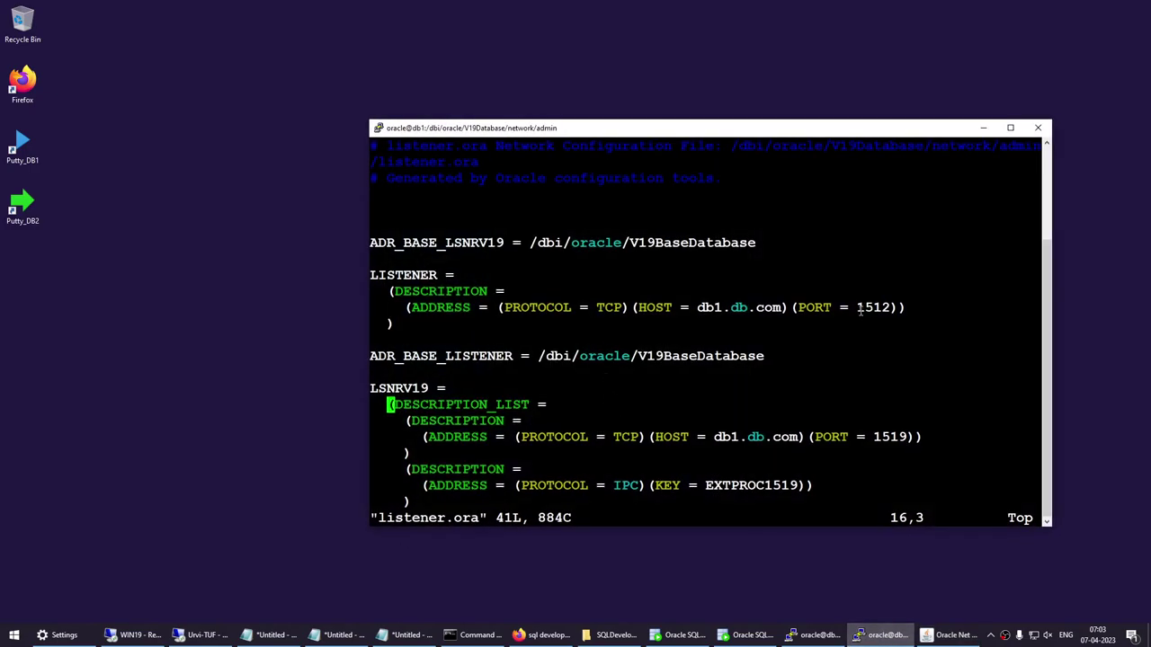
pyautogui.click(982, 130)
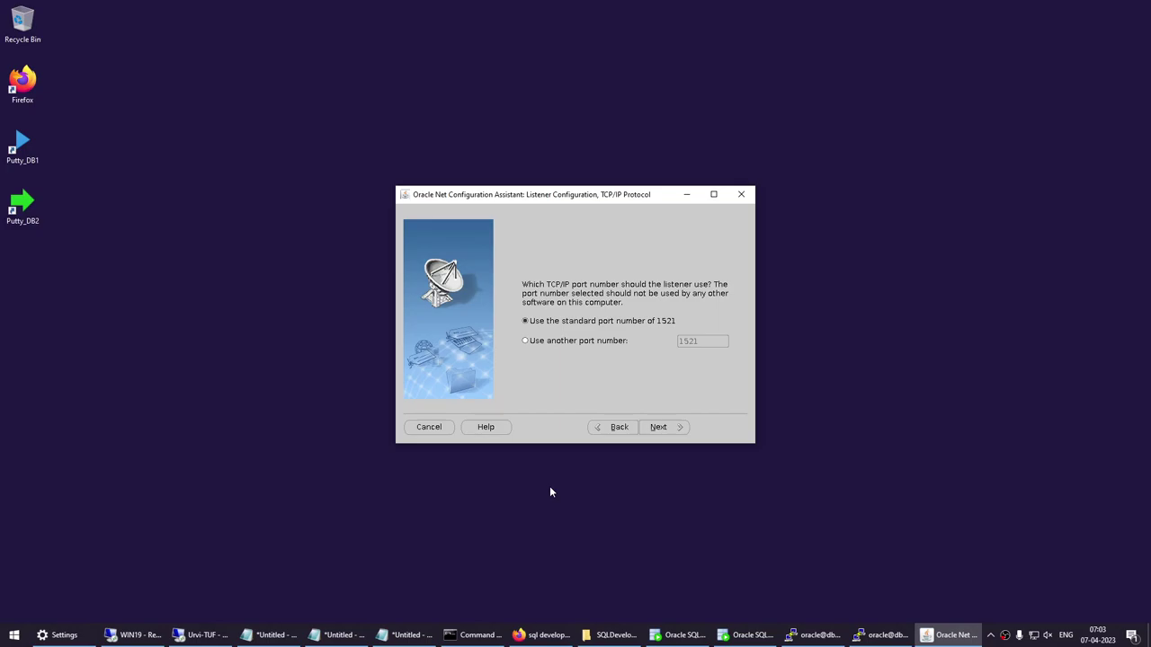
# Search Google in Firefox for 'oracle database default listener port'.
pyautogui.click(543, 635)
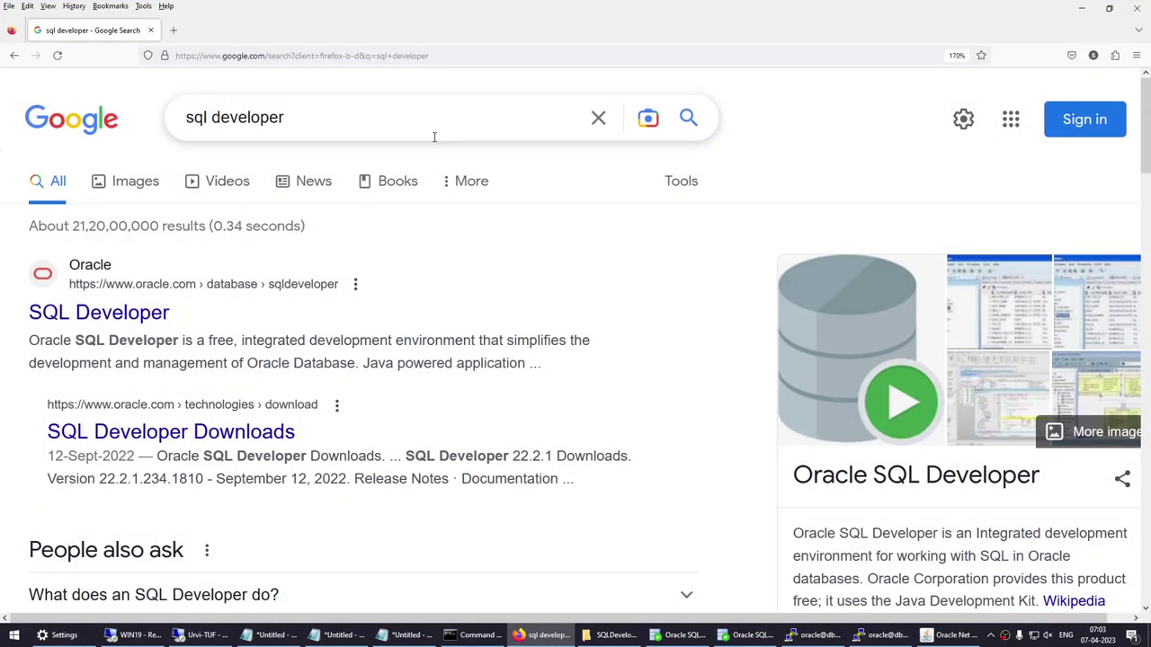
pyautogui.moveTo(306, 115); pyautogui.dragTo(90, 122)
pyautogui.write('or')
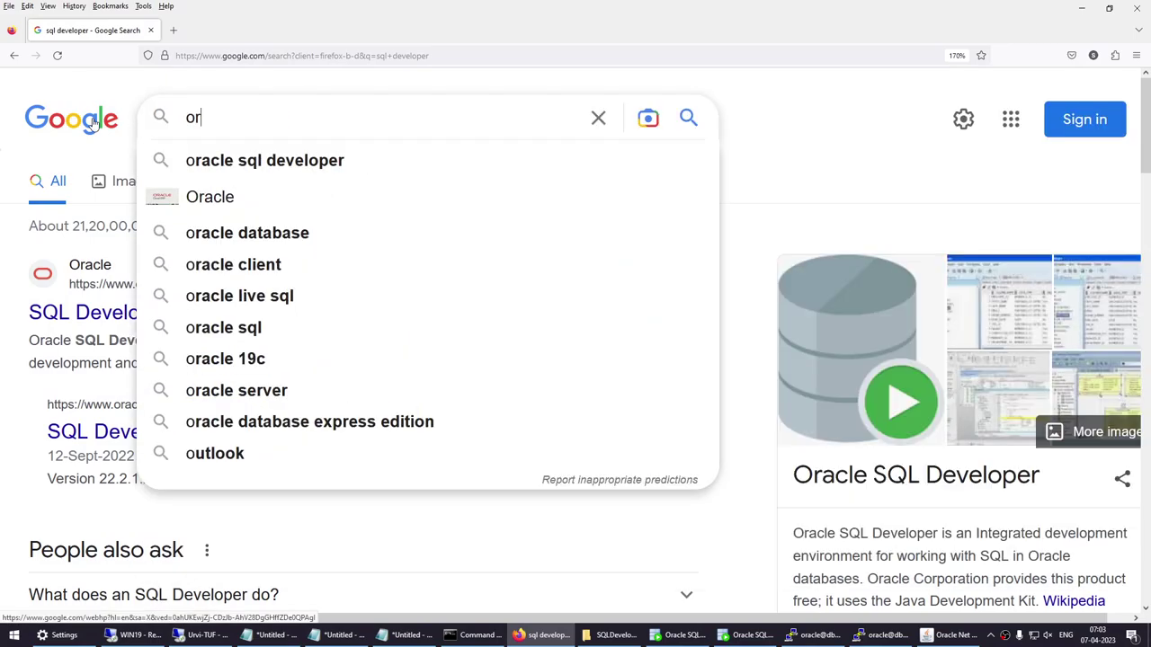
pyautogui.write('acle database ')
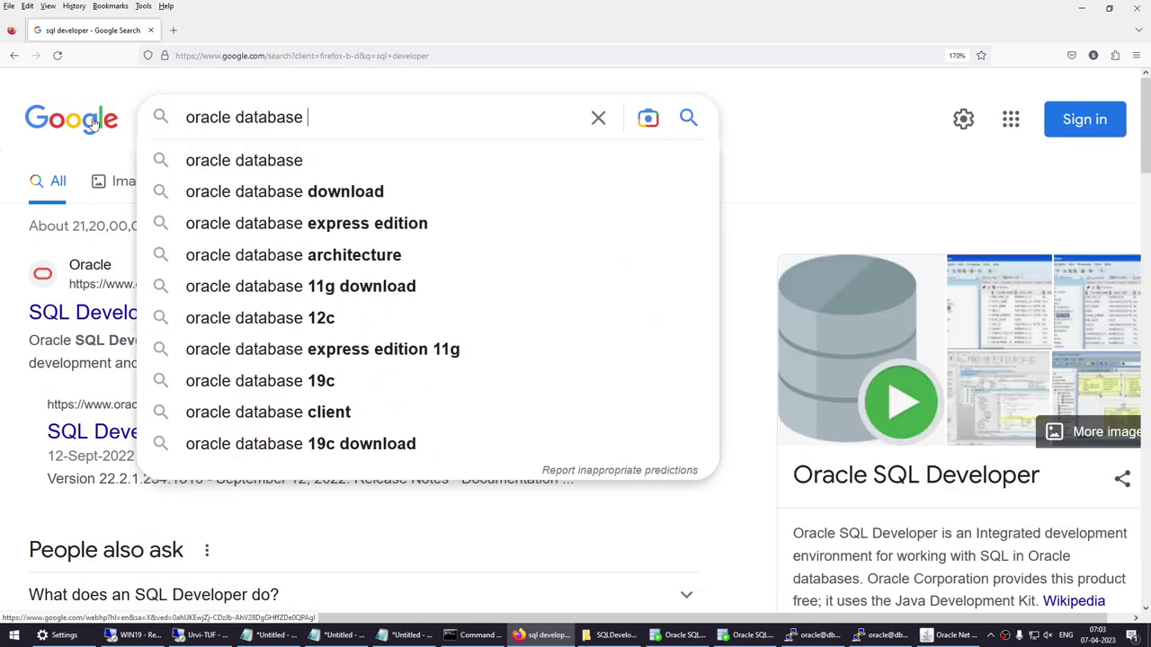
pyautogui.write('defual')
pyautogui.press('BackSpace')
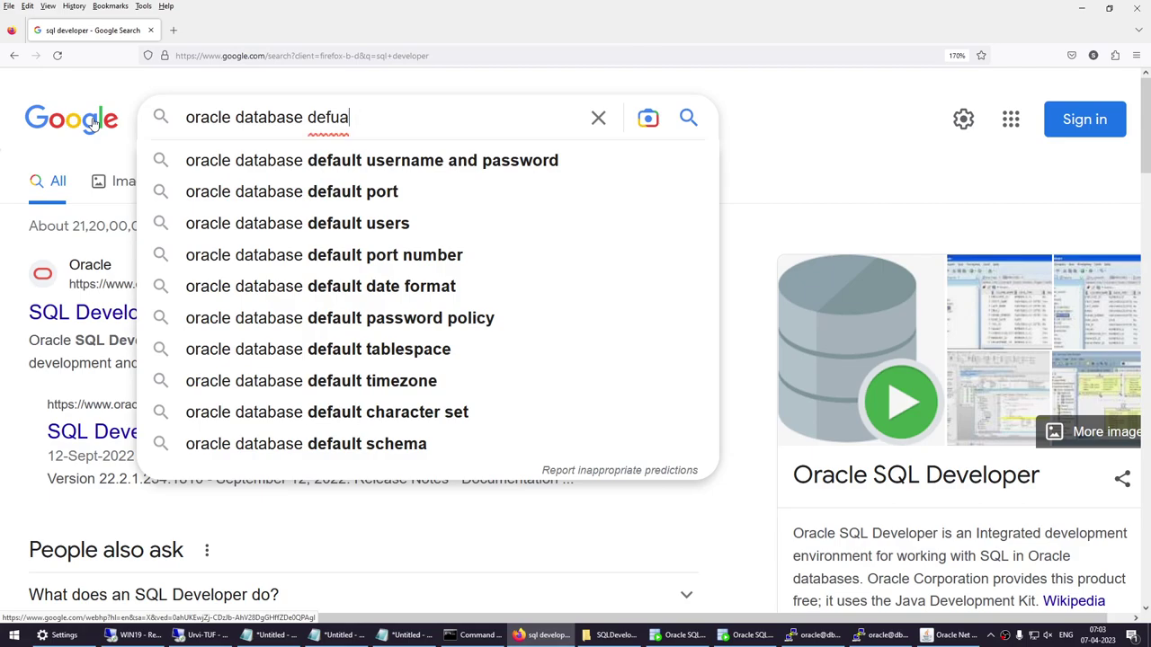
pyautogui.press('BackSpace')
pyautogui.press('BackSpace')
pyautogui.write('ault l')
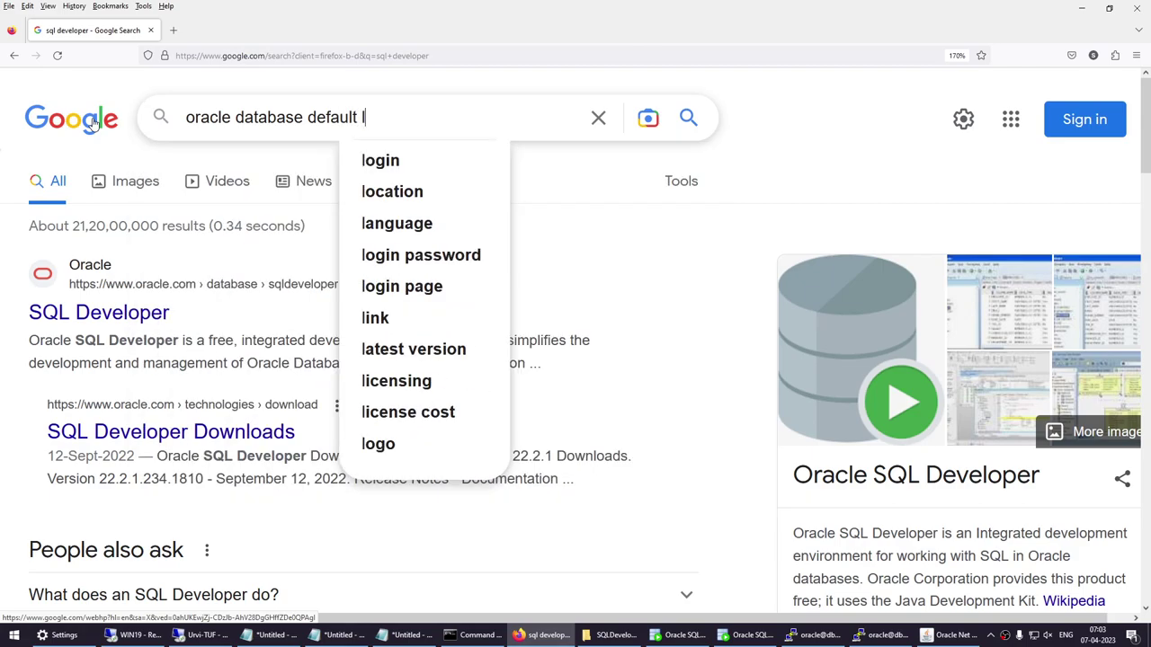
pyautogui.write('istener')
pyautogui.press('BackSpace')
pyautogui.press('BackSpace')
pyautogui.press('BackSpace')
pyautogui.write('r')
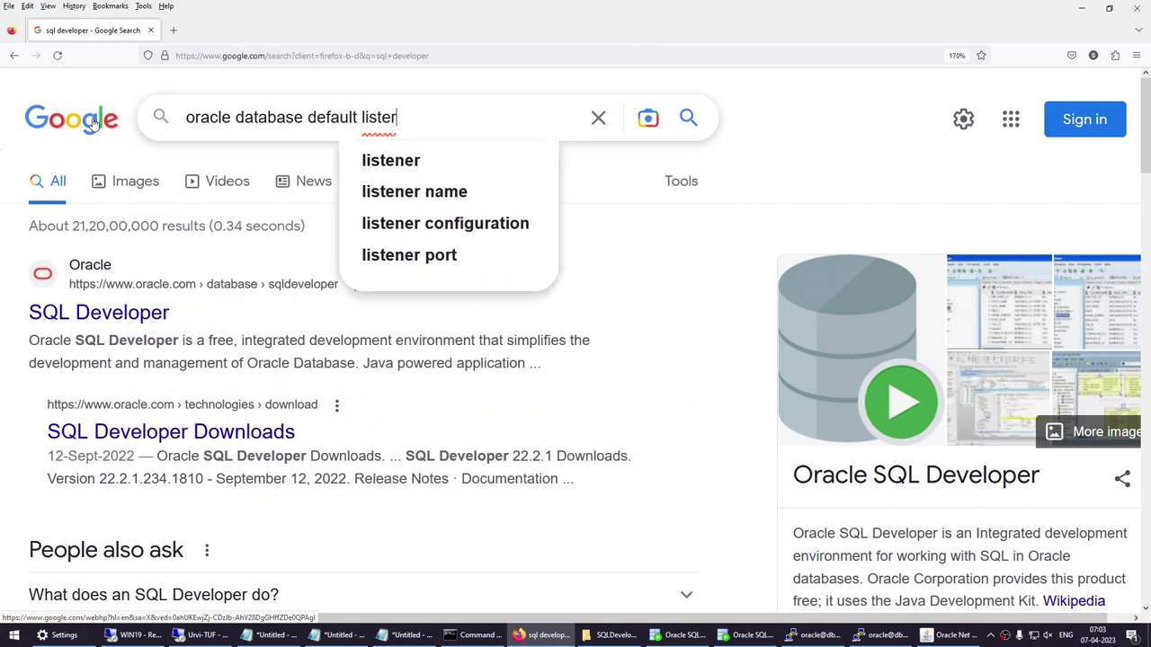
pyautogui.press('BackSpace')
pyautogui.write('ner port')
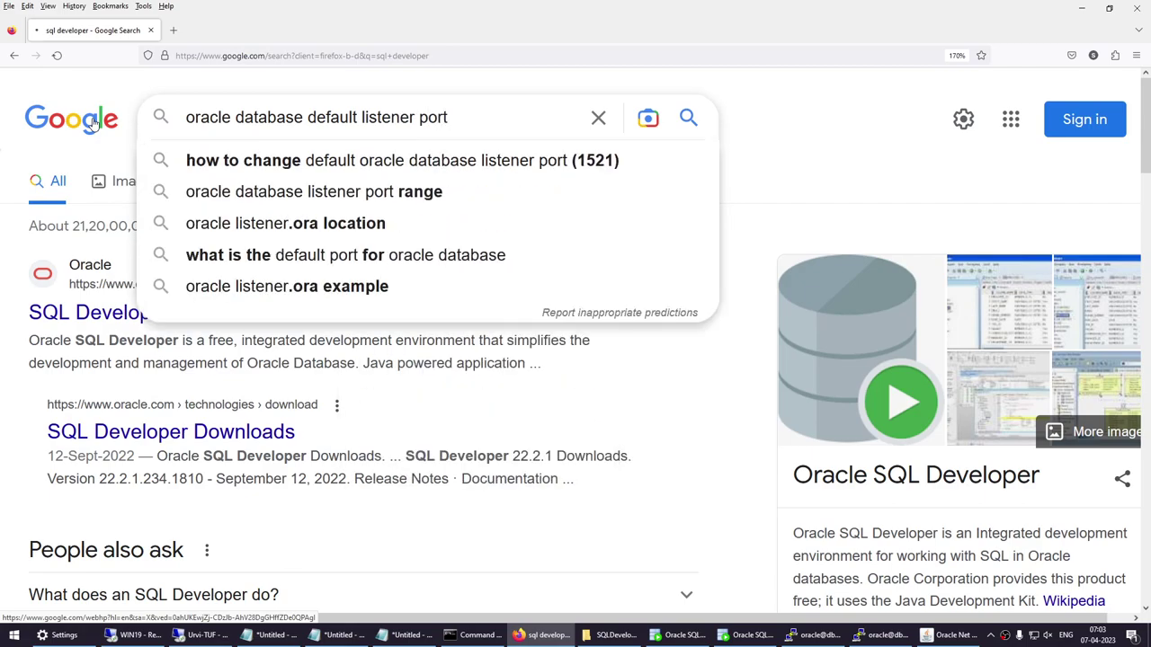
pyautogui.press('Return')
# Expand the answer explaining port 1521 is the default, then minimize Firefox.
pyautogui.scroll(-3, 390, 270)
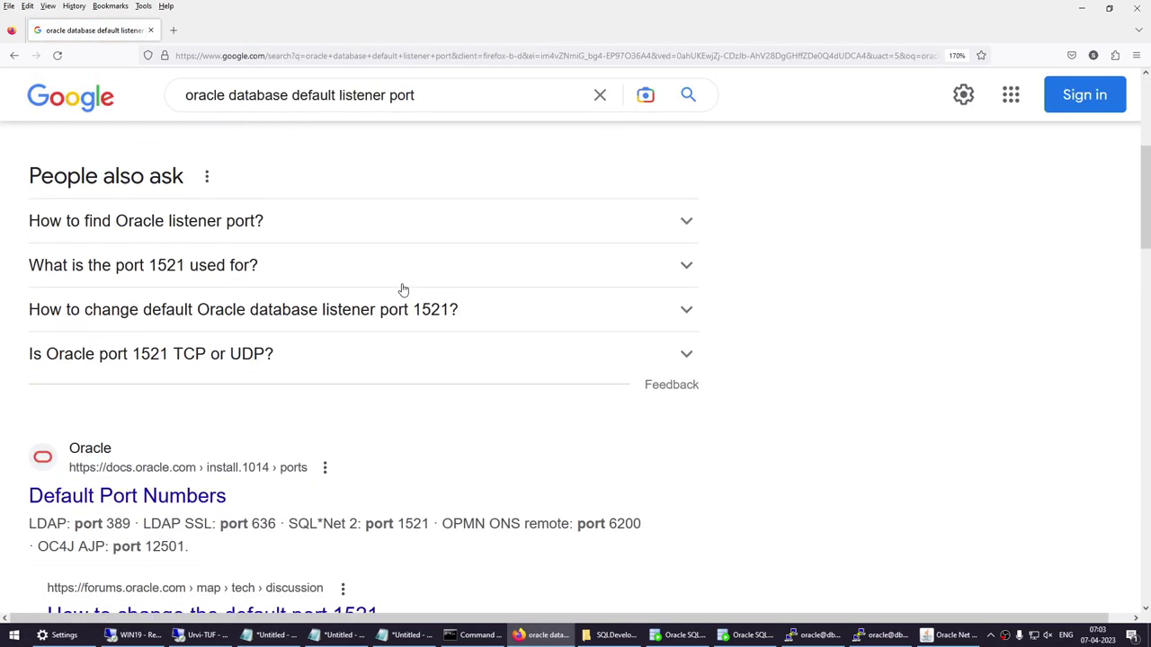
pyautogui.click(238, 270)
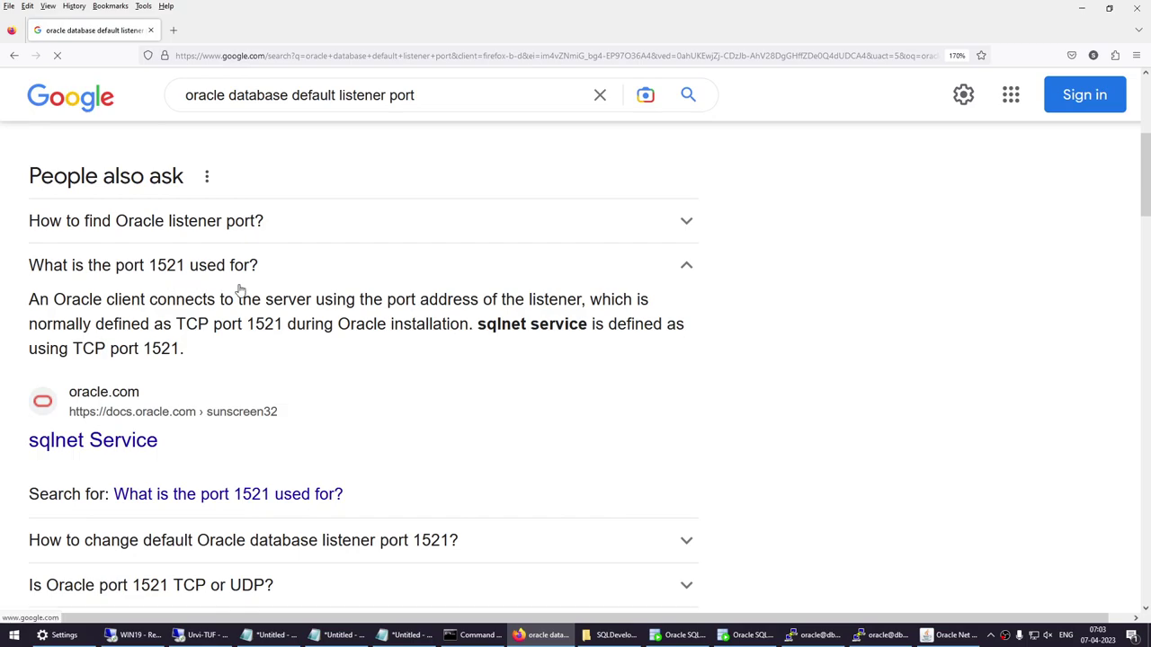
pyautogui.click(1082, 8)
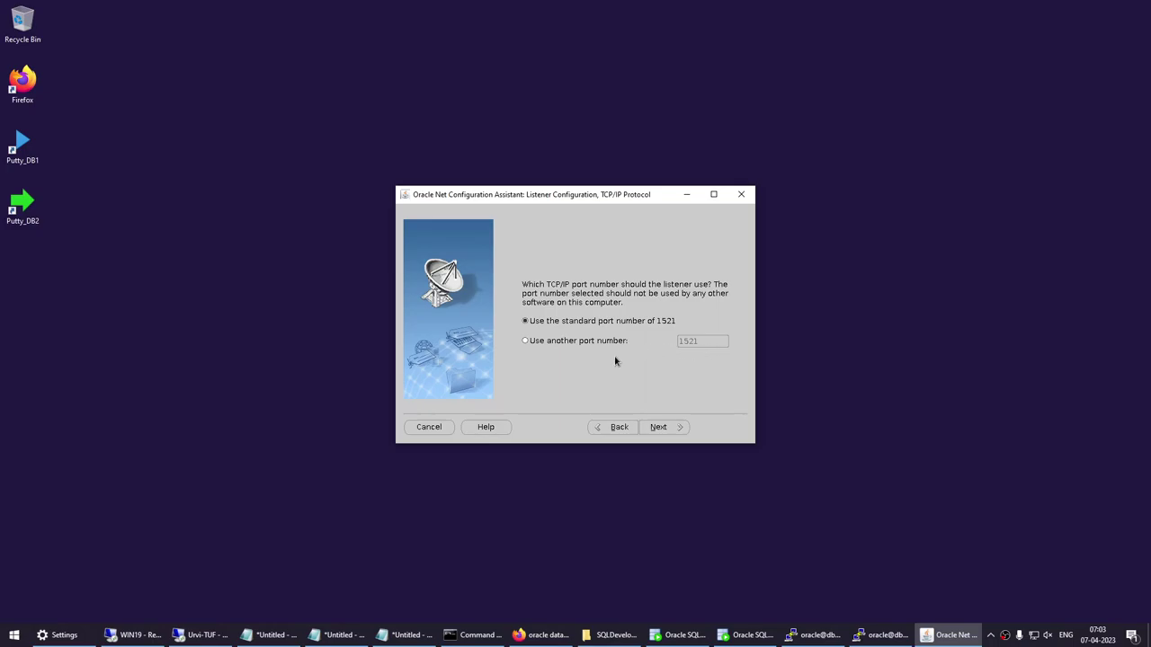
# Choose a non-standard listener port, enter 1512, and continue.
pyautogui.click(565, 347)
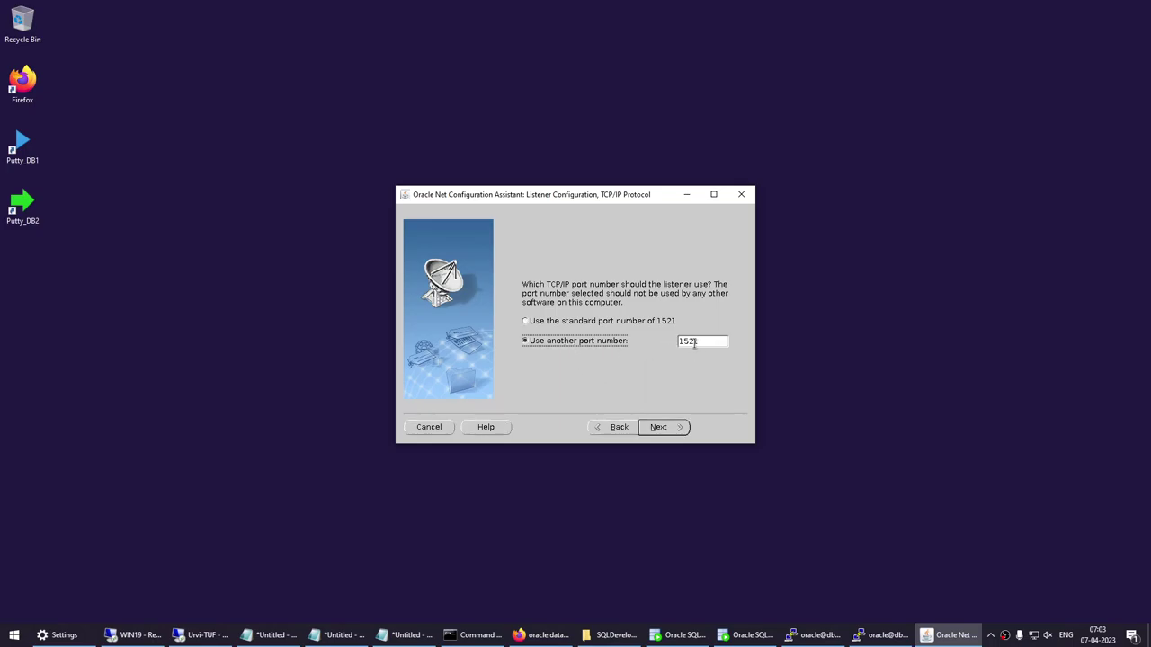
pyautogui.moveTo(693, 342); pyautogui.dragTo(706, 341)
pyautogui.press('BackSpace')
pyautogui.press('BackSpace')
pyautogui.write('12')
pyautogui.click(662, 429)
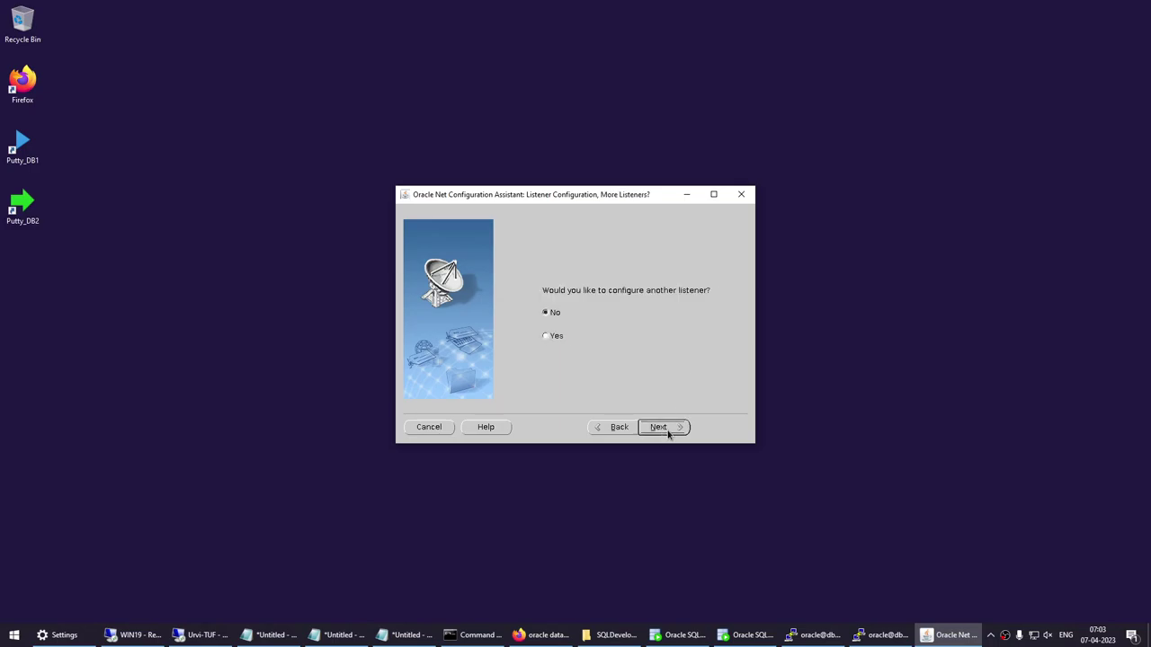
# Go back and change the port to 1519, triggering the port-in-use warning.
pyautogui.click(629, 433)
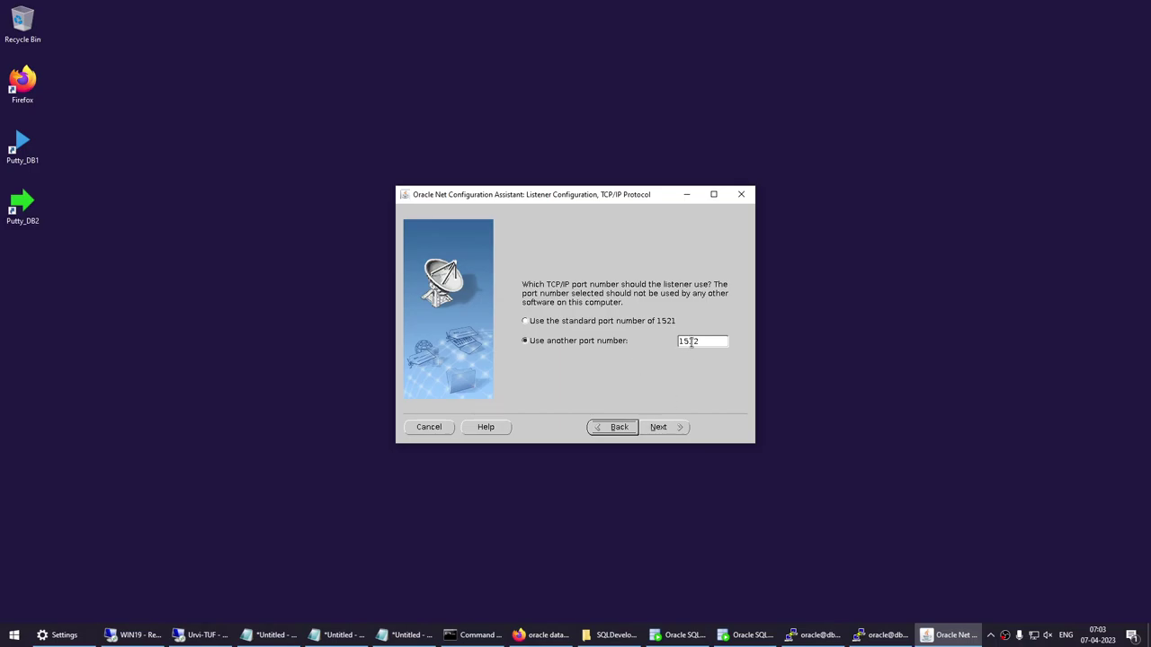
pyautogui.moveTo(692, 342); pyautogui.dragTo(696, 343)
pyautogui.write('3')
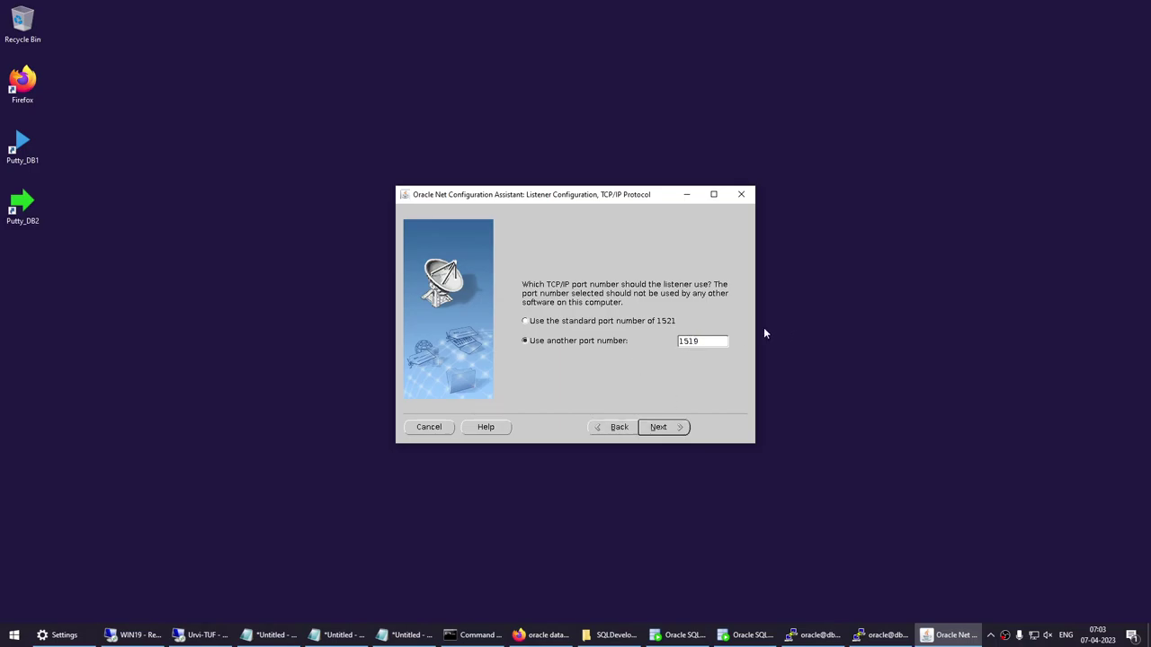
pyautogui.click(660, 429)
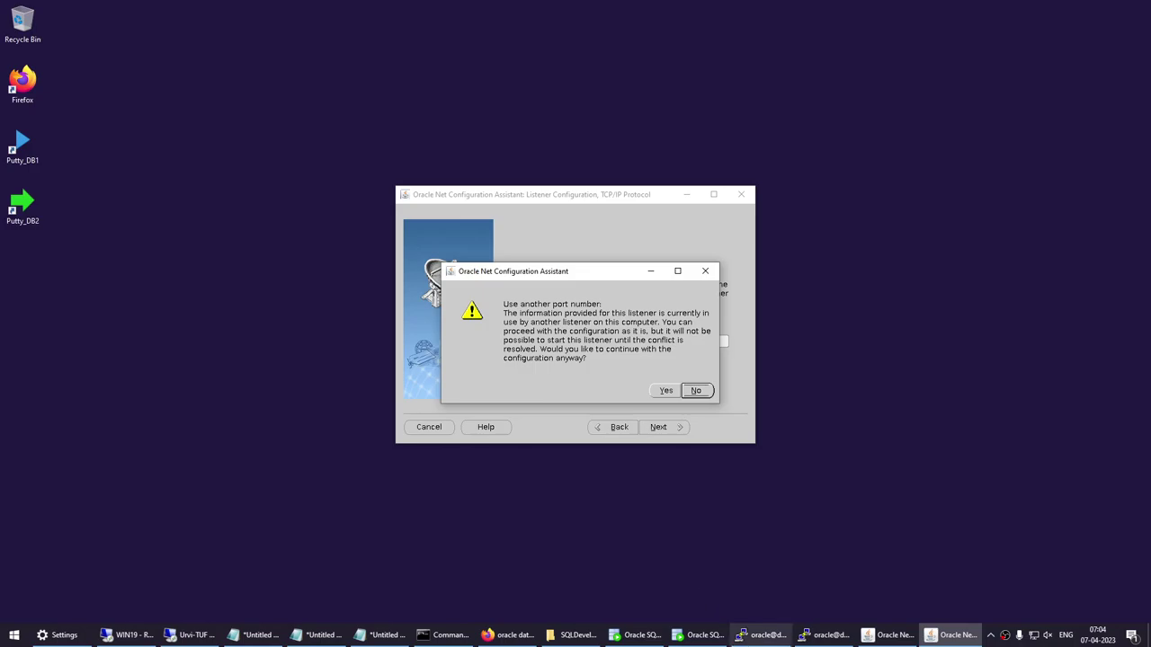
pyautogui.moveTo(751, 640)
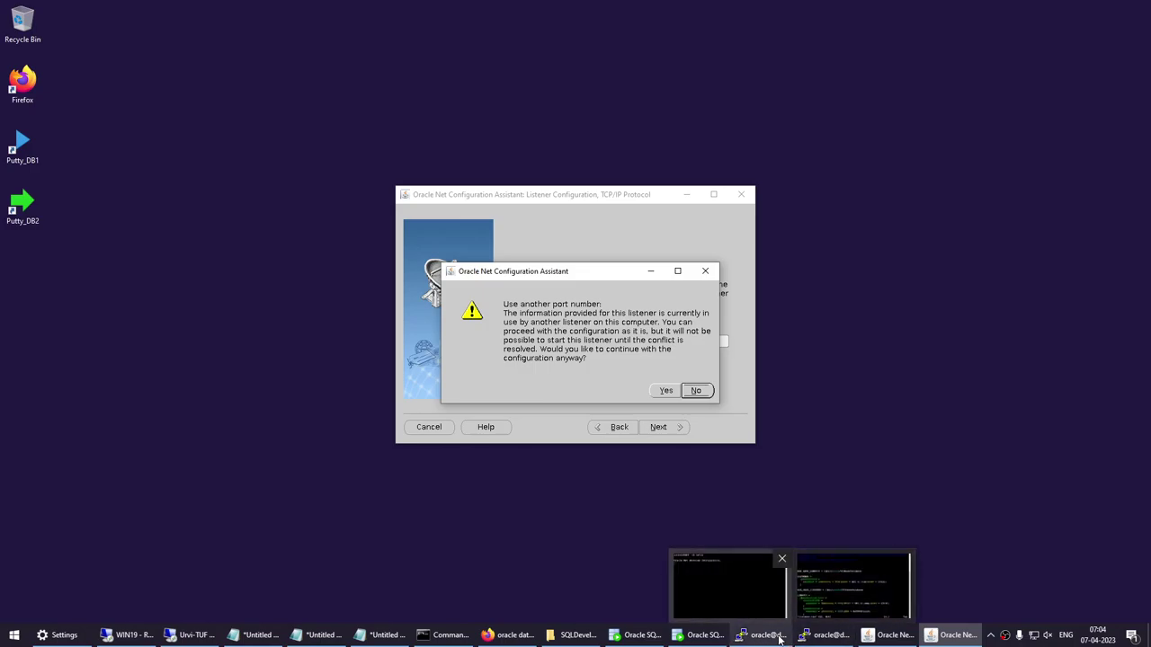
# In a new db1 session, run 'lsnrctl status lsnrv19' and highlight its PORT=1519 endpoint.
pyautogui.doubleClick(26, 148)
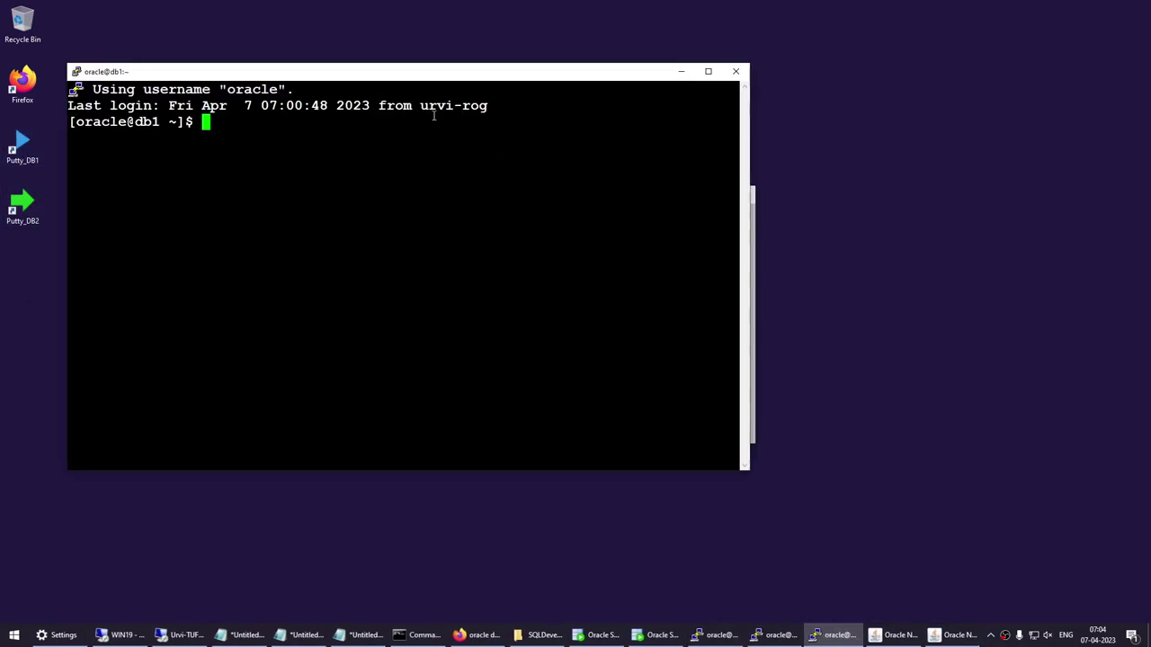
pyautogui.write('lsnrctl status ')
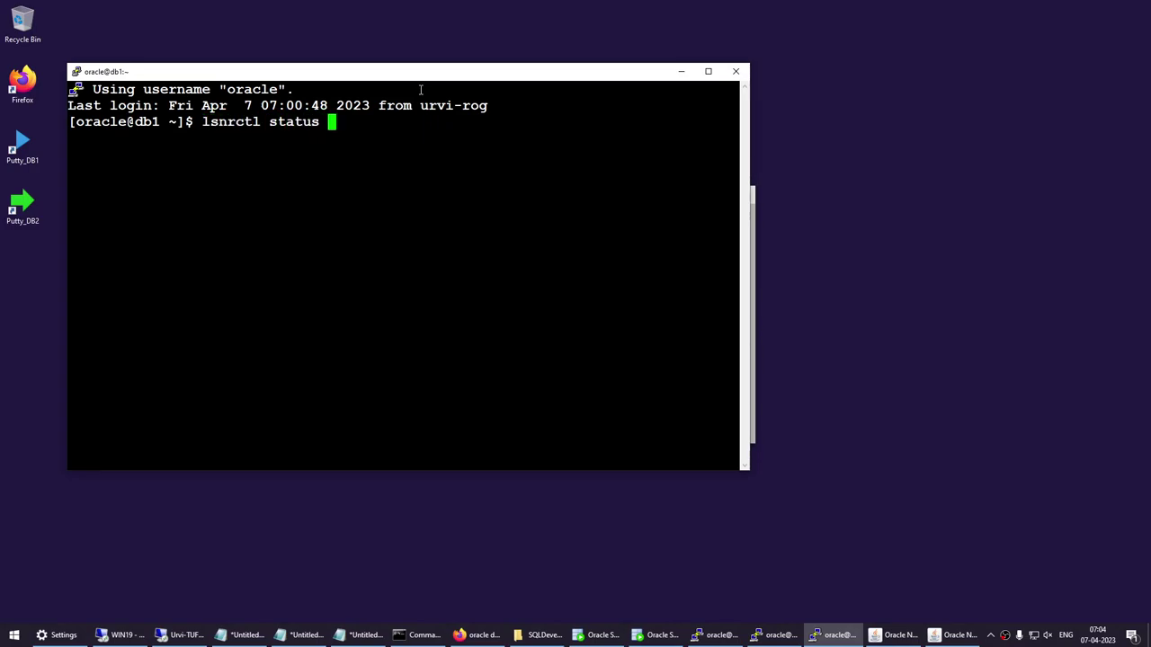
pyautogui.write('lsnrvc1')
pyautogui.press('BackSpace')
pyautogui.press('BackSpace')
pyautogui.write('19')
pyautogui.press('Return')
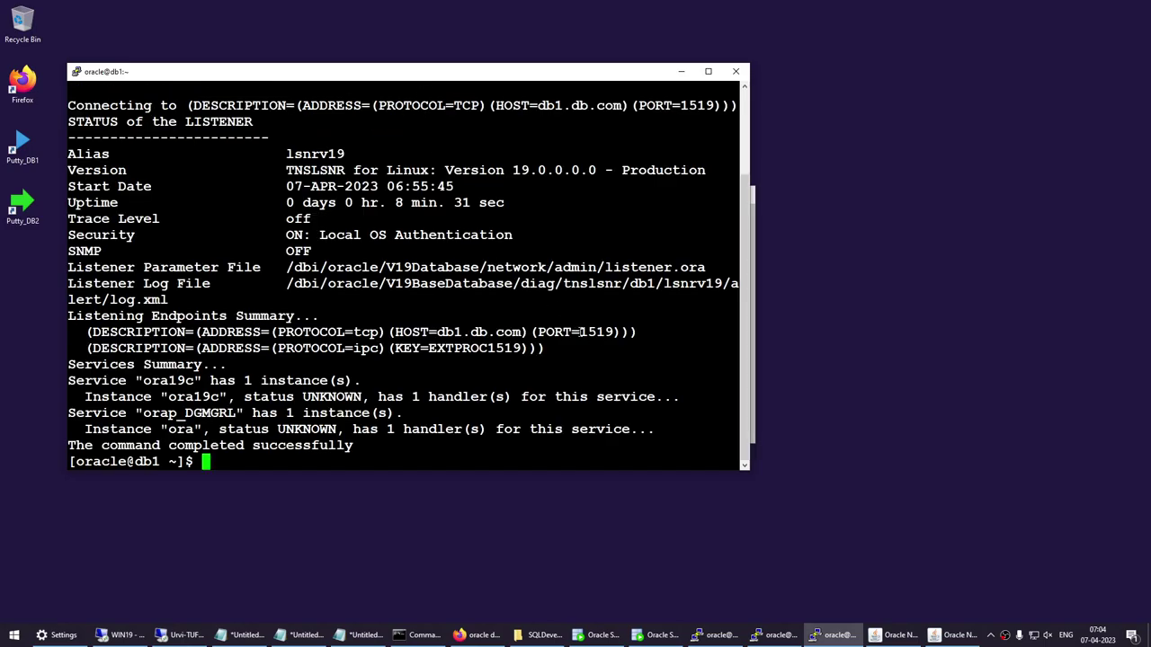
pyautogui.moveTo(572, 332); pyautogui.dragTo(614, 332)
pyautogui.click(587, 334)
pyautogui.click(680, 72)
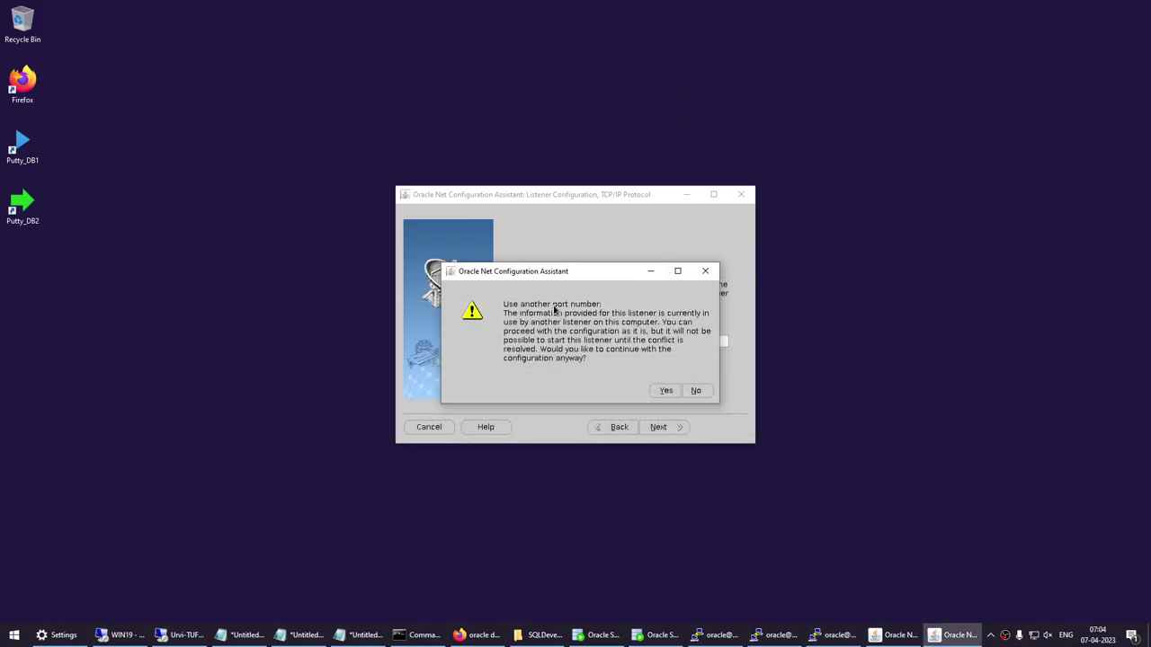
# Dismiss the port warning, change the port to 1518, and return to the listener name page.
pyautogui.click(694, 391)
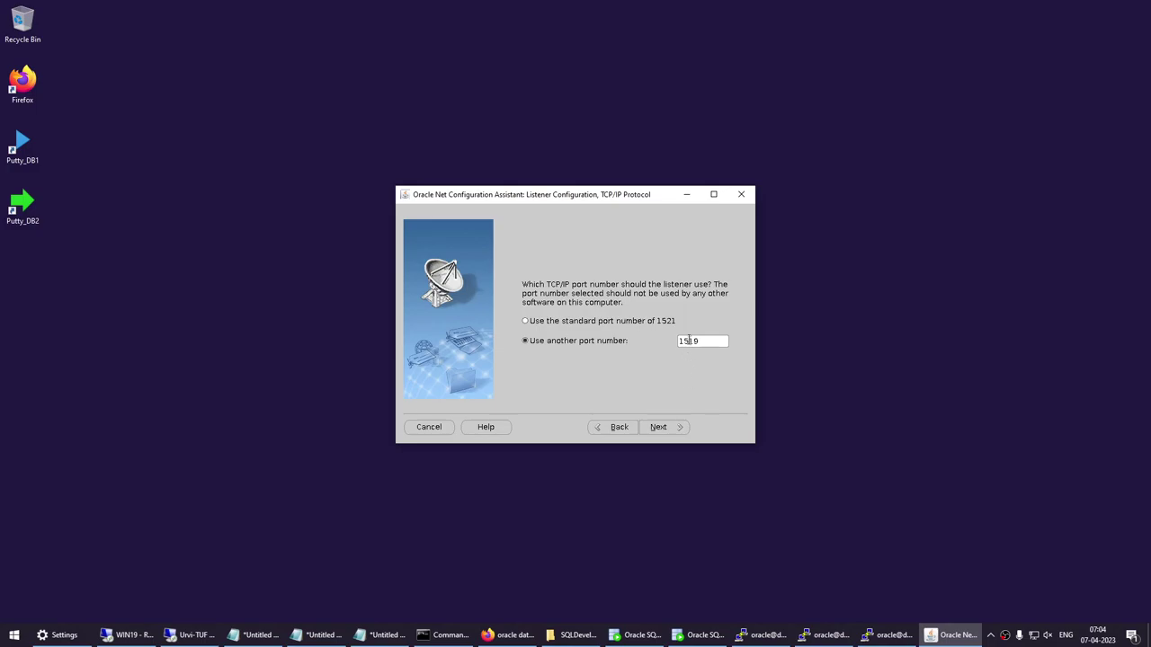
pyautogui.moveTo(689, 341); pyautogui.dragTo(710, 340)
pyautogui.write('18')
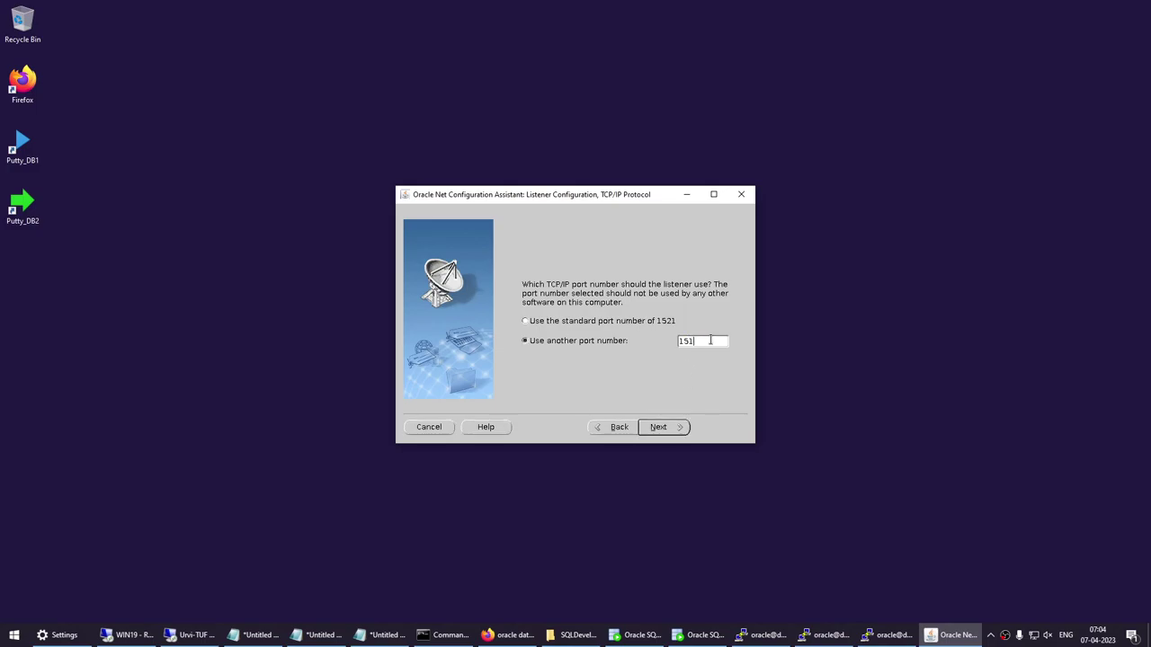
pyautogui.click(625, 432)
pyautogui.click(627, 432)
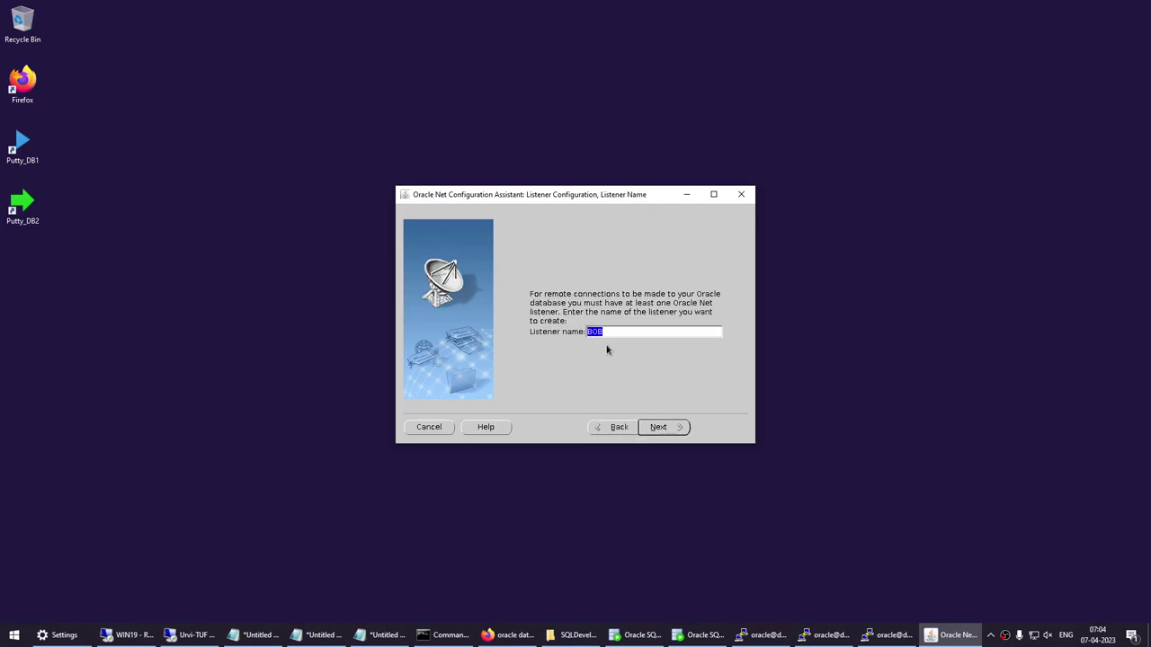
# Keep name BOB with TCP and a custom port, add no more listeners, and finish.
pyautogui.click(661, 428)
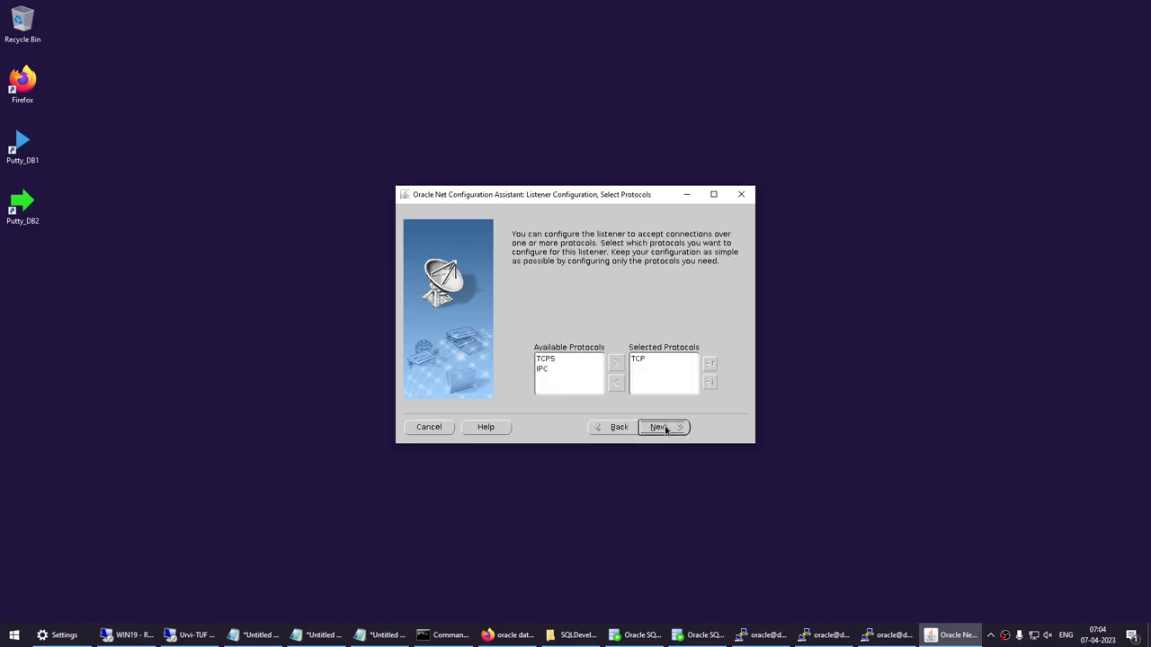
pyautogui.click(664, 428)
pyautogui.click(527, 341)
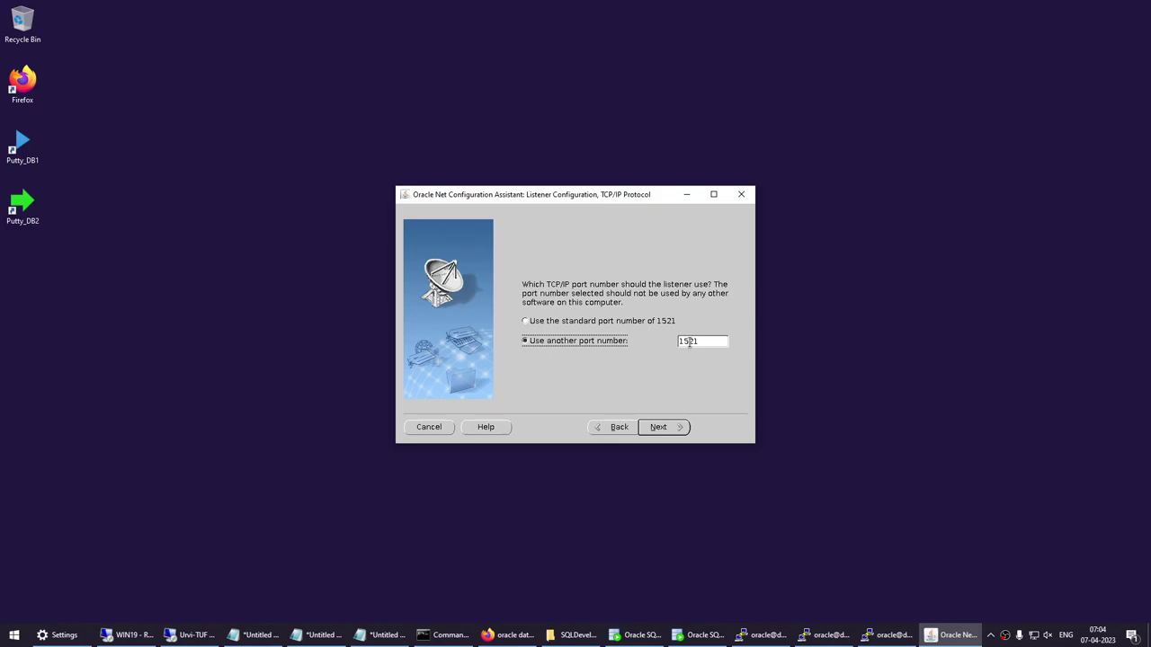
pyautogui.moveTo(693, 341); pyautogui.dragTo(700, 341)
pyautogui.press('BackSpace')
pyautogui.press('BackSpace')
pyautogui.write('22')
pyautogui.press('Return')
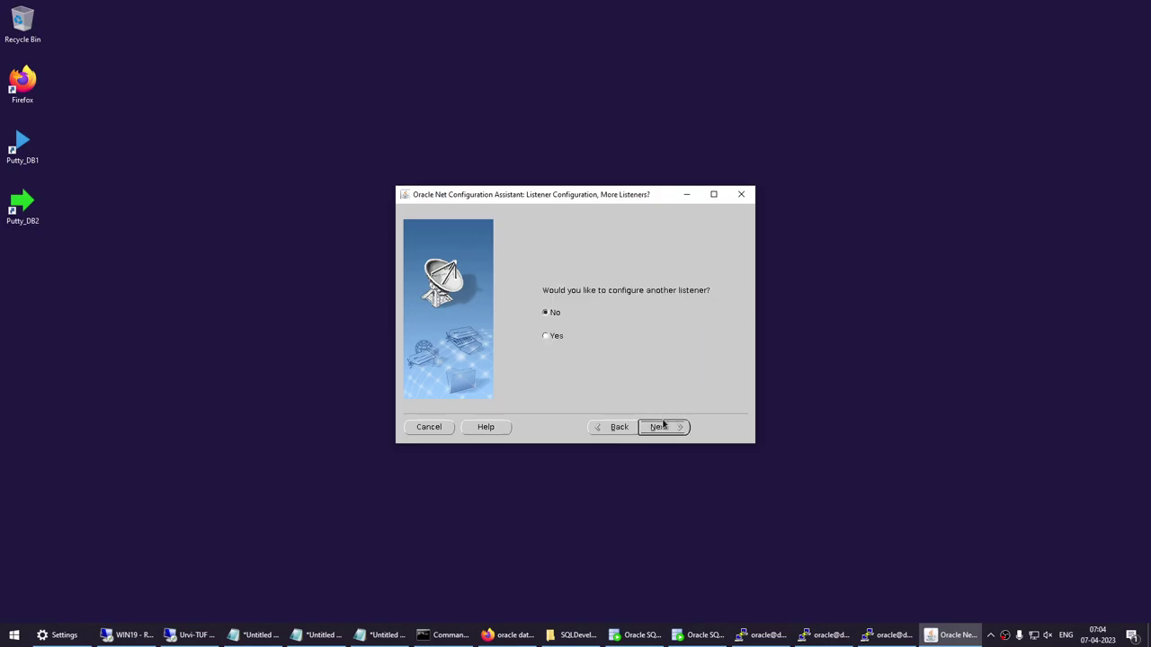
pyautogui.click(663, 427)
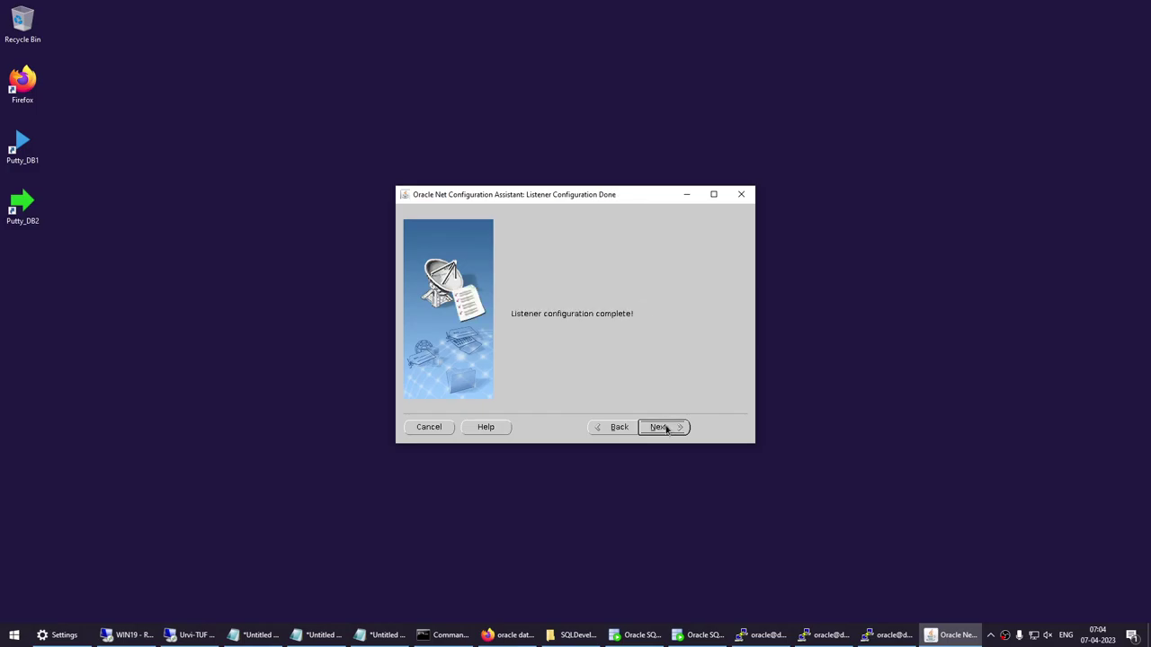
pyautogui.click(666, 428)
pyautogui.click(729, 431)
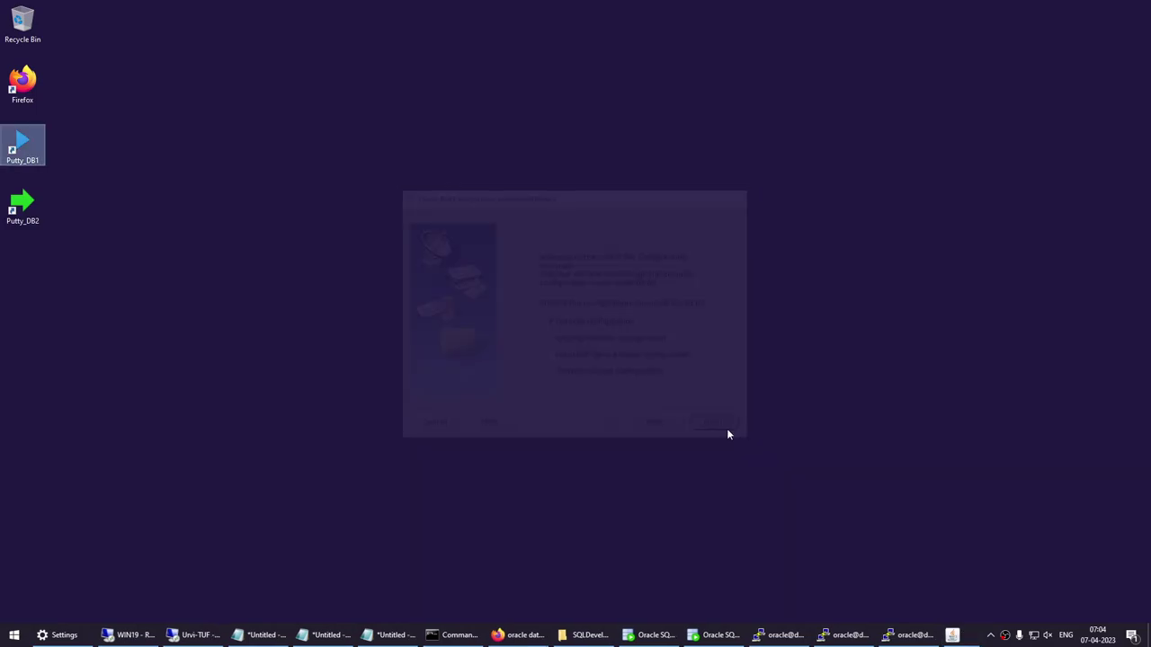
# Quit vim, clear the screen, and reopen listener.ora with 'vi listener.ora'.
pyautogui.click(884, 635)
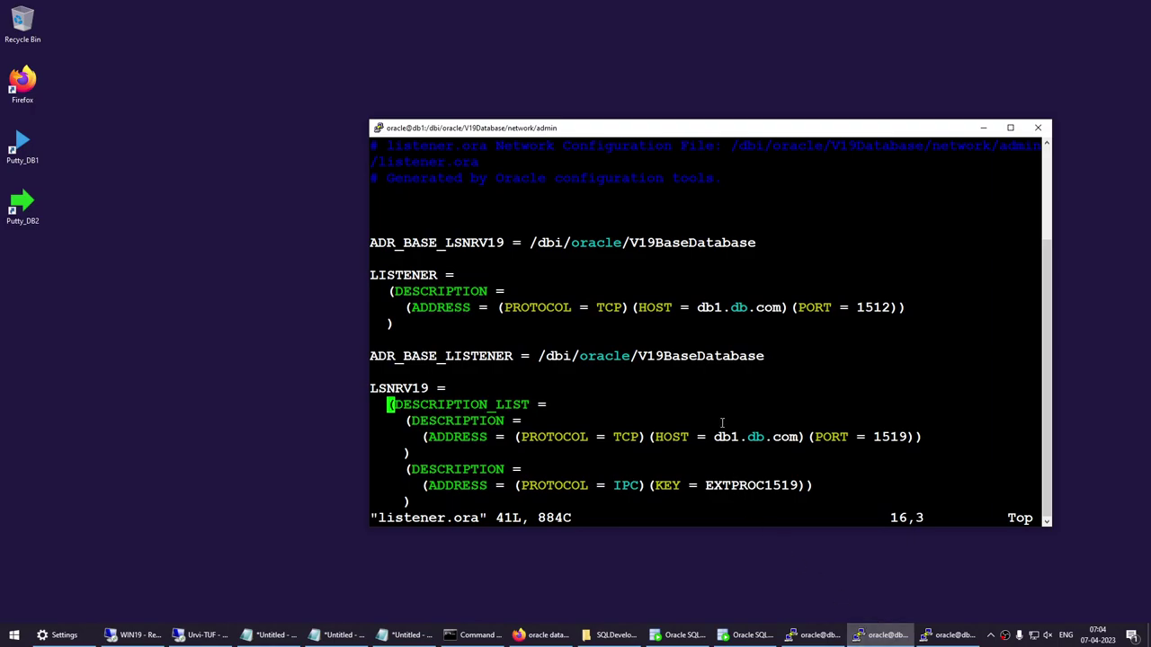
pyautogui.write(':q')
pyautogui.press('Return')
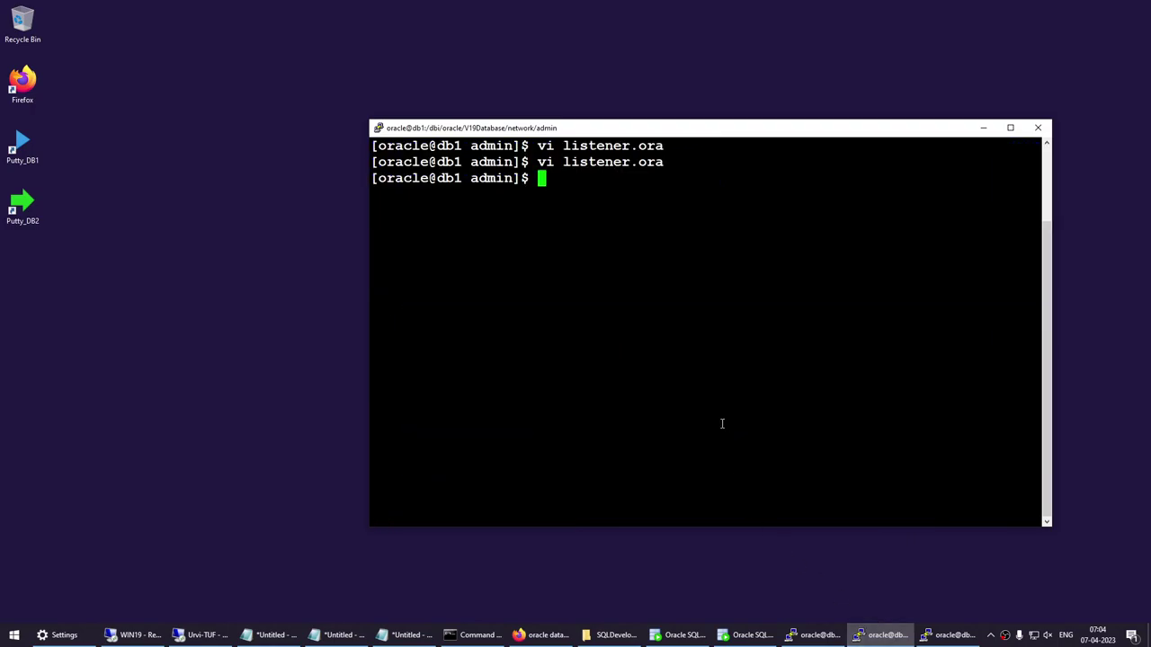
pyautogui.write('clear')
pyautogui.press('Return')
pyautogui.write('vi listener.ora')
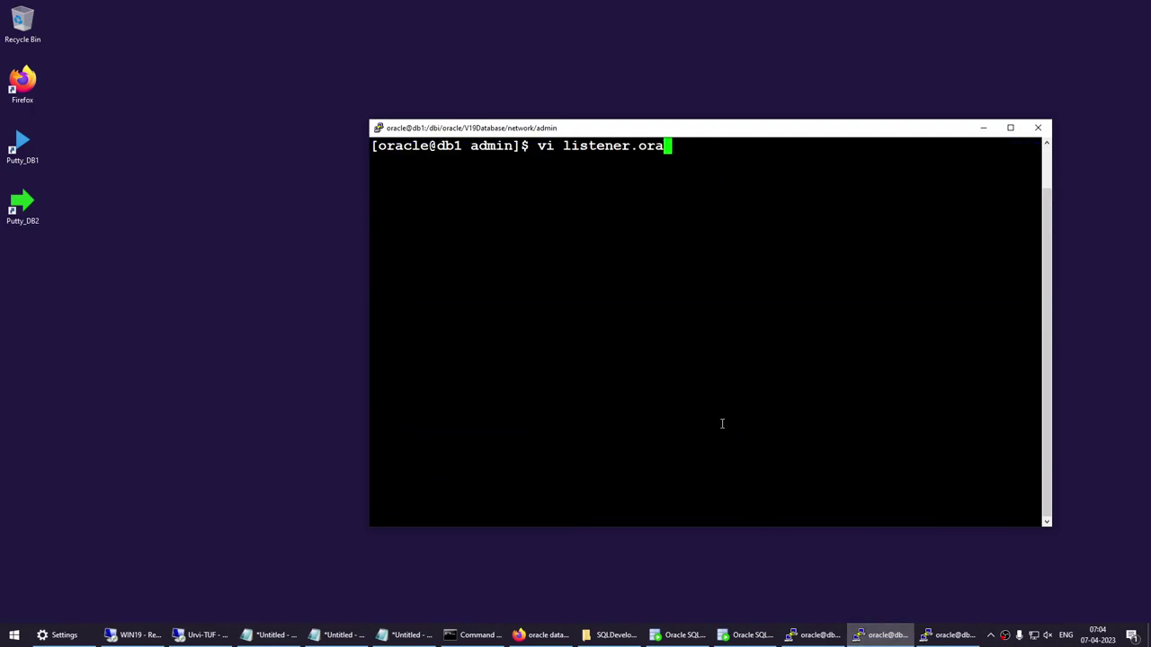
pyautogui.press('Return')
# Scroll to the new BOB entry and highlight the name BOB and port 1518.
pyautogui.press('Down')
pyautogui.press('Down')
pyautogui.press('Down')
pyautogui.press('Down')
pyautogui.press('Down')
pyautogui.press('Down')
pyautogui.press('Down')
pyautogui.press('Down')
pyautogui.press('Down')
pyautogui.press('Down')
pyautogui.press('Down')
pyautogui.press('Down')
pyautogui.press('Down')
pyautogui.press('Down')
pyautogui.press('Down')
pyautogui.press('Down')
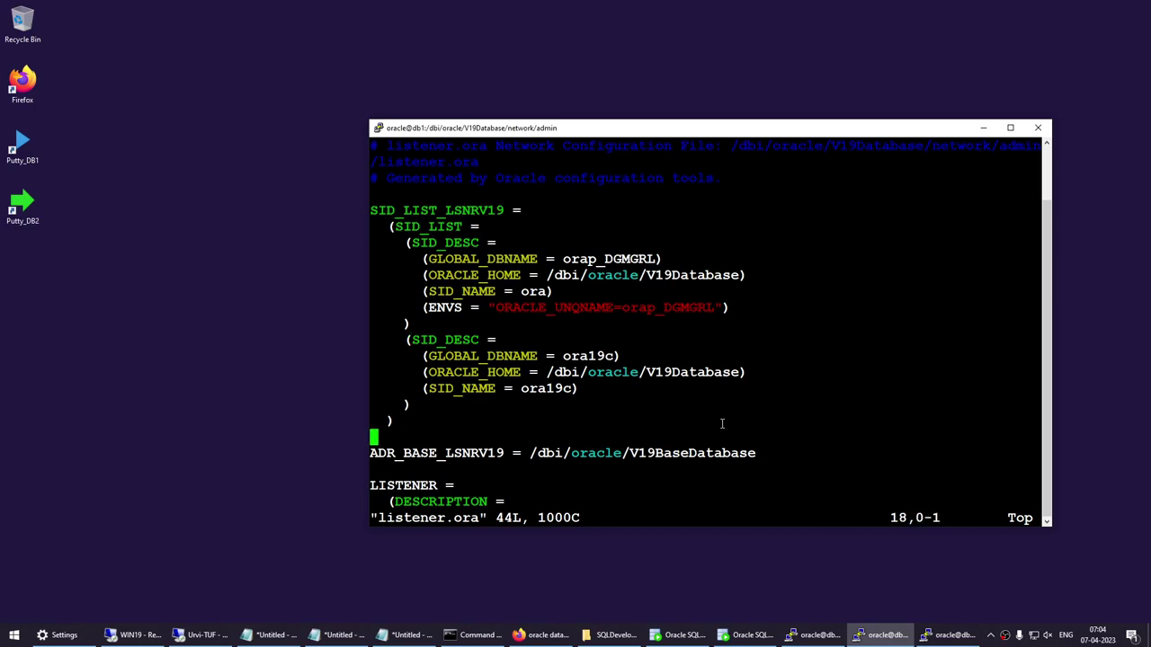
pyautogui.press('Down')
pyautogui.press('Down')
pyautogui.press('Down')
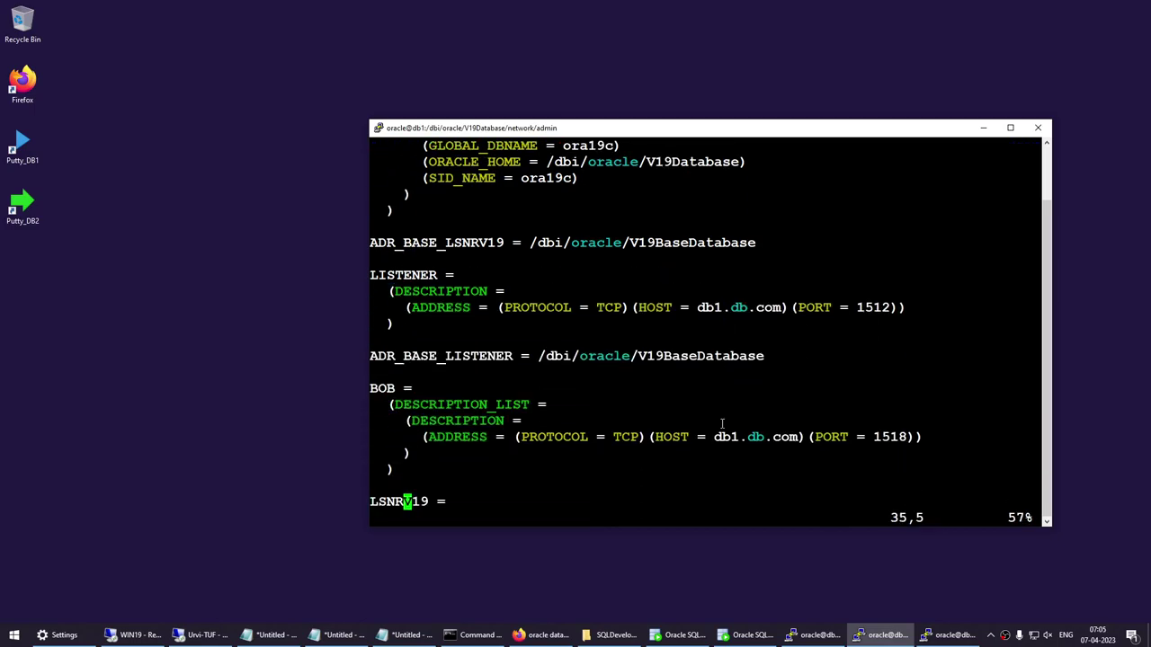
pyautogui.moveTo(372, 390); pyautogui.dragTo(456, 437)
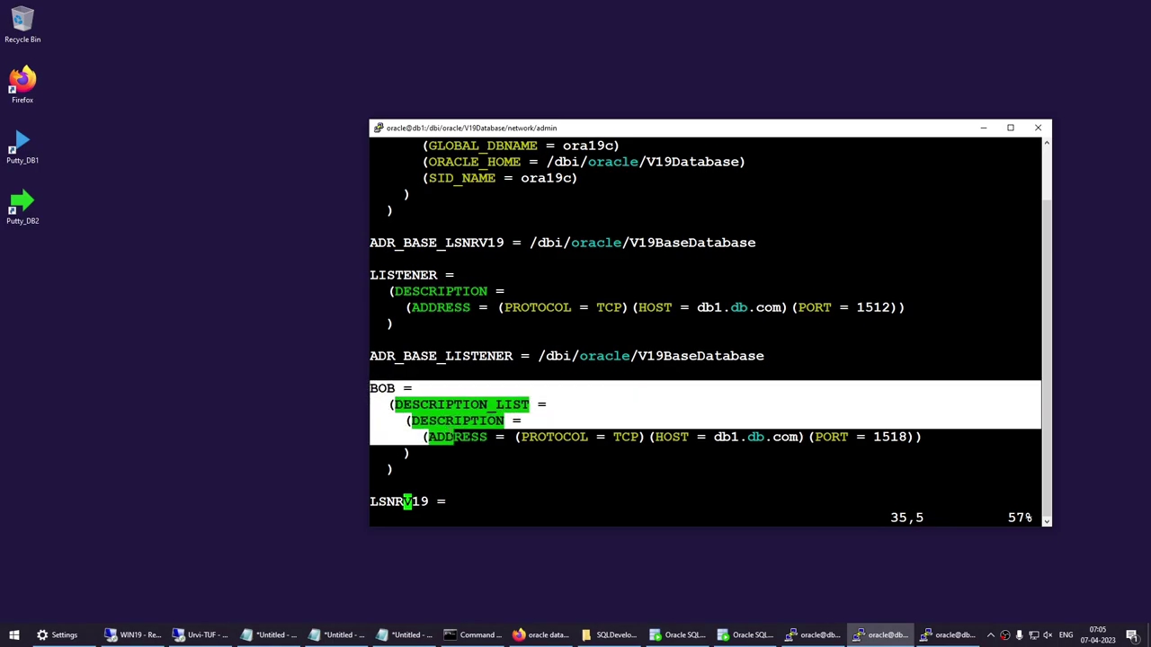
pyautogui.click(435, 395)
pyautogui.doubleClick(385, 390)
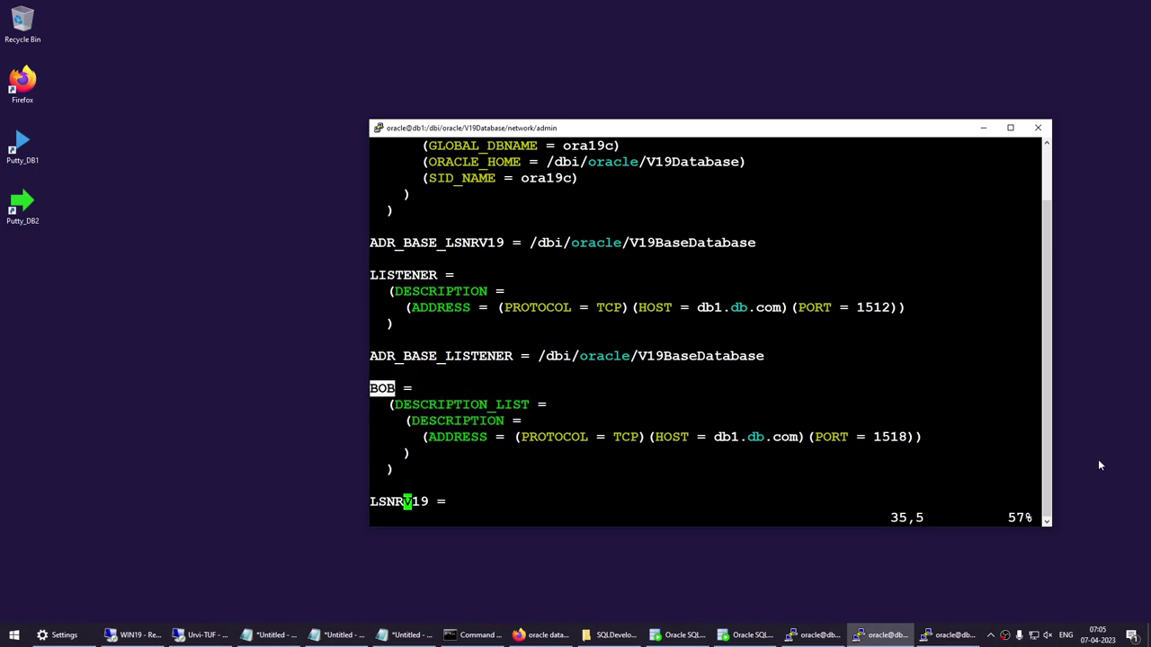
pyautogui.moveTo(876, 437); pyautogui.dragTo(911, 437)
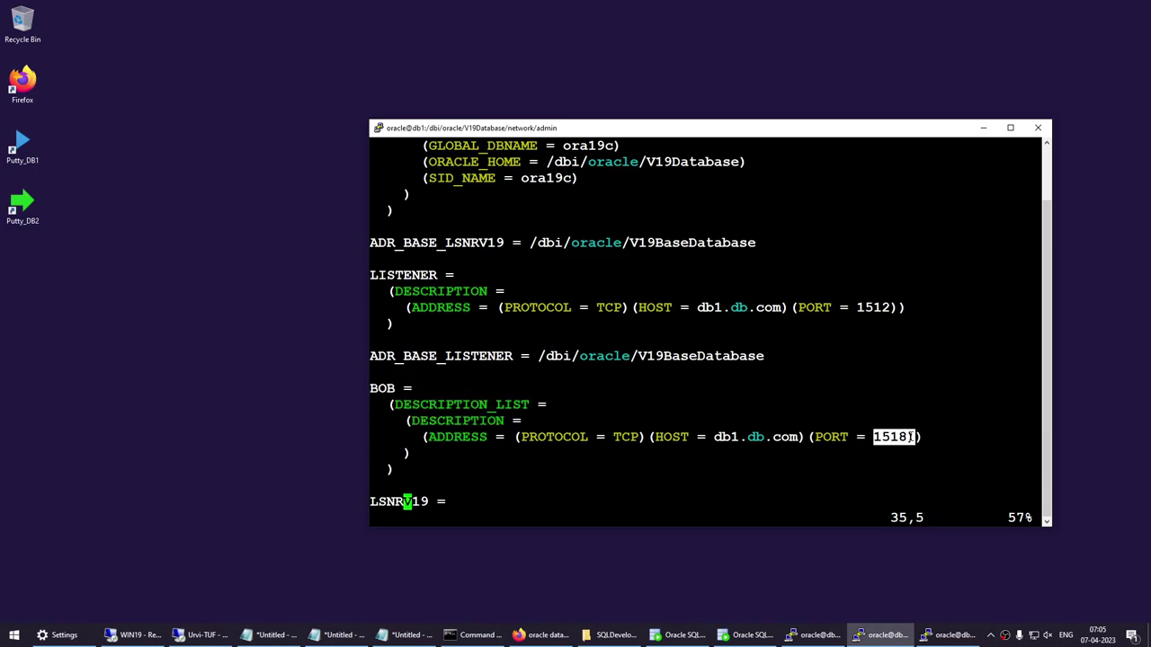
pyautogui.click(786, 430)
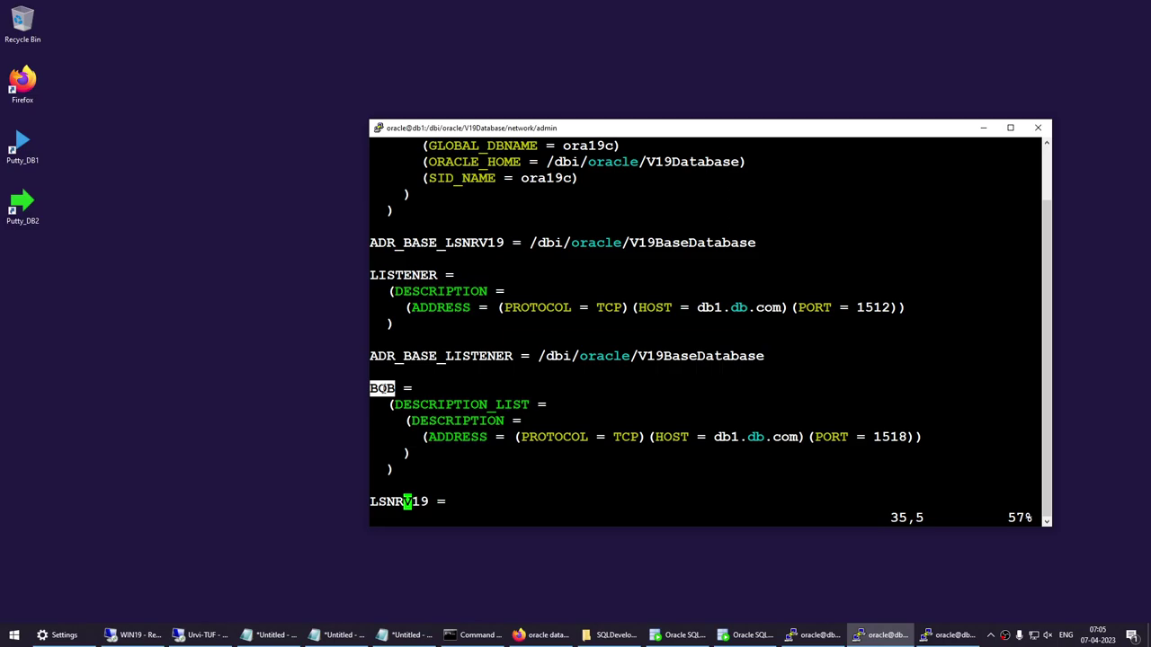
pyautogui.doubleClick(382, 387)
pyautogui.click(946, 635)
# Clear the status terminal and run 'lsnrctl status BOB', showing port 1518 and no services.
pyautogui.write('cle')
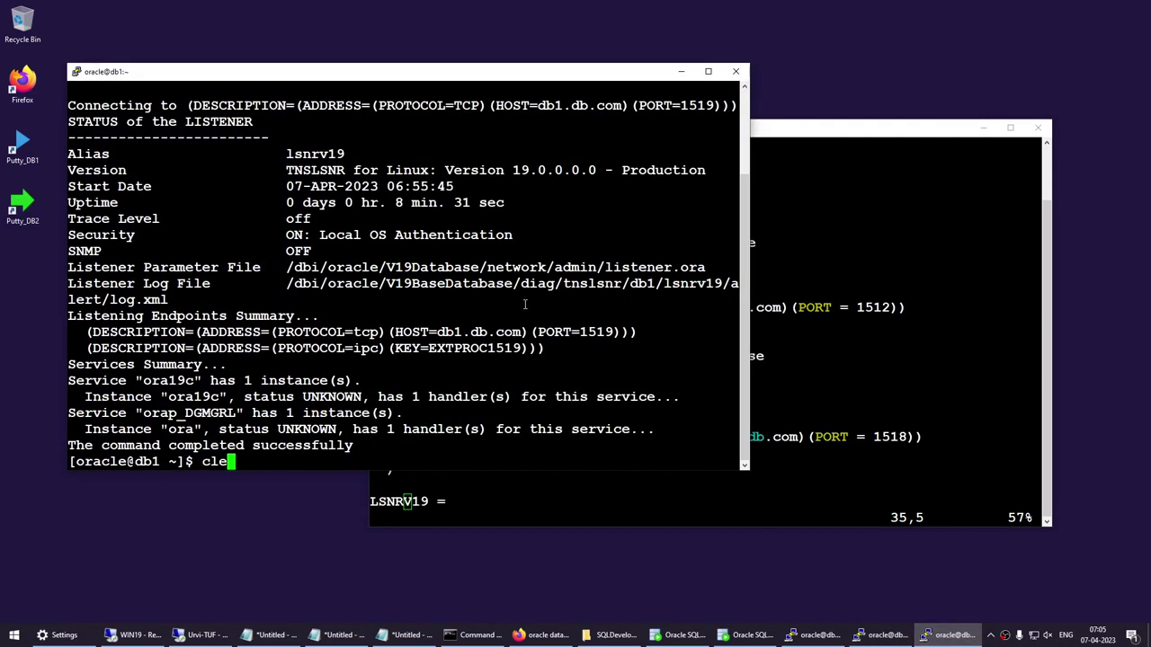
pyautogui.write('ar')
pyautogui.press('Return')
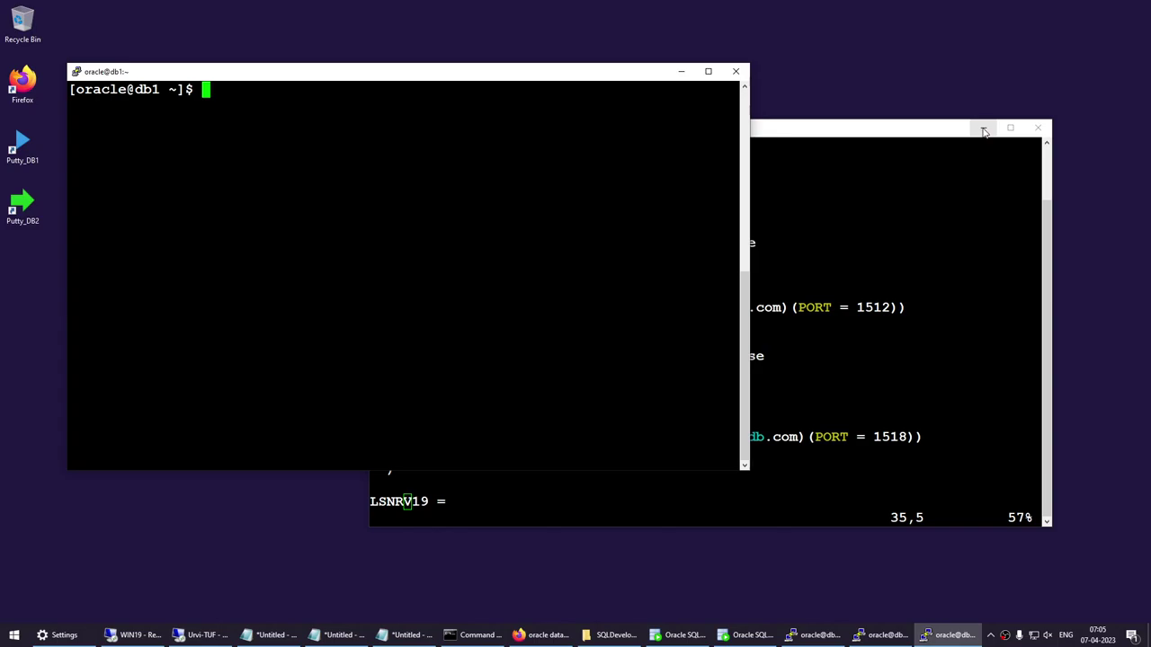
pyautogui.click(984, 127)
pyautogui.moveTo(455, 77); pyautogui.dragTo(646, 56)
pyautogui.write('lsnrc')
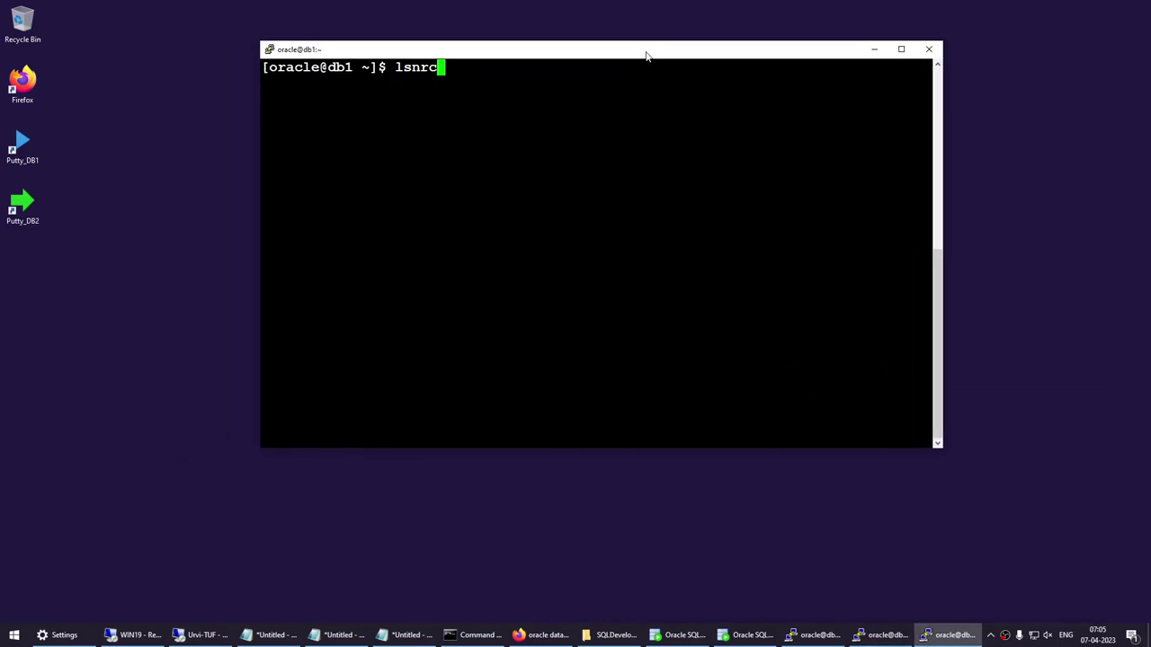
pyautogui.write('tl status BO')
pyautogui.write('B')
pyautogui.press('Return')
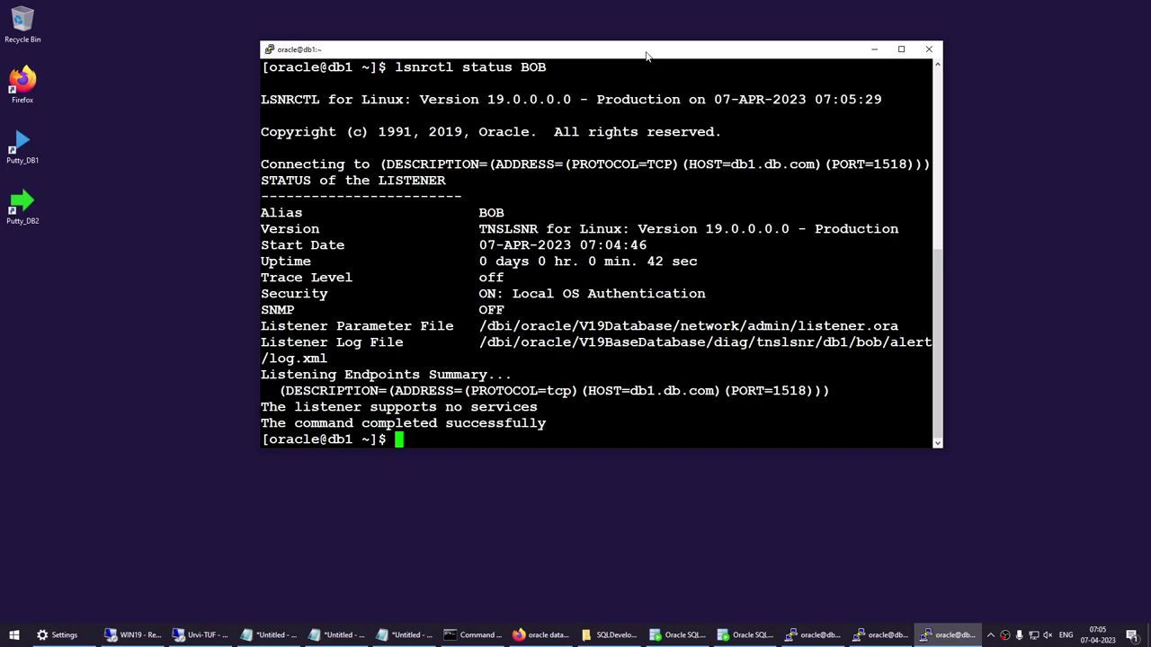
pyautogui.moveTo(445, 239); pyautogui.dragTo(809, 376)
pyautogui.click(730, 308)
# Edit the recalled status command into 'lsnrctl stop BOB' and run it.
pyautogui.press('Up')
pyautogui.press('Left')
pyautogui.press('Left')
pyautogui.press('Left')
pyautogui.press('Left')
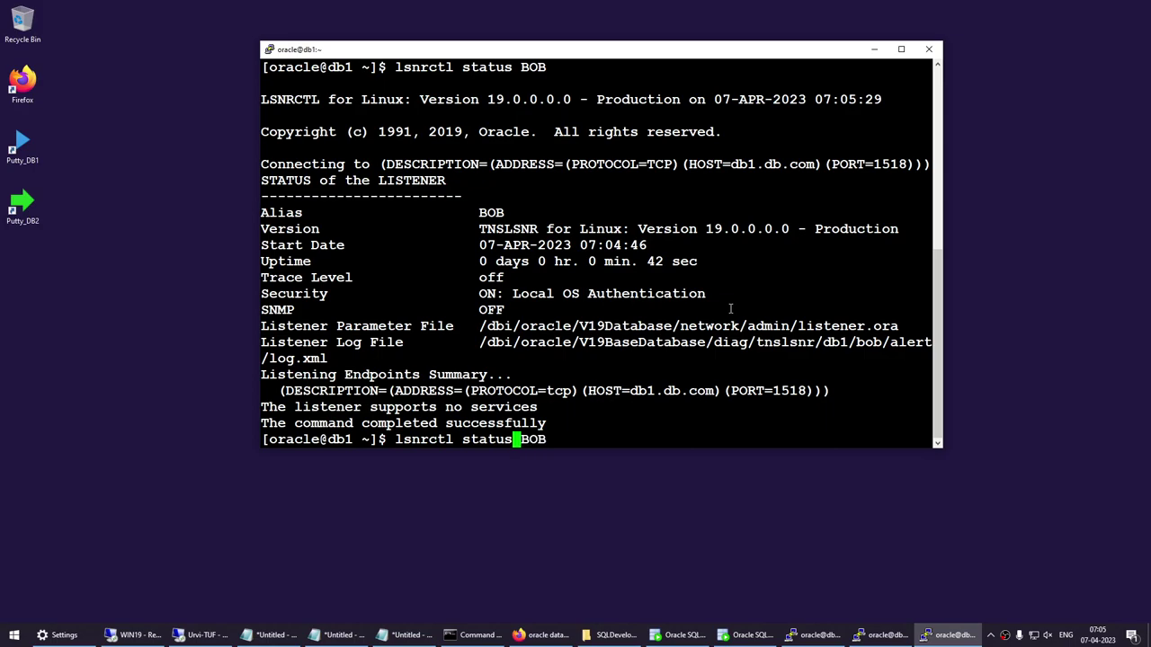
pyautogui.press('BackSpace')
pyautogui.press('BackSpace')
pyautogui.press('BackSpace')
pyautogui.press('BackSpace')
pyautogui.write('op')
pyautogui.press('Return')
# Clear the screen, rerun 'lsnrctl status BOB', and highlight the TNS-12541 no listener error.
pyautogui.write('c')
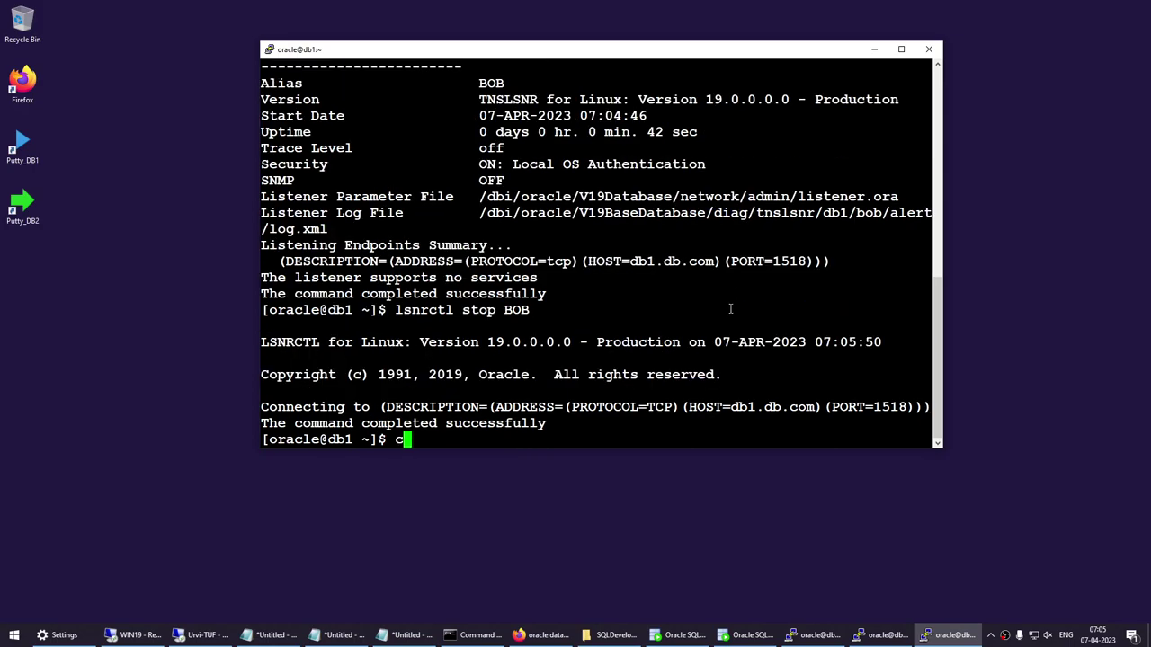
pyautogui.write('lear')
pyautogui.press('Return')
pyautogui.press('Up')
pyautogui.press('Up')
pyautogui.press('Up')
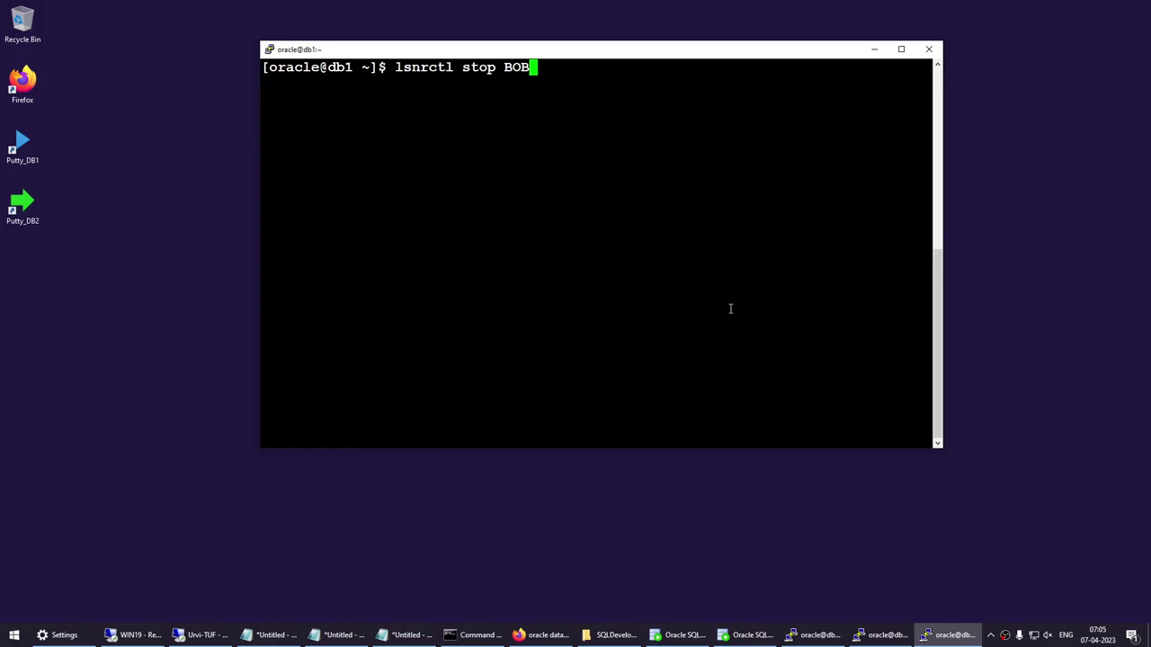
pyautogui.press('Return')
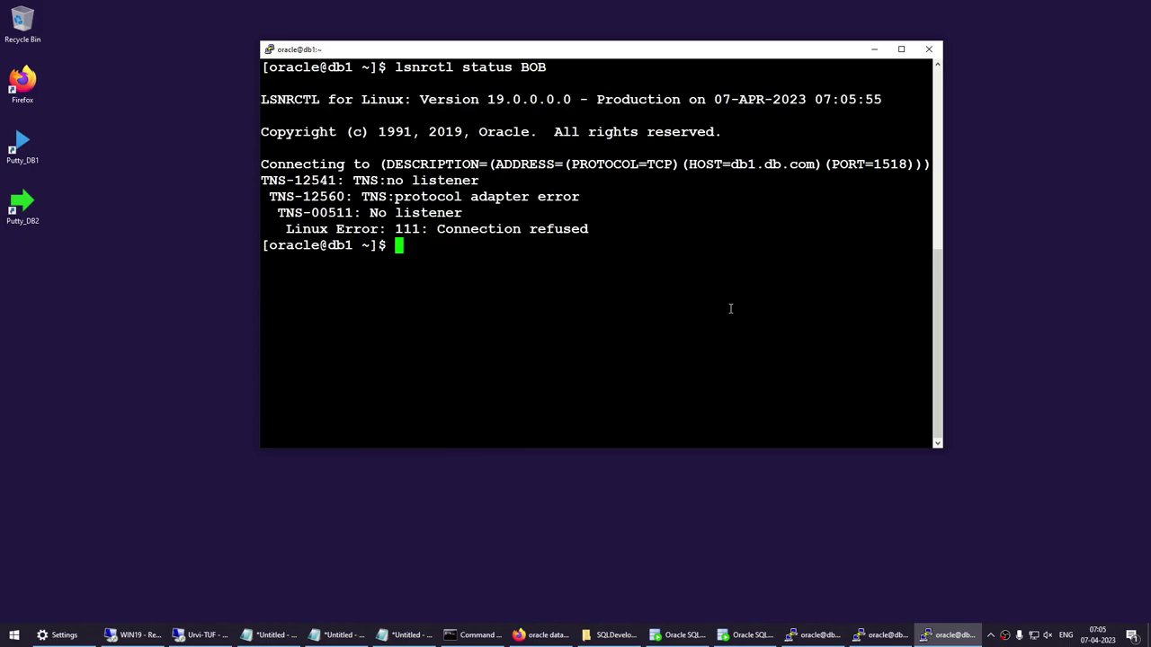
pyautogui.moveTo(353, 179); pyautogui.dragTo(487, 180)
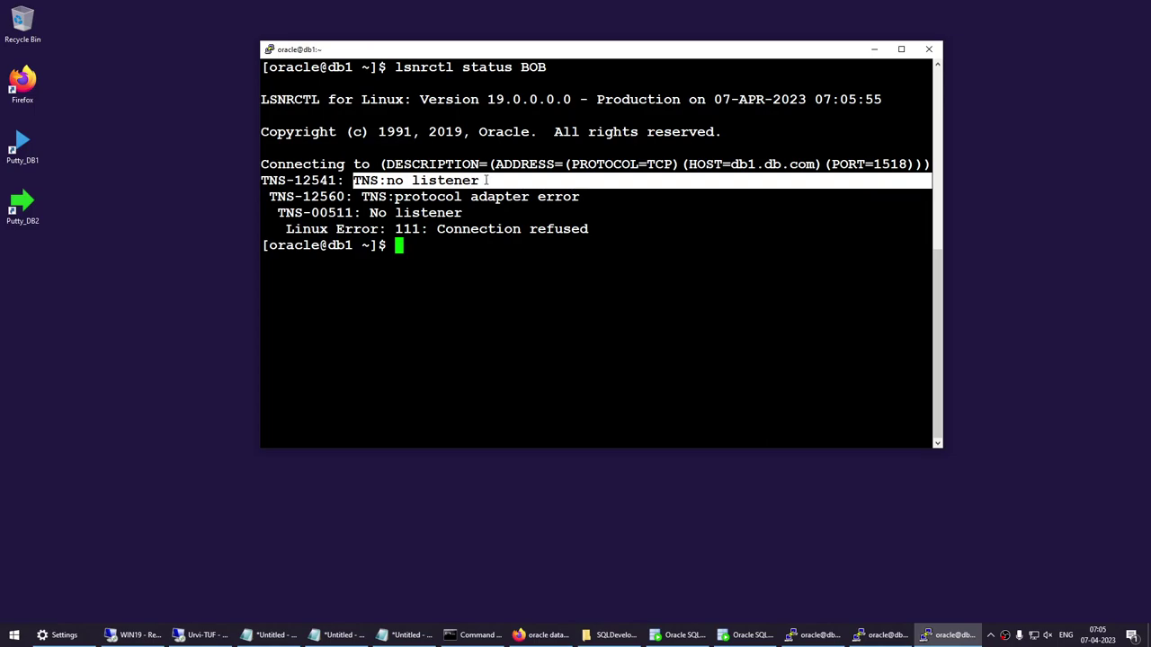
pyautogui.click(516, 223)
pyautogui.moveTo(392, 67); pyautogui.dragTo(513, 68)
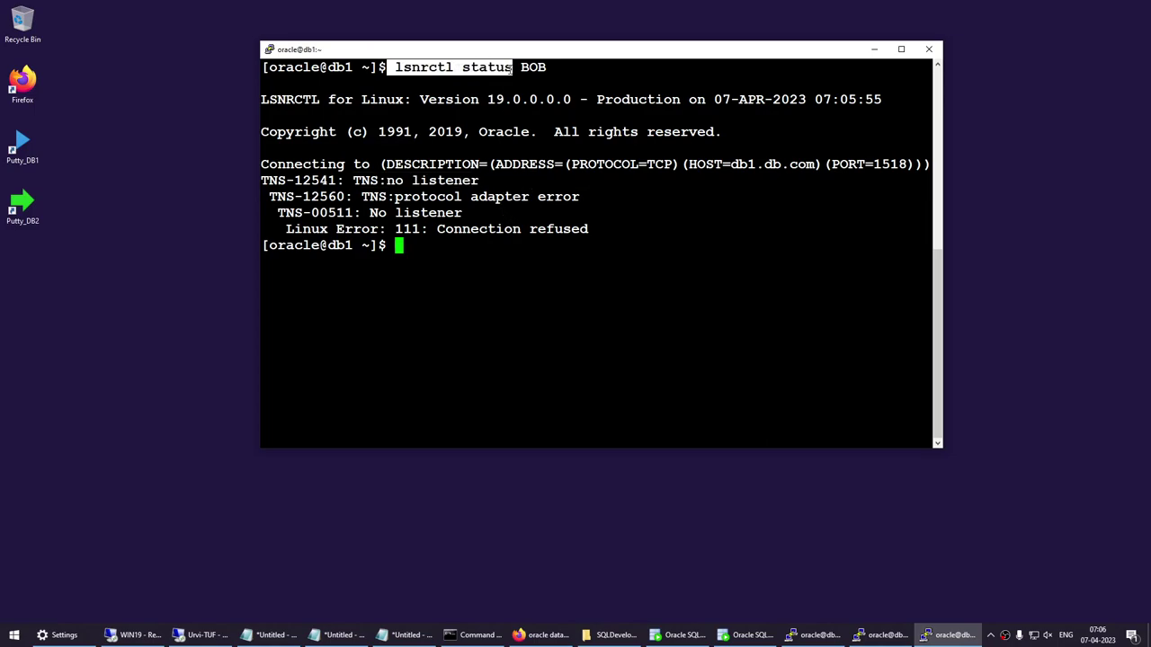
pyautogui.doubleClick(533, 67)
pyautogui.moveTo(387, 180); pyautogui.dragTo(475, 181)
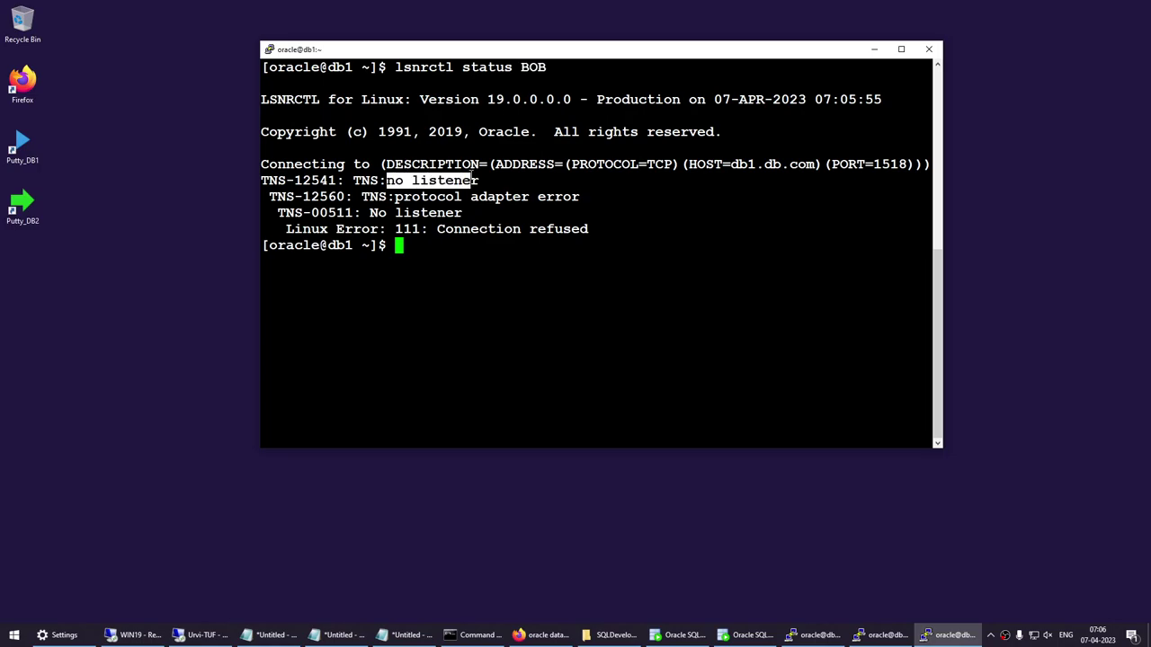
pyautogui.click(607, 202)
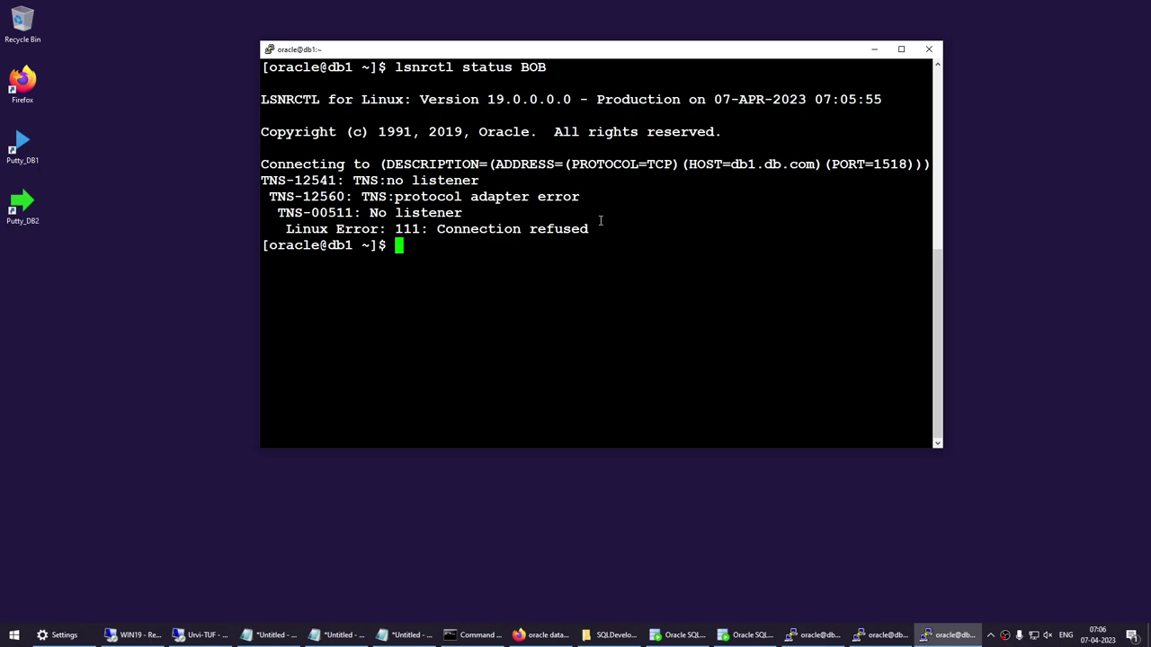
# Clear the screen and start the default listener with 'lsnrctl start'.
pyautogui.moveTo(513, 67); pyautogui.dragTo(544, 68)
pyautogui.click(621, 96)
pyautogui.write('clear')
pyautogui.press('Return')
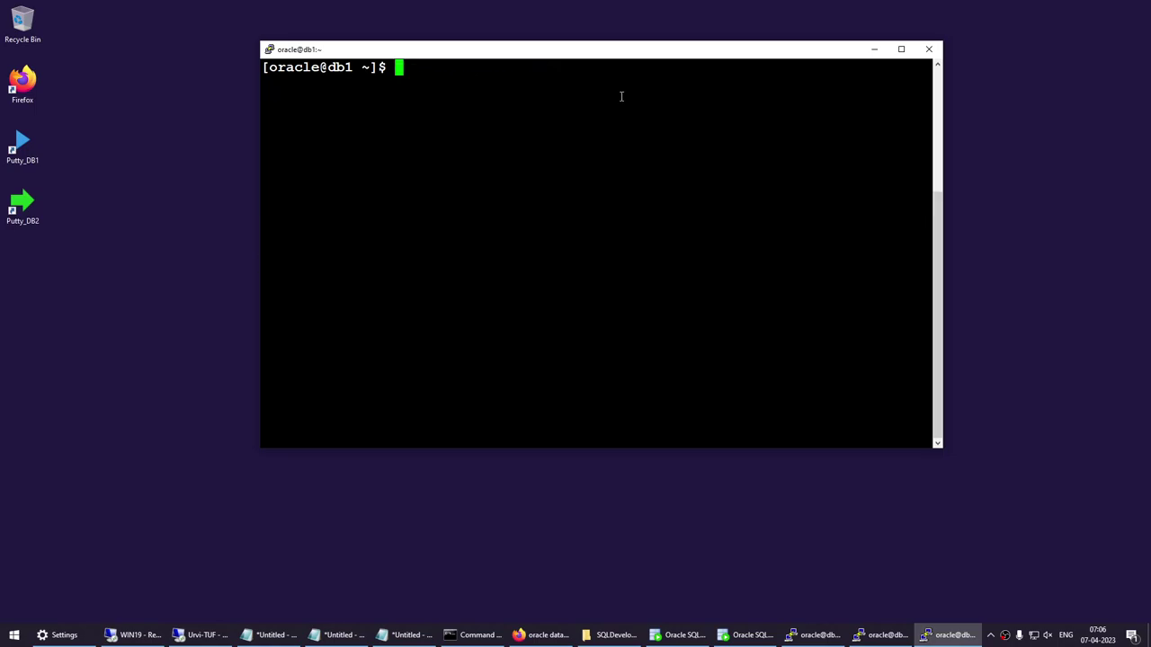
pyautogui.write('lsnrctl start')
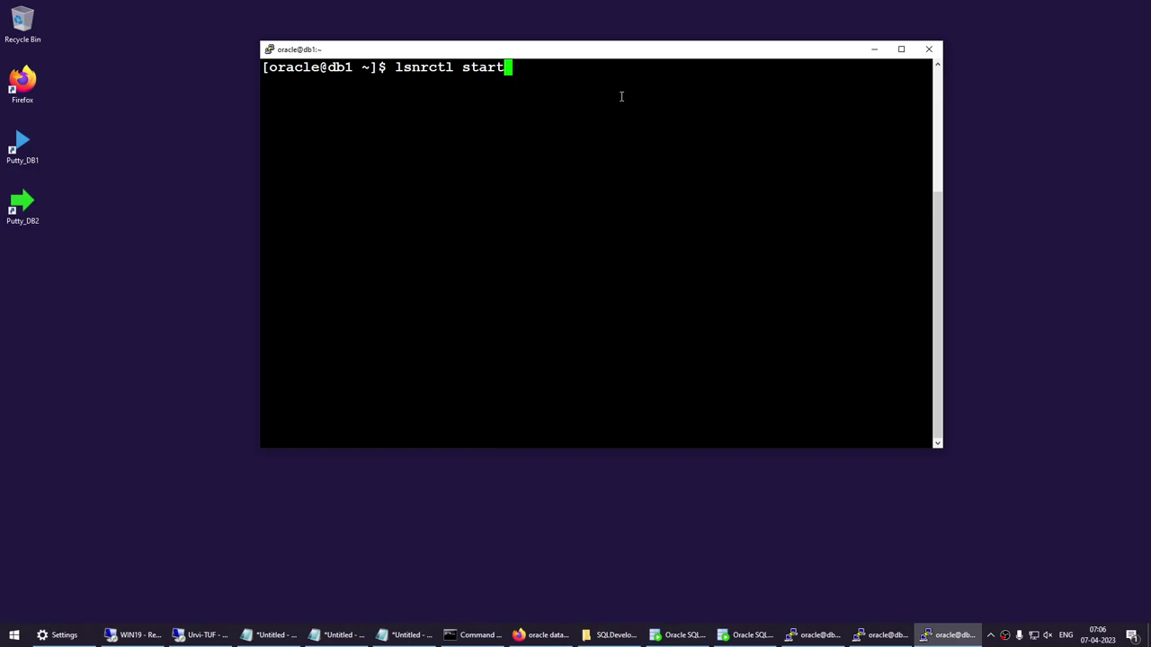
pyautogui.press('Return')
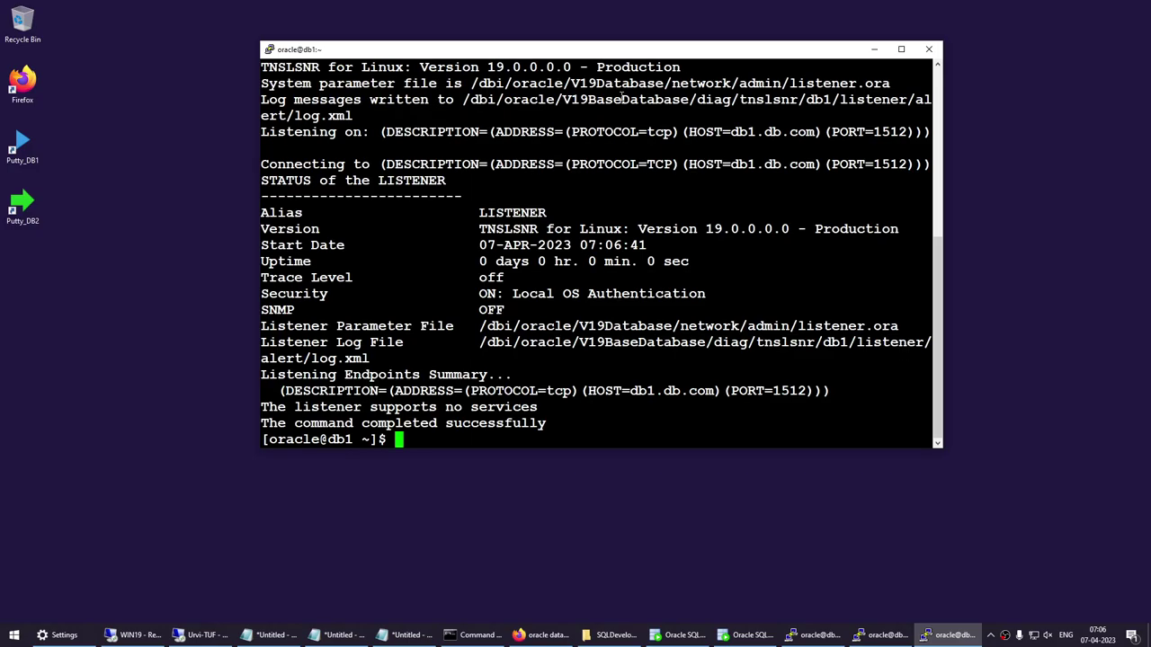
# Clear the screen and run 'lsnrctl status', showing LISTENER running on port 1512.
pyautogui.press('Up')
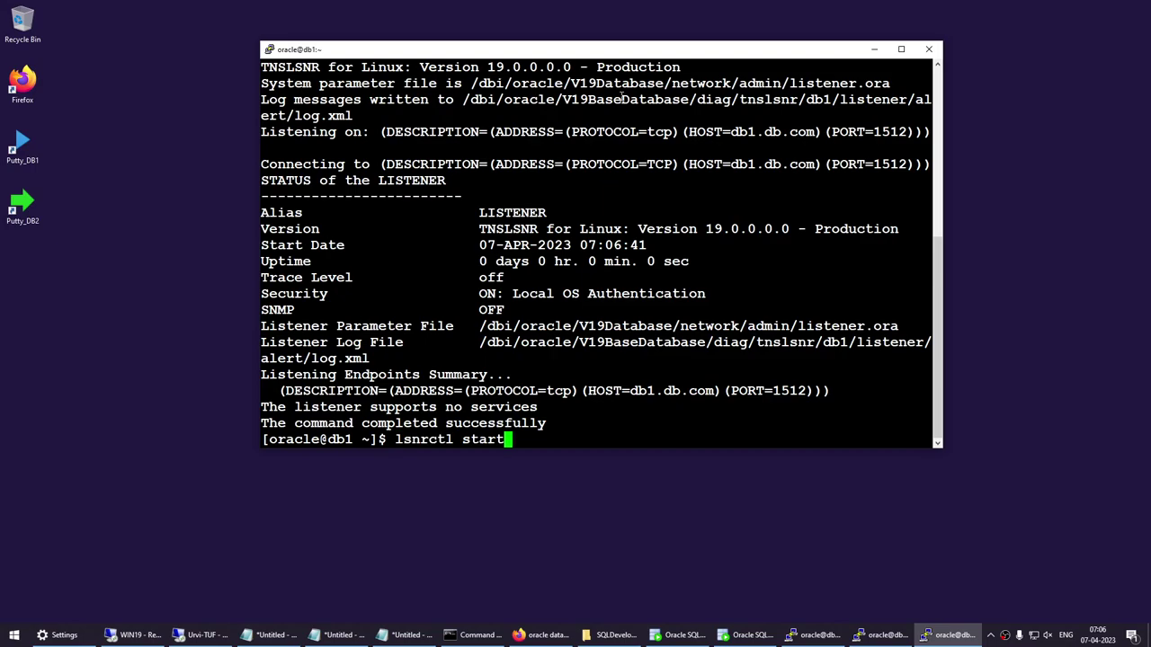
pyautogui.press('BackSpace')
pyautogui.press('BackSpace')
pyautogui.press('BackSpace')
pyautogui.press('BackSpace')
pyautogui.press('BackSpace')
pyautogui.press('BackSpace')
pyautogui.press('BackSpace')
pyautogui.press('BackSpace')
pyautogui.press('BackSpace')
pyautogui.press('BackSpace')
pyautogui.press('BackSpace')
pyautogui.press('BackSpace')
pyautogui.press('BackSpace')
pyautogui.write('cls')
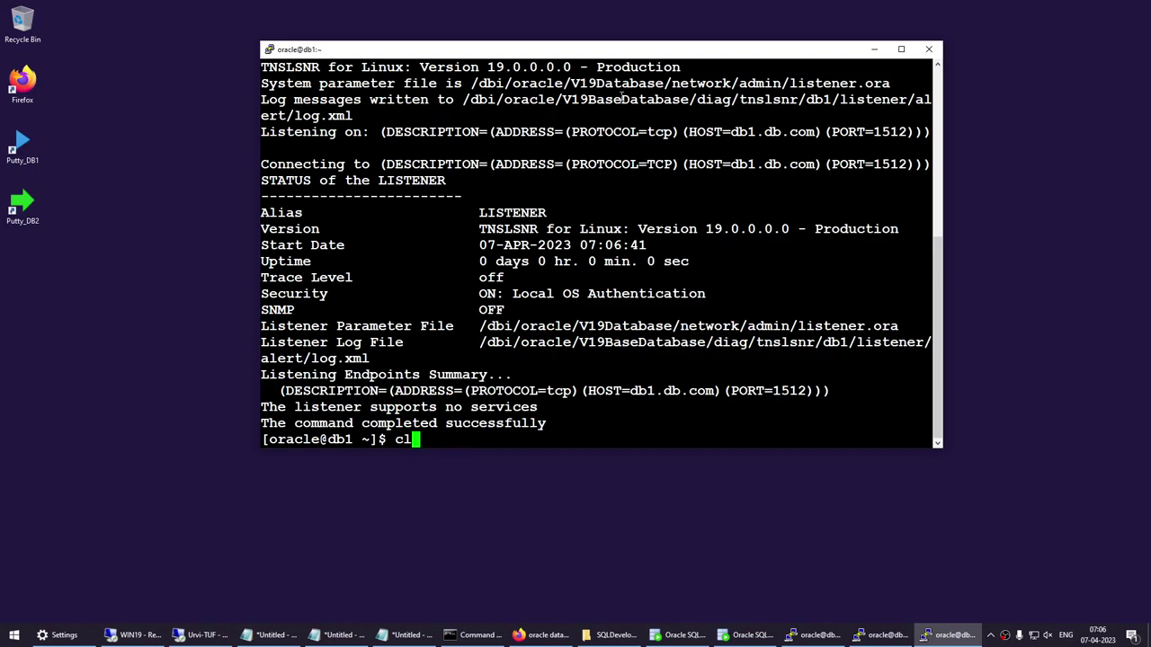
pyautogui.press('Return')
pyautogui.write('clear')
pyautogui.press('Return')
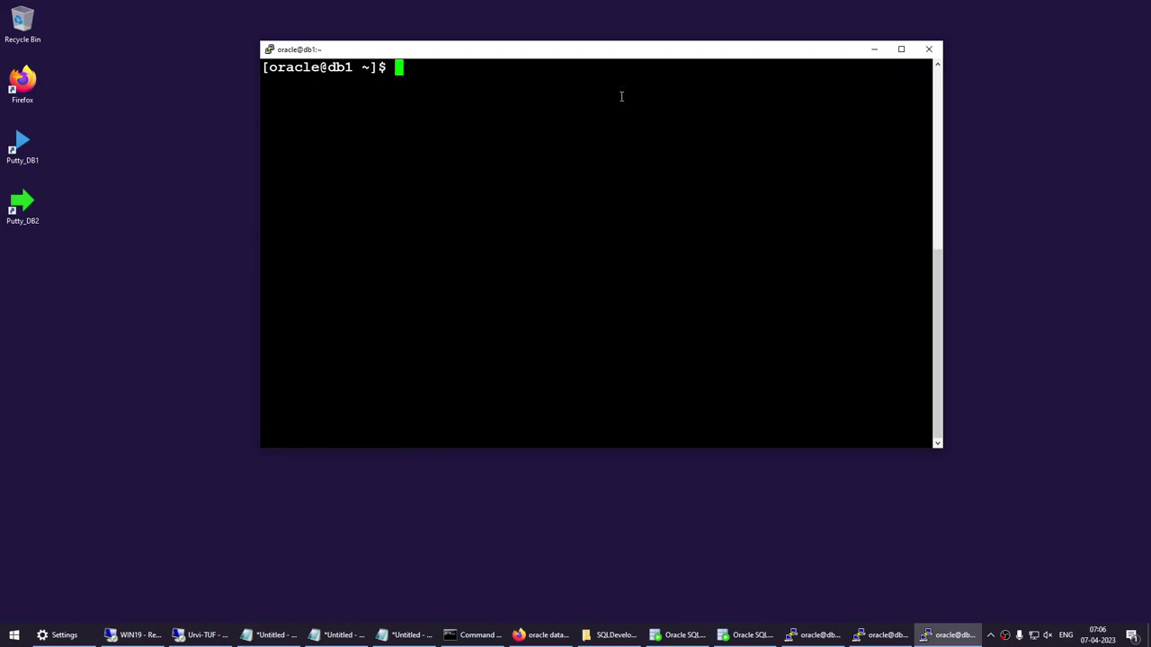
pyautogui.press('Up')
pyautogui.press('Up')
pyautogui.press('Up')
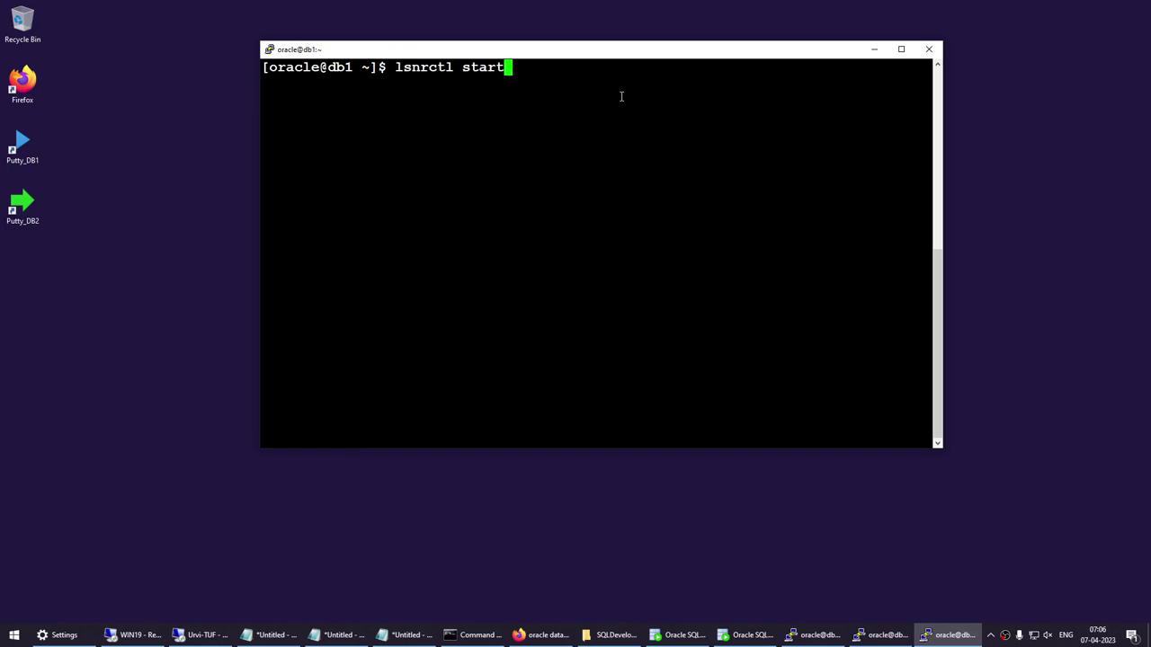
pyautogui.press('BackSpace')
pyautogui.press('BackSpace')
pyautogui.press('BackSpace')
pyautogui.write('atus')
pyautogui.press('Return')
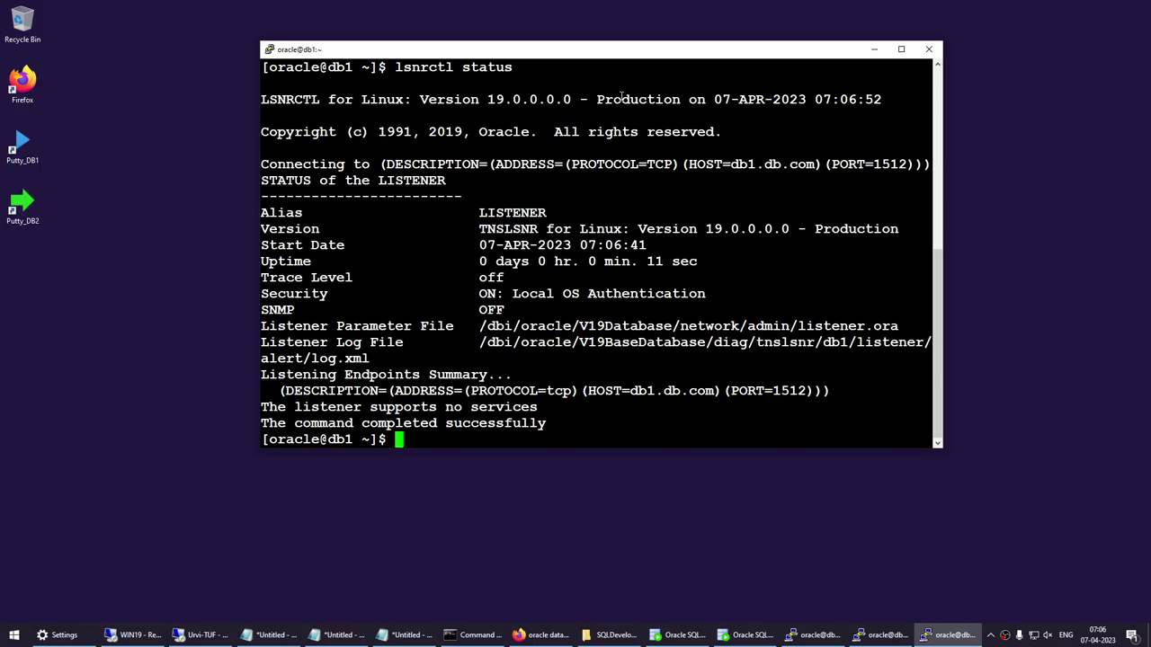
# Stop the running default listener with 'lsnrctl stop'.
pyautogui.click(876, 634)
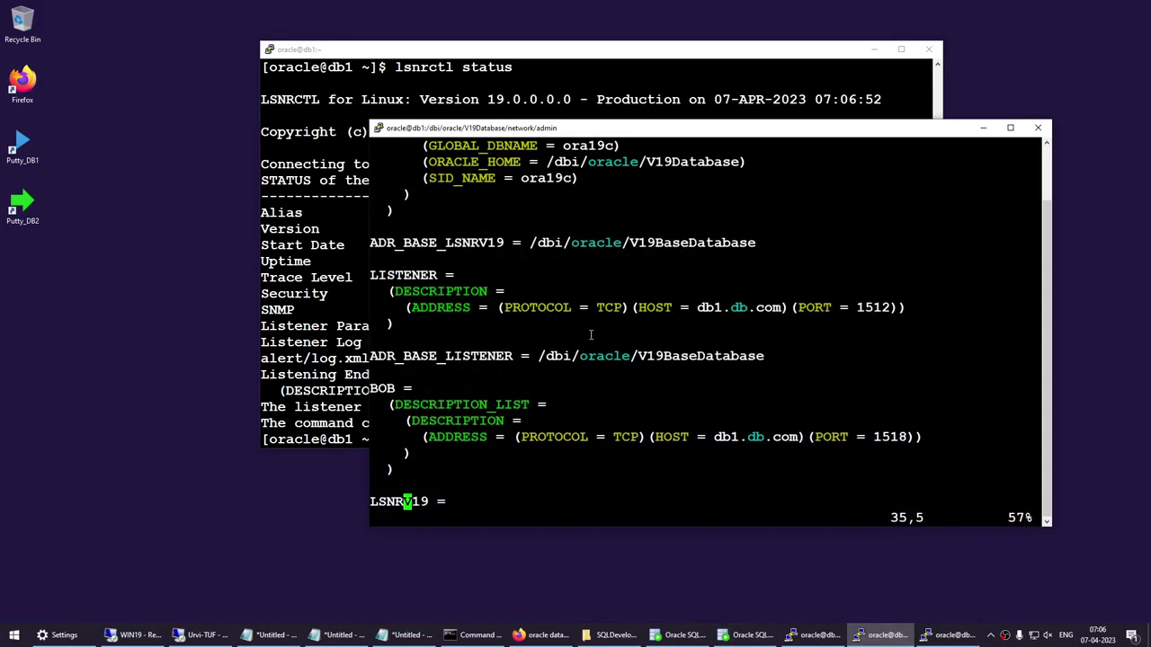
pyautogui.press('Up')
pyautogui.press('Up')
pyautogui.press('Up')
pyautogui.press('Up')
pyautogui.press('Up')
pyautogui.press('Up')
pyautogui.press('Up')
pyautogui.press('Up')
pyautogui.press('Up')
pyautogui.press('Up')
pyautogui.press('Up')
pyautogui.press('Up')
pyautogui.press('Up')
pyautogui.press('Up')
pyautogui.press('Up')
pyautogui.press('Up')
pyautogui.press('Up')
pyautogui.press('Up')
pyautogui.press('Up')
pyautogui.press('Up')
pyautogui.press('Down')
pyautogui.press('Down')
pyautogui.press('Down')
pyautogui.press('Down')
pyautogui.press('Down')
pyautogui.press('Down')
pyautogui.press('Down')
pyautogui.press('Down')
pyautogui.press('Down')
pyautogui.press('Down')
pyautogui.press('Down')
pyautogui.press('Down')
pyautogui.press('Down')
pyautogui.press('Down')
pyautogui.press('Down')
pyautogui.press('Down')
pyautogui.press('Down')
pyautogui.press('Down')
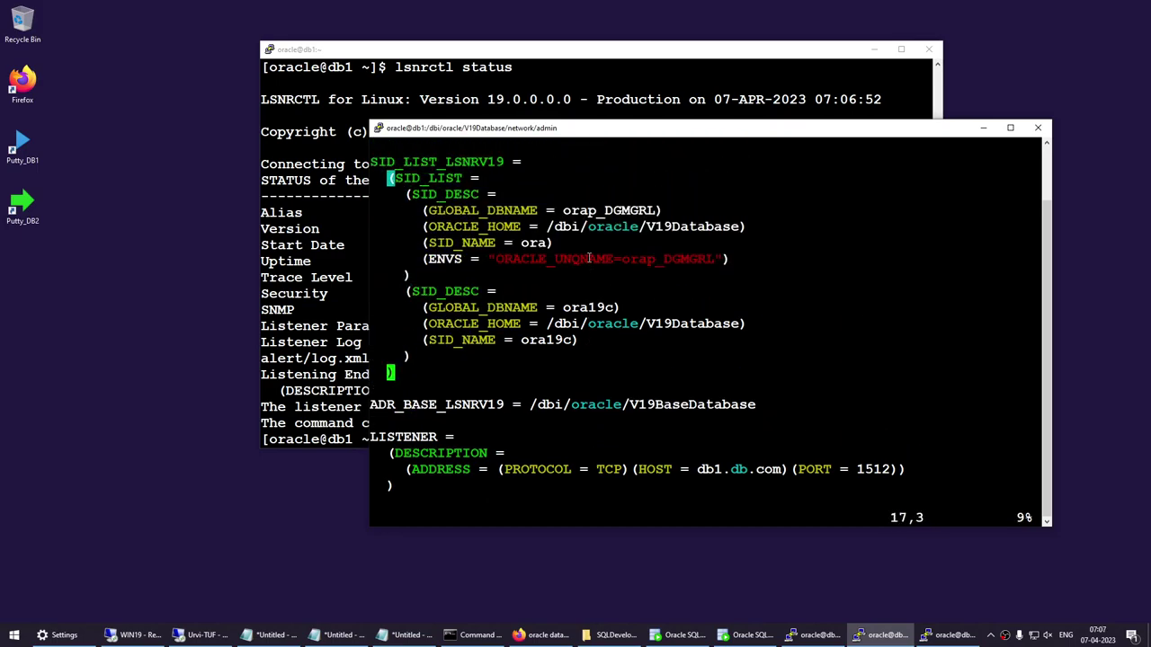
pyautogui.press('Up')
pyautogui.click(337, 194)
pyautogui.write('clear')
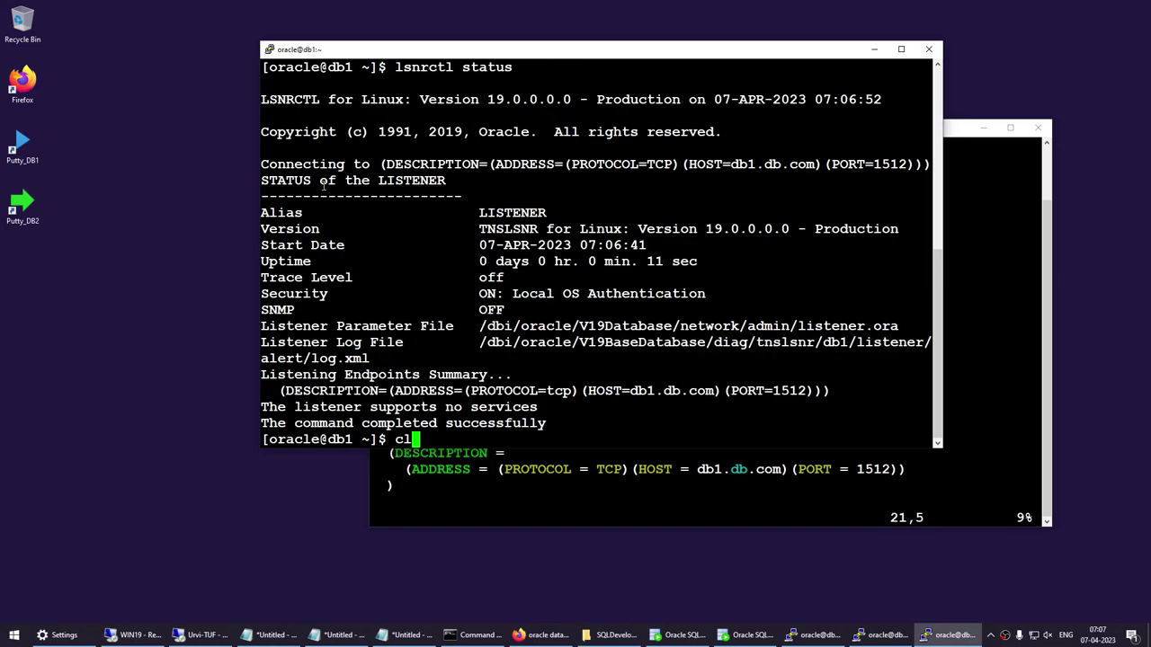
pyautogui.press('Return')
pyautogui.press('Up')
pyautogui.press('Up')
pyautogui.press('BackSpace')
pyautogui.press('BackSpace')
pyautogui.press('BackSpace')
pyautogui.press('BackSpace')
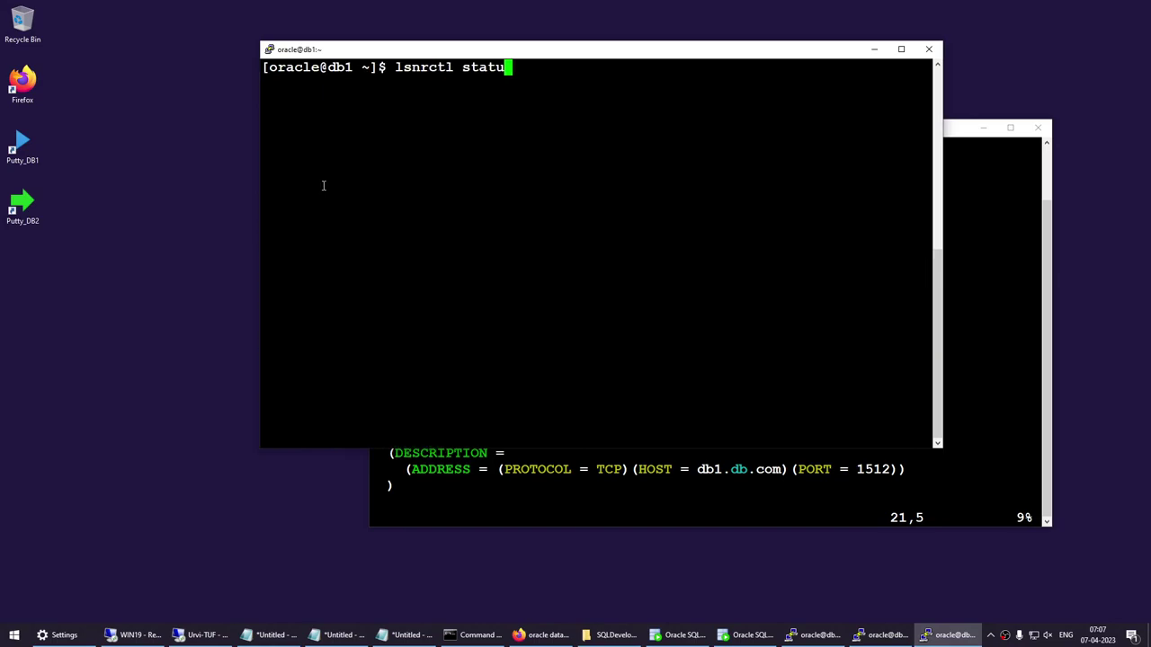
pyautogui.write('op')
pyautogui.press('Return')
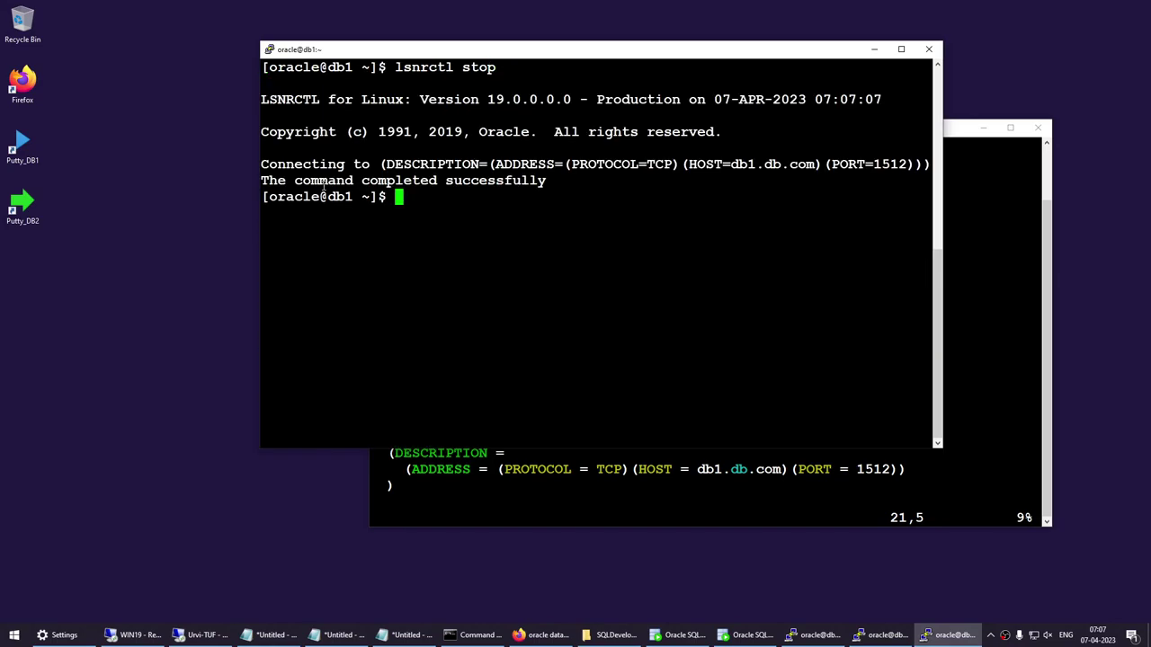
# Rename the LISTENER entry in listener.ora to LISTENER1 and save with :wq.
pyautogui.click(948, 264)
pyautogui.press('Down')
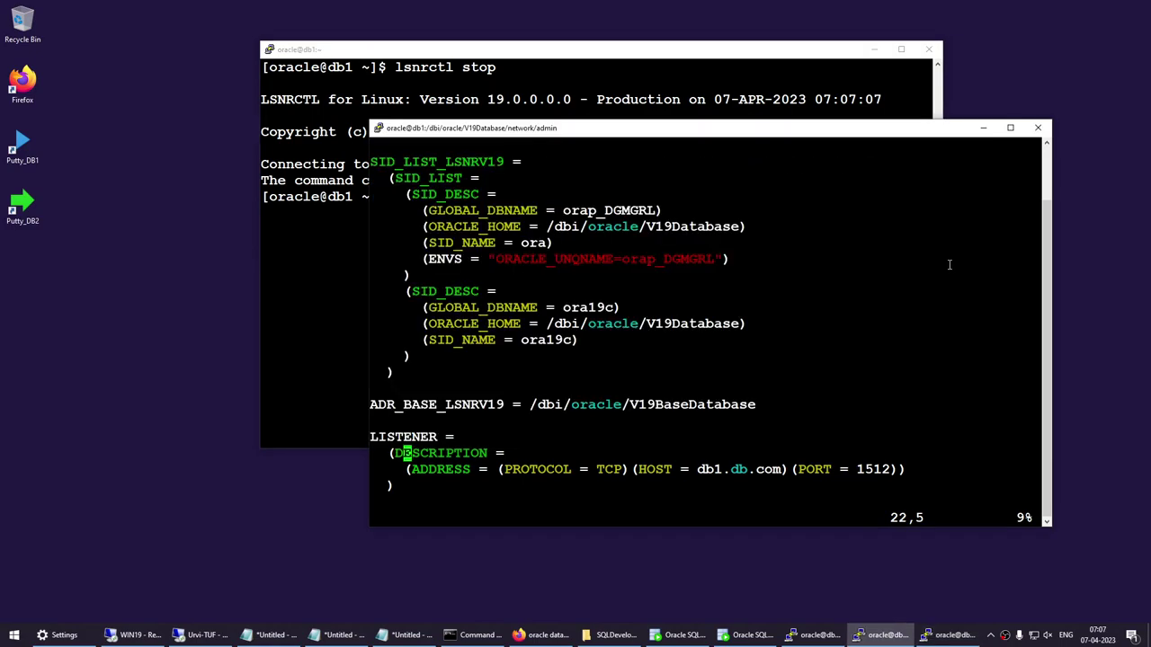
pyautogui.press('Up')
pyautogui.press('Right')
pyautogui.press('Right')
pyautogui.press('Right')
pyautogui.press('Right')
pyautogui.write('i1')
pyautogui.press('Escape')
pyautogui.write(':wq')
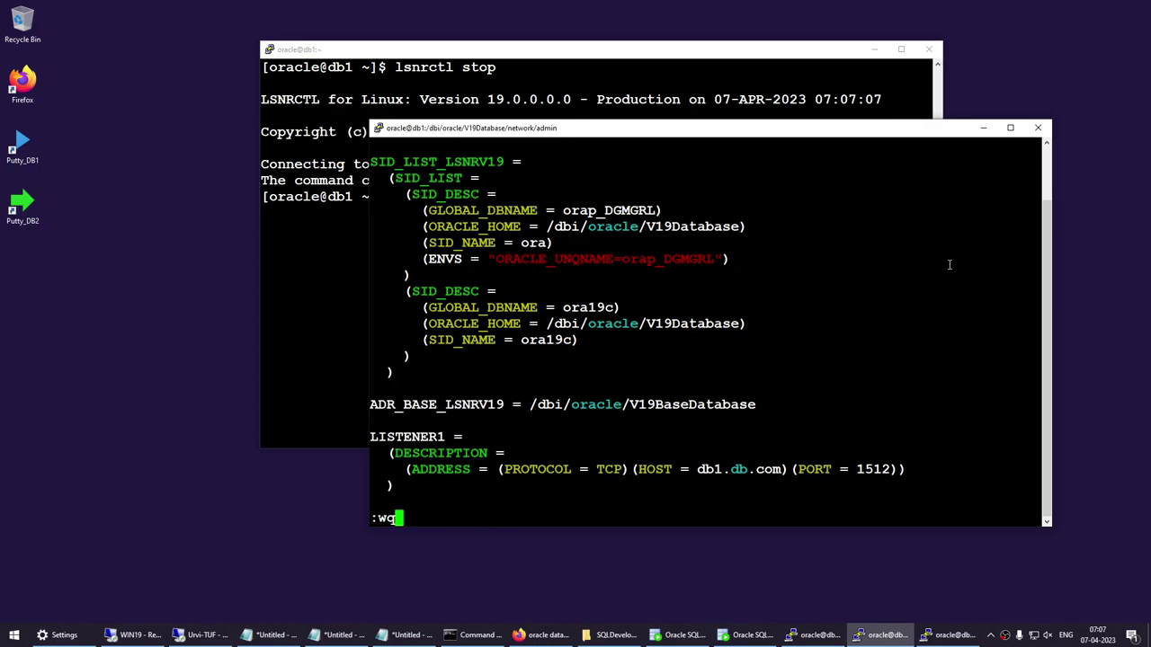
pyautogui.press('Return')
pyautogui.click(201, 268)
# Rerun 'lsnrctl start' and highlight the new listening port 1521.
pyautogui.click(298, 251)
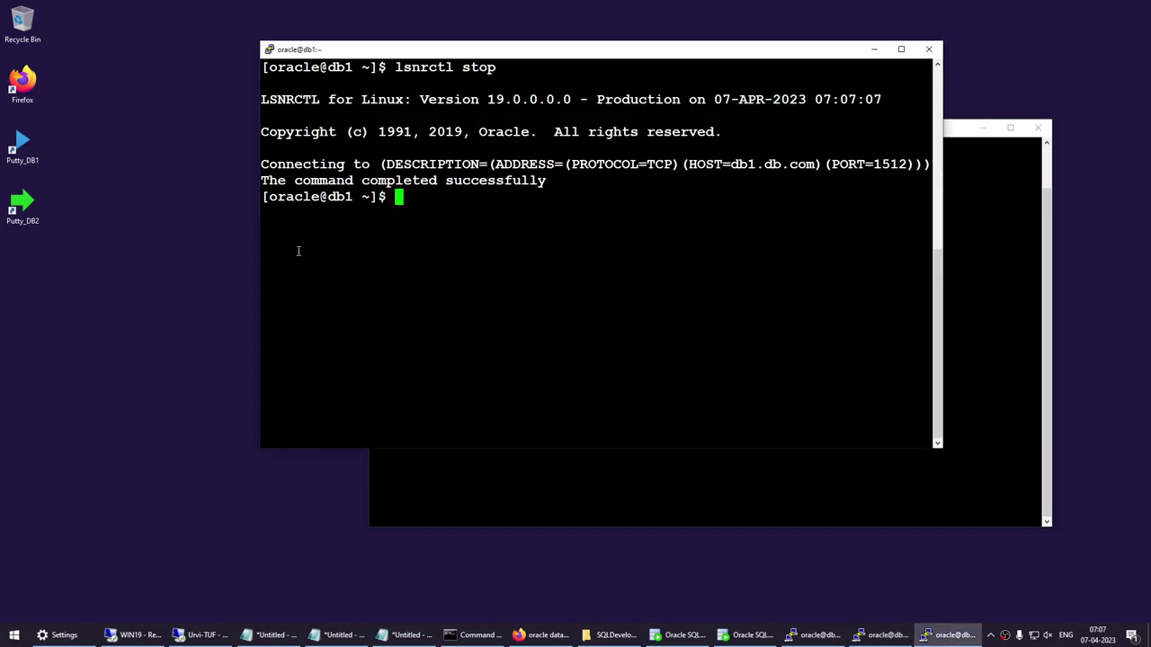
pyautogui.press('Up')
pyautogui.press('Up')
pyautogui.press('Up')
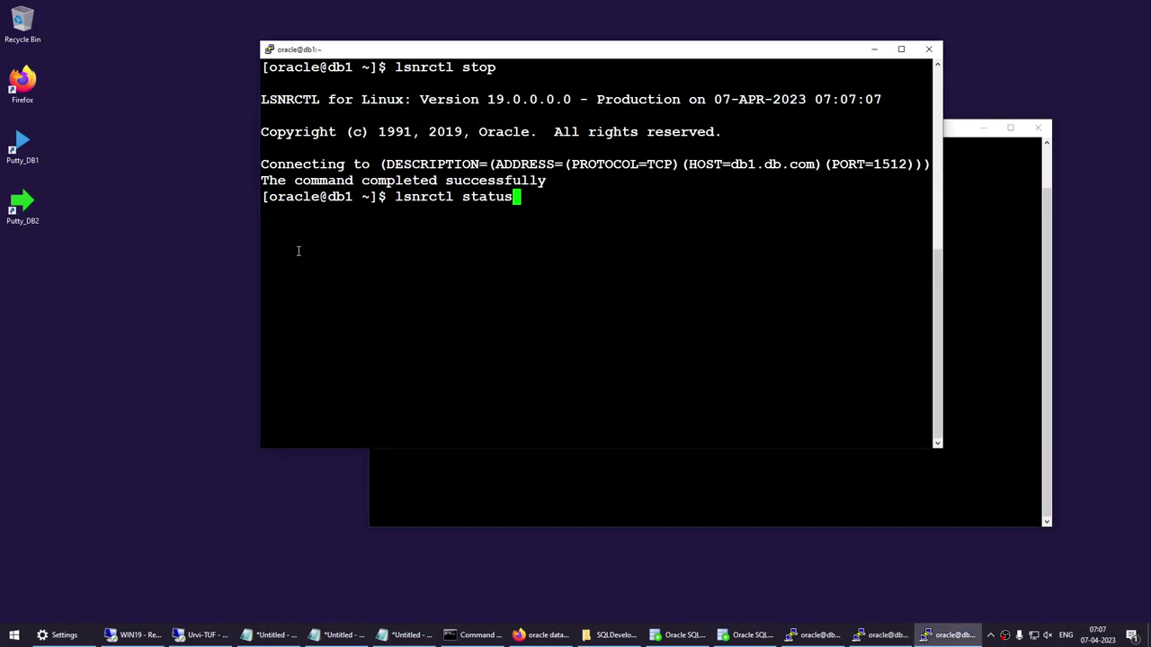
pyautogui.press('Up')
pyautogui.press('Up')
pyautogui.press('Return')
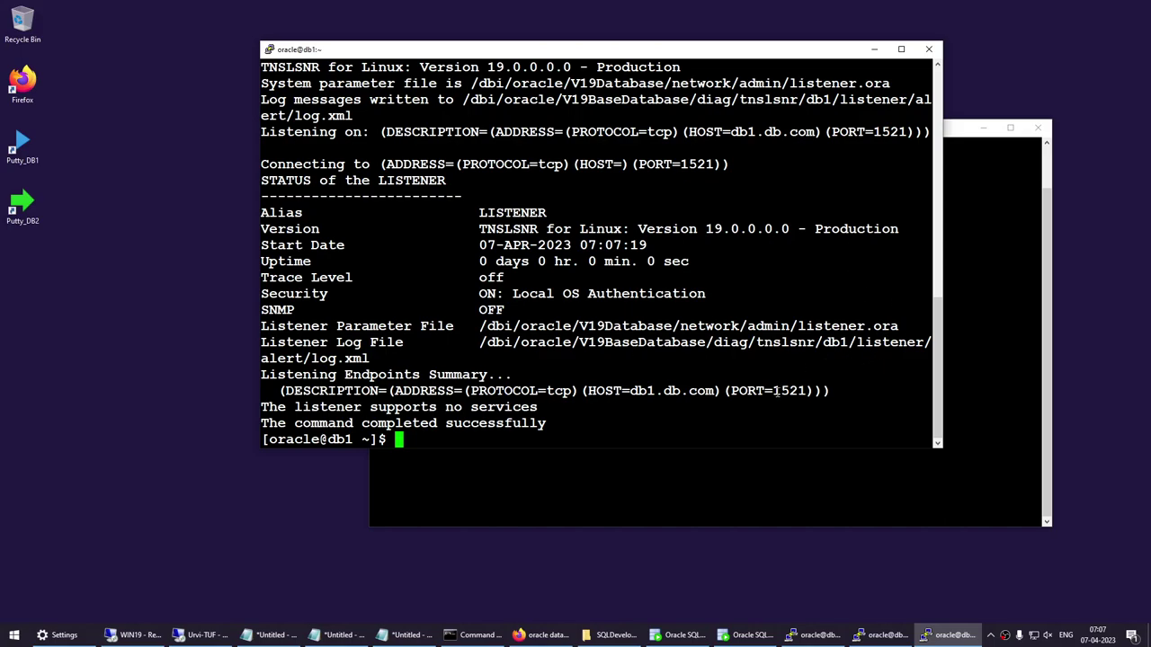
pyautogui.moveTo(773, 391); pyautogui.dragTo(802, 390)
# Open listener.ora in vi, page through its entries, and quit without changes.
pyautogui.click(974, 344)
pyautogui.press('Up')
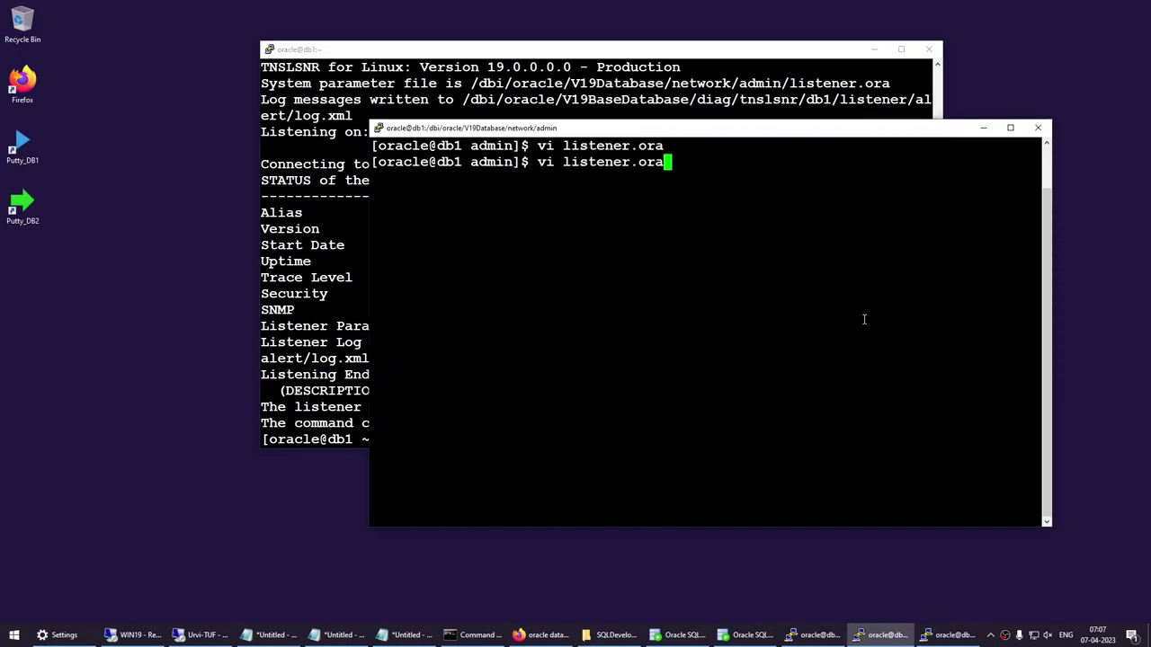
pyautogui.press('Return')
pyautogui.press('Down')
pyautogui.press('Down')
pyautogui.press('Down')
pyautogui.press('Down')
pyautogui.press('Down')
pyautogui.press('Down')
pyautogui.press('Down')
pyautogui.press('Down')
pyautogui.press('Down')
pyautogui.press('Down')
pyautogui.press('Down')
pyautogui.press('Down')
pyautogui.press('Down')
pyautogui.press('Down')
pyautogui.press('Down')
pyautogui.press('Down')
pyautogui.press('Down')
pyautogui.press('Down')
pyautogui.press('Down')
pyautogui.press('Down')
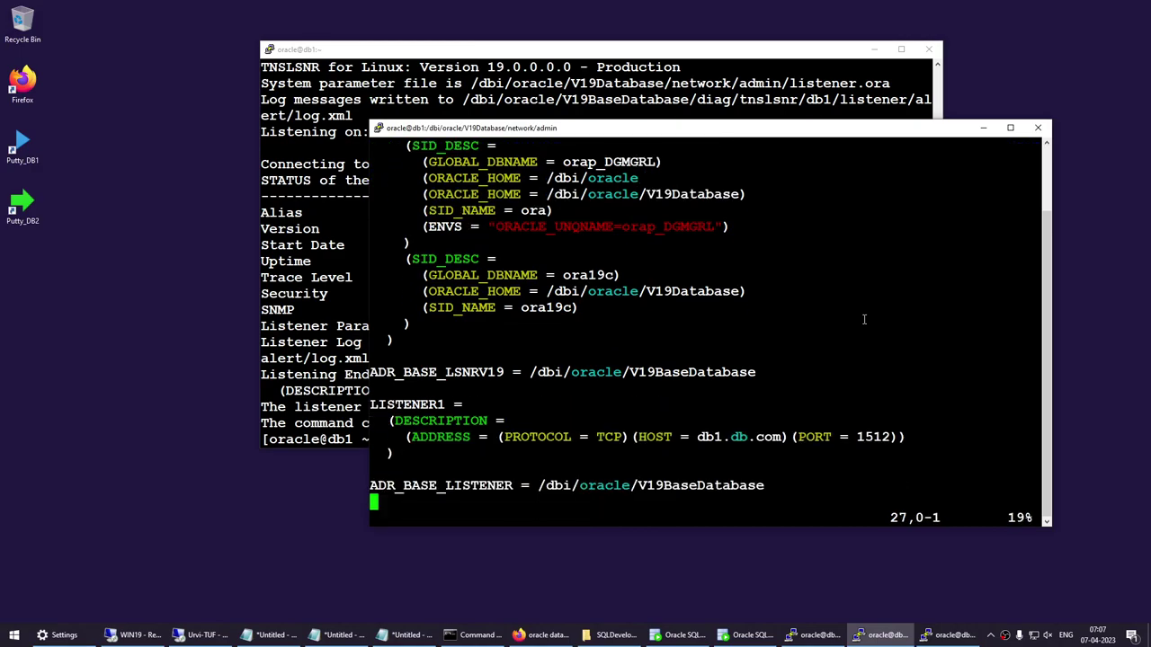
pyautogui.press('Up')
pyautogui.press('Up')
pyautogui.press('Up')
pyautogui.press('Up')
pyautogui.press('Up')
pyautogui.press('Up')
pyautogui.press('Up')
pyautogui.press('Up')
pyautogui.press('Up')
pyautogui.press('Up')
pyautogui.press('Up')
pyautogui.press('Up')
pyautogui.press('Up')
pyautogui.press('Up')
pyautogui.press('Up')
pyautogui.press('Up')
pyautogui.press('Up')
pyautogui.press('Up')
pyautogui.press('Up')
pyautogui.press('Up')
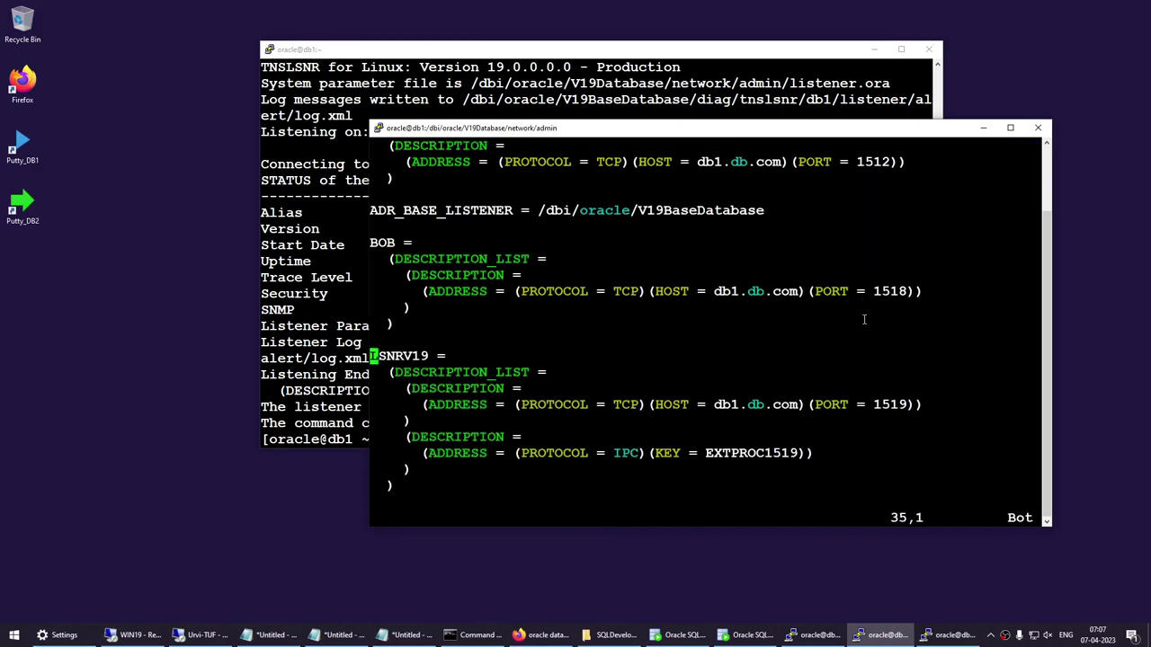
pyautogui.press('Up')
pyautogui.press('Up')
pyautogui.press('Up')
pyautogui.press('Up')
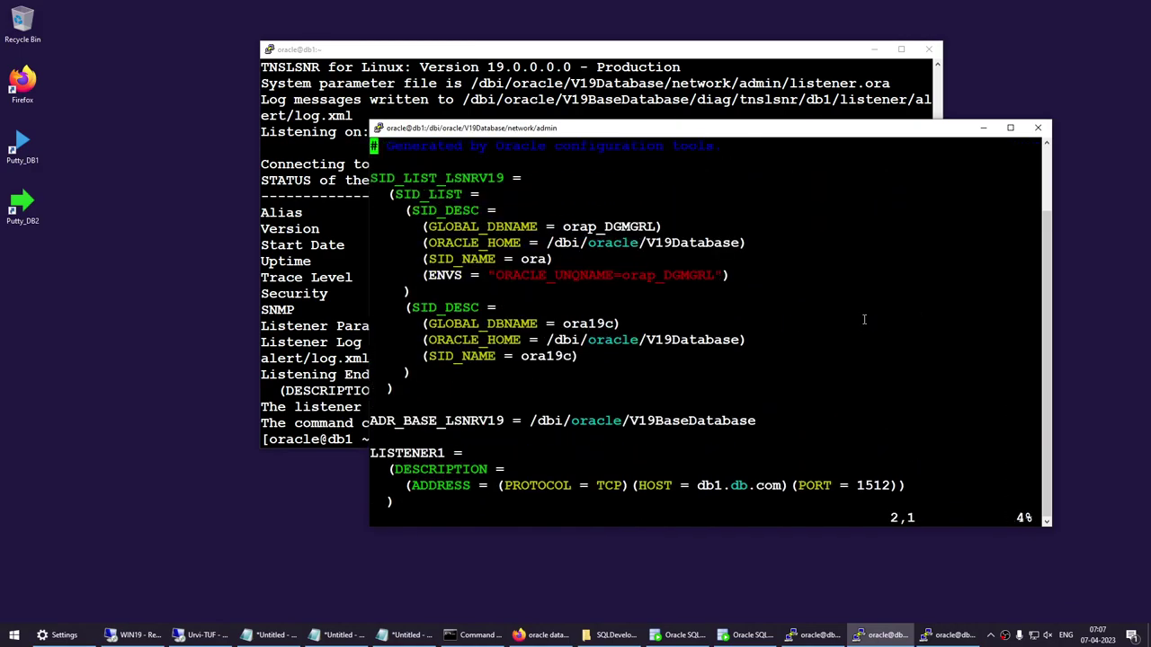
pyautogui.write(':q')
pyautogui.press('Return')
# Reopen listener.ora to review the LISTENER1 block and minimise the listener status terminal.
pyautogui.write('clear')
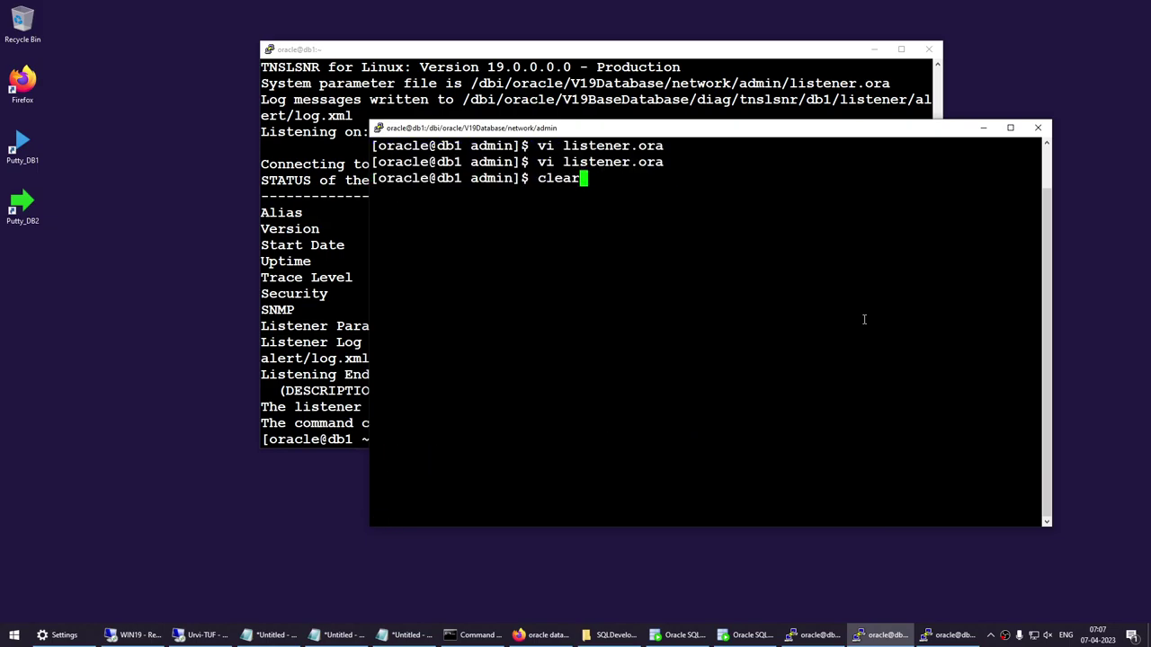
pyautogui.press('Up')
pyautogui.press('Return')
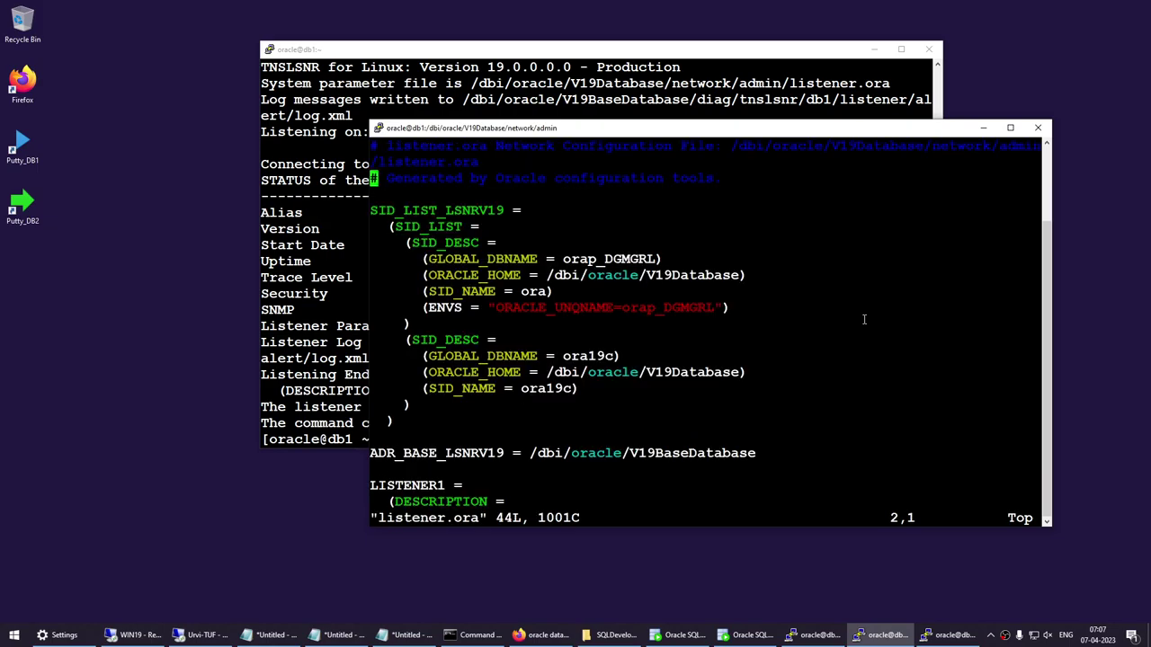
pyautogui.press('Down')
pyautogui.press('Down')
pyautogui.press('Down')
pyautogui.press('Down')
pyautogui.press('Down')
pyautogui.press('Down')
pyautogui.press('Down')
pyautogui.press('Down')
pyautogui.press('Down')
pyautogui.press('Down')
pyautogui.press('Down')
pyautogui.press('Down')
pyautogui.press('Down')
pyautogui.press('Down')
pyautogui.press('Down')
pyautogui.press('Down')
pyautogui.press('Down')
pyautogui.press('Down')
pyautogui.press('Down')
pyautogui.press('Down')
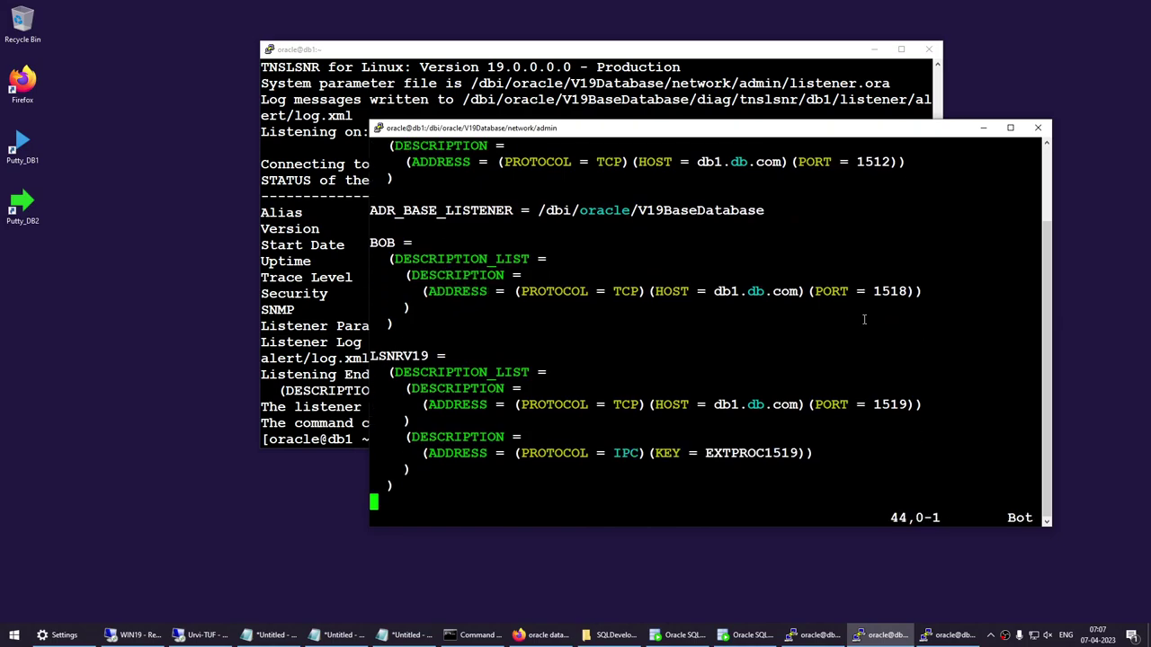
pyautogui.press('Up')
pyautogui.press('Up')
pyautogui.press('Up')
pyautogui.press('Up')
pyautogui.press('Up')
pyautogui.press('Up')
pyautogui.press('Up')
pyautogui.press('Up')
pyautogui.press('Up')
pyautogui.press('Up')
pyautogui.press('Up')
pyautogui.press('Up')
pyautogui.press('Up')
pyautogui.press('Up')
pyautogui.press('Up')
pyautogui.press('Up')
pyautogui.press('Up')
pyautogui.press('Up')
pyautogui.press('Up')
pyautogui.press('Up')
pyautogui.hotkey('alt', 'Tab')
pyautogui.hotkey('alt', 'Tab')
pyautogui.scroll(2, 575, 288)
pyautogui.scroll(-2, 569, 286)
pyautogui.click(300, 232)
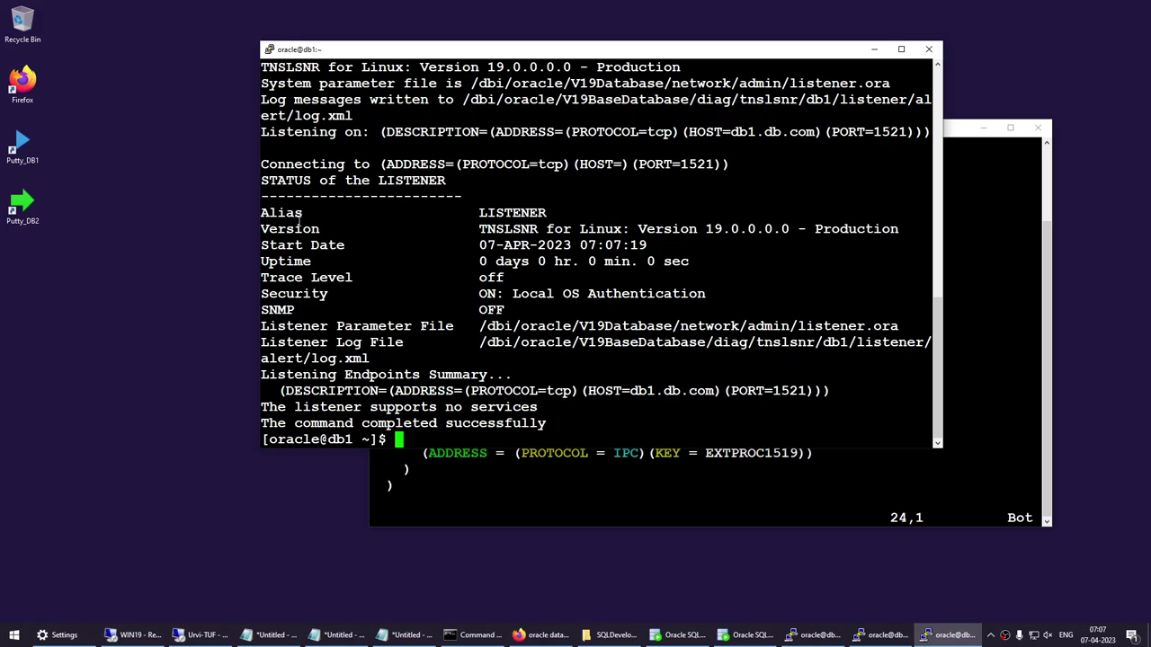
pyautogui.click(880, 52)
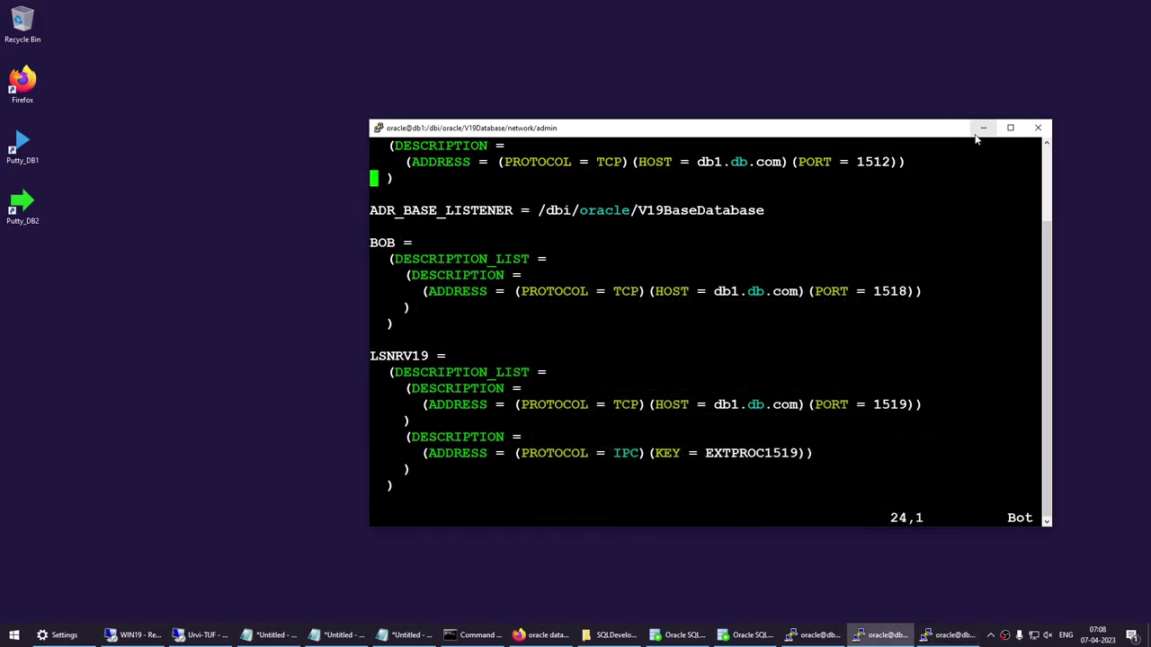
# Return to the Notepad notes and replace their contents with 'lsnrctl start'.
pyautogui.click(983, 128)
pyautogui.click(411, 638)
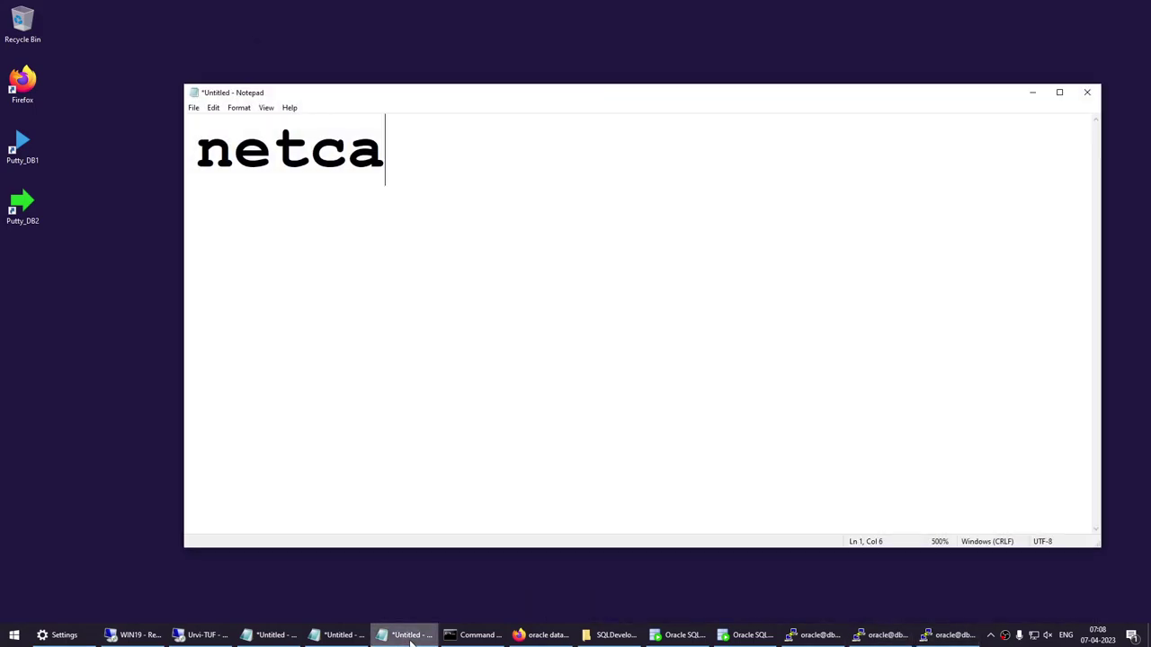
pyautogui.write('-')
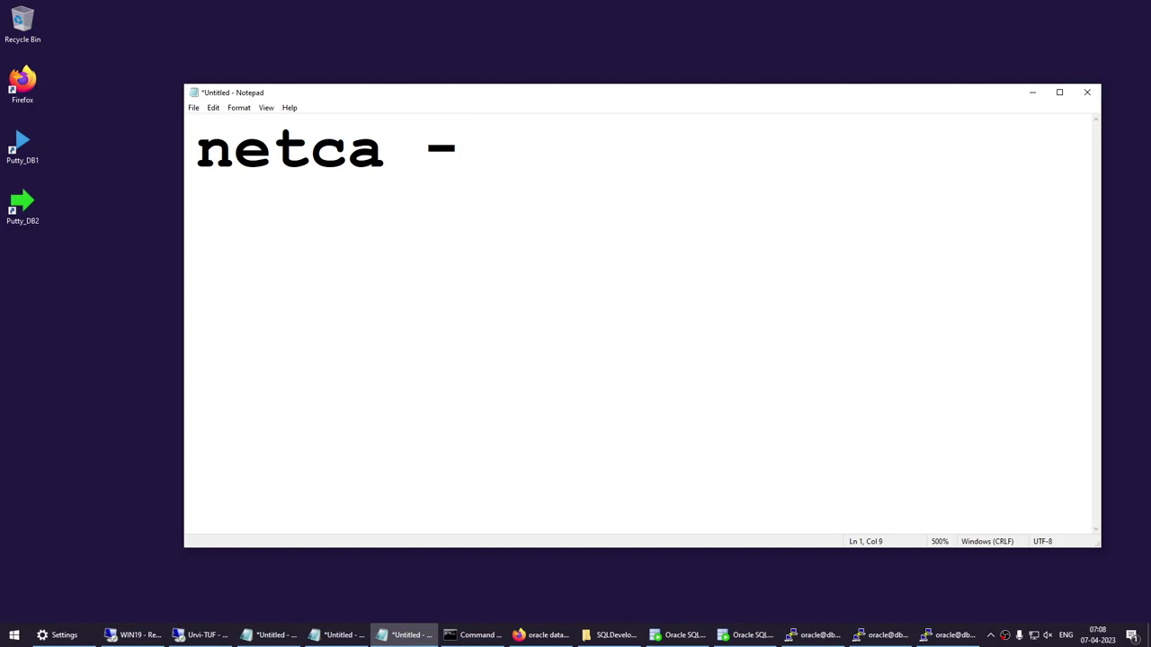
pyautogui.hotkey('ctrl', 'a')
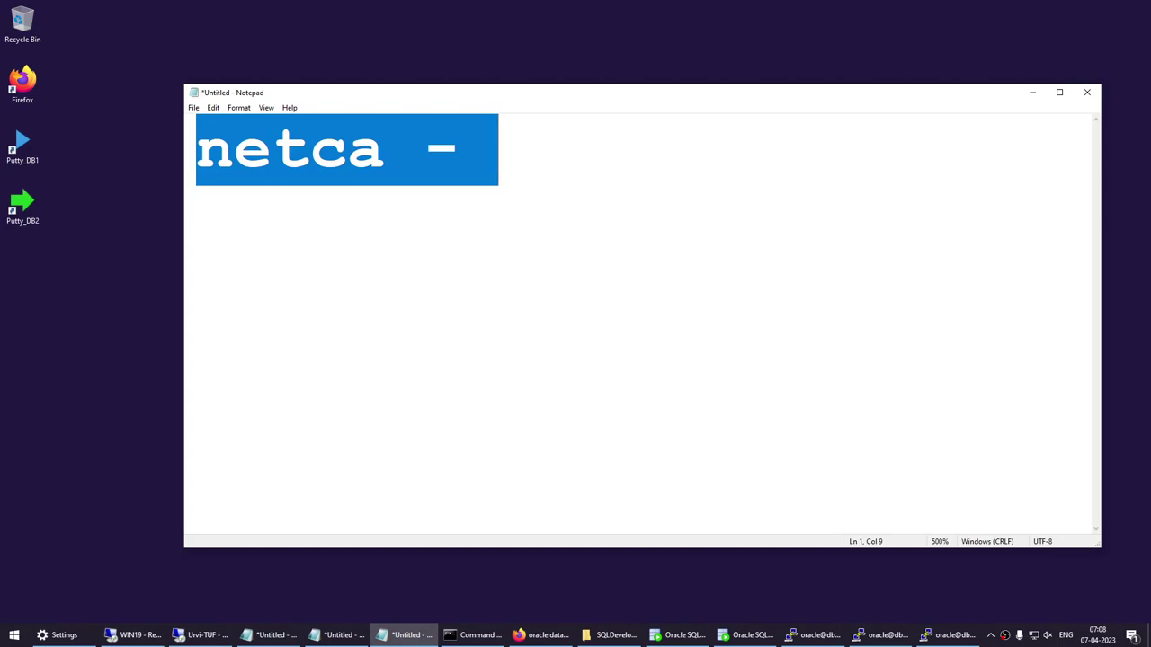
pyautogui.write('lsnrctl start')
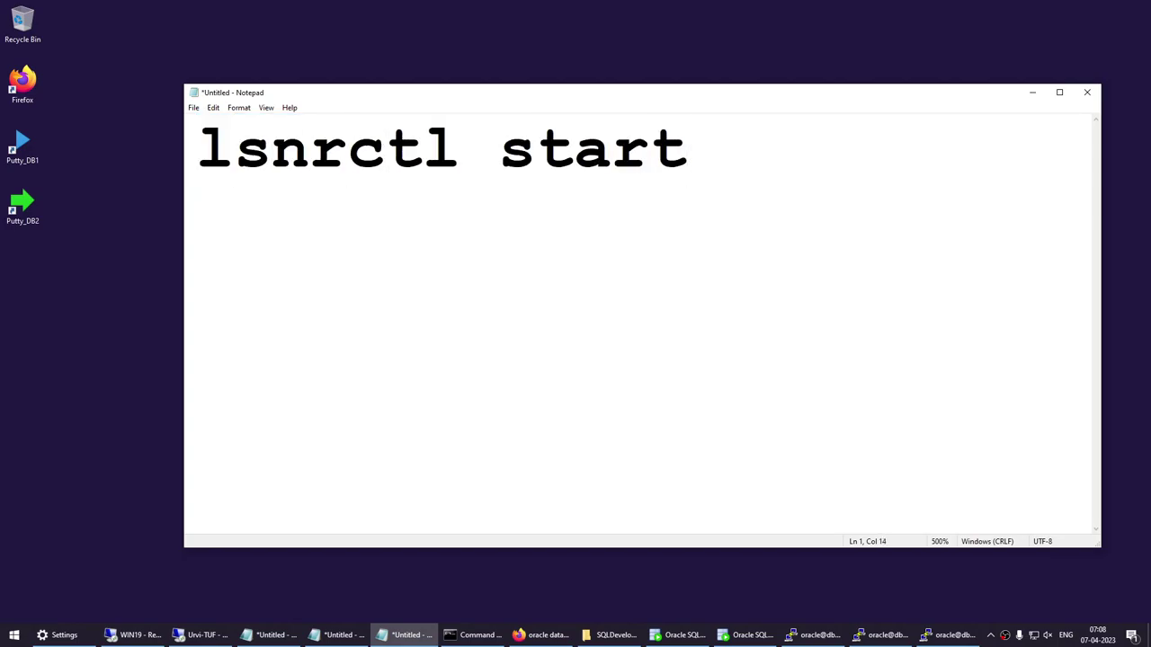
# Duplicate the start line and edit the copy into 'lsnrctl stop'.
pyautogui.hotkey('ctrl', 'a')
pyautogui.hotkey('ctrl', 'c')
pyautogui.press('Right')
pyautogui.hotkey('ctrl', 'v')
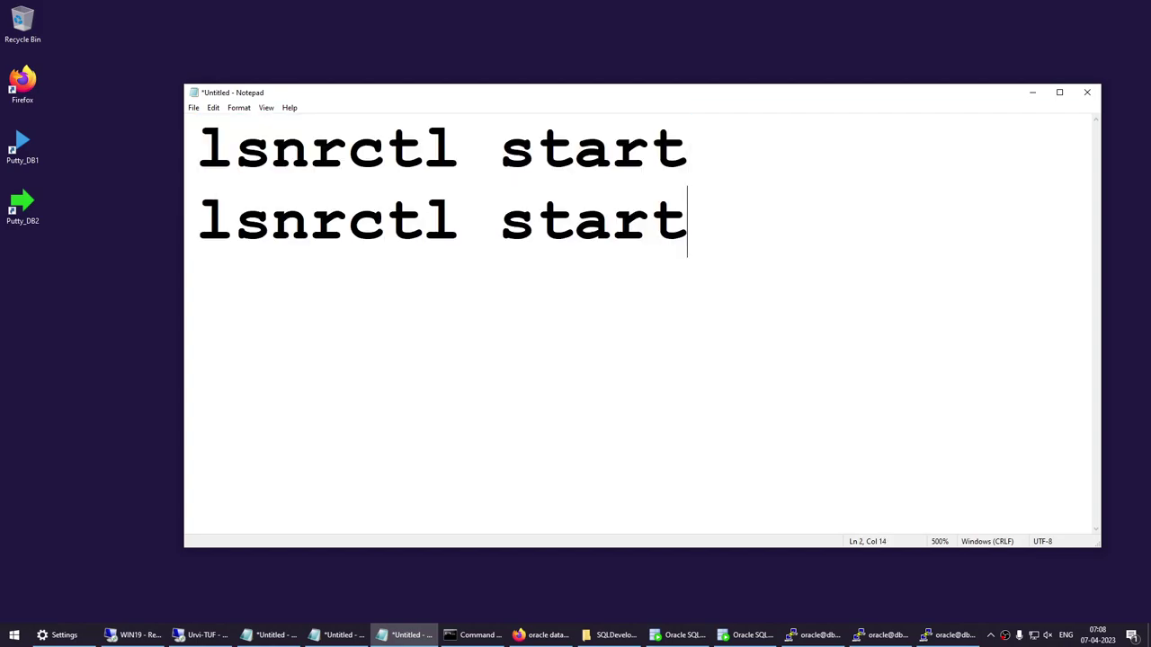
pyautogui.press('BackSpace')
pyautogui.press('BackSpace')
pyautogui.press('BackSpace')
pyautogui.write('op')
pyautogui.press('Home')
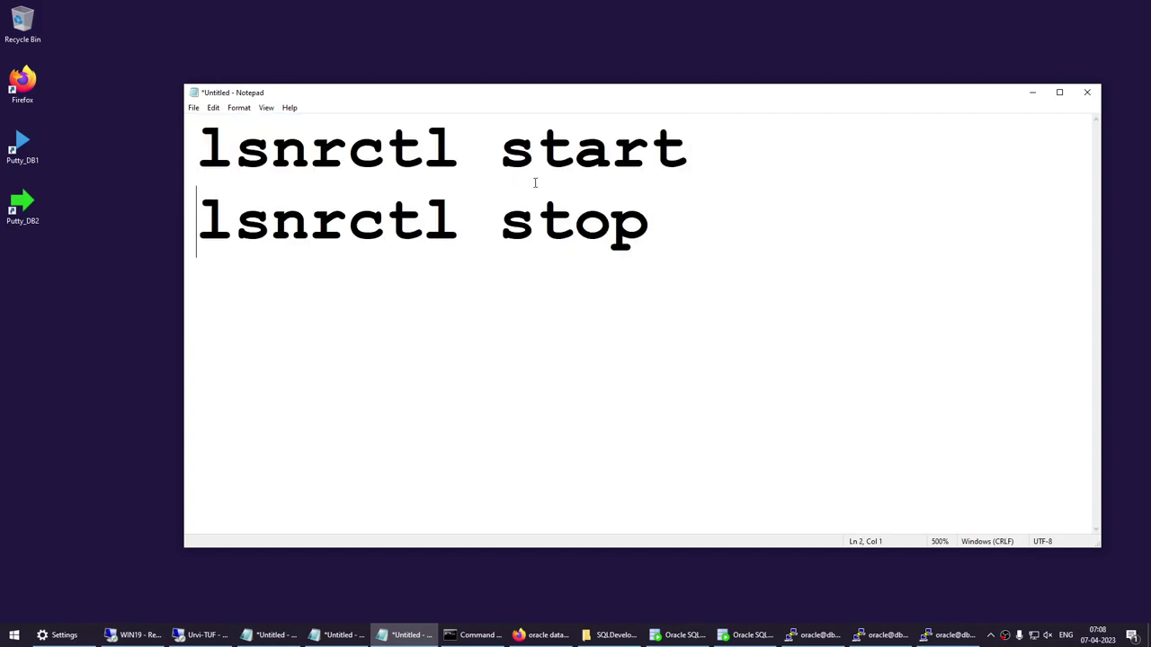
pyautogui.hotkey('shift', 'End')
pyautogui.hotkey('ctrl', 'c')
pyautogui.press('Return')
# Paste another copy and edit it into 'lsnrctl status' on the third line.
pyautogui.hotkey('ctrl', 'v')
pyautogui.press('Up')
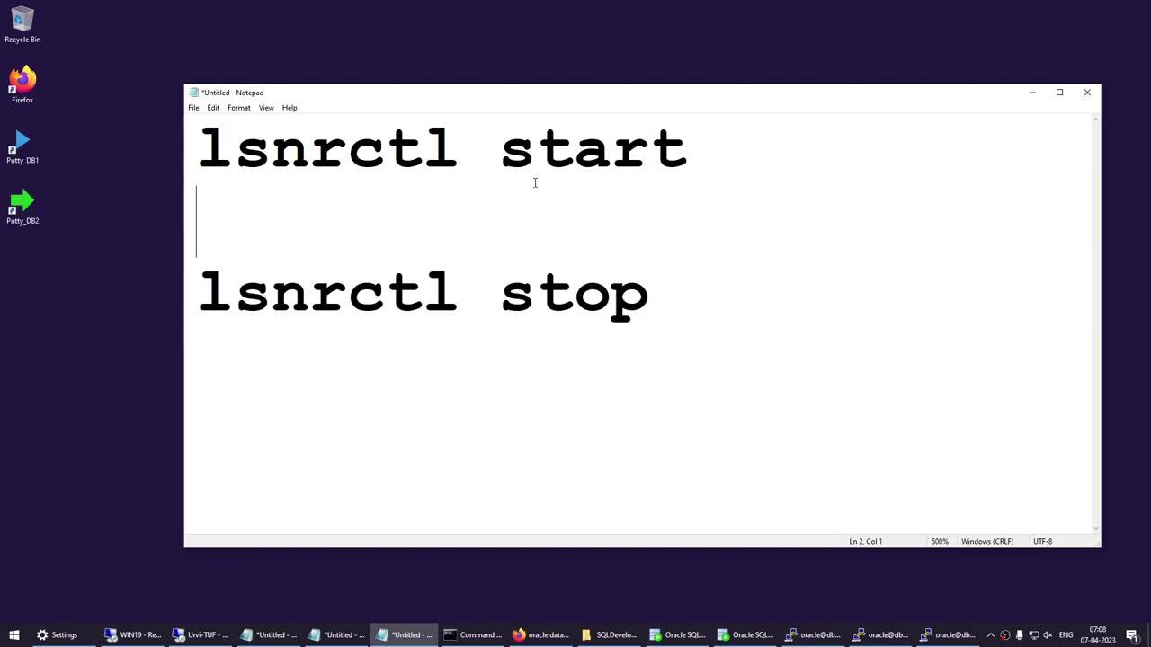
pyautogui.hotkey('ctrl', 'v')
pyautogui.press('Down')
pyautogui.press('BackSpace')
pyautogui.press('BackSpace')
pyautogui.write('a')
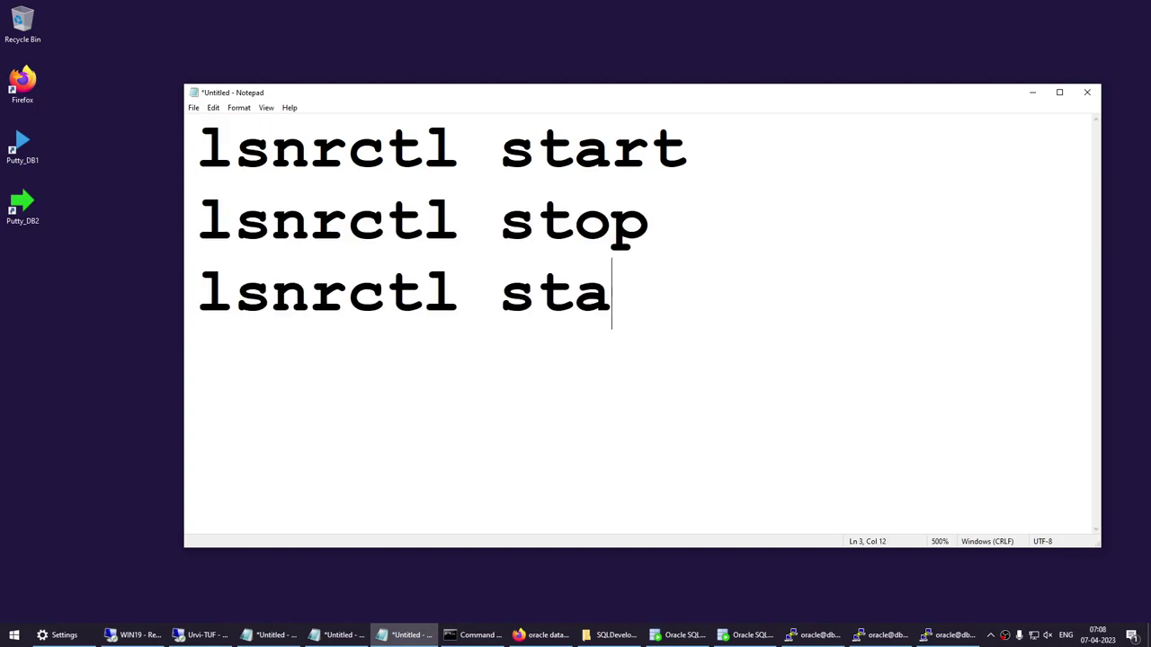
pyautogui.write('tus')
# Append LISTENER after 'lsnrctl start', then delete it again.
pyautogui.press('Up')
pyautogui.press('Up')
pyautogui.press('End')
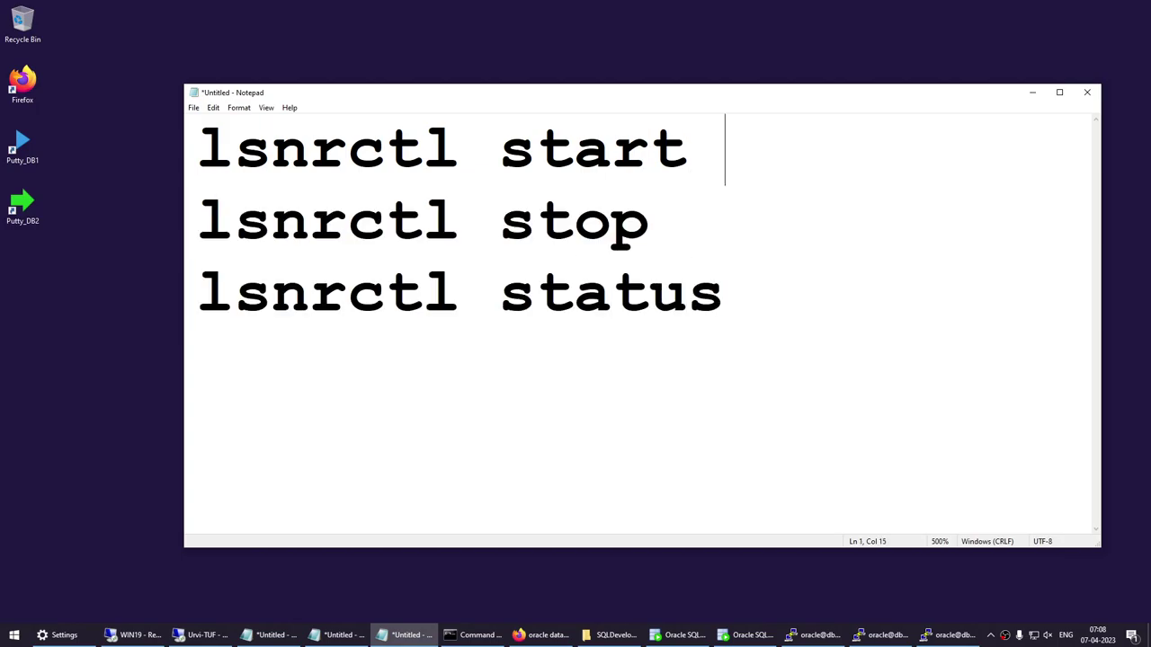
pyautogui.write('LISTENE')
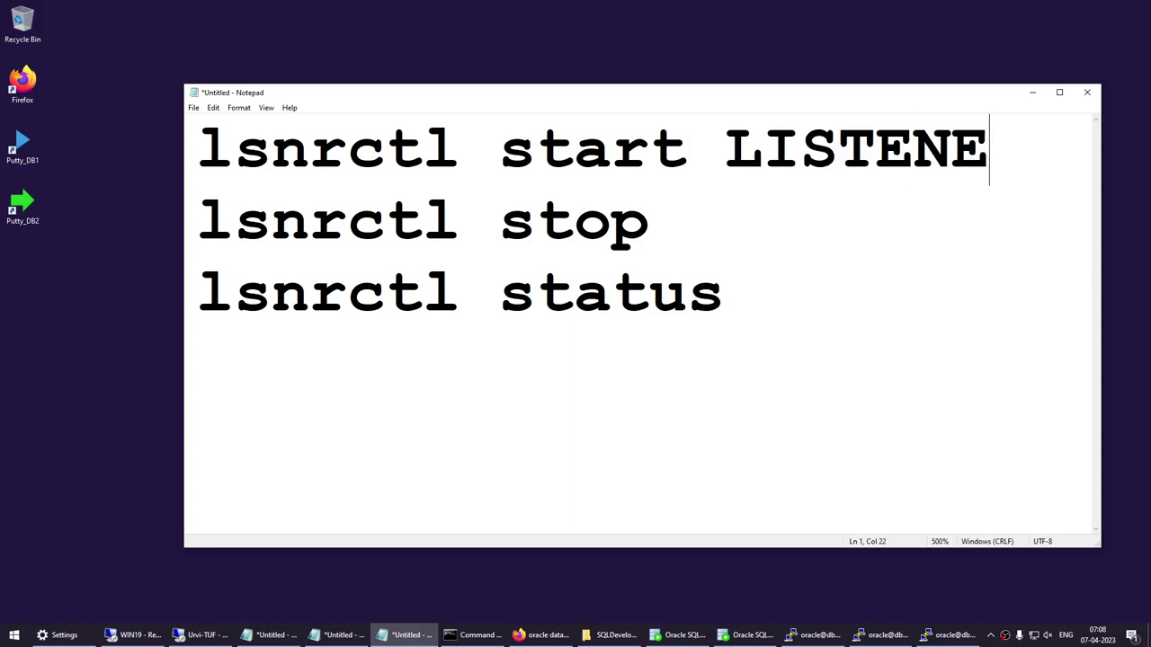
pyautogui.write('R')
pyautogui.hotkey('shift', 'Left')
pyautogui.hotkey('shift', 'Left')
pyautogui.hotkey('shift', 'Left')
pyautogui.hotkey('shift', 'Left')
pyautogui.hotkey('shift', 'Left')
pyautogui.hotkey('shift', 'Left')
pyautogui.hotkey('shift', 'Left')
pyautogui.hotkey('shift', 'Left')
pyautogui.hotkey('shift', 'Left')
pyautogui.hotkey('shift', 'Left')
pyautogui.hotkey('shift', 'Left')
pyautogui.hotkey('shift', 'Left')
pyautogui.hotkey('shift', 'Left')
pyautogui.hotkey('shift', 'Right')
pyautogui.hotkey('shift', 'Right')
pyautogui.hotkey('shift', 'Right')
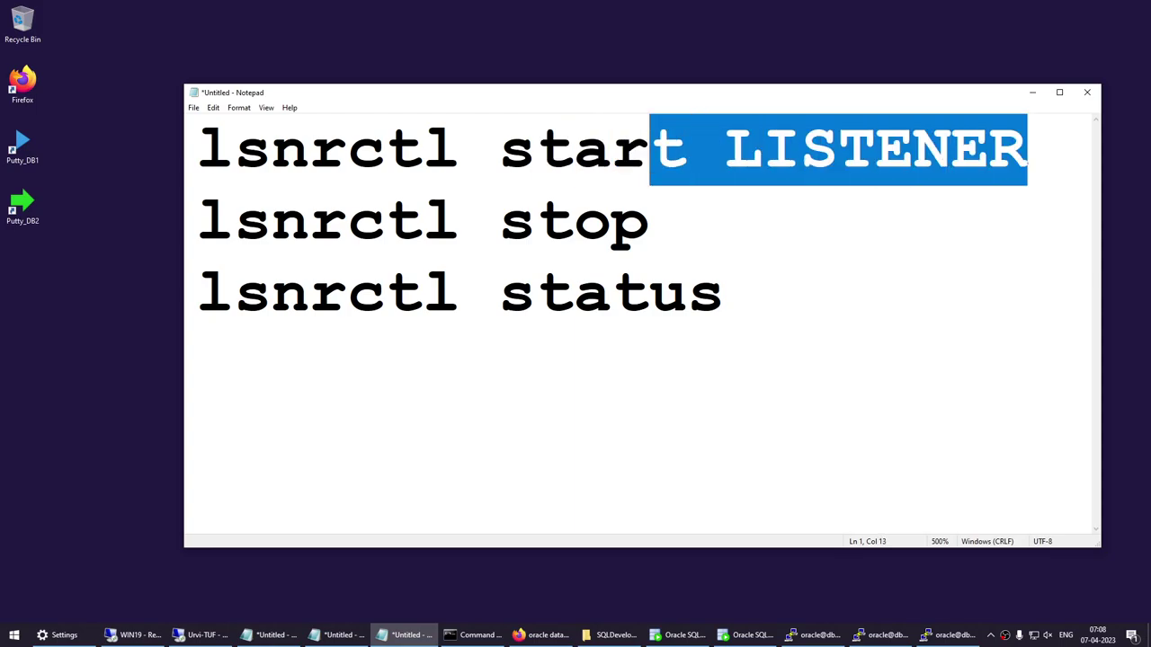
pyautogui.hotkey('shift', 'Right')
pyautogui.press('Delete')
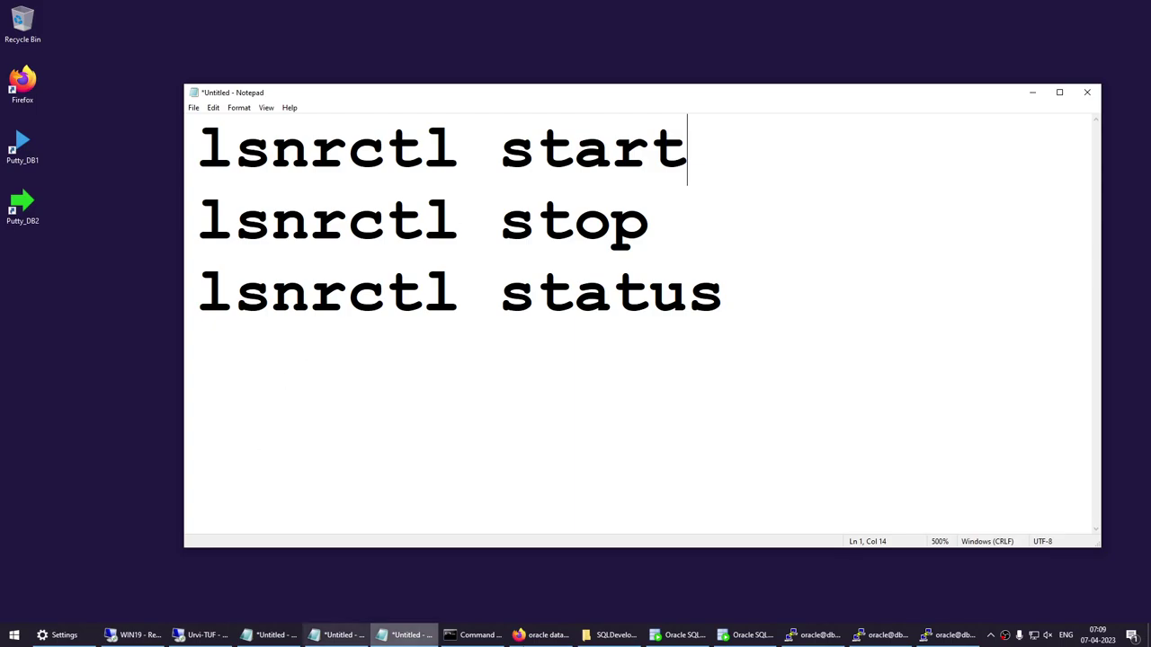
# Clear the PuTTY terminal and launch the lsnrctl utility.
pyautogui.click(949, 635)
pyautogui.write('clear')
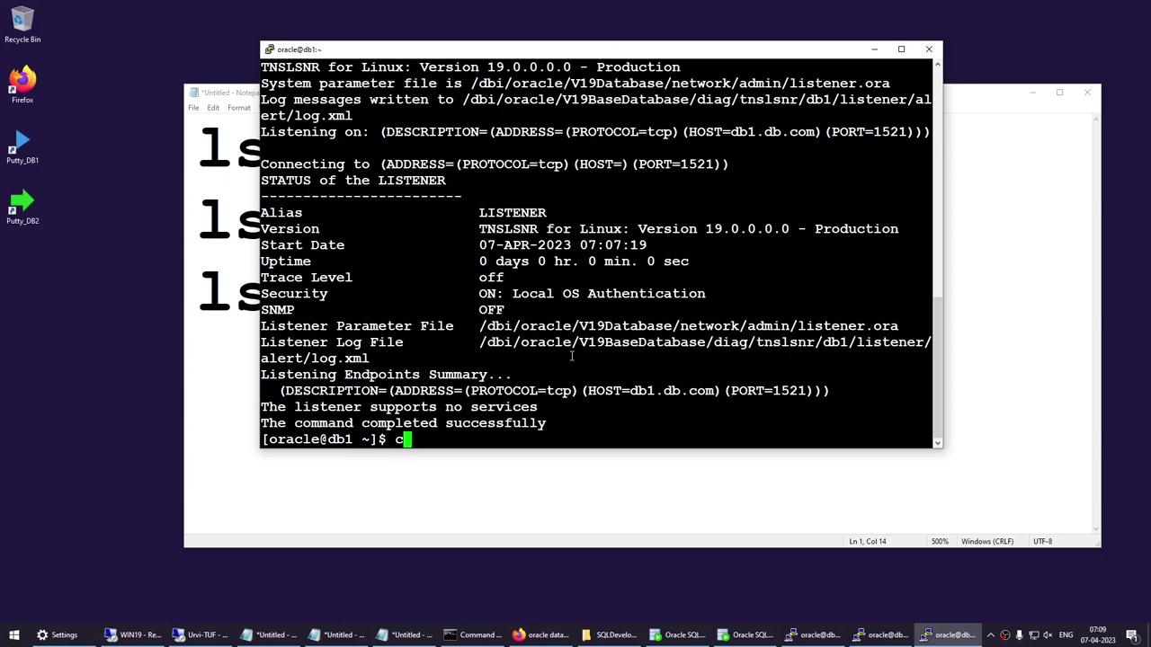
pyautogui.press('Return')
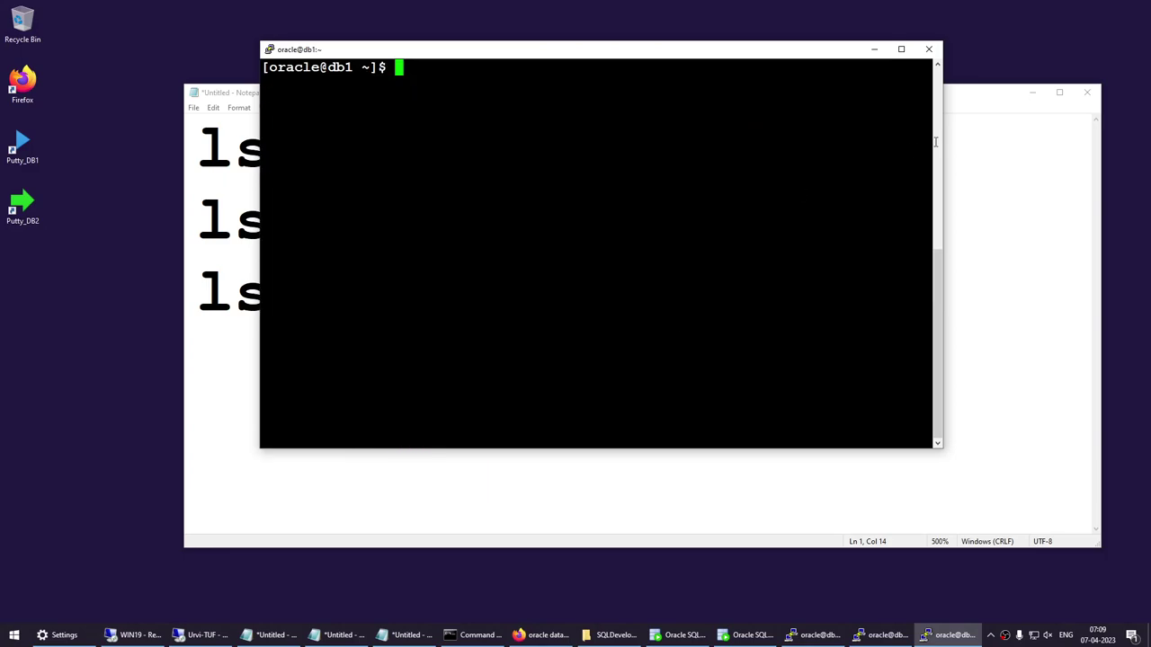
pyautogui.click(1031, 93)
pyautogui.write('lsn')
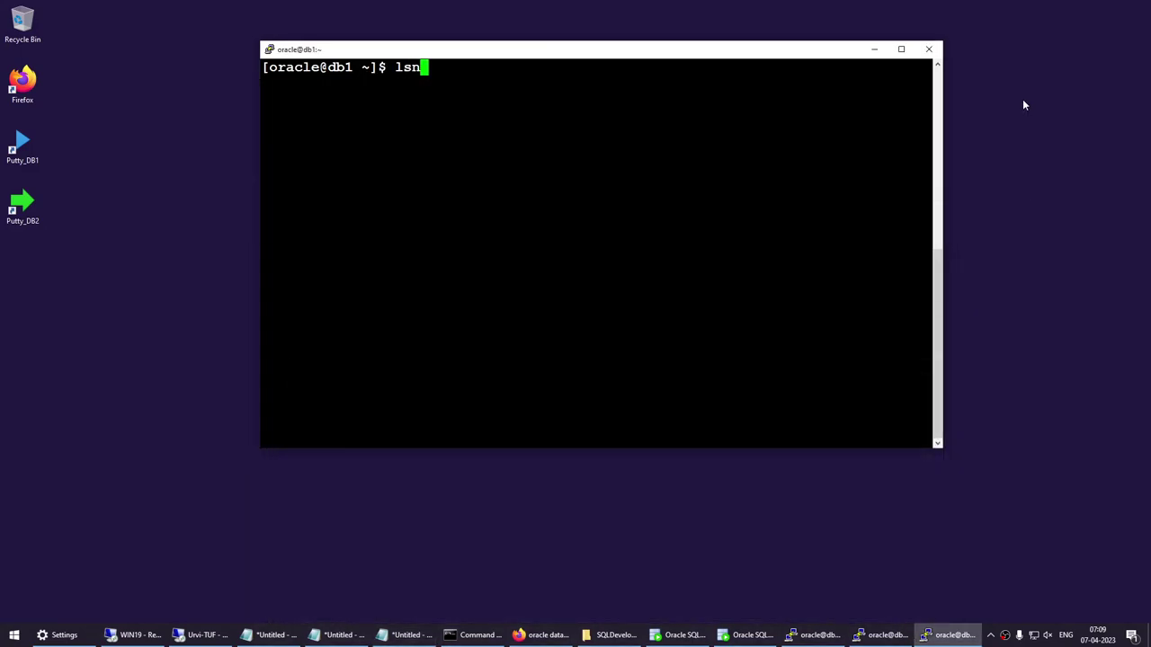
pyautogui.write('rctl')
pyautogui.press('Return')
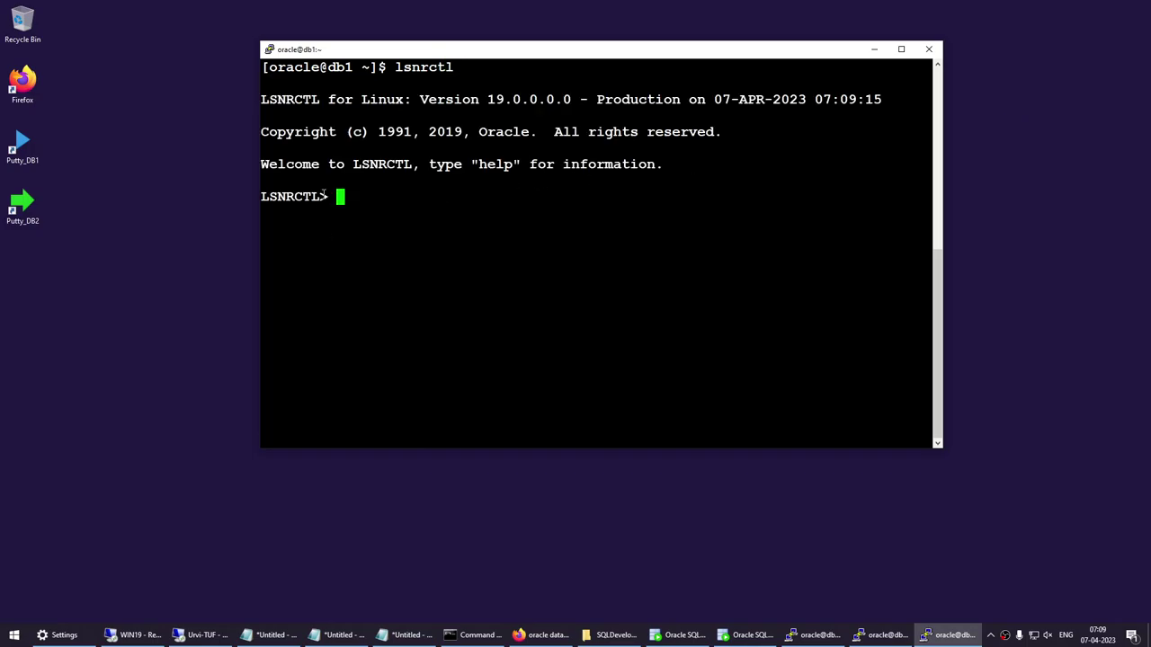
pyautogui.moveTo(321, 196); pyautogui.dragTo(343, 197)
pyautogui.click(418, 205)
# Stop the default listener with the lsnrctl stop command.
pyautogui.write('start lis')
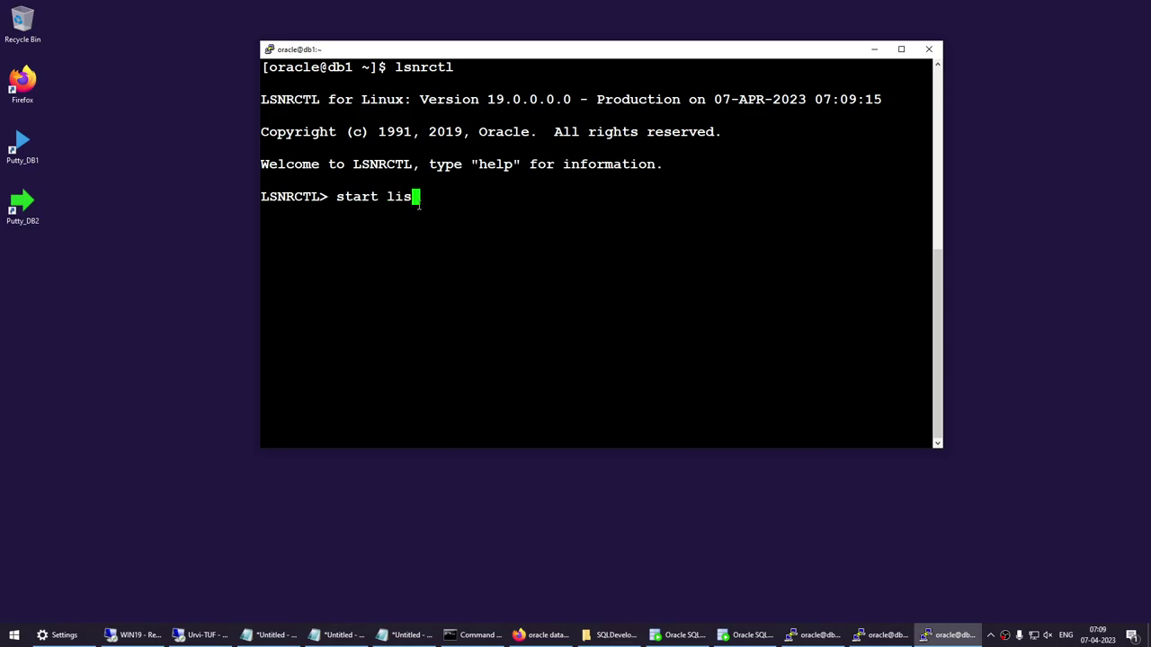
pyautogui.press('BackSpace')
pyautogui.press('BackSpace')
pyautogui.press('BackSpace')
pyautogui.press('BackSpace')
pyautogui.press('BackSpace')
pyautogui.press('BackSpace')
pyautogui.press('BackSpace')
pyautogui.write('op lus')
pyautogui.press('BackSpace')
pyautogui.press('BackSpace')
pyautogui.write('ist')
pyautogui.press('BackSpace')
pyautogui.press('BackSpace')
pyautogui.press('BackSpace')
pyautogui.press('BackSpace')
pyautogui.press('BackSpace')
pyautogui.write(';')
pyautogui.press('Return')
pyautogui.write('stop')
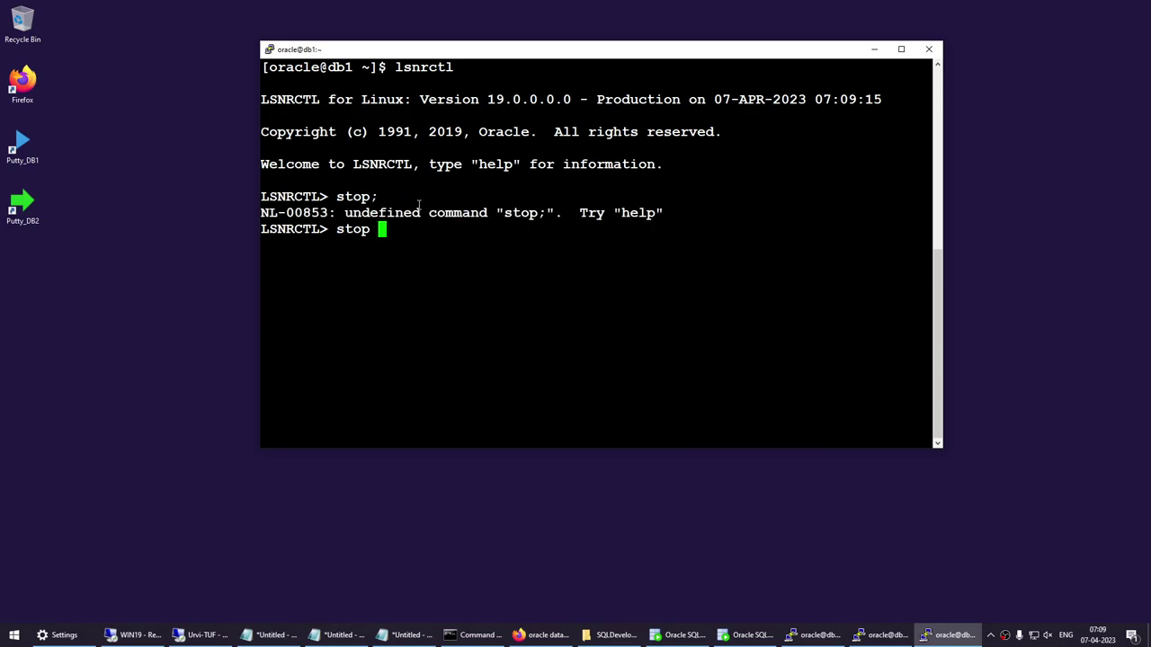
pyautogui.press('Return')
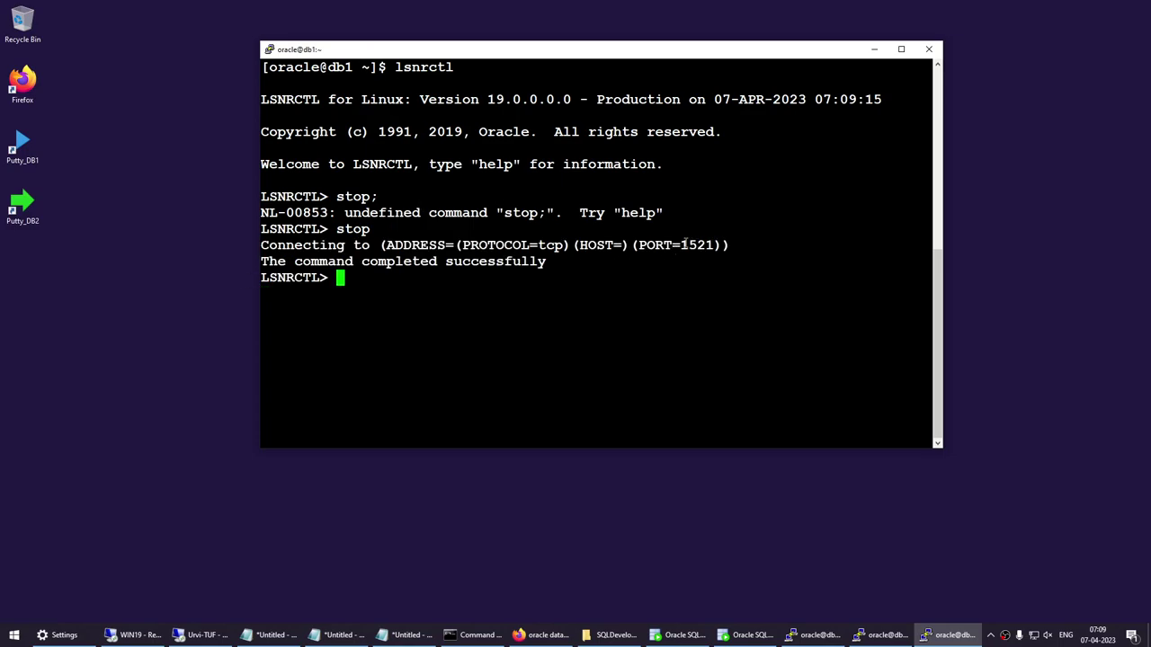
# Start the default LISTENER again and highlight its port 1521 in the output.
pyautogui.moveTo(682, 244); pyautogui.dragTo(712, 245)
pyautogui.click(647, 287)
pyautogui.write('start')
pyautogui.press('Return')
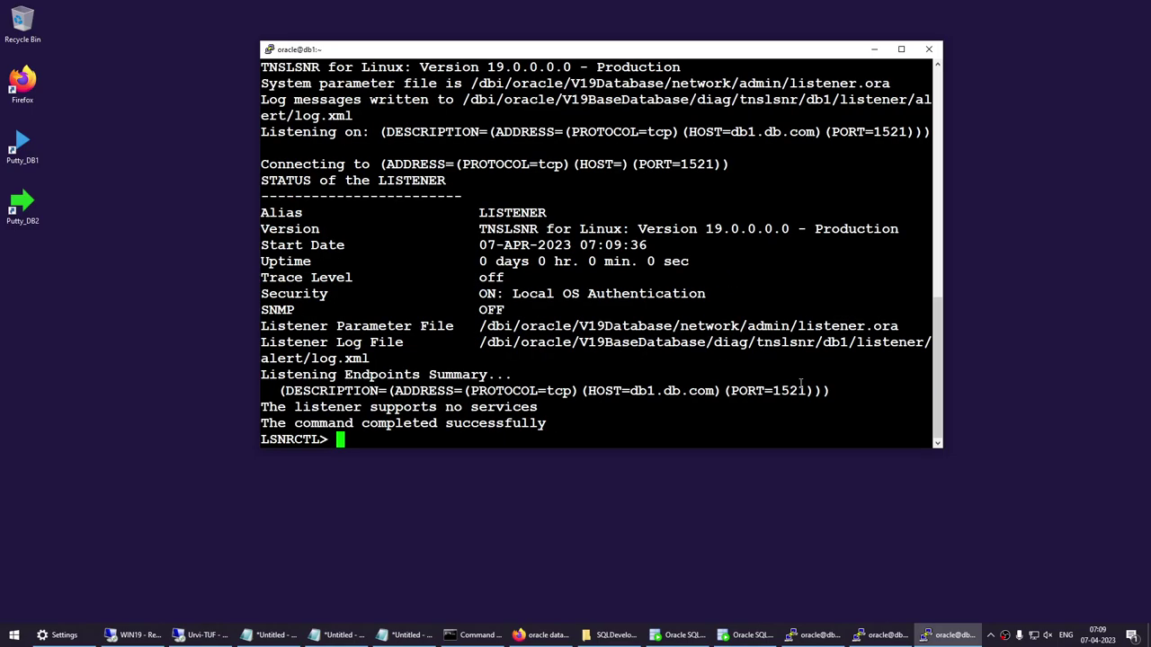
pyautogui.moveTo(795, 386); pyautogui.dragTo(823, 390)
pyautogui.moveTo(482, 214); pyautogui.dragTo(934, 215)
pyautogui.click(732, 258)
# Start listener BOB, exit lsnrctl and clear the screen.
pyautogui.write('start BOB')
pyautogui.press('Return')
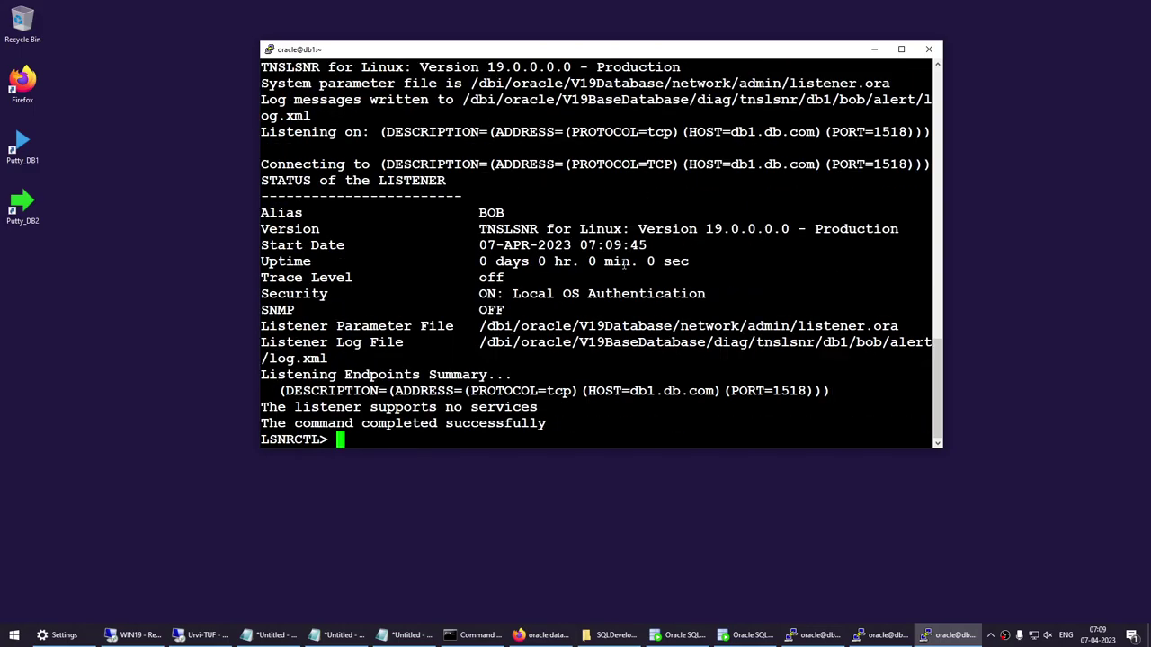
pyautogui.write('exit')
pyautogui.press('Return')
pyautogui.write('c')
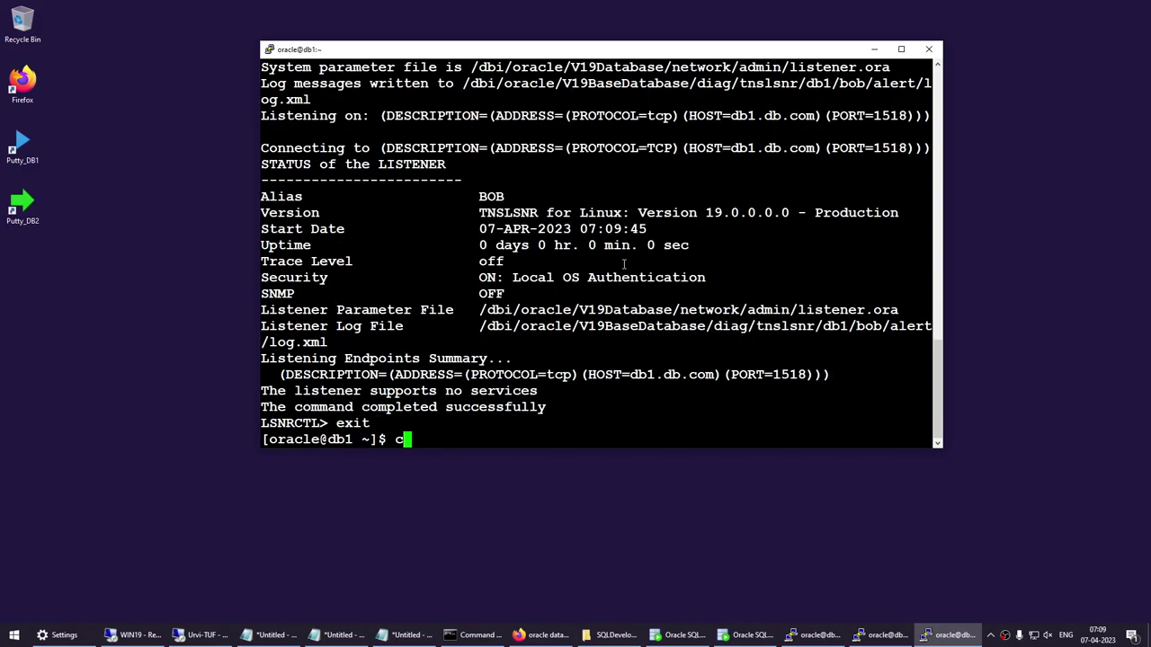
pyautogui.write('lear')
pyautogui.press('Return')
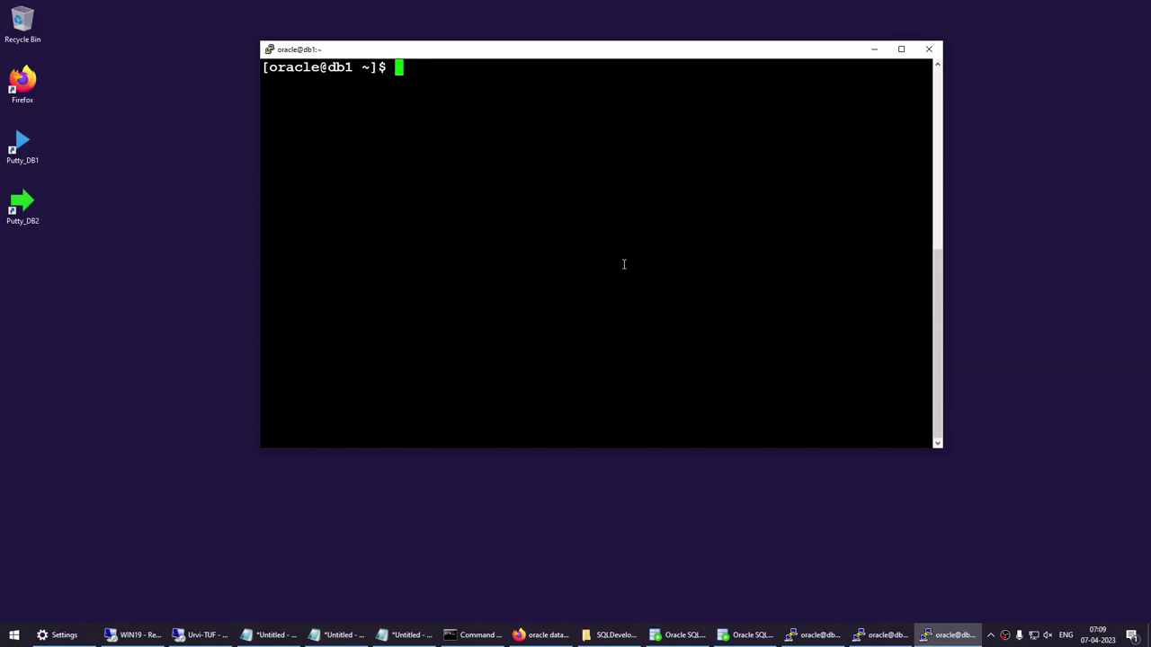
# Relaunch lsnrctl and highlight the LSNRCTL prompt.
pyautogui.write('lsnrctl')
pyautogui.press('Return')
pyautogui.moveTo(270, 196); pyautogui.dragTo(304, 196)
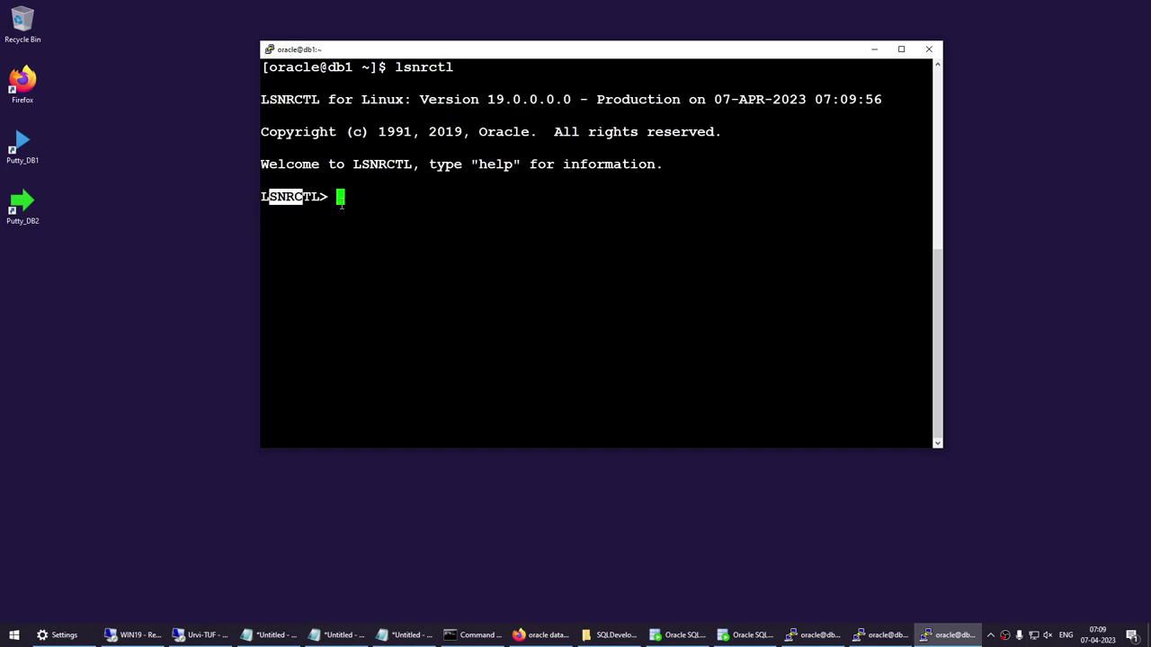
pyautogui.tripleClick(288, 196)
pyautogui.doubleClick(292, 196)
pyautogui.click(334, 199)
pyautogui.moveTo(263, 196); pyautogui.dragTo(316, 196)
pyautogui.click(337, 224)
# Add a note line reading 'listener - database server - listener.ora'.
pyautogui.click(405, 634)
pyautogui.click(795, 302)
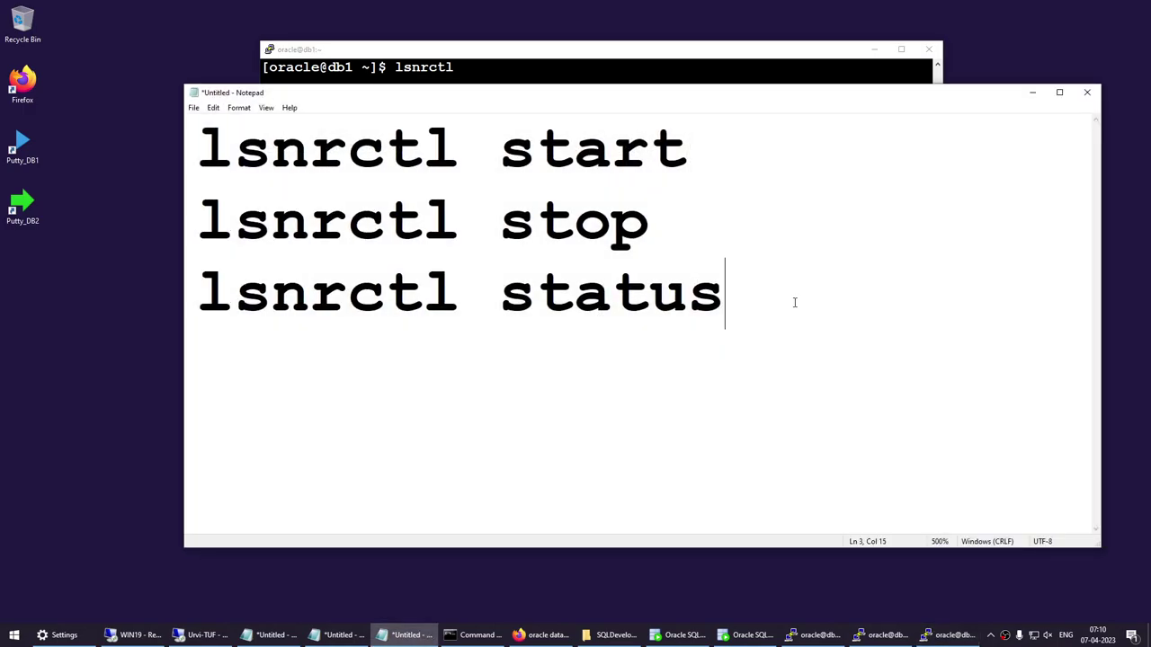
pyautogui.press('Return')
pyautogui.press('Return')
pyautogui.write('listerner')
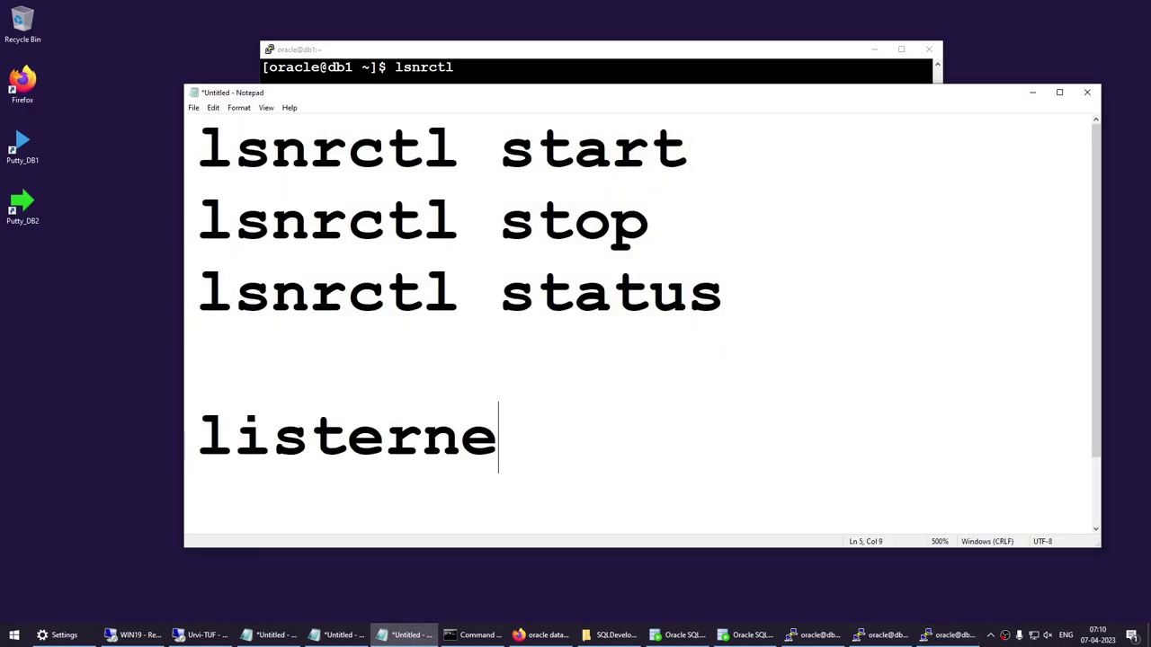
pyautogui.press('BackSpace')
pyautogui.press('BackSpace')
pyautogui.press('BackSpace')
pyautogui.press('BackSpace')
pyautogui.press('BackSpace')
pyautogui.write('ner -')
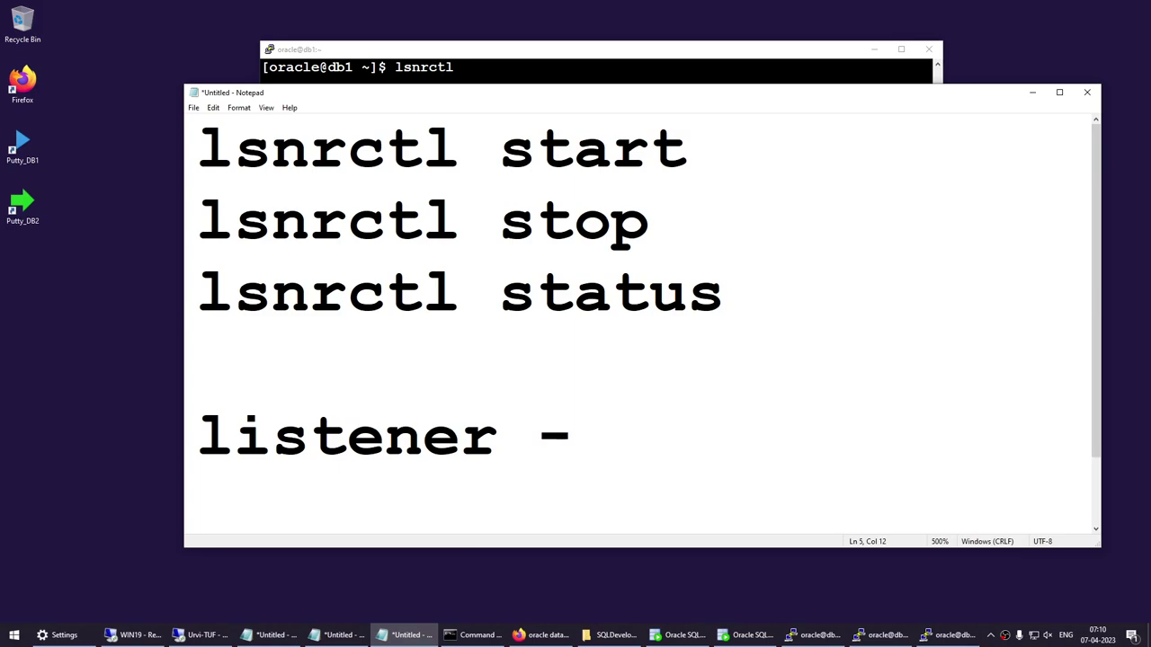
pyautogui.write('dat')
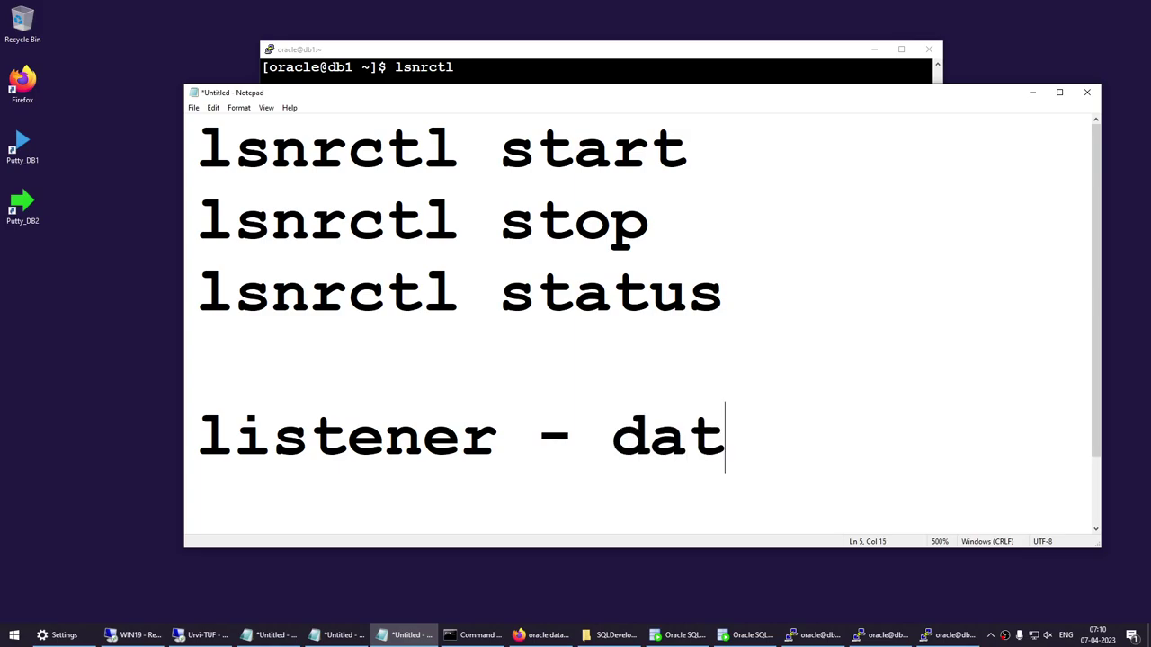
pyautogui.write('abase server')
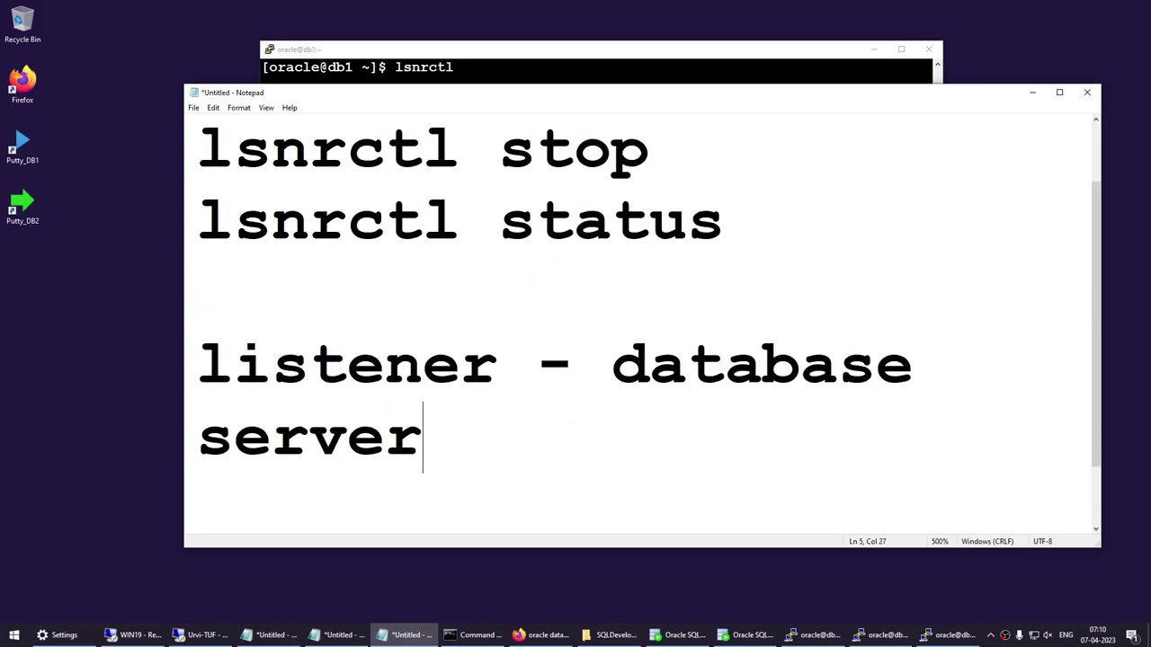
pyautogui.write(' -=')
pyautogui.press('BackSpace')
pyautogui.write('li')
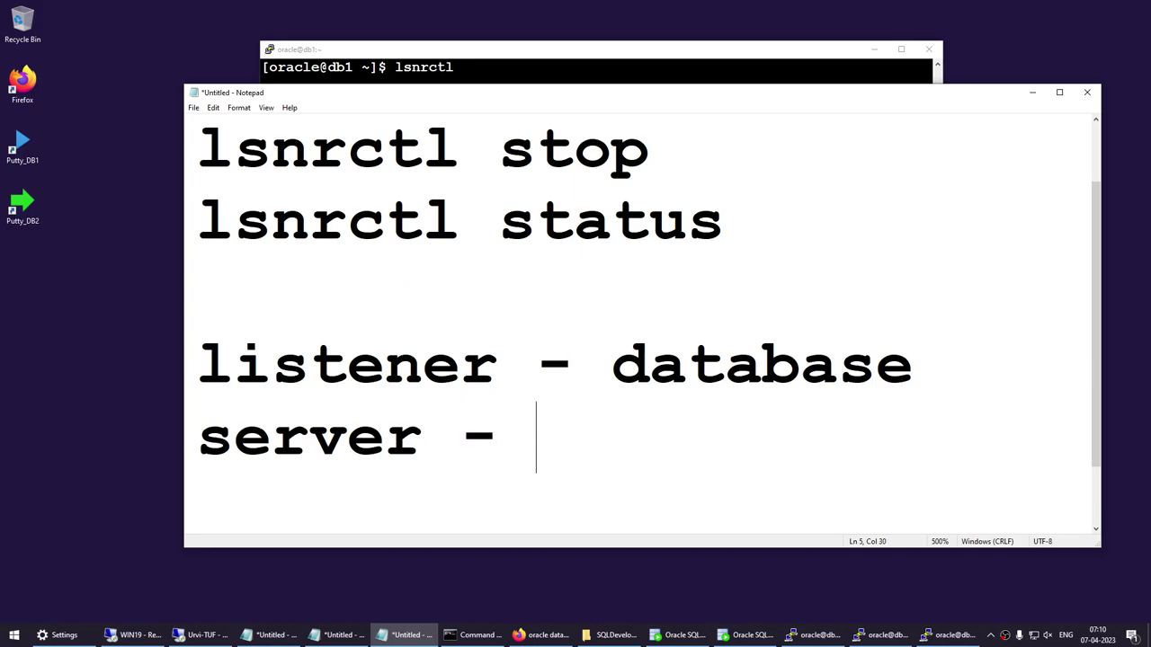
pyautogui.write('stener')
pyautogui.press('BackSpace')
pyautogui.write('n')
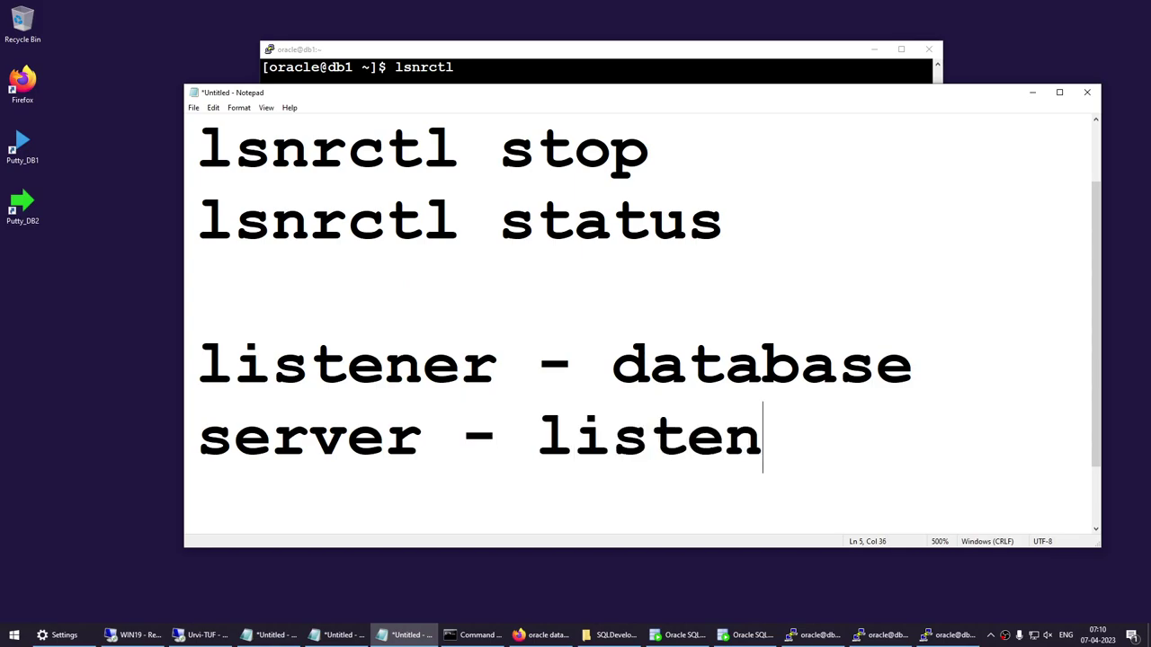
pyautogui.write('er.ora')
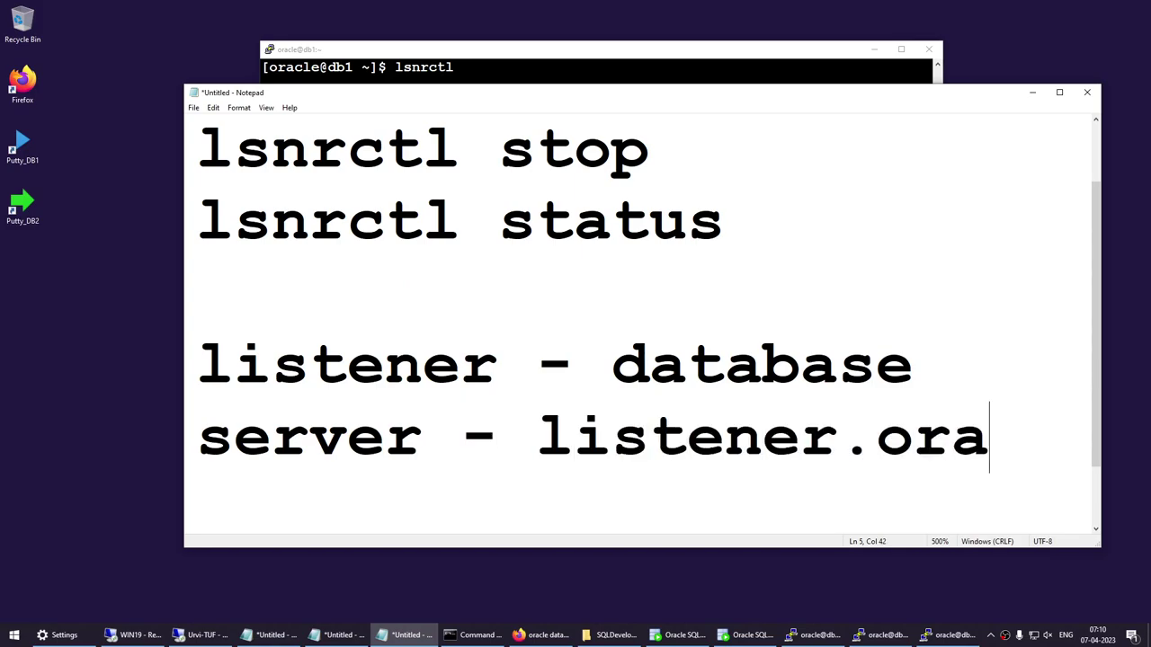
pyautogui.press('Return')
# Replace the notes with 'cd $ORACLE_HOME', 'network' and 'admin' on separate lines.
pyautogui.hotkey('ctrl', 'a')
pyautogui.write('cd ')
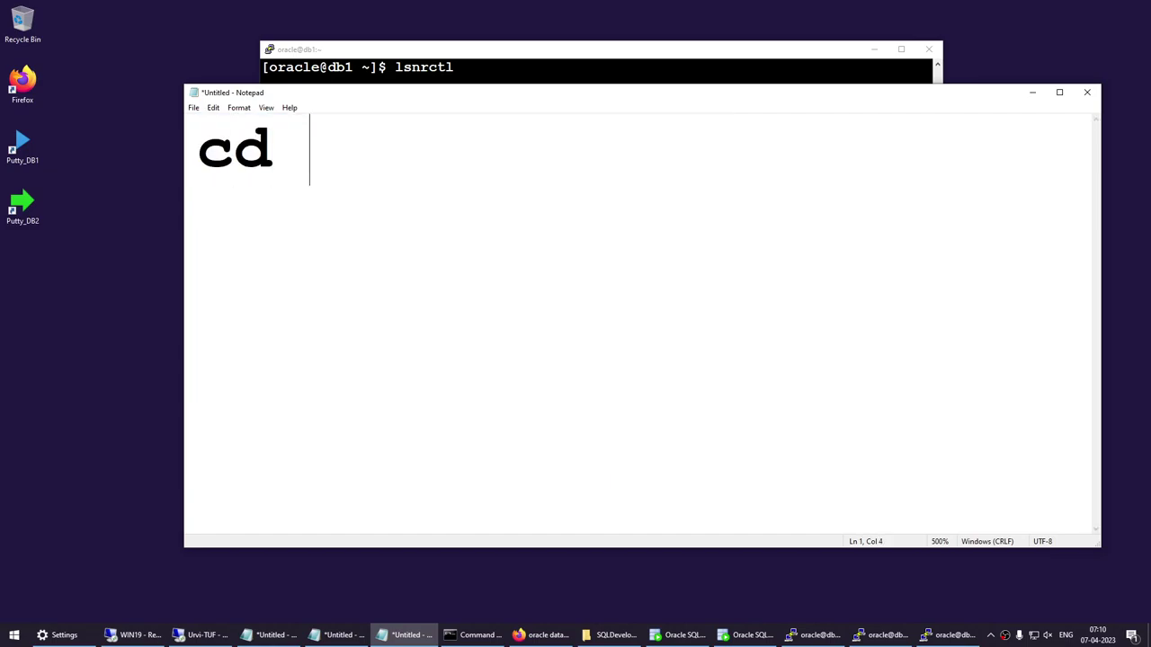
pyautogui.write('$ORACLE_HOME')
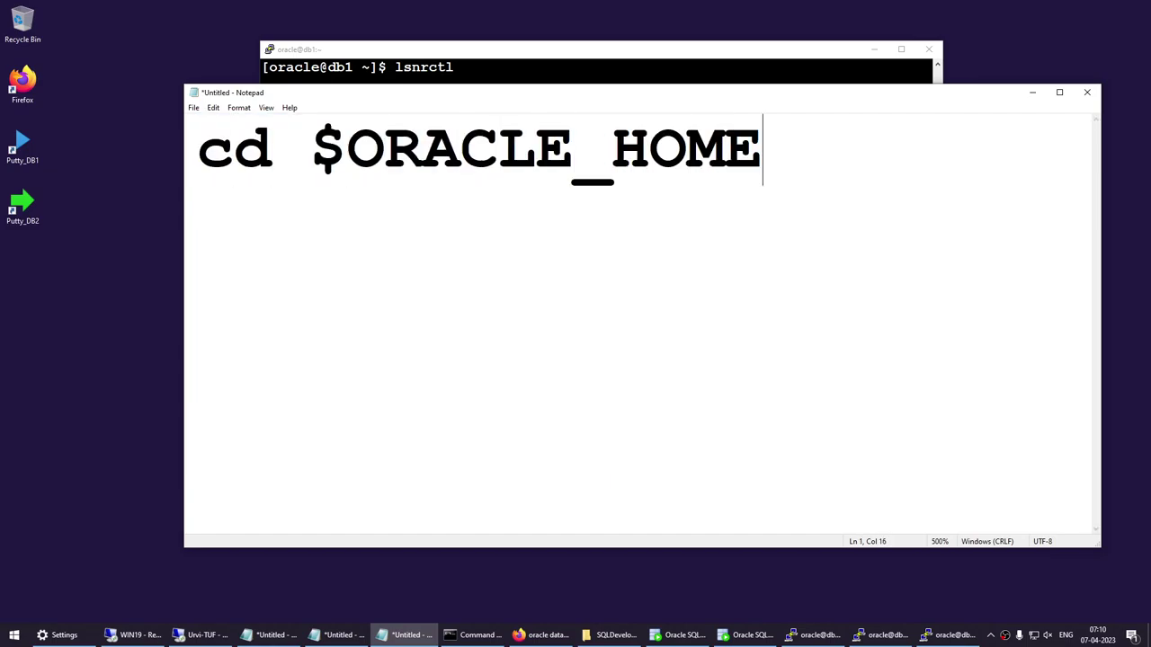
pyautogui.press('Return')
pyautogui.write('netw')
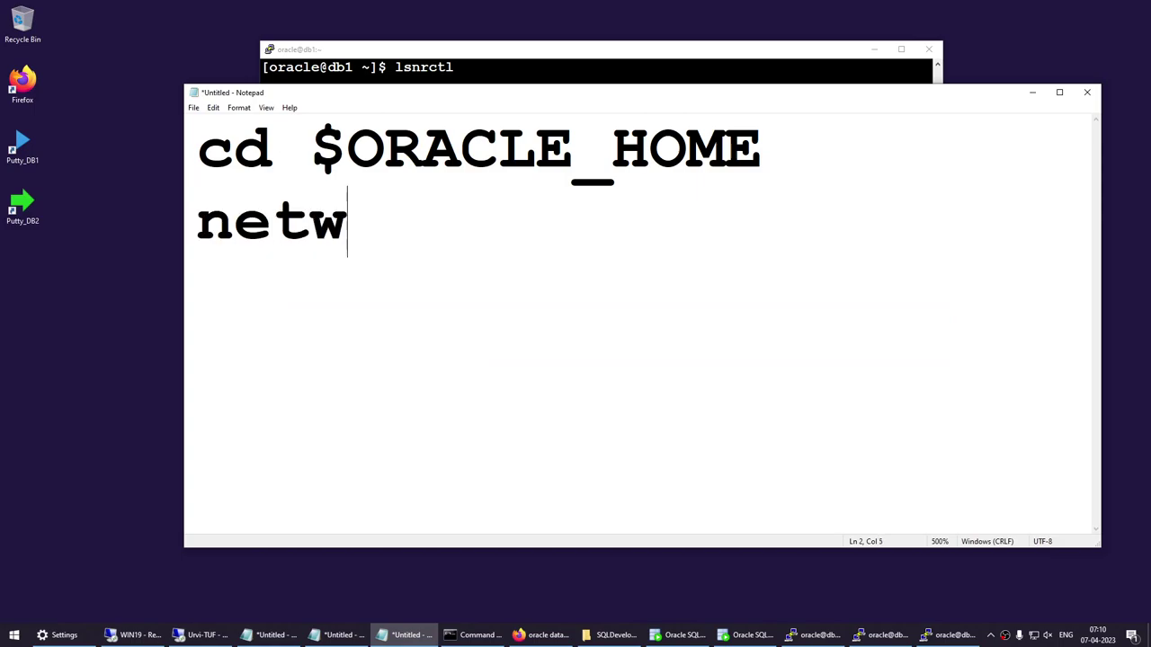
pyautogui.write('ork')
pyautogui.press('Return')
pyautogui.write('admin')
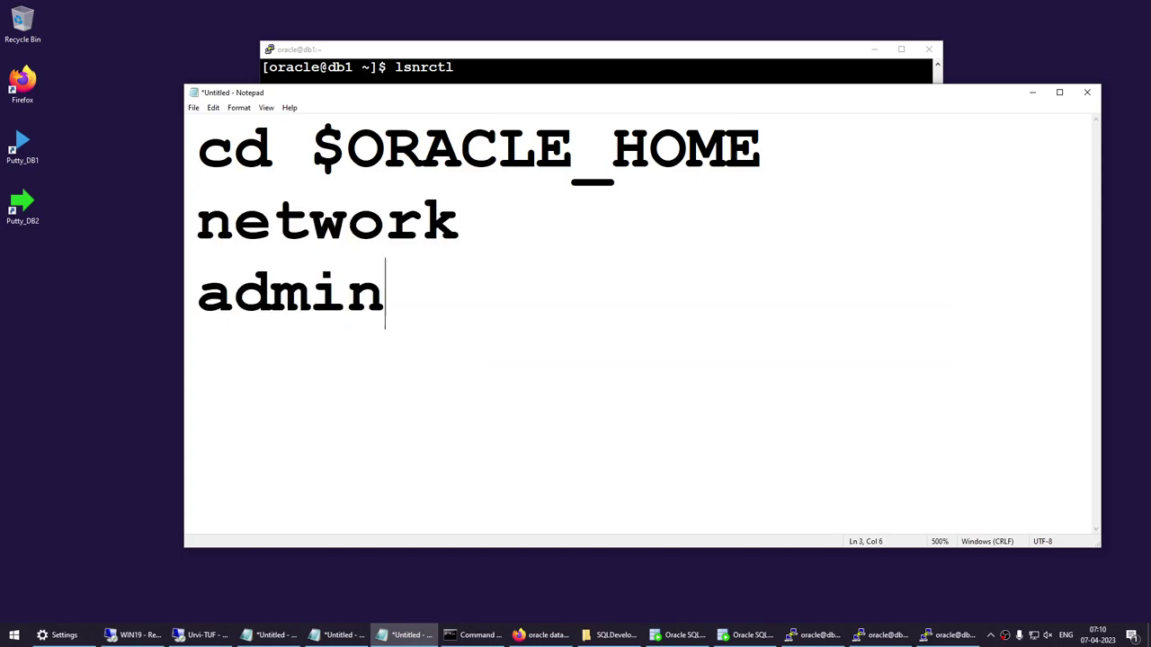
# Join network onto the first line as 'cd $ORACLE_HOME/network/' and select all.
pyautogui.press('Up')
pyautogui.press('Up')
pyautogui.press('End')
pyautogui.write('/')
pyautogui.press('Delete')
pyautogui.press('End')
pyautogui.write('/')
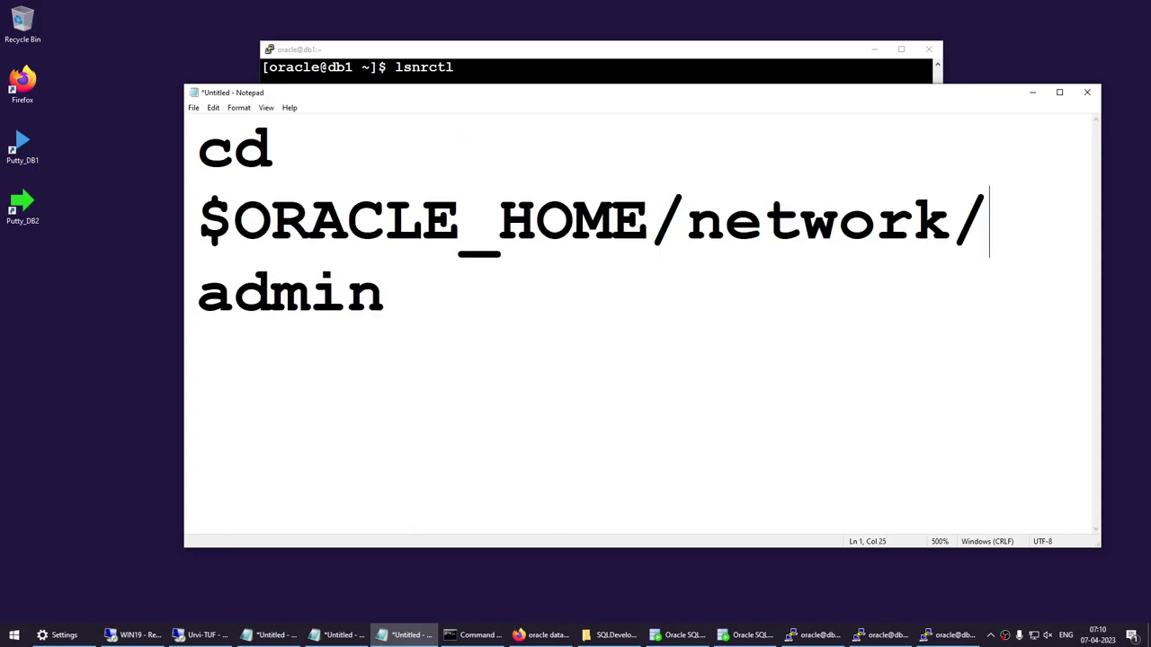
pyautogui.hotkey('ctrl', 'a')
pyautogui.press('super+c')
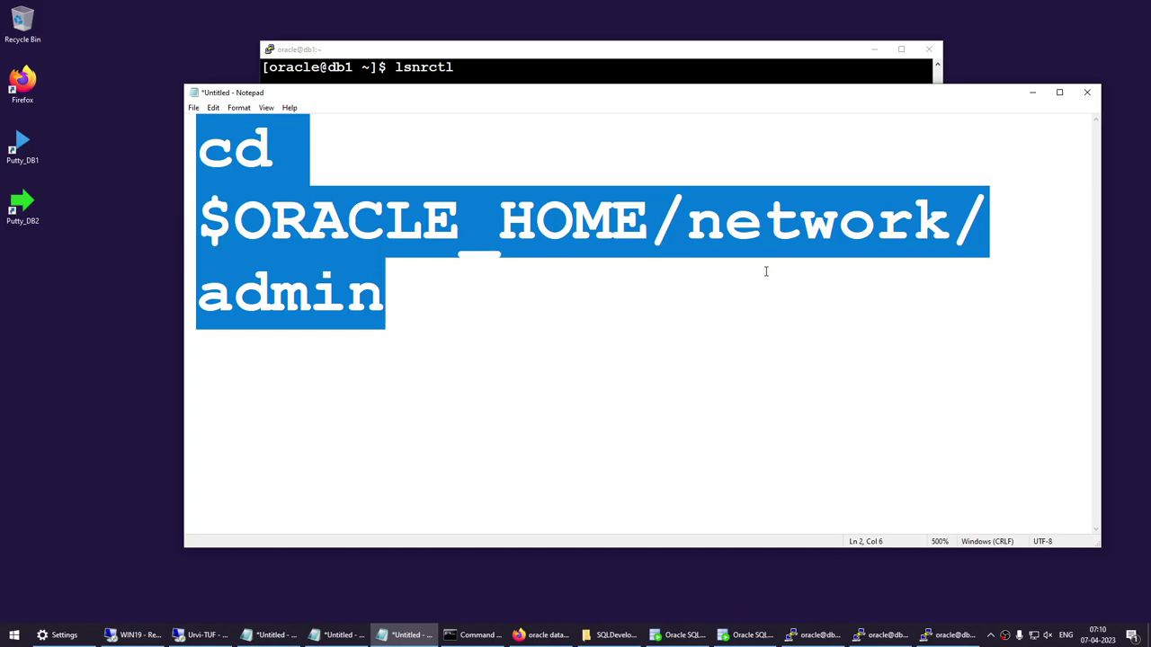
# Exit lsnrctl and change into $ORACLE_HOME/network/admin using the copied cd command.
pyautogui.click(401, 81)
pyautogui.write('exit')
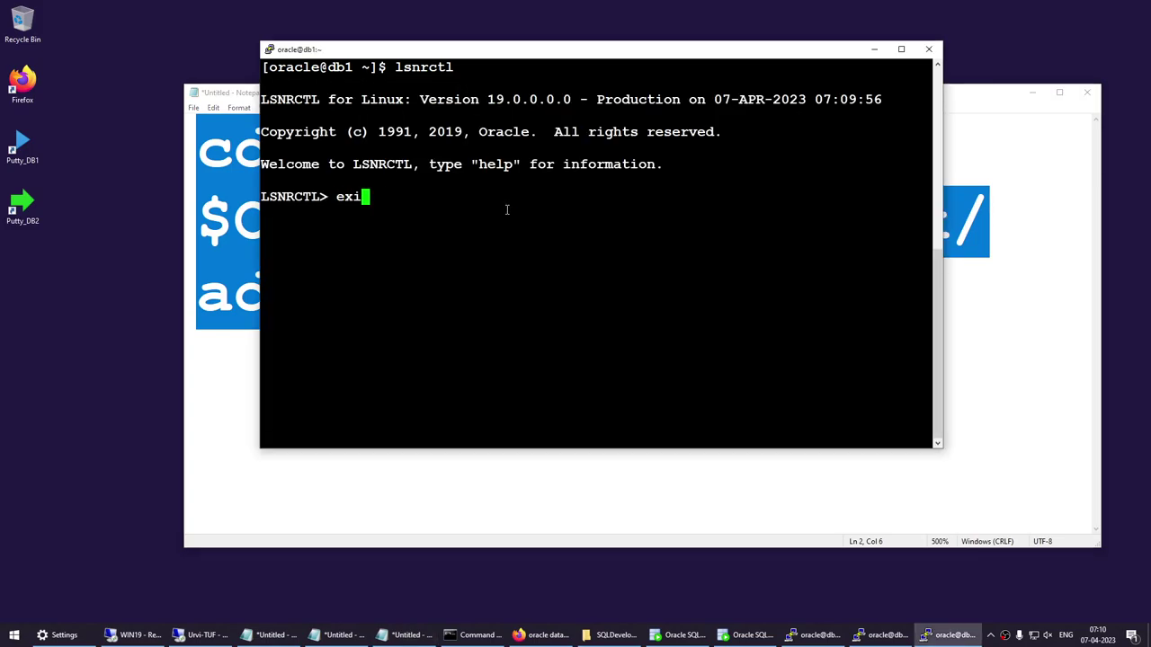
pyautogui.press('Return')
pyautogui.write('cd')
pyautogui.rightClick(507, 211)
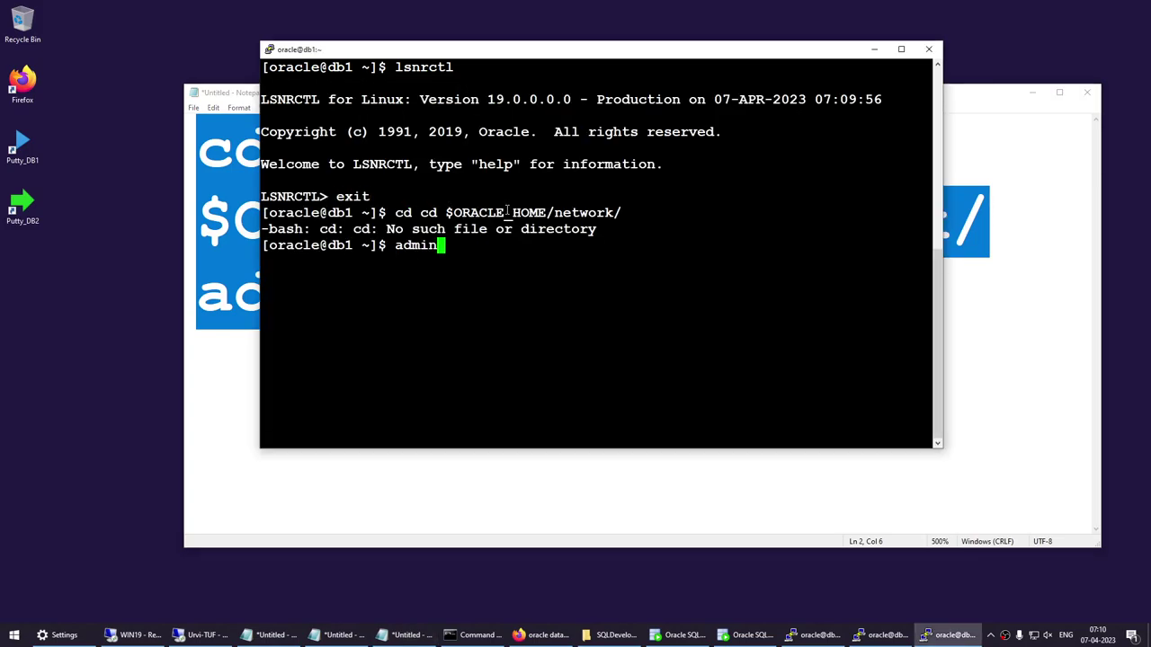
pyautogui.press('Up')
pyautogui.write('admin')
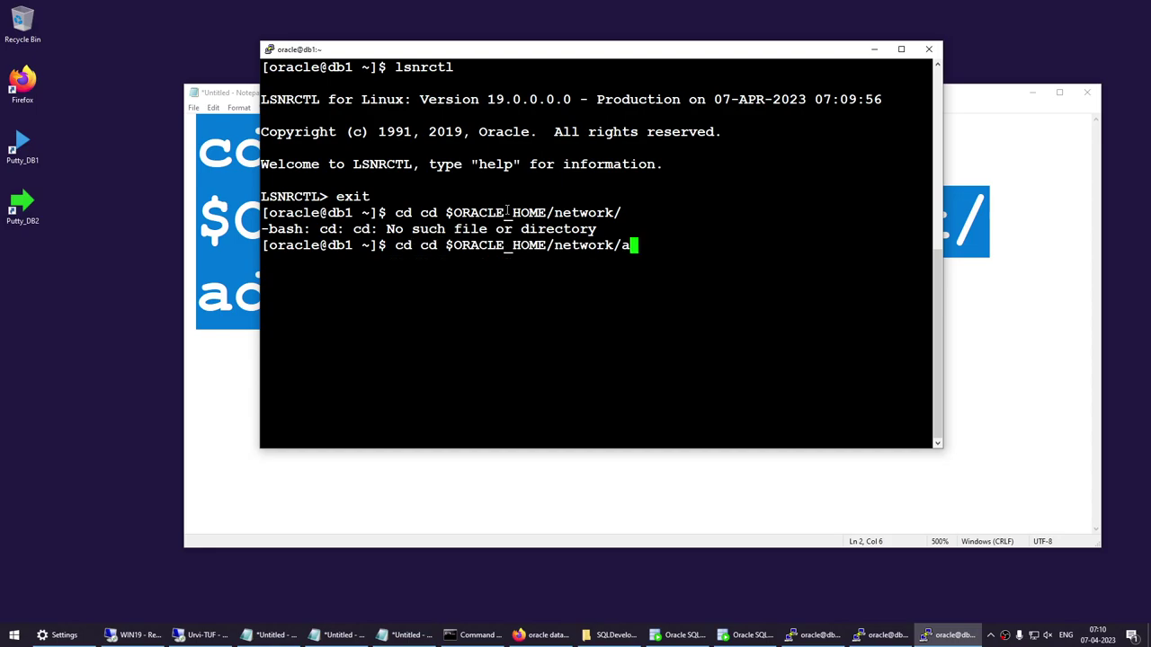
pyautogui.press('Return')
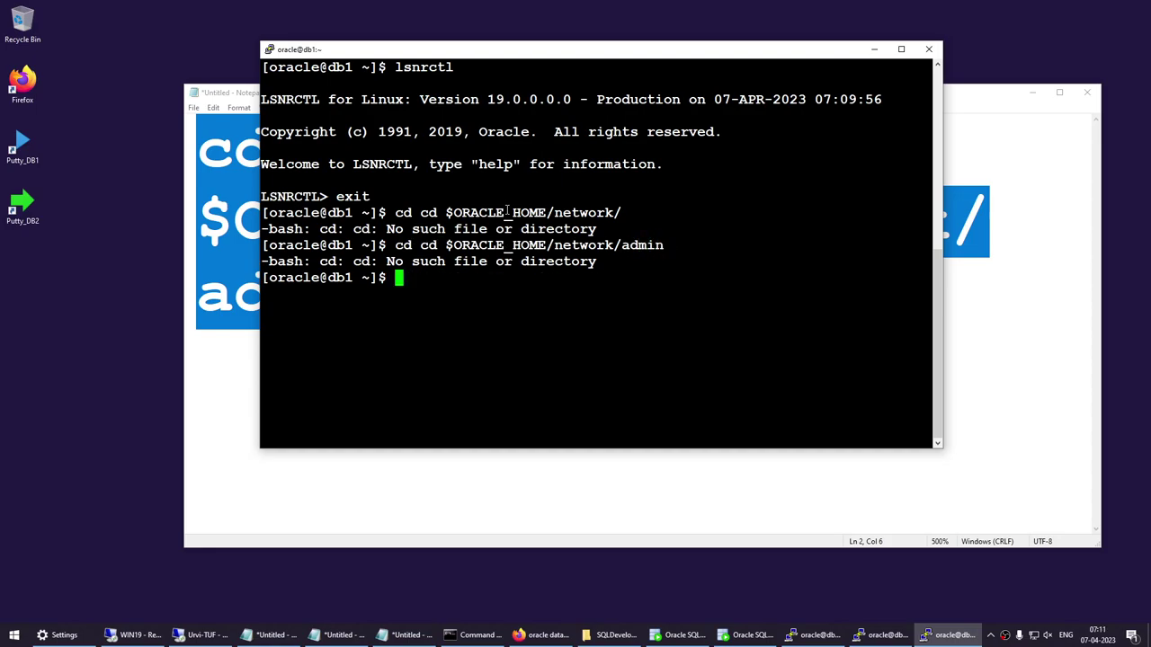
pyautogui.press('Up')
pyautogui.press('Home')
pyautogui.press('Delete')
pyautogui.press('Delete')
pyautogui.press('Return')
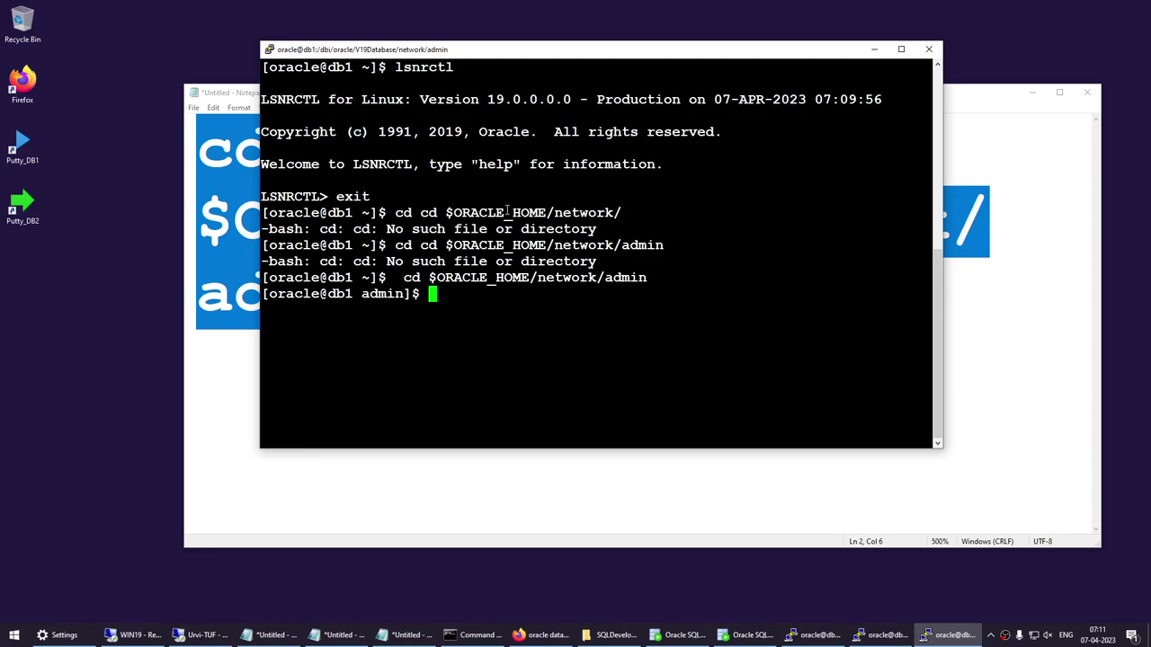
# List the directory with ls -l, mark listener.ora, and minimise the terminal.
pyautogui.write('ls -l')
pyautogui.press('Return')
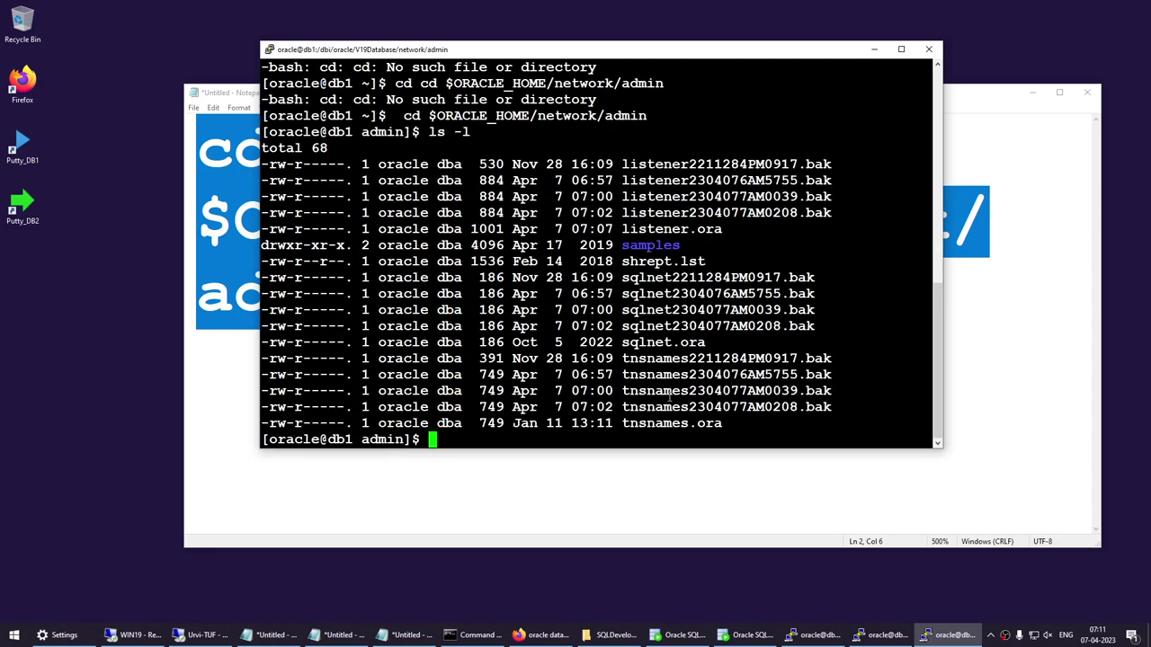
pyautogui.doubleClick(669, 230)
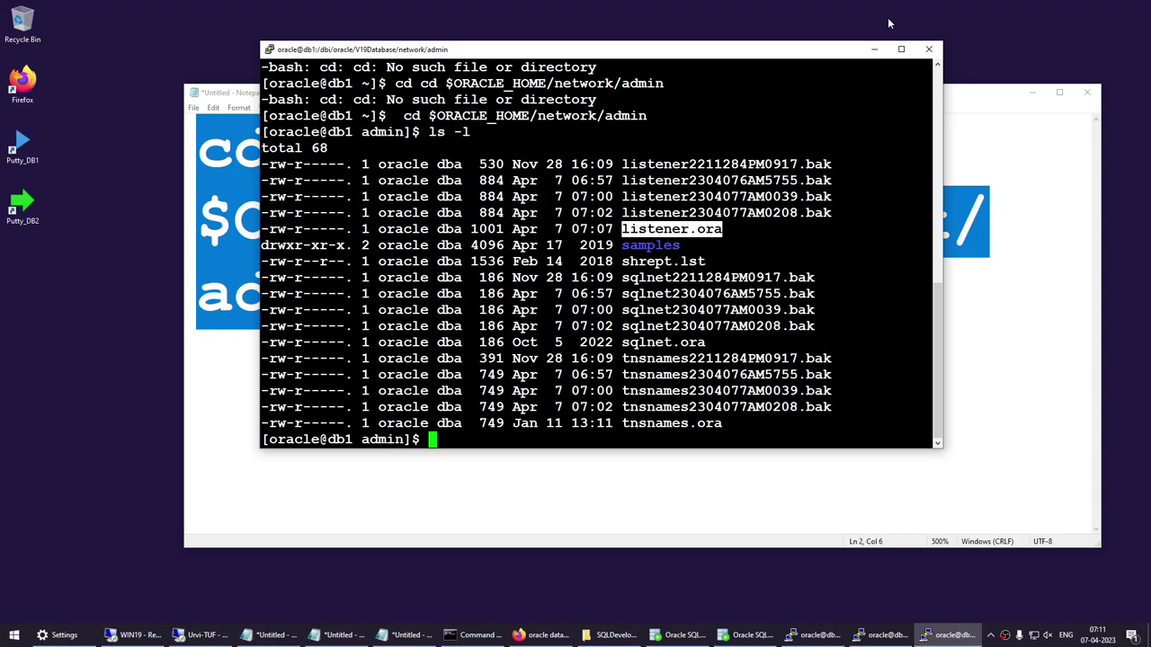
pyautogui.click(875, 49)
# Minimise the notes and disconnect the other remote desktop session.
pyautogui.click(1030, 94)
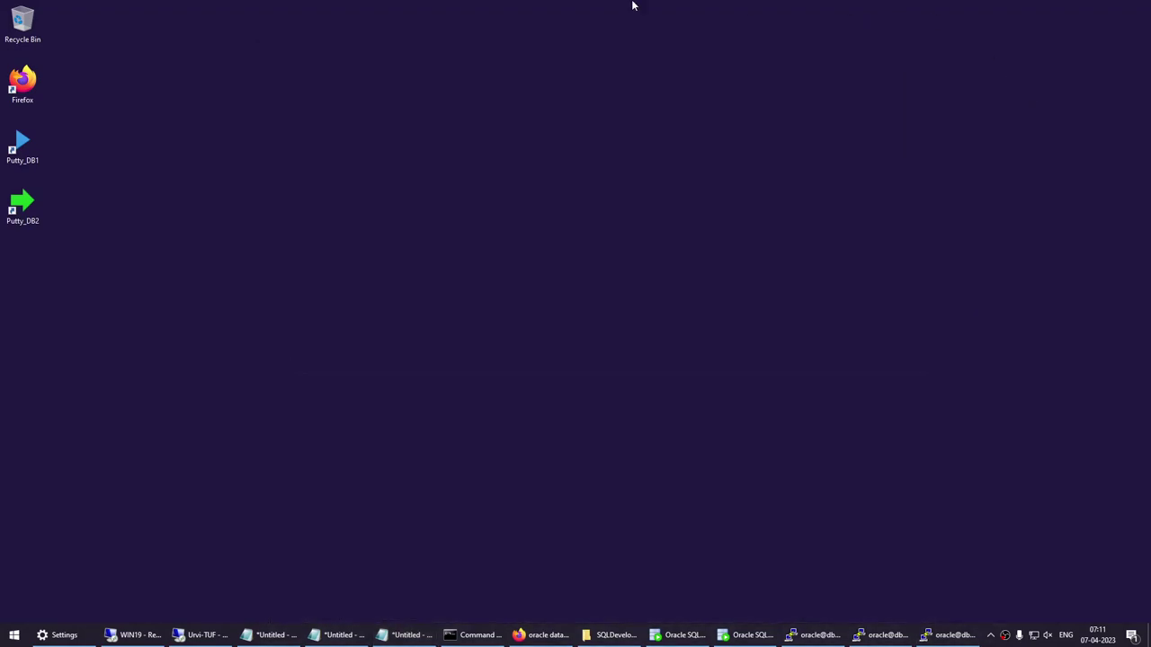
pyautogui.moveTo(216, 636)
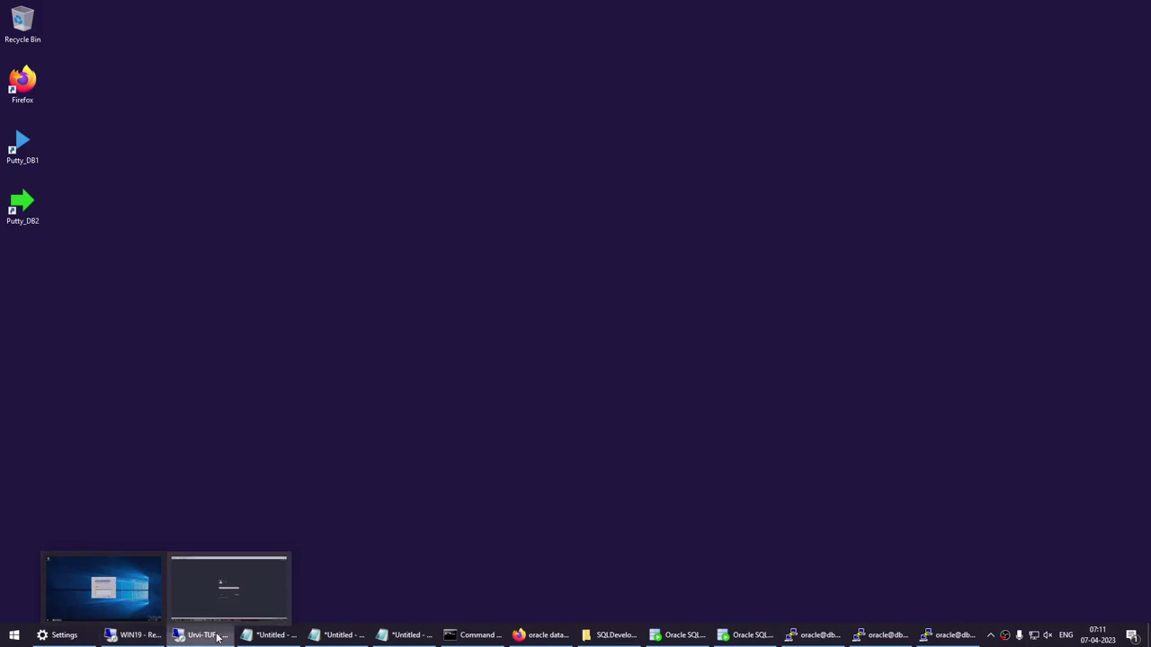
pyautogui.click(281, 558)
pyautogui.click(613, 333)
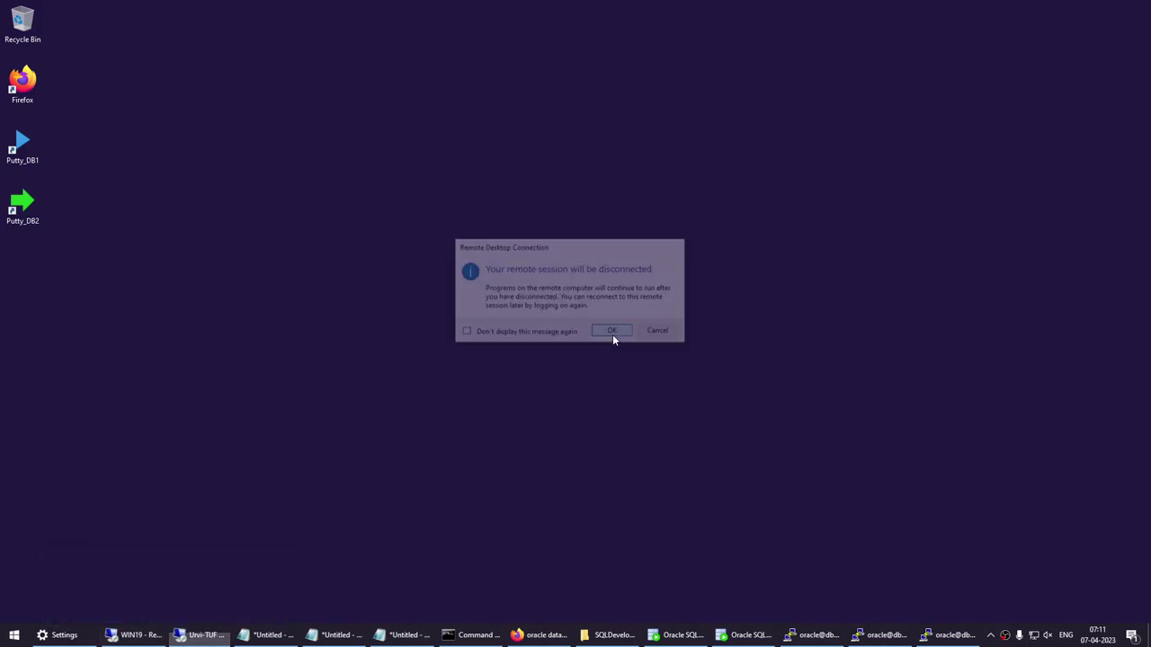
# Bring up WIN19, cancel the Shutdown Event Tracker, and clear Server Manager off the desktop.
pyautogui.click(146, 635)
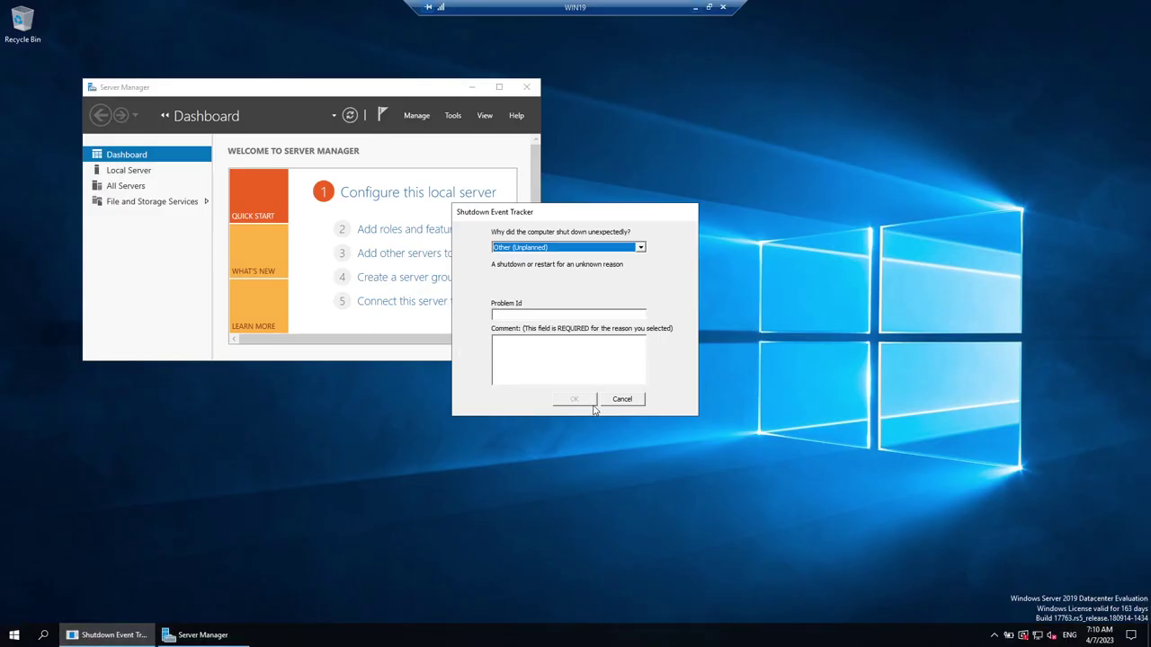
pyautogui.click(612, 400)
pyautogui.click(502, 87)
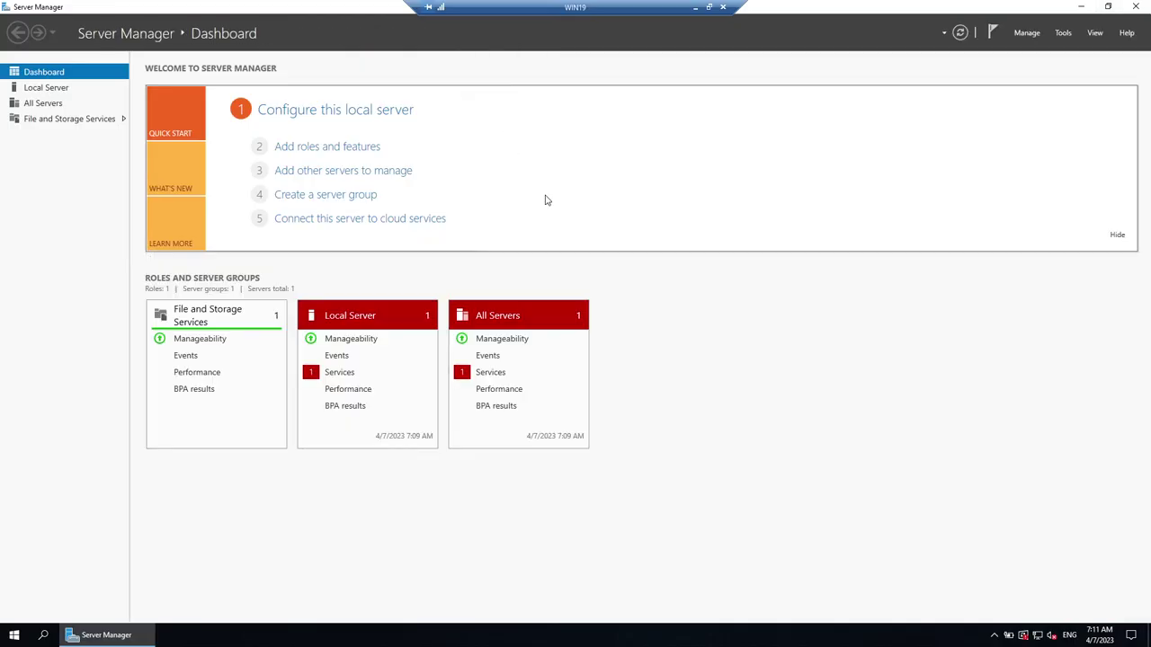
pyautogui.click(1092, 9)
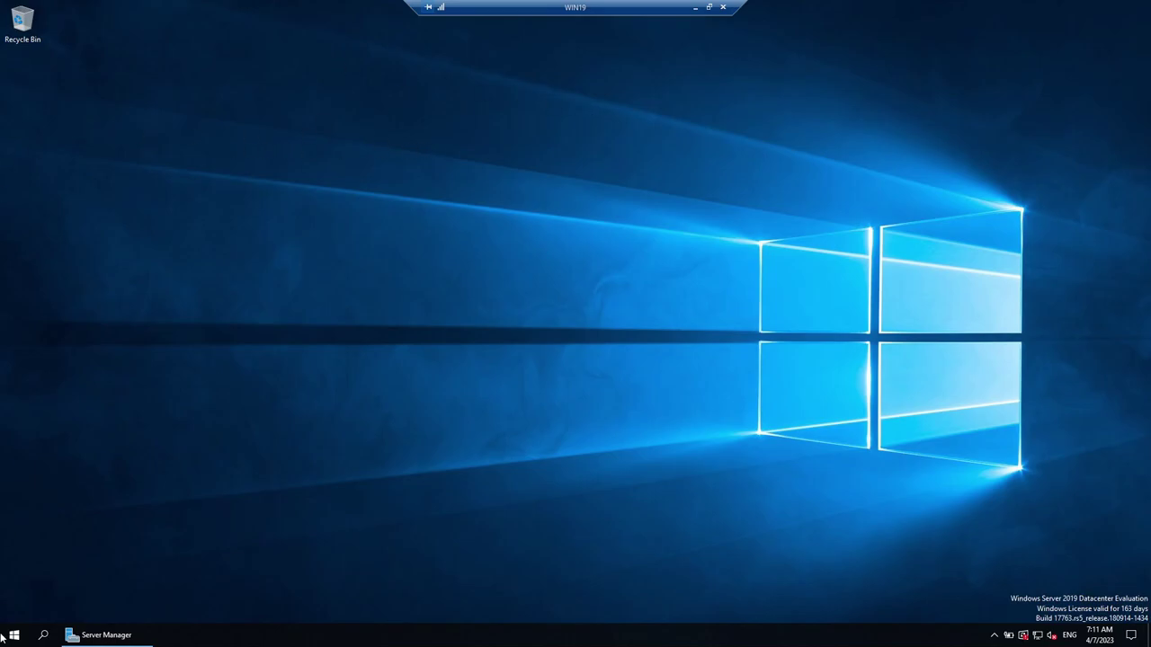
# Open File Explorer on the WIN19 server desktop.
pyautogui.click(396, 338)
pyautogui.press('super+e')
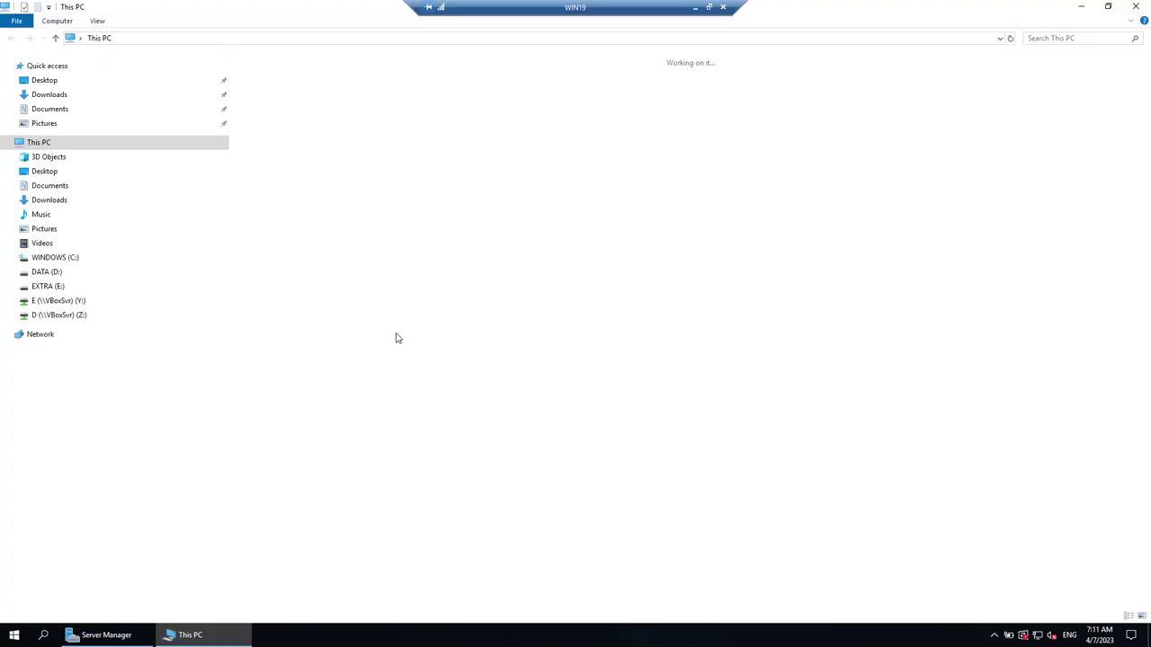
pyautogui.rightClick(25, 131)
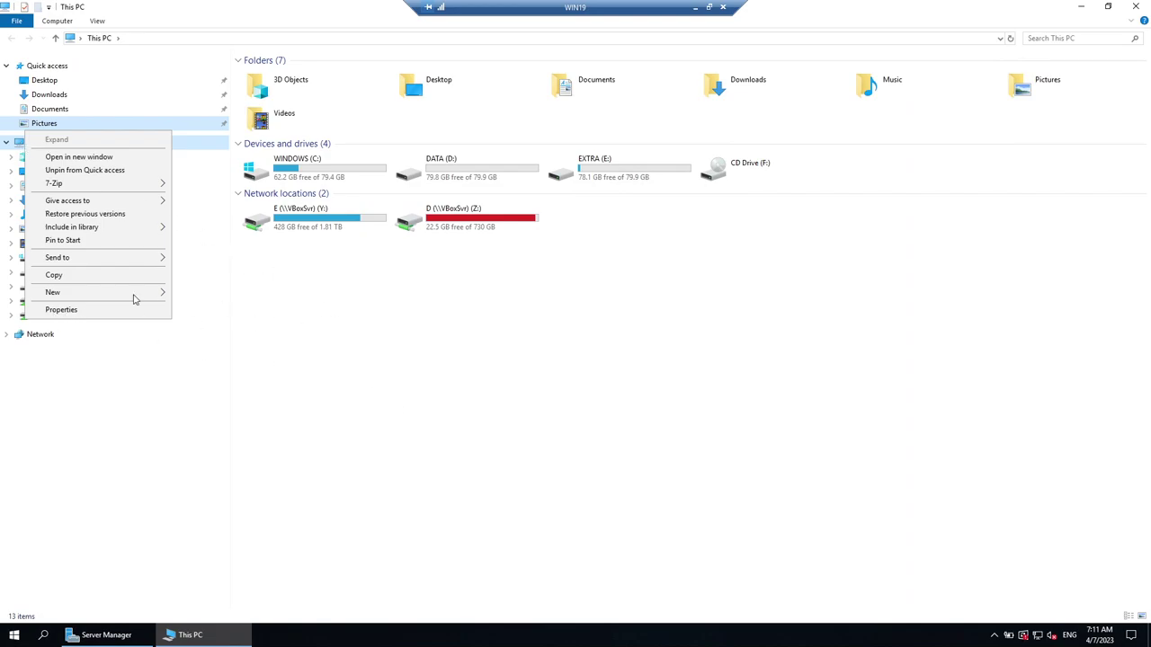
pyautogui.click(694, 9)
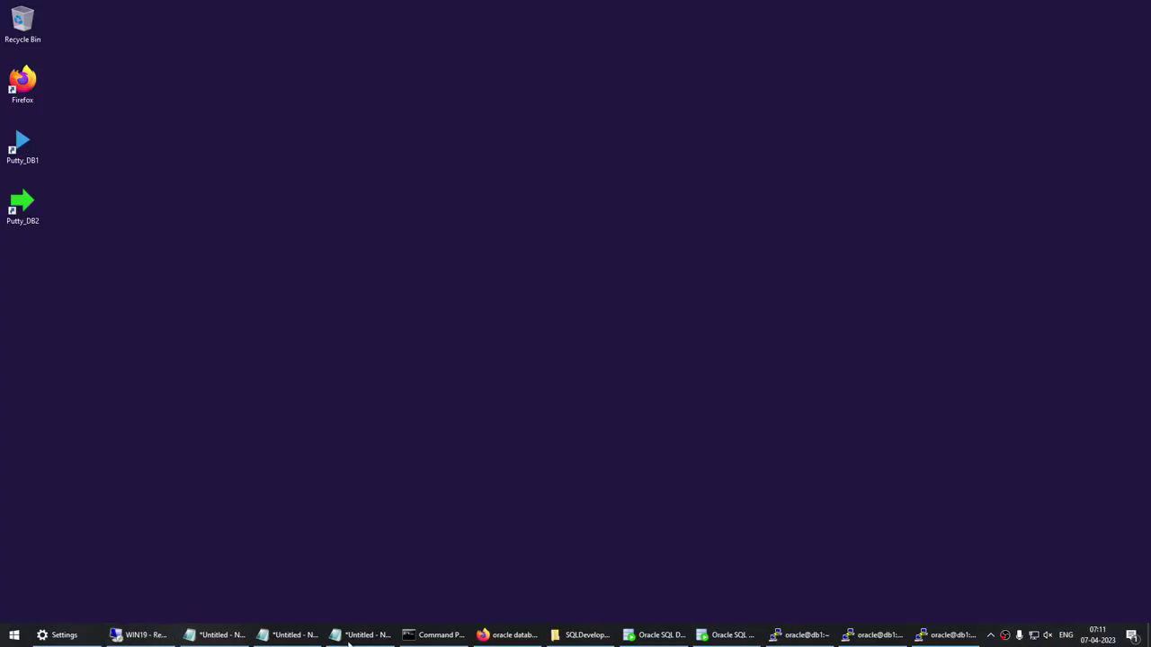
pyautogui.click(141, 634)
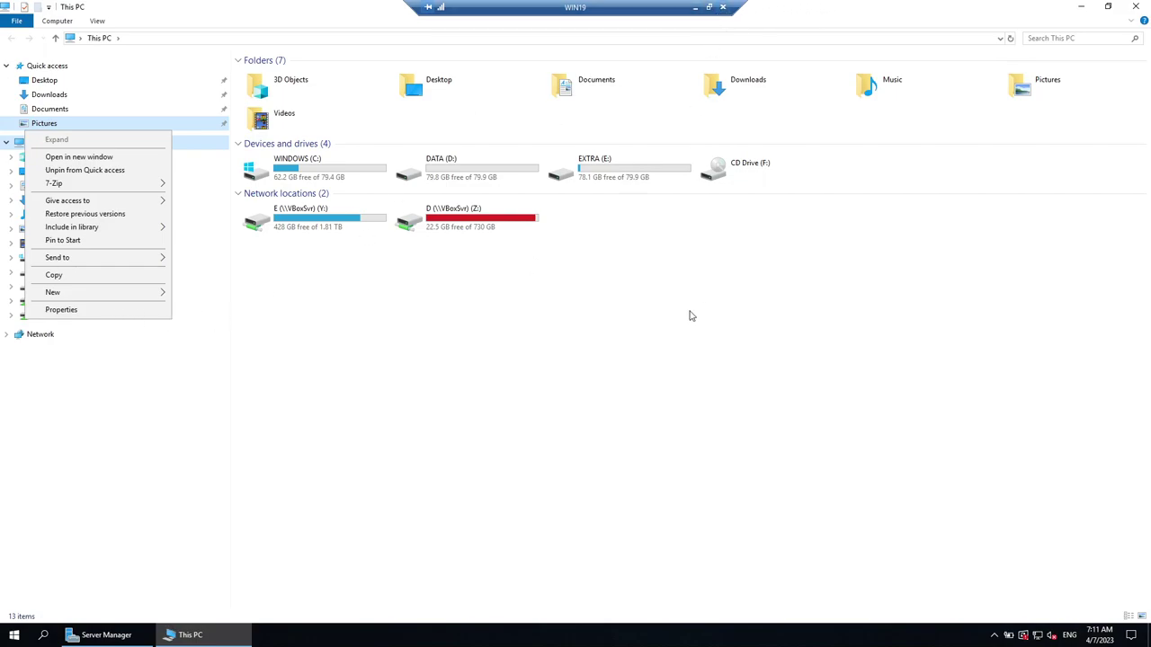
# Reopen the WIN19 session and show This PC's Properties: WIN19-DB1, Windows Server 2019.
pyautogui.click(723, 7)
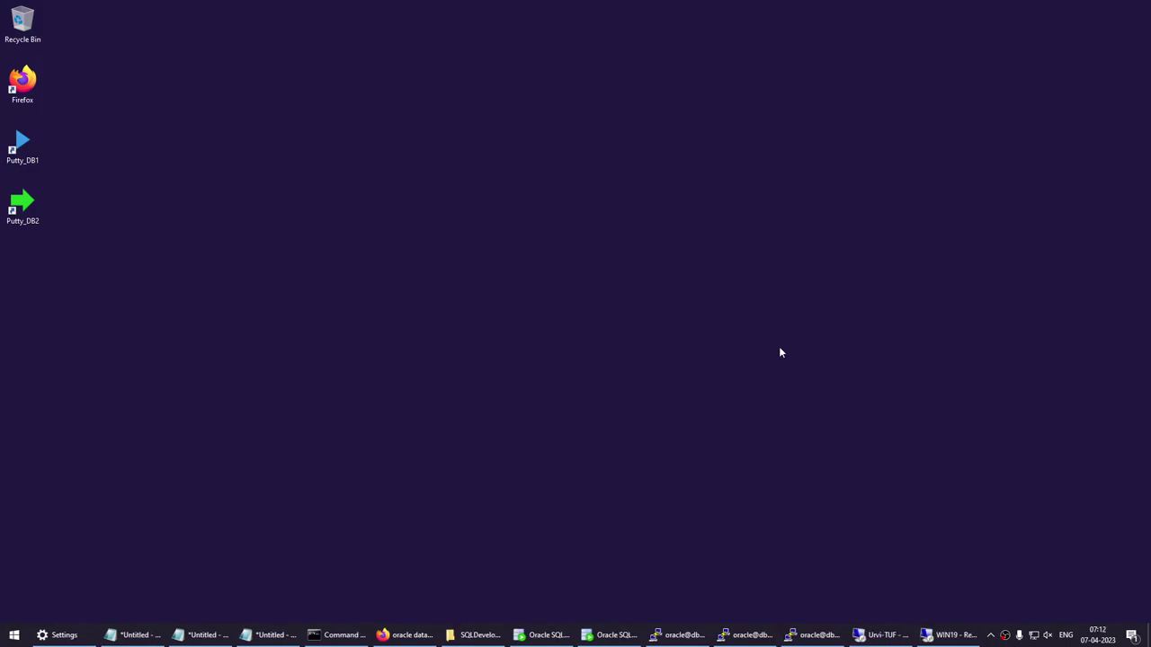
pyautogui.moveTo(873, 633)
pyautogui.click(946, 635)
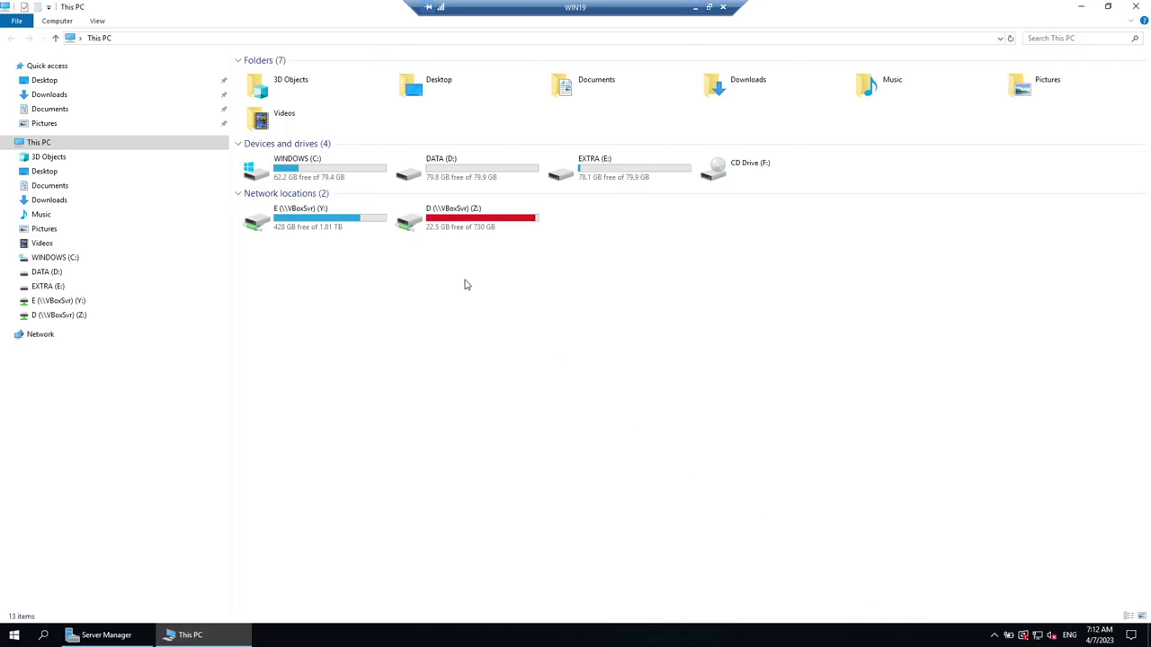
pyautogui.rightClick(38, 144)
pyautogui.click(74, 300)
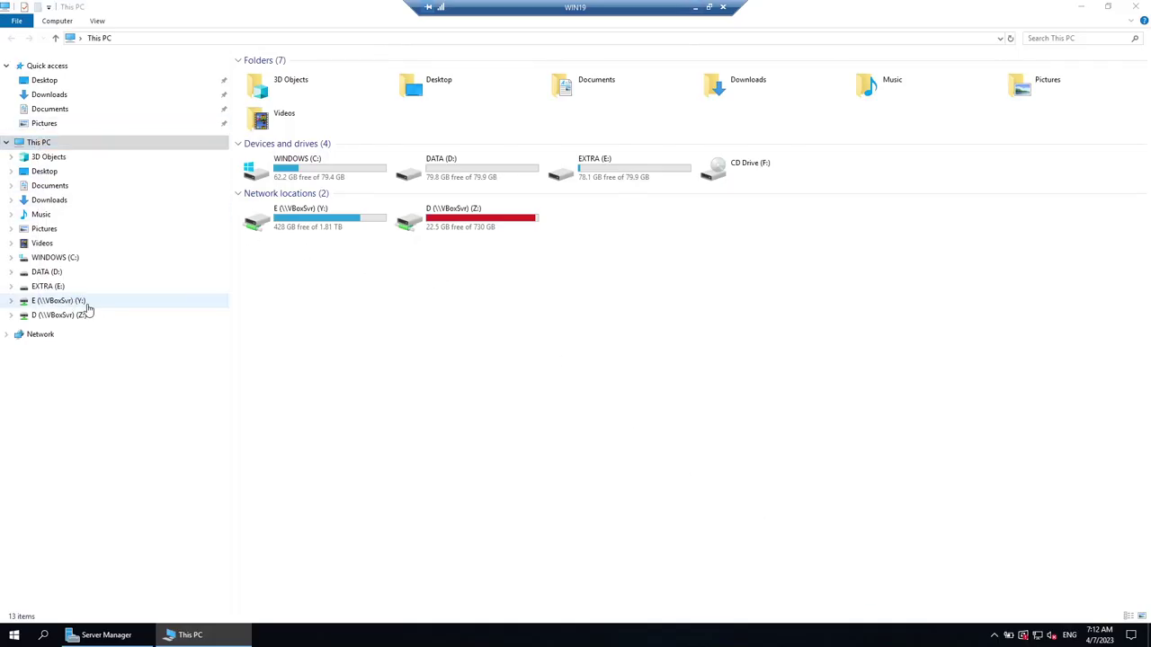
pyautogui.click(1083, 9)
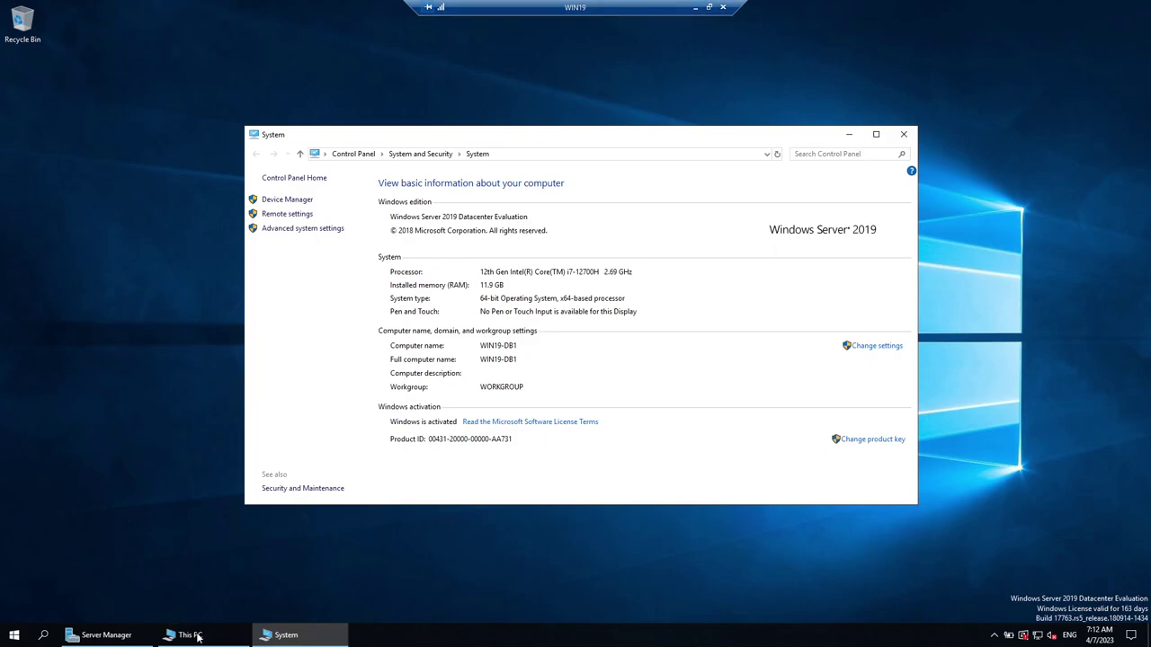
# Minimize the WIN19 remote session, reposition its window, and restore it to full screen.
pyautogui.click(693, 8)
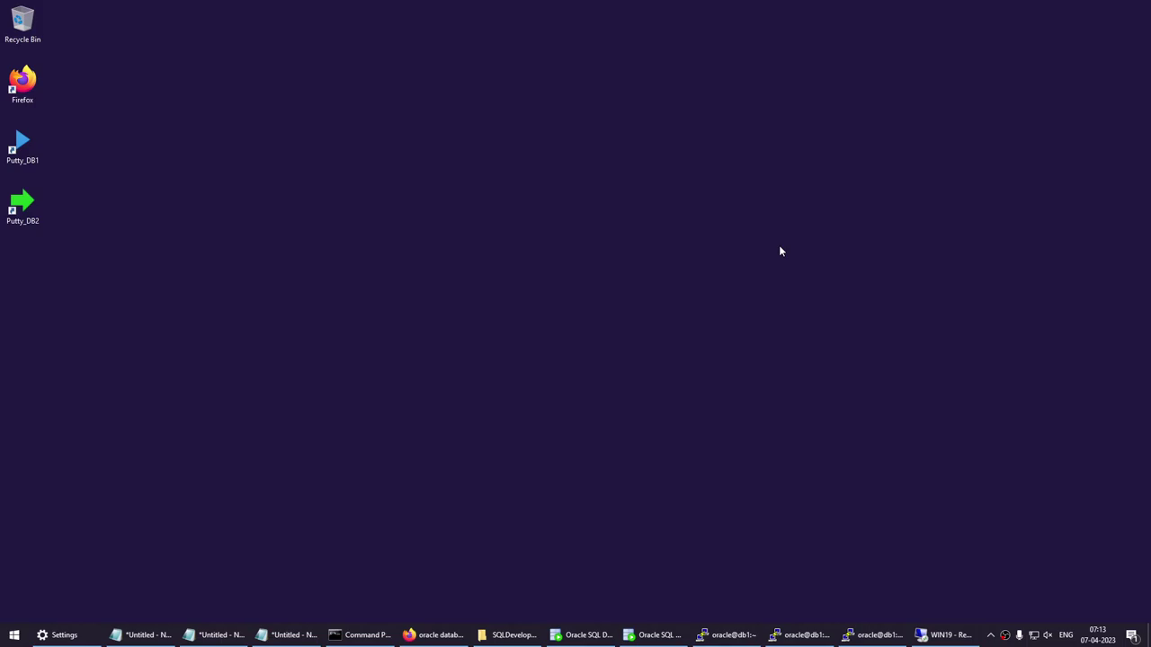
pyautogui.moveTo(509, 634)
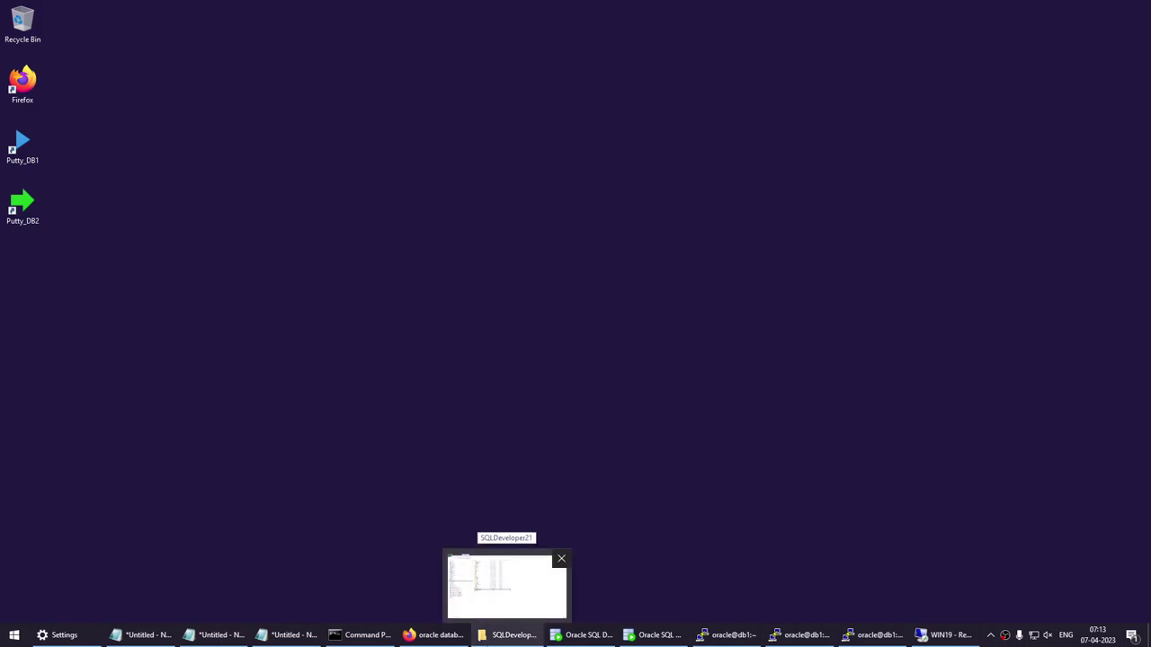
pyautogui.click(946, 635)
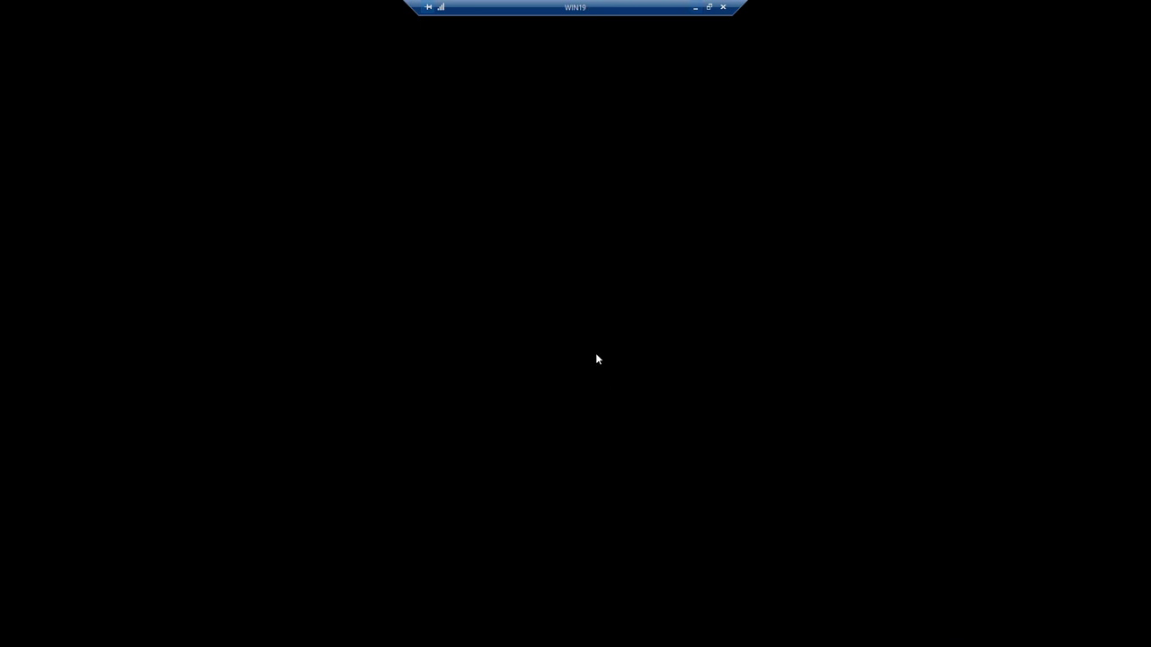
pyautogui.click(710, 7)
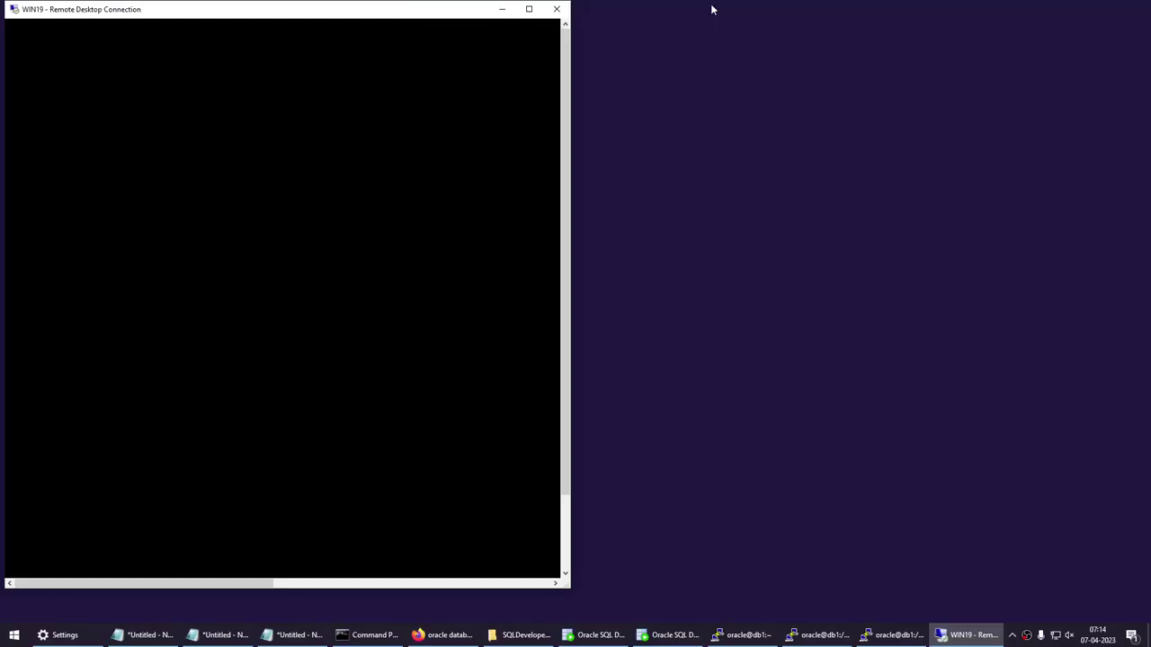
pyautogui.moveTo(427, 10); pyautogui.dragTo(484, 37)
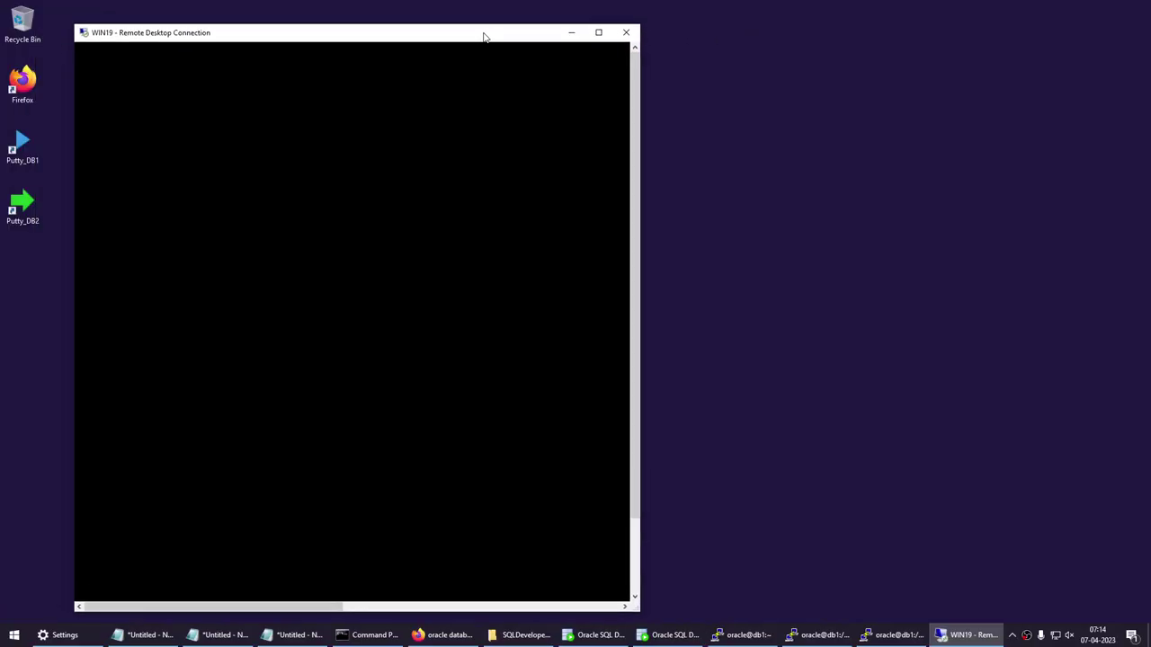
pyautogui.click(854, 167)
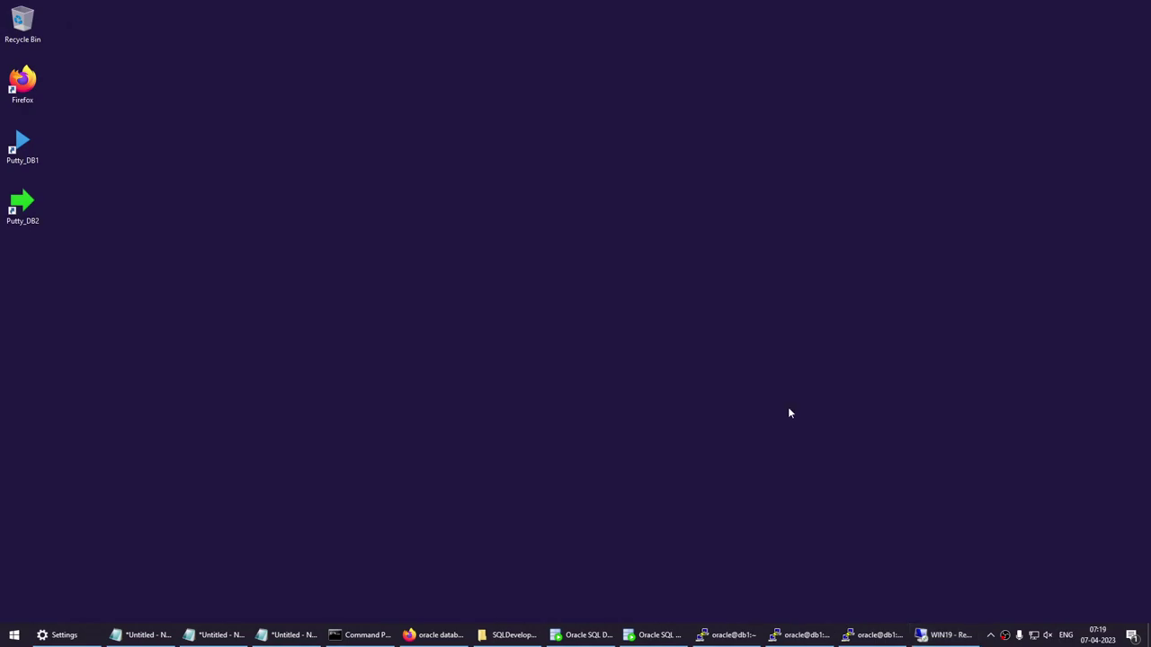
pyautogui.click(944, 635)
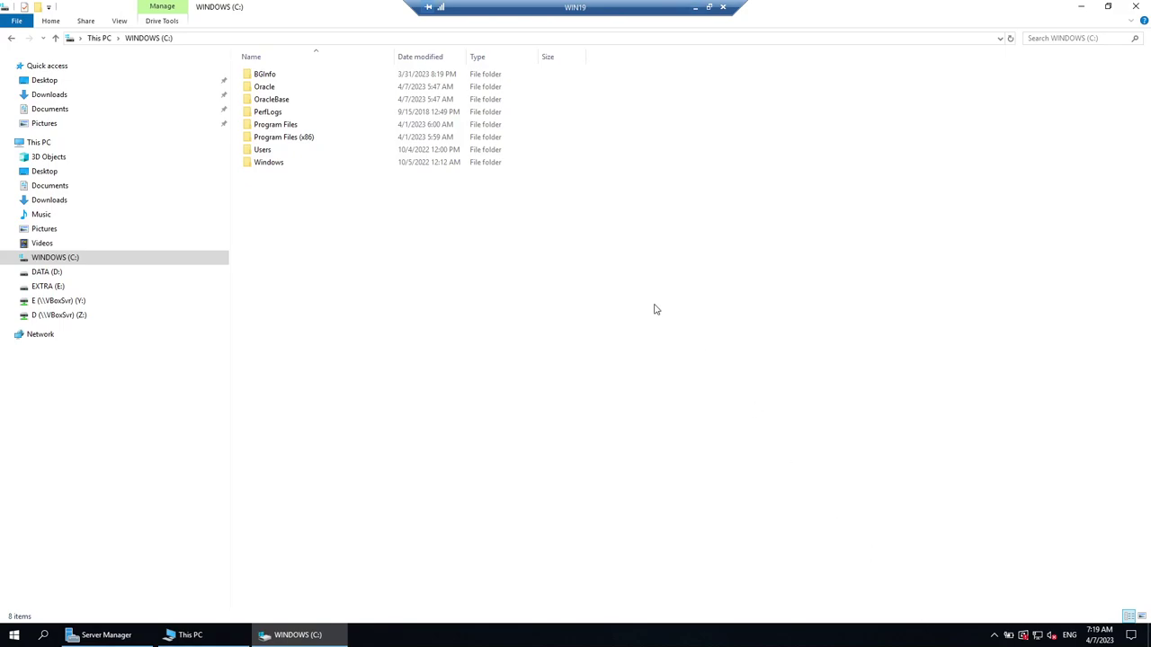
# Browse the EXTRA (E:), DATA (D:) and WINDOWS (C:) drives in File Explorer.
pyautogui.click(56, 286)
pyautogui.click(48, 272)
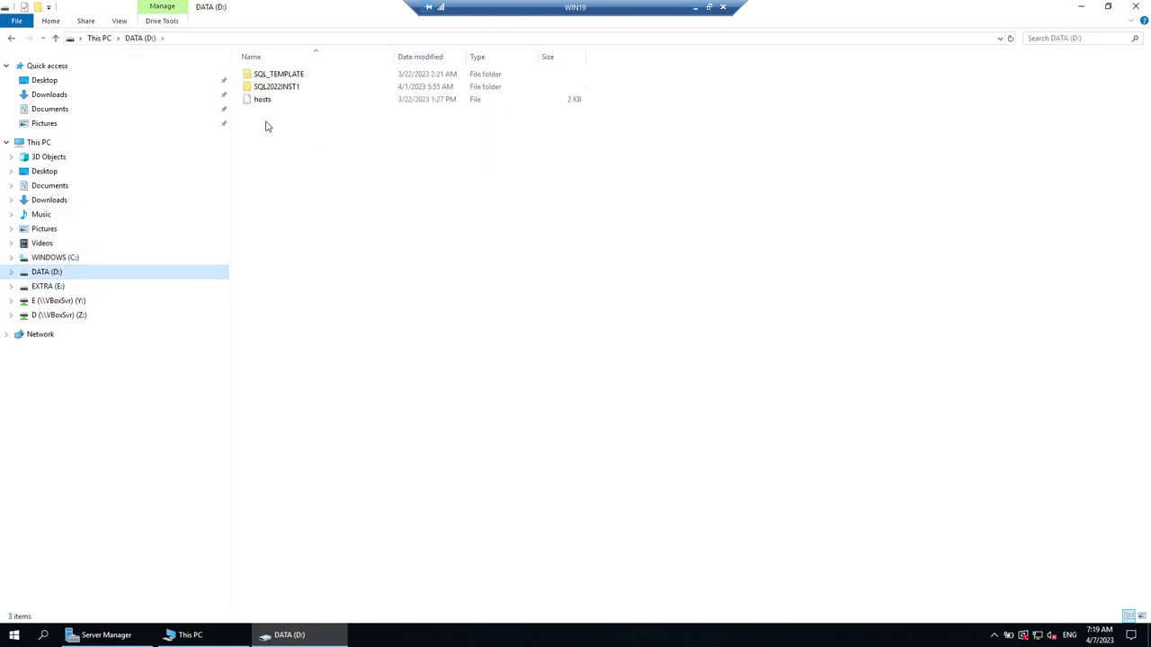
pyautogui.click(70, 258)
pyautogui.click(1079, 9)
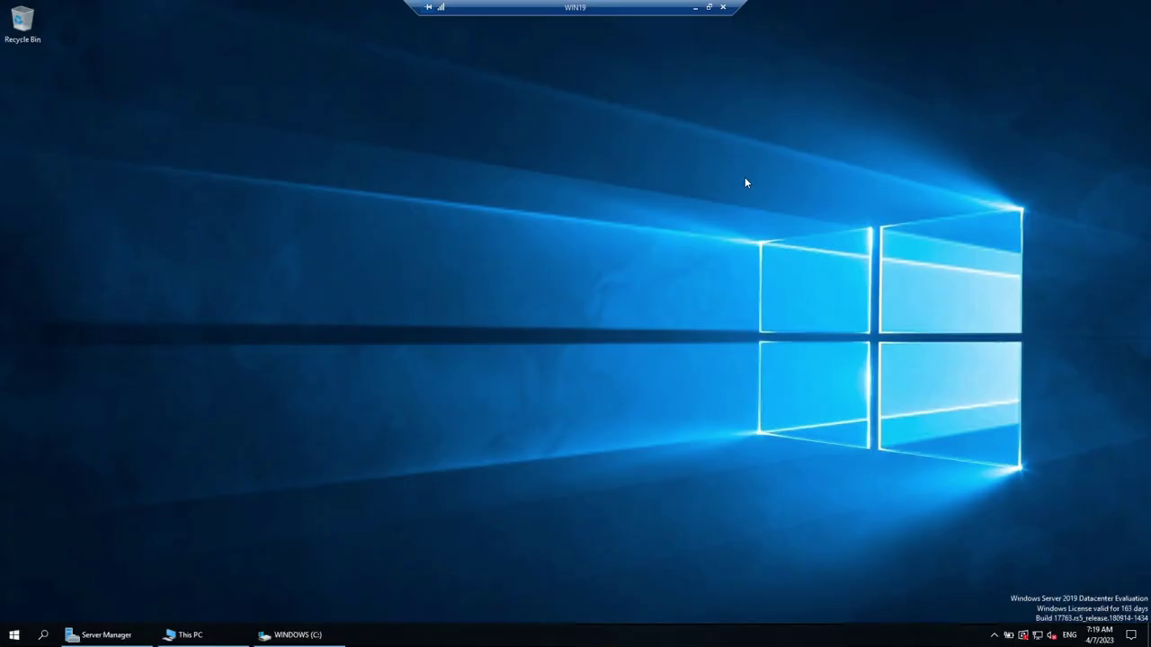
# View This PC's system properties, then open the WINDOWS (C:) drive and minimize the session.
pyautogui.press('super+e')
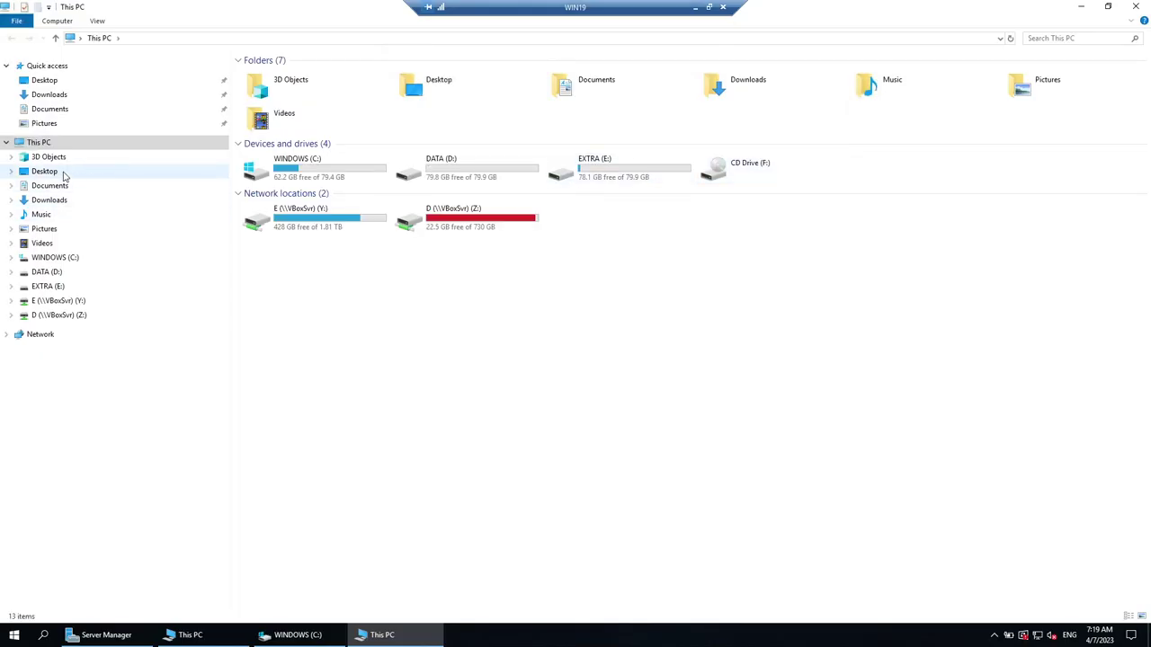
pyautogui.rightClick(46, 149)
pyautogui.click(86, 300)
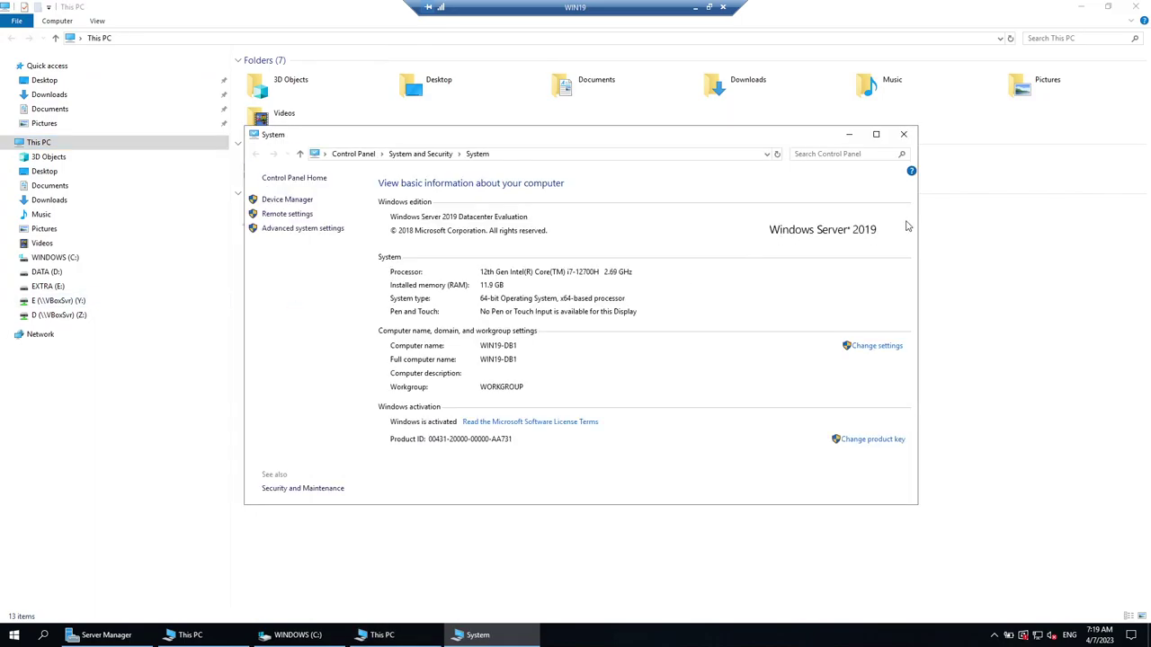
pyautogui.click(903, 135)
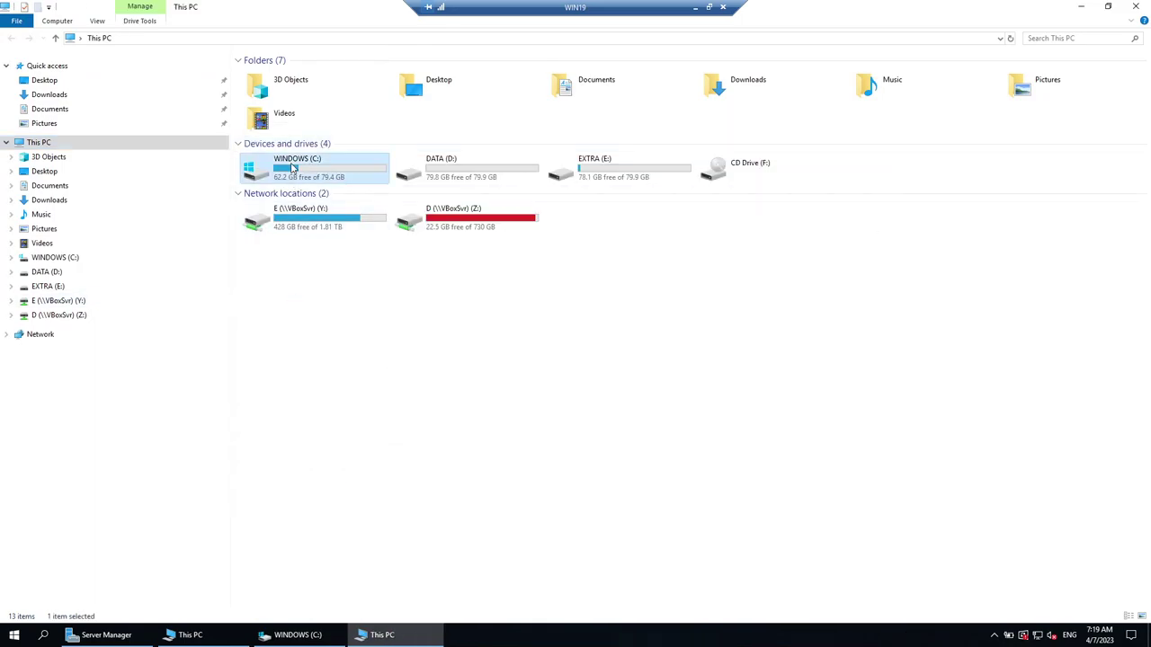
pyautogui.doubleClick(323, 169)
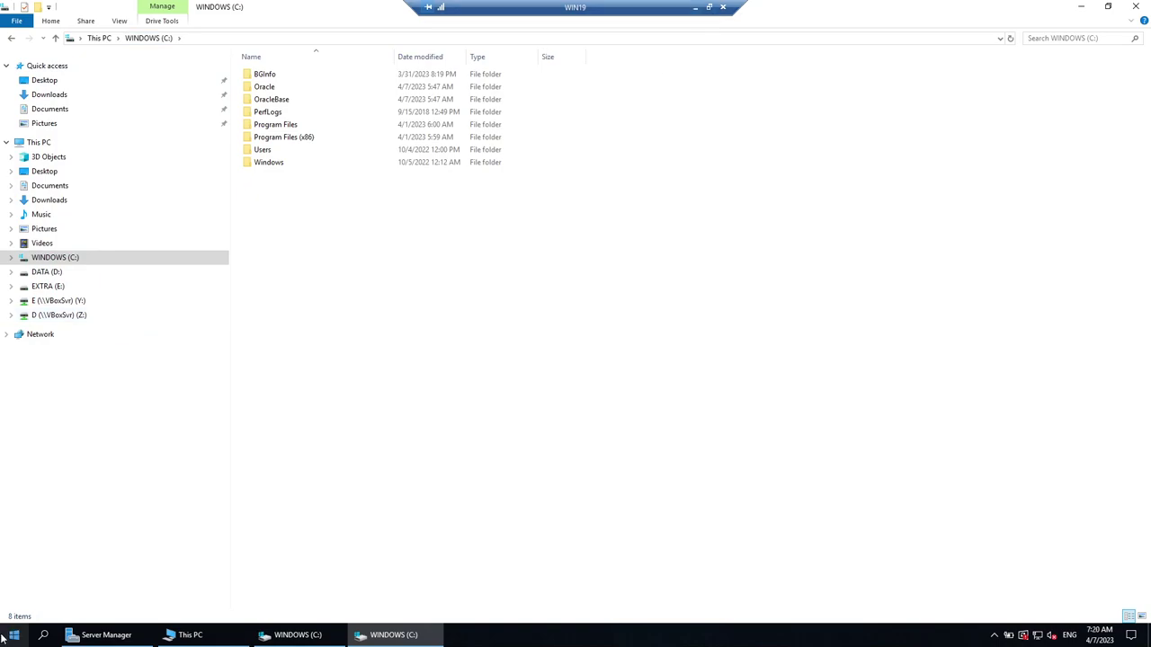
pyautogui.click(694, 6)
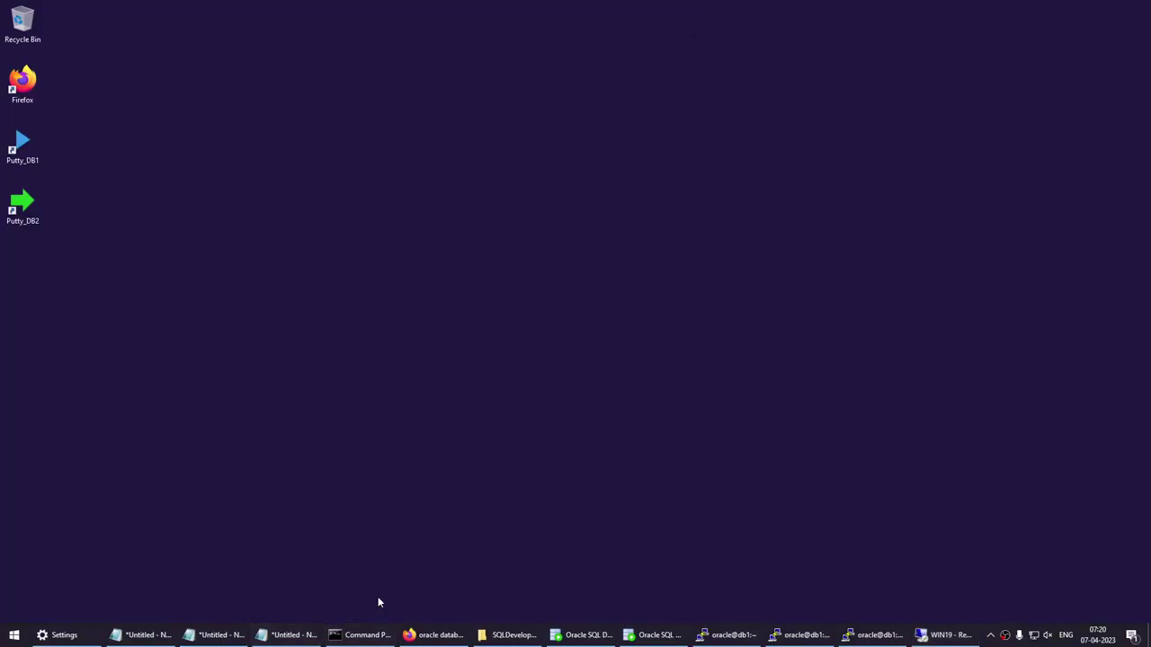
# Note 'tnsnames.ora' and 'transport name' on two lines in Notepad.
pyautogui.click(286, 636)
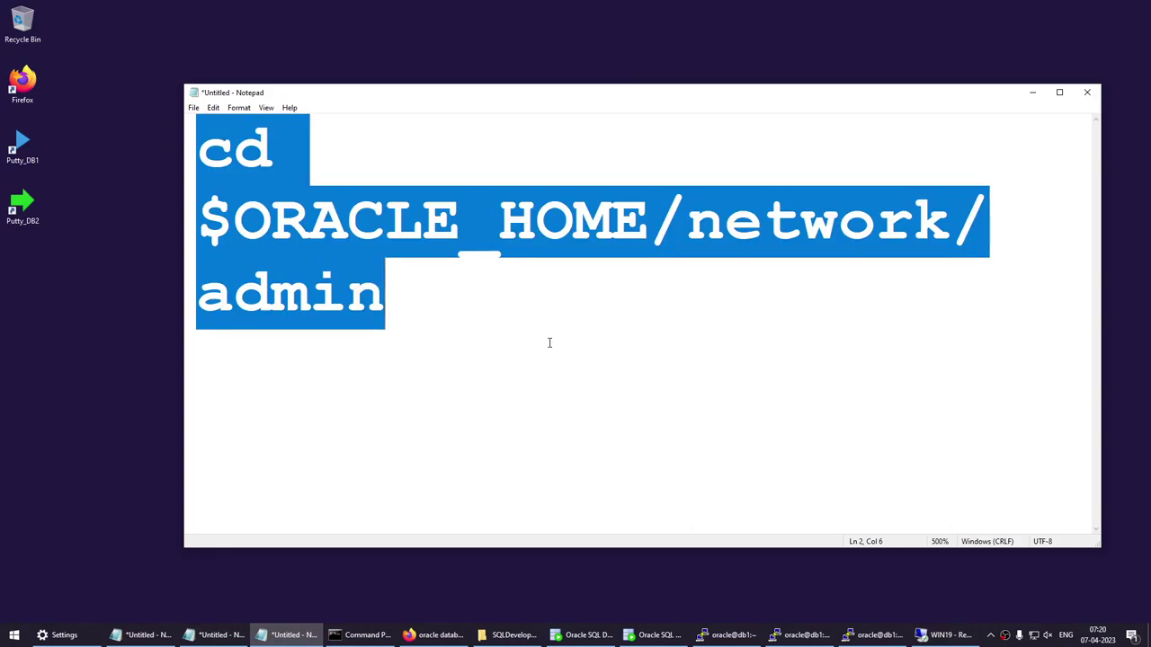
pyautogui.write('tnsnames')
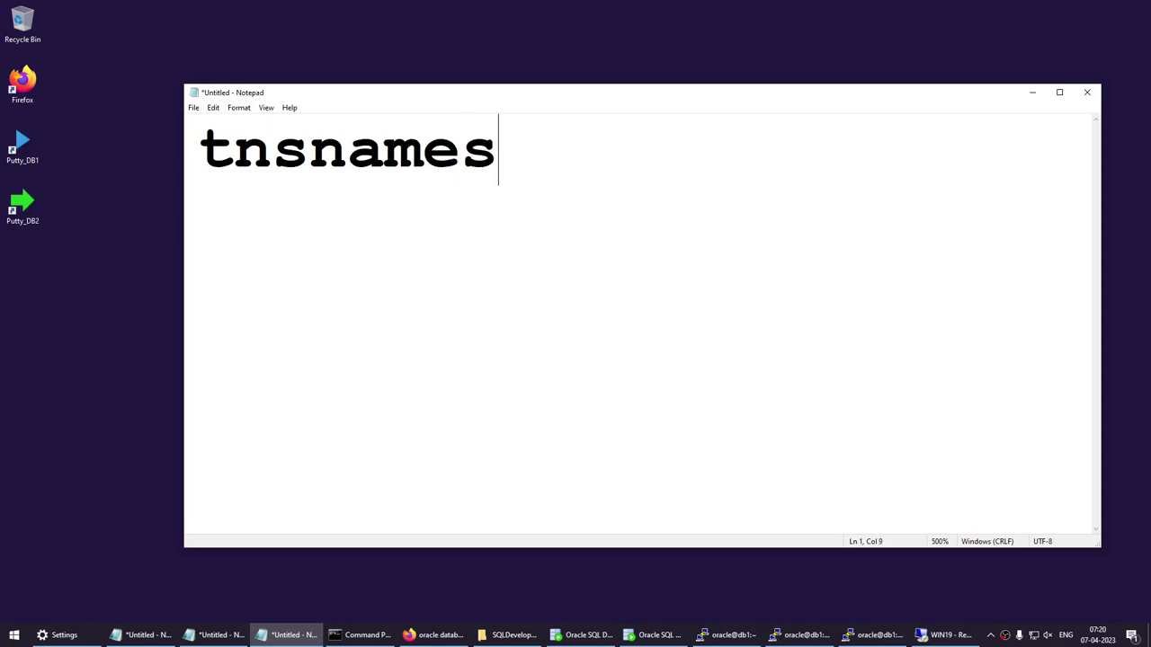
pyautogui.write('.ora')
pyautogui.press('Return')
pyautogui.press('Return')
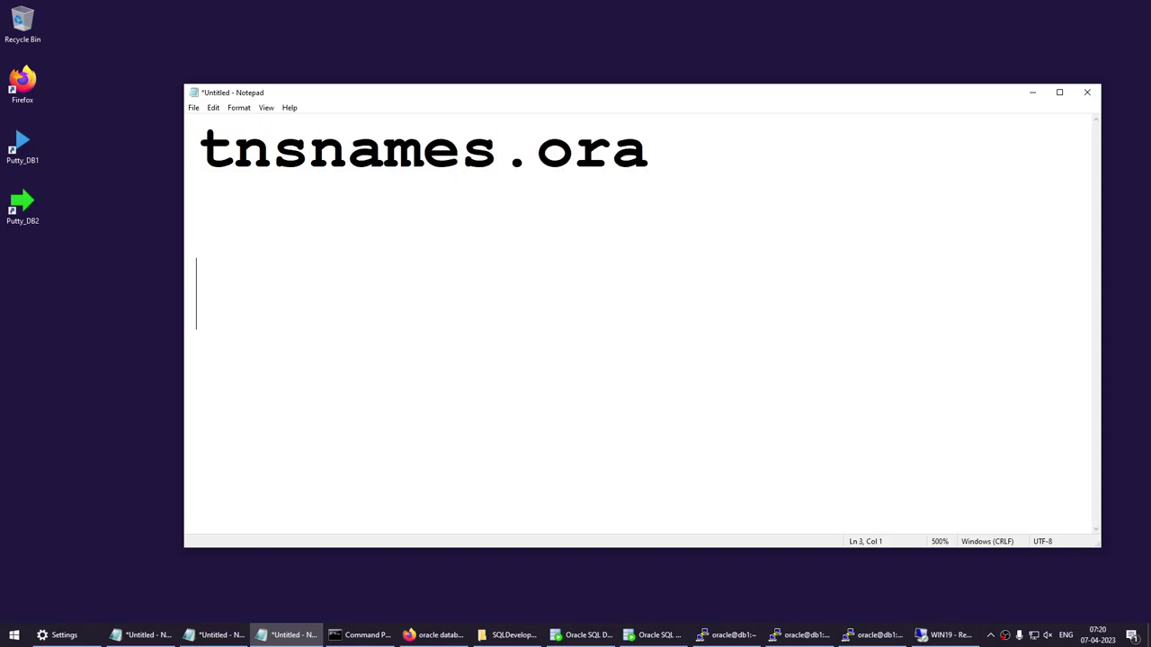
pyautogui.write('t')
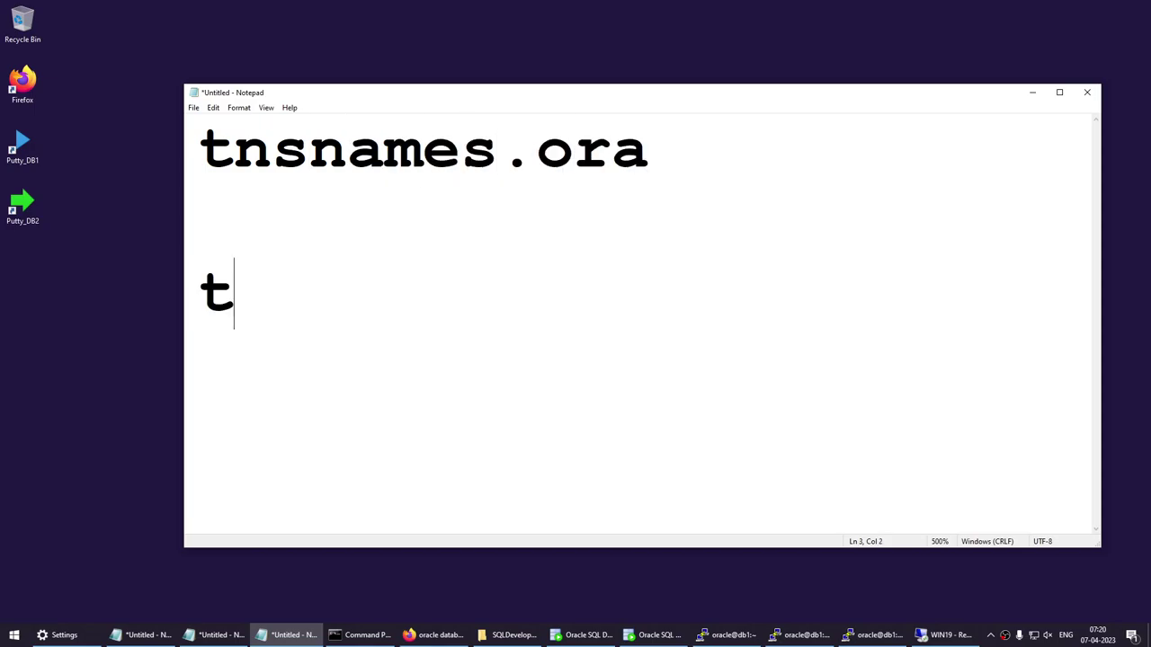
pyautogui.write('rans')
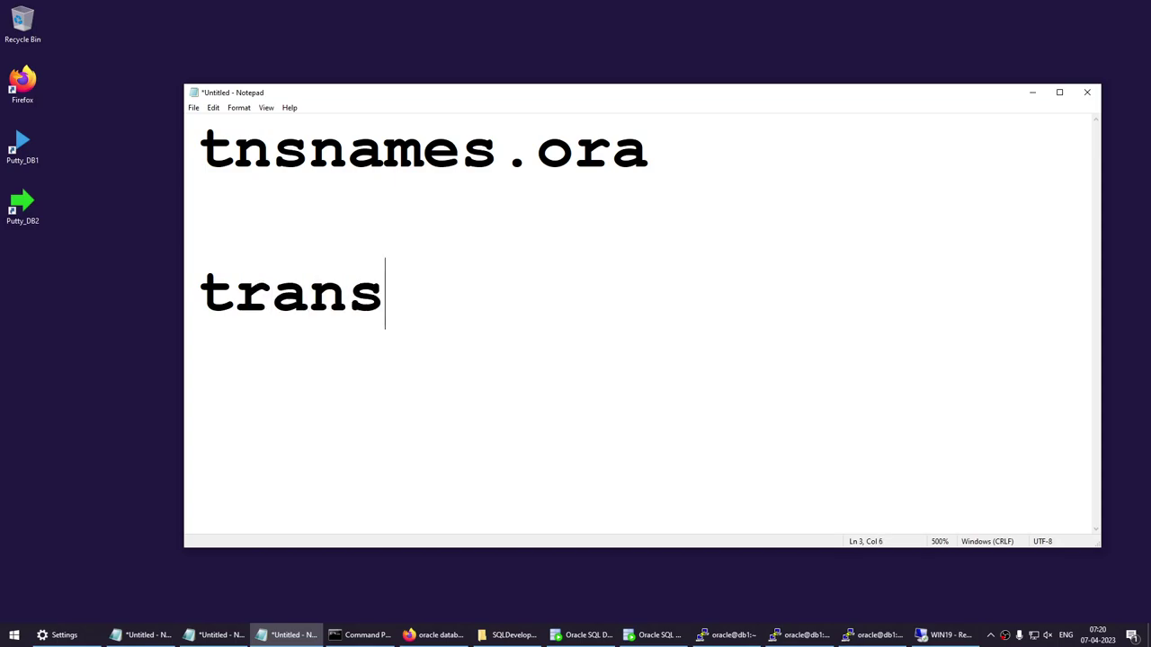
pyautogui.write('port name')
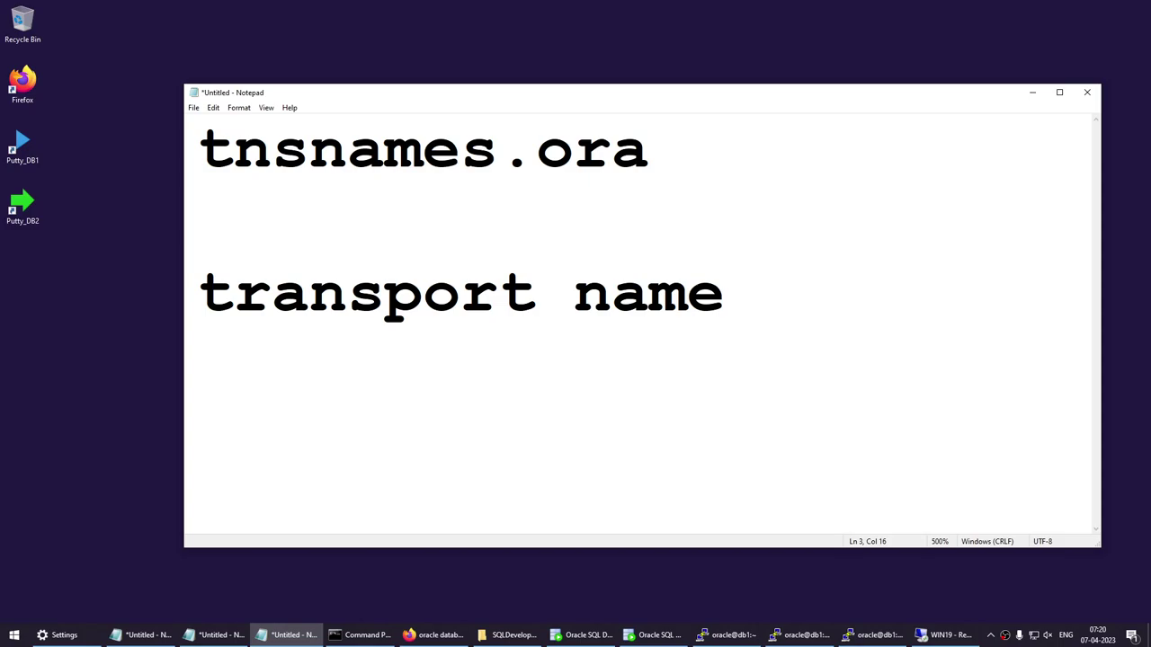
# Replace the note with three lines: which database, where hostname, port.
pyautogui.hotkey('ctrl', 'a')
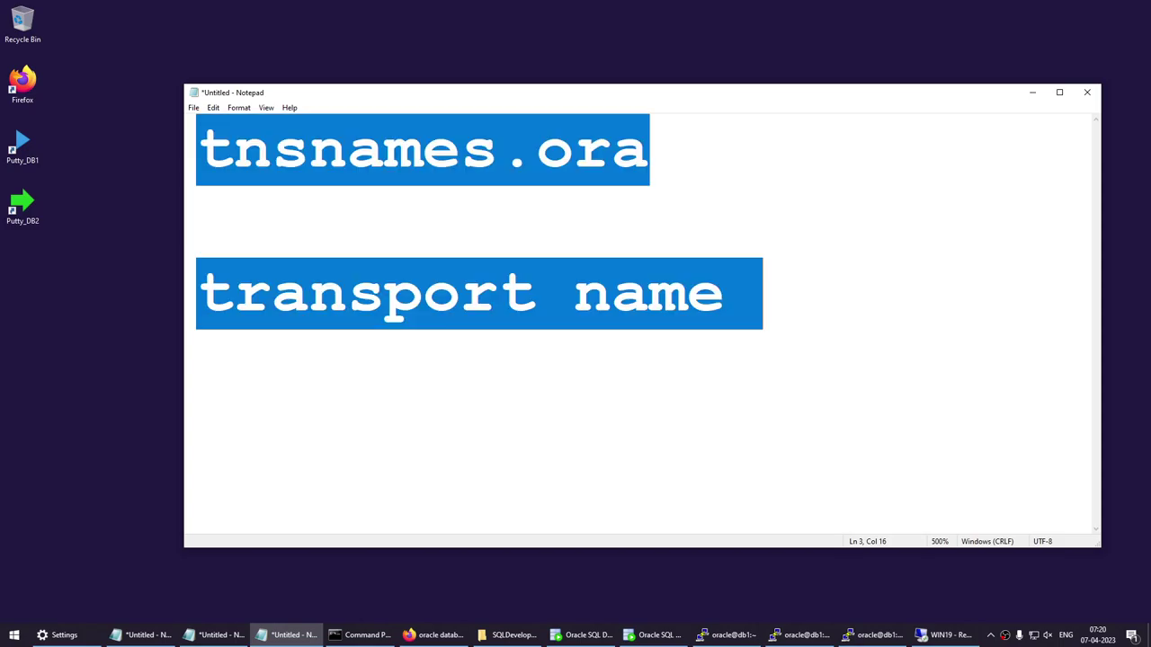
pyautogui.write('which database')
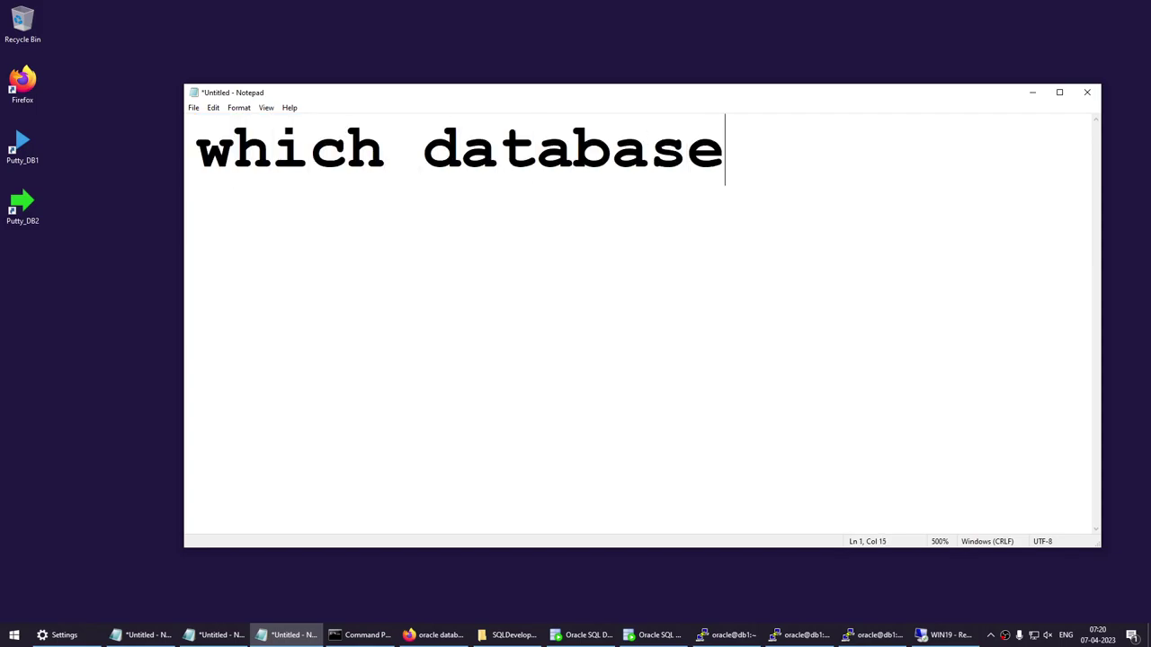
pyautogui.press('Return')
pyautogui.write('w')
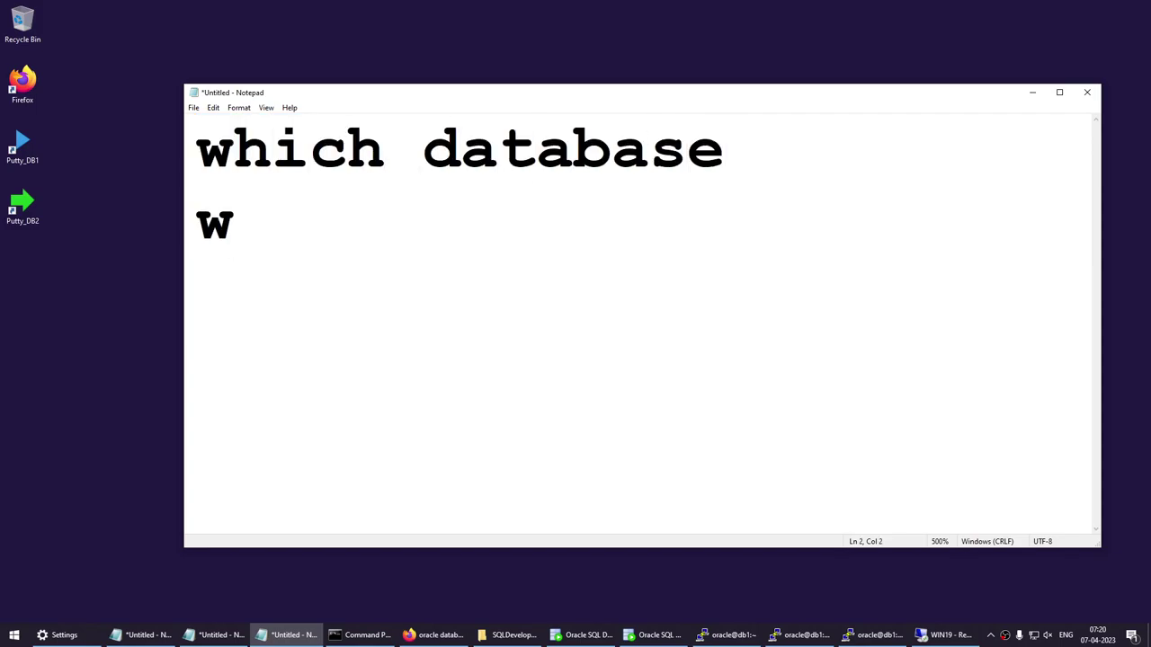
pyautogui.write('here h')
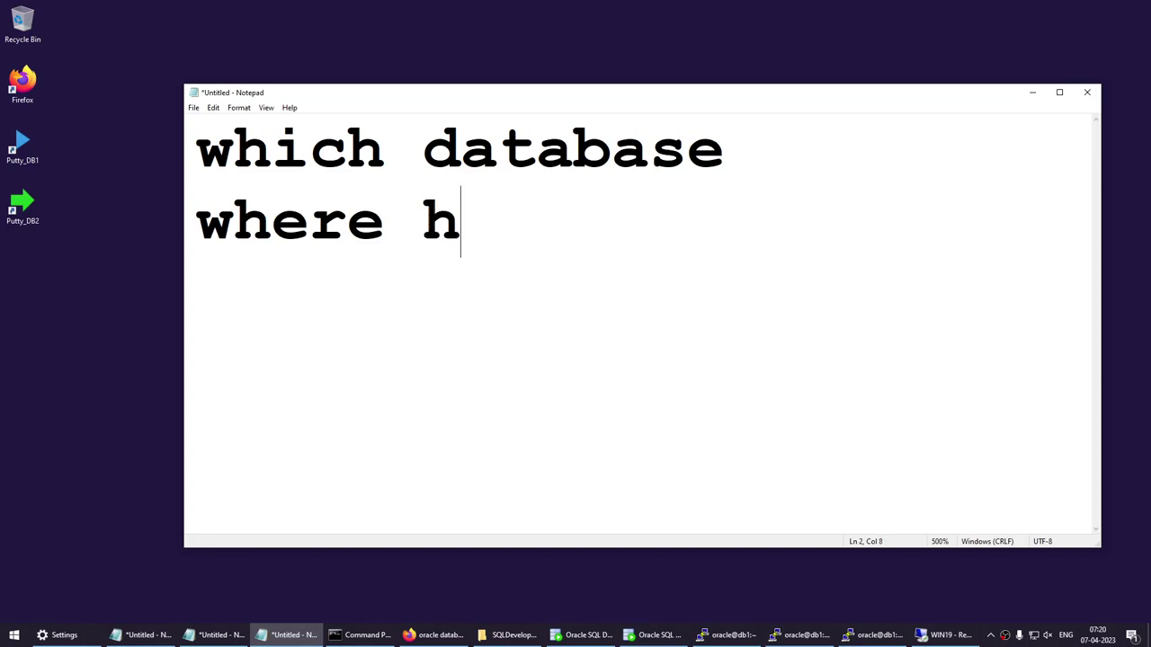
pyautogui.write('ostname')
pyautogui.press('Return')
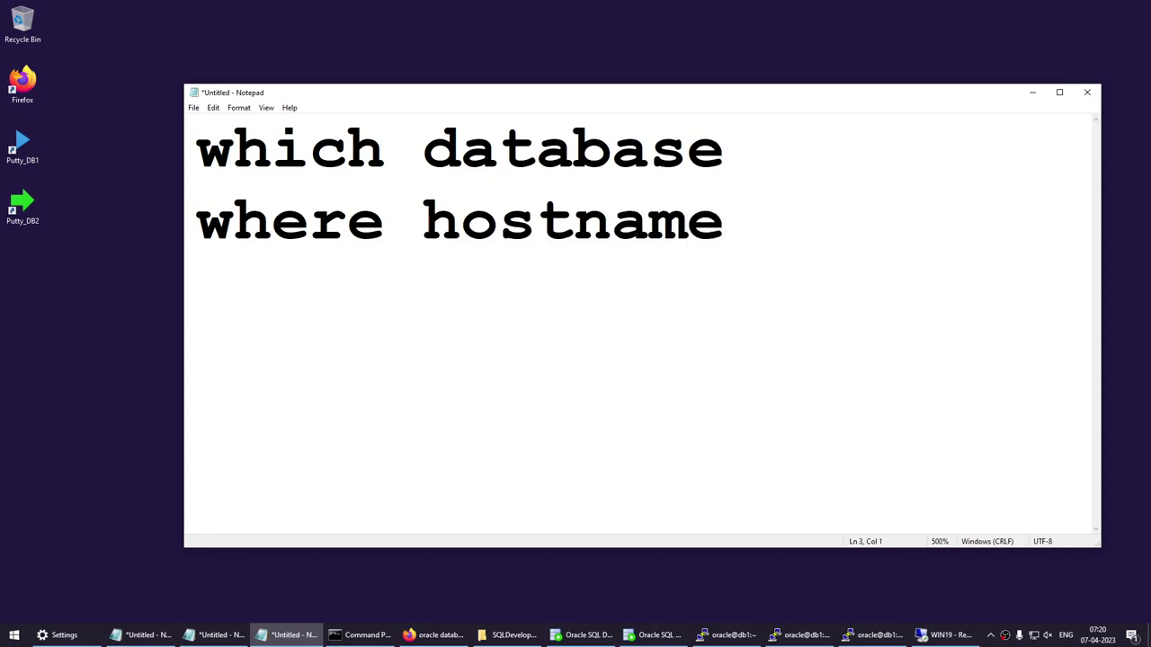
pyautogui.write('port')
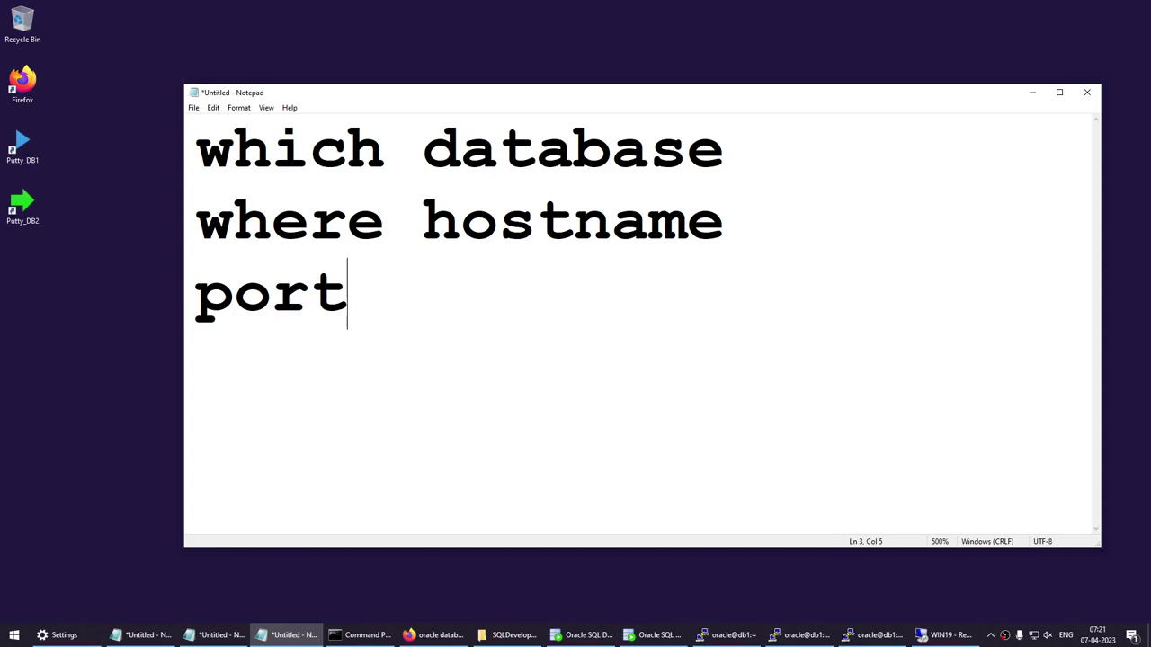
pyautogui.click(944, 635)
pyautogui.click(562, 267)
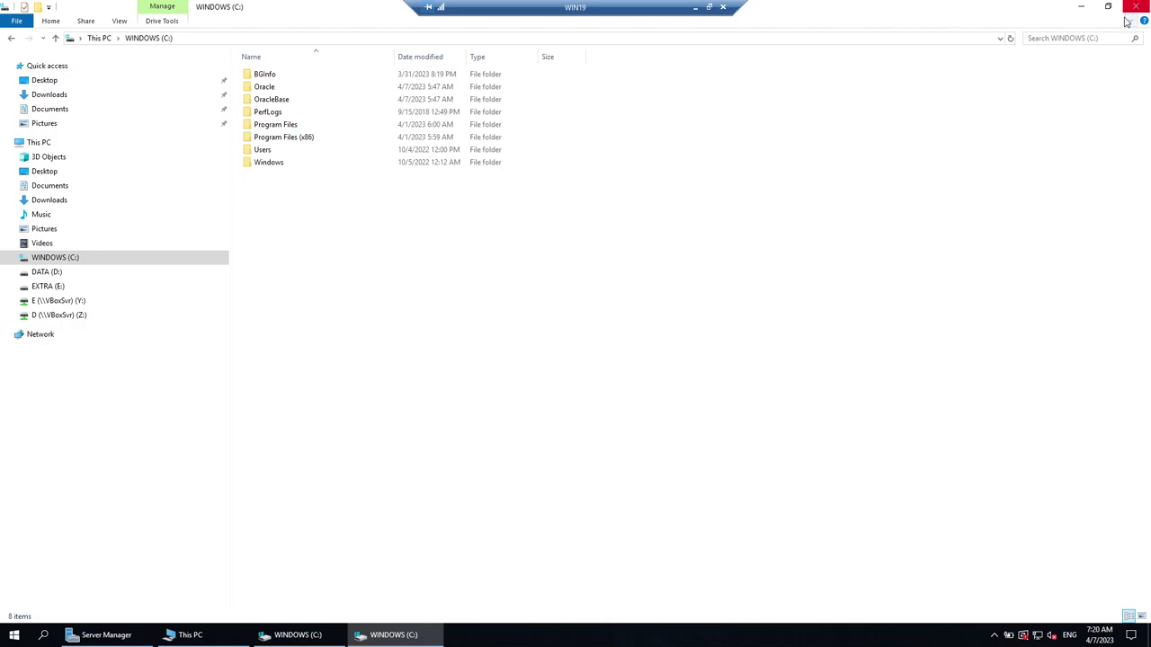
# Navigate to C:\Oracle\network\admin and select tnsnames.ora.
pyautogui.click(267, 90)
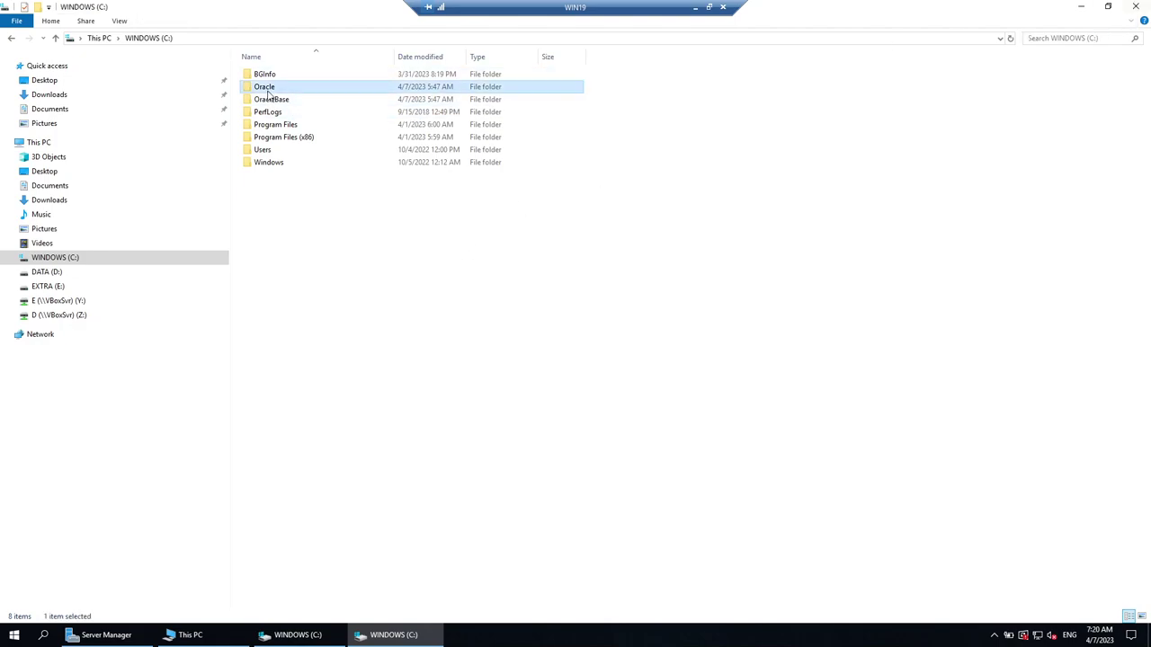
pyautogui.doubleClick(267, 93)
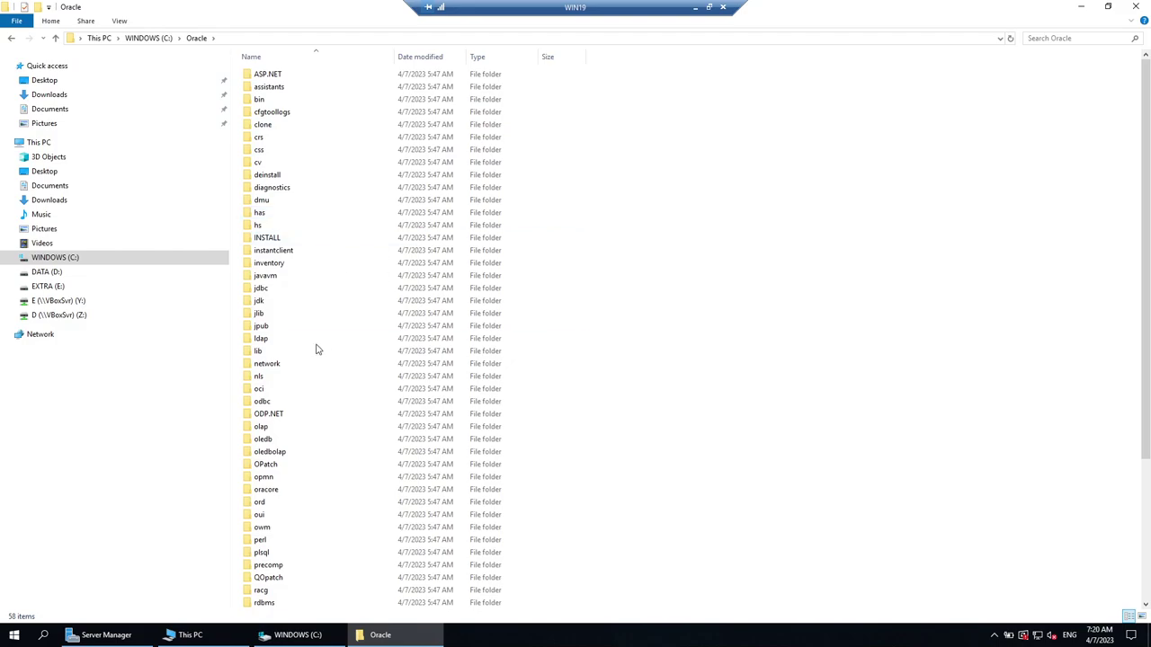
pyautogui.doubleClick(286, 370)
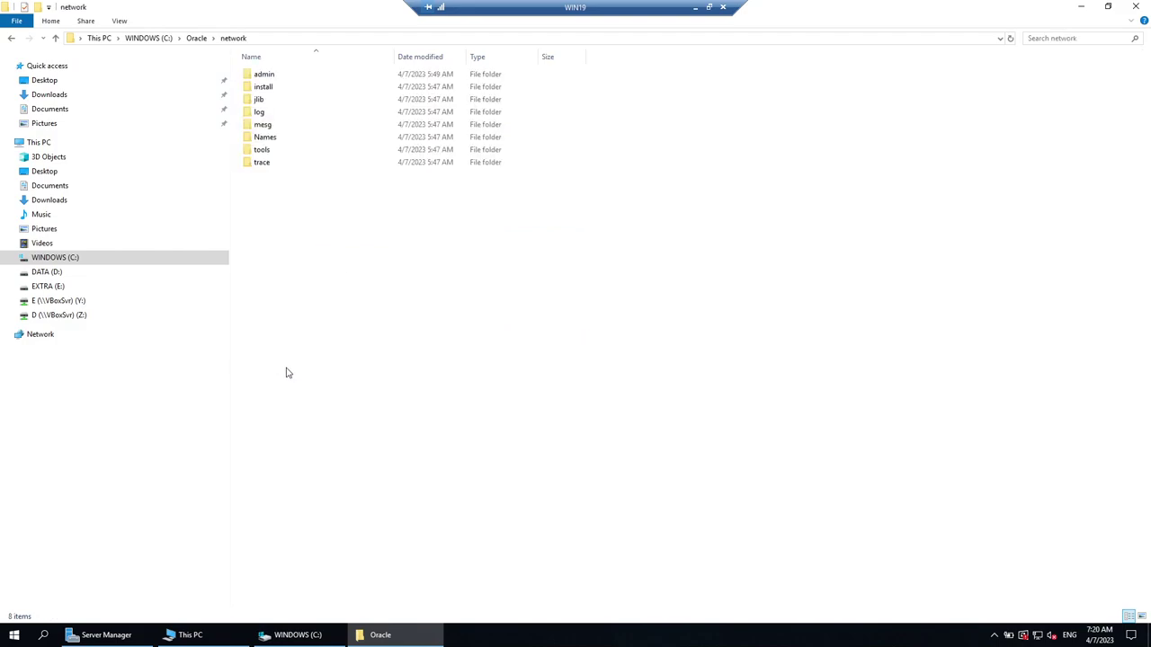
pyautogui.click(266, 76)
pyautogui.doubleClick(266, 76)
pyautogui.click(282, 114)
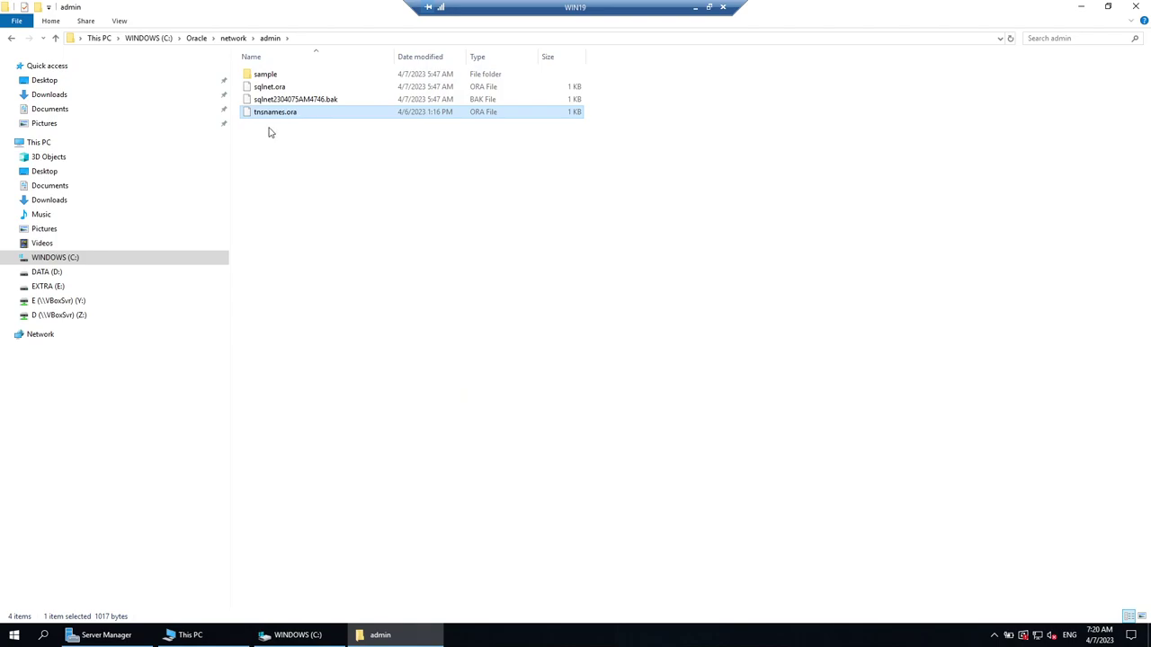
# Paste tnsnames.ora onto the desktop and start opening it with an app chooser.
pyautogui.click(1082, 9)
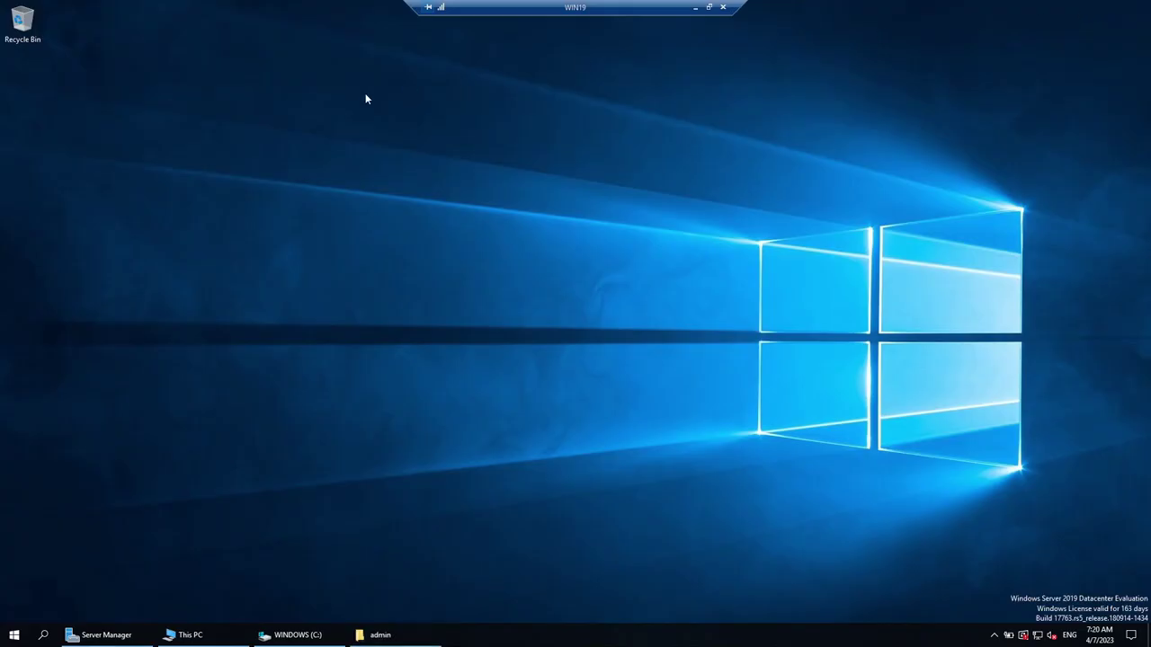
pyautogui.hotkey('ctrl', 'v')
pyautogui.moveTo(18, 105); pyautogui.dragTo(554, 240)
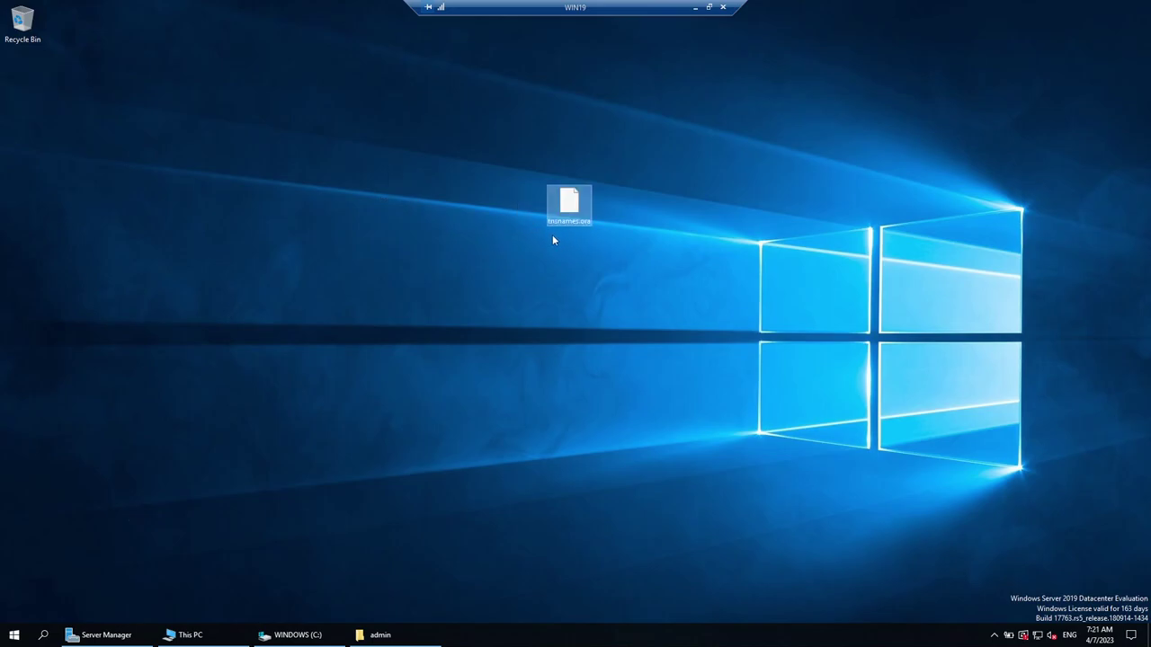
pyautogui.rightClick(564, 223)
pyautogui.click(603, 226)
pyautogui.click(531, 230)
# Open tnsnames.ora in Notepad and delete the entries ORACLR_CONNECTION_DATA through ORA11.
pyautogui.click(532, 270)
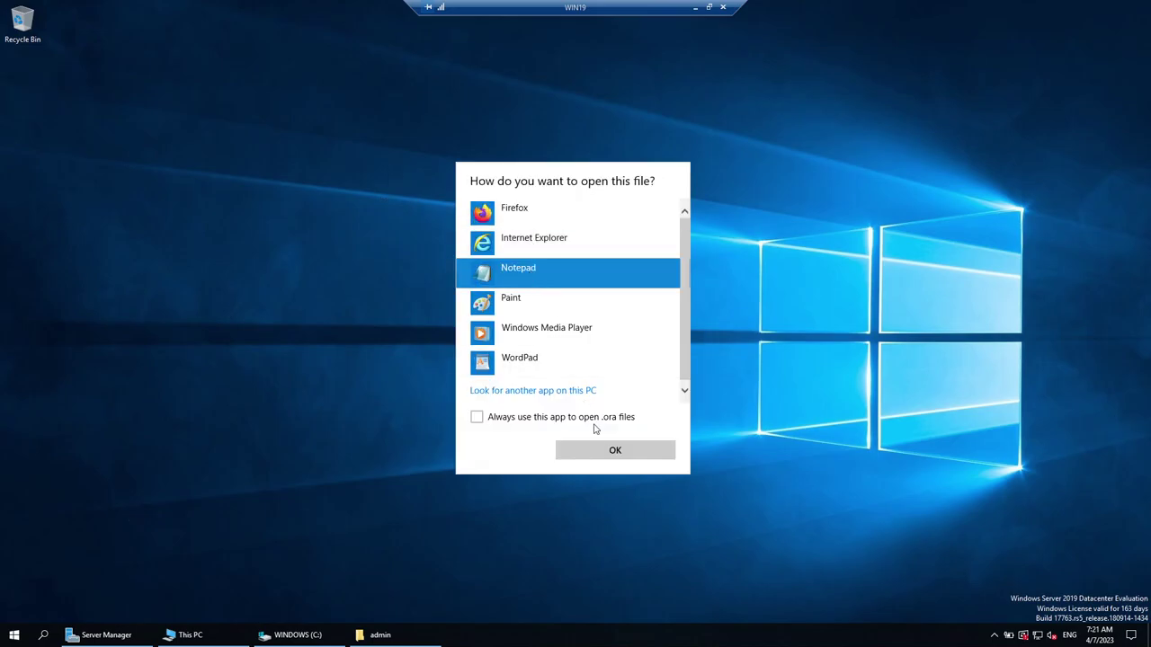
pyautogui.click(606, 452)
pyautogui.doubleClick(392, 87)
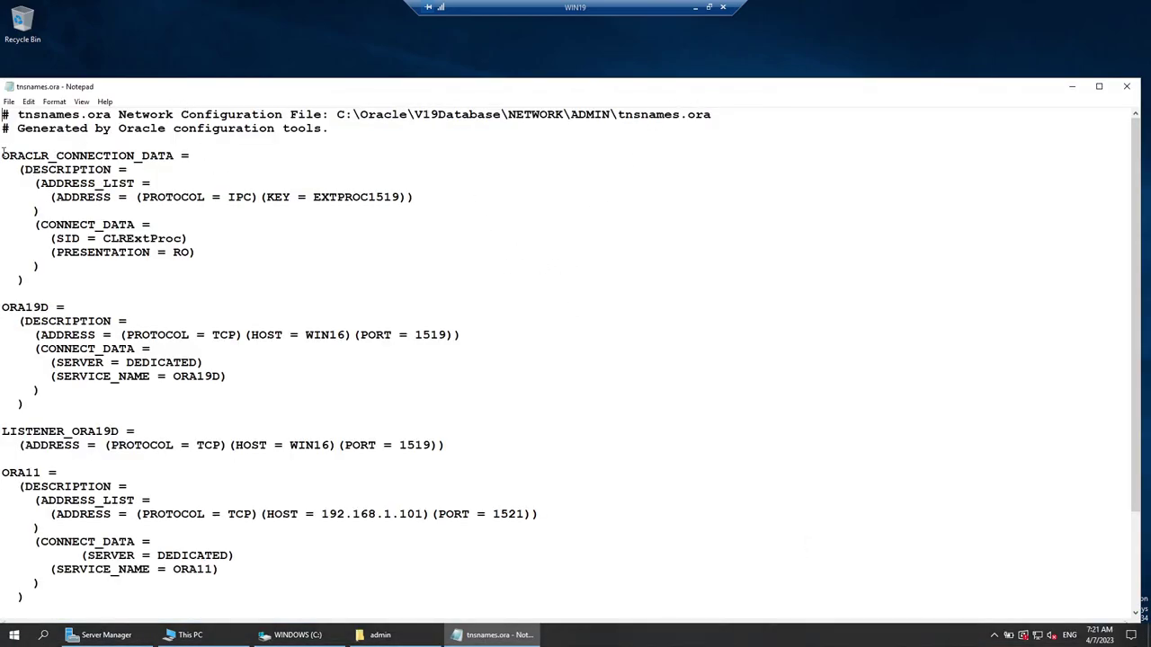
pyautogui.moveTo(3, 151); pyautogui.dragTo(342, 492)
pyautogui.press('Delete')
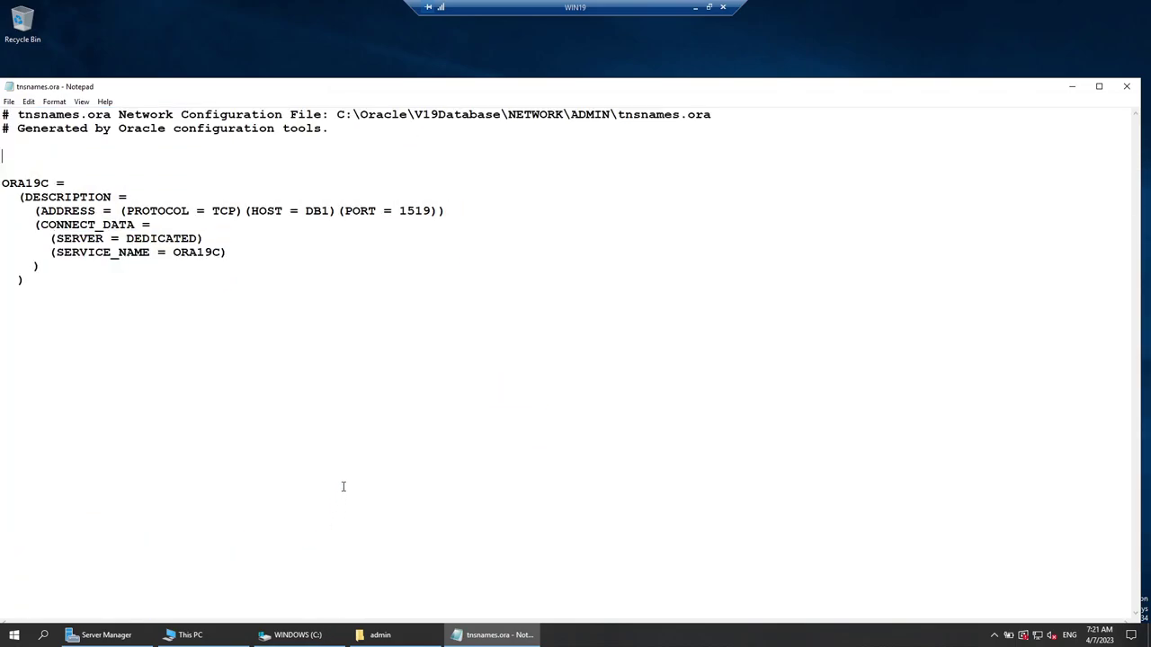
pyautogui.press('Delete')
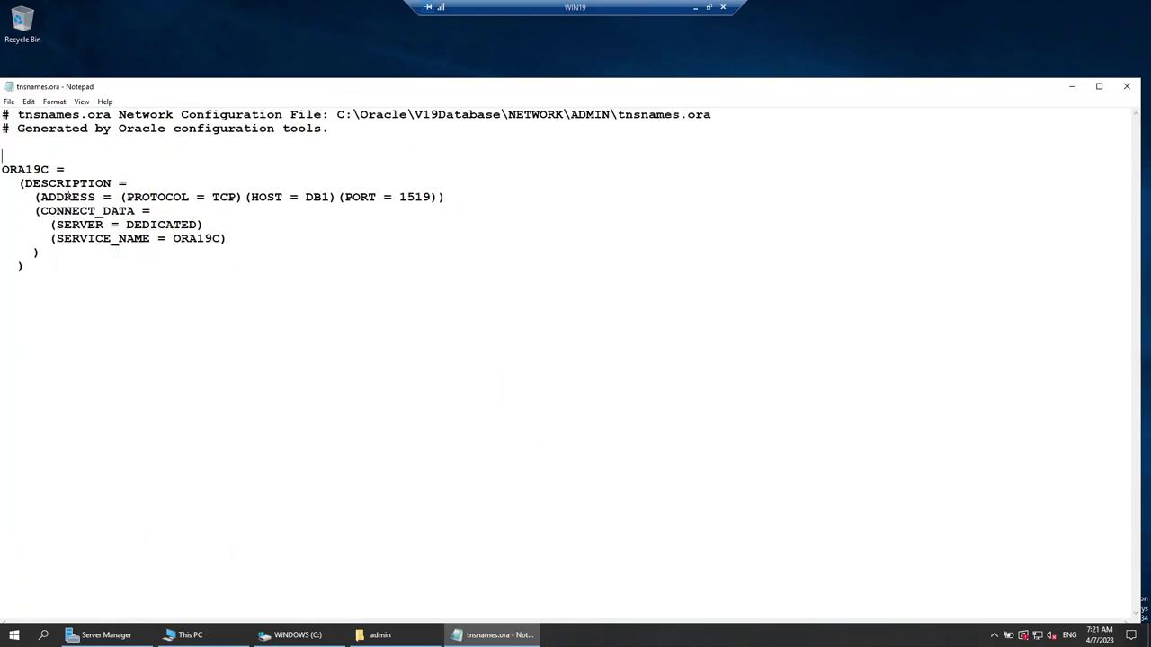
# Delete the header comments so the ORA19C entry with host DB1 starts the file.
pyautogui.moveTo(150, 88); pyautogui.dragTo(580, 109)
pyautogui.moveTo(543, 176); pyautogui.dragTo(365, 97)
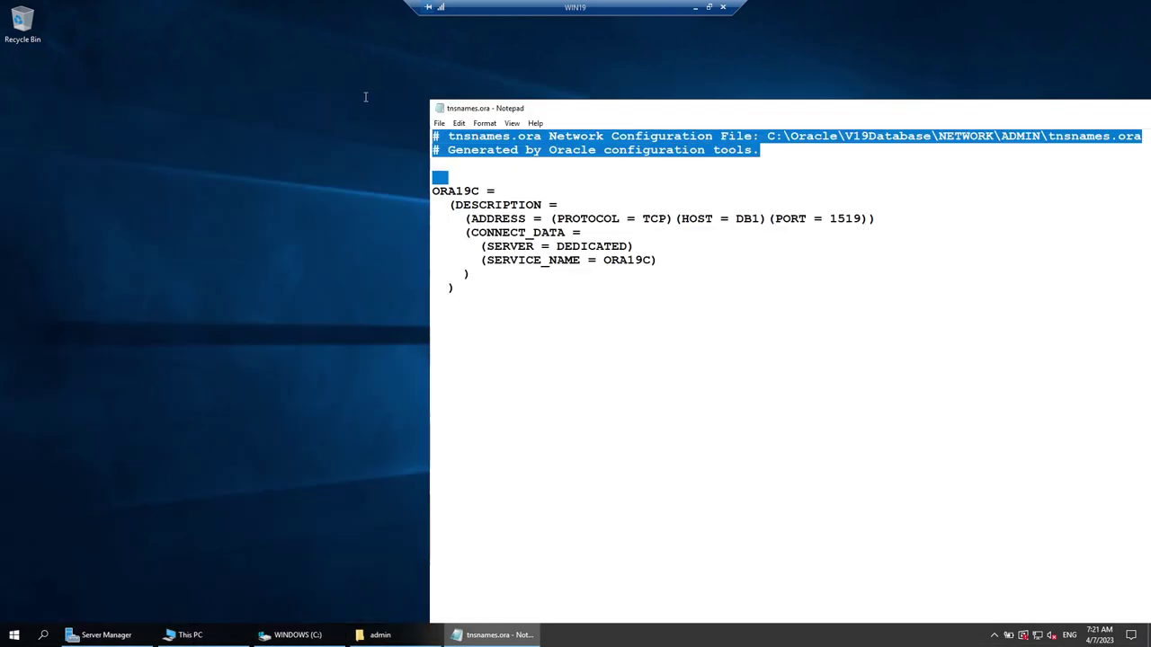
pyautogui.press('Delete')
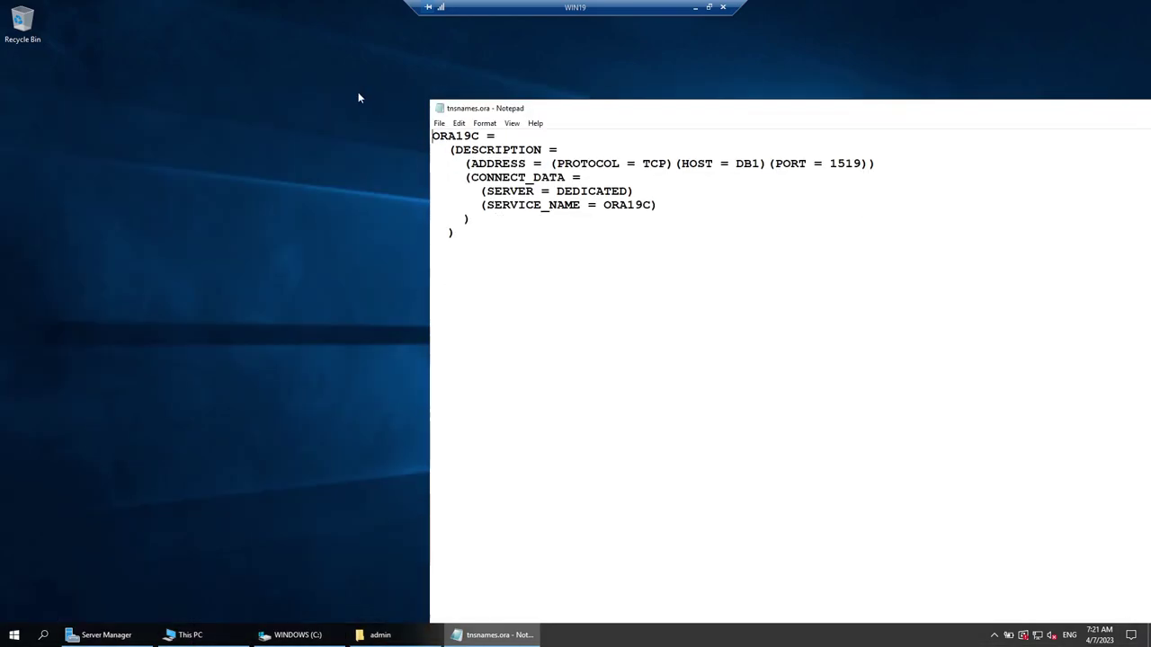
pyautogui.doubleClick(477, 137)
pyautogui.moveTo(735, 164); pyautogui.dragTo(863, 164)
pyautogui.click(703, 270)
pyautogui.moveTo(1069, 116); pyautogui.dragTo(781, 100)
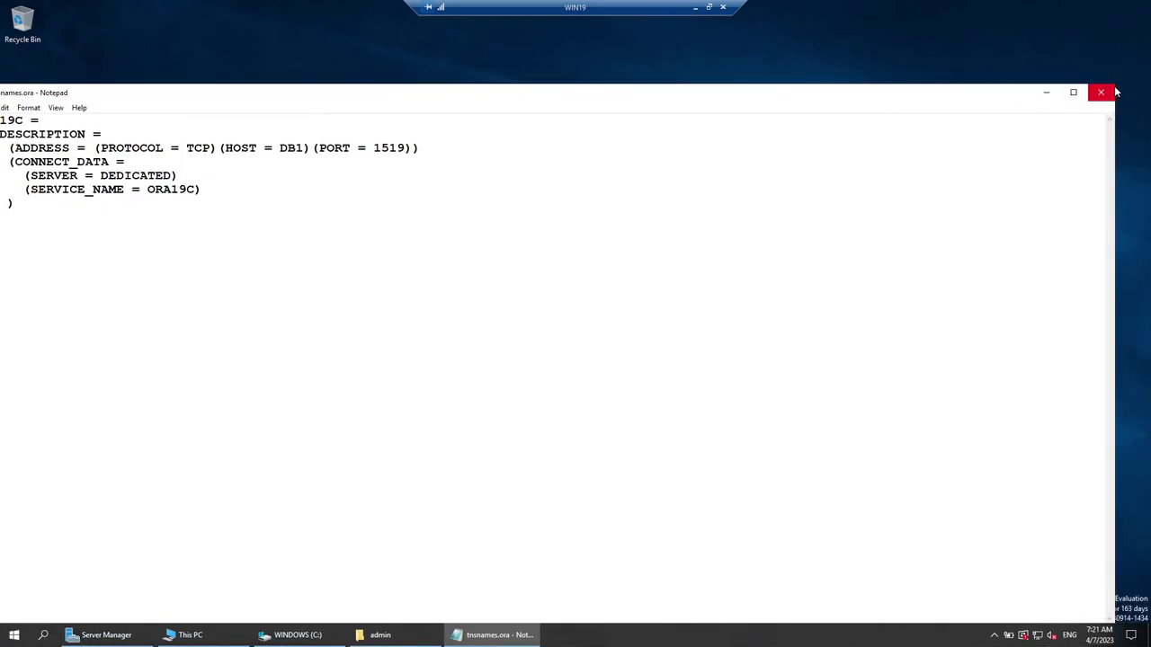
pyautogui.moveTo(1113, 85); pyautogui.dragTo(956, 142)
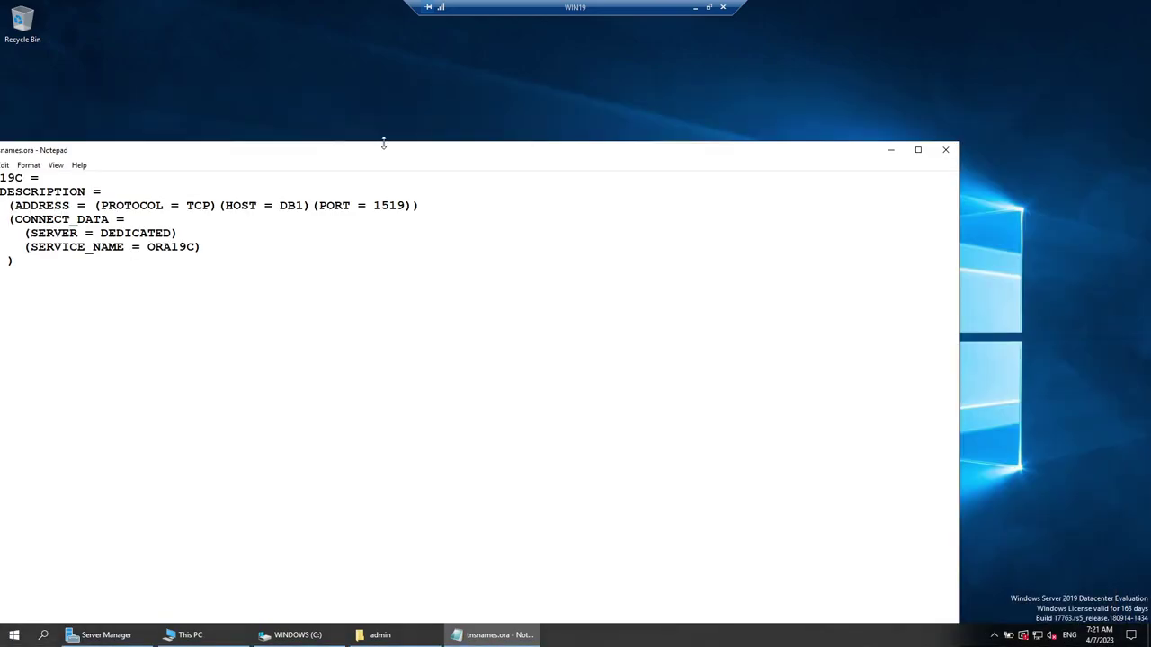
pyautogui.moveTo(419, 154); pyautogui.dragTo(566, 135)
# Save tnsnames.ora and paste it into the admin folder, replacing the original.
pyautogui.click(1097, 130)
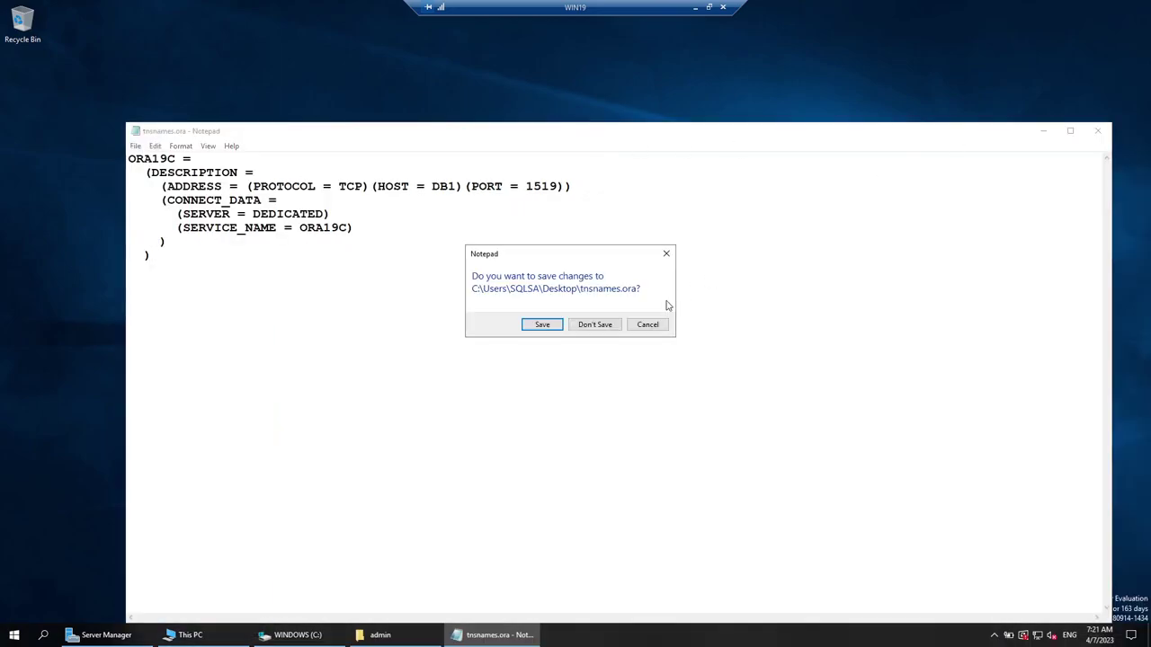
pyautogui.click(542, 324)
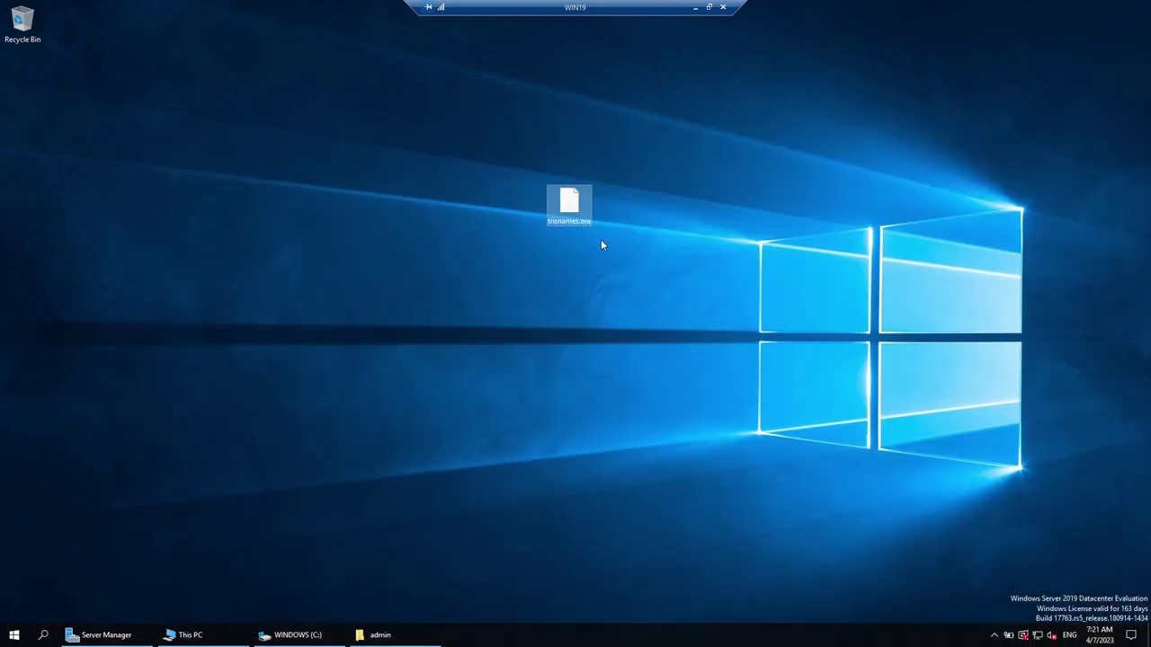
pyautogui.click(387, 635)
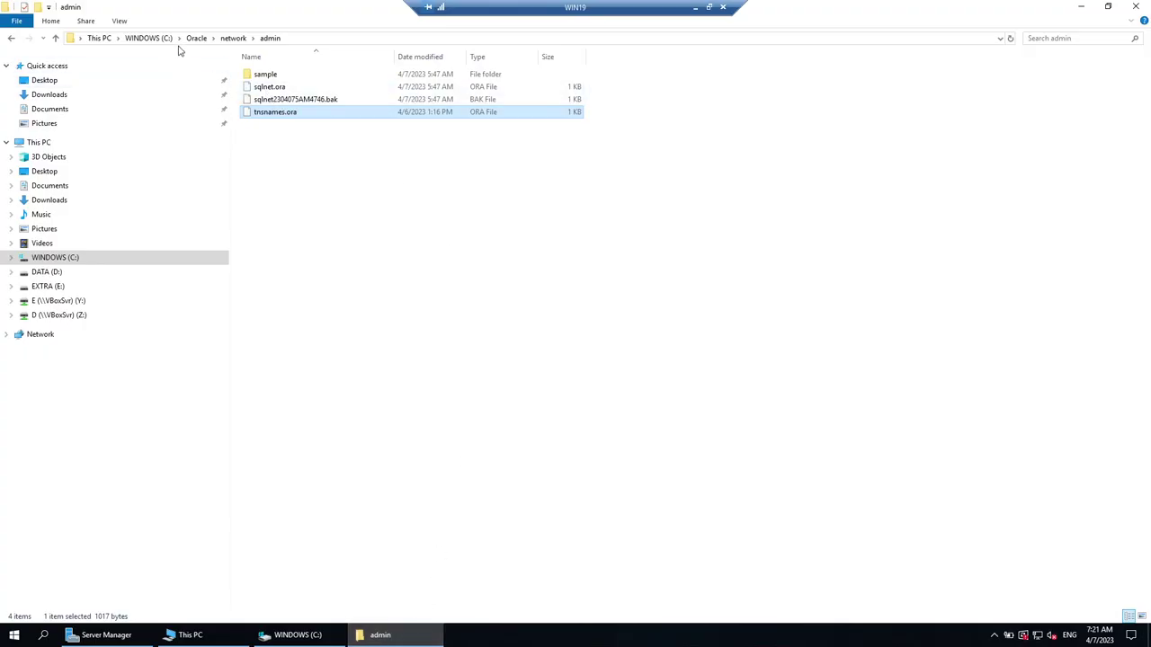
pyautogui.click(350, 162)
pyautogui.hotkey('ctrl', 'v')
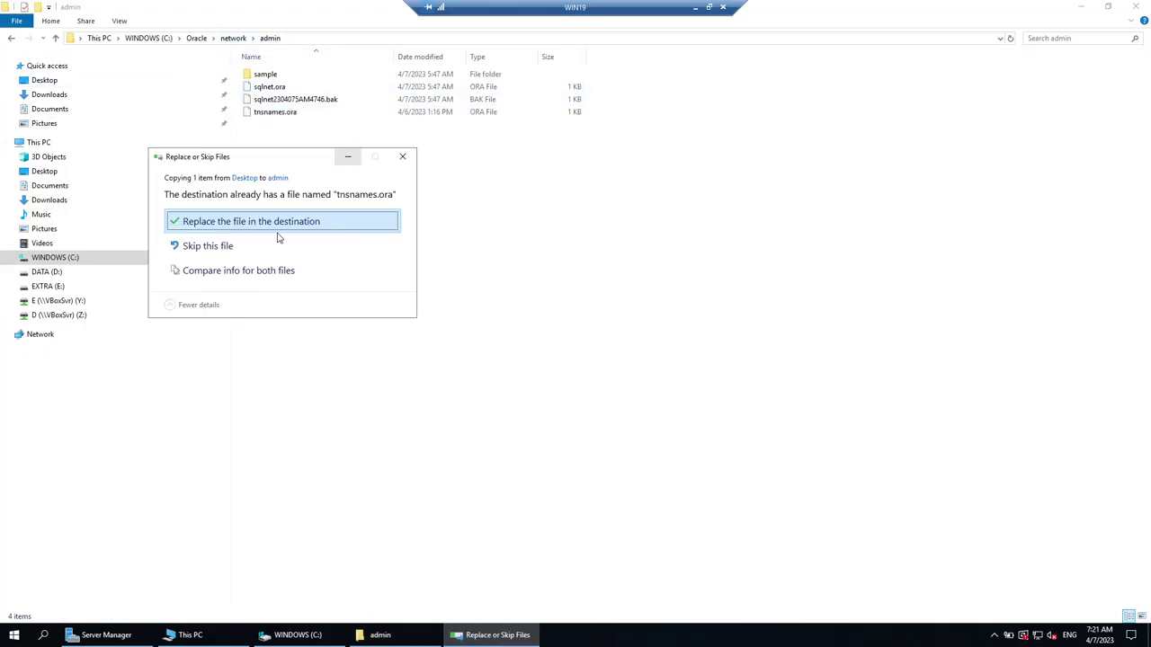
pyautogui.click(278, 225)
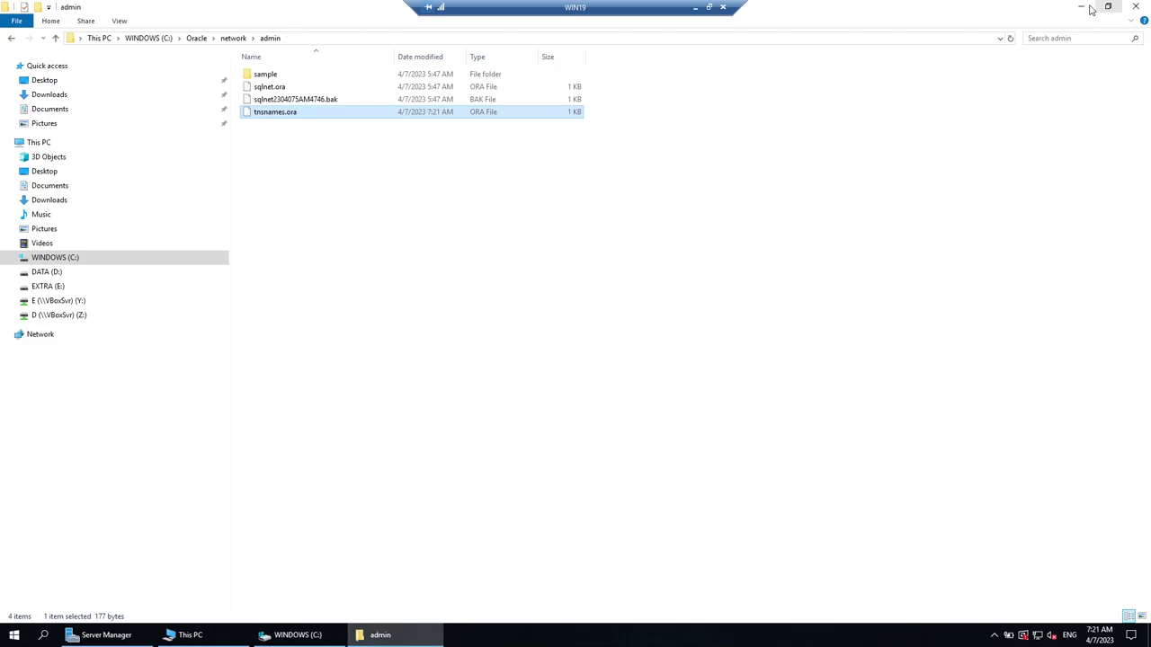
# Launch Windows PowerShell and type a partial sqlplus login for the oracle user.
pyautogui.click(1082, 7)
pyautogui.click(14, 634)
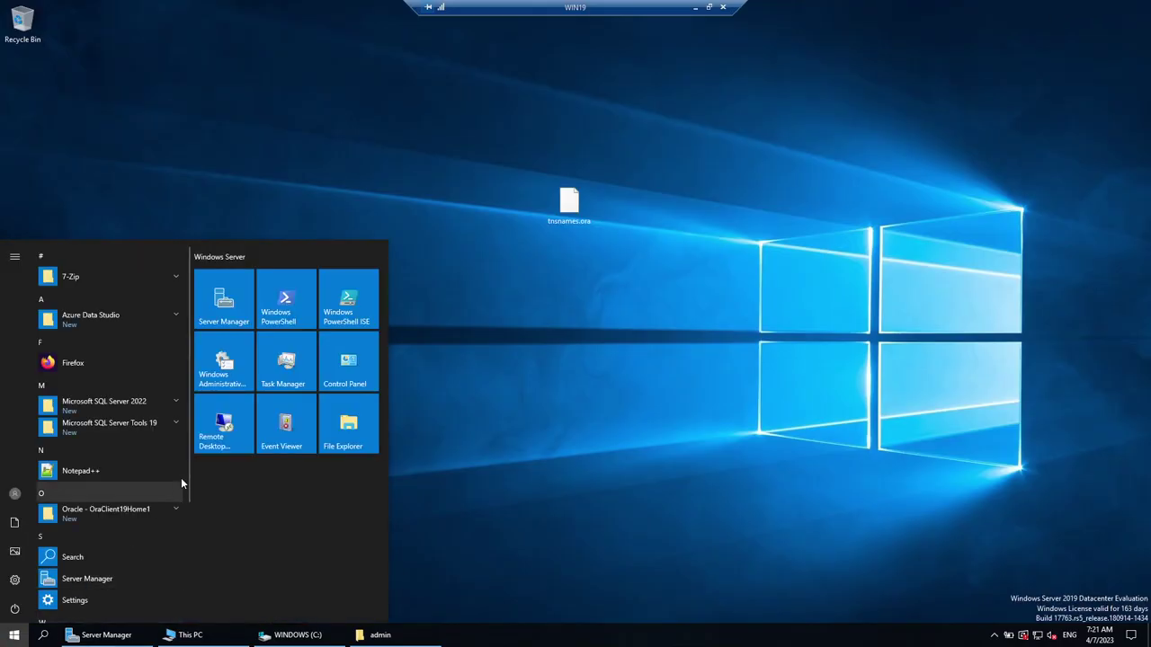
pyautogui.write('powershell')
pyautogui.press('Return')
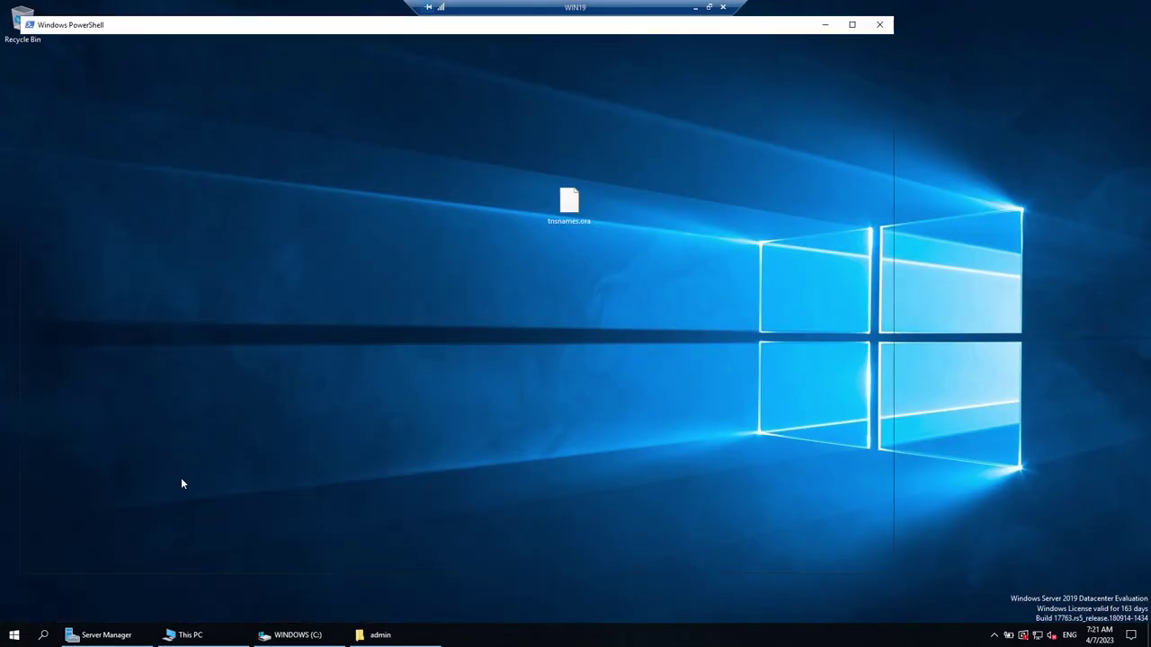
pyautogui.moveTo(248, 36); pyautogui.dragTo(386, 95)
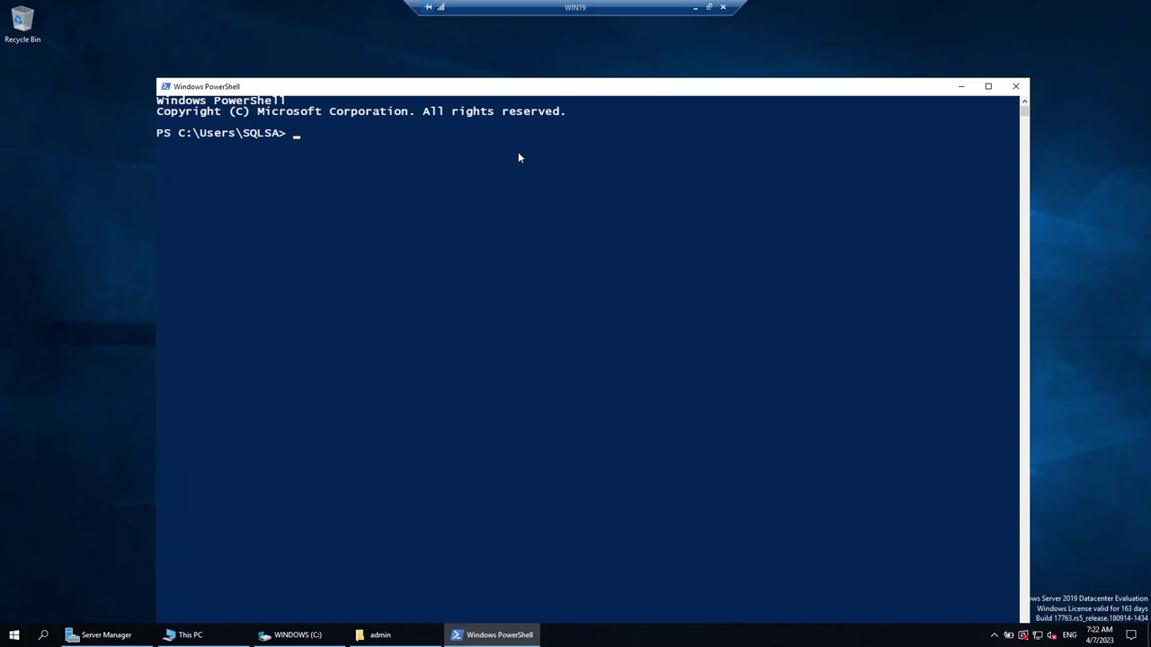
pyautogui.write('sqlplus oracle/pass')
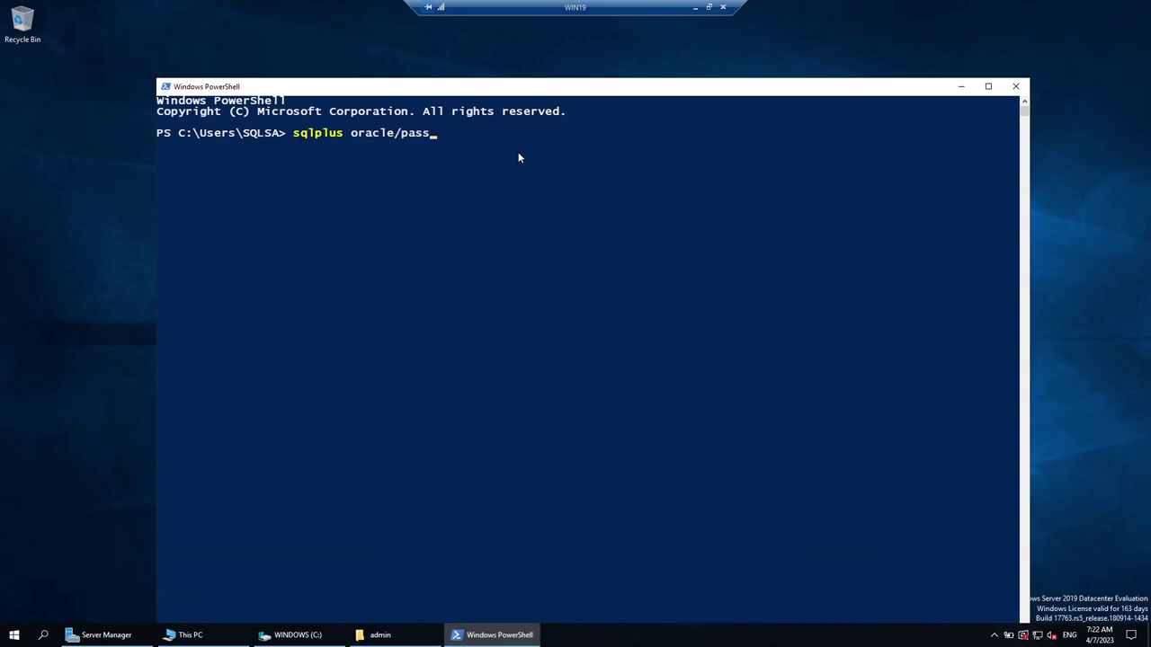
pyautogui.write('word@')
pyautogui.click(380, 635)
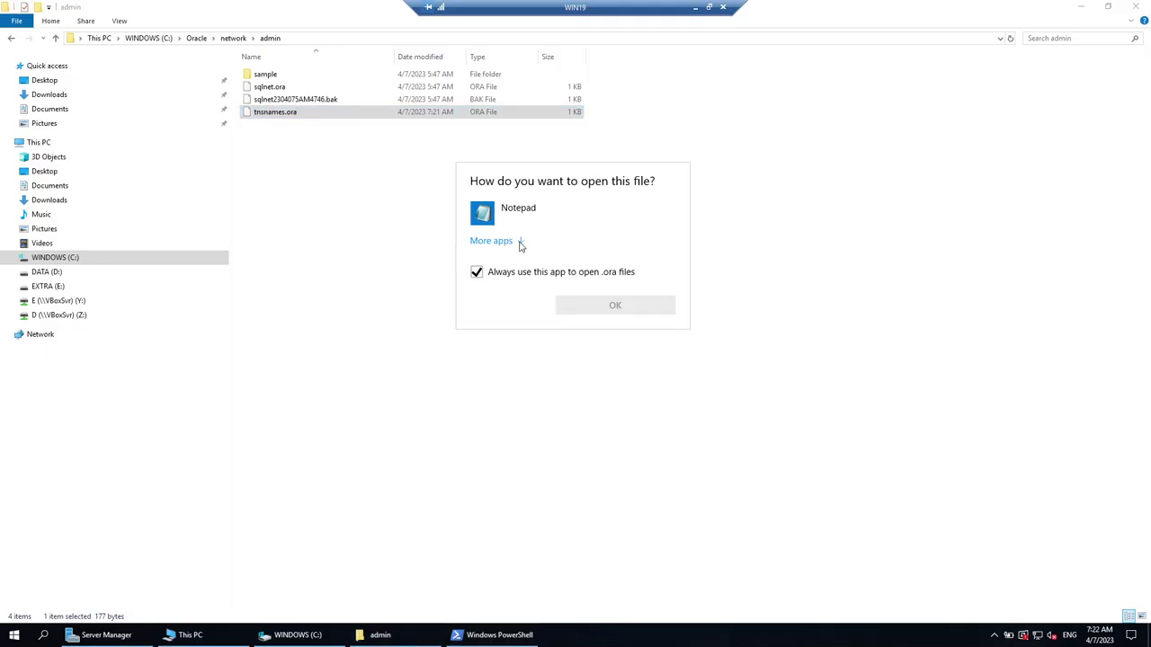
# Open the admin folder's tnsnames.ora in Notepad, then close it and reveal the desktop.
pyautogui.click(520, 241)
pyautogui.click(528, 216)
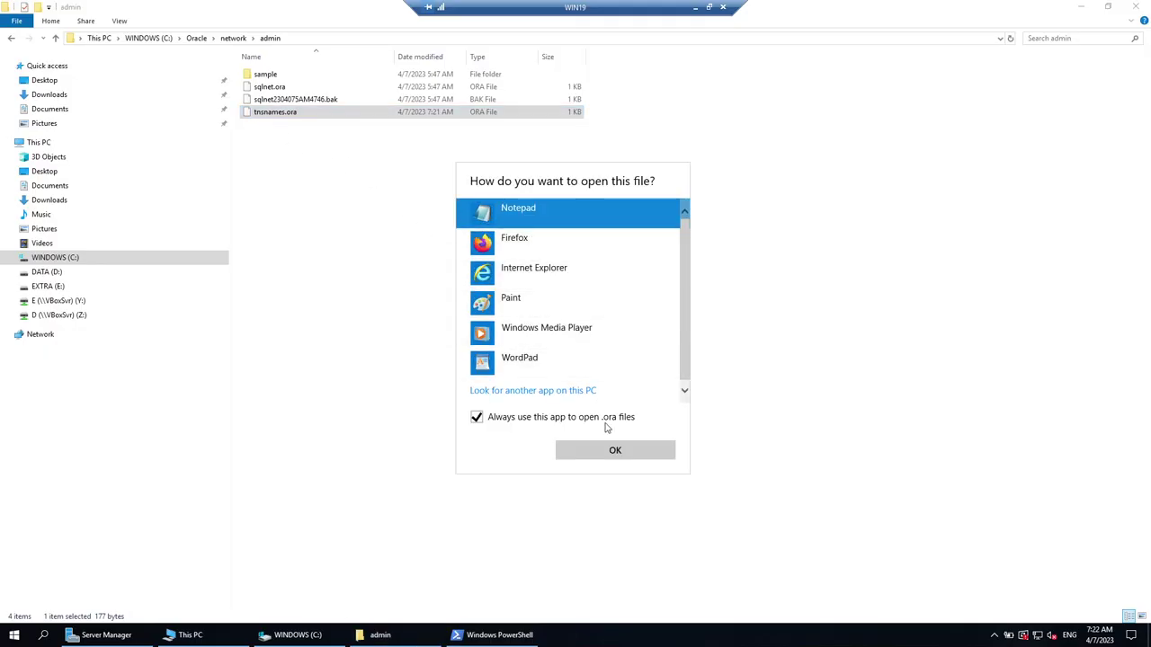
pyautogui.click(613, 451)
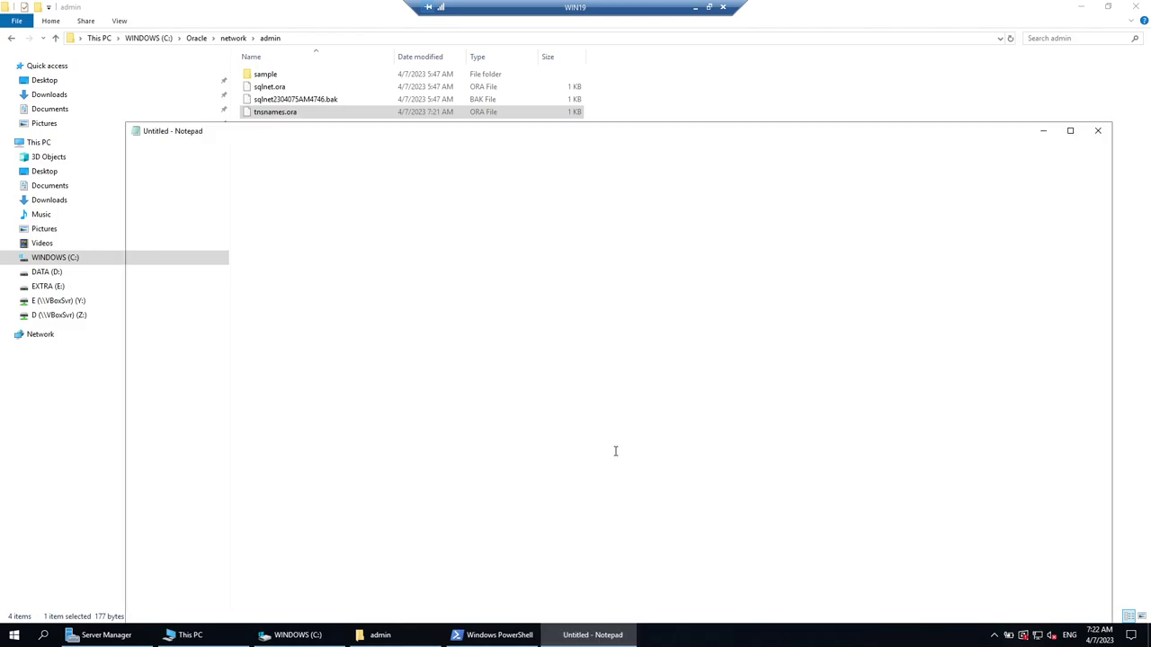
pyautogui.click(1098, 130)
pyautogui.click(1080, 7)
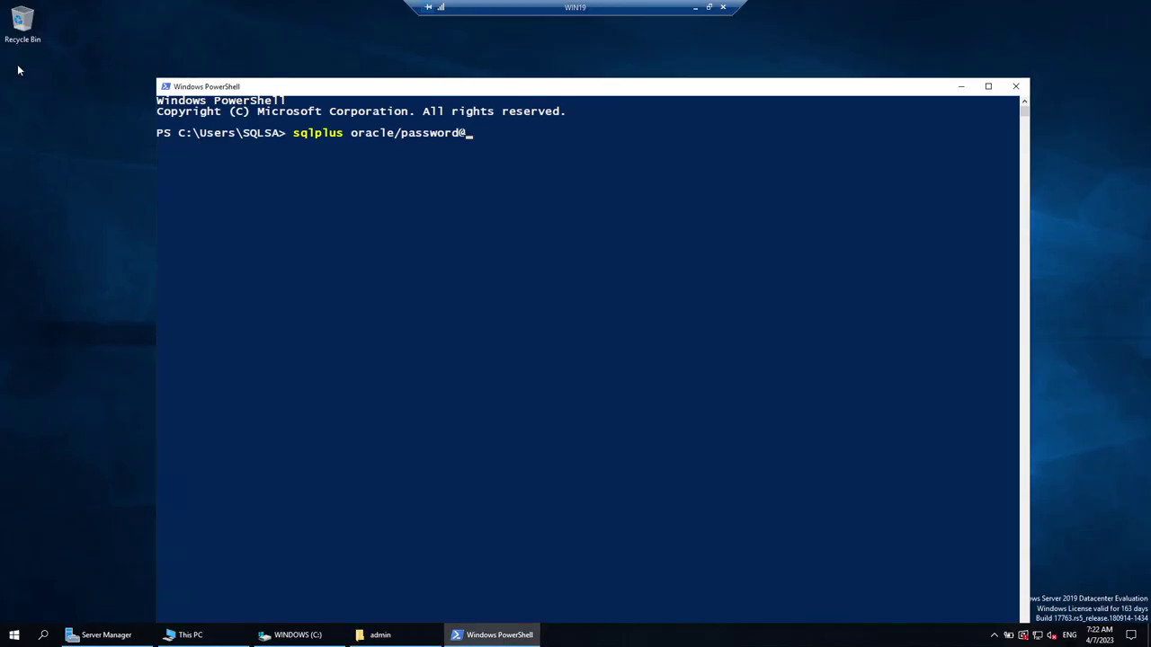
pyautogui.click(961, 87)
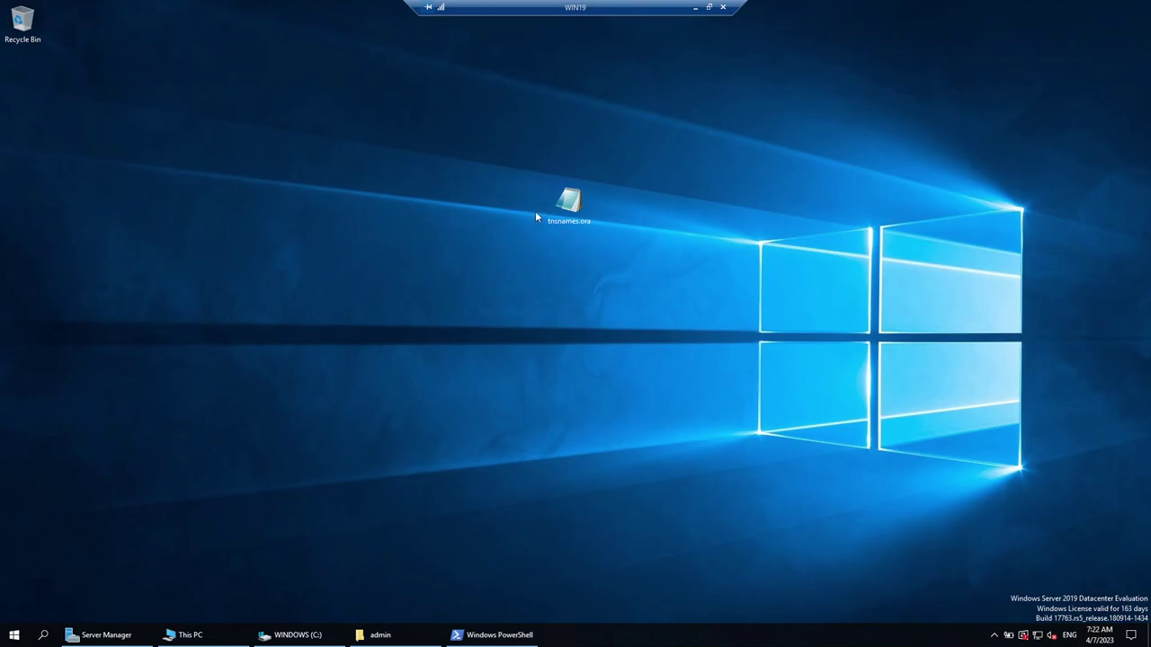
# Rename the desktop tnsnames.ora entry ORA19C to HERO and copy it onto the admin folder.
pyautogui.doubleClick(567, 205)
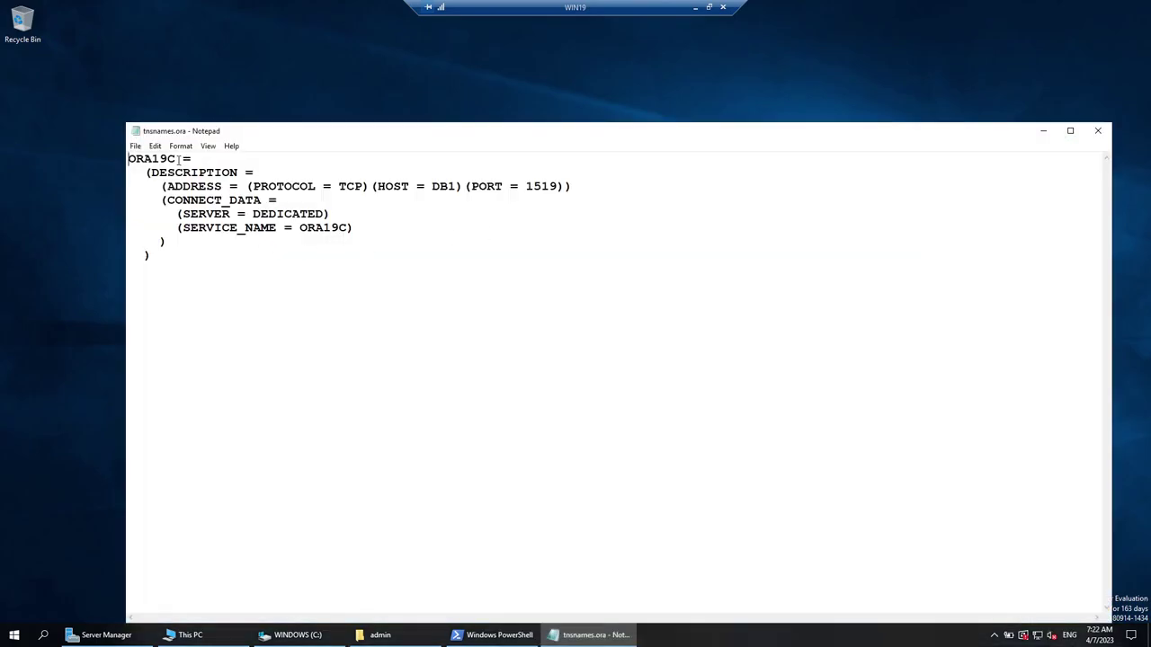
pyautogui.moveTo(177, 159); pyautogui.dragTo(94, 165)
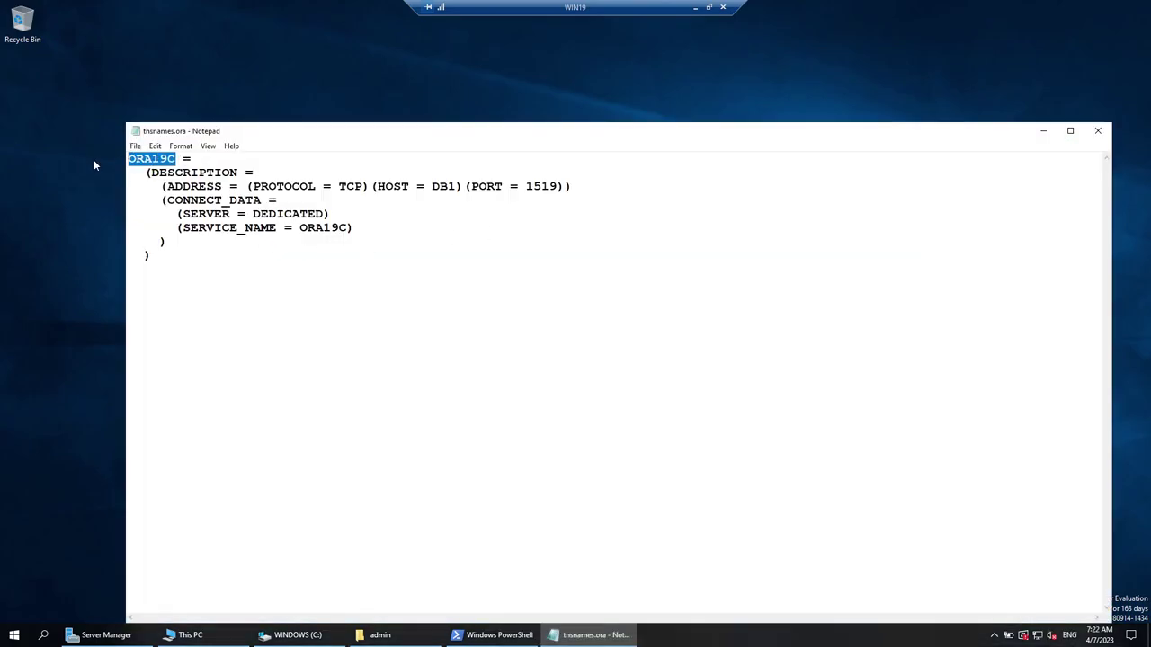
pyautogui.write('HERO')
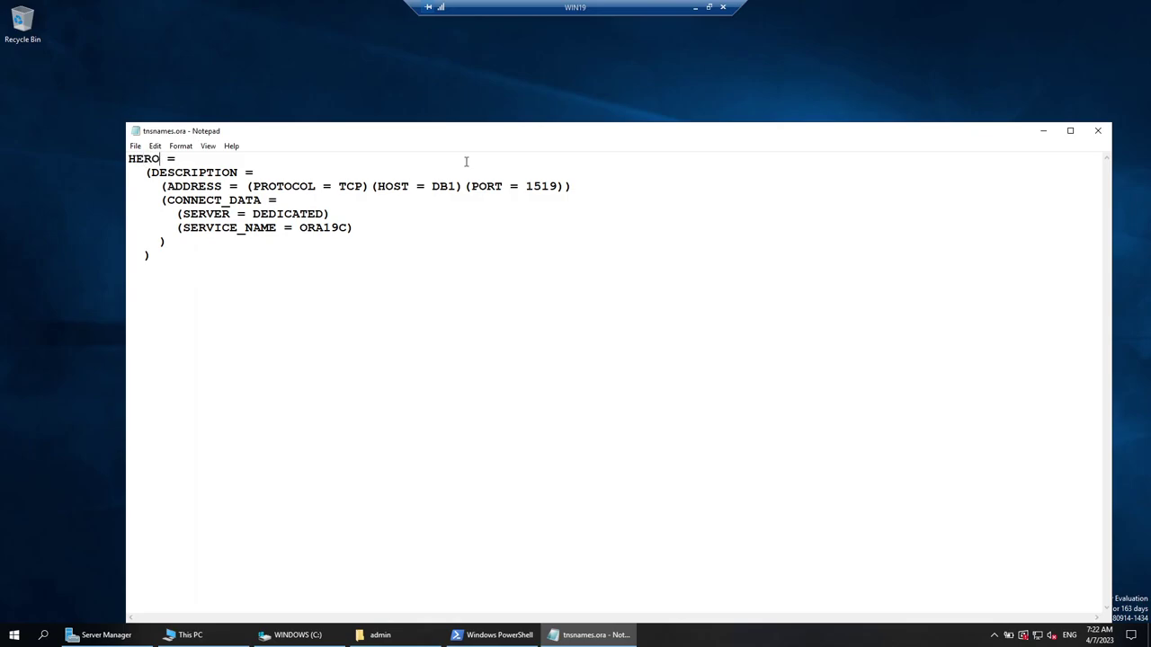
pyautogui.click(1098, 130)
pyautogui.moveTo(558, 232); pyautogui.dragTo(645, 342)
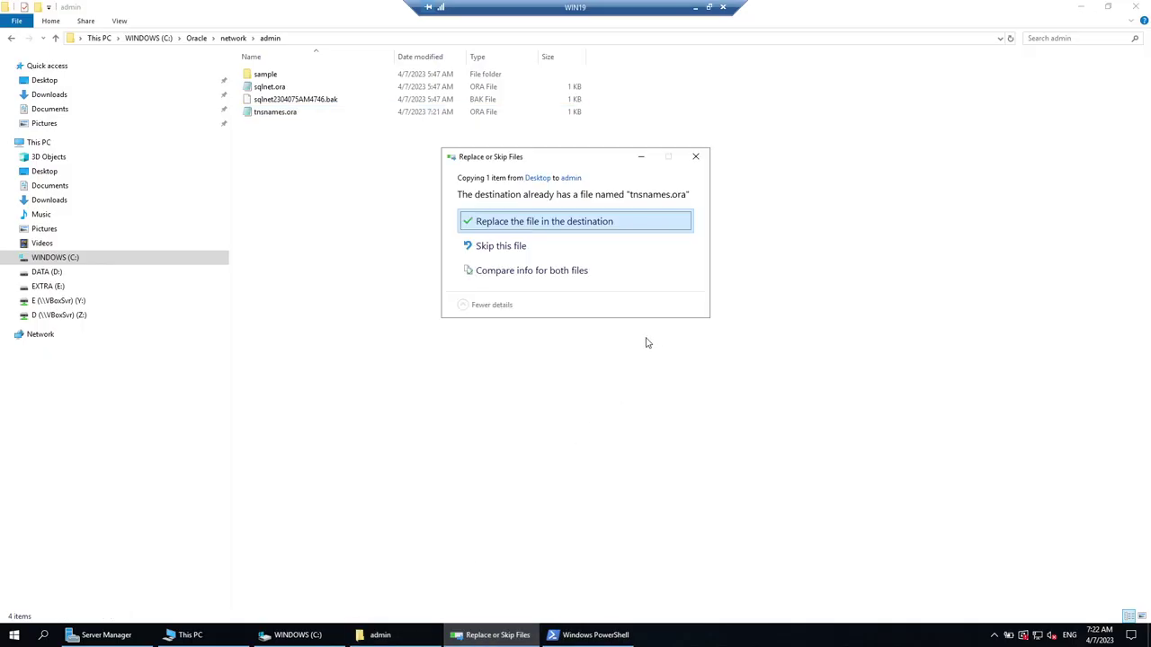
# Replace the admin folder's tnsnames.ora and close the old PowerShell window.
pyautogui.click(558, 222)
pyautogui.click(483, 637)
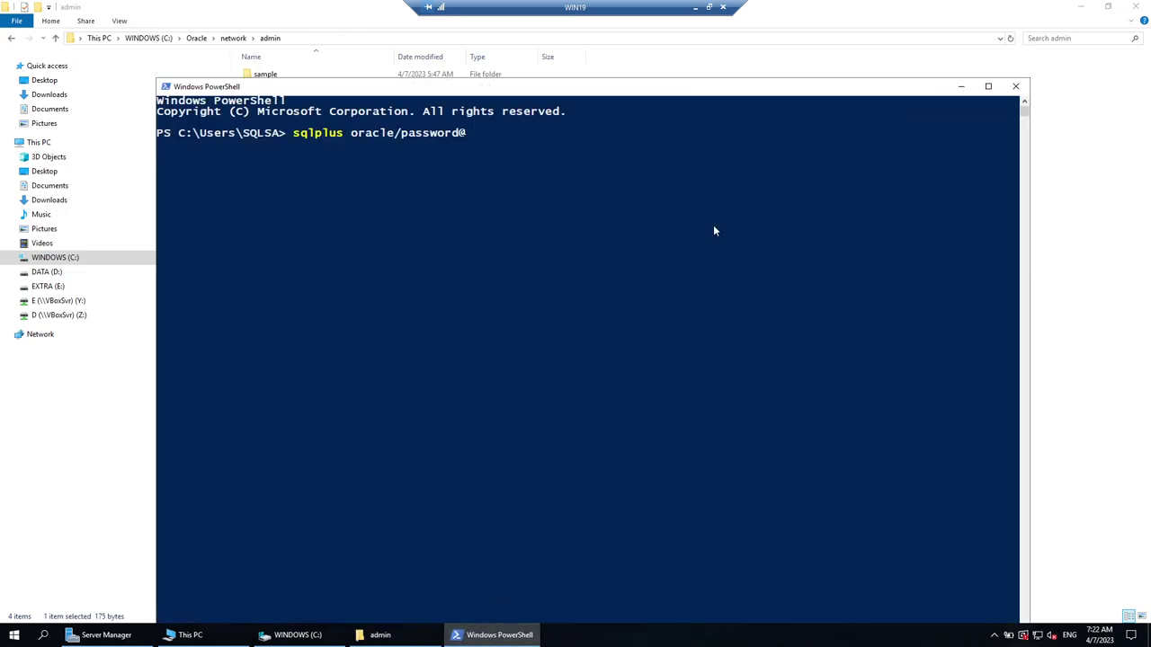
pyautogui.click(1016, 85)
pyautogui.click(1084, 7)
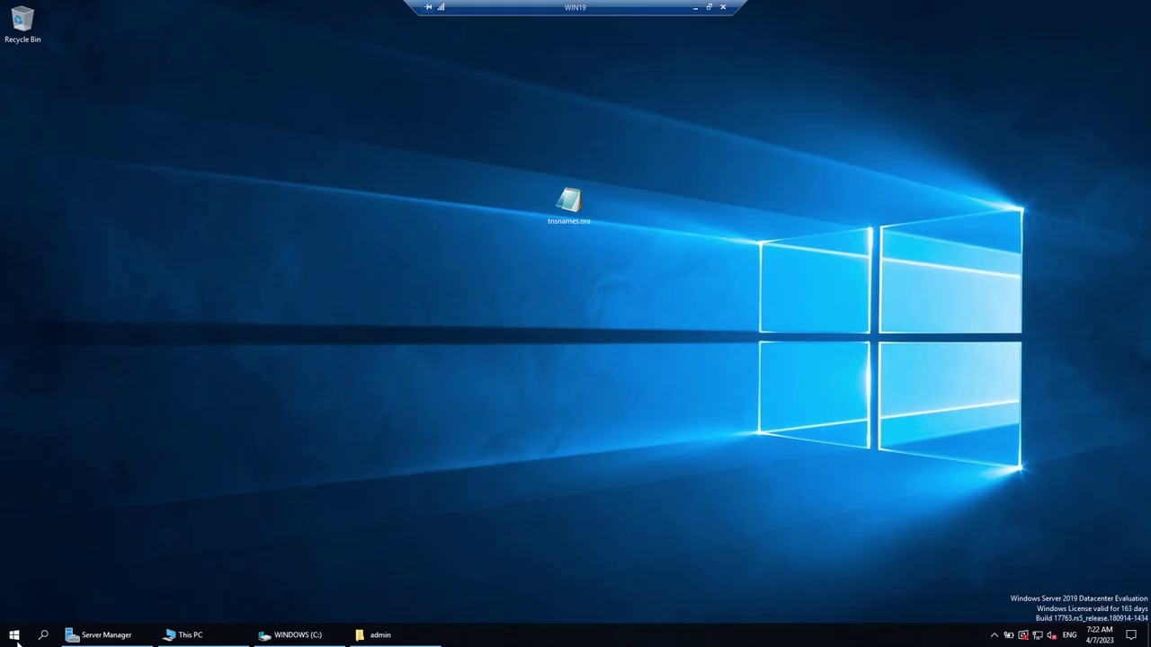
# Launch a new Windows PowerShell by searching 'power' from Start.
pyautogui.click(14, 636)
pyautogui.click(13, 636)
pyautogui.click(13, 636)
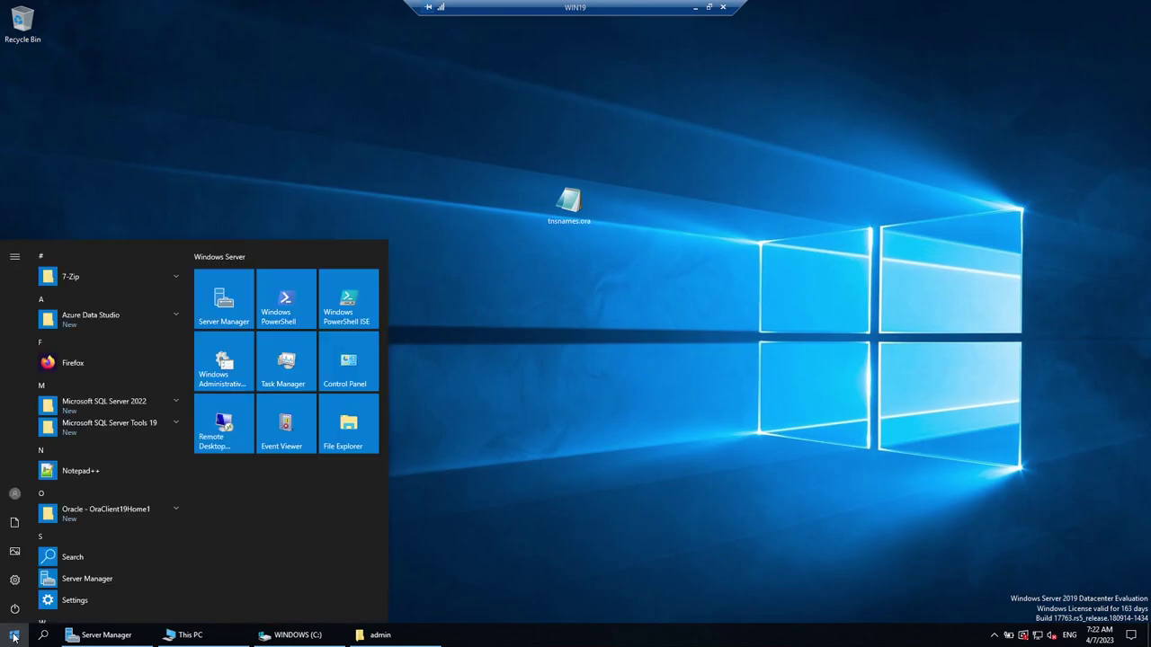
pyautogui.write('power')
pyautogui.press('Return')
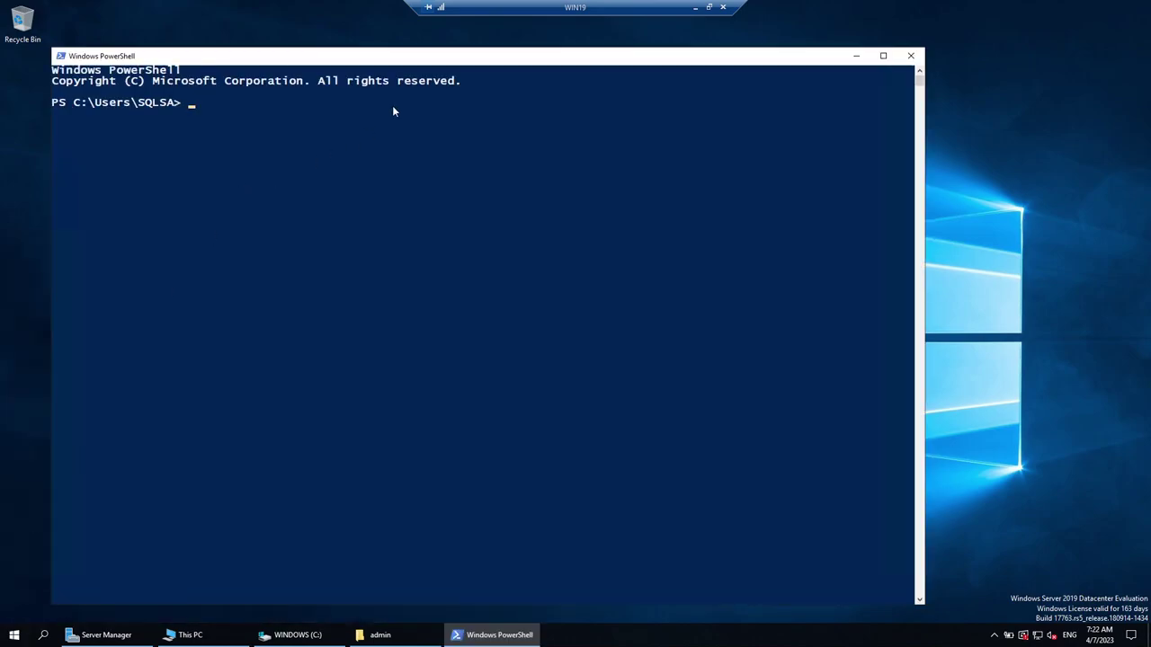
pyautogui.moveTo(386, 57); pyautogui.dragTo(587, 95)
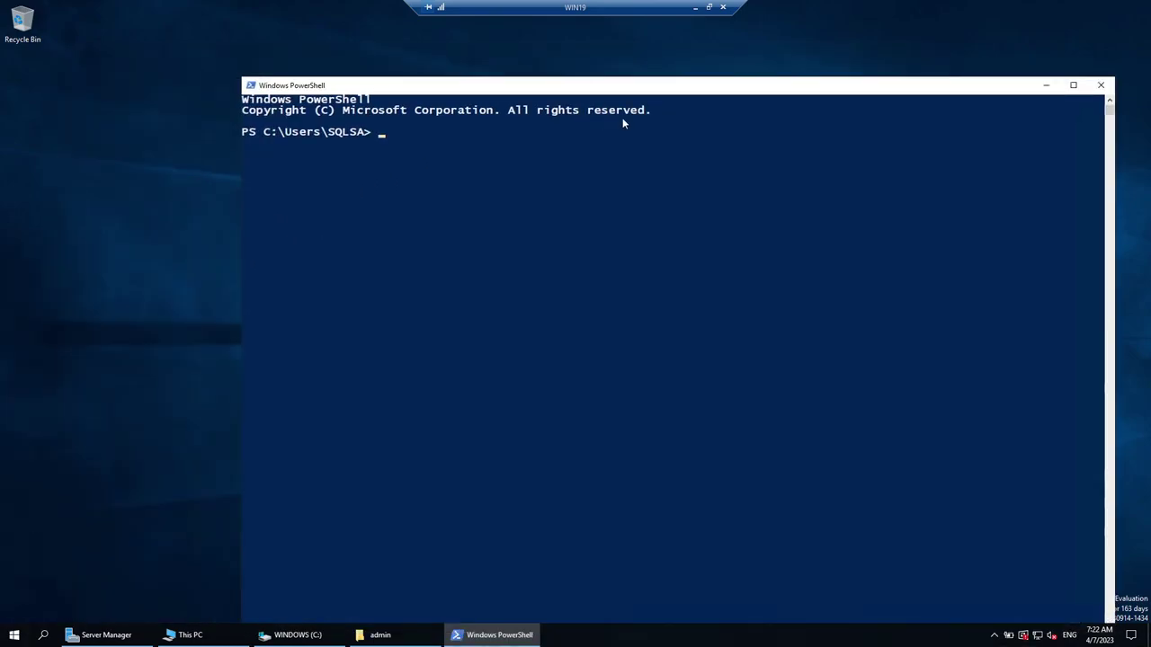
pyautogui.write('cd ..')
pyautogui.press('Return')
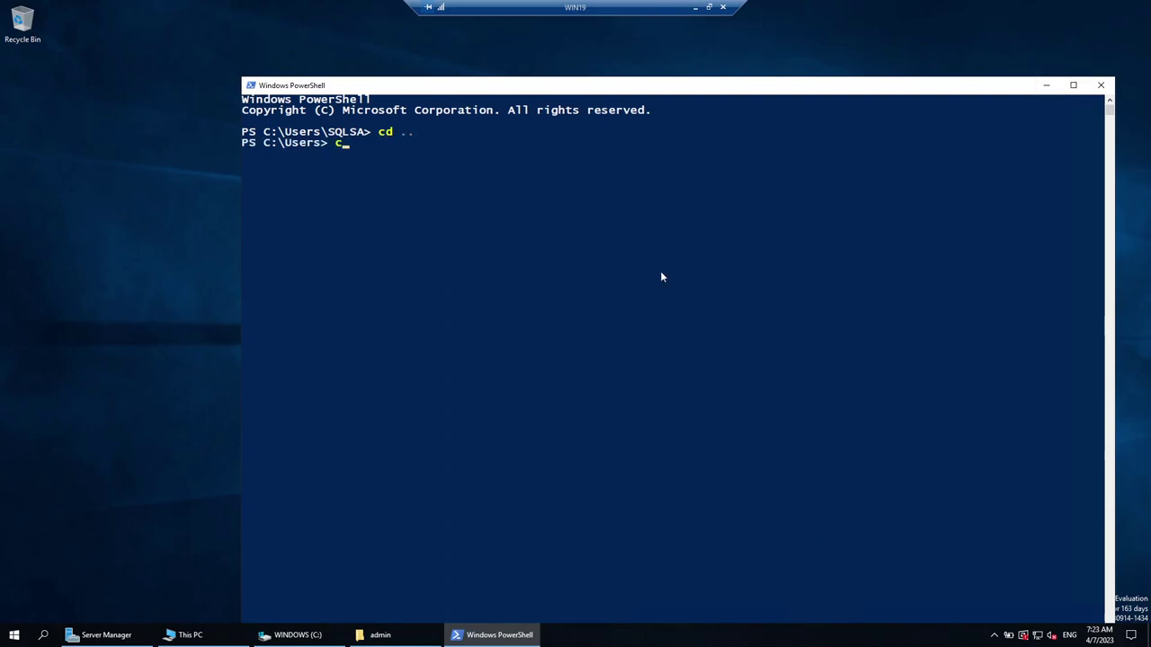
pyautogui.write('cd ..')
pyautogui.press('Return')
pyautogui.write('cls')
pyautogui.press('Return')
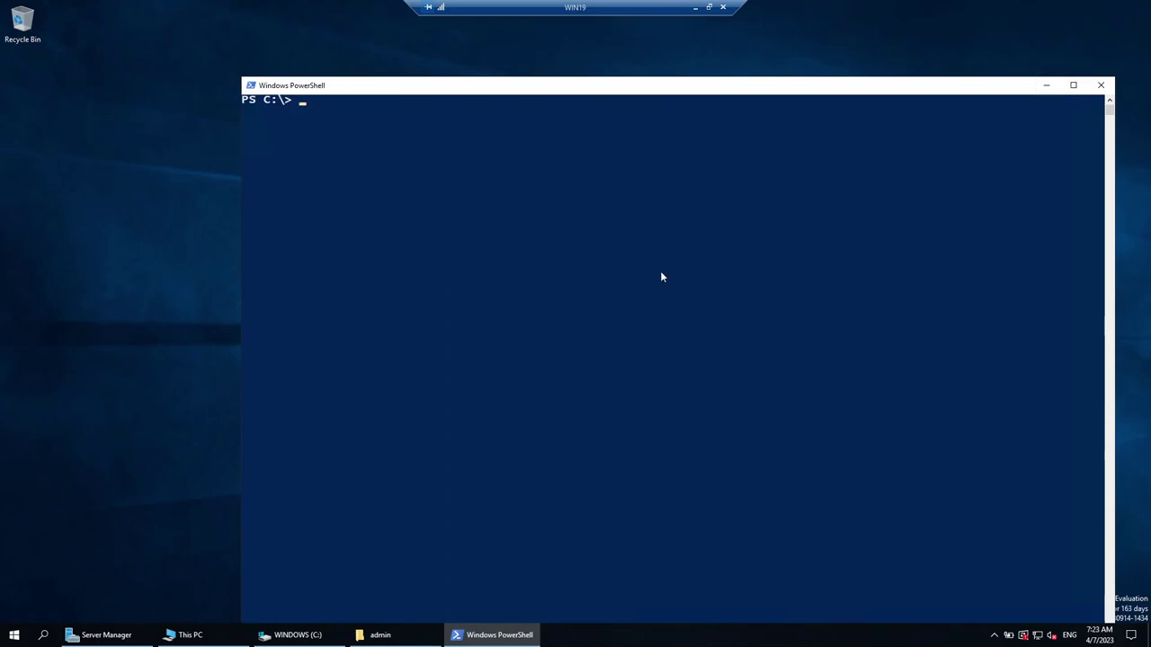
pyautogui.write('sqlplus oracle/password')
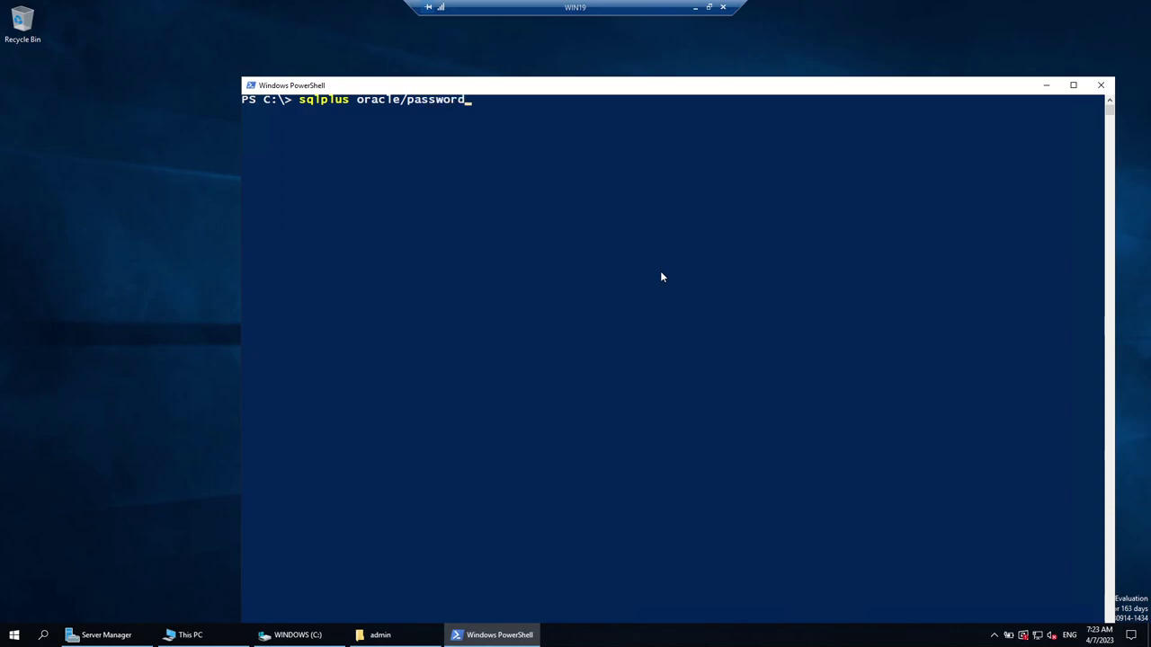
pyautogui.write('@HERO')
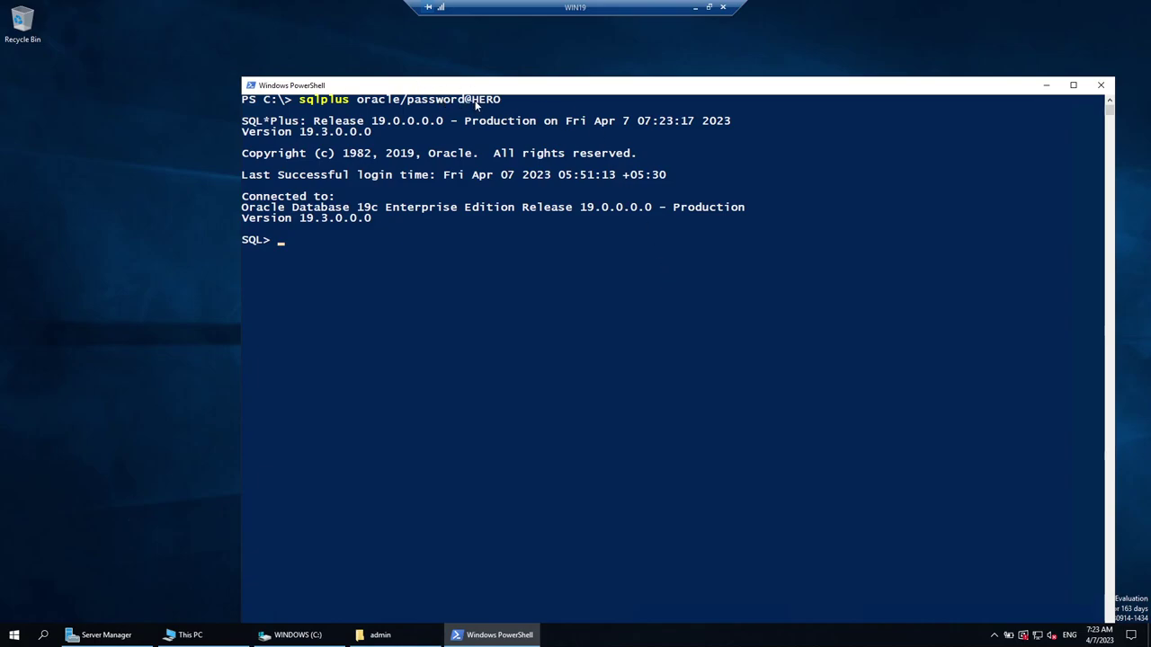
pyautogui.moveTo(472, 100); pyautogui.dragTo(501, 100)
# Open tnsnames.ora and highlight the HERO entry's service ORA19C, host DB1 and port 1519.
pyautogui.click(379, 635)
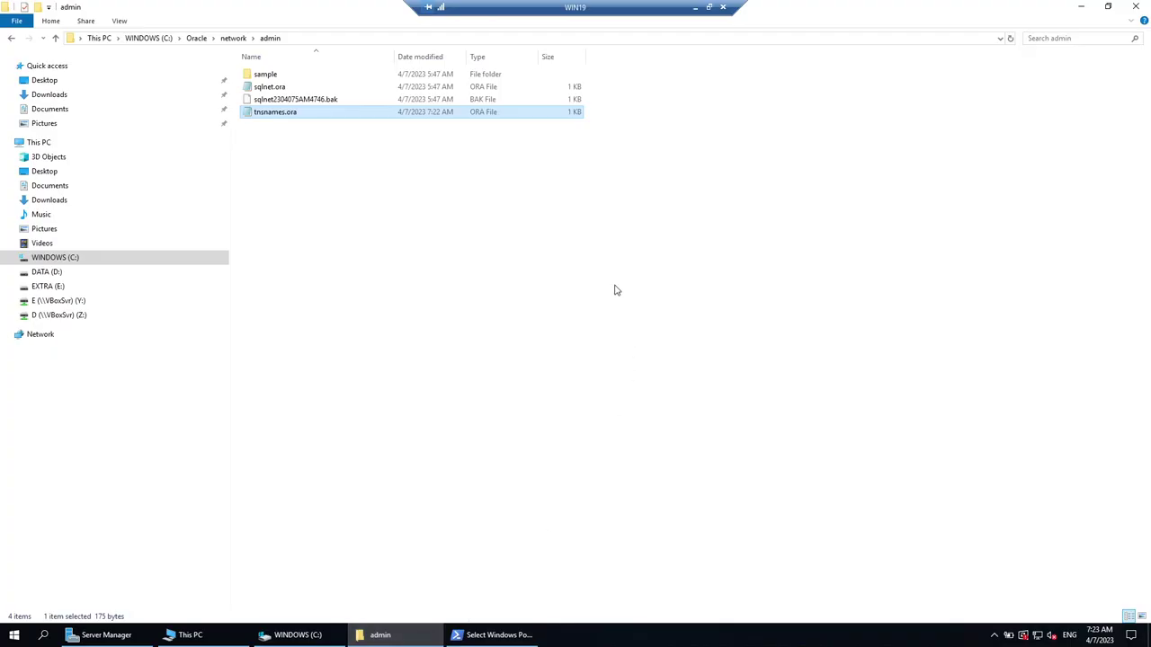
pyautogui.doubleClick(284, 112)
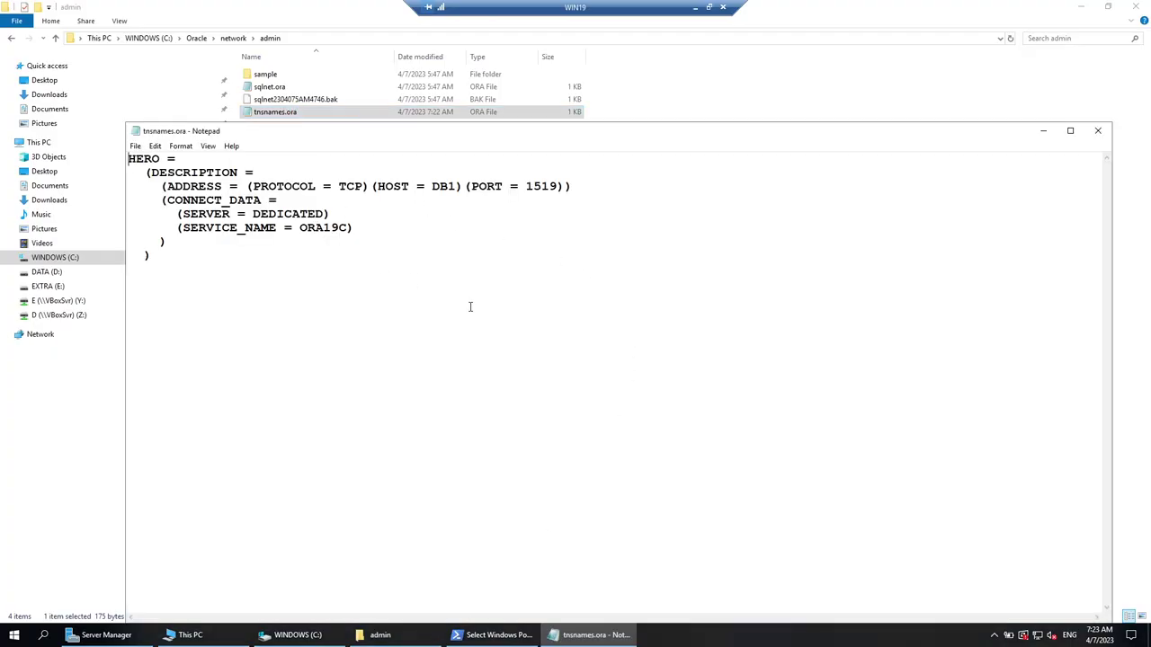
pyautogui.scroll(4, 470, 306)
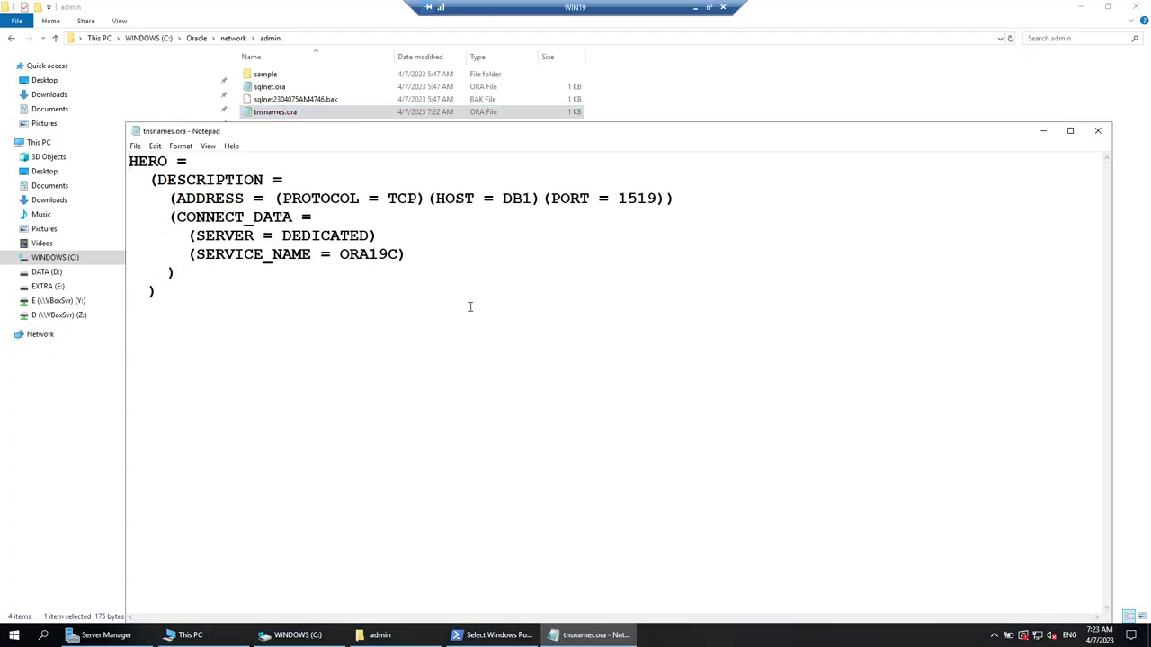
pyautogui.moveTo(355, 262); pyautogui.dragTo(407, 261)
pyautogui.click(364, 261)
pyautogui.moveTo(527, 202); pyautogui.dragTo(559, 202)
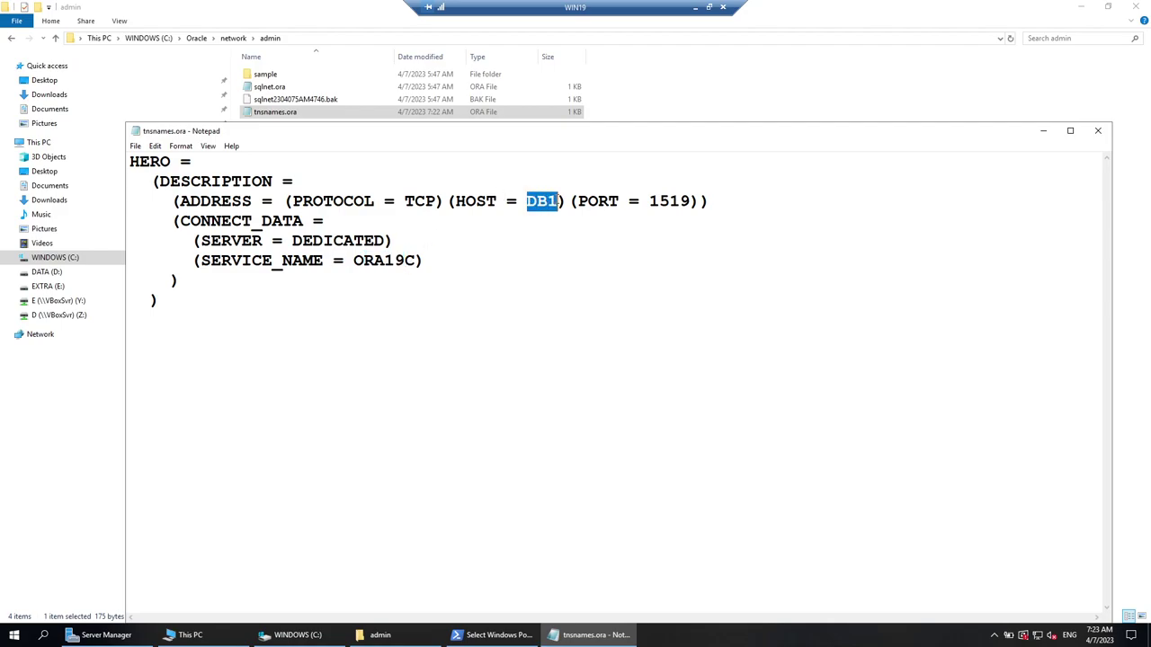
pyautogui.moveTo(639, 201); pyautogui.dragTo(693, 201)
pyautogui.click(1046, 131)
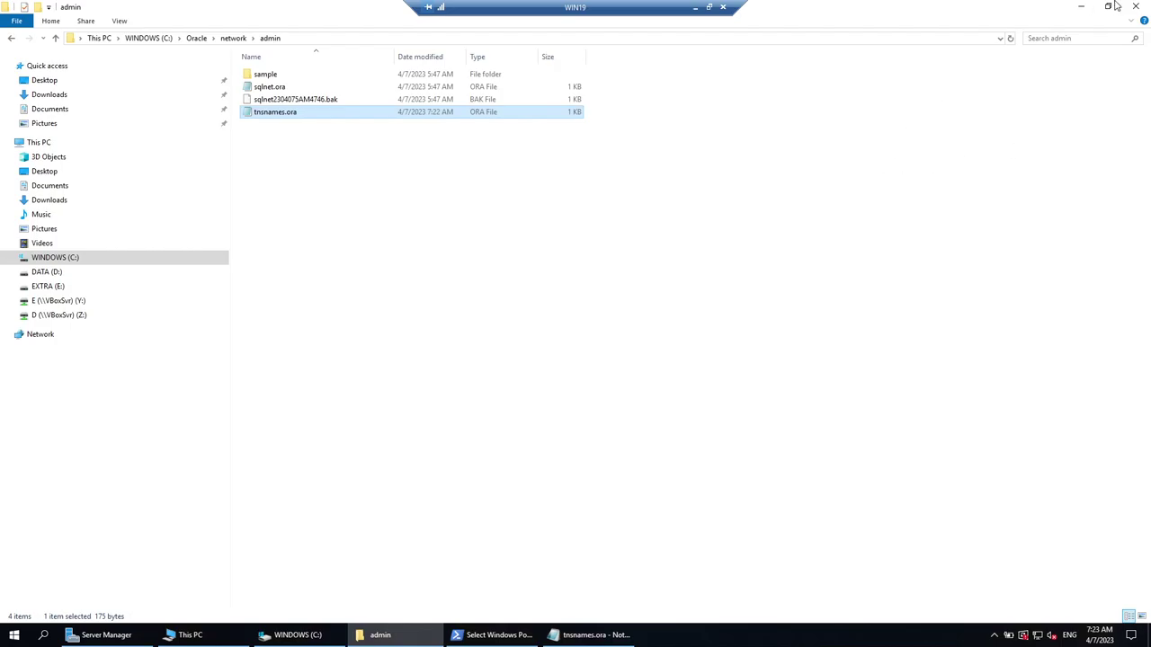
pyautogui.click(1083, 7)
# Query v$database and mark the returned database name ORA19C.
pyautogui.write('sele')
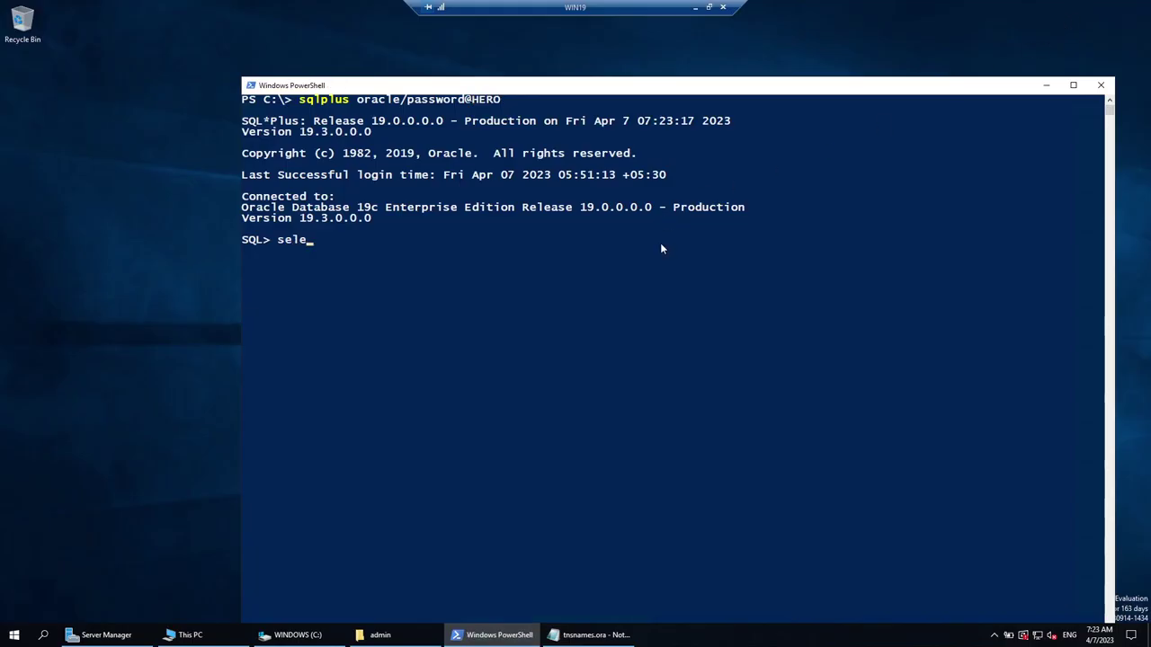
pyautogui.write('ct name from v$data')
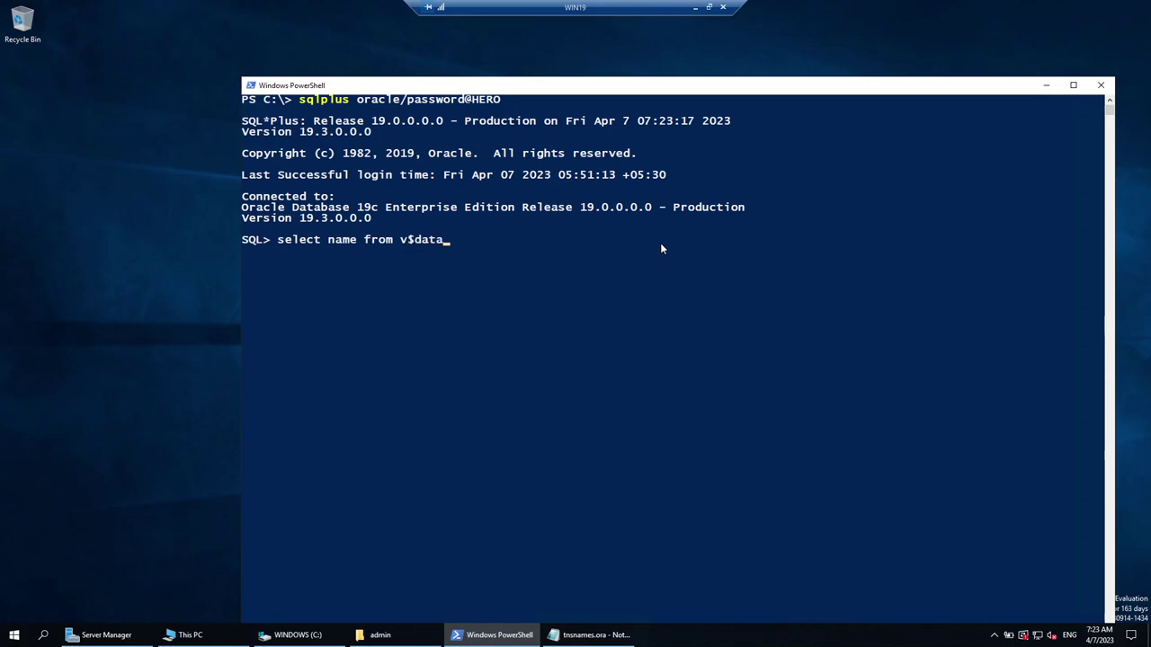
pyautogui.write('base;')
pyautogui.press('Return')
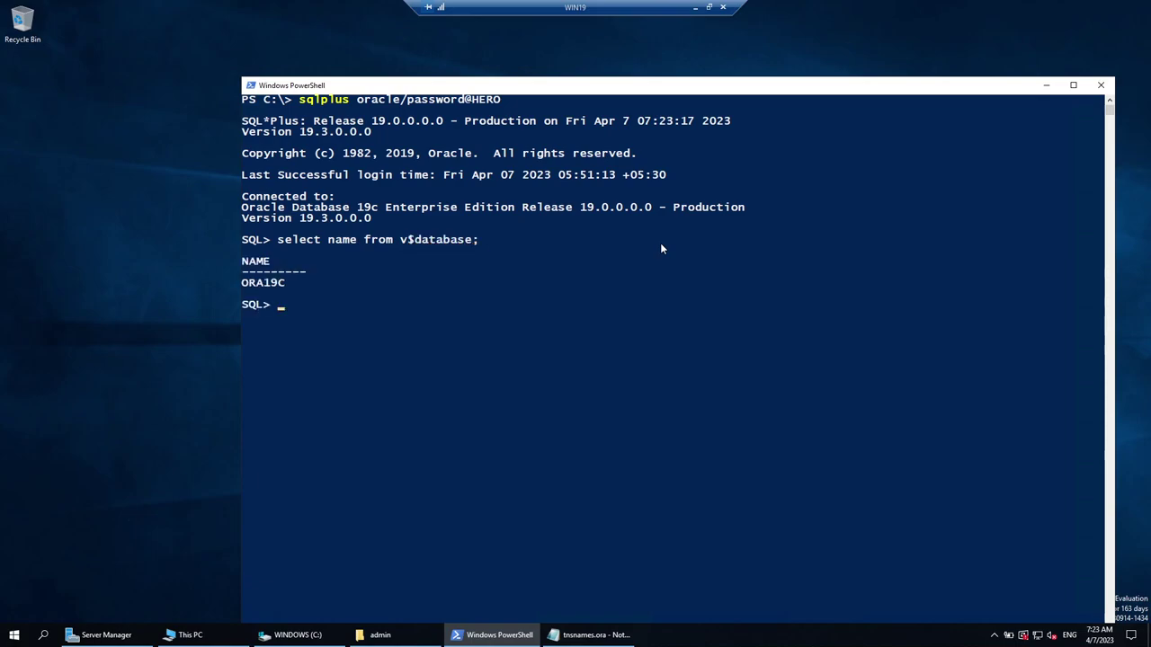
pyautogui.click(255, 286)
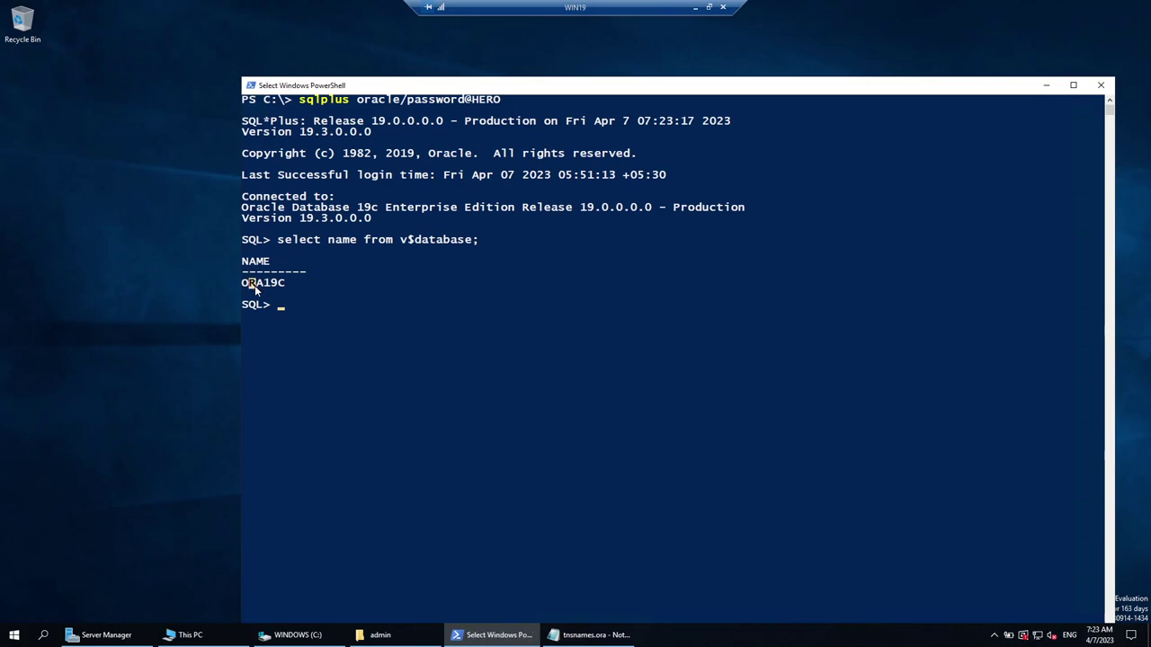
pyautogui.click(381, 304)
pyautogui.click(388, 335)
# Describe v$instance, highlight its HOST_NAME column, then exit SQL*Plus.
pyautogui.write('desc ')
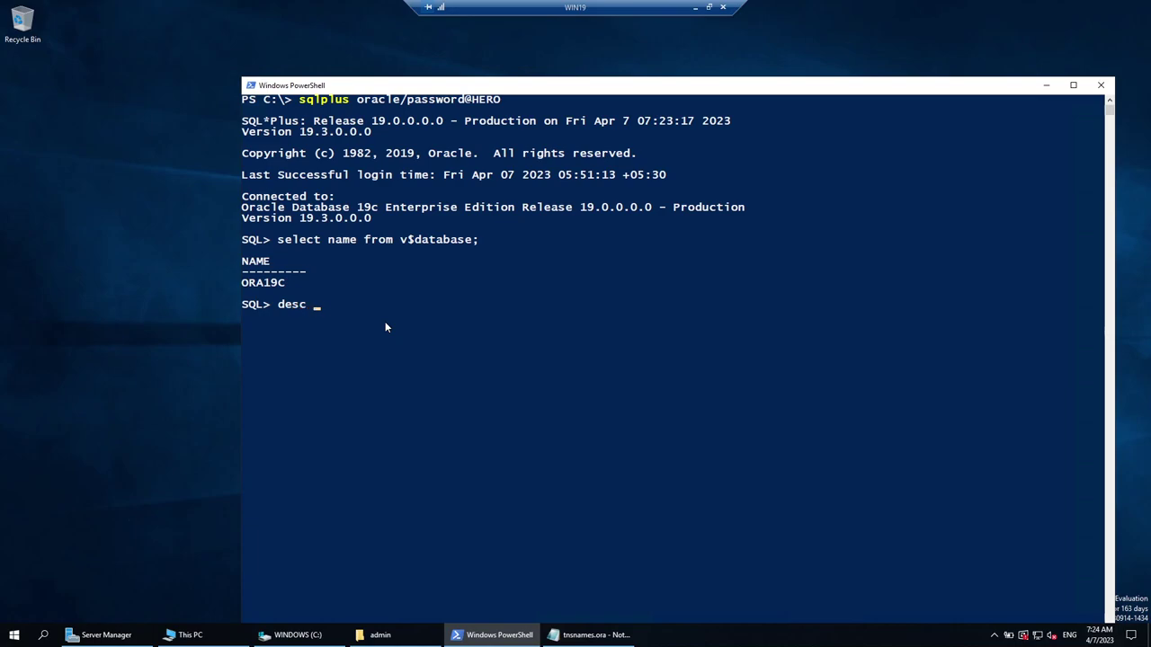
pyautogui.write('v$instance;')
pyautogui.press('Return')
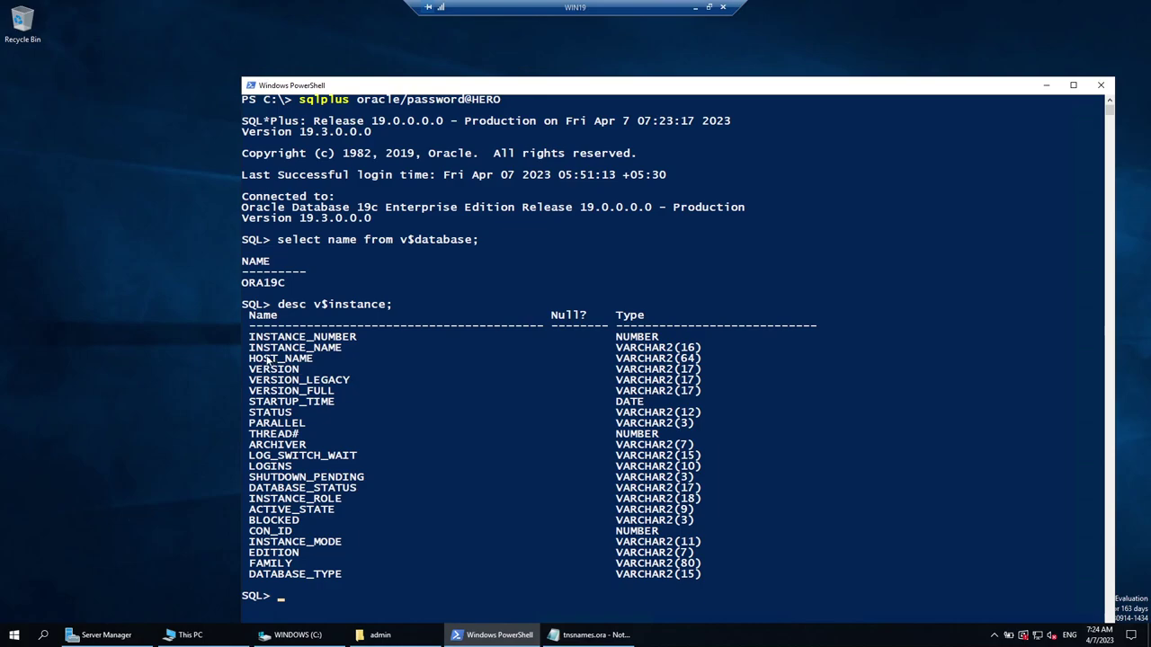
pyautogui.moveTo(250, 359); pyautogui.dragTo(314, 360)
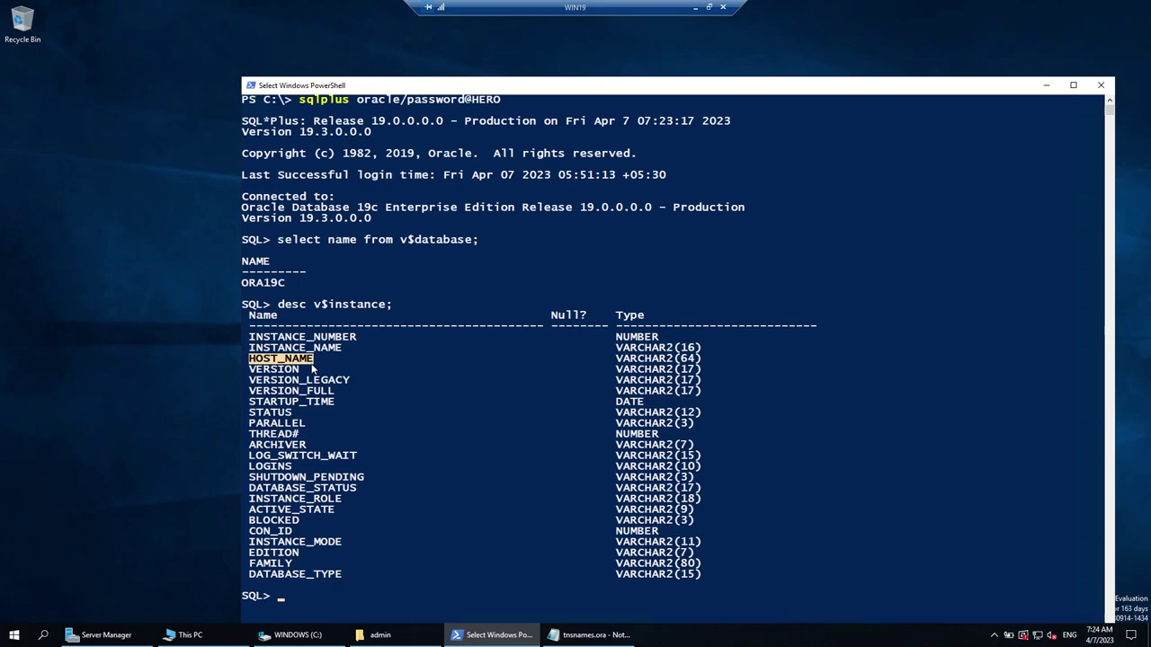
pyautogui.rightClick(452, 248)
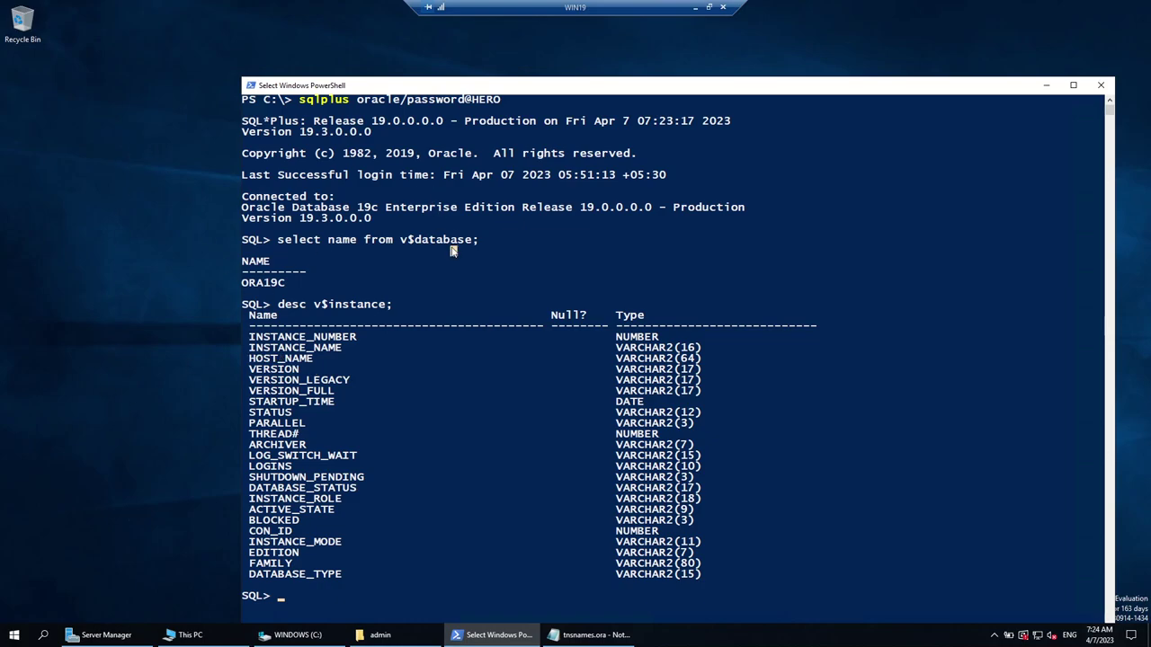
pyautogui.write('exit')
pyautogui.press('Return')
# Clear the console and show the local hostname WIN19-DB1.
pyautogui.write('cls')
pyautogui.press('Return')
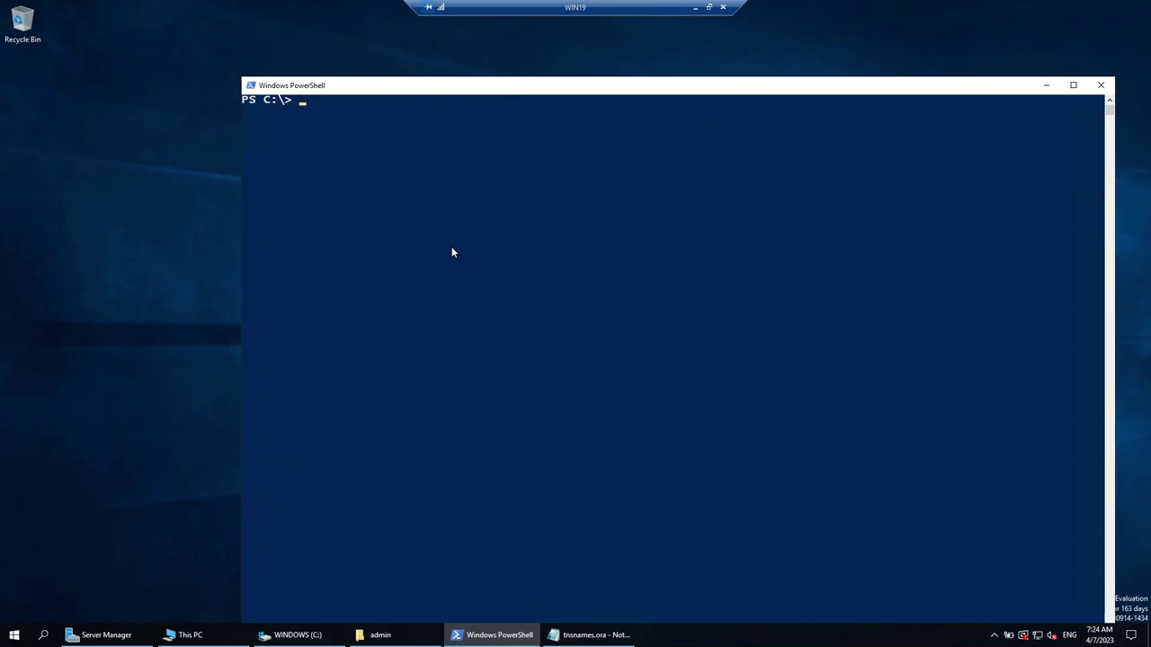
pyautogui.write('hostname')
pyautogui.press('Return')
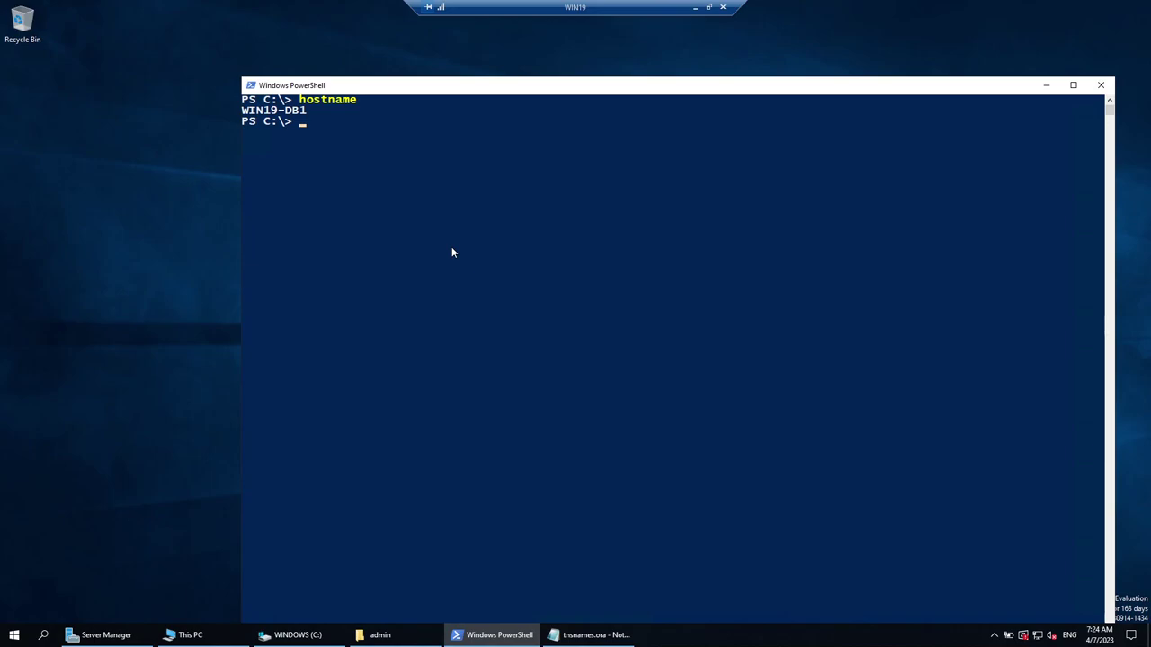
# Reconnect SQL*Plus to HERO as oracle and query host_name from v$instance.
pyautogui.write('sqlplus oracle/password@HERO')
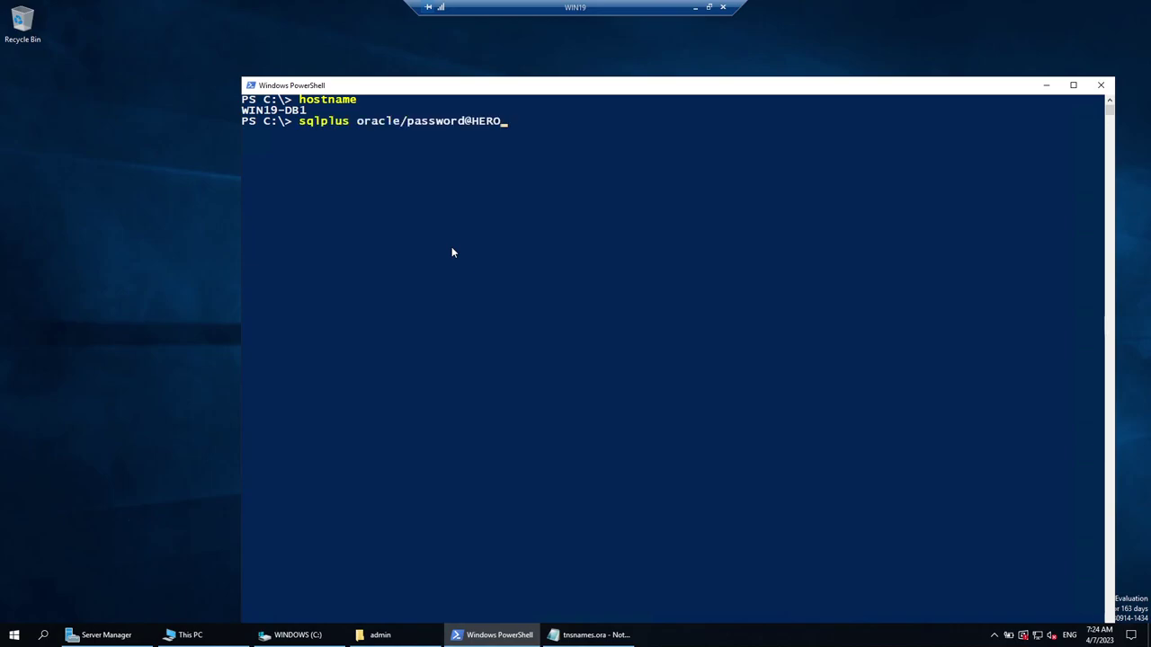
pyautogui.press('Return')
pyautogui.write('se')
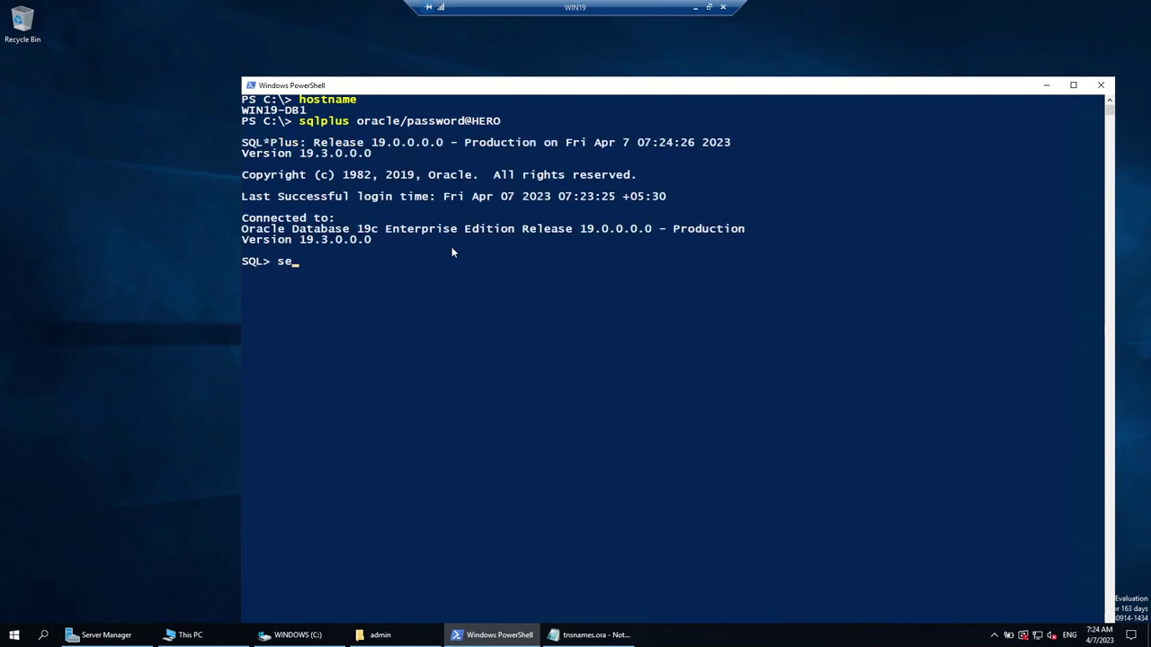
pyautogui.write('lect host_name from')
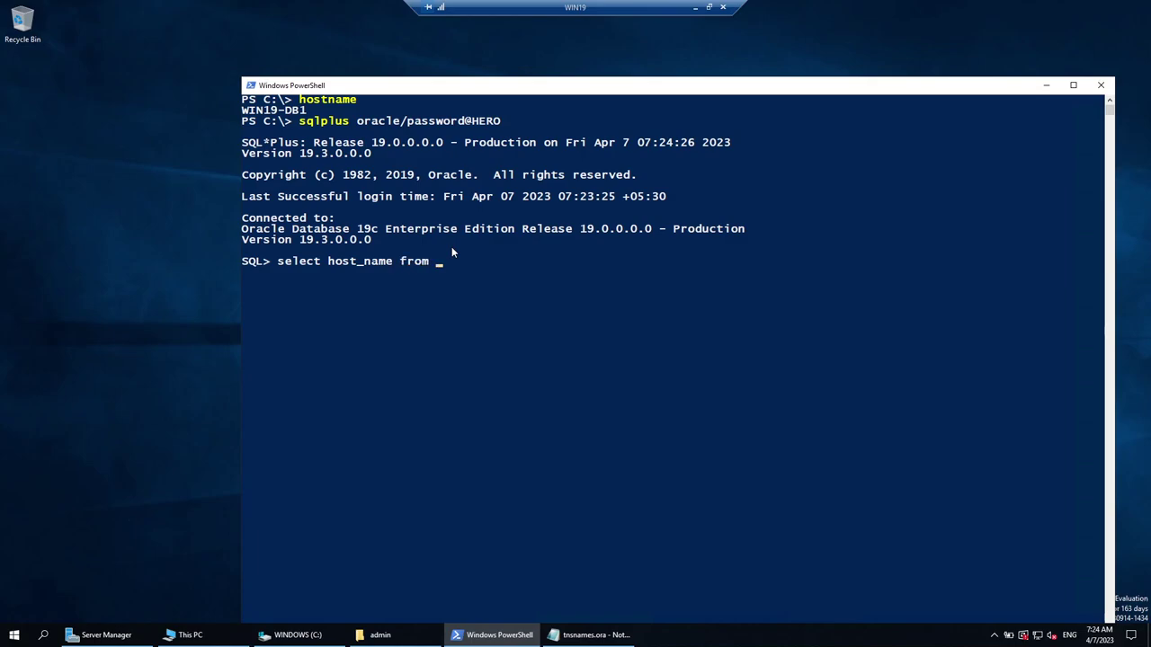
pyautogui.write(' v$instance;')
pyautogui.press('Return')
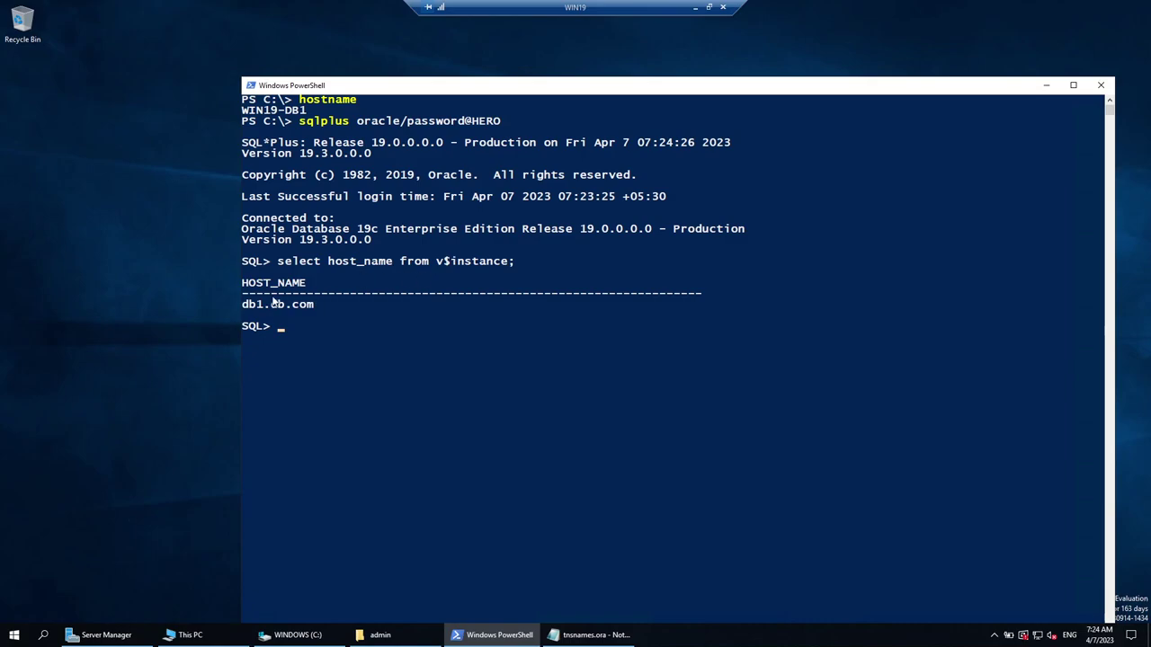
# Highlight db1.db.com and WIN19-DB1 to compare the two host names.
pyautogui.moveTo(245, 306); pyautogui.dragTo(314, 307)
pyautogui.click(314, 311)
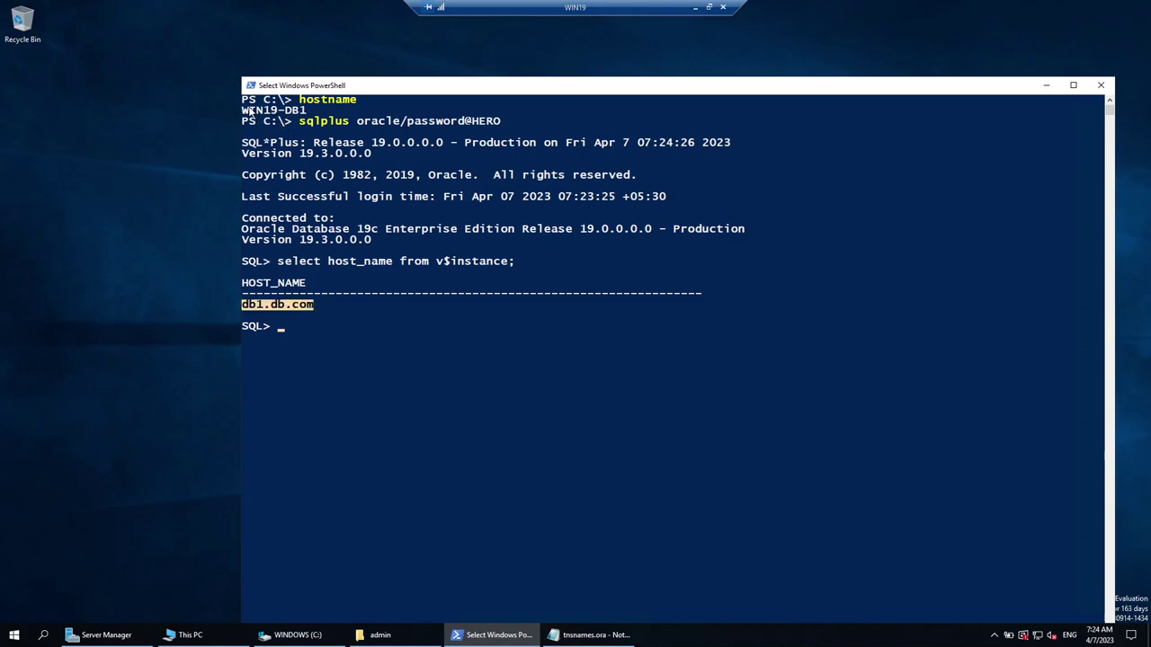
pyautogui.rightClick(308, 331)
pyautogui.click(249, 306)
pyautogui.moveTo(248, 306); pyautogui.dragTo(314, 307)
pyautogui.moveTo(244, 110); pyautogui.dragTo(284, 115)
pyautogui.moveTo(244, 307); pyautogui.dragTo(327, 309)
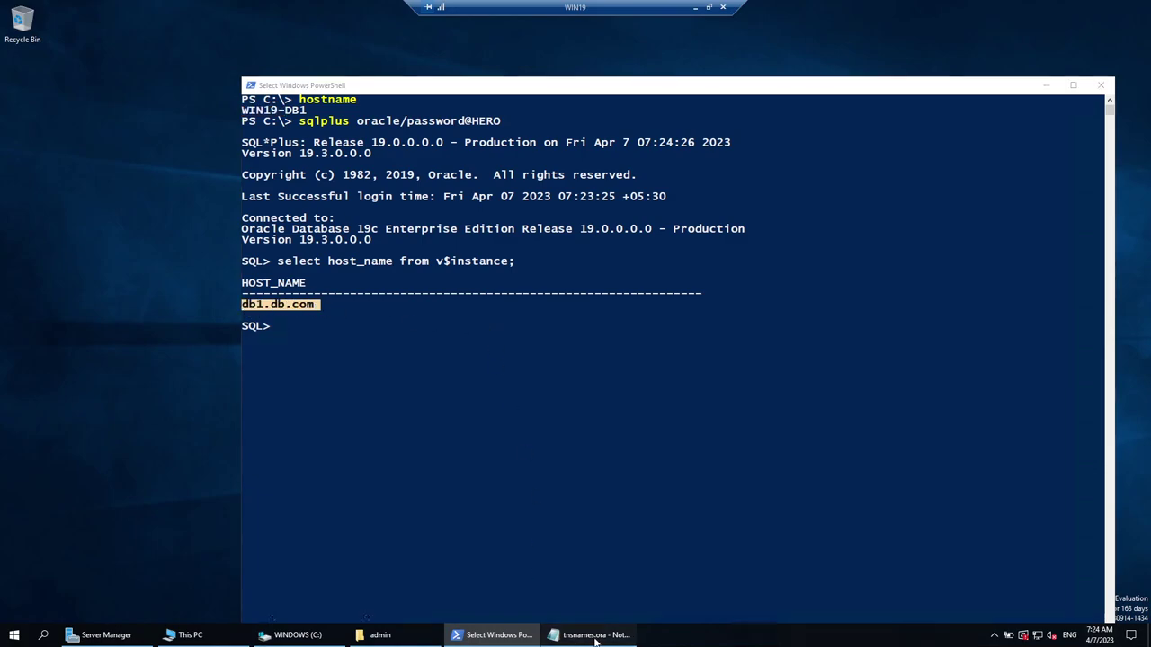
# In tnsnames.ora, select the trailing digits of the HERO port 1519 for replacement.
pyautogui.click(550, 634)
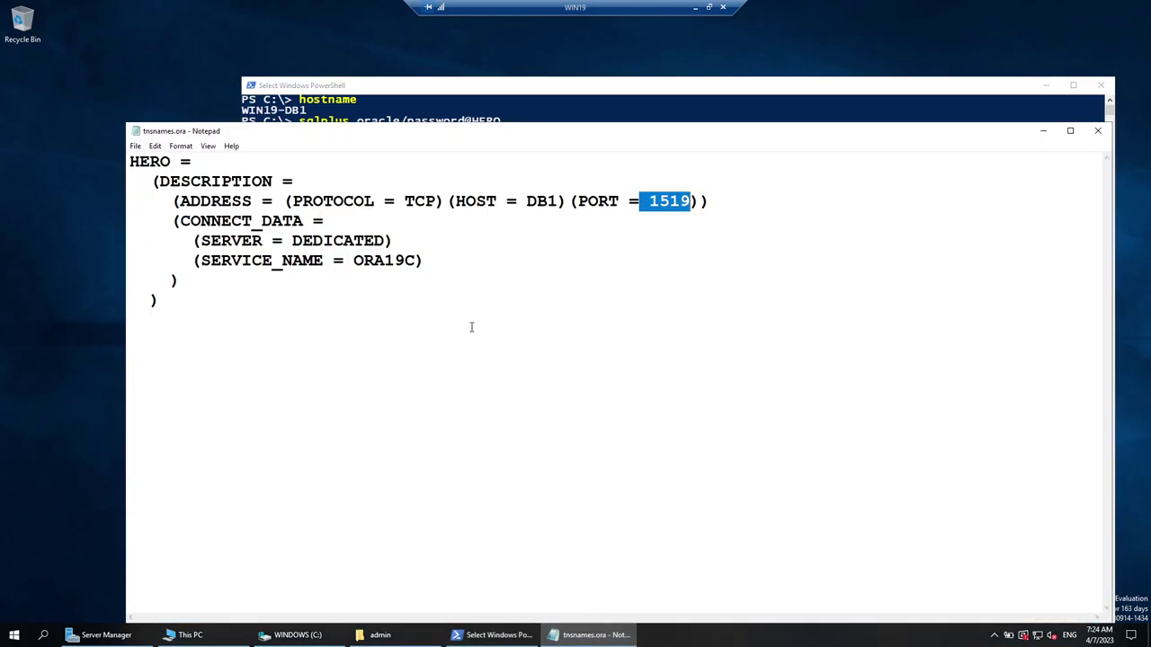
pyautogui.click(695, 190)
pyautogui.moveTo(682, 201); pyautogui.dragTo(692, 202)
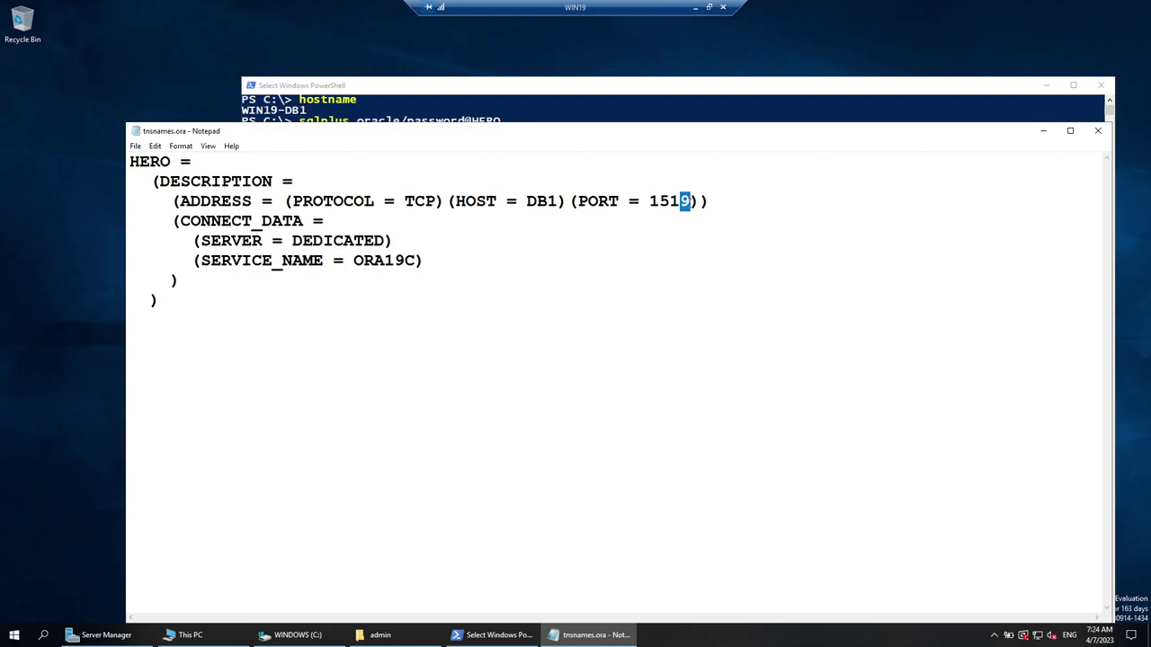
pyautogui.write('8')
pyautogui.moveTo(671, 201); pyautogui.dragTo(692, 201)
# Make the HERO port 1525, close tnsnames.ora, and exit SQL*Plus.
pyautogui.write('25')
pyautogui.click(1098, 130)
pyautogui.write('exit')
pyautogui.press('Return')
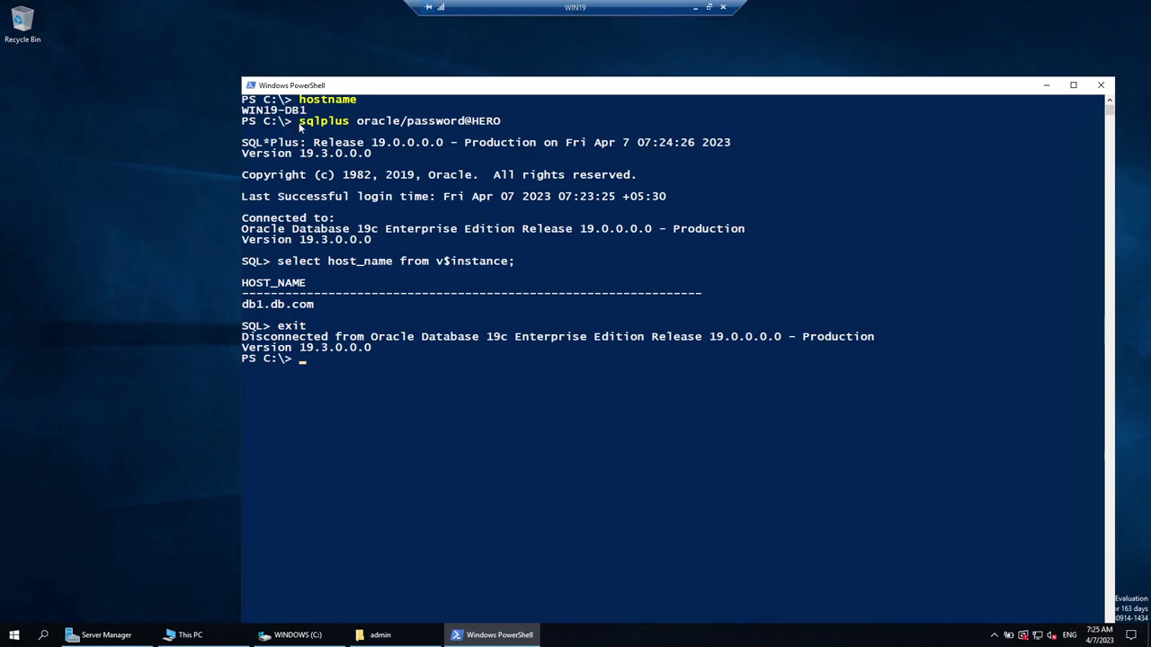
# Copy the sqlplus HERO login, reopen PowerShell, and run it, getting ORA-12541 no listener.
pyautogui.moveTo(299, 123); pyautogui.dragTo(519, 129)
pyautogui.press('super+c')
pyautogui.rightClick(518, 129)
pyautogui.click(1101, 84)
pyautogui.click(14, 635)
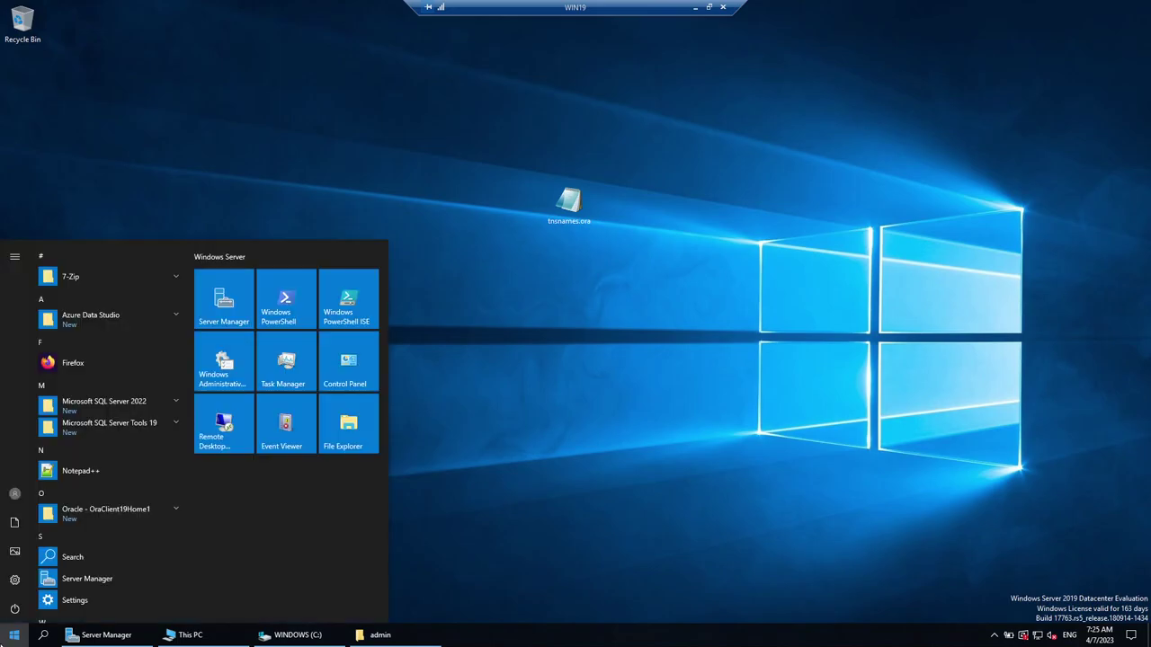
pyautogui.write('powershell')
pyautogui.press('Return')
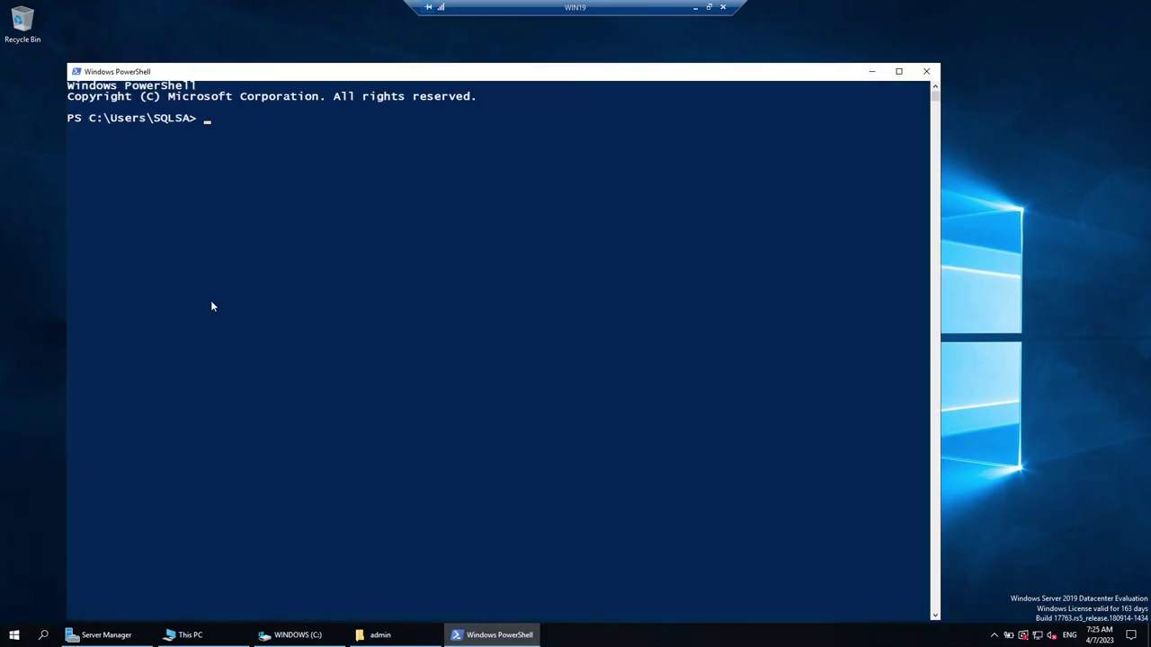
pyautogui.rightClick(529, 198)
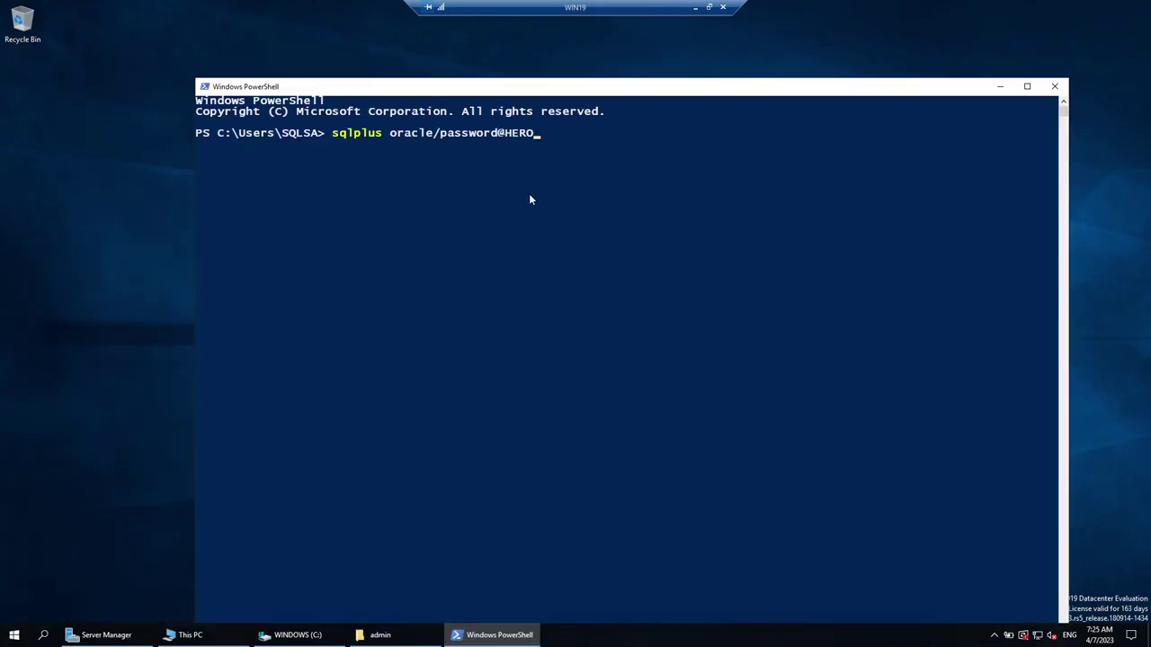
pyautogui.press('Return')
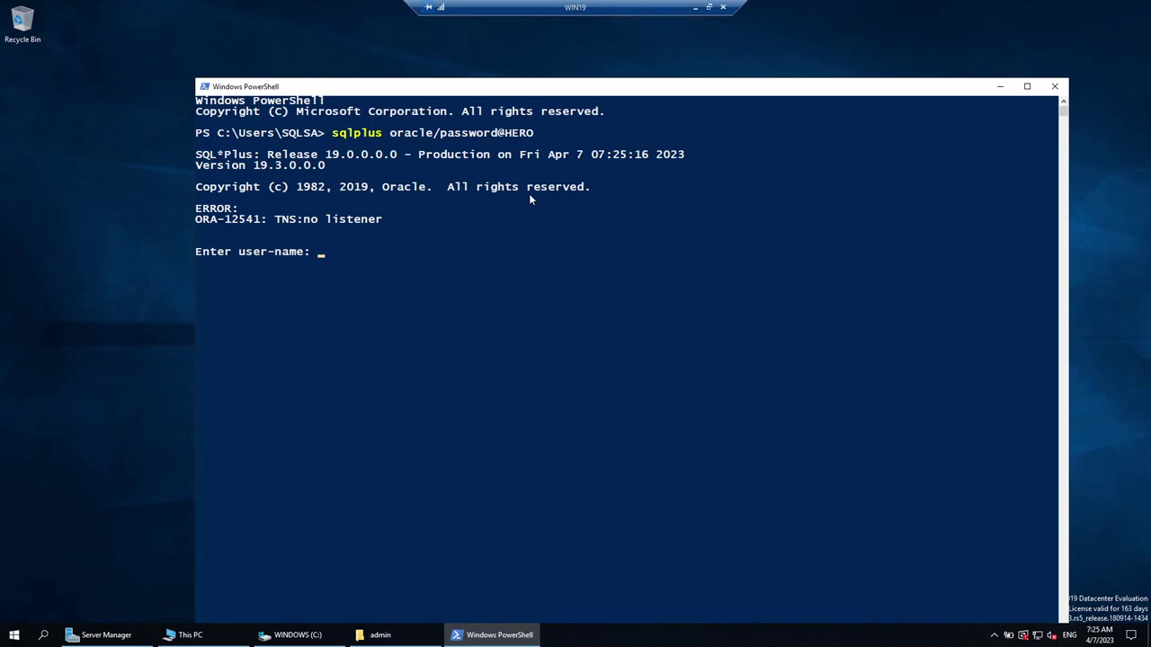
# Open the desktop tnsnames.ora, replace service name ORA19C with TEST, and save on closing.
pyautogui.click(1000, 87)
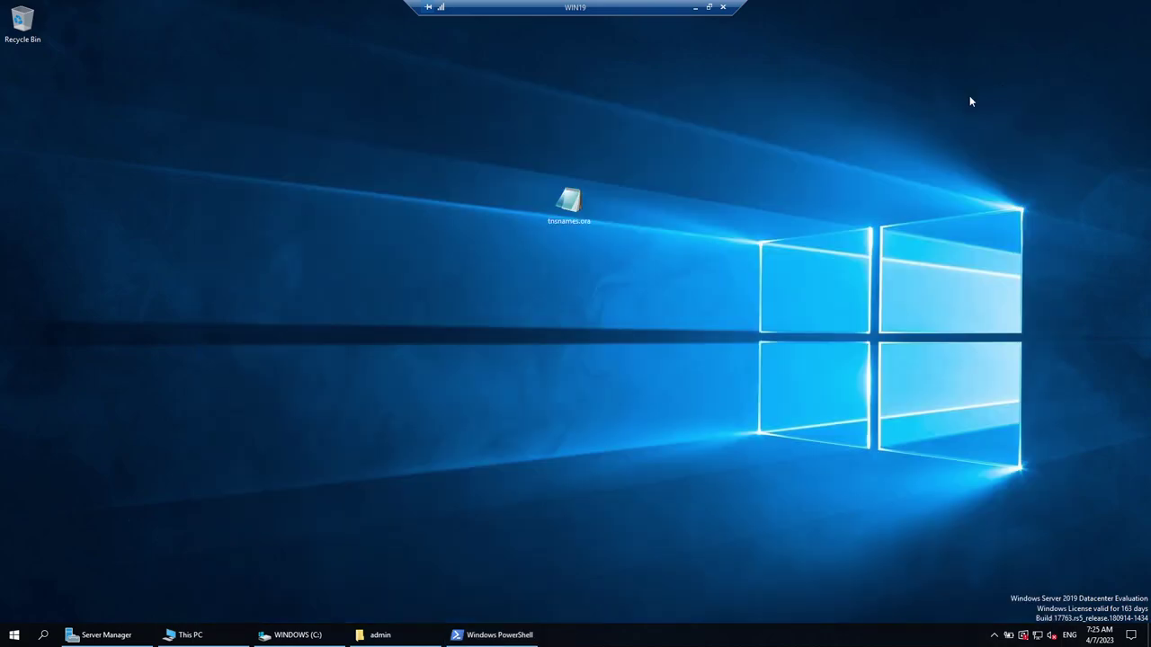
pyautogui.doubleClick(562, 225)
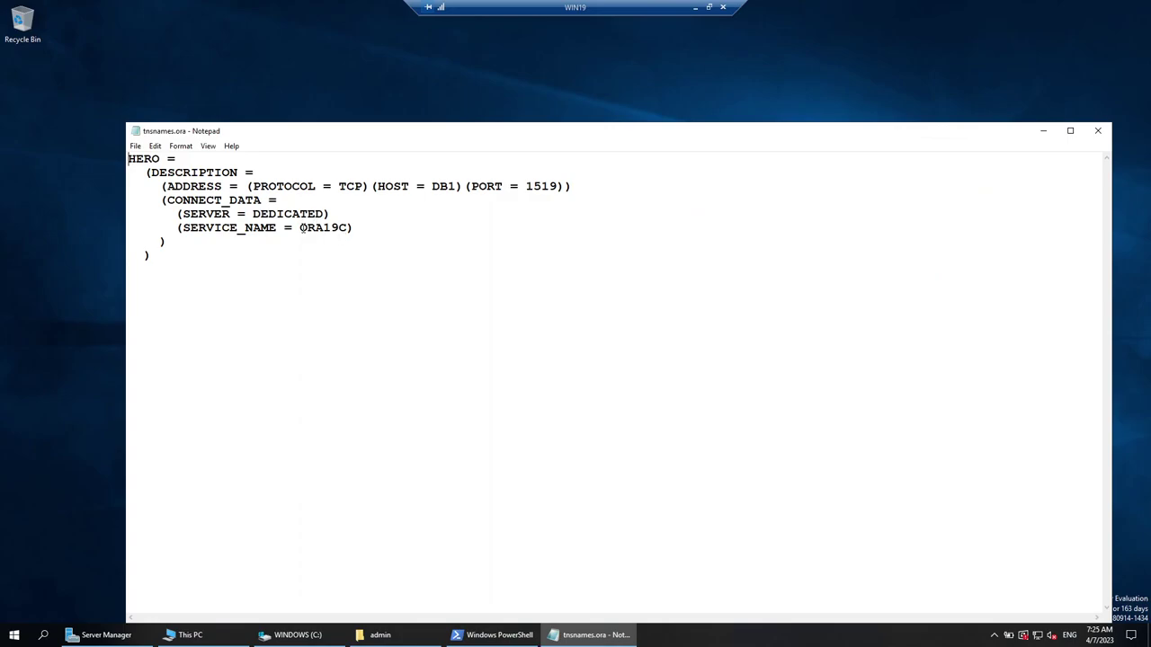
pyautogui.moveTo(300, 227); pyautogui.dragTo(349, 228)
pyautogui.write('TEST')
pyautogui.moveTo(543, 187); pyautogui.dragTo(558, 187)
pyautogui.click(1098, 130)
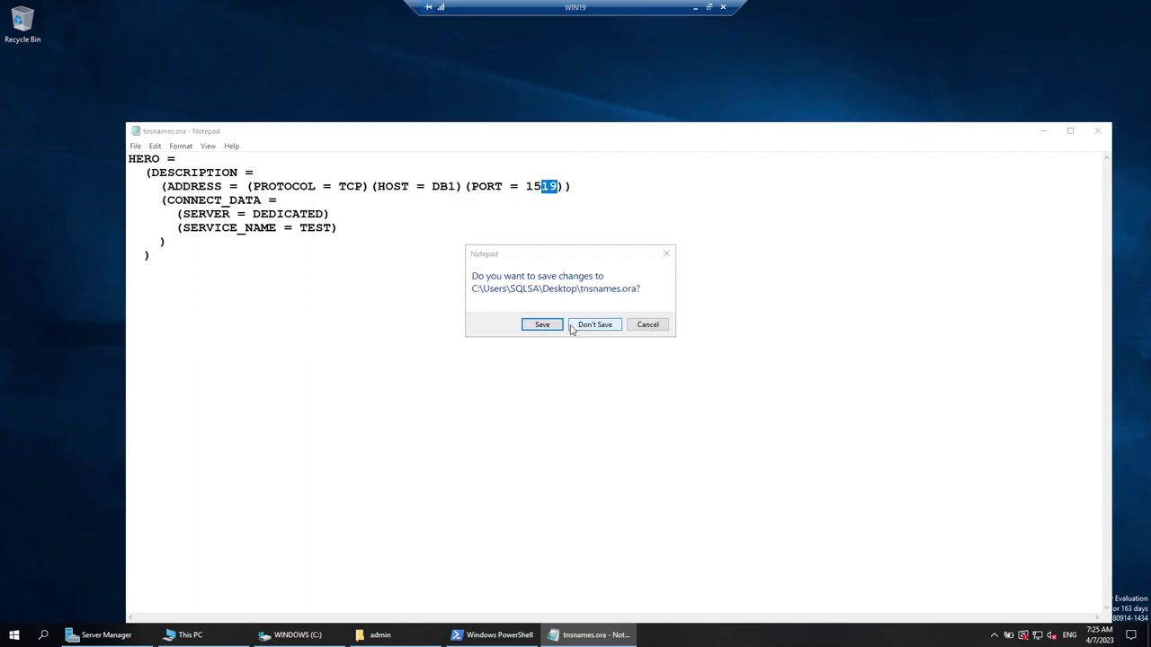
pyautogui.click(573, 325)
# Replace the admin tnsnames.ora with the edited copy and rerun the sqlplus HERO login.
pyautogui.click(381, 635)
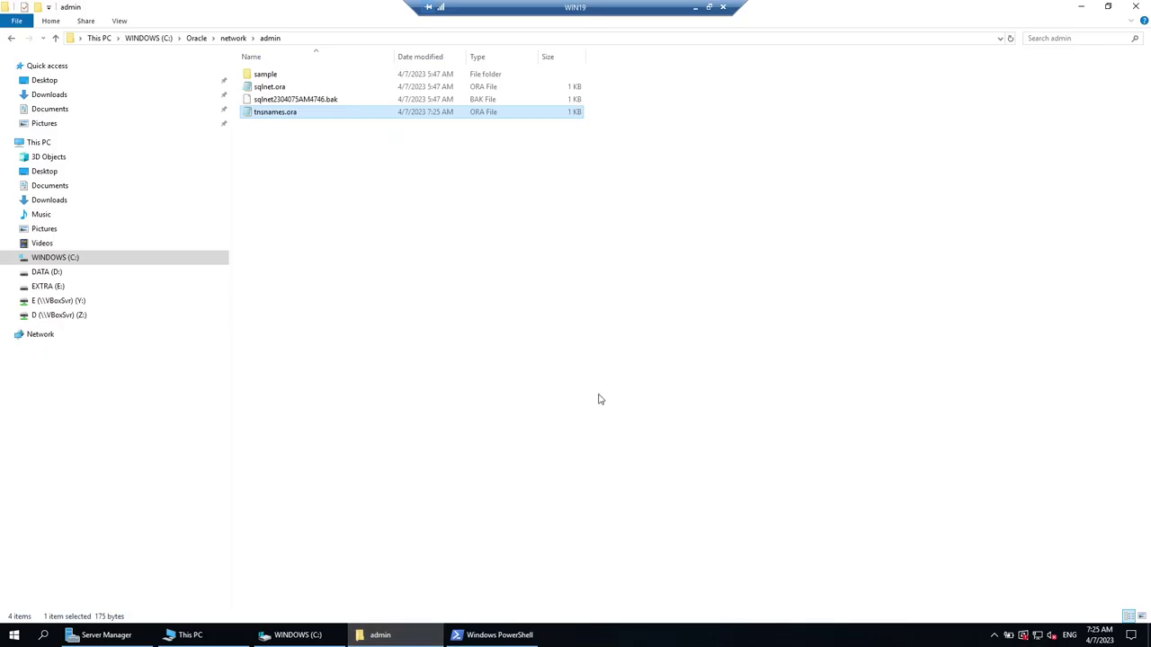
pyautogui.hotkey('ctrl', 'v')
pyautogui.click(524, 223)
pyautogui.hotkey('alt', 'Tab')
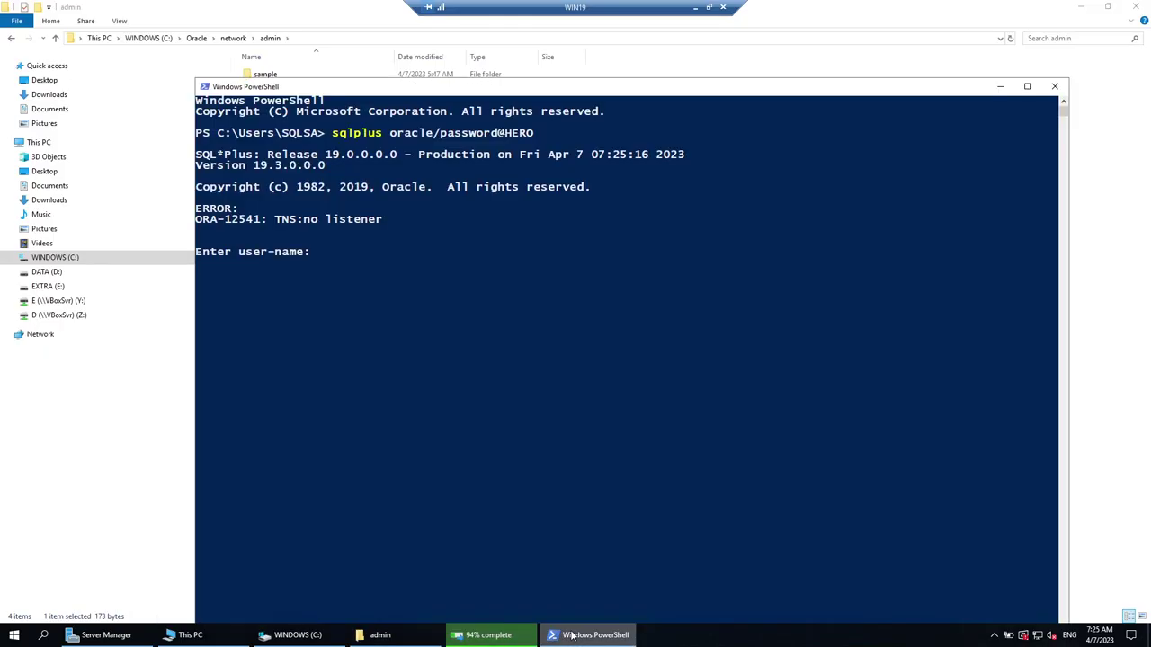
pyautogui.hotkey('ctrl', 'c')
pyautogui.press('Up')
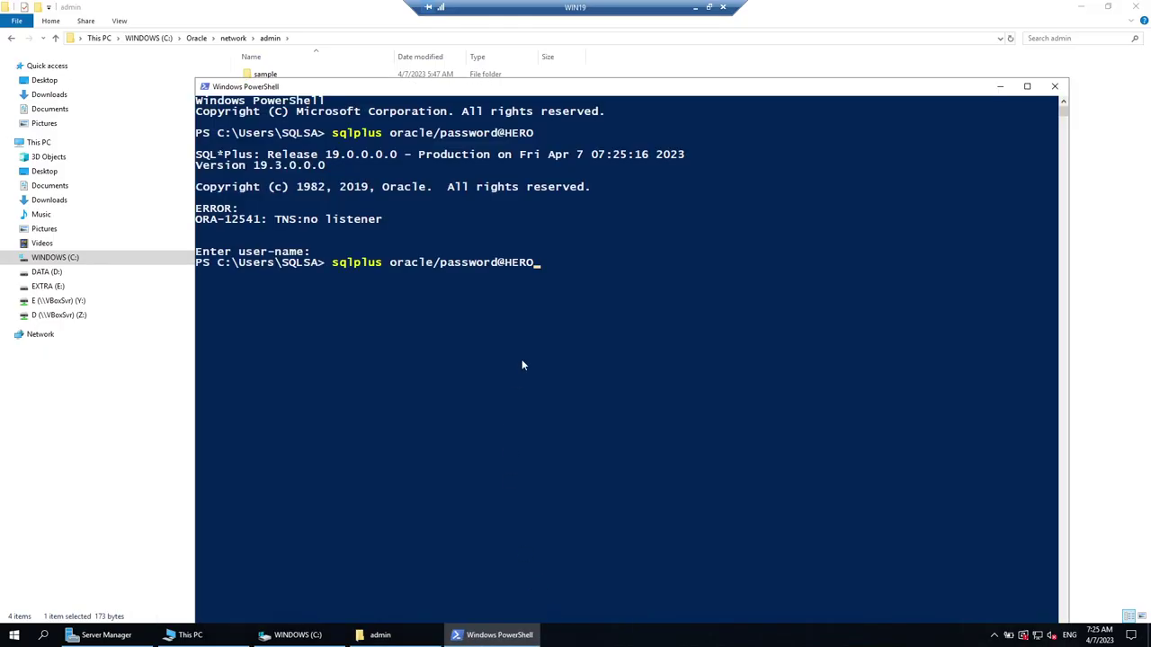
pyautogui.press('Return')
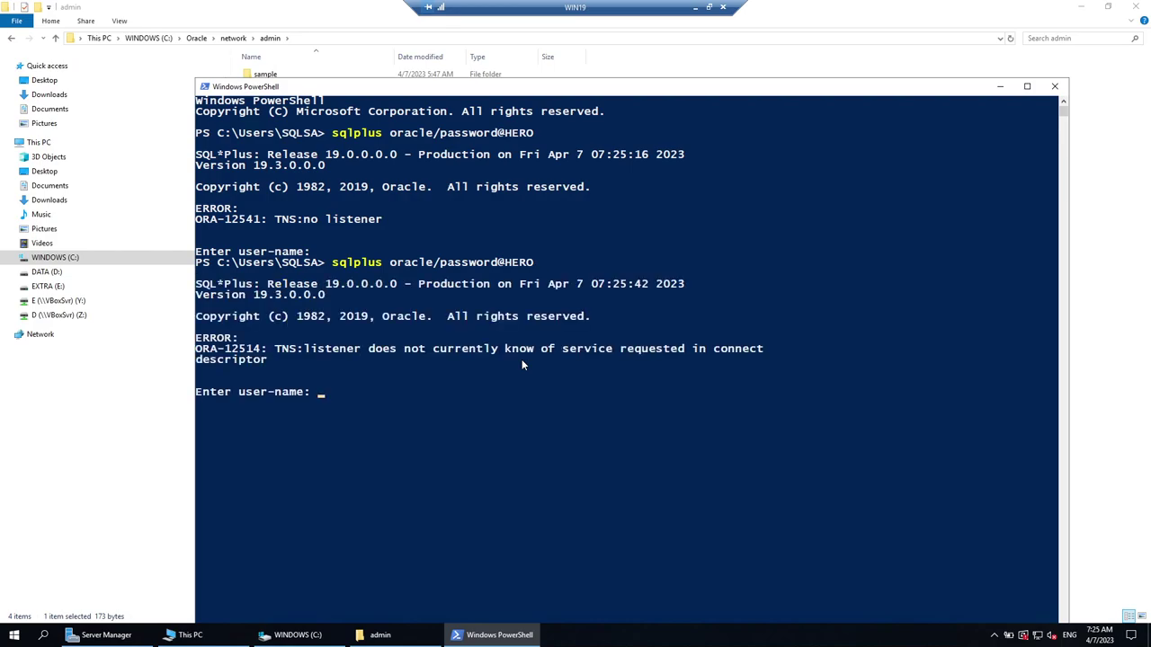
# Mark and copy the no listener and ORA-12514 error messages.
pyautogui.click(1081, 7)
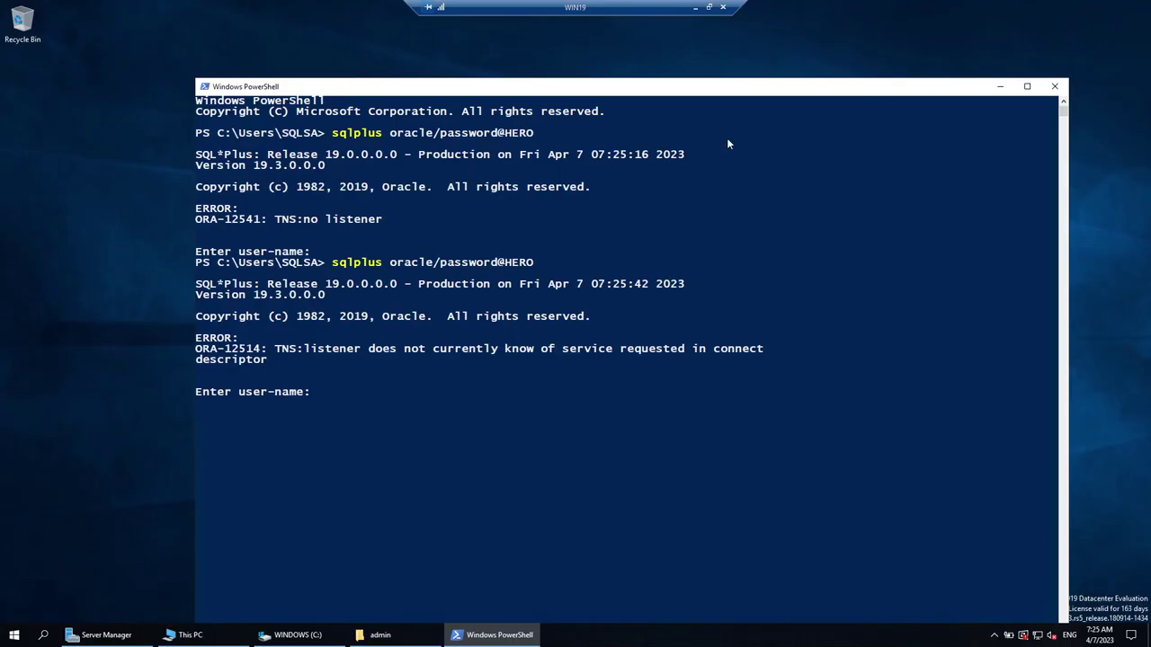
pyautogui.moveTo(276, 220); pyautogui.dragTo(384, 221)
pyautogui.moveTo(289, 350); pyautogui.dragTo(761, 350)
pyautogui.rightClick(761, 417)
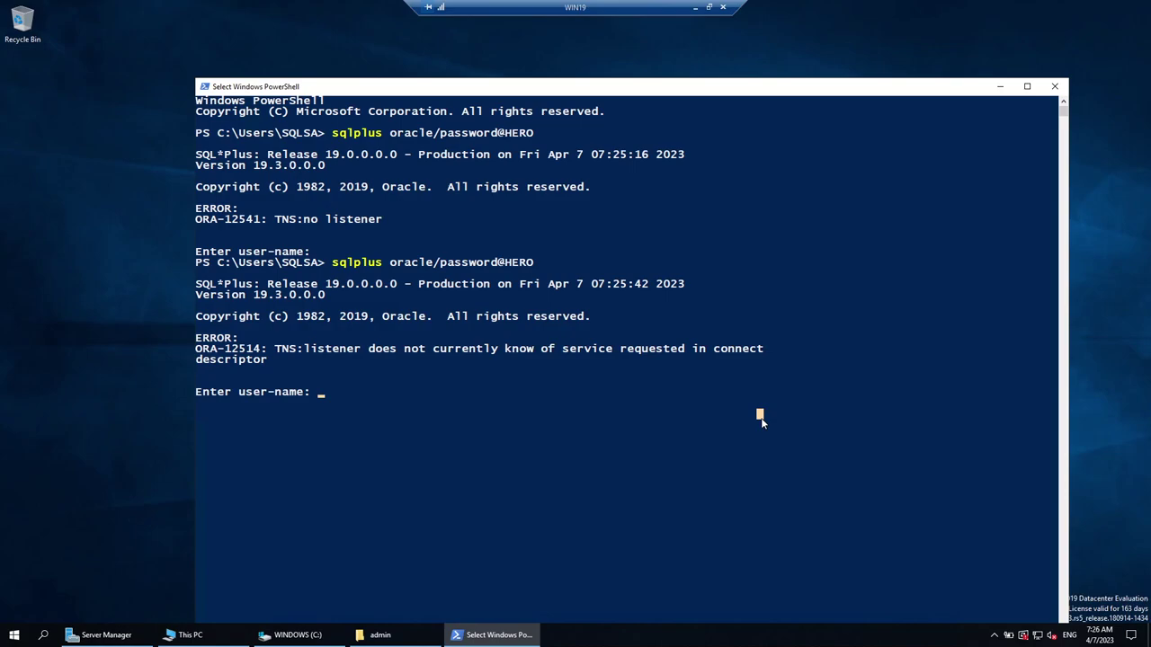
pyautogui.moveTo(378, 227); pyautogui.dragTo(381, 227)
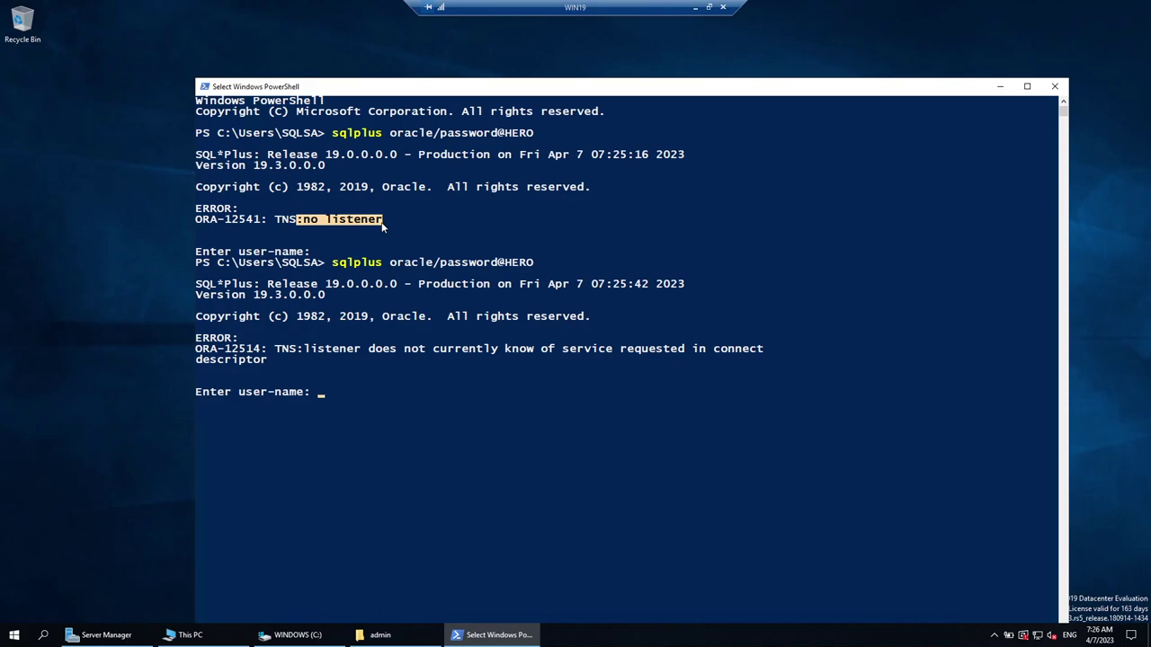
pyautogui.click(378, 635)
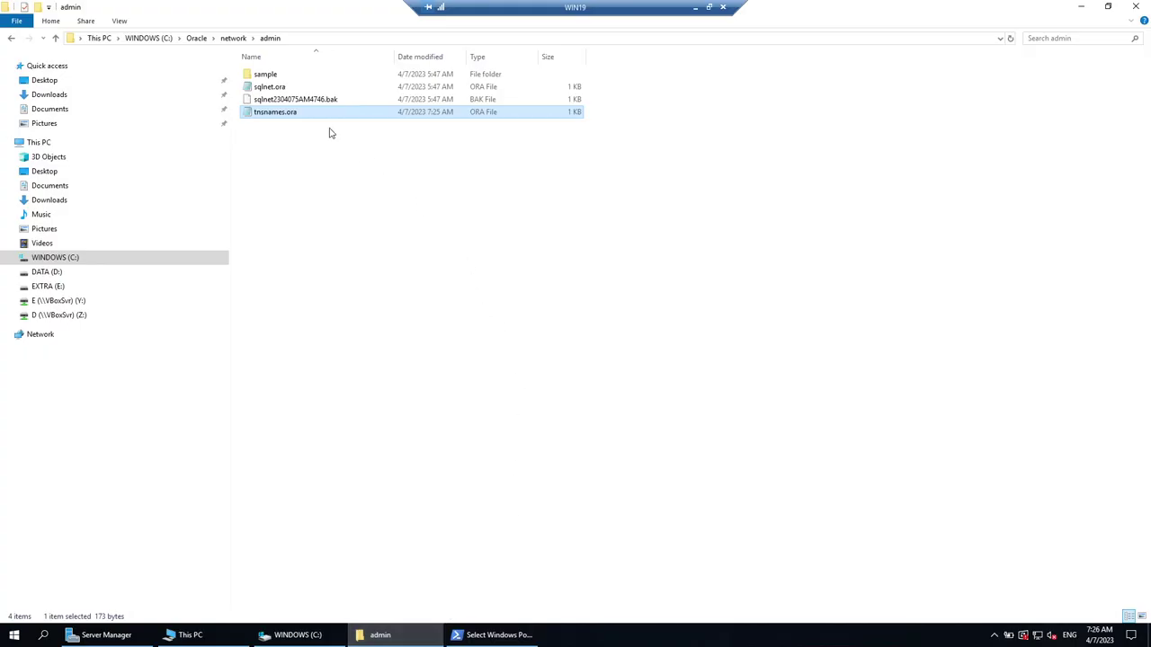
# Replace TEST with ORA19C as the HERO service name in the admin tnsnames.ora and save.
pyautogui.doubleClick(307, 115)
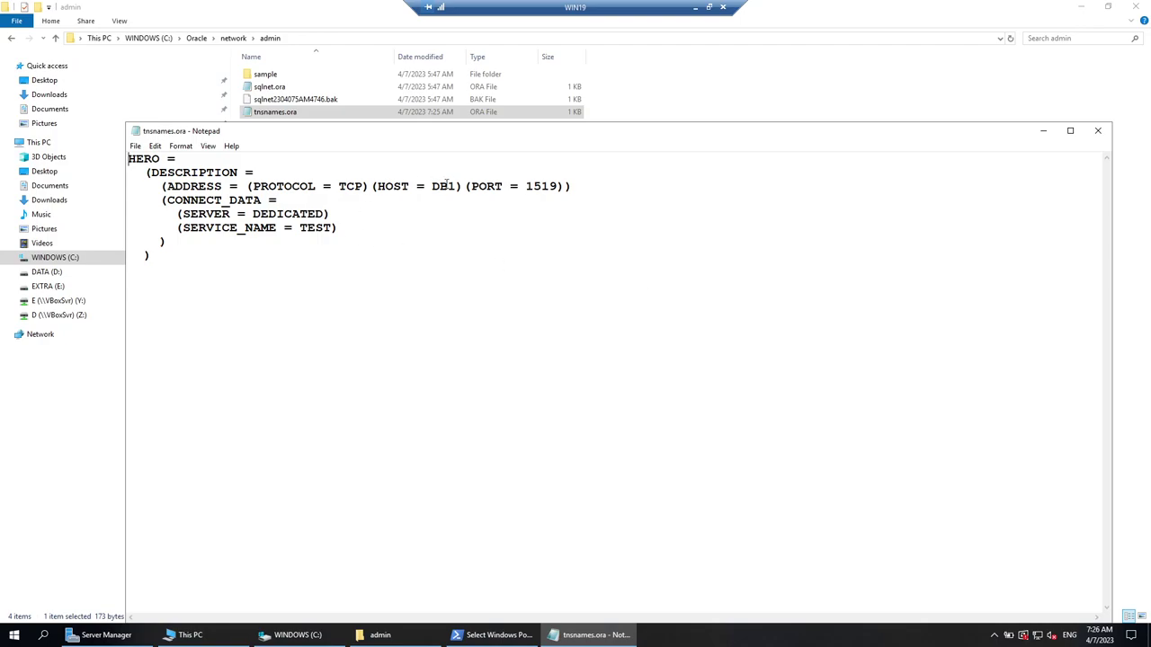
pyautogui.moveTo(299, 228); pyautogui.dragTo(331, 227)
pyautogui.write('ORACL')
pyautogui.press('BackSpace')
pyautogui.press('BackSpace')
pyautogui.write('19C')
pyautogui.hotkey('ctrl', 's')
pyautogui.click(1101, 133)
# Abandon the login prompt, run cls, and log in to HERO as oracle with SQL*Plus.
pyautogui.hotkey('alt', 'Tab')
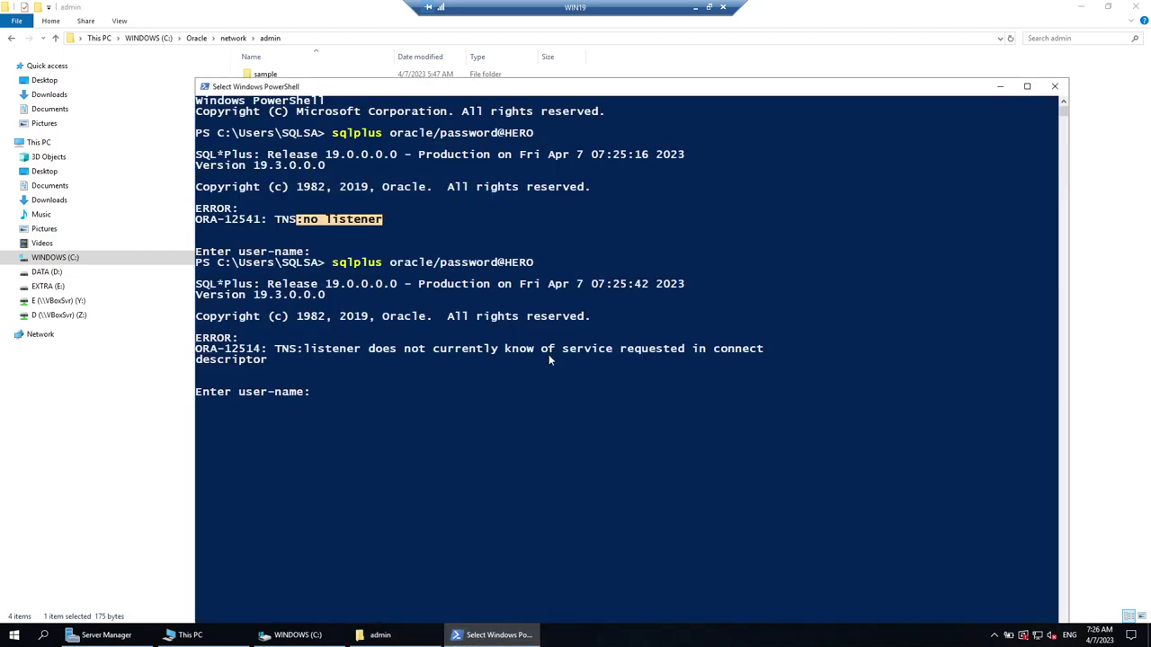
pyautogui.press('Return')
pyautogui.press('Return')
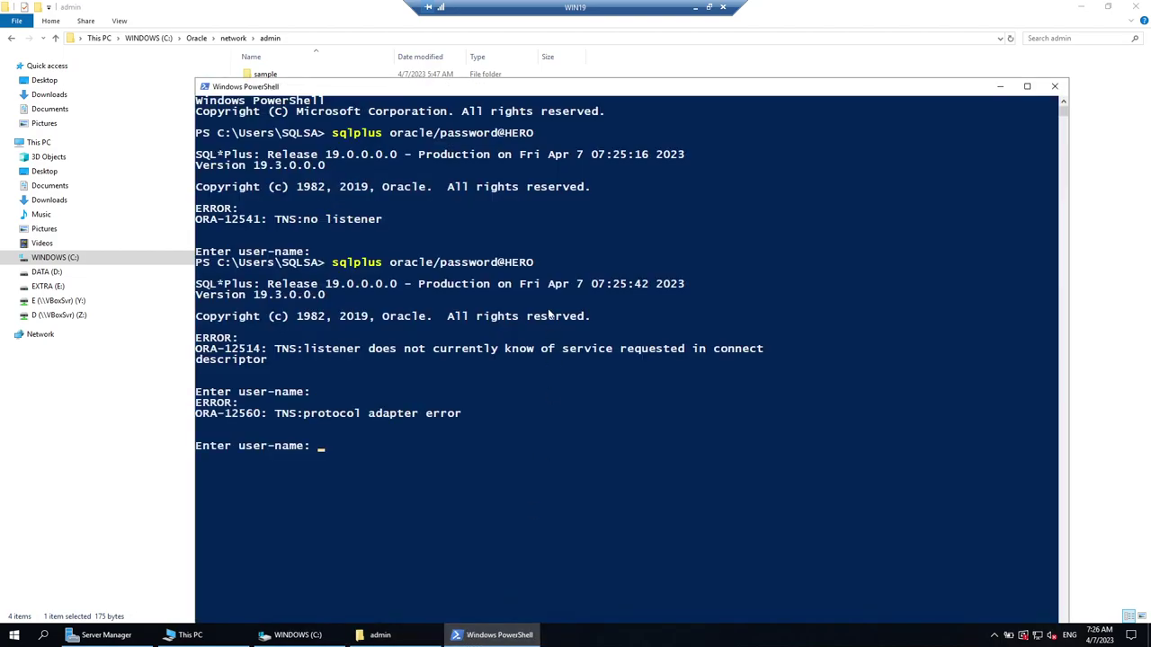
pyautogui.hotkey('ctrl', 'c')
pyautogui.press('Return')
pyautogui.write('clea')
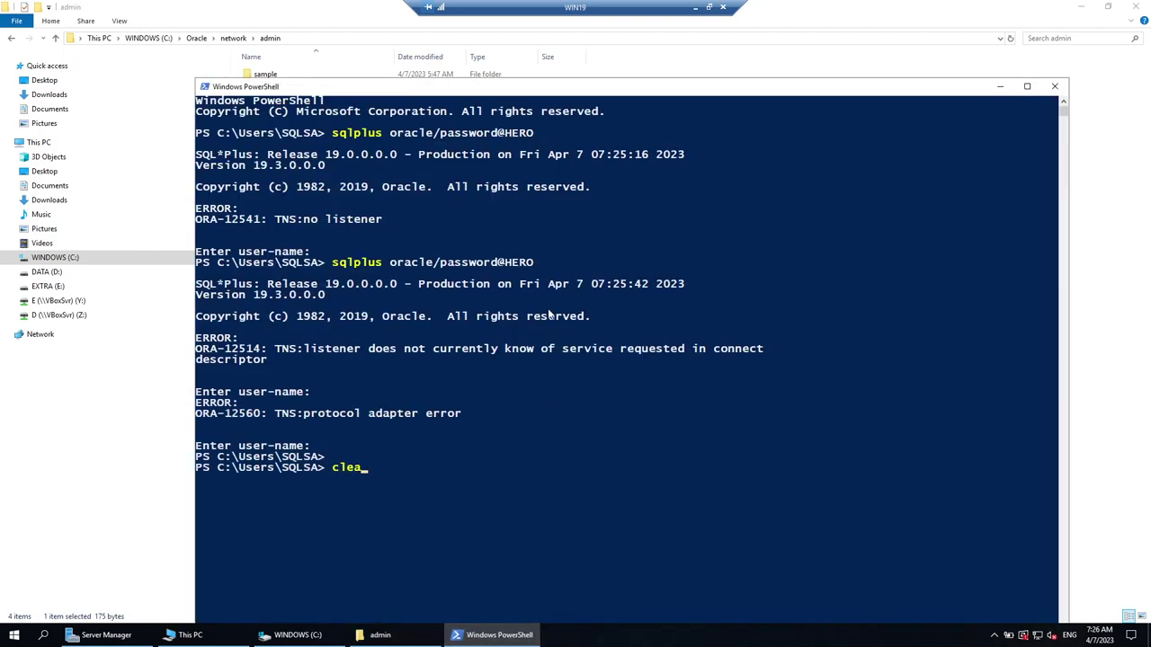
pyautogui.write('r')
pyautogui.press('BackSpace')
pyautogui.press('BackSpace')
pyautogui.press('BackSpace')
pyautogui.write('s')
pyautogui.press('Return')
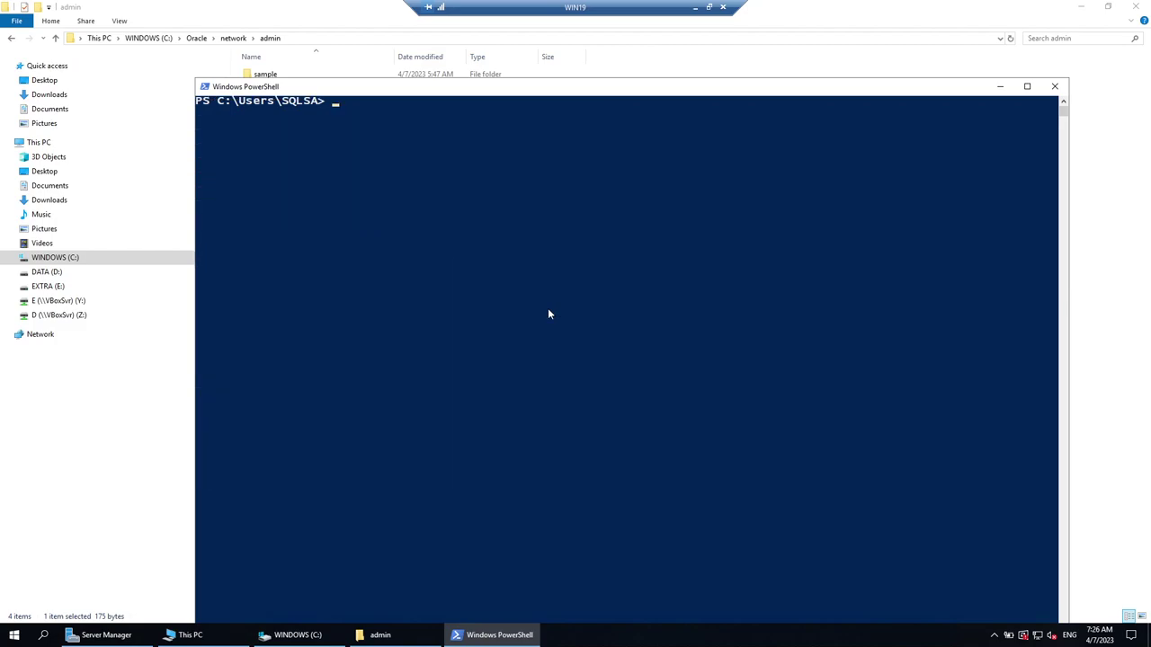
pyautogui.hotkey('ctrl', 'v')
pyautogui.press('Return')
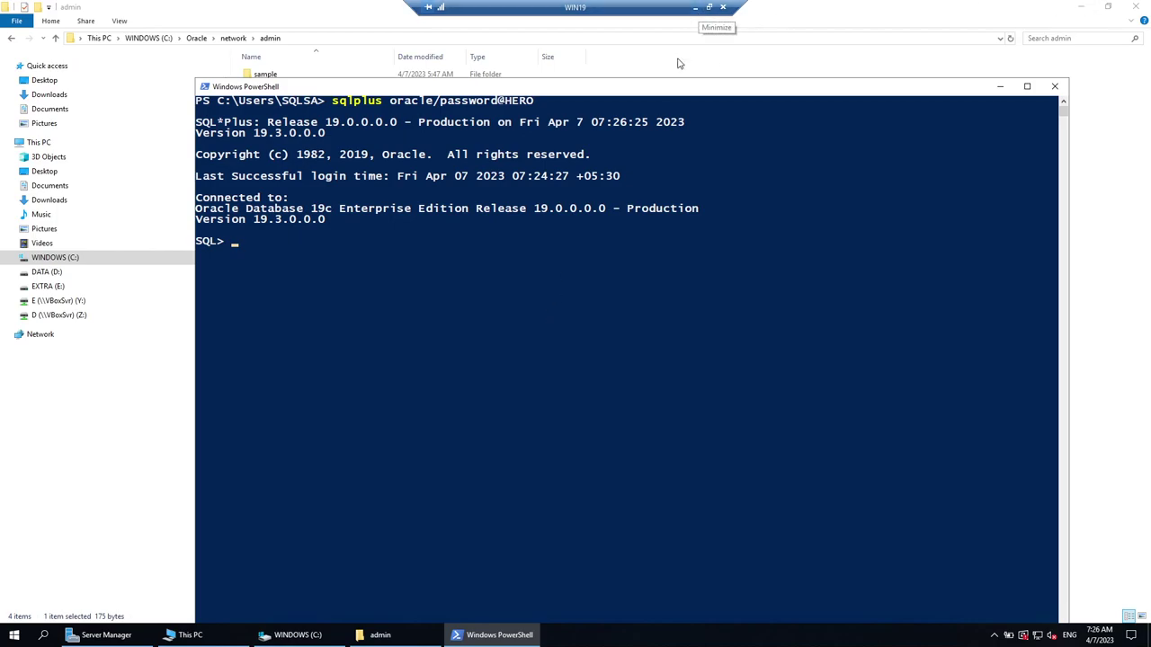
# Run show parameter name; and highlight service_names showing ora19c.
pyautogui.click(666, 209)
pyautogui.write('show p')
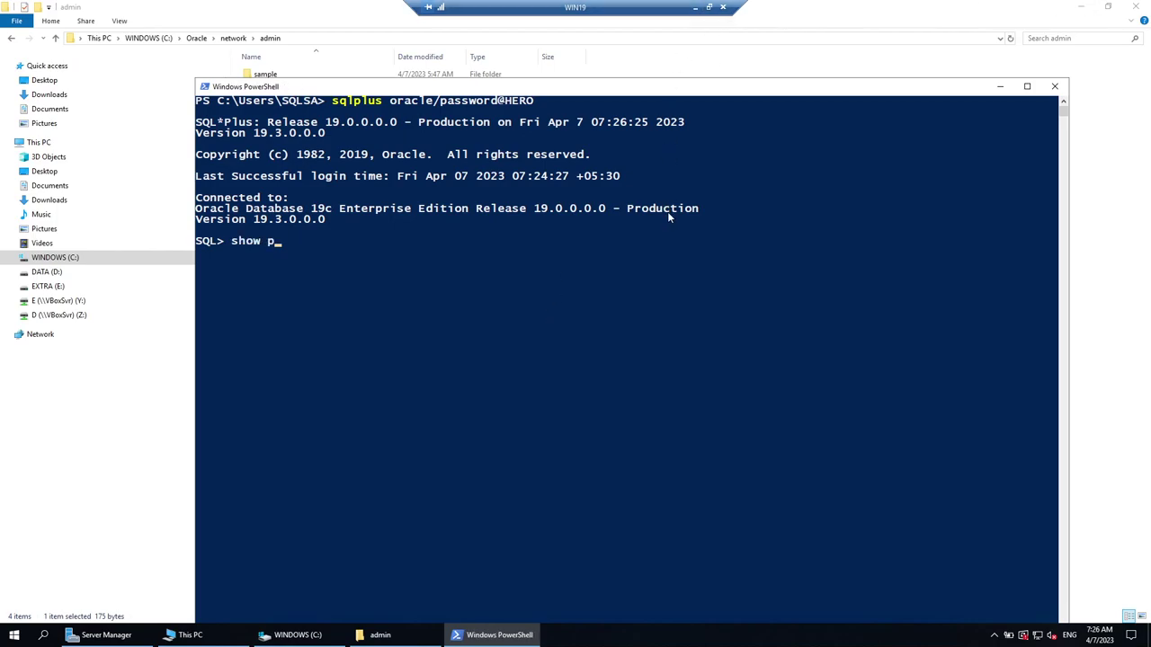
pyautogui.write('arameter name;')
pyautogui.press('Return')
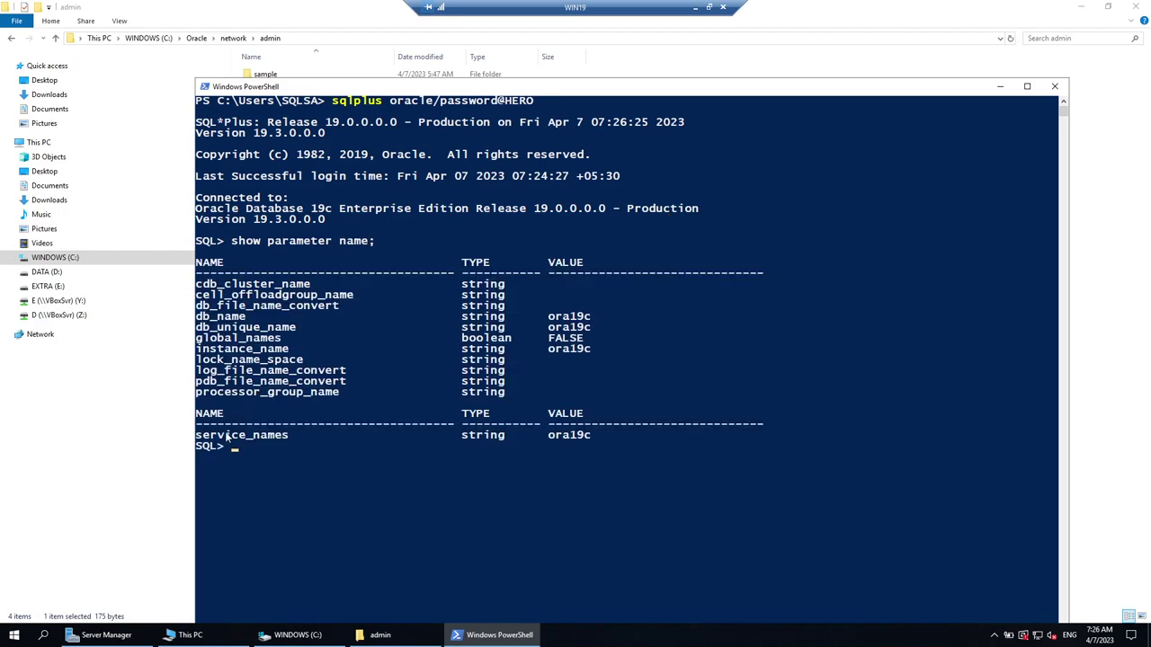
pyautogui.moveTo(204, 435); pyautogui.dragTo(614, 446)
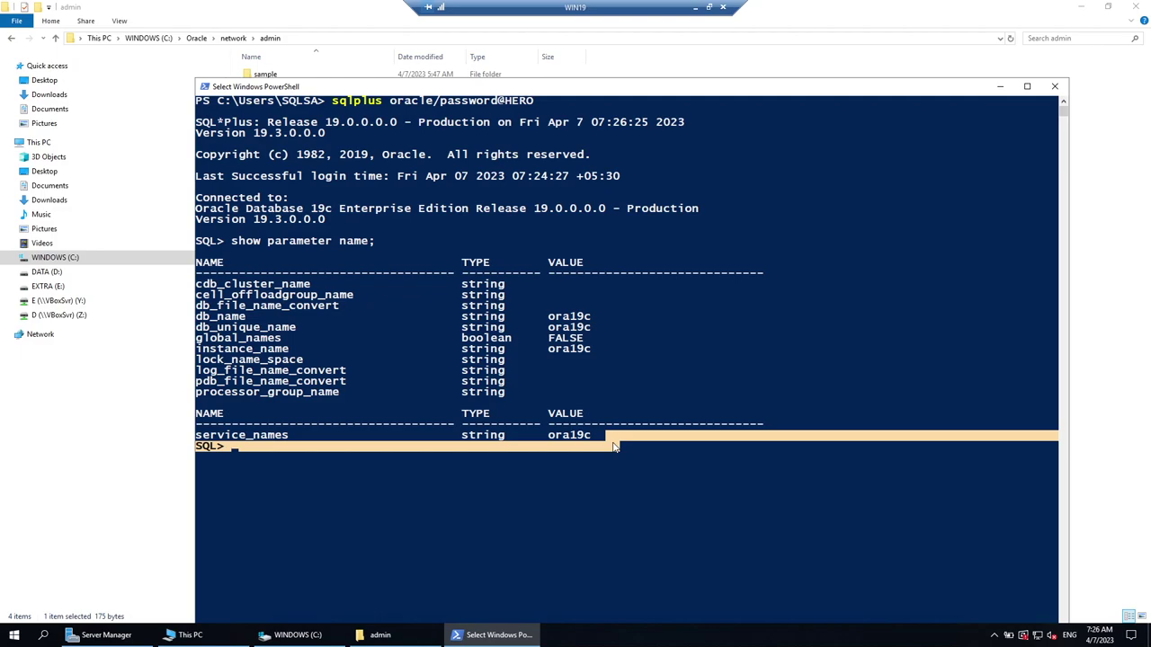
# Switch to SQL Developer on the host and disconnect the ROCK connection.
pyautogui.click(697, 9)
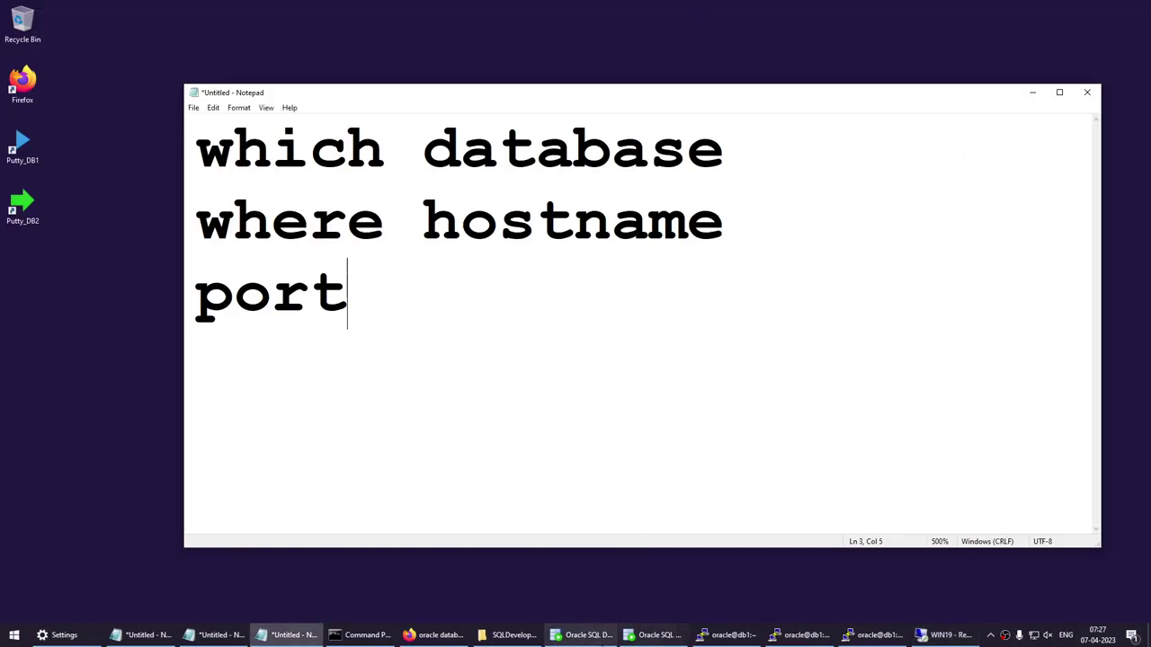
pyautogui.click(585, 635)
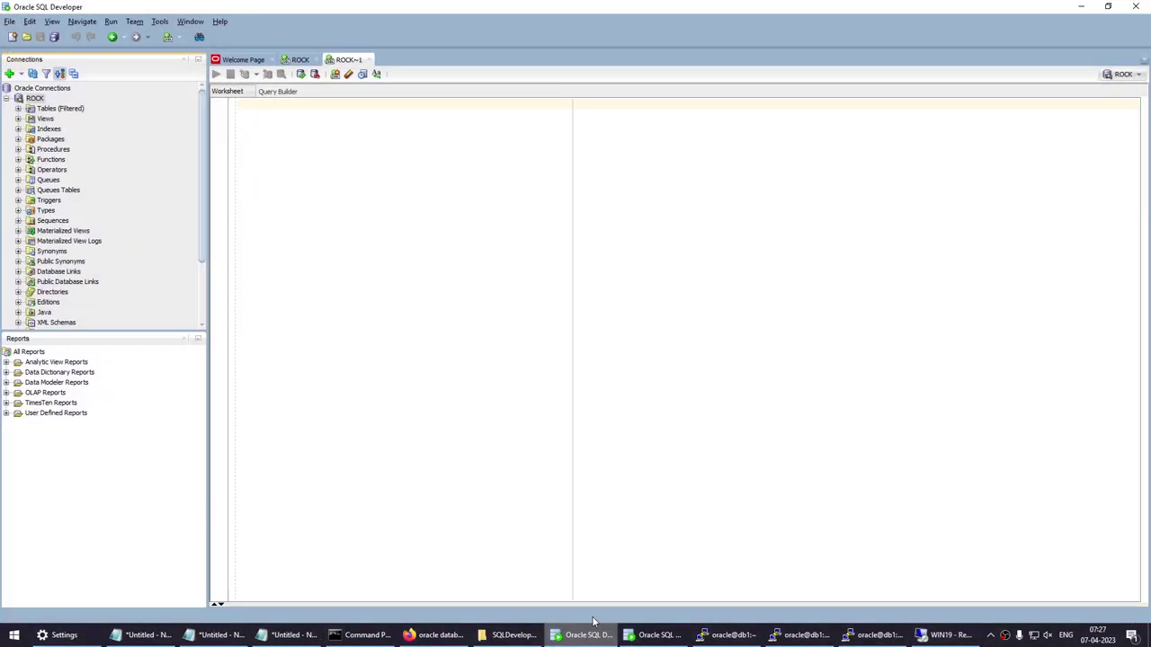
pyautogui.rightClick(36, 100)
pyautogui.click(57, 123)
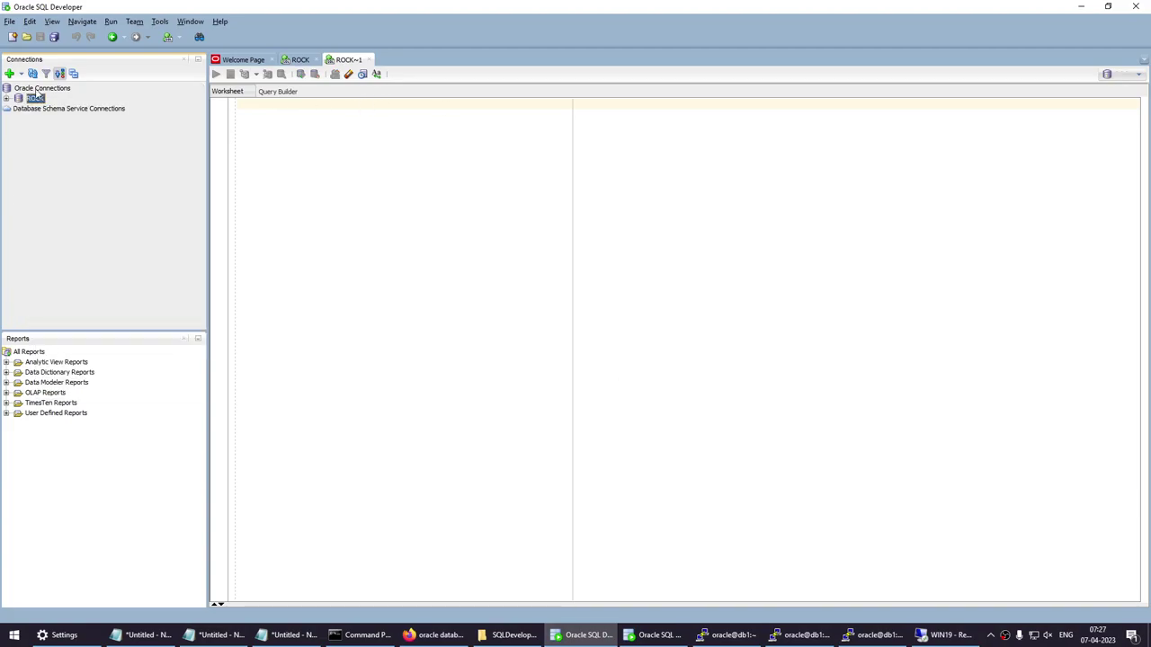
# Start a new connection with username oracle and the password saved.
pyautogui.click(9, 73)
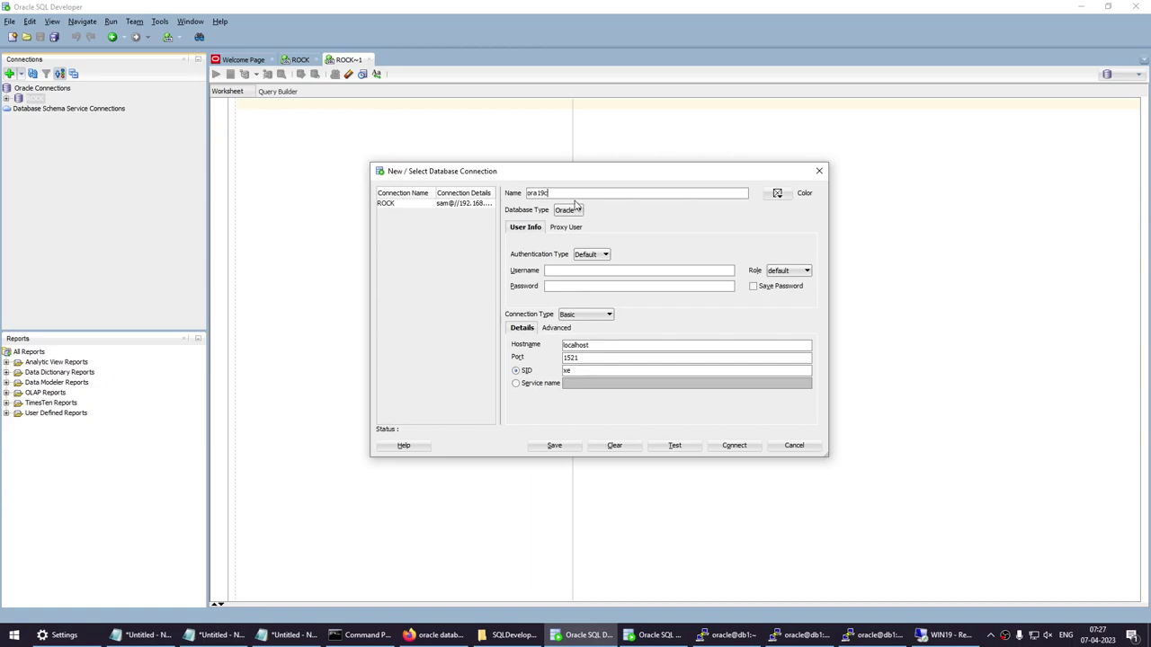
pyautogui.press('Tab')
pyautogui.press('Tab')
pyautogui.press('Tab')
pyautogui.press('Tab')
pyautogui.write('oracle')
pyautogui.press('Tab')
# Set hostname db1, port 1519 and SID ora19c, then test and connect.
pyautogui.press('Tab')
pyautogui.click(754, 286)
pyautogui.doubleClick(605, 347)
pyautogui.write('db1')
pyautogui.press('Tab')
pyautogui.press('Tab')
pyautogui.hotkey('shift', 'Tab')
pyautogui.hotkey('ctrl', 'a')
pyautogui.write('1519')
pyautogui.press('Tab')
pyautogui.press('Tab')
pyautogui.write('or')
pyautogui.click(664, 446)
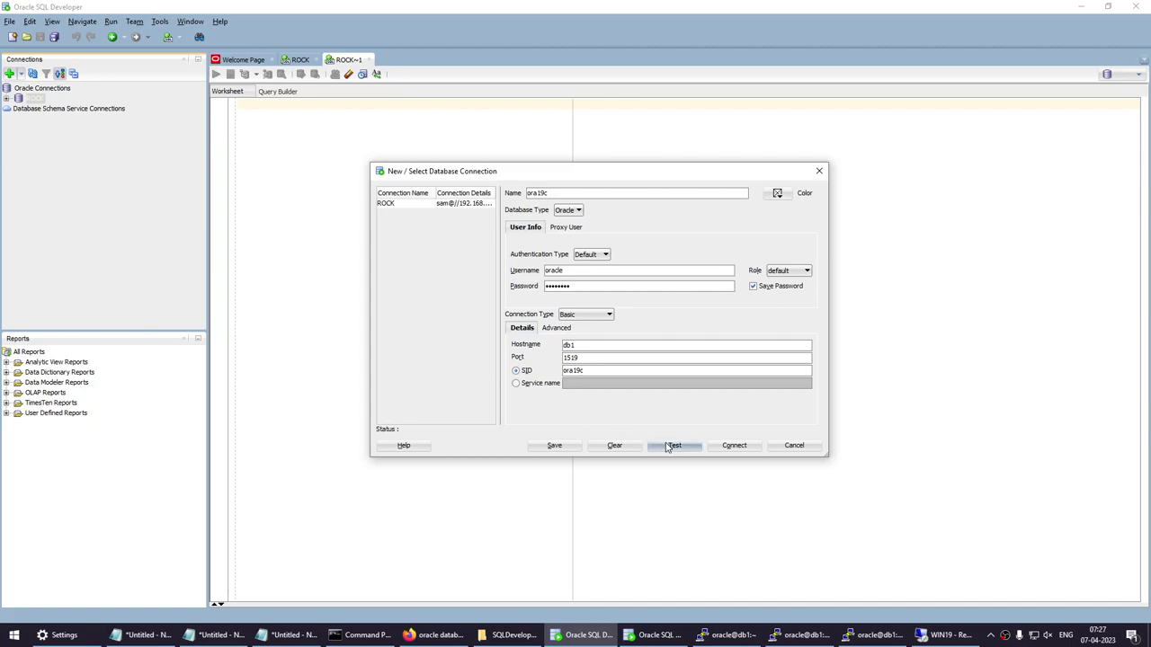
pyautogui.click(732, 446)
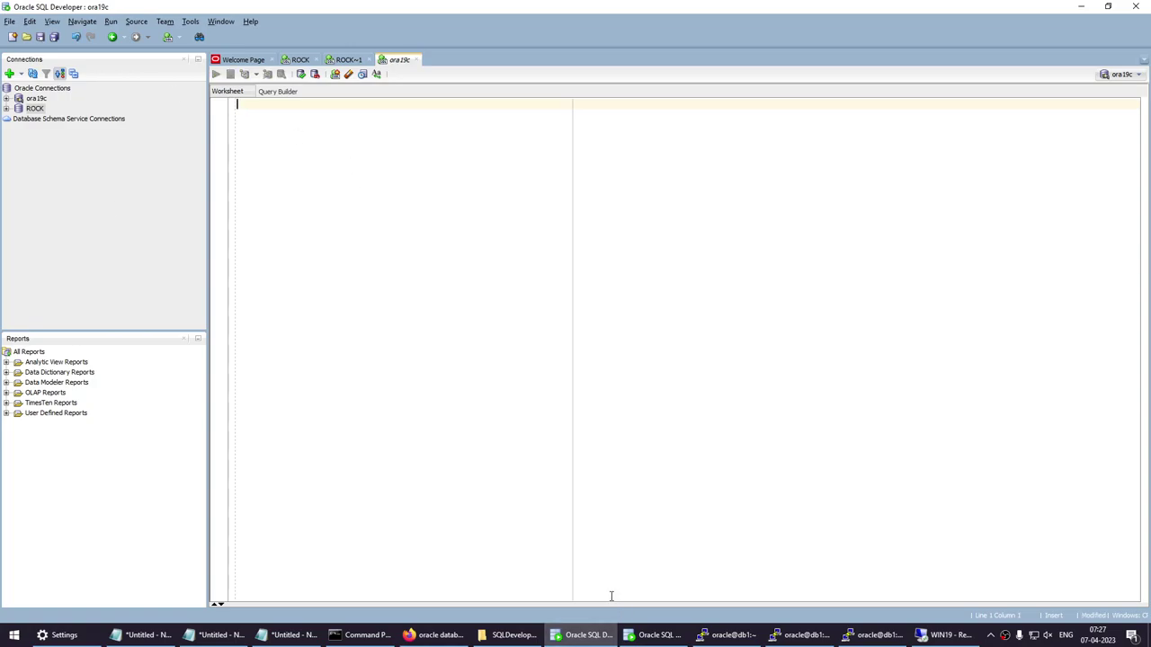
# Close the ROCK SQL Developer instance and return to the ora19c one.
pyautogui.click(1088, 8)
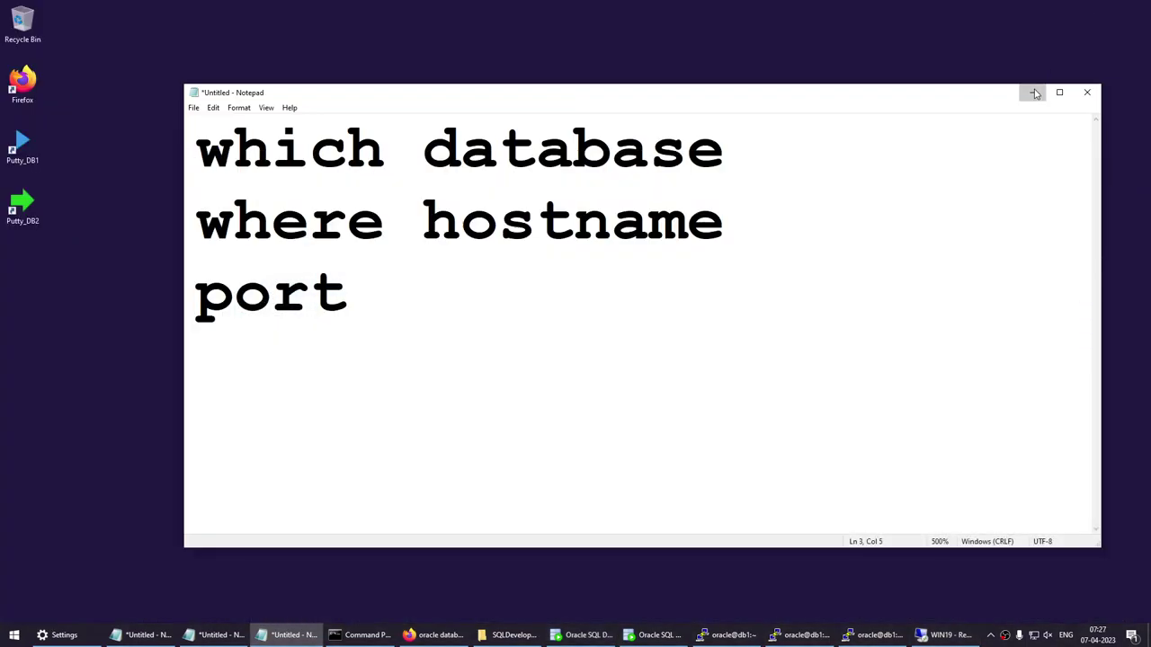
pyautogui.click(1032, 93)
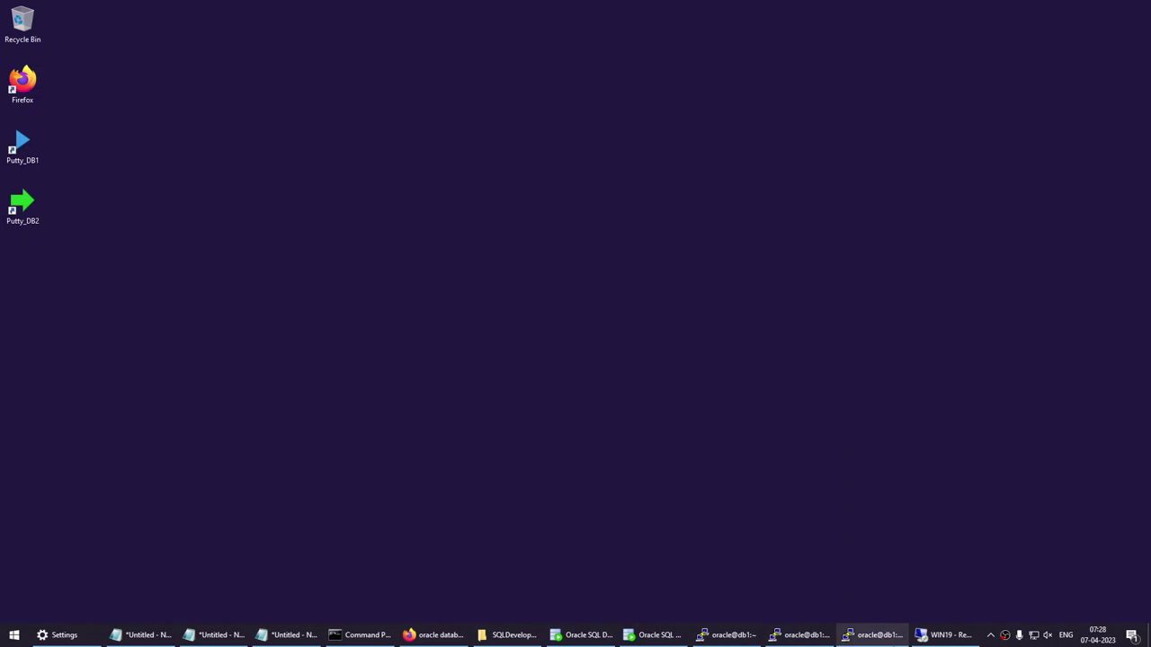
pyautogui.click(656, 635)
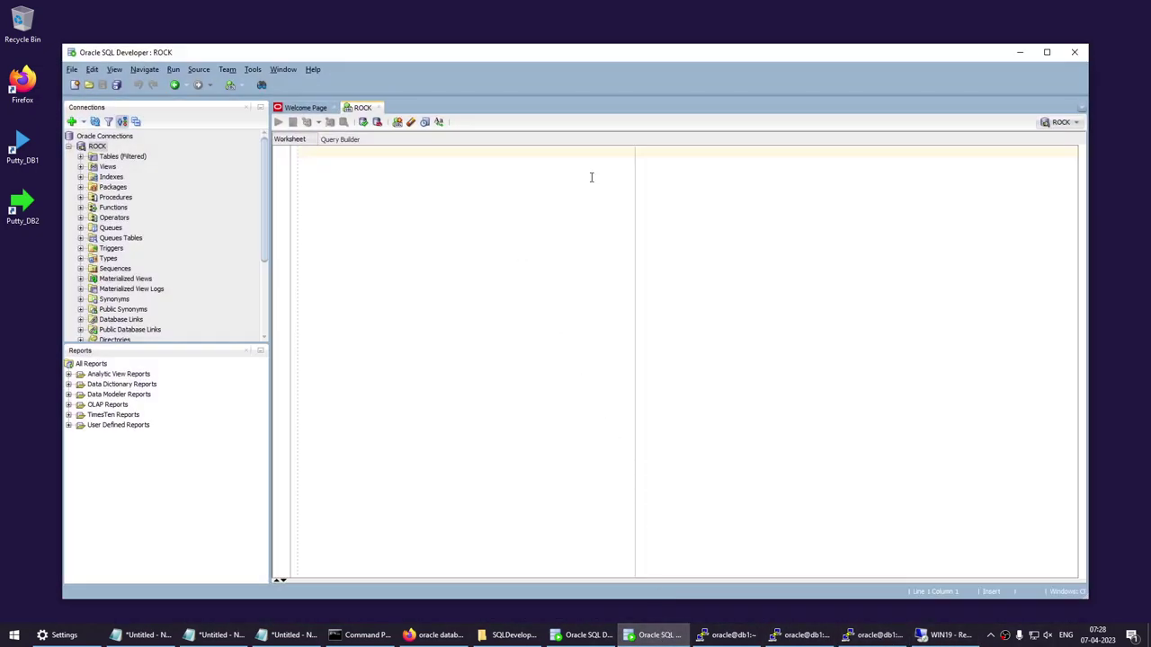
pyautogui.click(1075, 53)
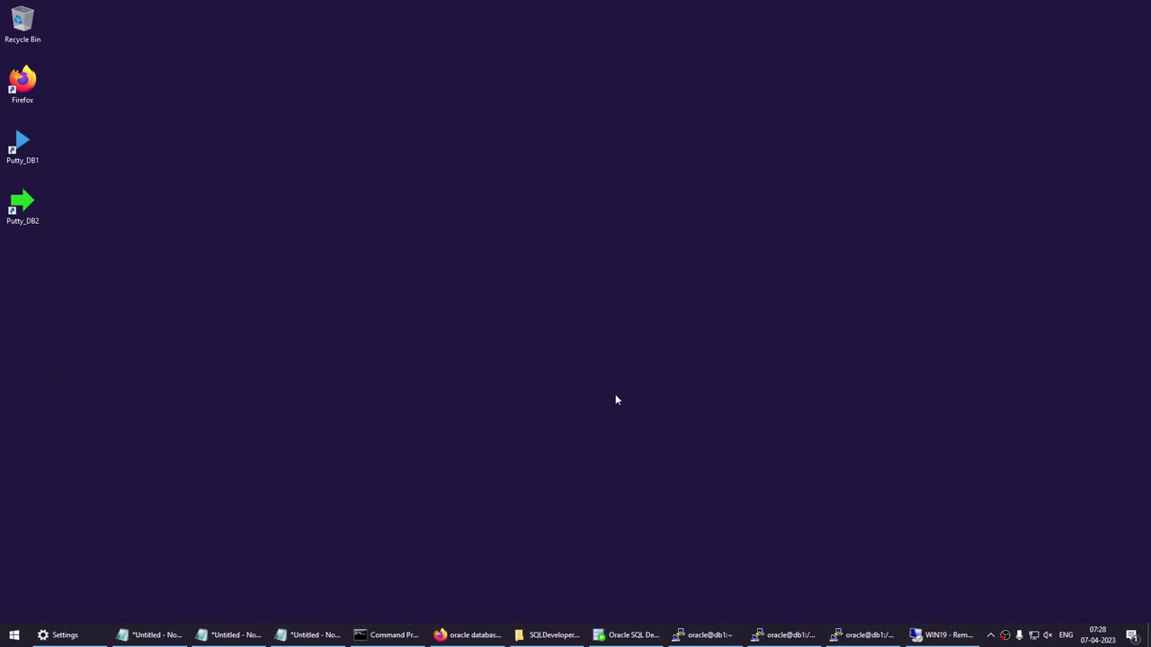
pyautogui.click(630, 634)
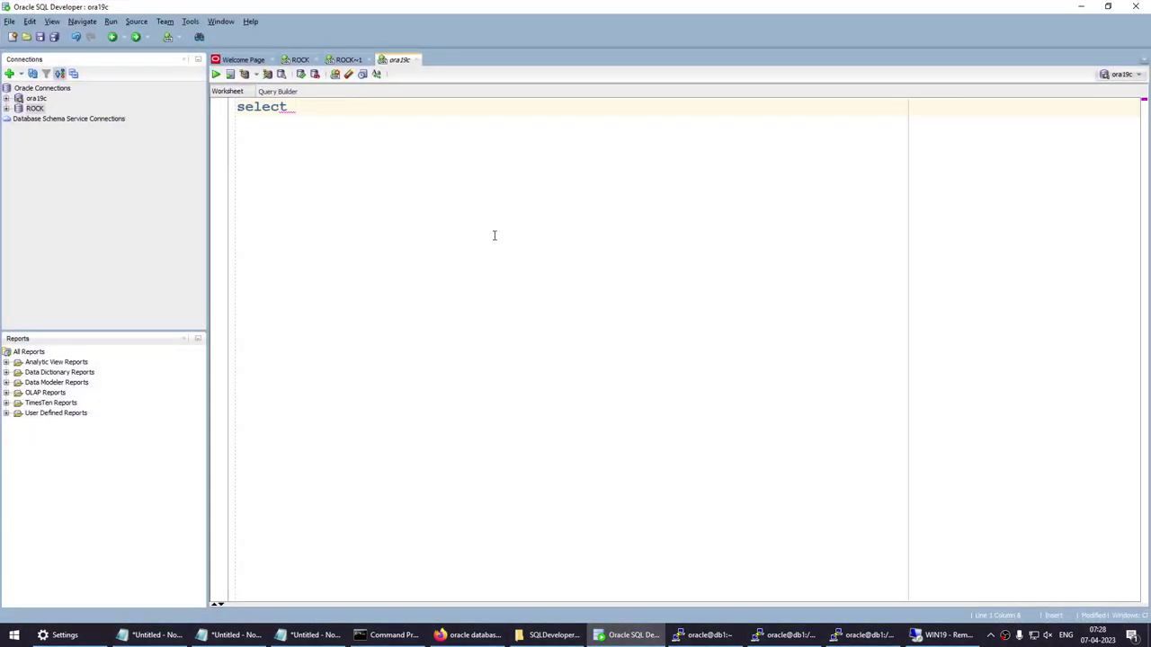
# Run select * from v$session and enlarge the results grid.
pyautogui.write('* from v$session;')
pyautogui.hotkey('ctrl', 'a')
pyautogui.hotkey('ctrl', 'Return')
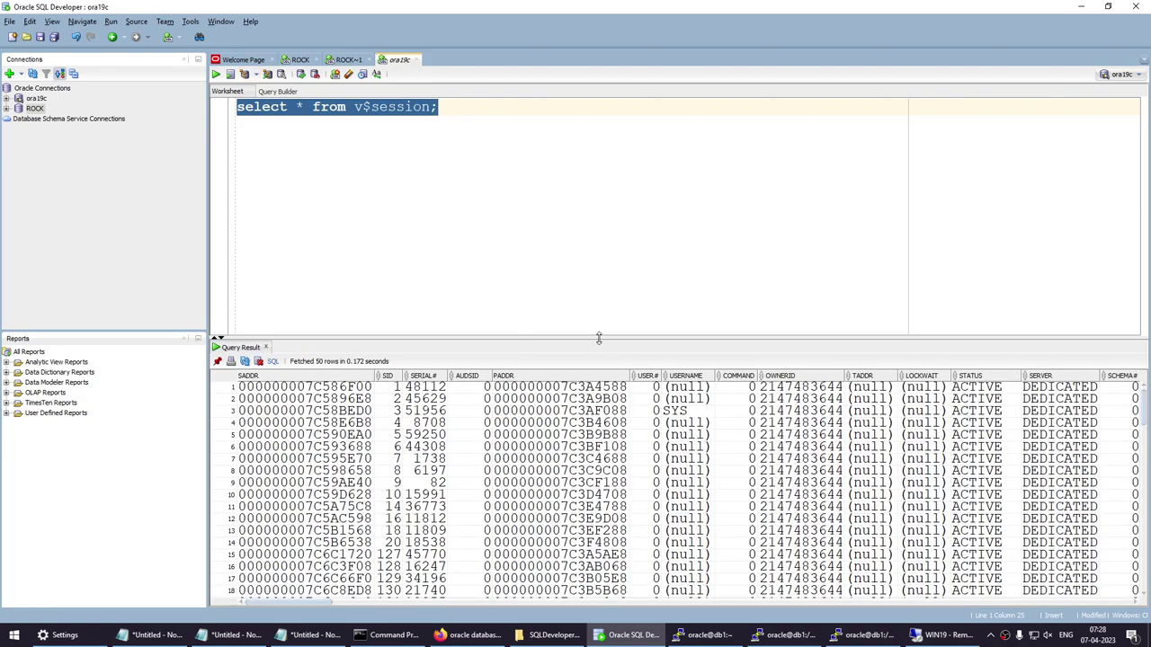
pyautogui.moveTo(600, 339); pyautogui.dragTo(601, 244)
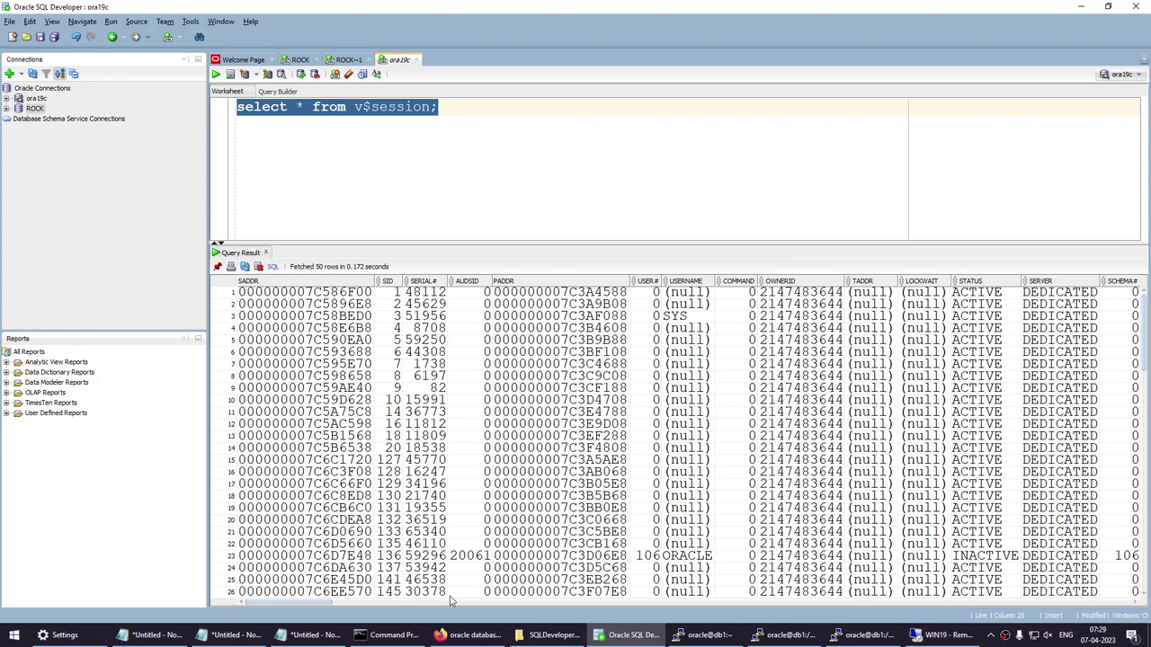
pyautogui.moveTo(290, 602); pyautogui.dragTo(360, 610)
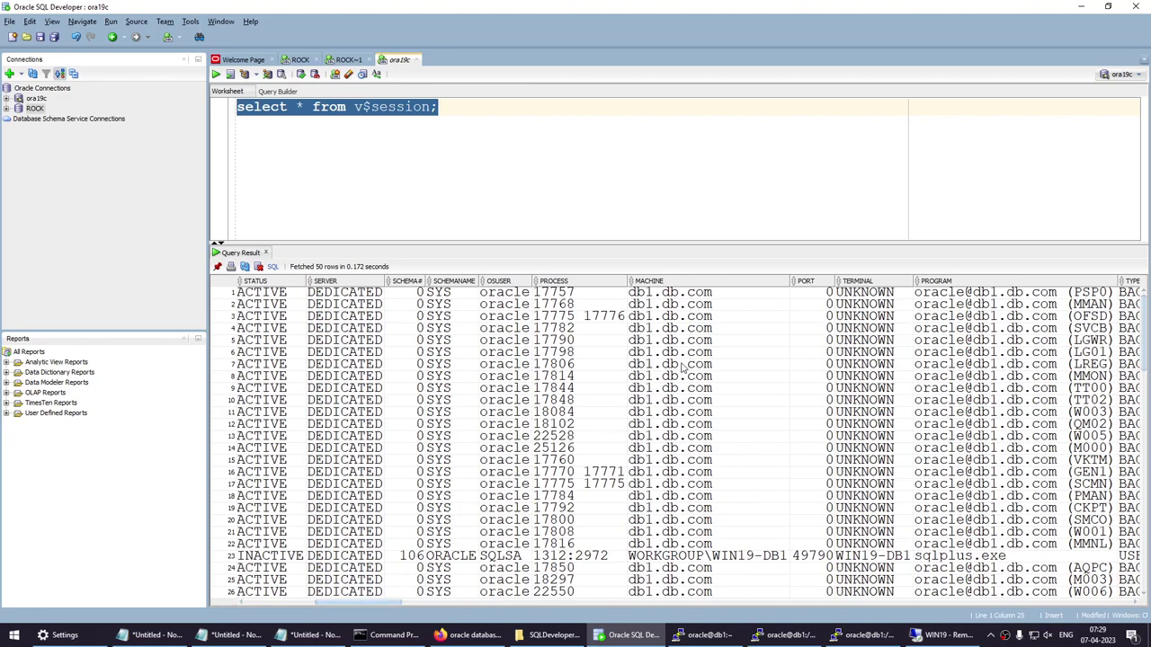
# Write and run only select sid, serial#, machine, username from v$session.
pyautogui.click(518, 143)
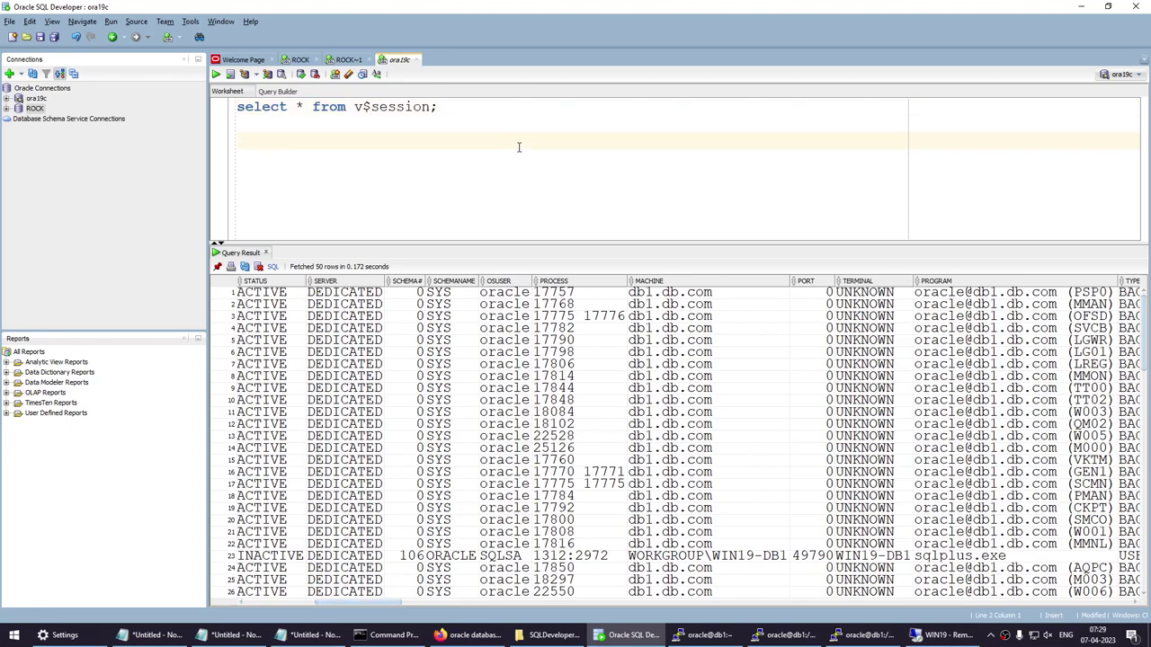
pyautogui.write('select sid, serial')
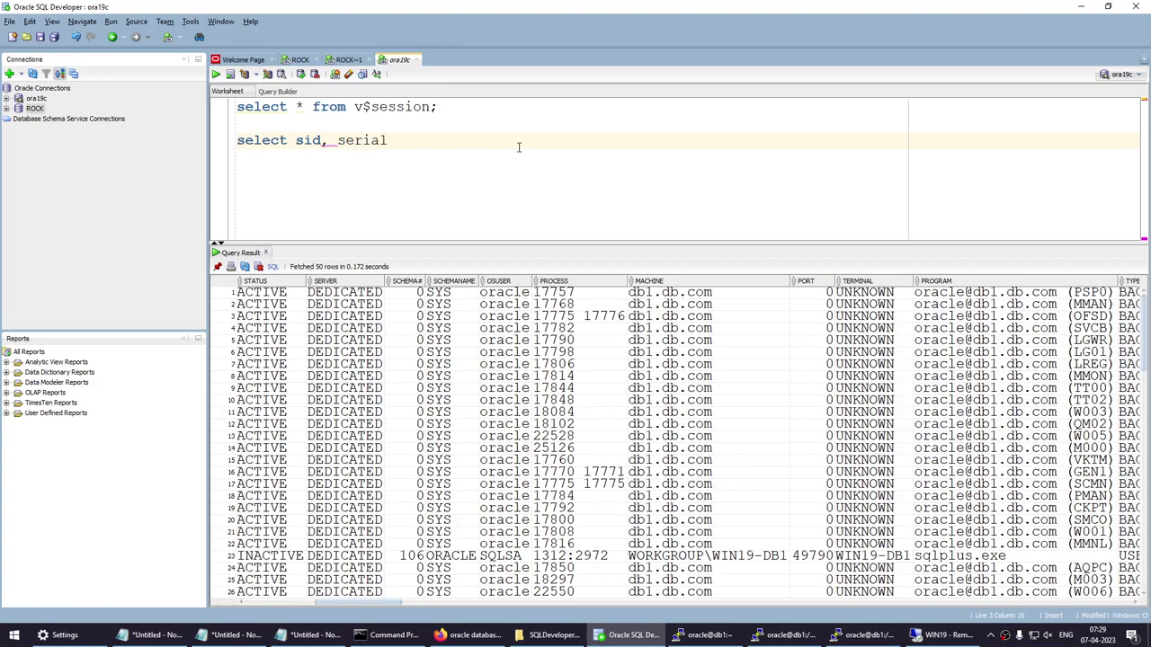
pyautogui.write('#, ')
pyautogui.write('co')
pyautogui.press('BackSpace')
pyautogui.press('BackSpace')
pyautogui.write('machine, username')
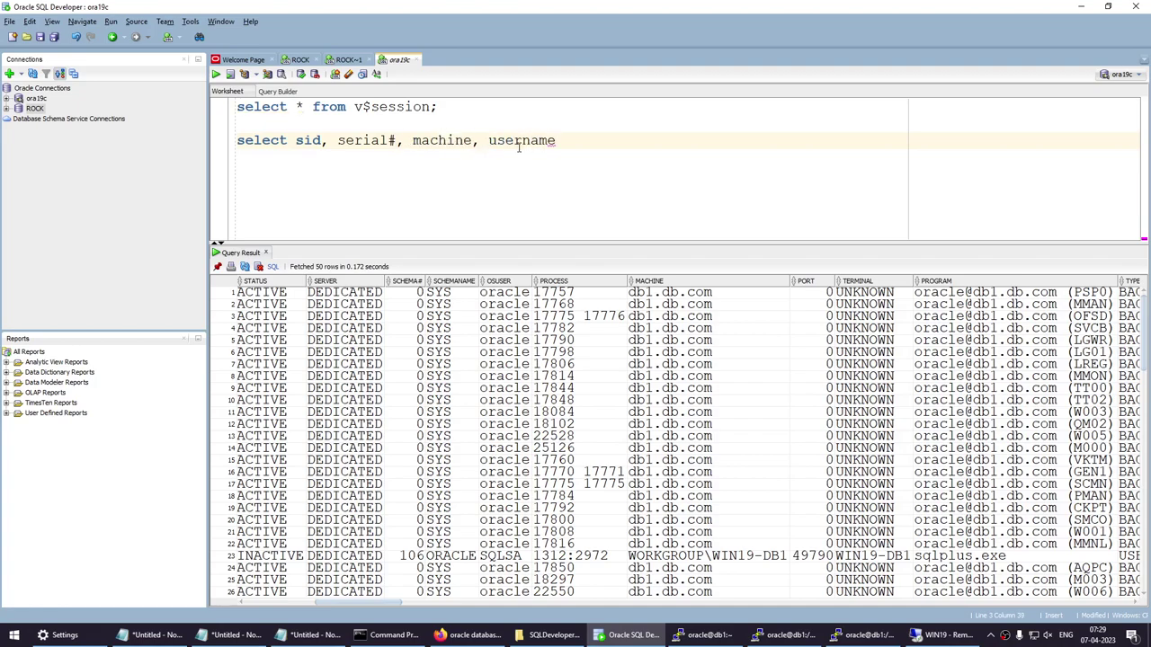
pyautogui.write(' from v$session;')
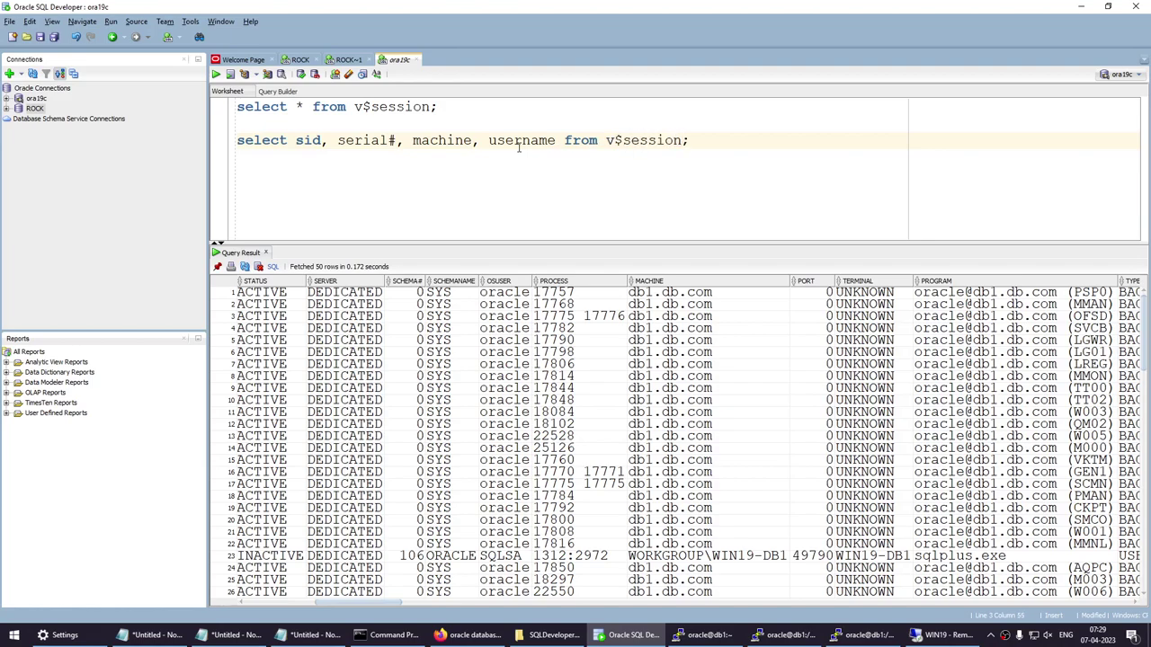
pyautogui.hotkey('shift', 'Home')
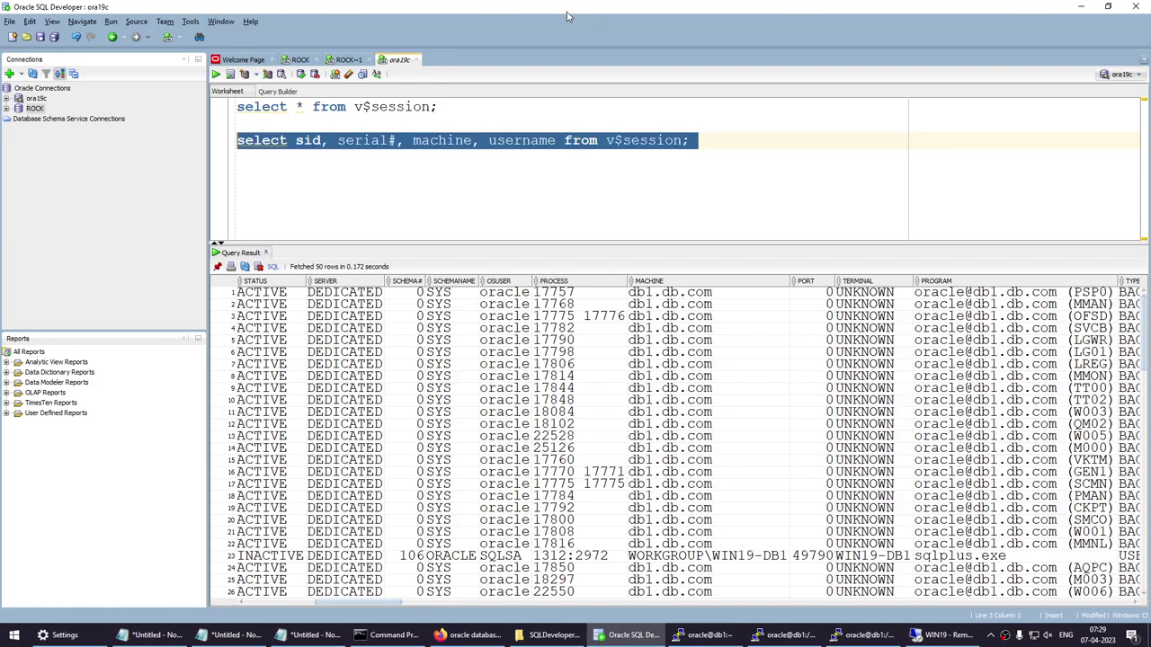
pyautogui.click(216, 74)
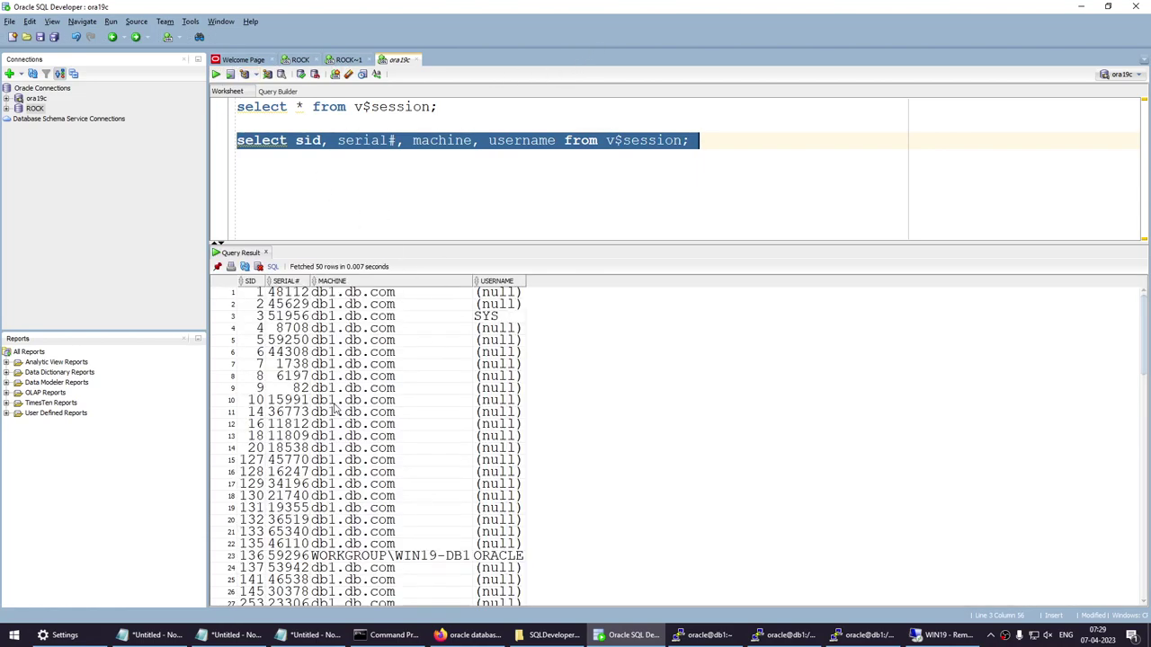
# Find the WORKGROUP\WIN19-DB1 session (SID 136) and select its SID and serial number.
pyautogui.scroll(-1, 358, 447)
pyautogui.scroll(-4, 358, 447)
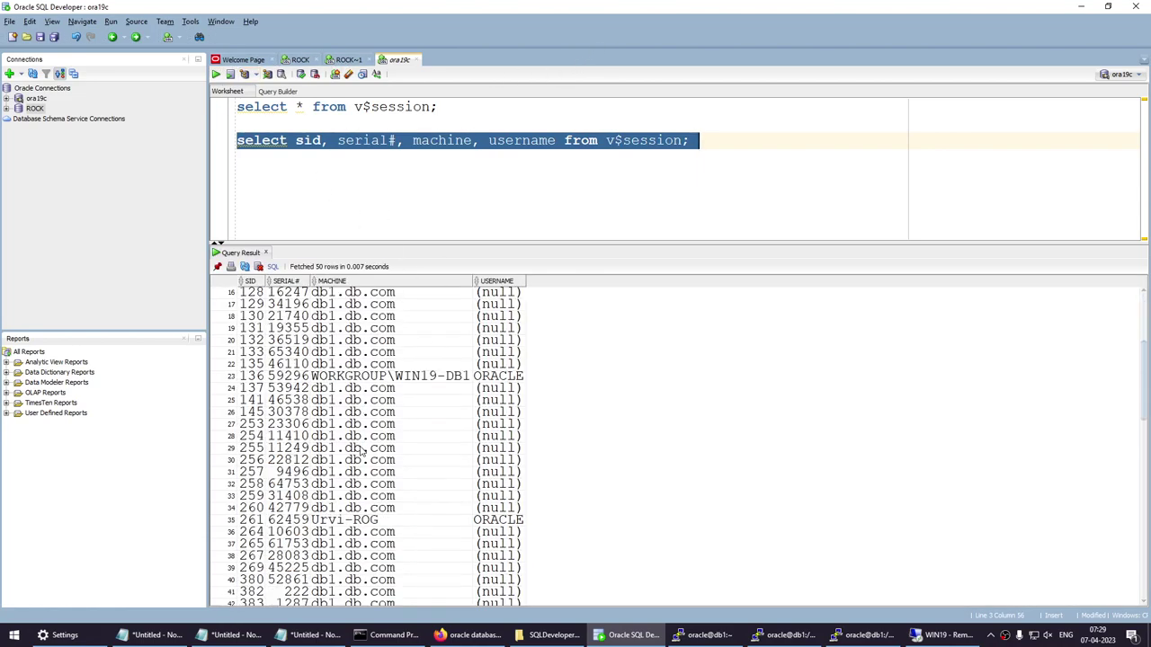
pyautogui.click(256, 378)
pyautogui.moveTo(258, 381); pyautogui.dragTo(286, 385)
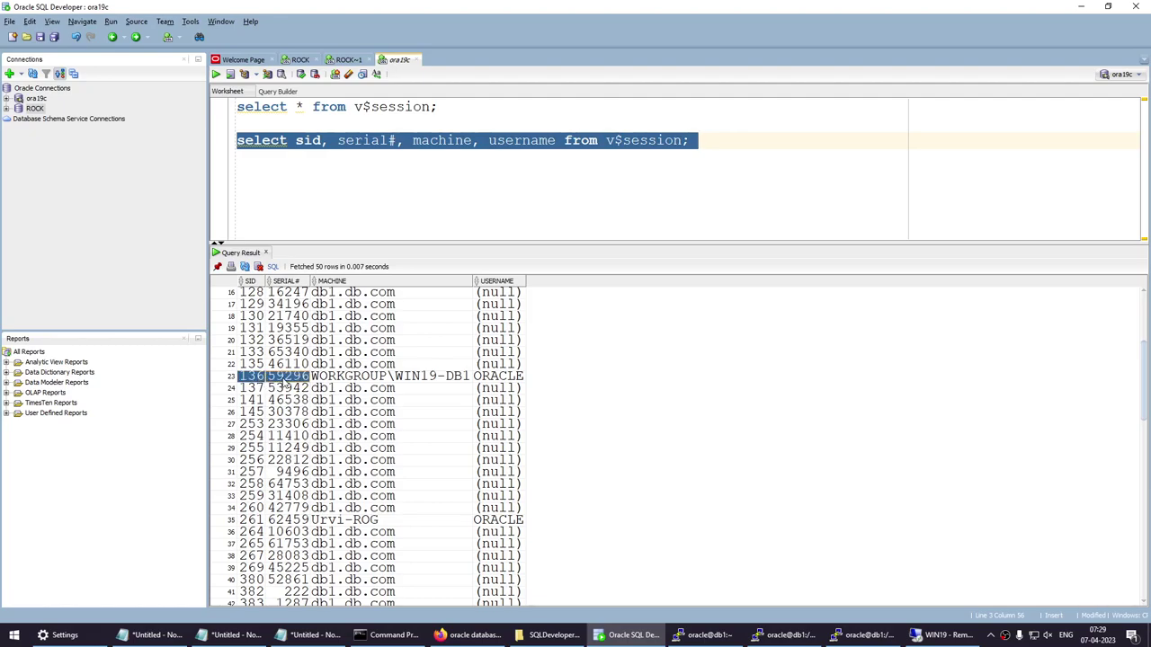
pyautogui.click(402, 382)
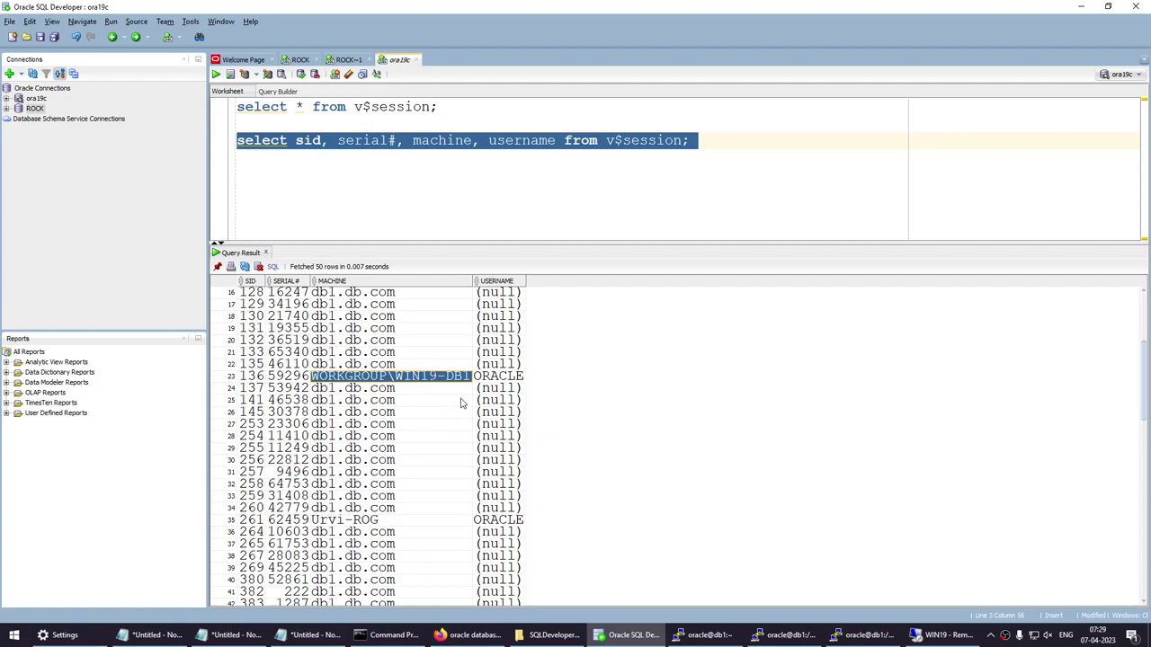
pyautogui.moveTo(262, 379); pyautogui.dragTo(292, 379)
pyautogui.hotkey('ctrl', 'c')
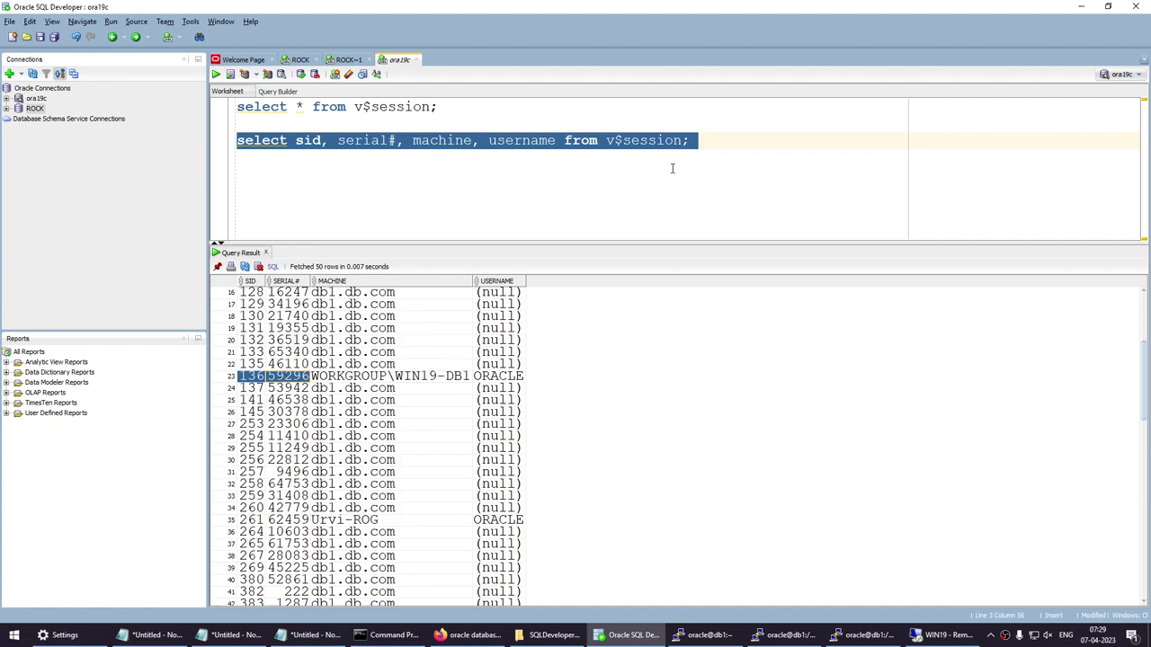
pyautogui.click(714, 144)
# Paste SID 136 and serial 59296 below the second query and begin an 'alter system' line.
pyautogui.press('Return')
pyautogui.press('Return')
pyautogui.hotkey('ctrl', 'v')
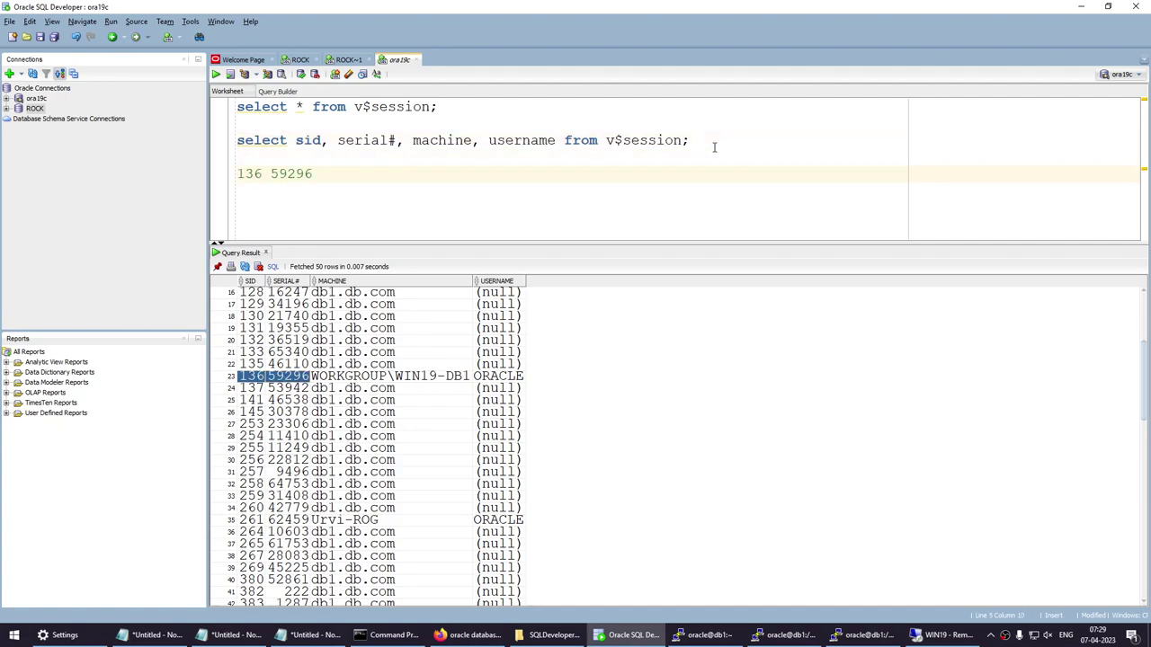
pyautogui.press('Return')
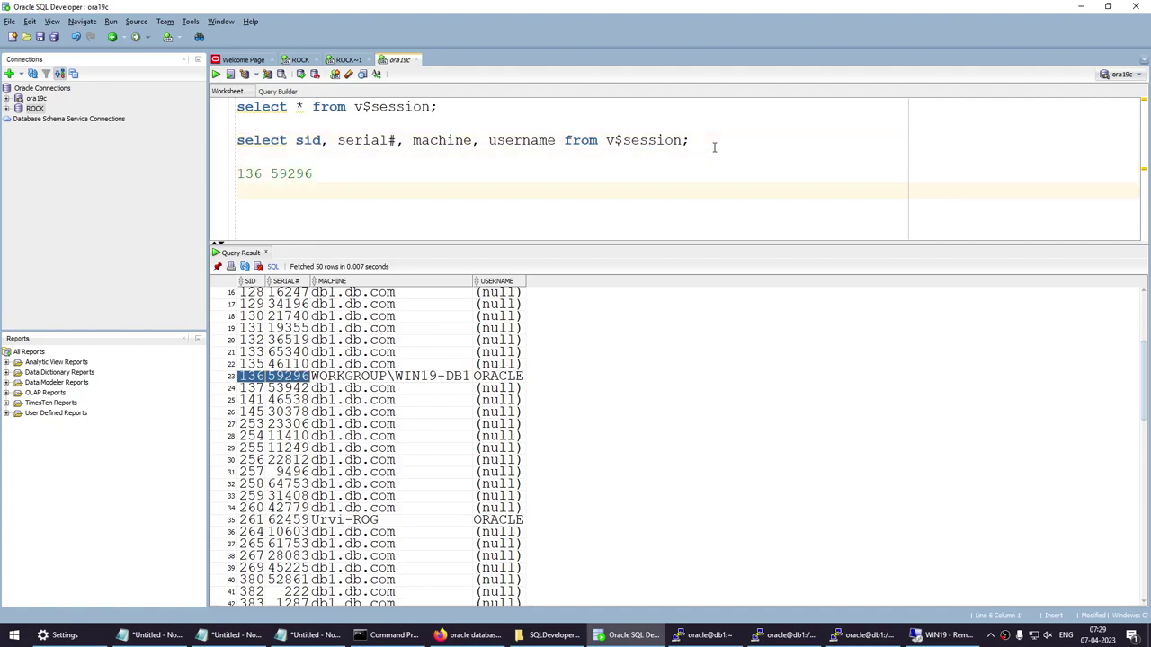
pyautogui.write('alter system')
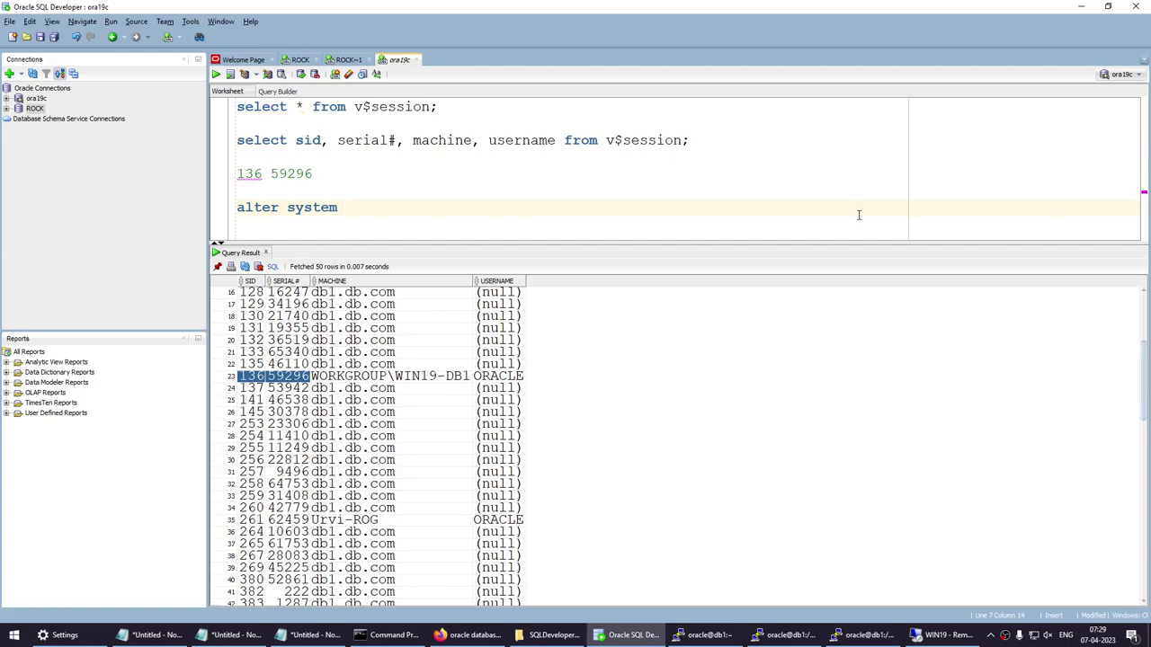
# Extend the line to 'alter system kill session '' and switch to the WIN19 SQL*Plus console.
pyautogui.click(1081, 7)
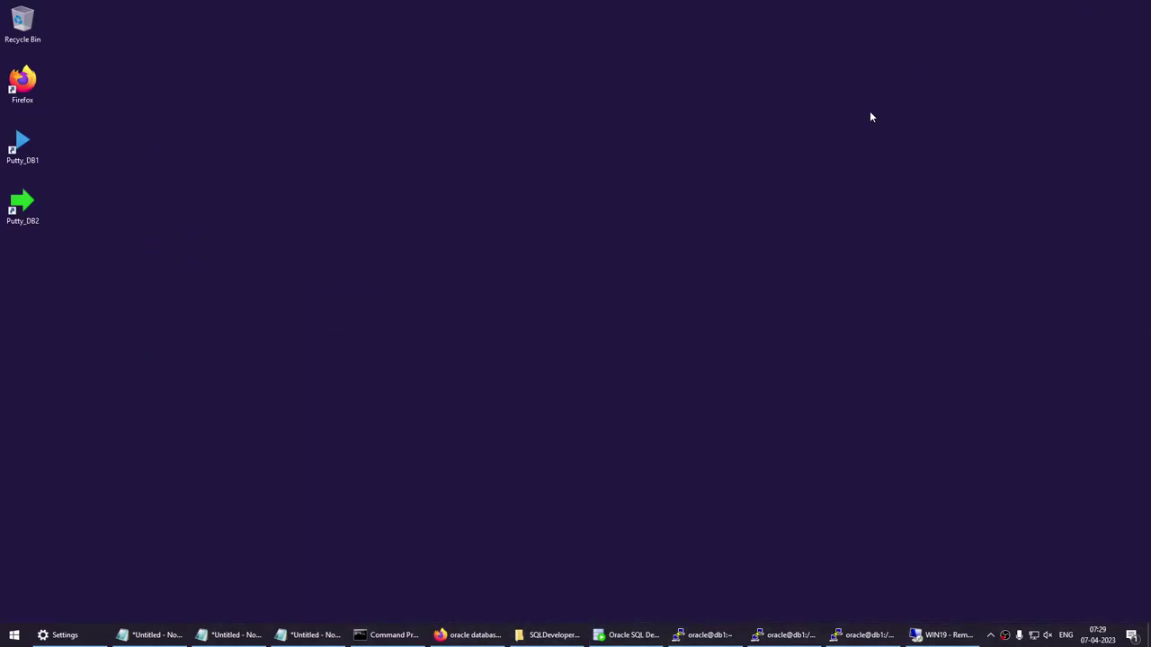
pyautogui.click(619, 630)
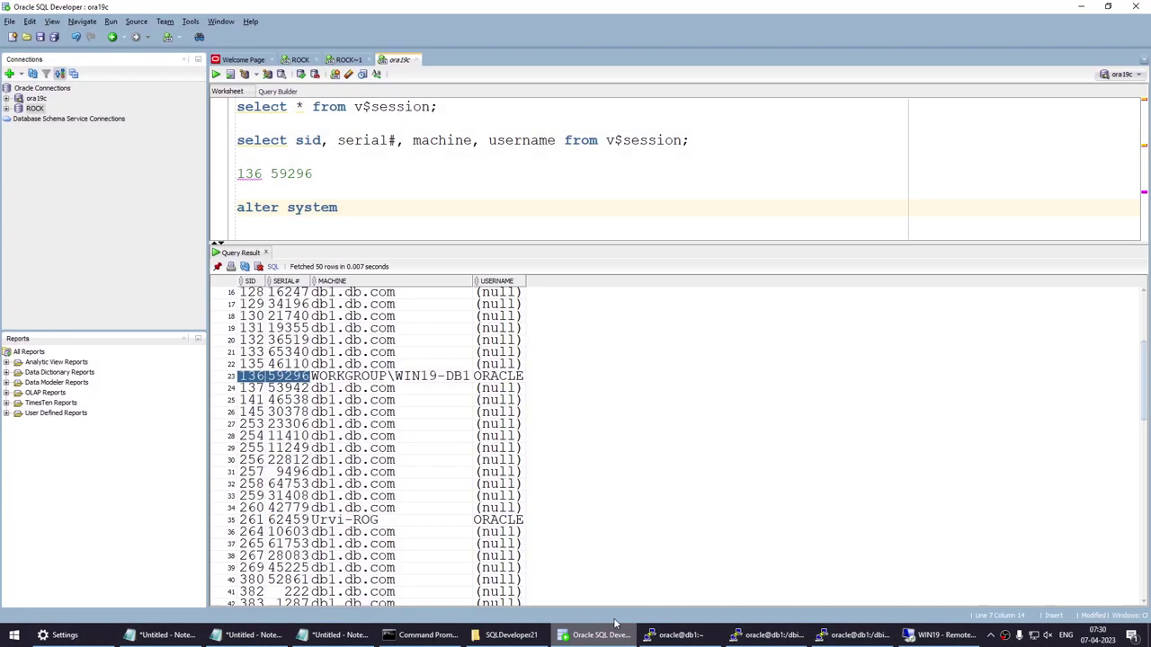
pyautogui.write('ki')
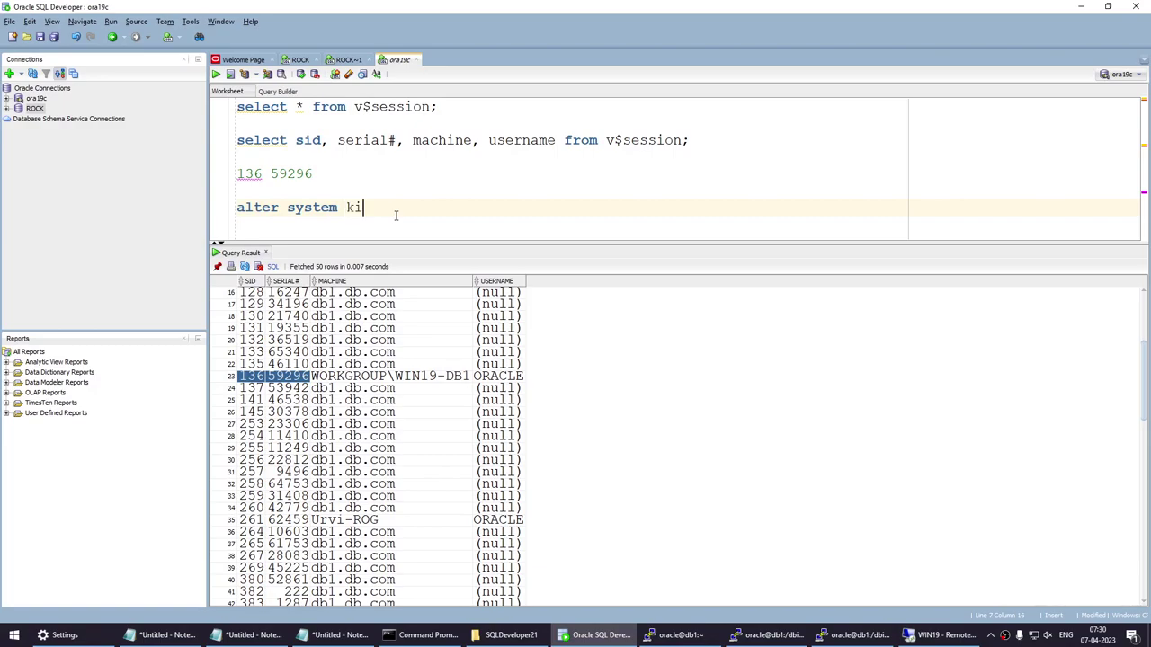
pyautogui.write("ll session '")
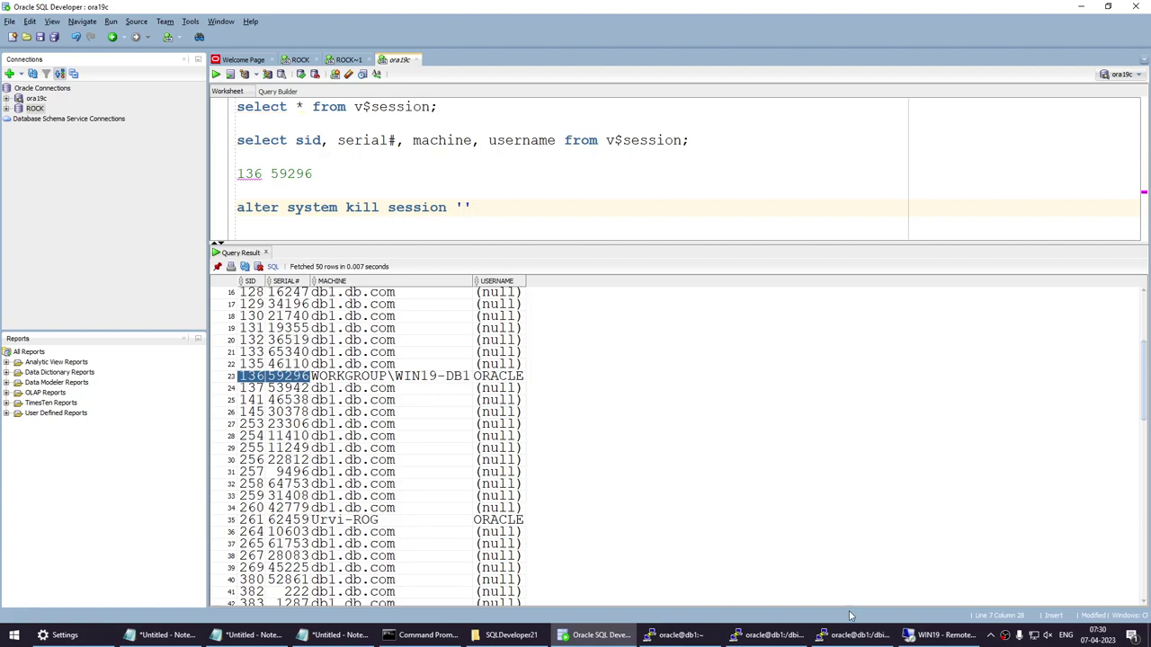
pyautogui.click(944, 635)
# Clear the SQL*Plus screen with host cls, create table test (c1 int) and insert 95.
pyautogui.click(637, 307)
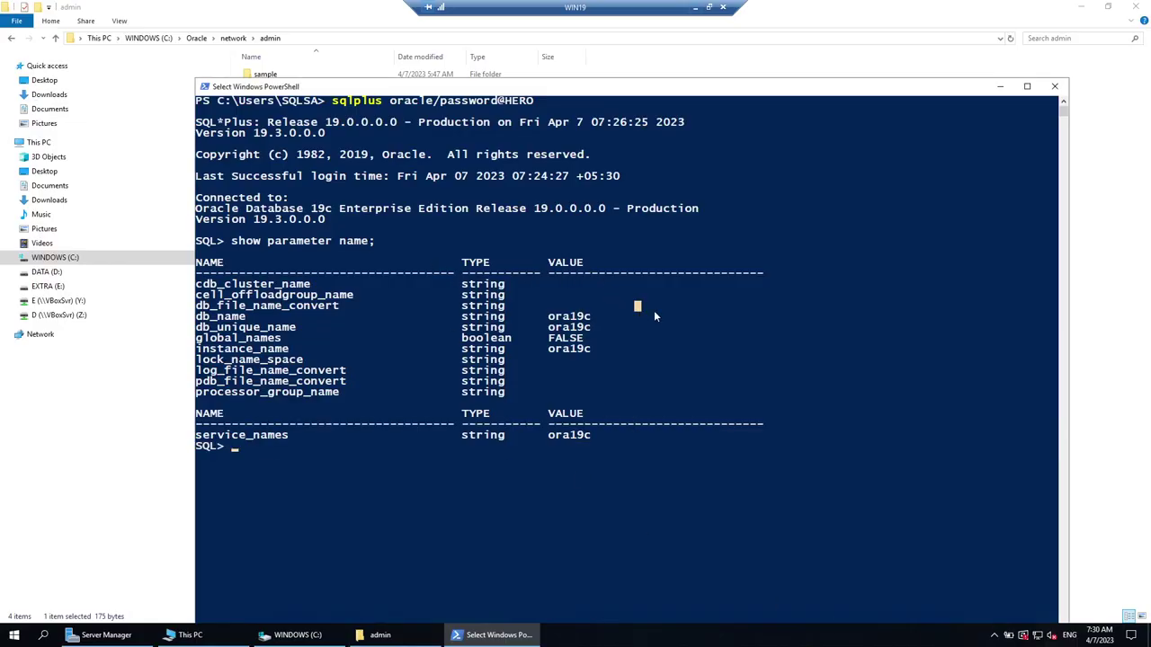
pyautogui.rightClick(654, 310)
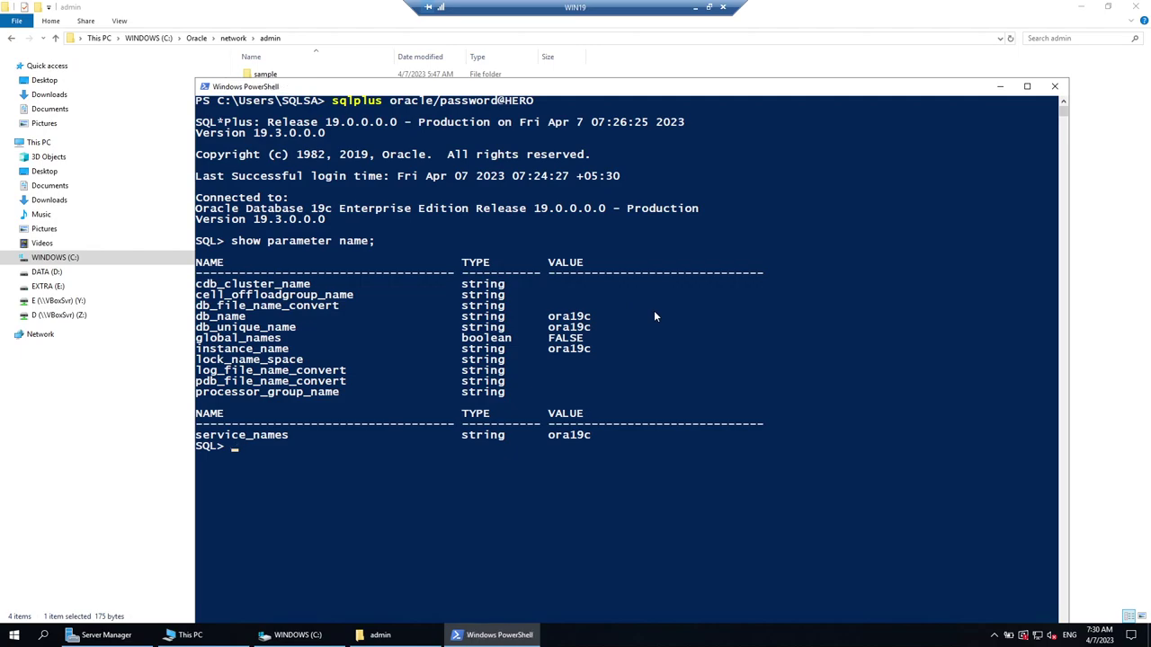
pyautogui.write('host cls')
pyautogui.press('Return')
pyautogui.write('re')
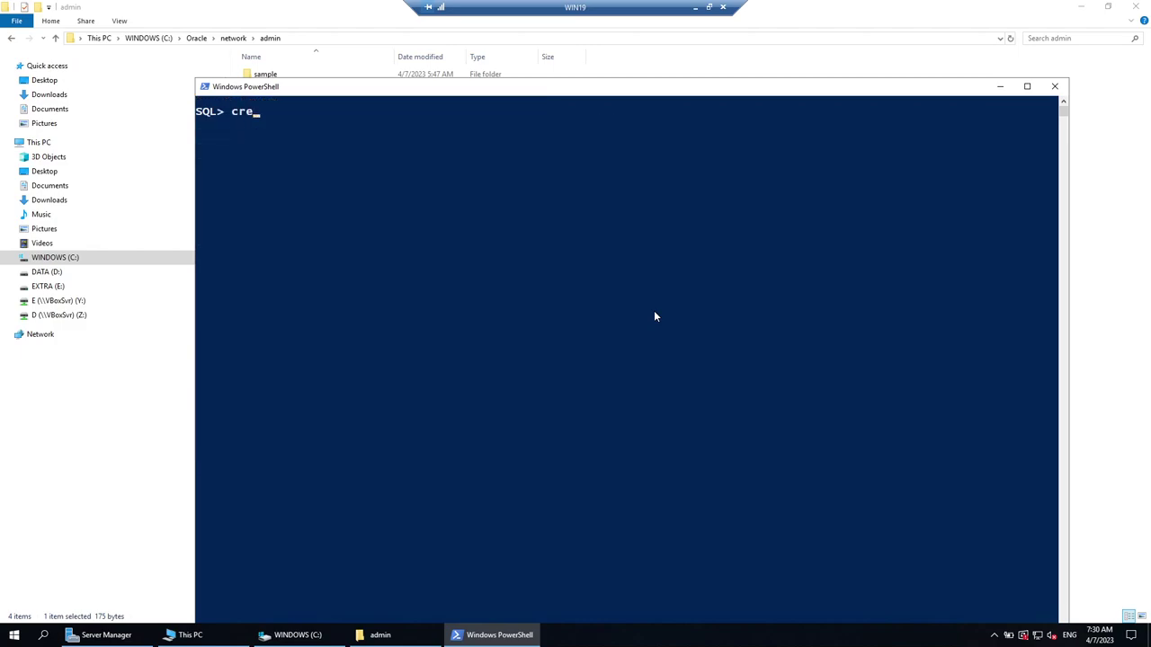
pyautogui.write('ate table test (c1 int')
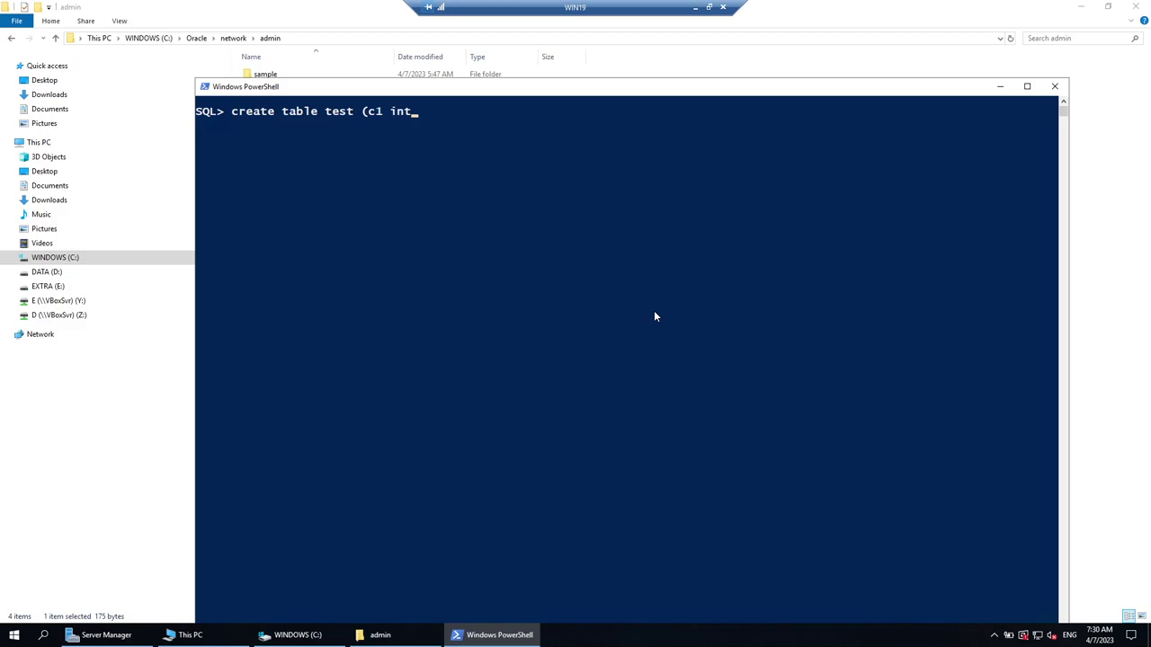
pyautogui.write(');')
pyautogui.press('Return')
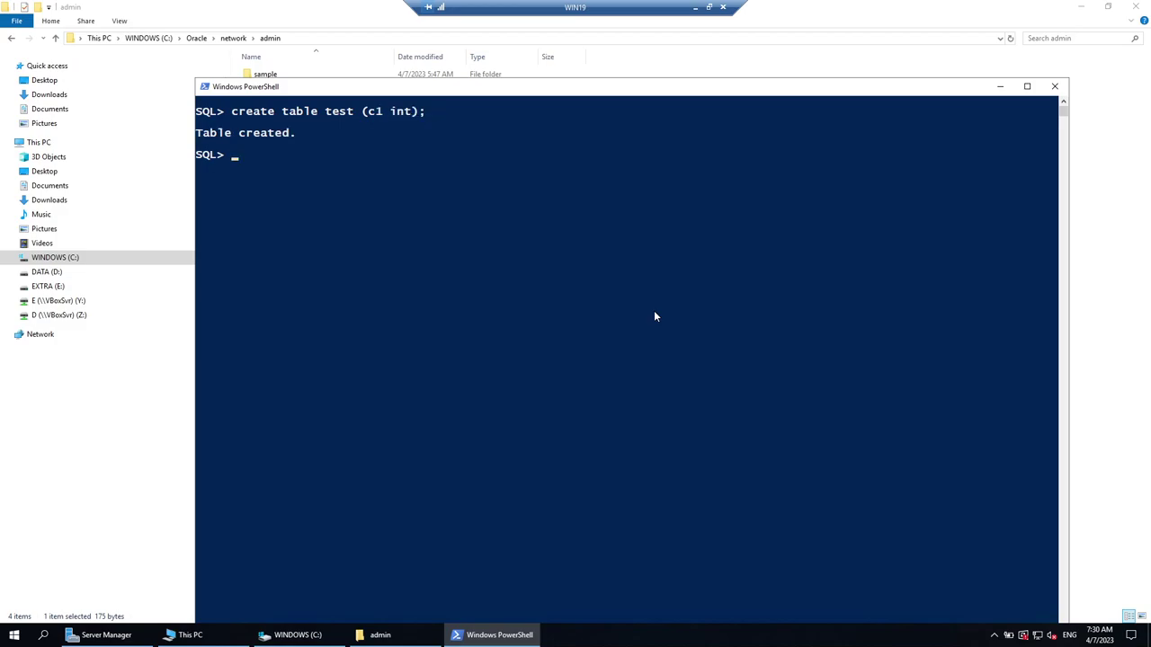
pyautogui.write('insert into test val')
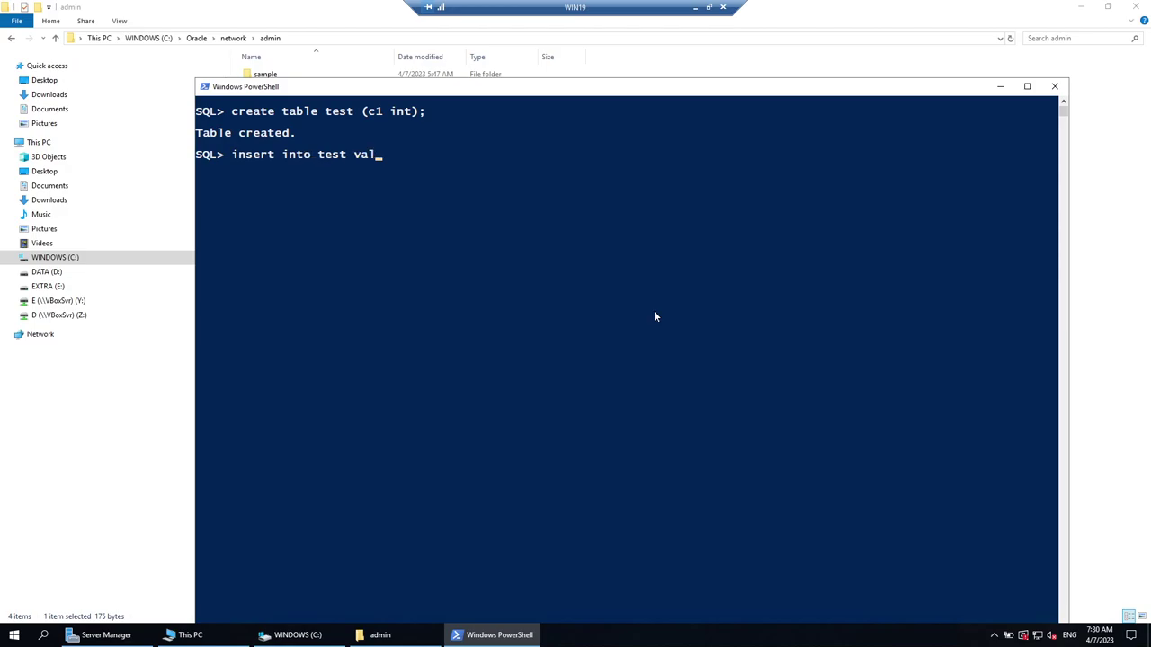
pyautogui.write('ues (95);')
pyautogui.press('Return')
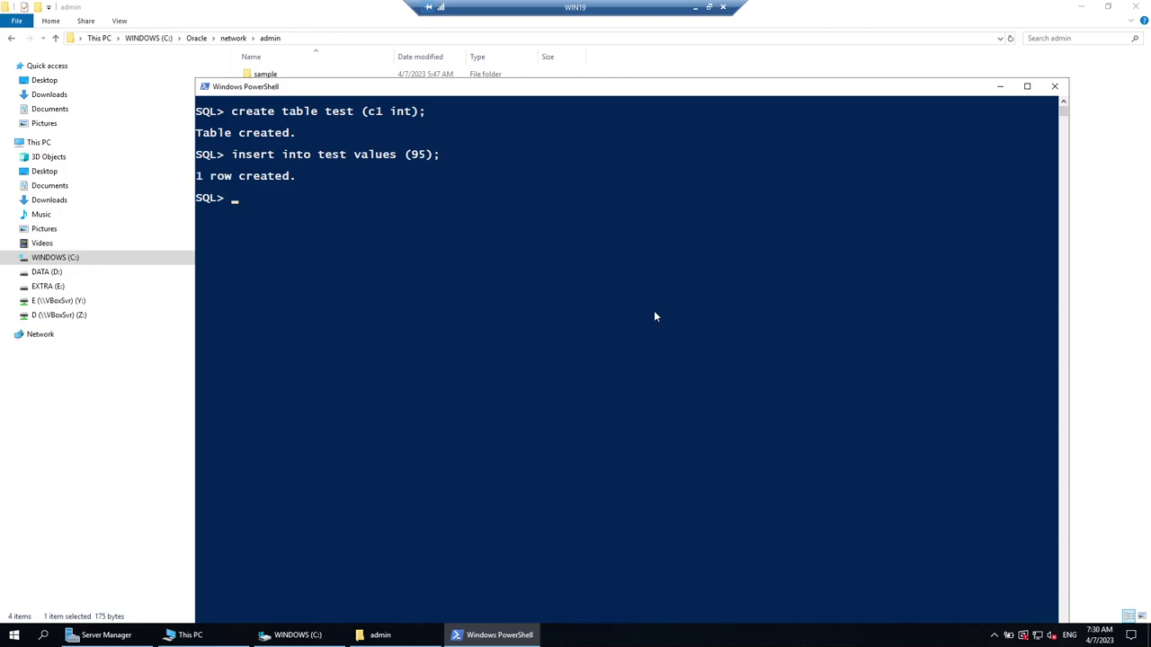
# Commit the insert and run select * from test to confirm it returns 95.
pyautogui.write('commit;')
pyautogui.press('Return')
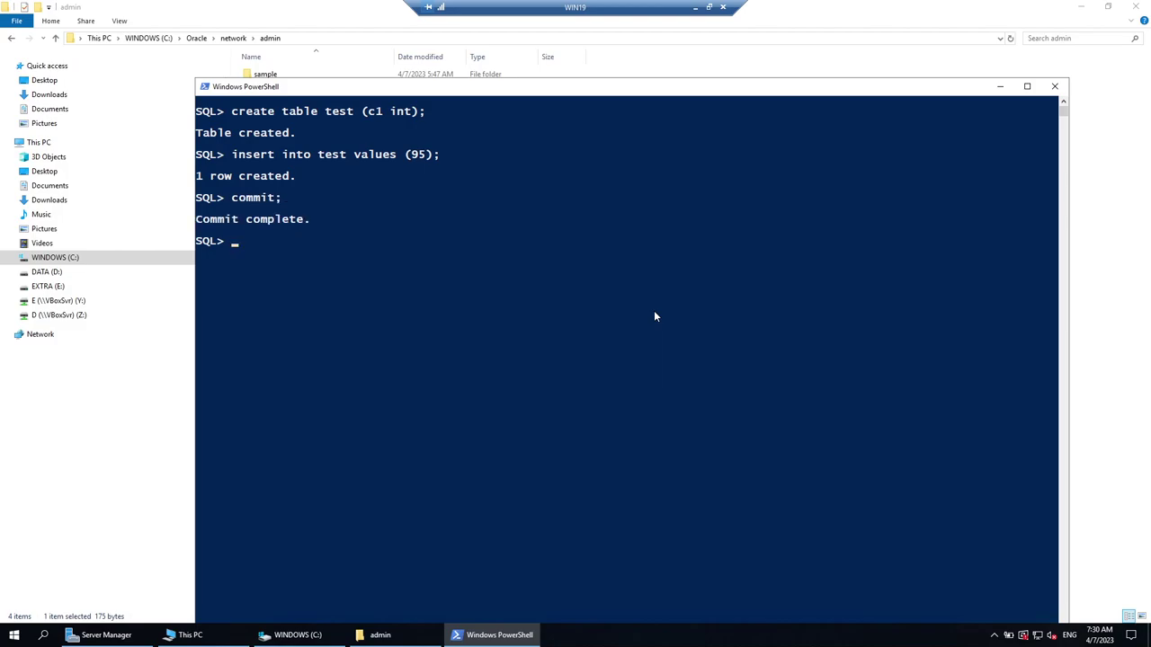
pyautogui.write('select * from test;')
pyautogui.press('Return')
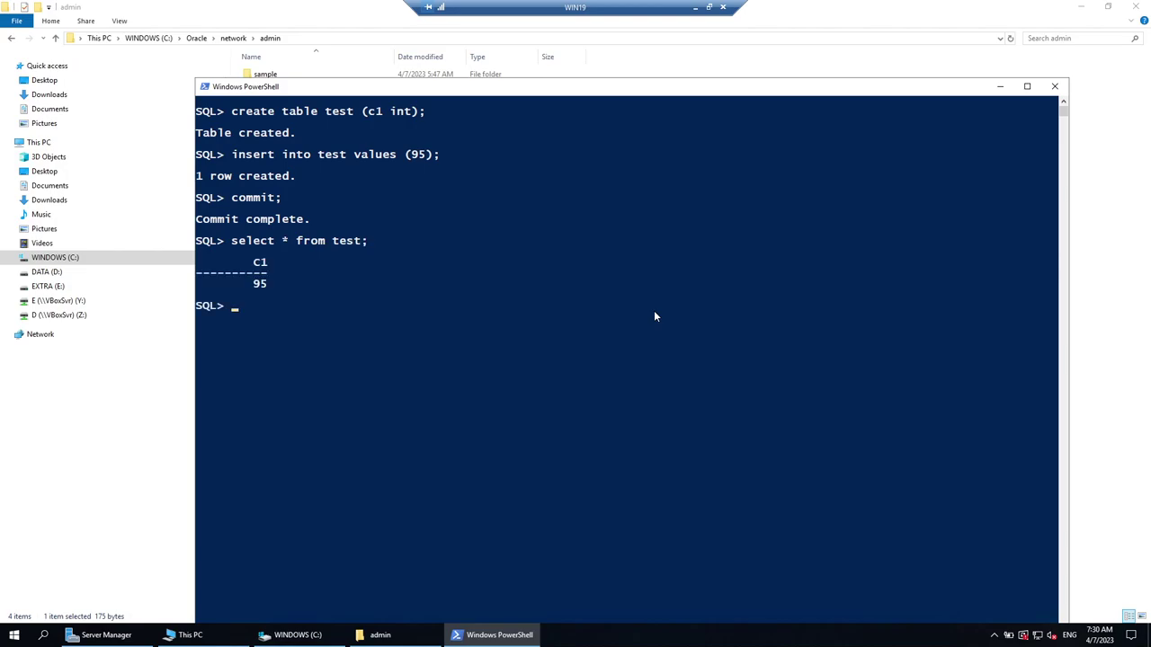
pyautogui.click(695, 7)
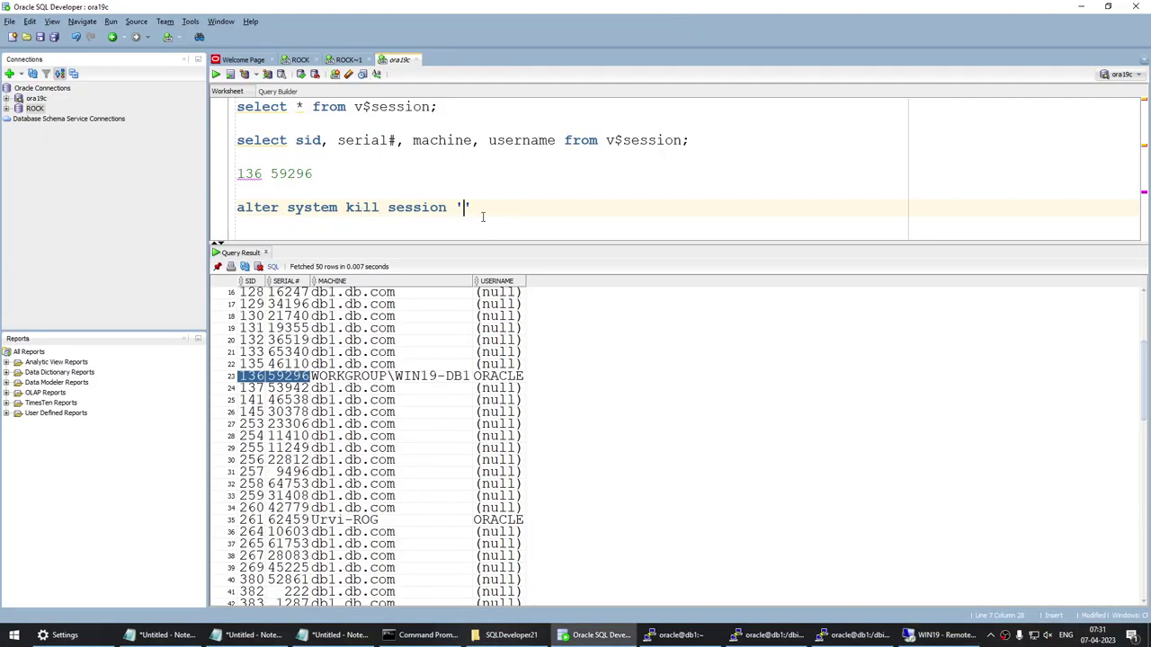
# Run alter system kill session '136,59296' in the ora19c worksheet.
pyautogui.write('136,59296')
pyautogui.tripleClick(483, 215)
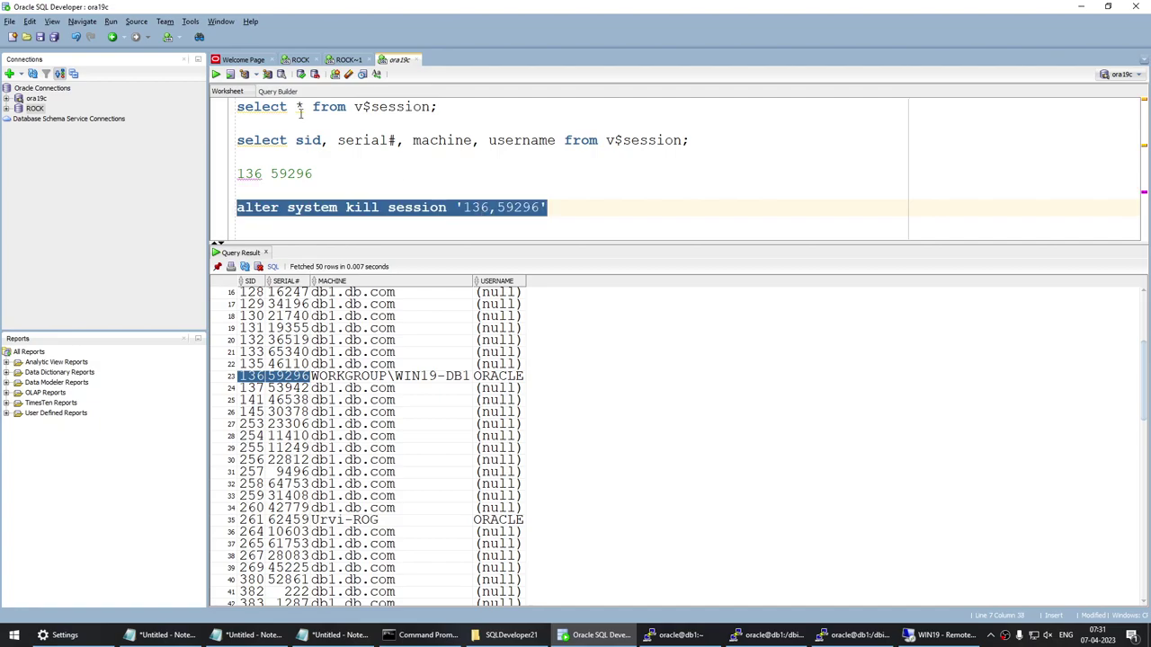
pyautogui.click(215, 76)
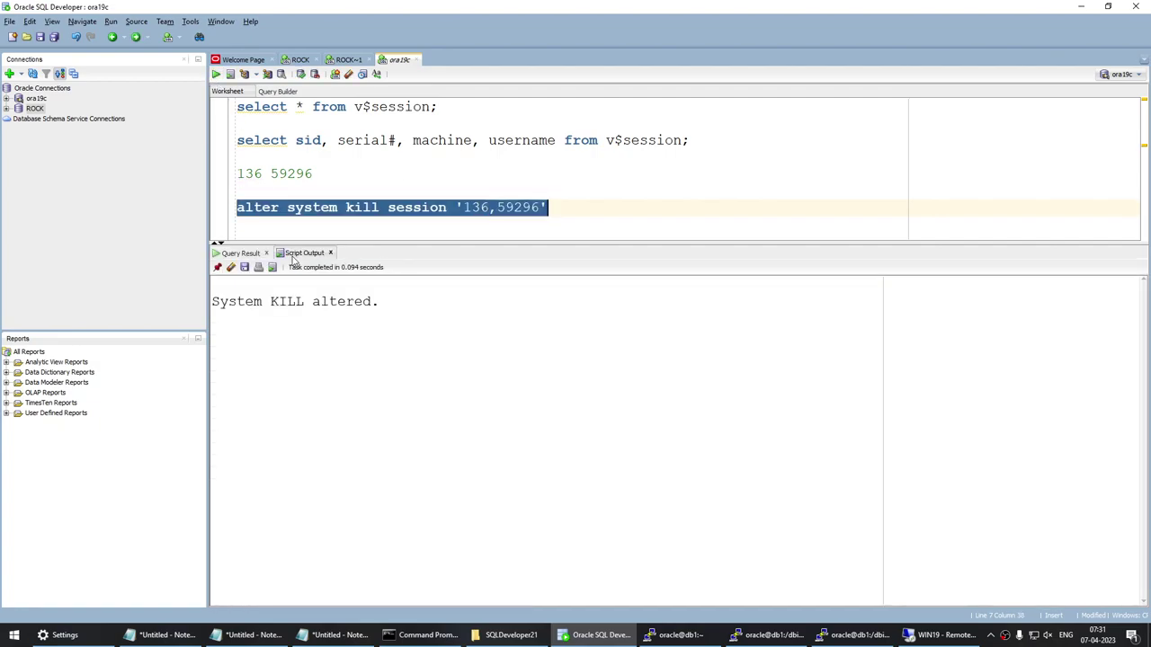
# Rerun select * from test on WIN19, which now fails with ORA-00028 session killed.
pyautogui.click(942, 634)
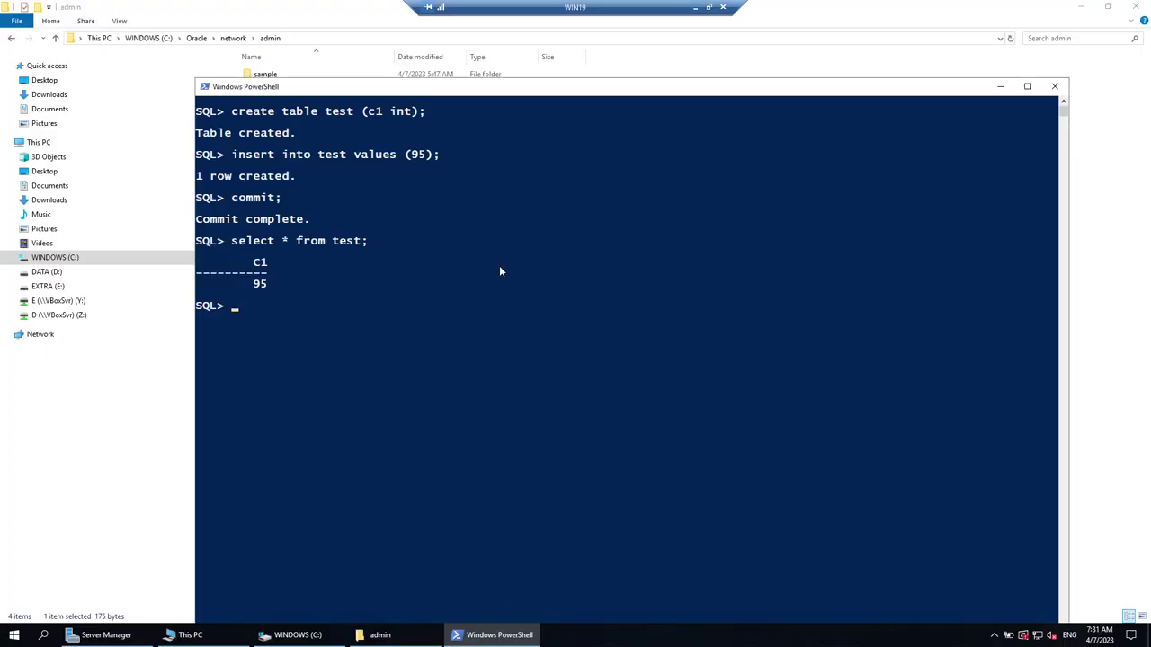
pyautogui.moveTo(232, 241); pyautogui.dragTo(376, 245)
pyautogui.press('super+c')
pyautogui.rightClick(501, 213)
pyautogui.rightClick(501, 213)
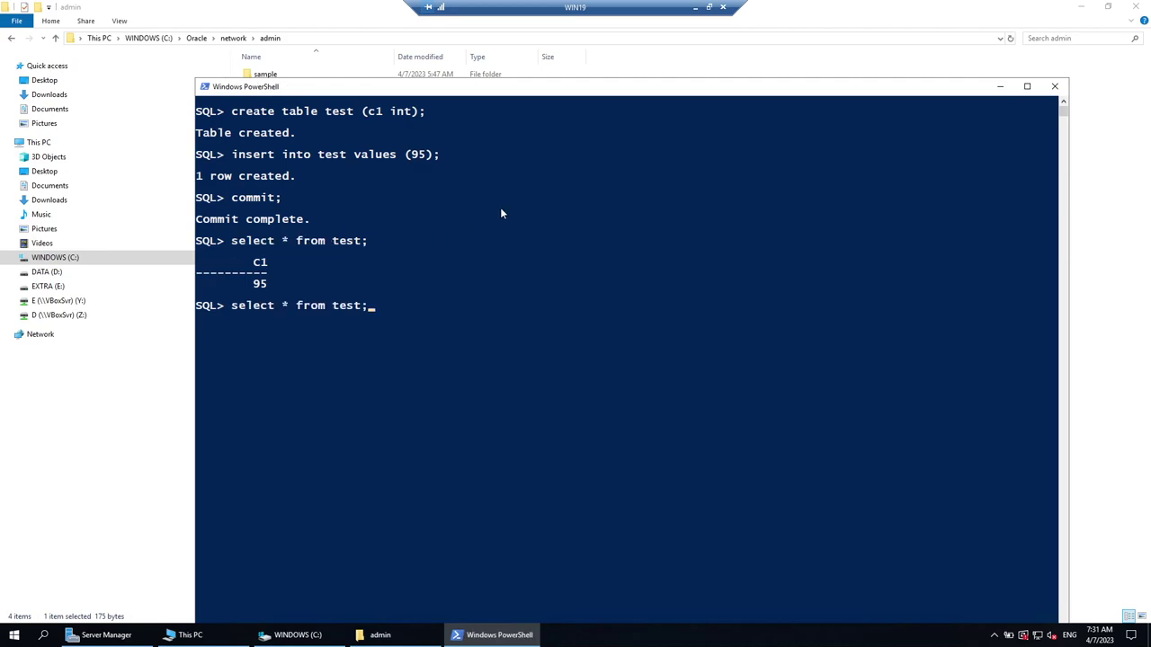
pyautogui.press('Return')
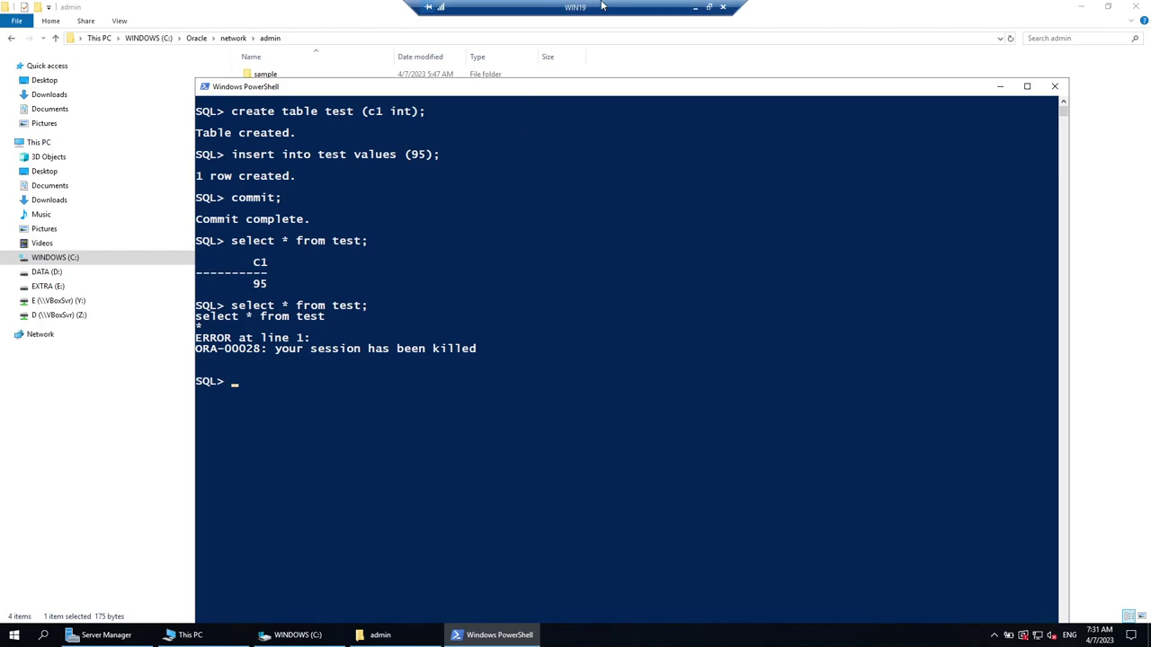
pyautogui.click(695, 7)
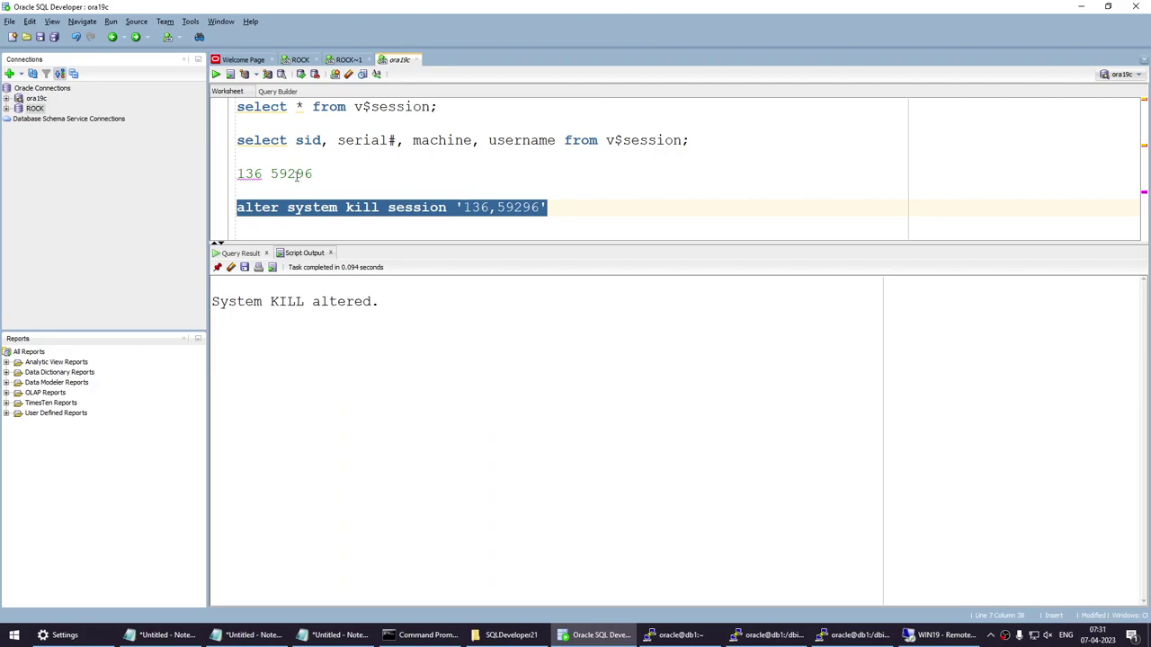
# Highlight the sid, serial#, machine and username columns and v$session in the session query.
pyautogui.click(342, 151)
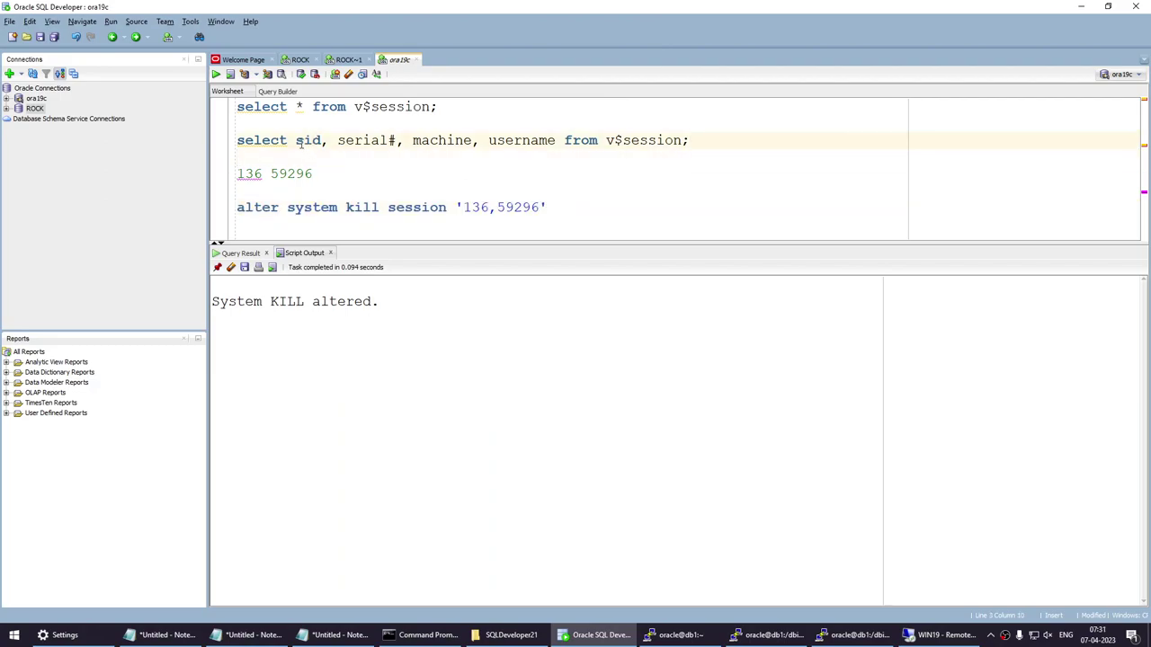
pyautogui.moveTo(295, 140); pyautogui.dragTo(397, 140)
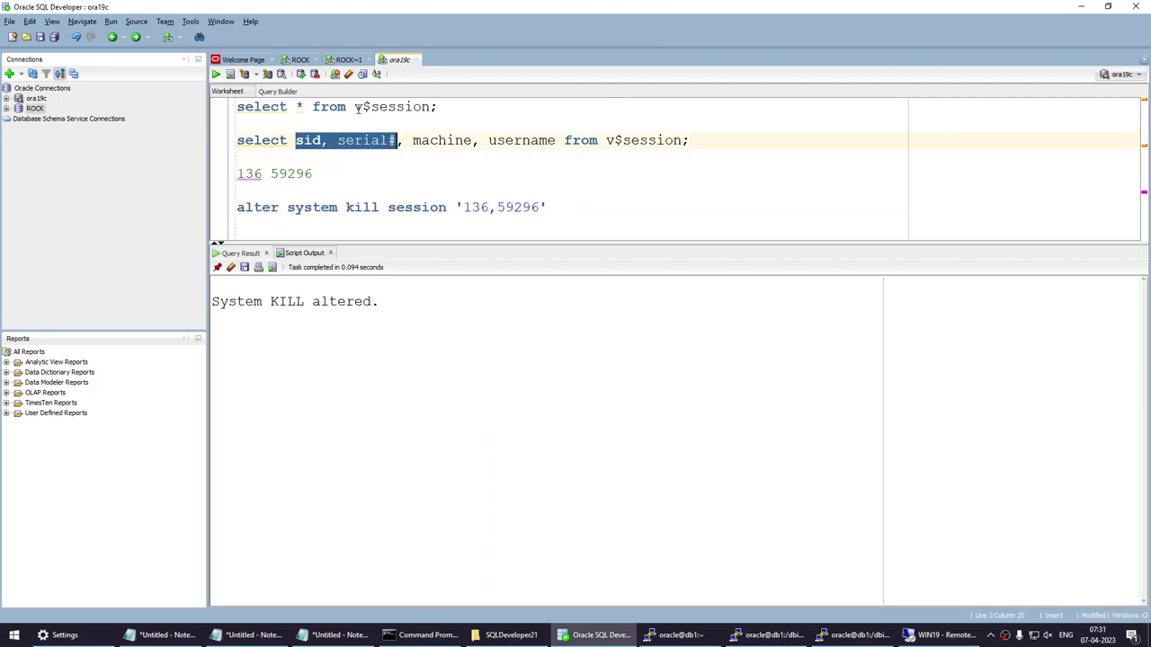
pyautogui.moveTo(357, 107); pyautogui.dragTo(433, 107)
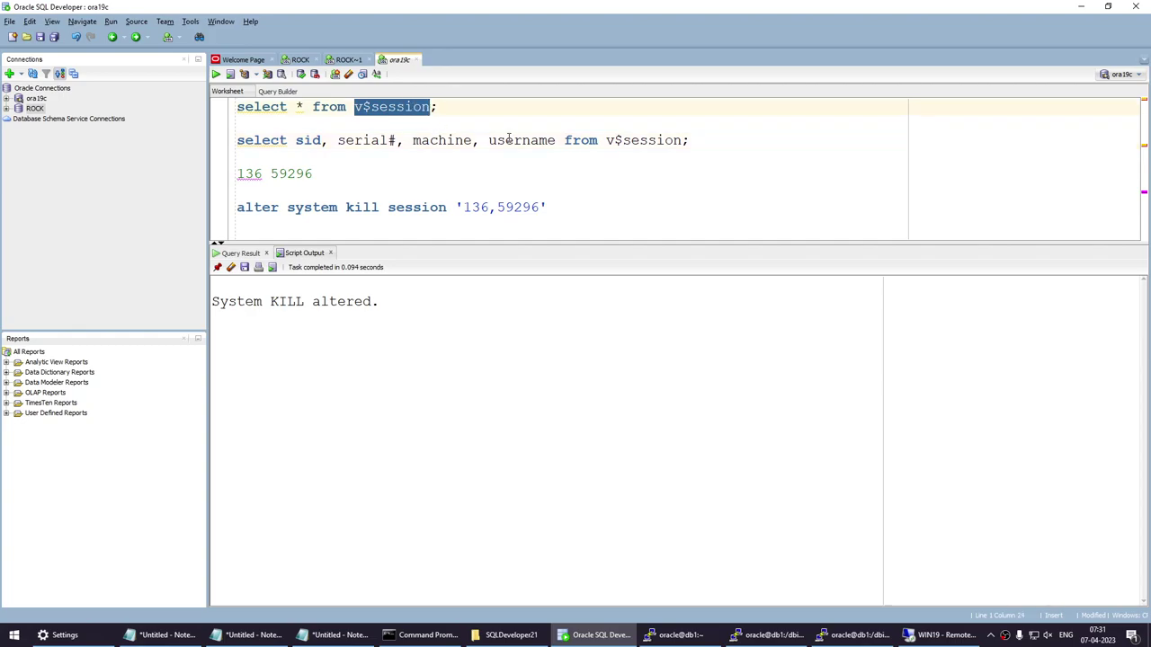
pyautogui.doubleClick(426, 141)
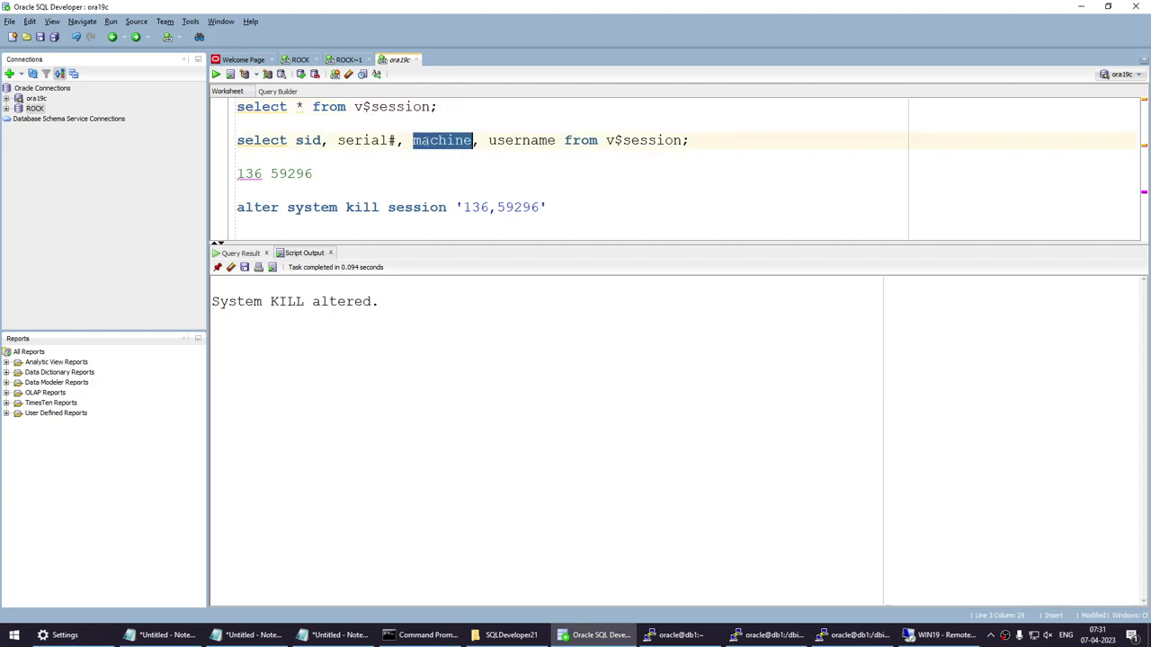
pyautogui.moveTo(490, 141); pyautogui.dragTo(551, 149)
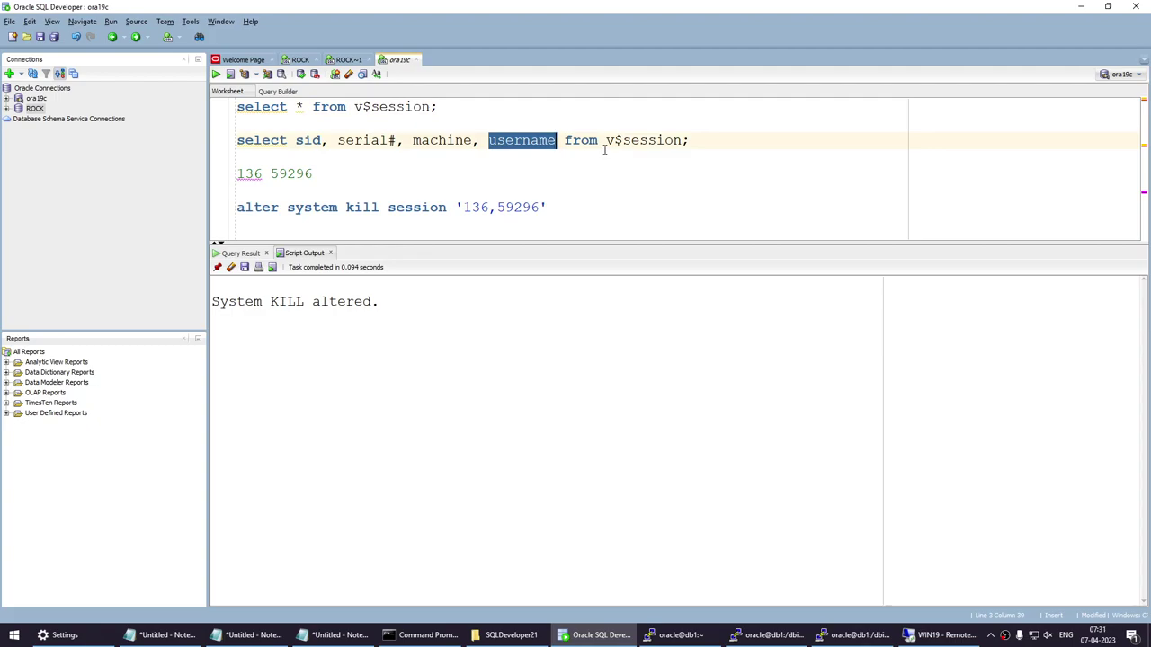
pyautogui.moveTo(603, 142); pyautogui.dragTo(705, 141)
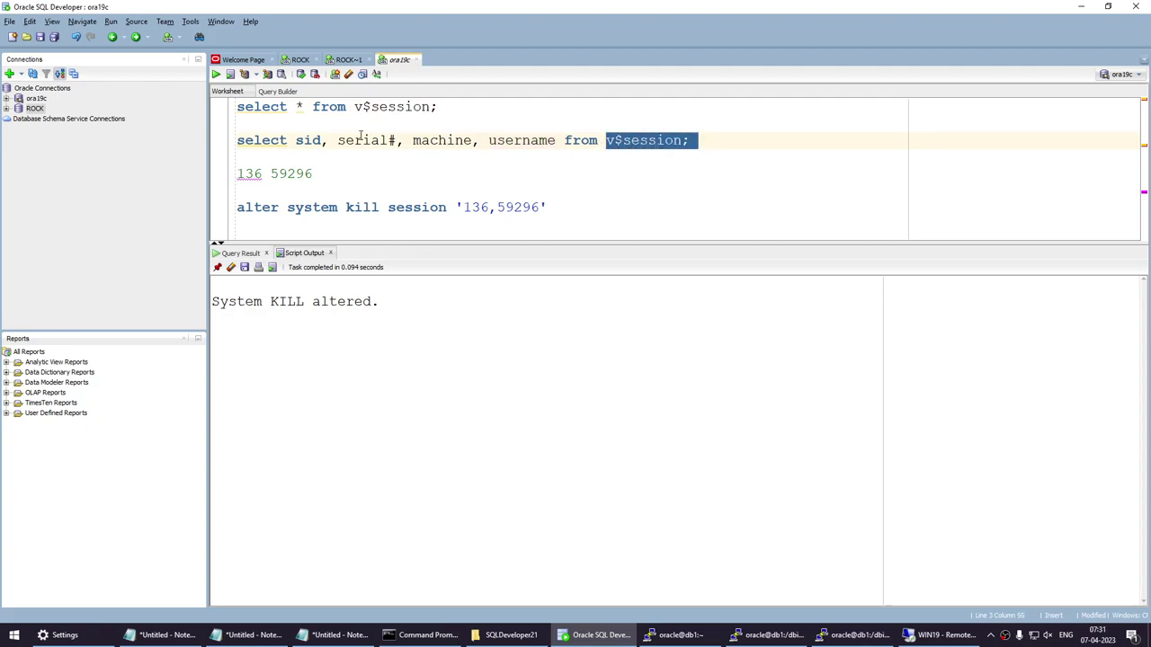
# Run select * from v$session to list all session columns, then select all worksheet text.
pyautogui.moveTo(437, 110); pyautogui.dragTo(186, 113)
pyautogui.click(215, 74)
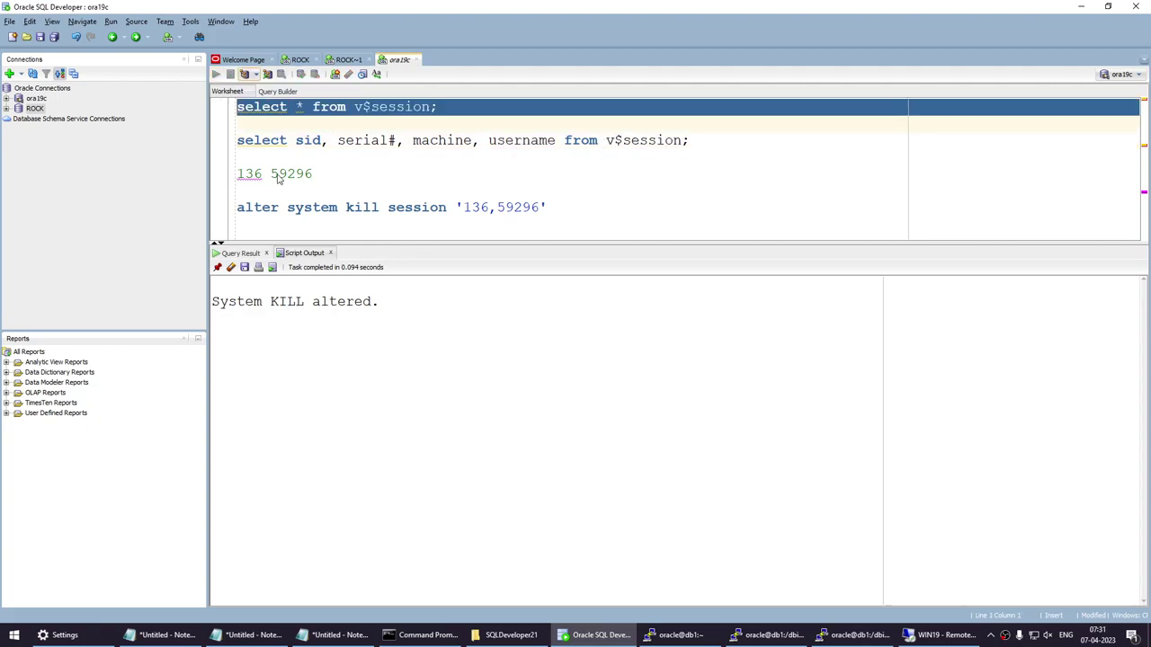
pyautogui.moveTo(321, 607); pyautogui.dragTo(239, 559)
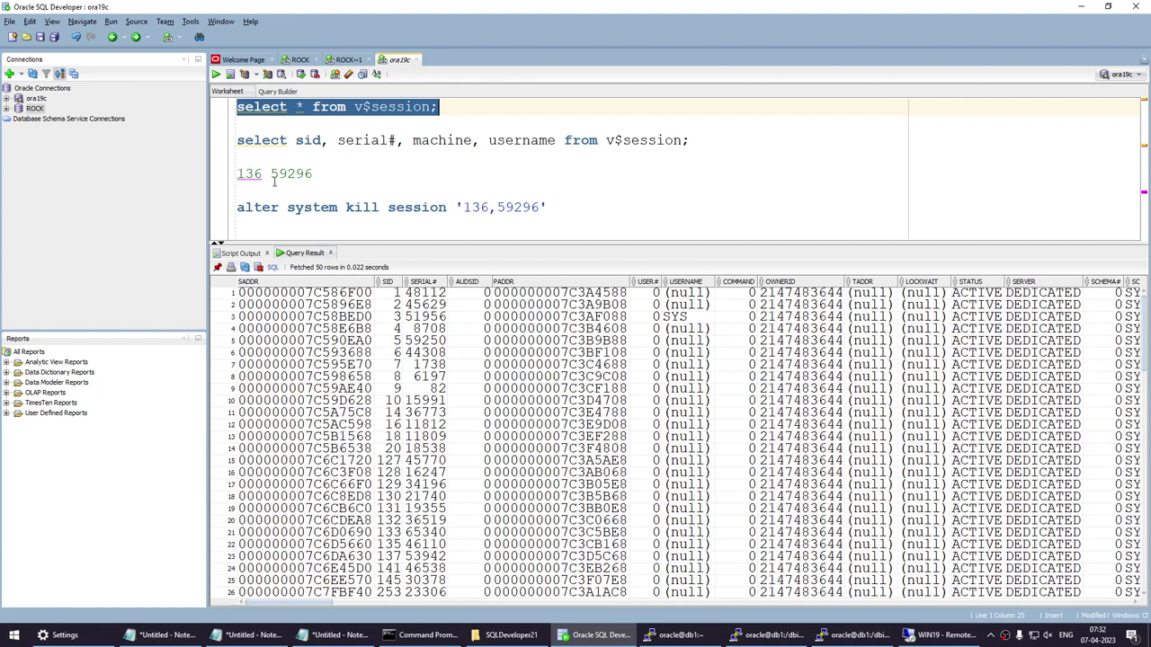
pyautogui.click(307, 141)
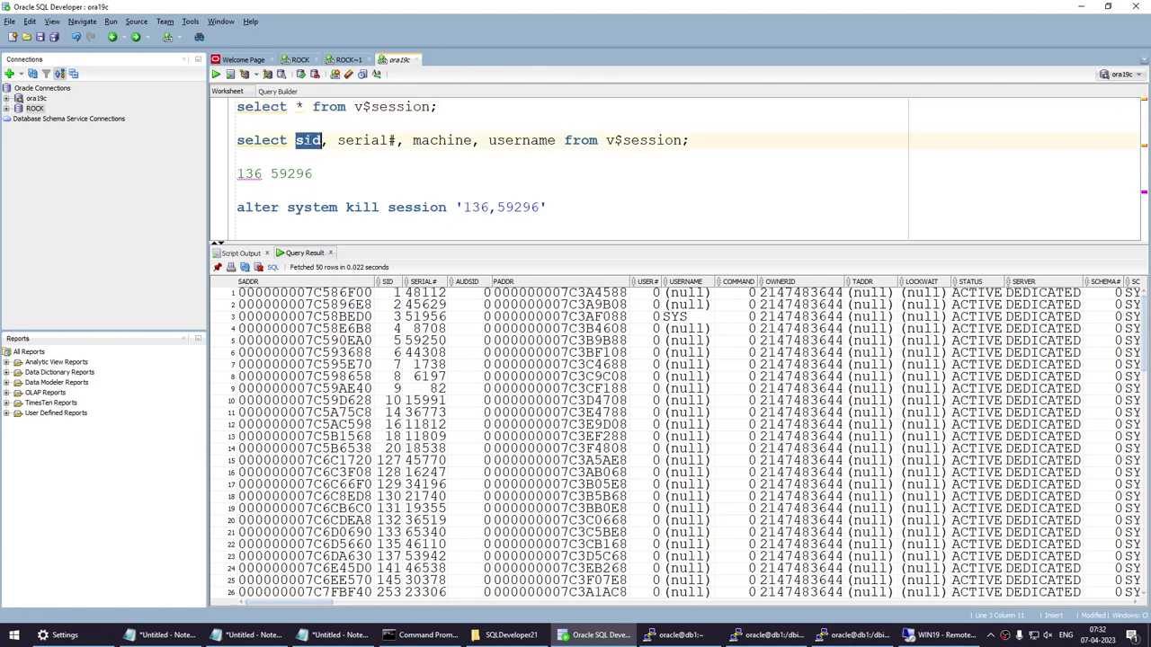
pyautogui.doubleClick(368, 140)
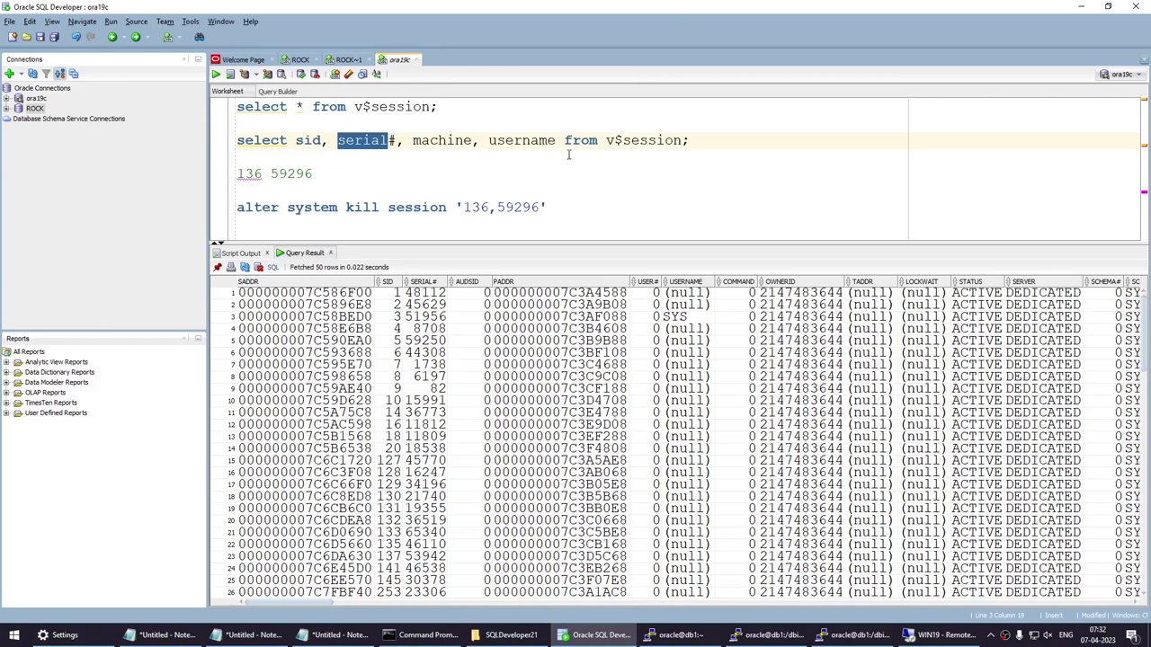
pyautogui.click(577, 208)
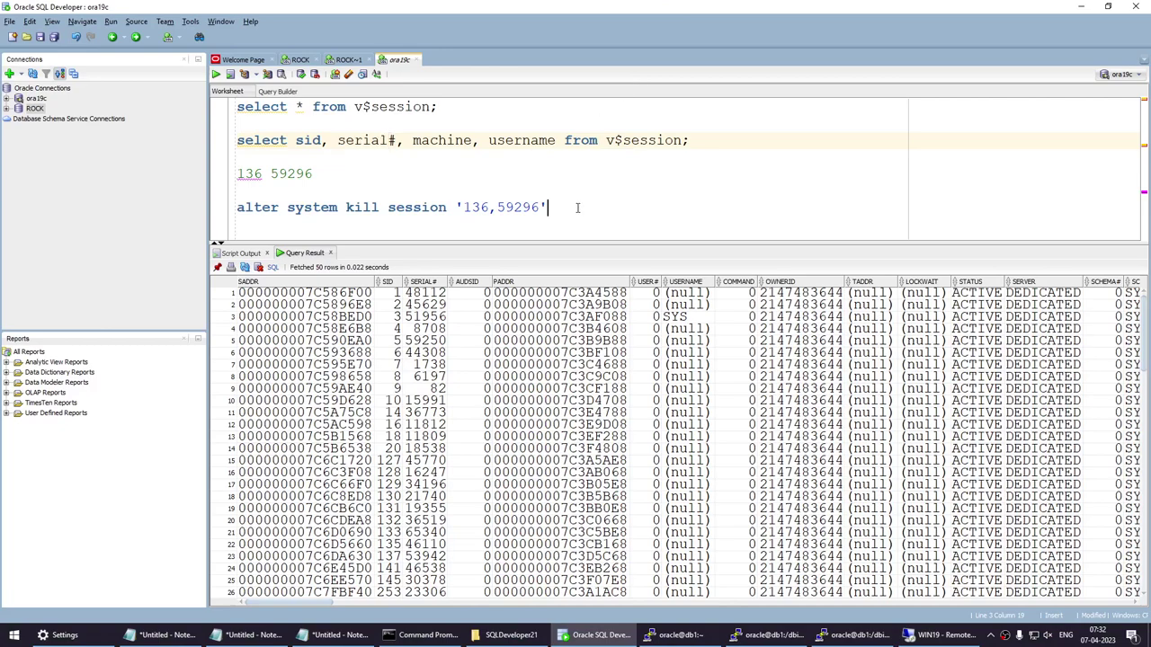
pyautogui.hotkey('ctrl', 'a')
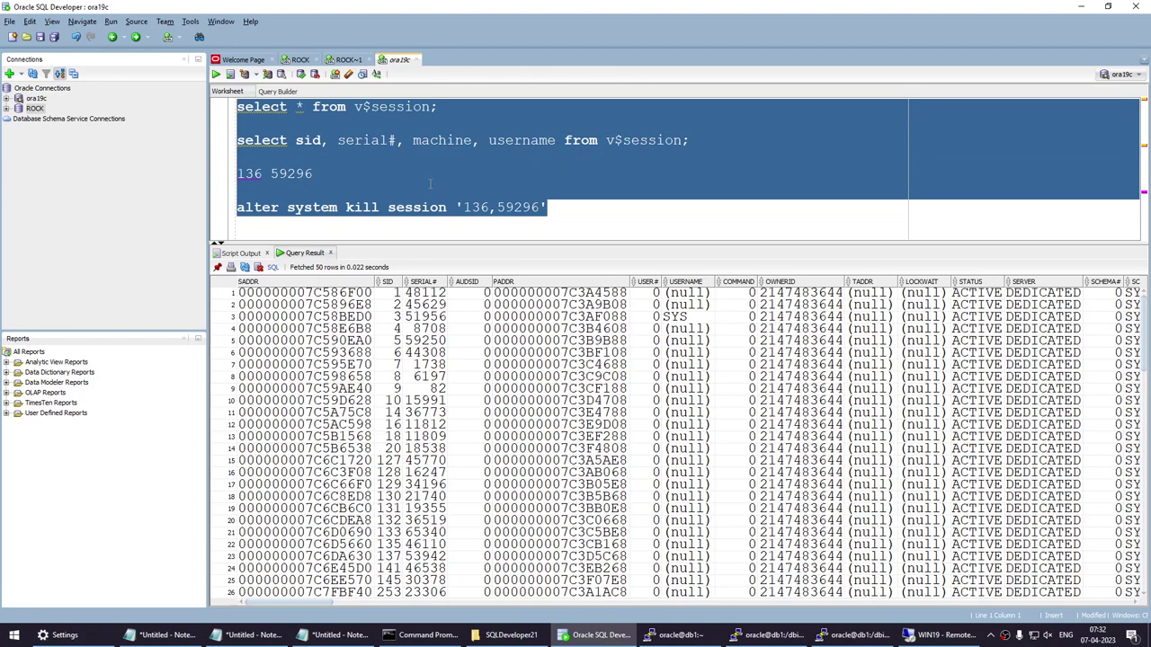
# Connect to the database with the ROCK connection.
pyautogui.rightClick(36, 110)
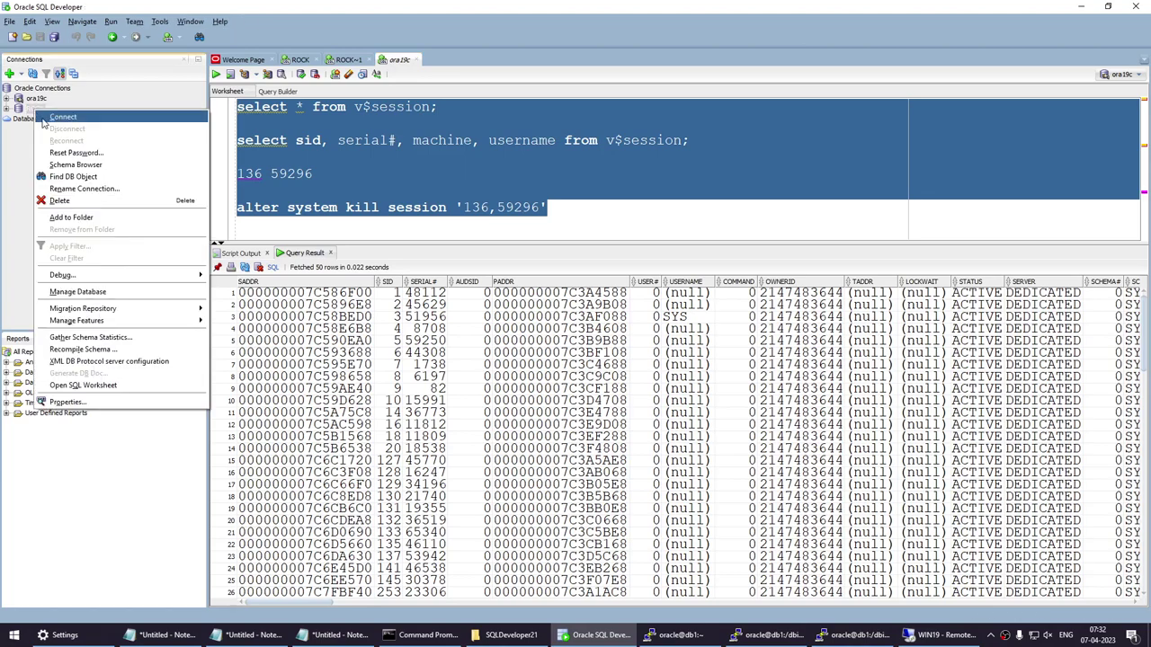
pyautogui.click(43, 119)
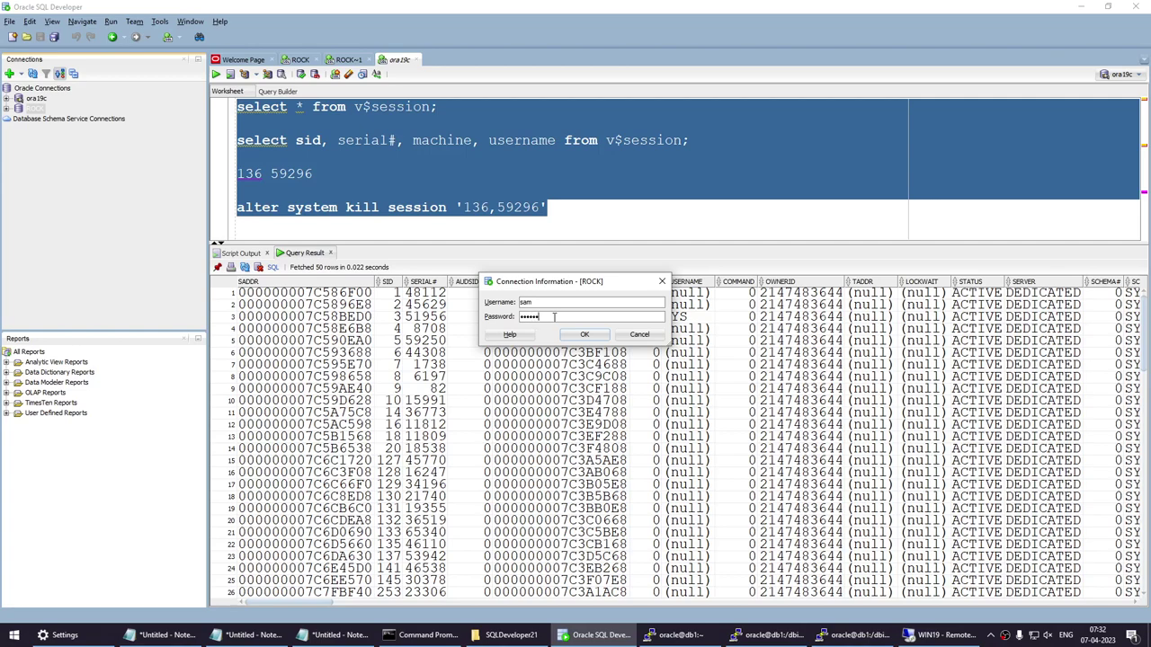
pyautogui.click(564, 337)
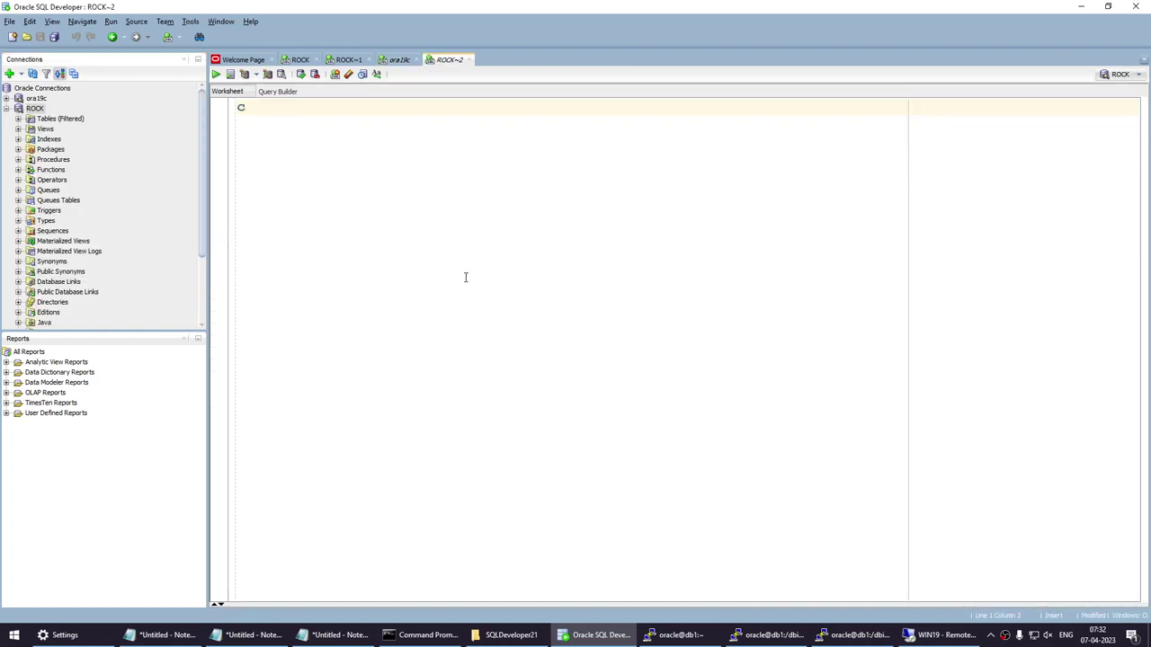
# Run create table test (c1 int) as ROCK and view the ORA-01031 insufficient privileges error.
pyautogui.write('create table te')
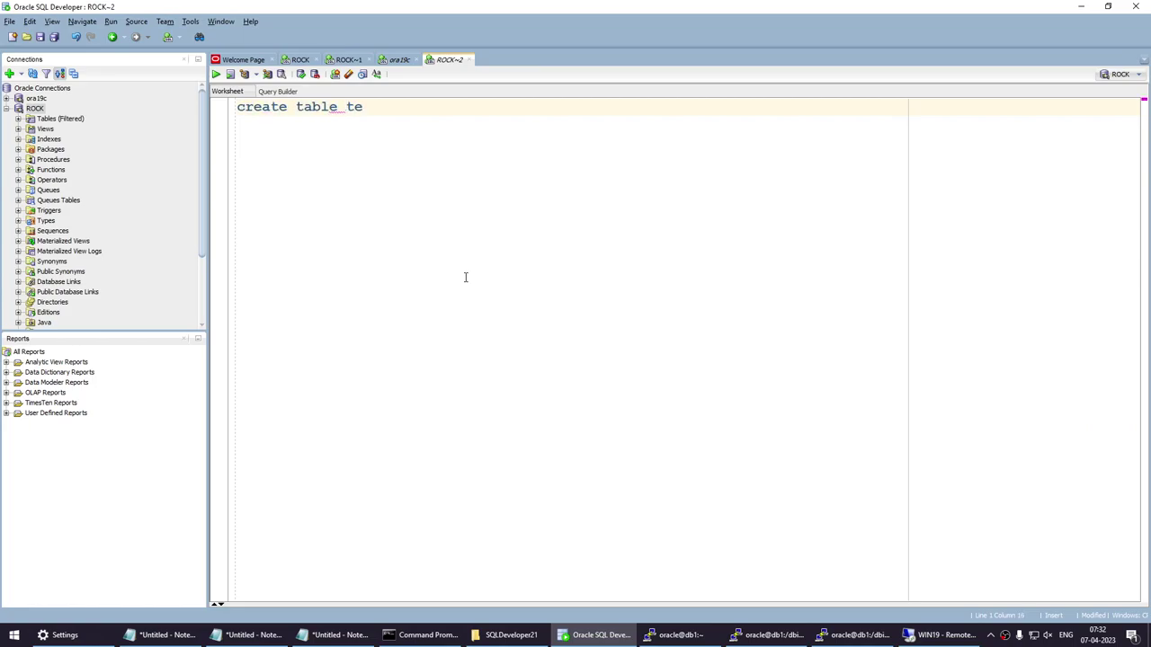
pyautogui.write('st (cl int);')
pyautogui.hotkey('ctrl', 'a')
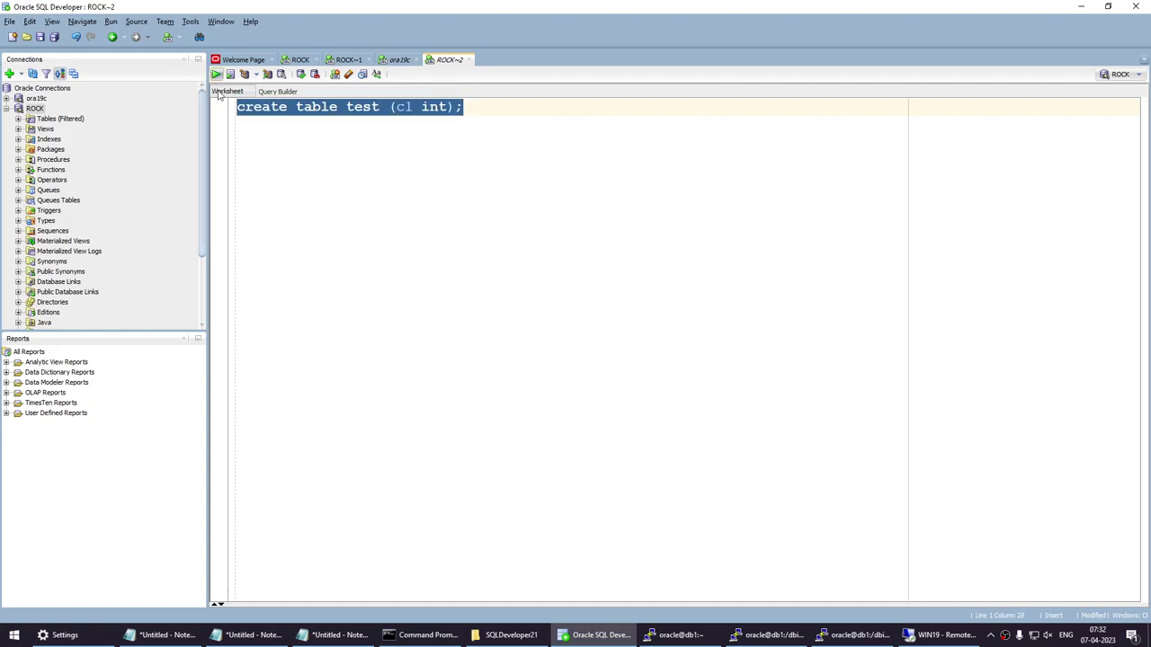
pyautogui.click(215, 73)
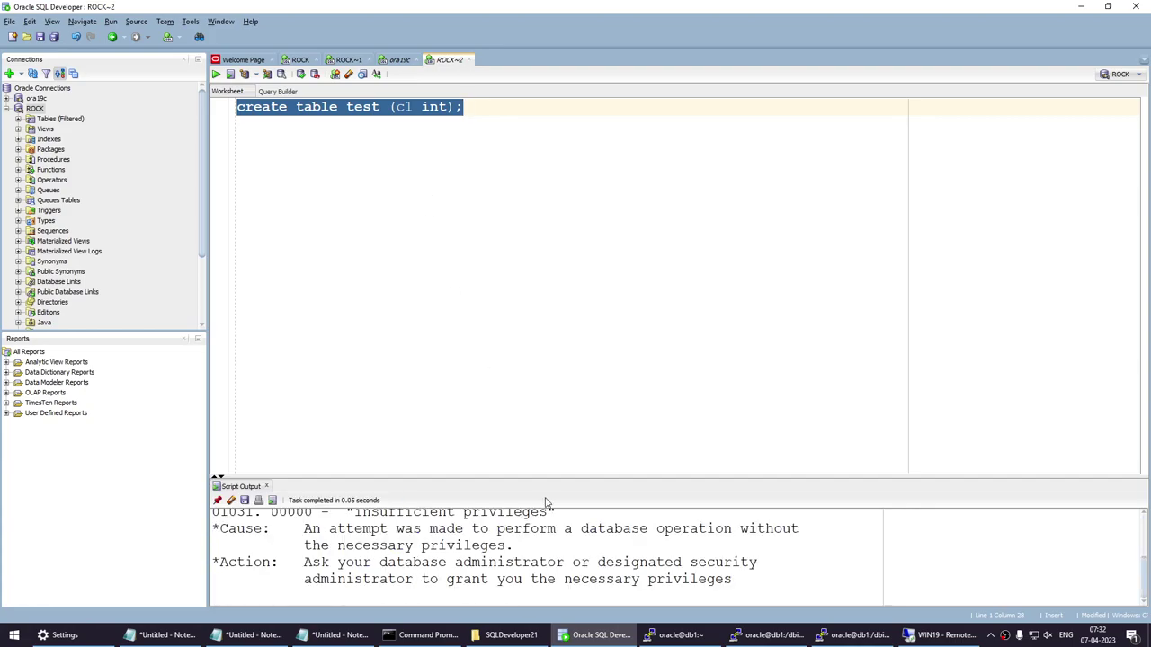
pyautogui.moveTo(535, 478); pyautogui.dragTo(534, 362)
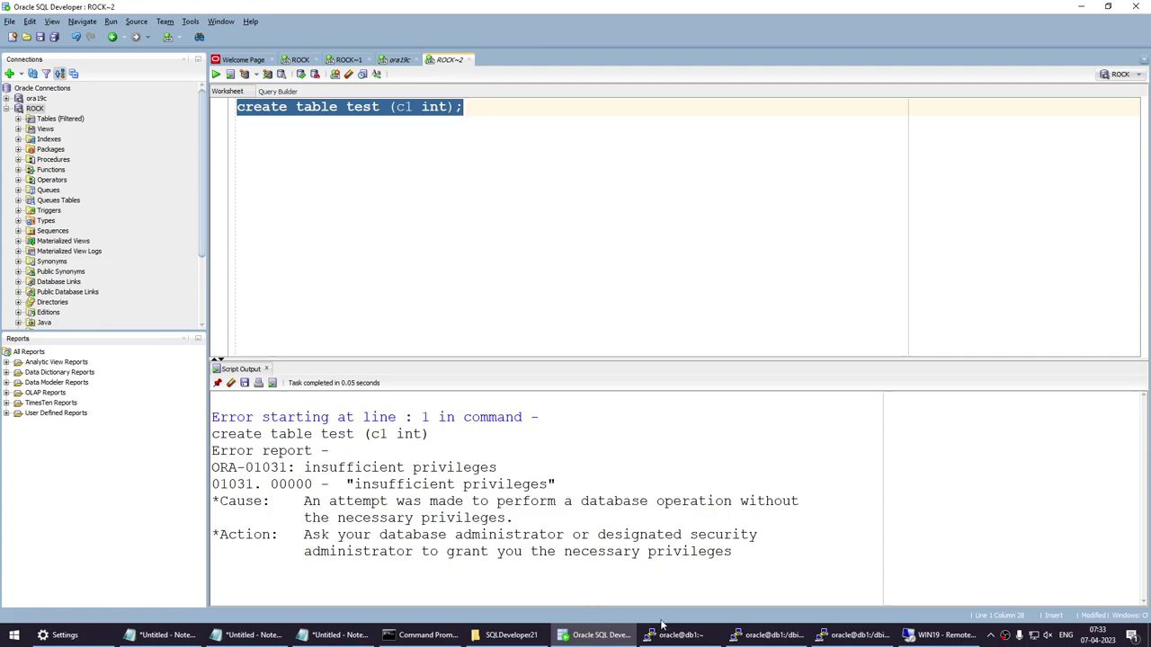
# In the ora19c worksheet, add and run 'grant create table to sam;' below the kill session statement.
pyautogui.click(399, 60)
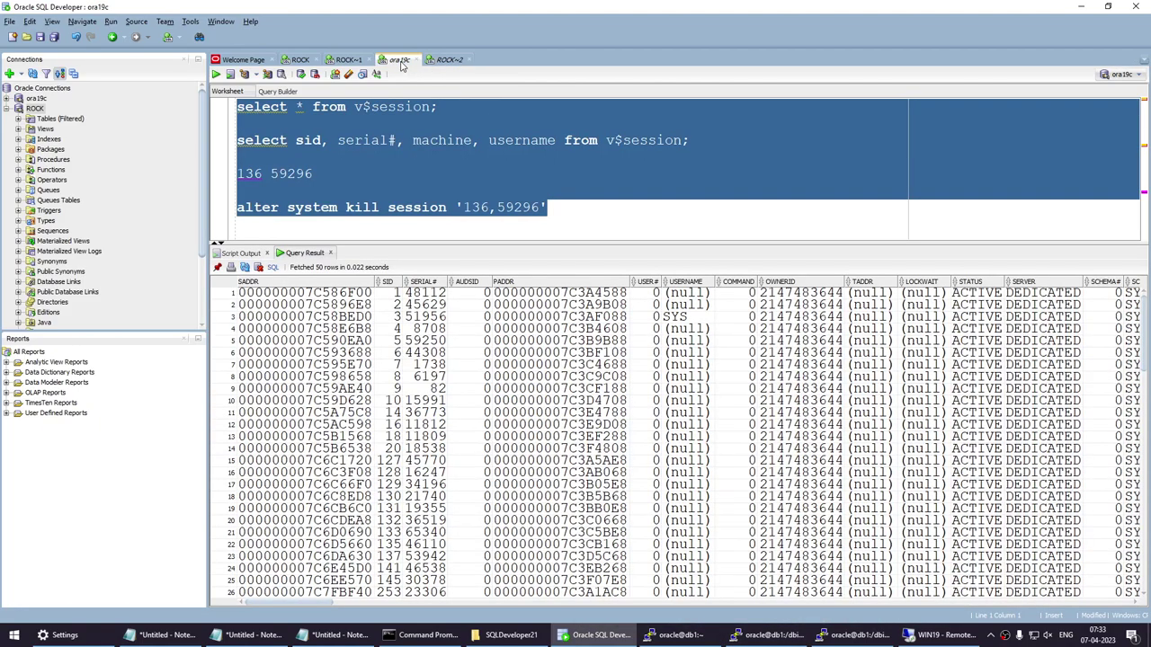
pyautogui.click(348, 60)
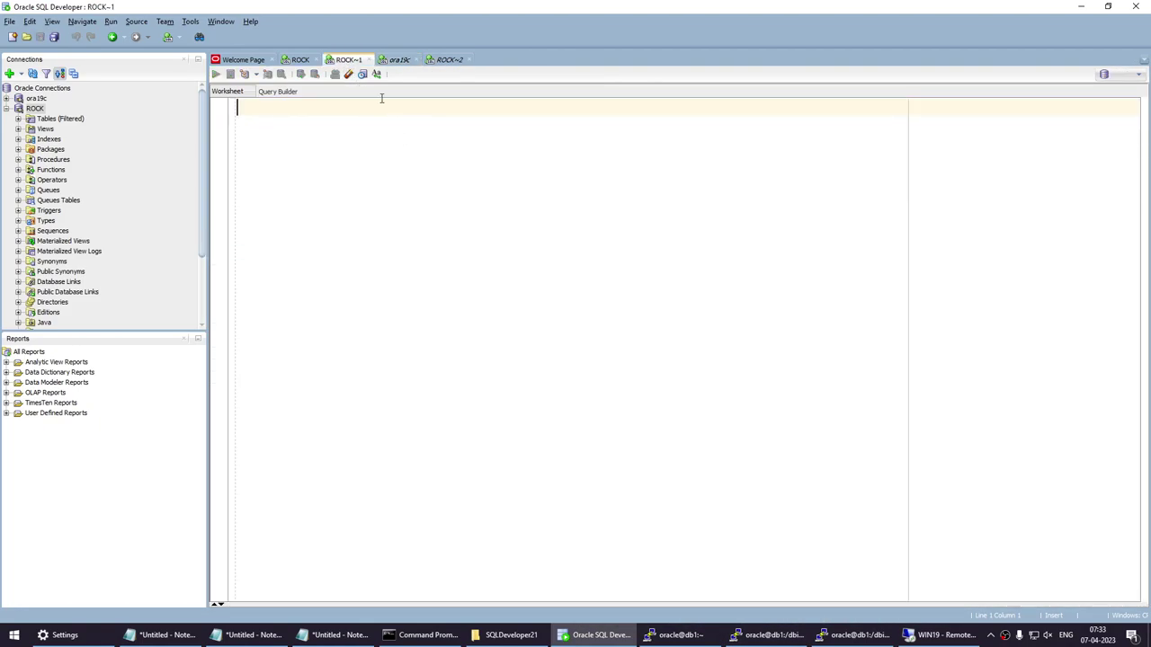
pyautogui.click(399, 60)
pyautogui.click(572, 198)
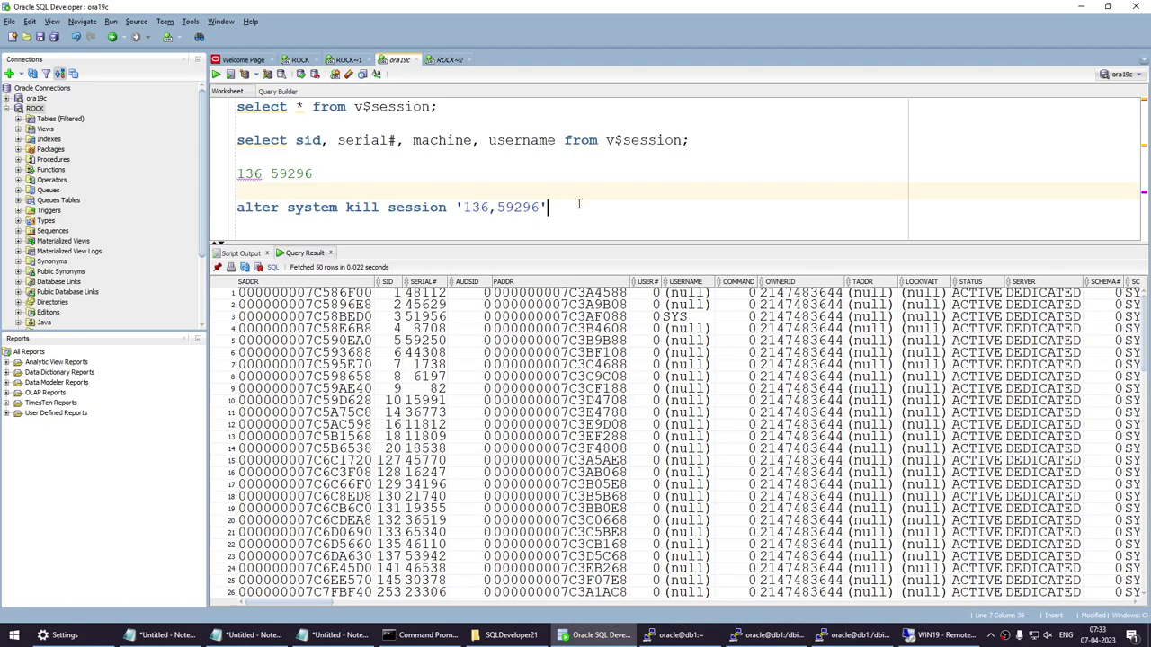
pyautogui.press('Return')
pyautogui.press('Return')
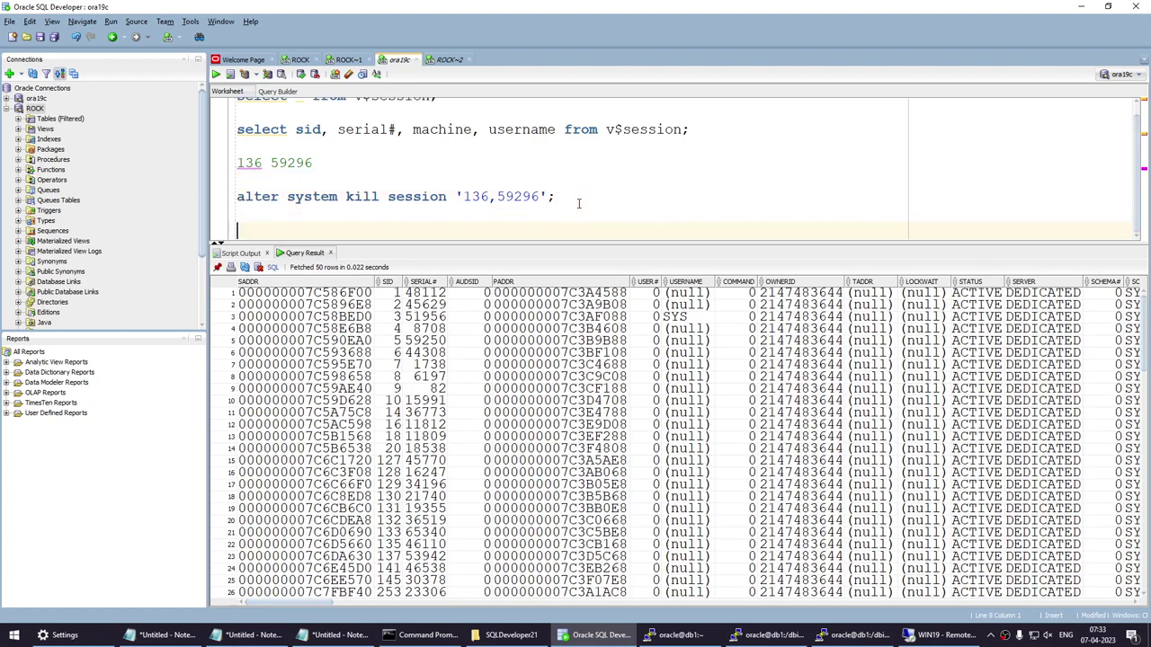
pyautogui.write('grant create table to sam;')
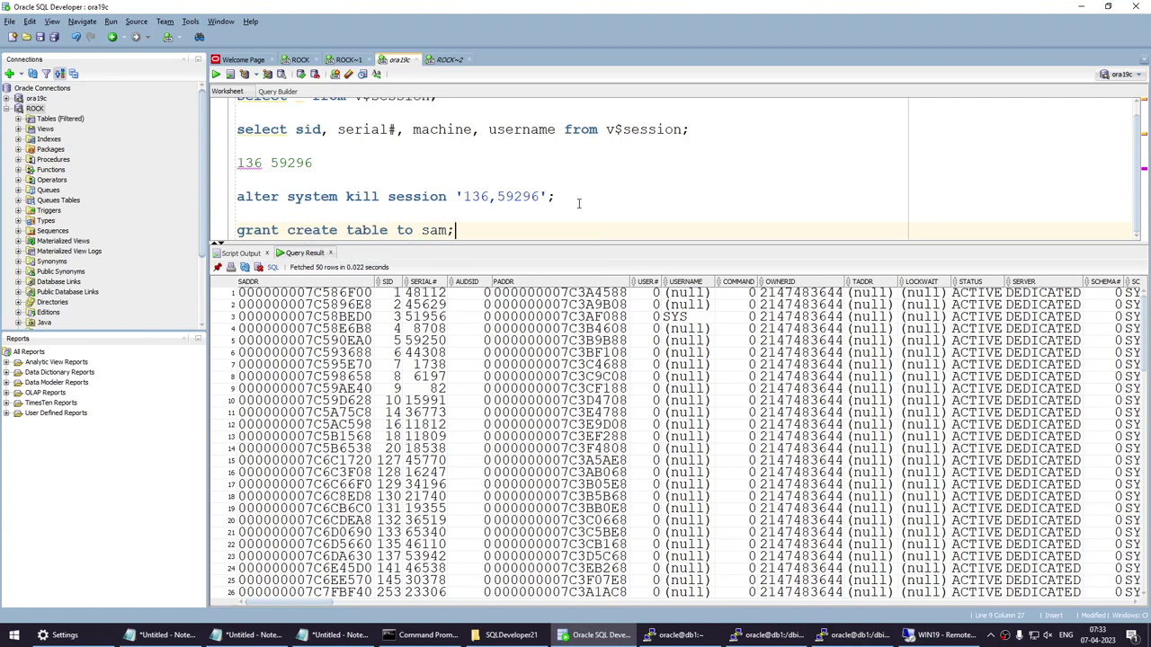
pyautogui.press('Return')
pyautogui.hotkey('shift', 'Up')
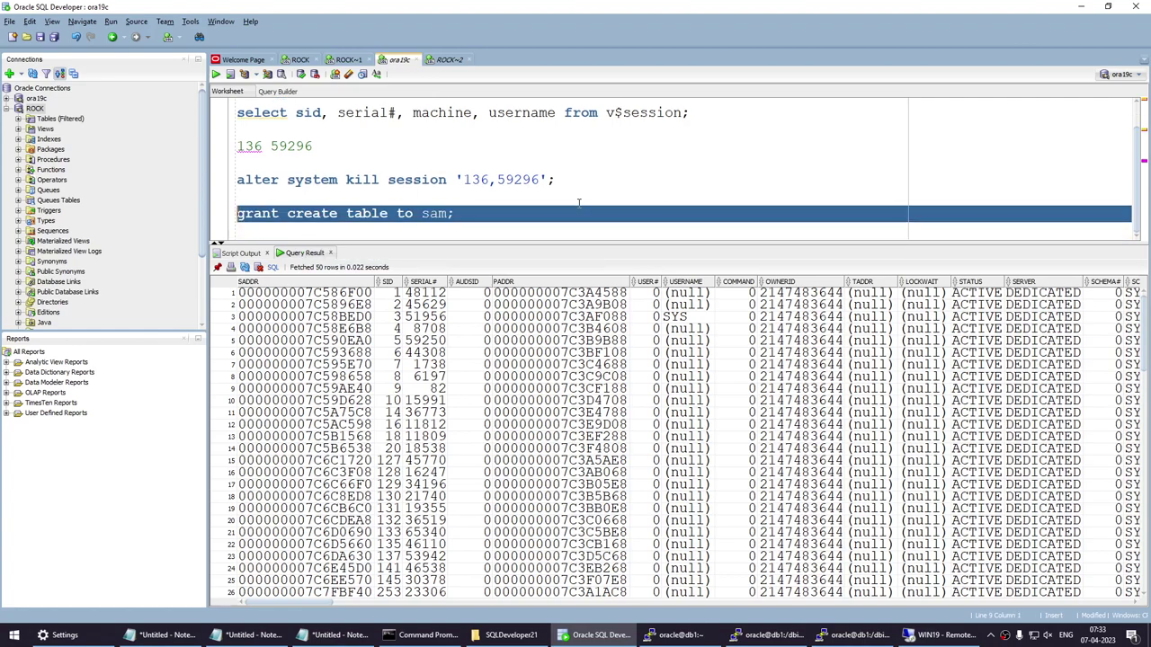
pyautogui.click(230, 74)
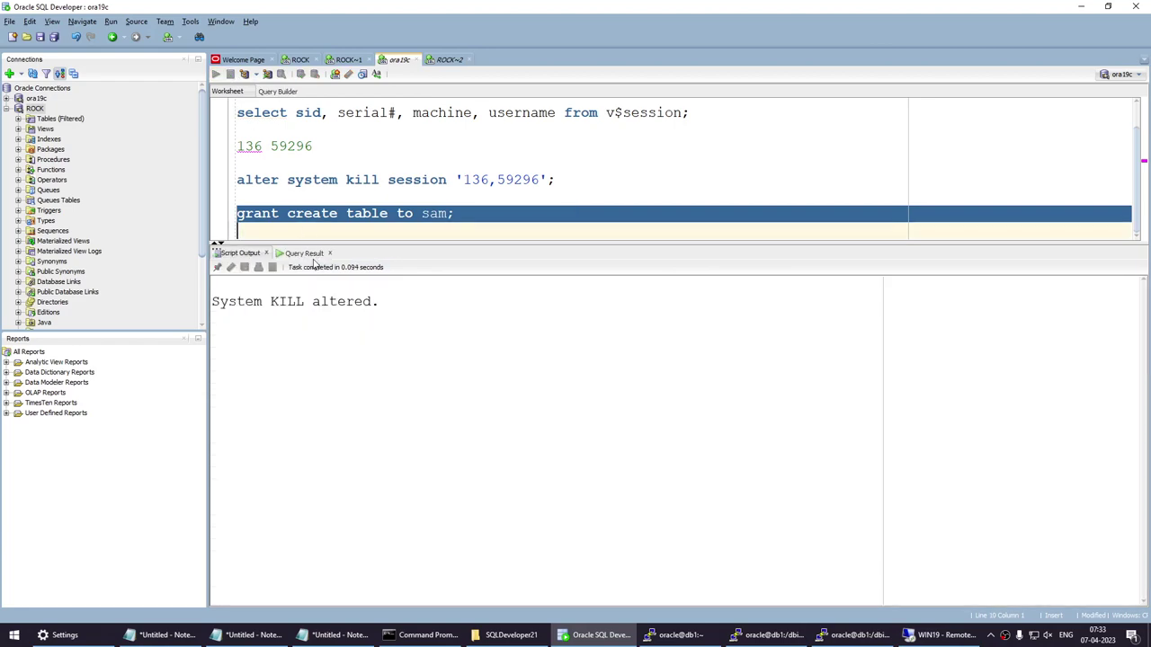
pyautogui.click(452, 63)
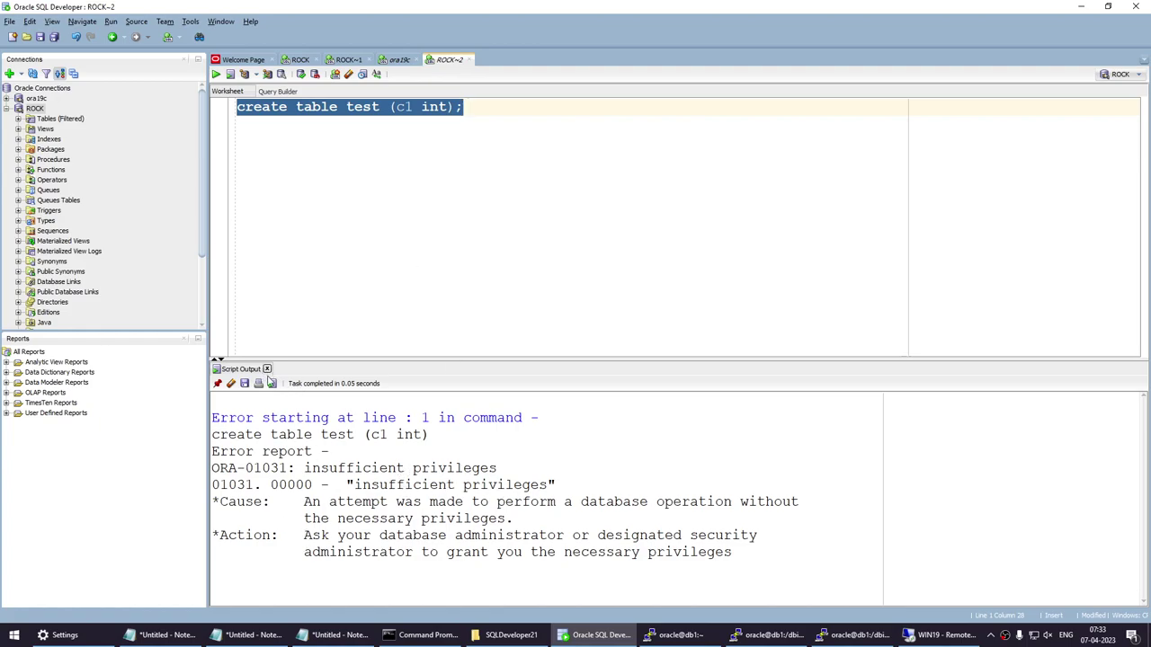
# Rerun 'create table test (c1 int);' in ROCK~2 and confirm Table TEST created.
pyautogui.click(266, 369)
pyautogui.click(216, 74)
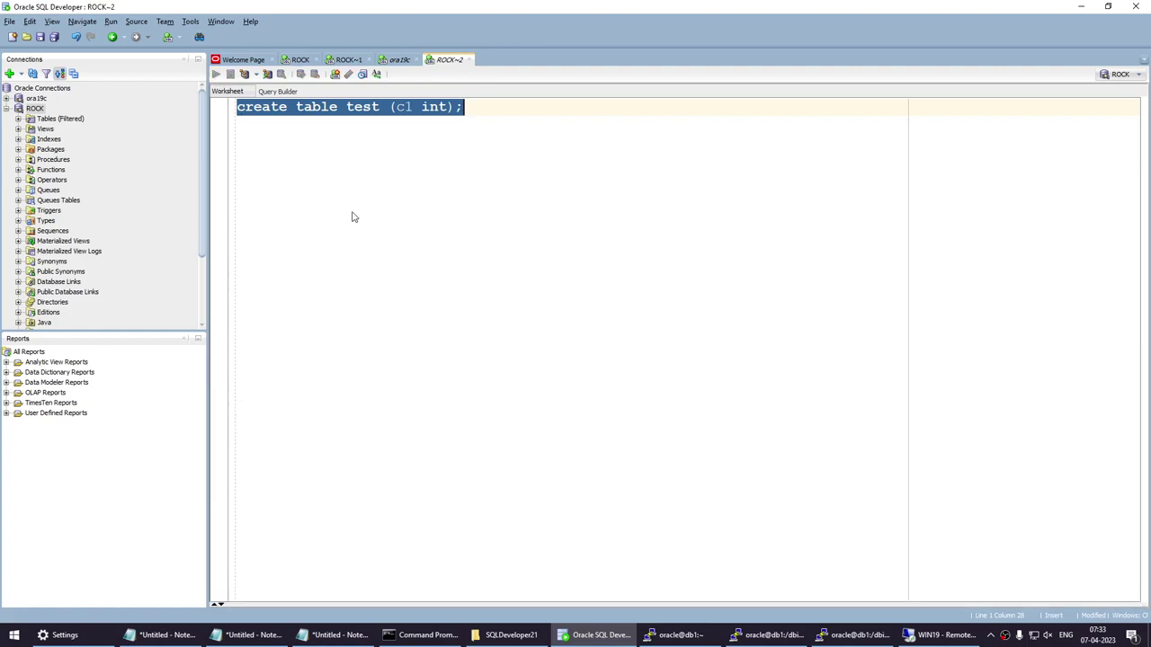
pyautogui.moveTo(375, 416); pyautogui.dragTo(192, 416)
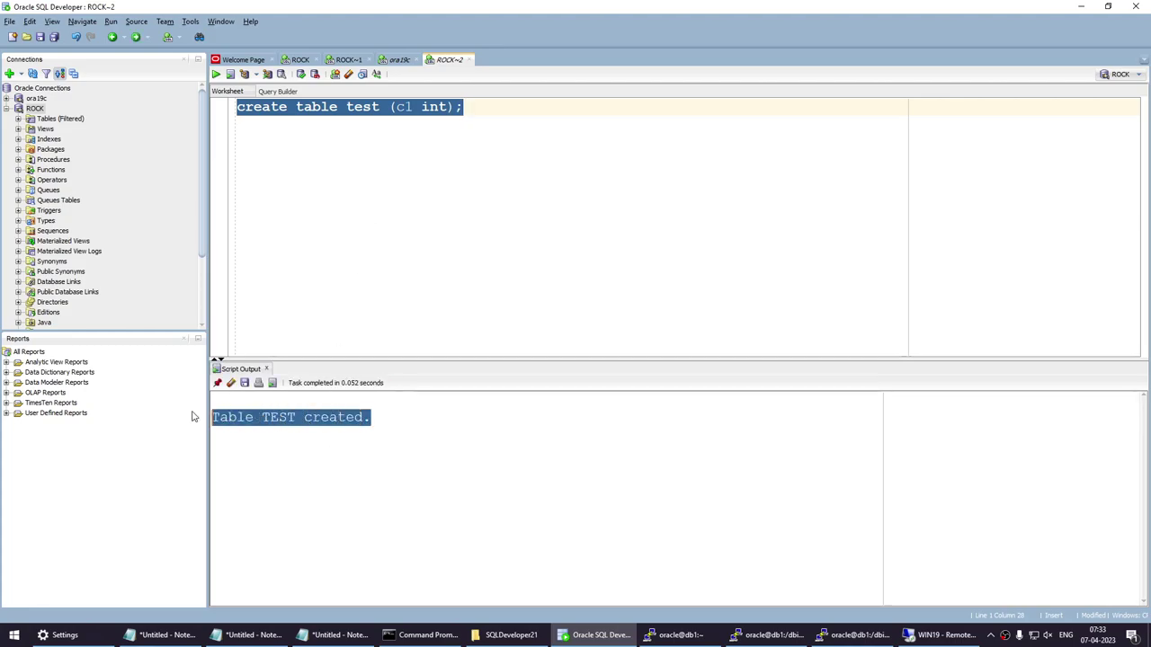
pyautogui.click(488, 207)
pyautogui.moveTo(506, 116); pyautogui.dragTo(229, 115)
# Type the note 'sam decides to leave the' below the statement, then select all worksheet text.
pyautogui.click(601, 256)
pyautogui.press('Return')
pyautogui.press('Return')
pyautogui.write('sam ')
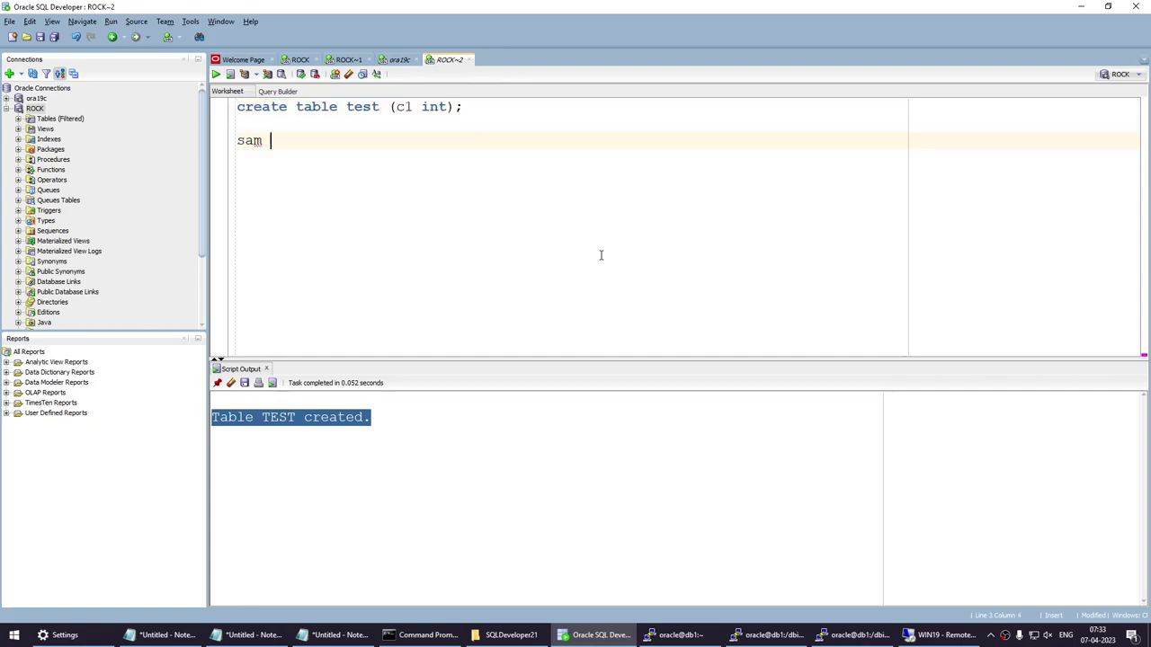
pyautogui.write('decides to leave the')
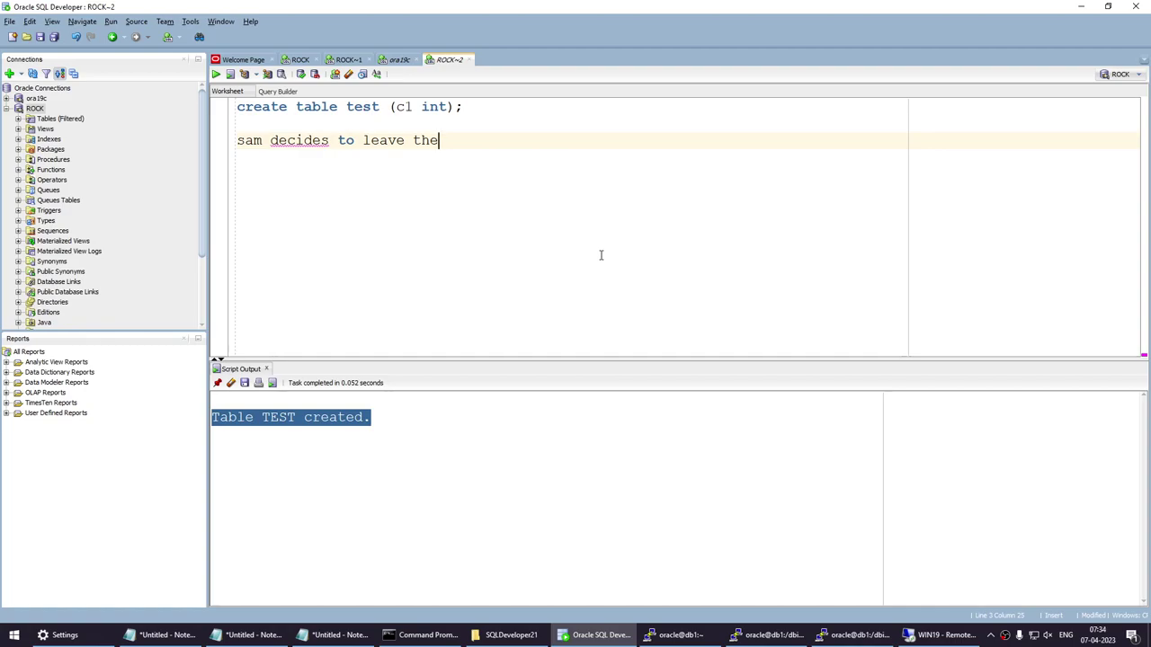
pyautogui.hotkey('ctrl', 'a')
# Replace the ROCK~2 text with 'select username from dba_users;' and run it, getting ORA-00942.
pyautogui.press('Delete')
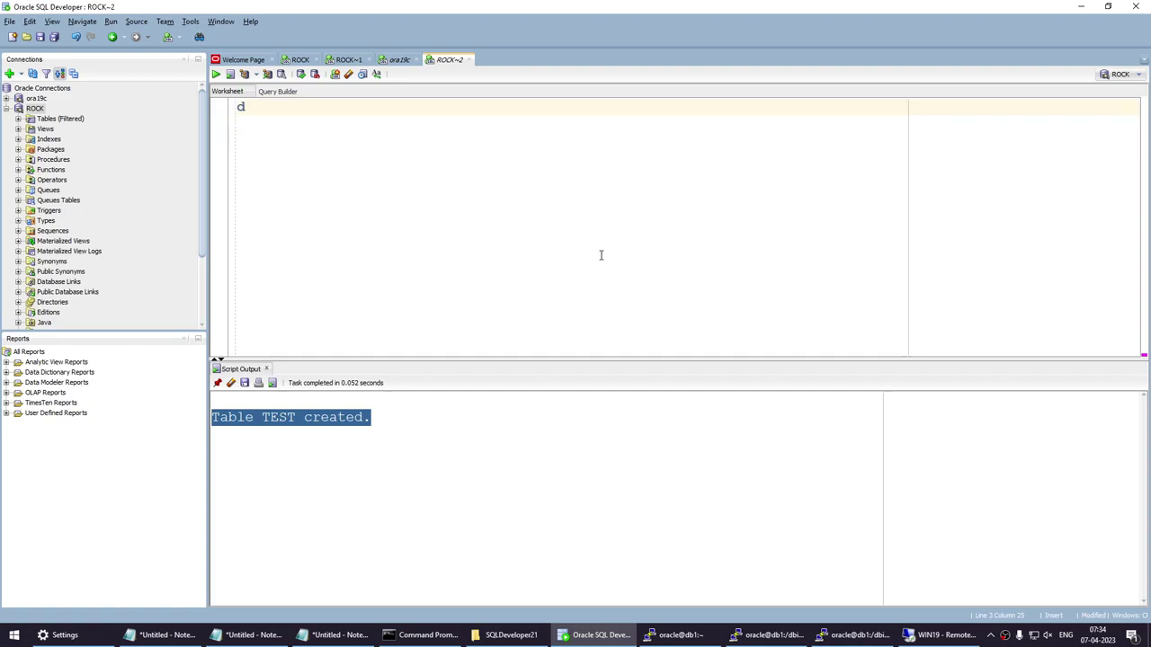
pyautogui.write('dba_user')
pyautogui.press('Home')
pyautogui.write('select ')
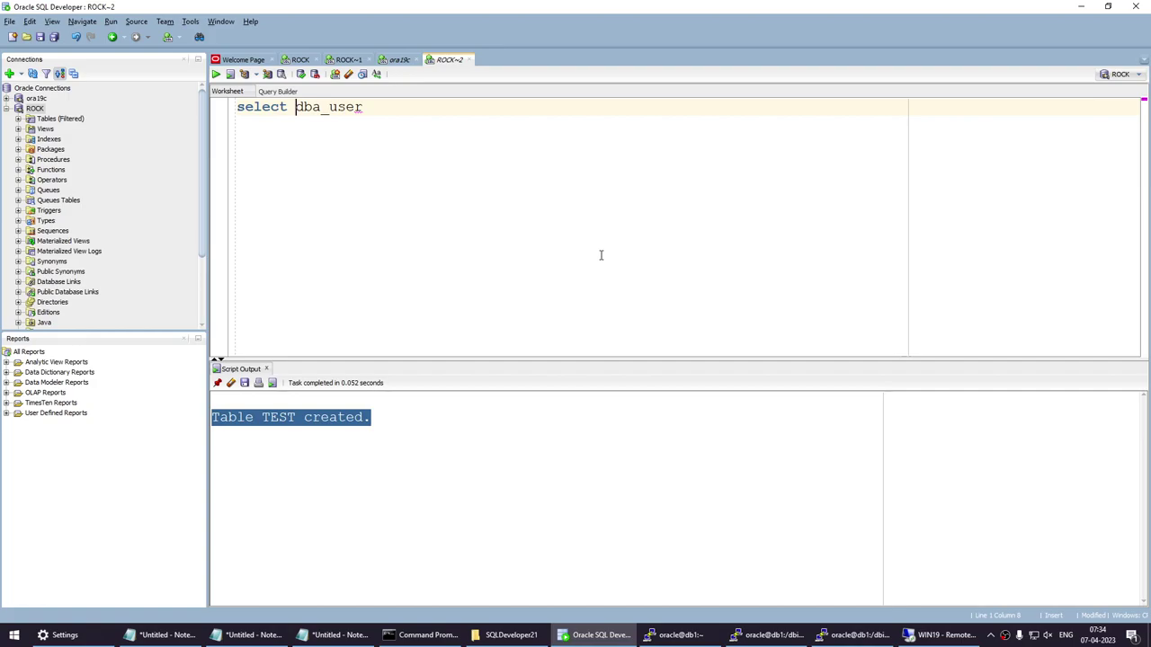
pyautogui.write('username f')
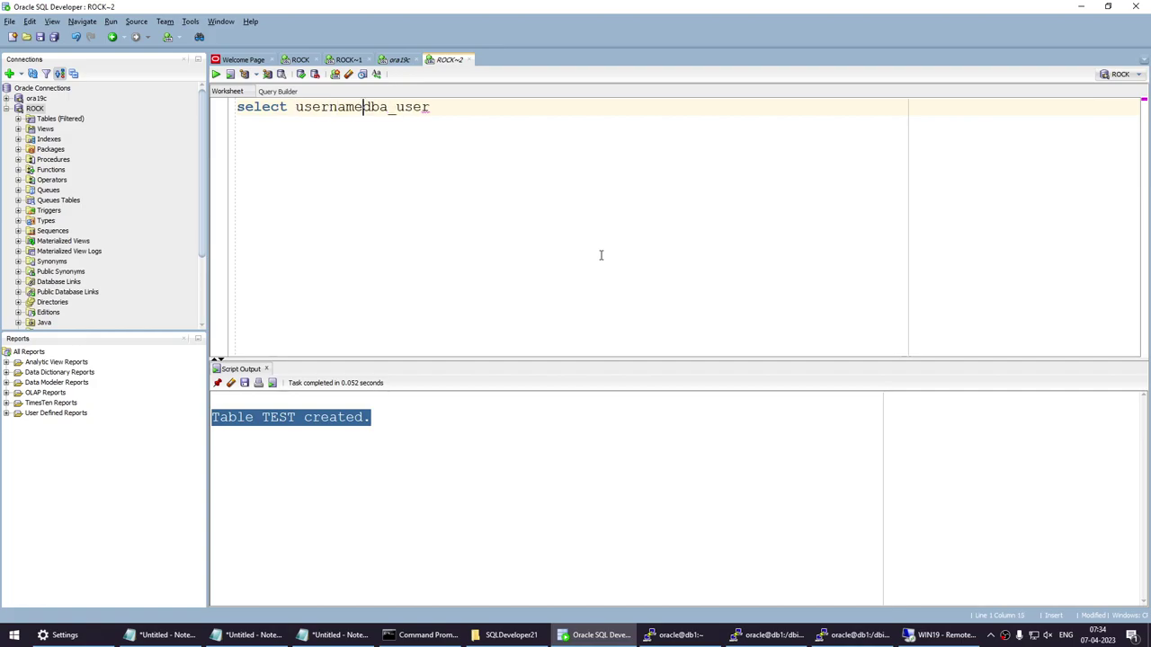
pyautogui.write('rom')
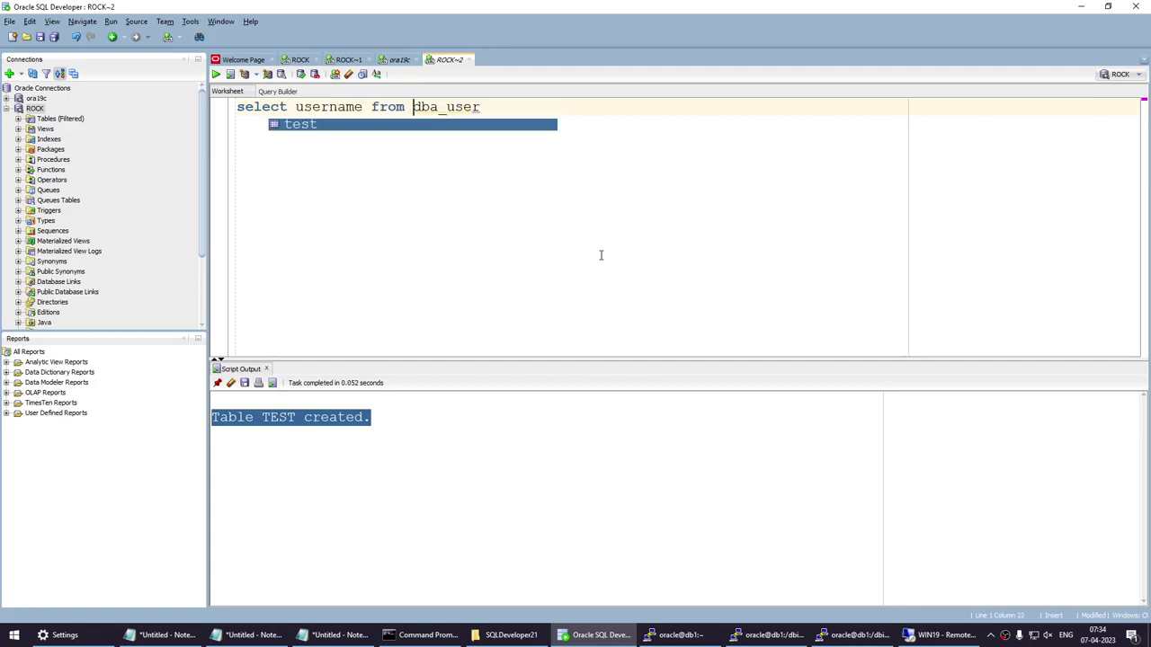
pyautogui.press('Return')
pyautogui.press('BackSpace')
pyautogui.press('BackSpace')
pyautogui.press('BackSpace')
pyautogui.press('BackSpace')
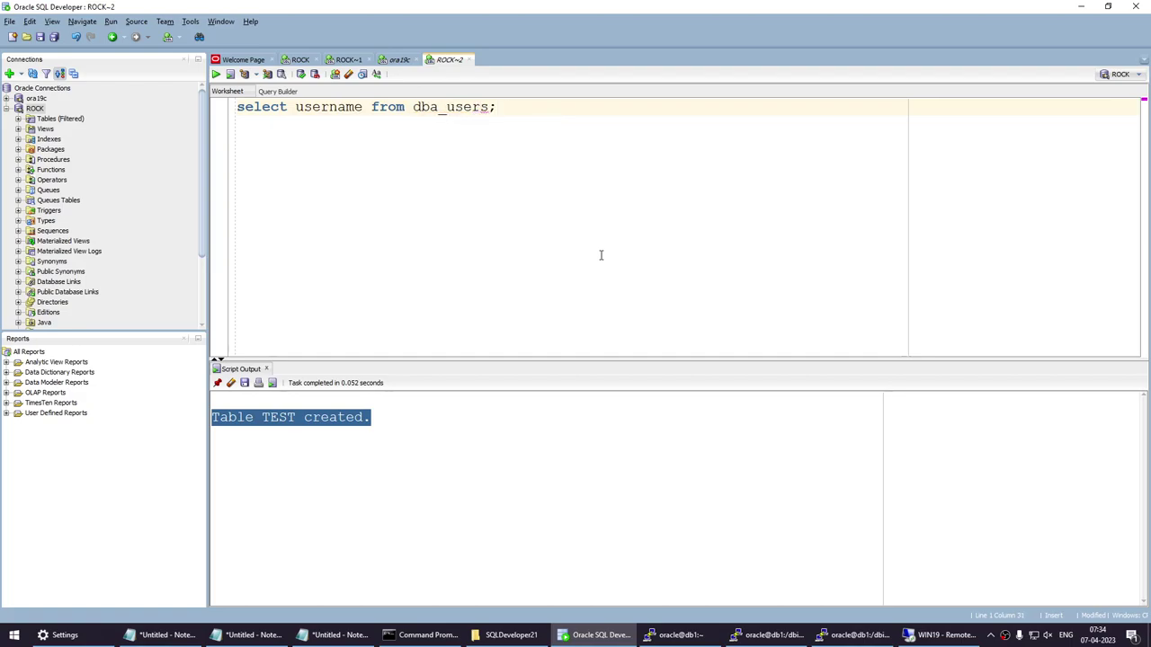
pyautogui.hotkey('ctrl', 'a')
pyautogui.click(216, 74)
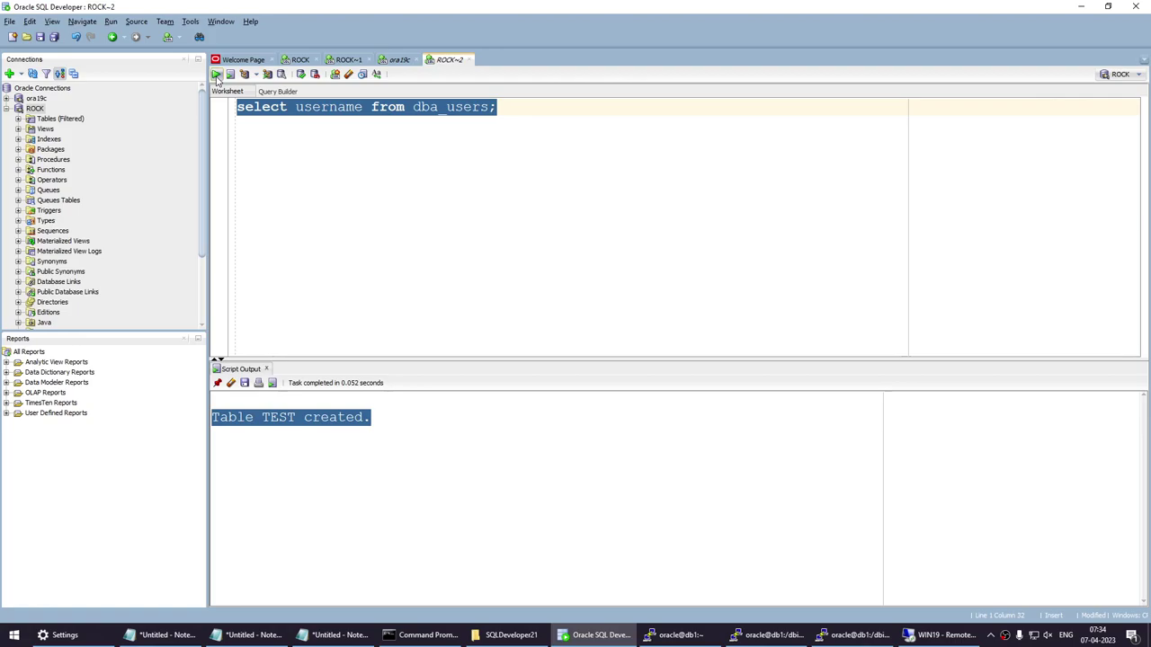
pyautogui.click(327, 186)
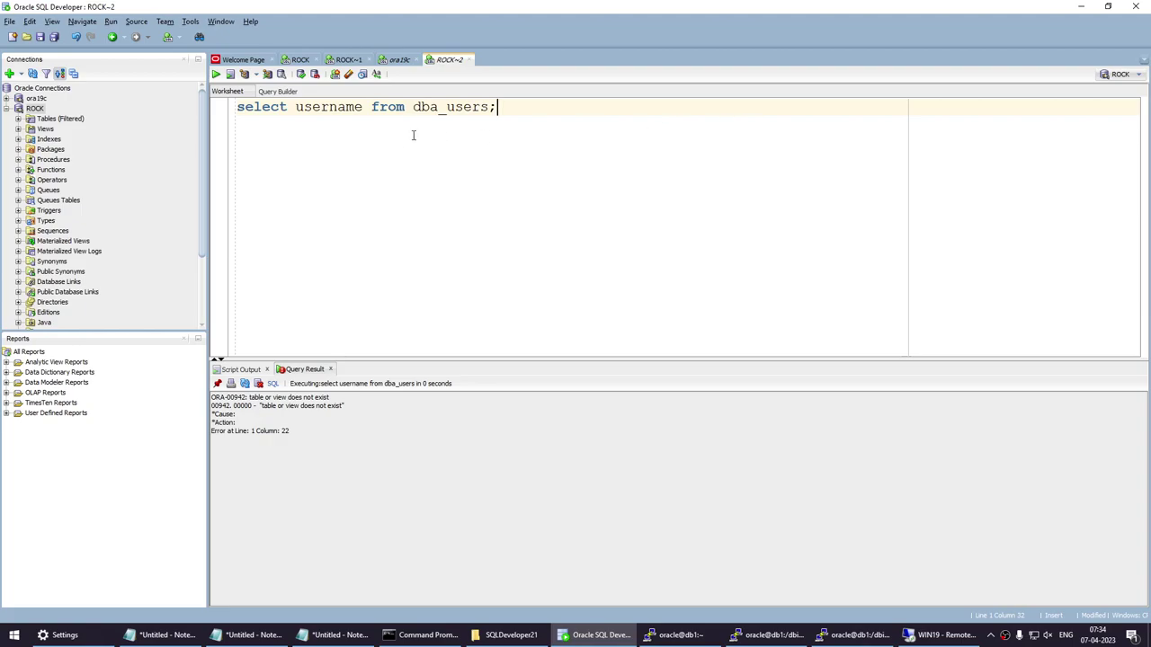
pyautogui.tripleClick(413, 107)
pyautogui.hotkey('ctrl', 'c')
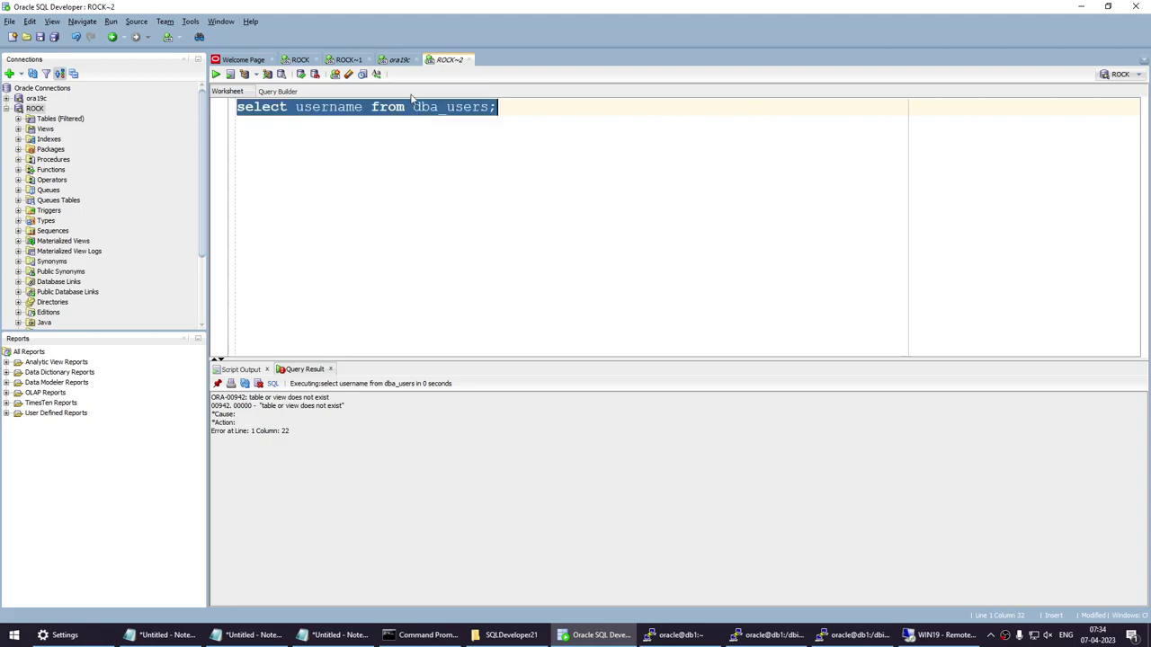
pyautogui.click(400, 59)
# Paste and run the dba_users query in ora19c, finding SAM among 38 usernames.
pyautogui.press('End')
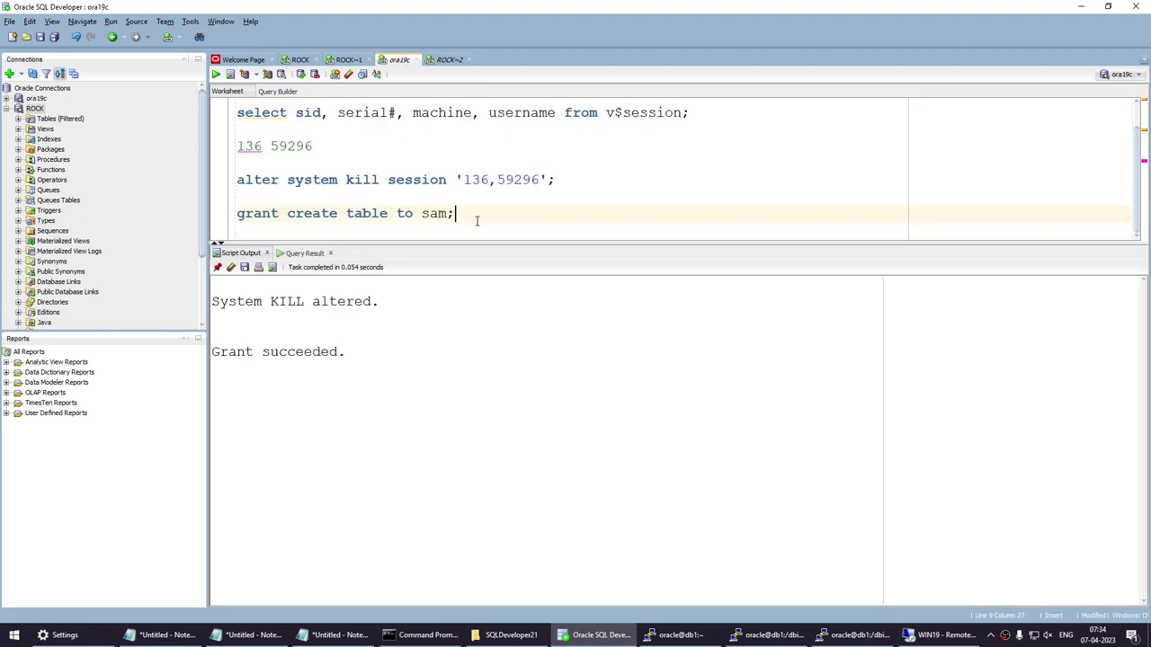
pyautogui.press('Return')
pyautogui.press('Return')
pyautogui.hotkey('ctrl', 'v')
pyautogui.moveTo(493, 218); pyautogui.dragTo(147, 221)
pyautogui.click(216, 74)
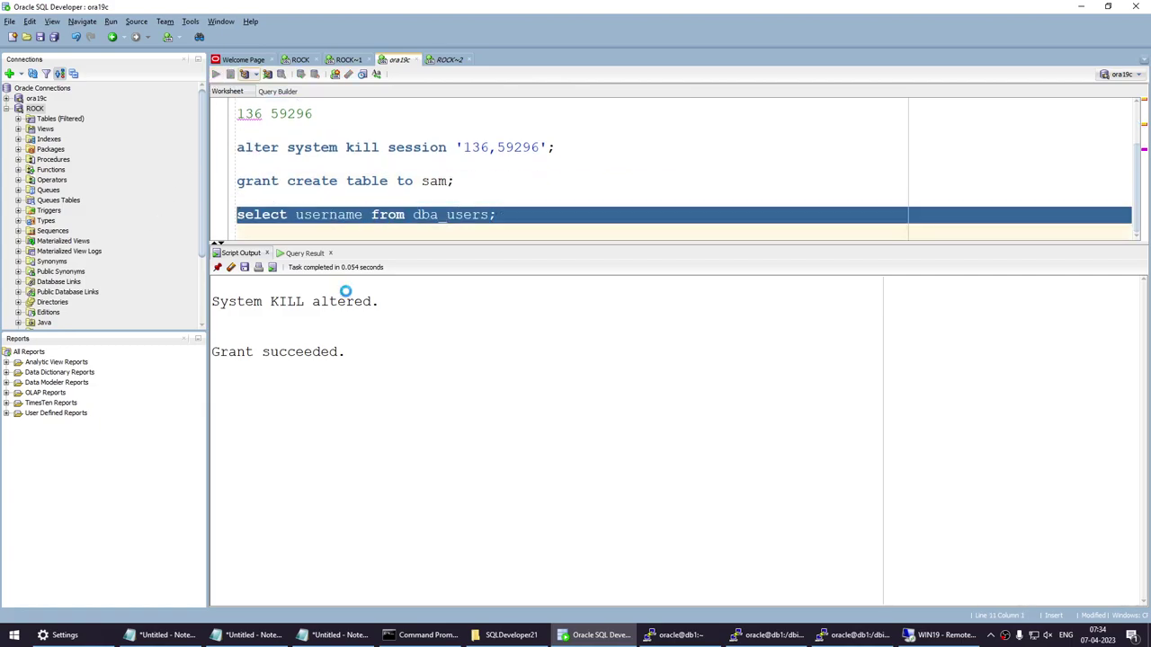
pyautogui.scroll(-4, 346, 418)
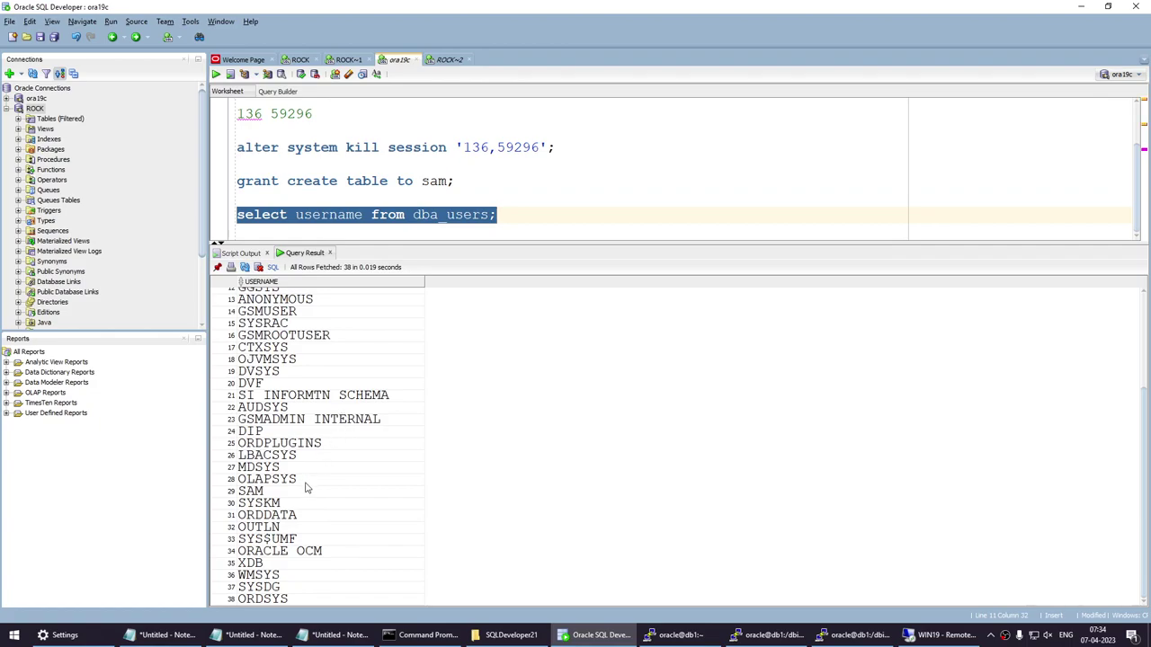
pyautogui.click(309, 491)
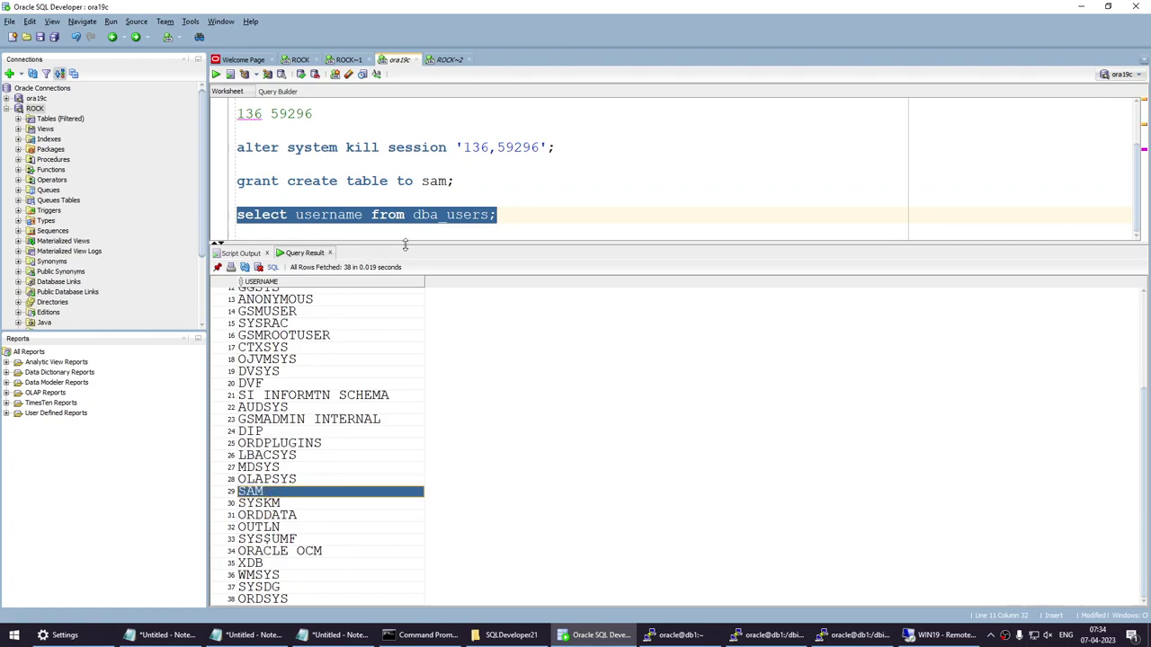
pyautogui.click(527, 221)
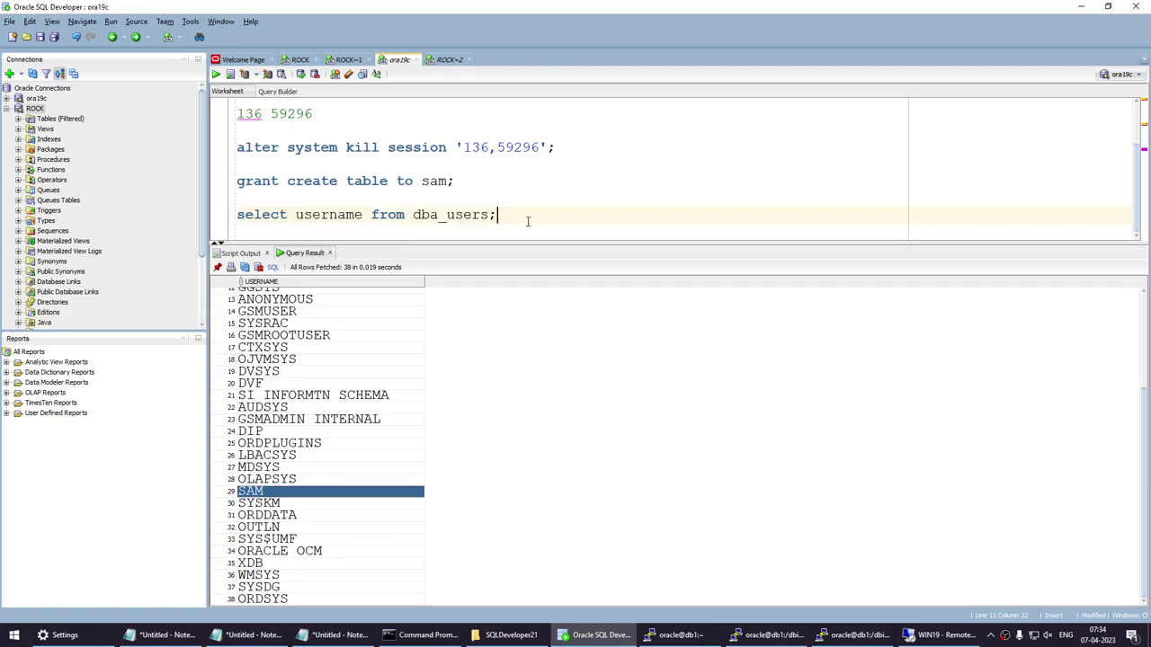
# Write 'drop user sam;' on a new line below the query and select it.
pyautogui.press('Return')
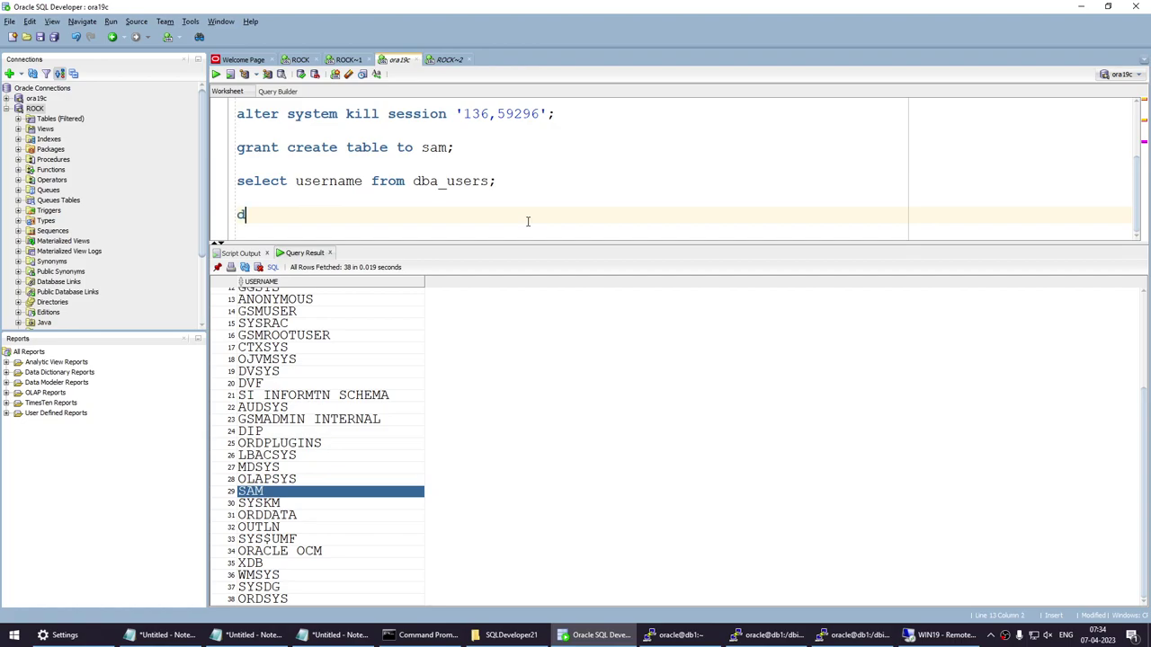
pyautogui.write('drop ')
pyautogui.write('sanm')
pyautogui.press('BackSpace')
pyautogui.press('BackSpace')
pyautogui.press('BackSpace')
pyautogui.press('BackSpace')
pyautogui.write('user sam;')
pyautogui.hotkey('shift', 'Home')
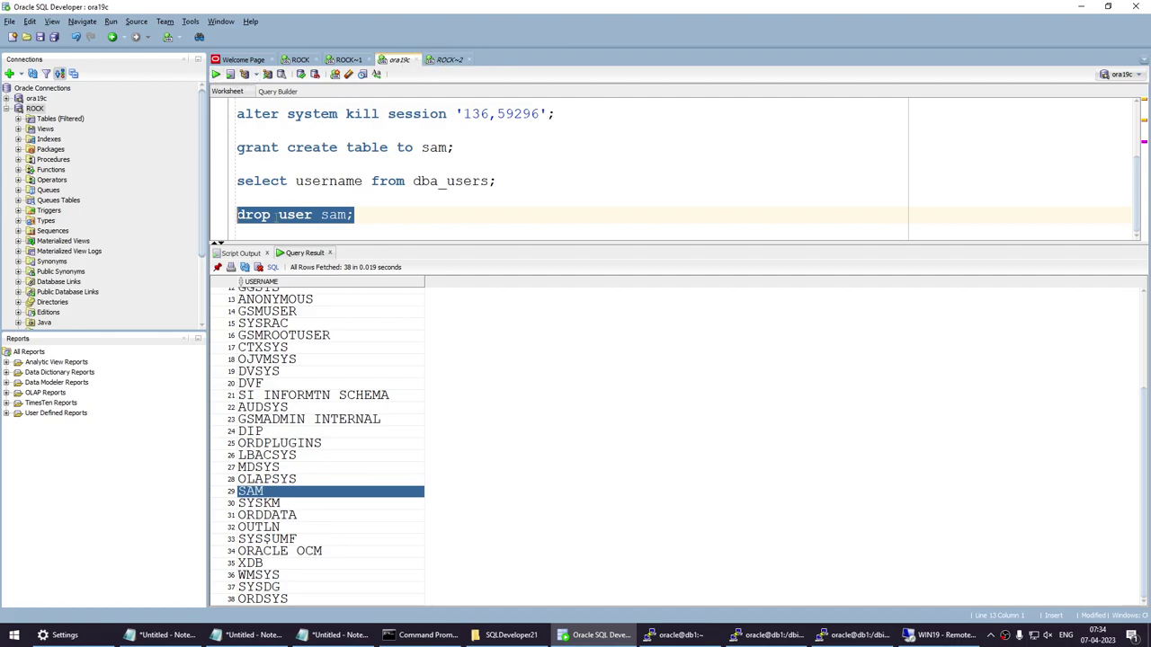
# Run 'drop user sam;', which fails with ORA-01940 because SAM is still connected.
pyautogui.click(329, 254)
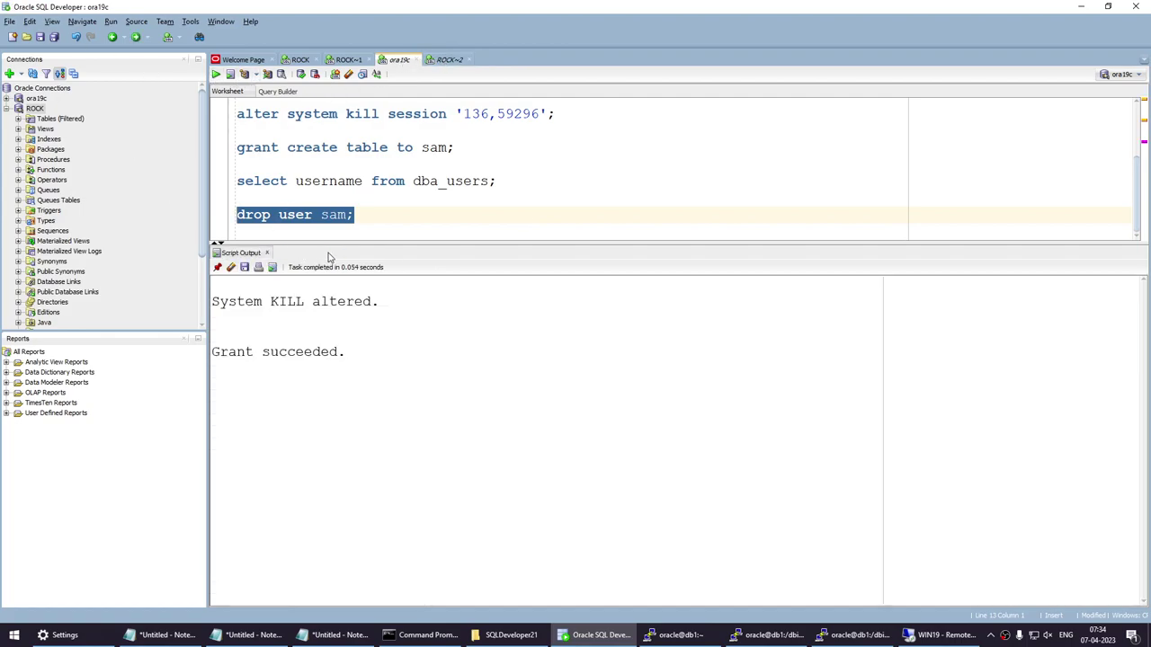
pyautogui.click(267, 252)
pyautogui.click(217, 74)
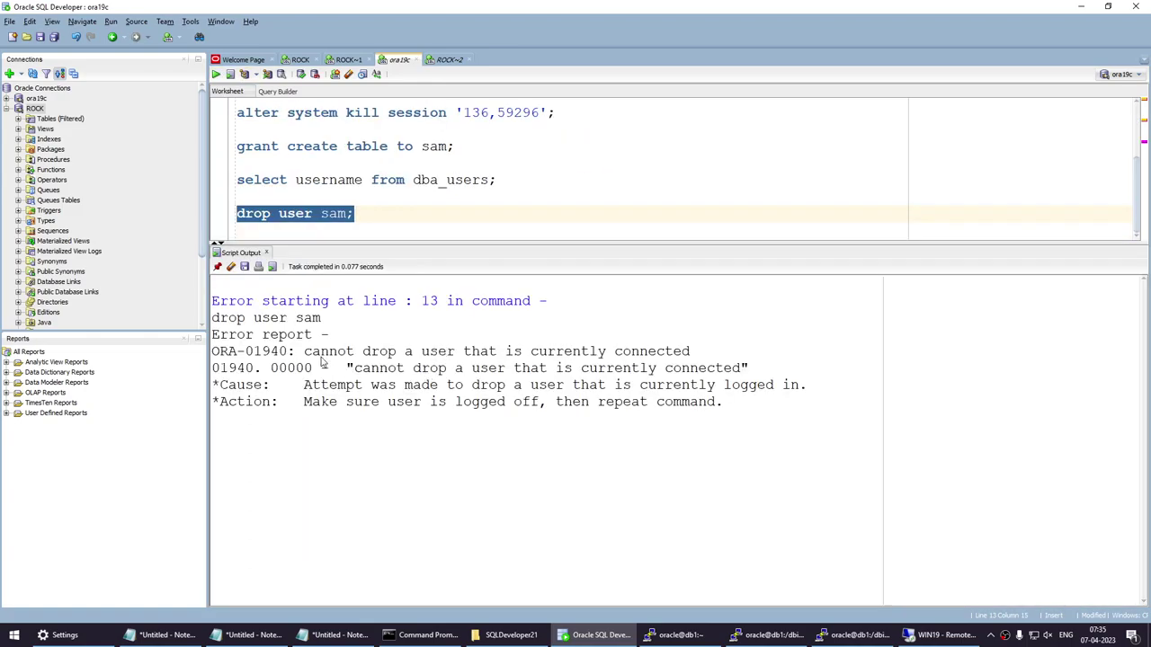
pyautogui.moveTo(320, 351); pyautogui.dragTo(691, 355)
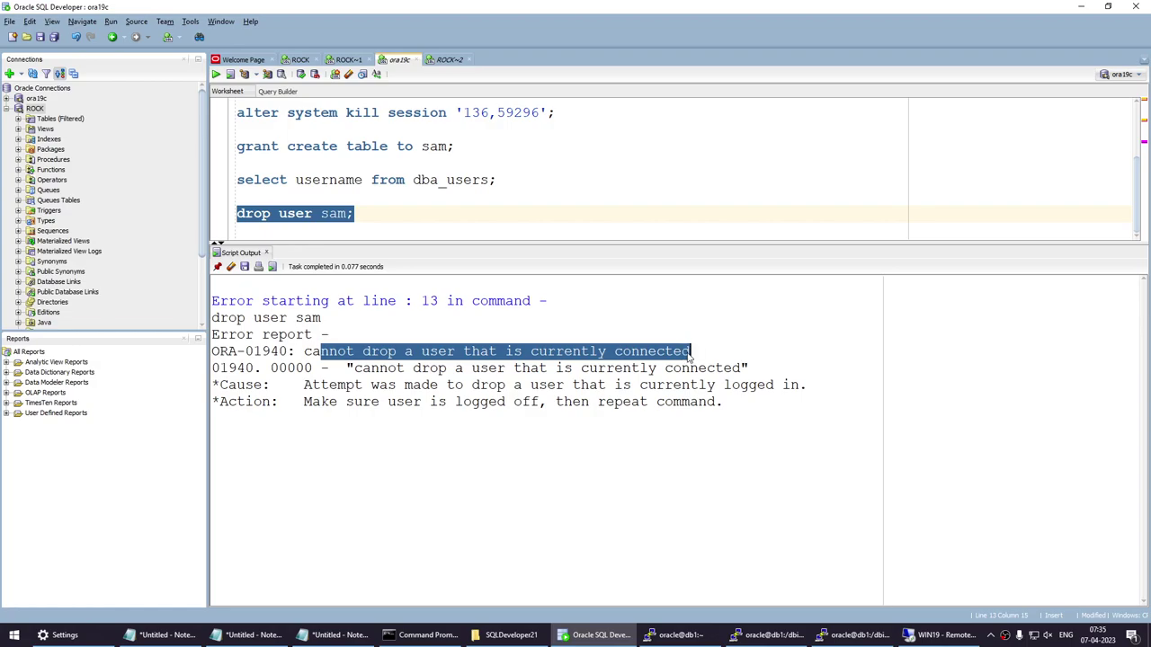
pyautogui.click(608, 370)
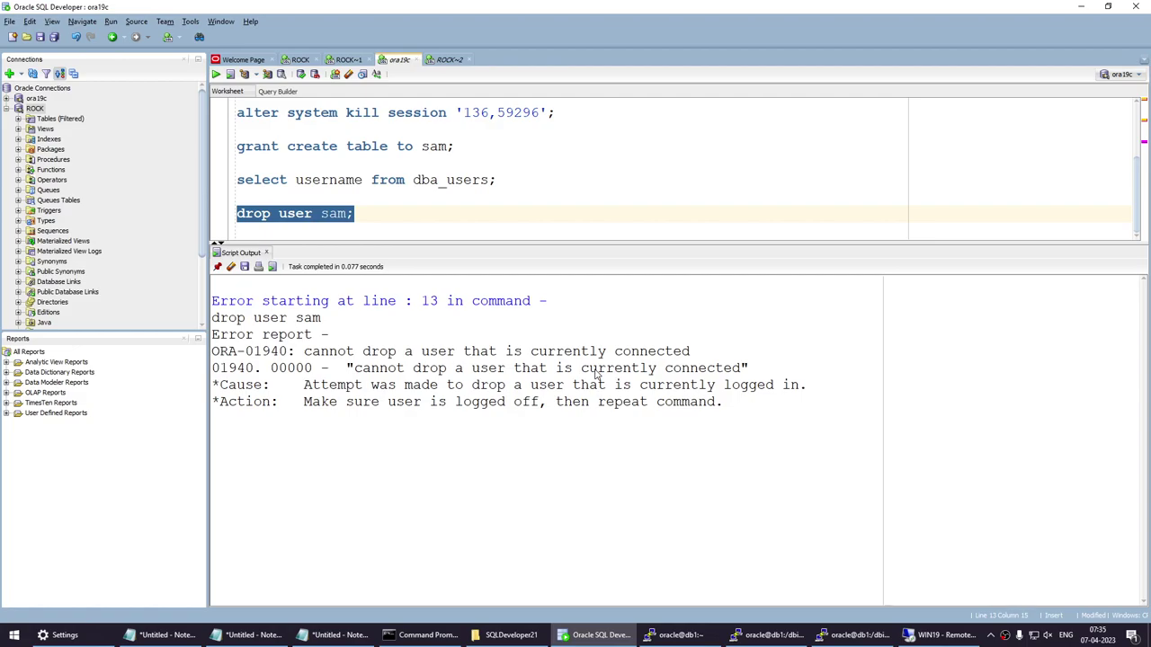
pyautogui.click(510, 130)
pyautogui.scroll(2, 511, 141)
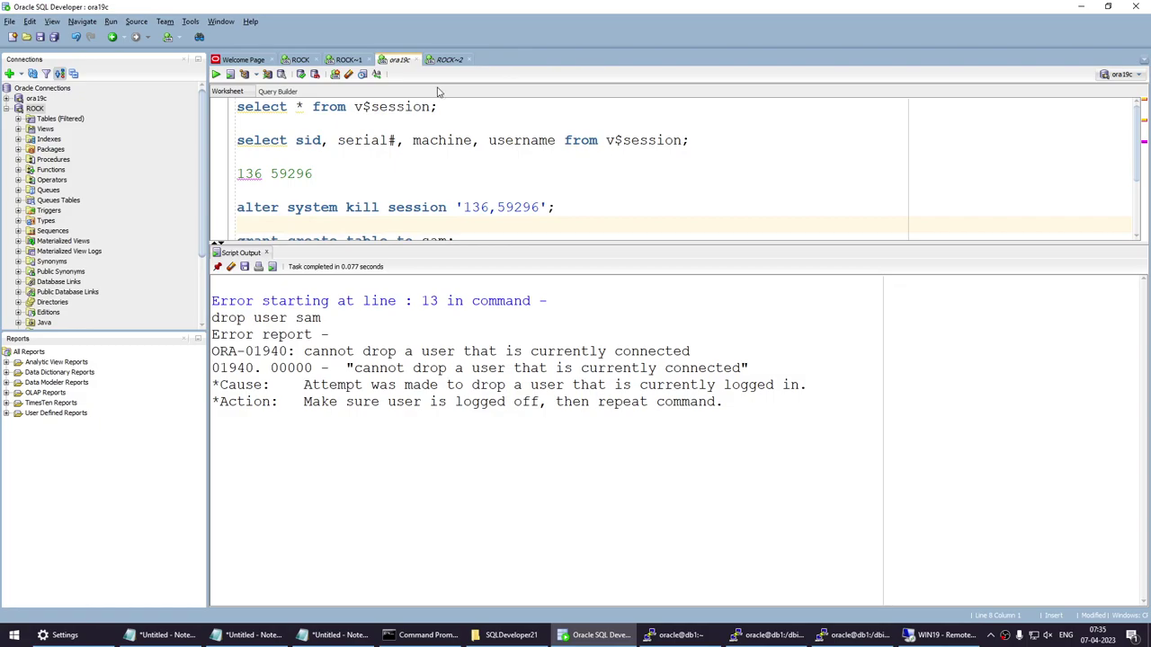
# Run 'select * from v$session' to list all sessions.
pyautogui.moveTo(438, 106); pyautogui.dragTo(212, 111)
pyautogui.click(216, 74)
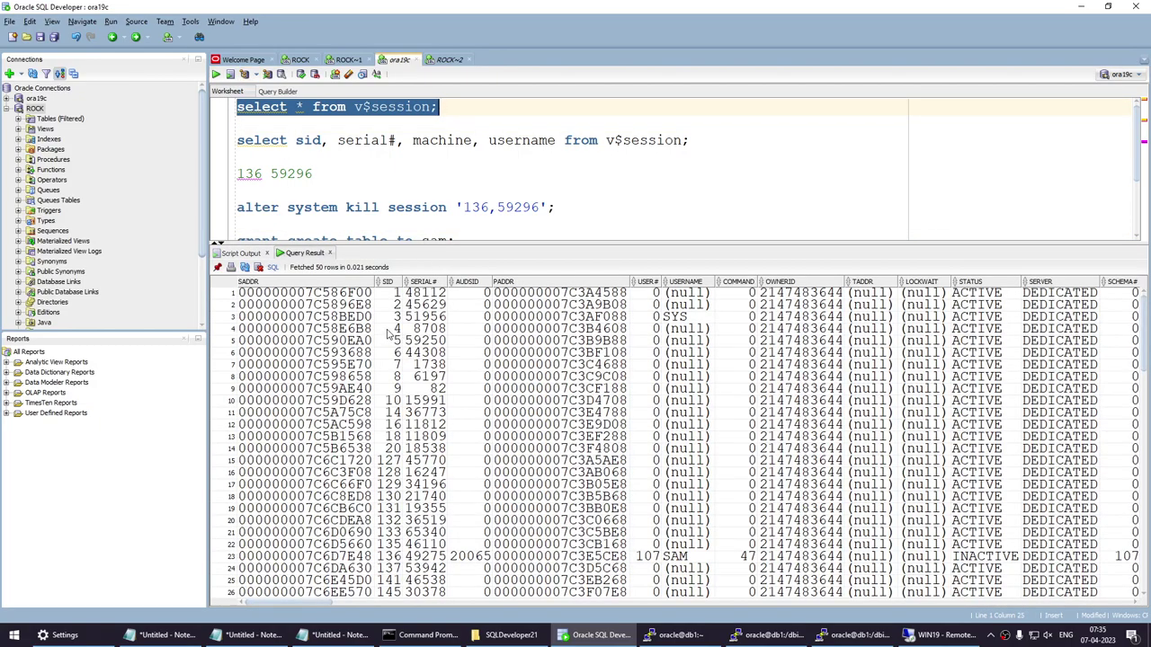
pyautogui.click(519, 170)
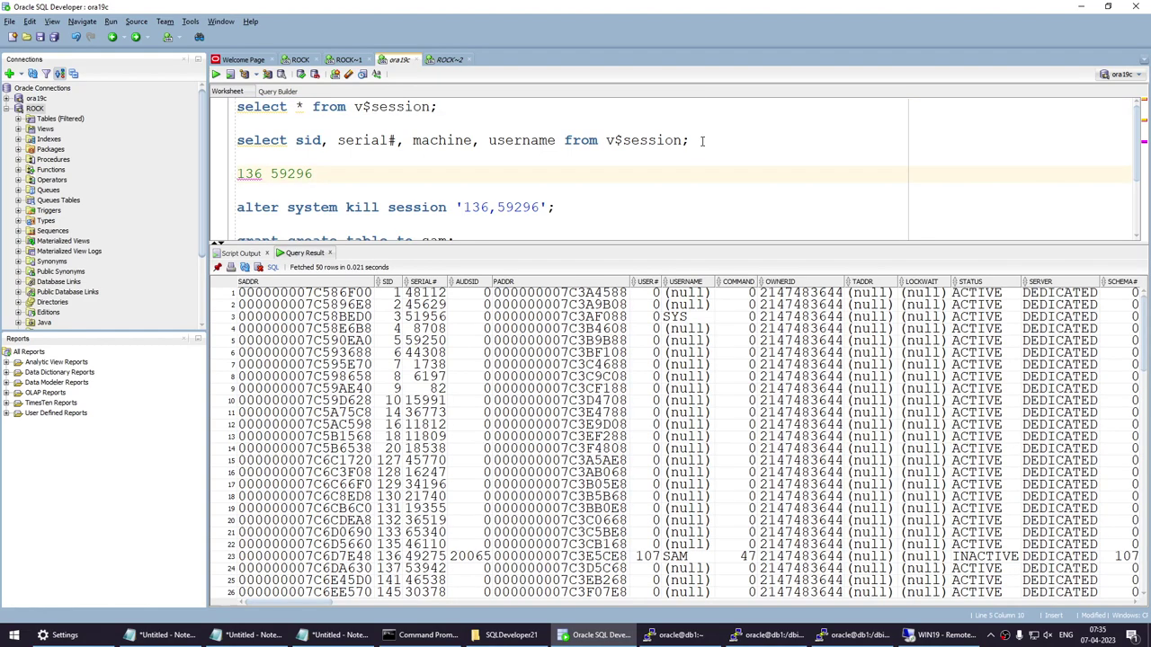
# Filter the sid/serial# query with where username = 'SAM' and run it, returning SID 136, serial 49275.
pyautogui.click(688, 141)
pyautogui.write('where')
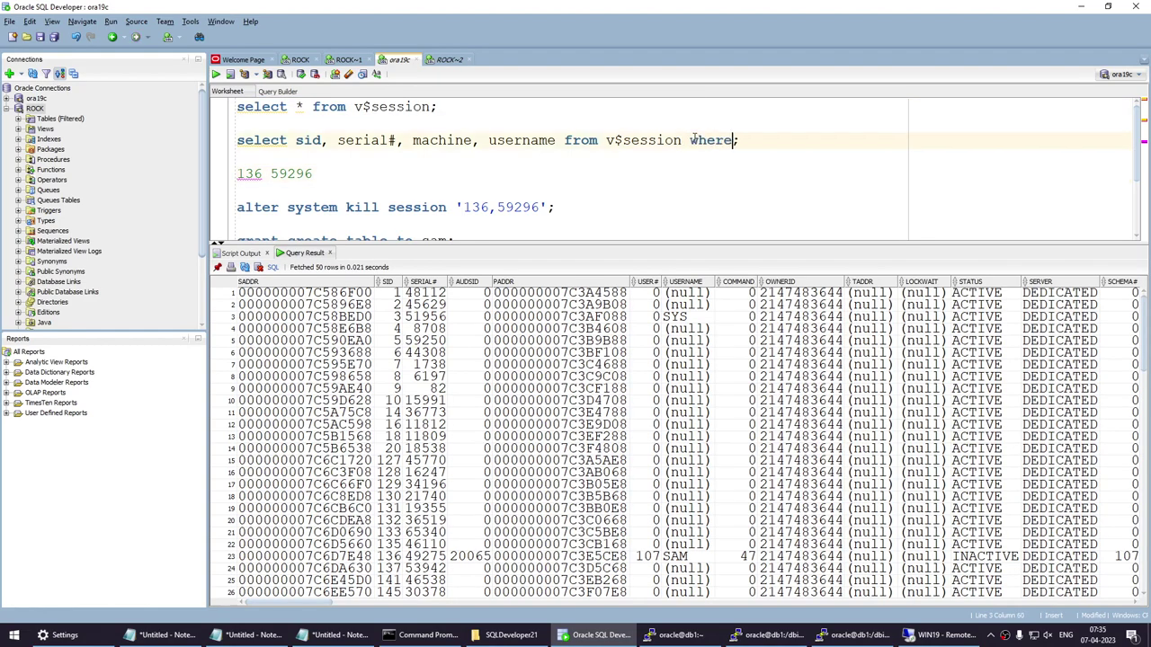
pyautogui.write(' username ')
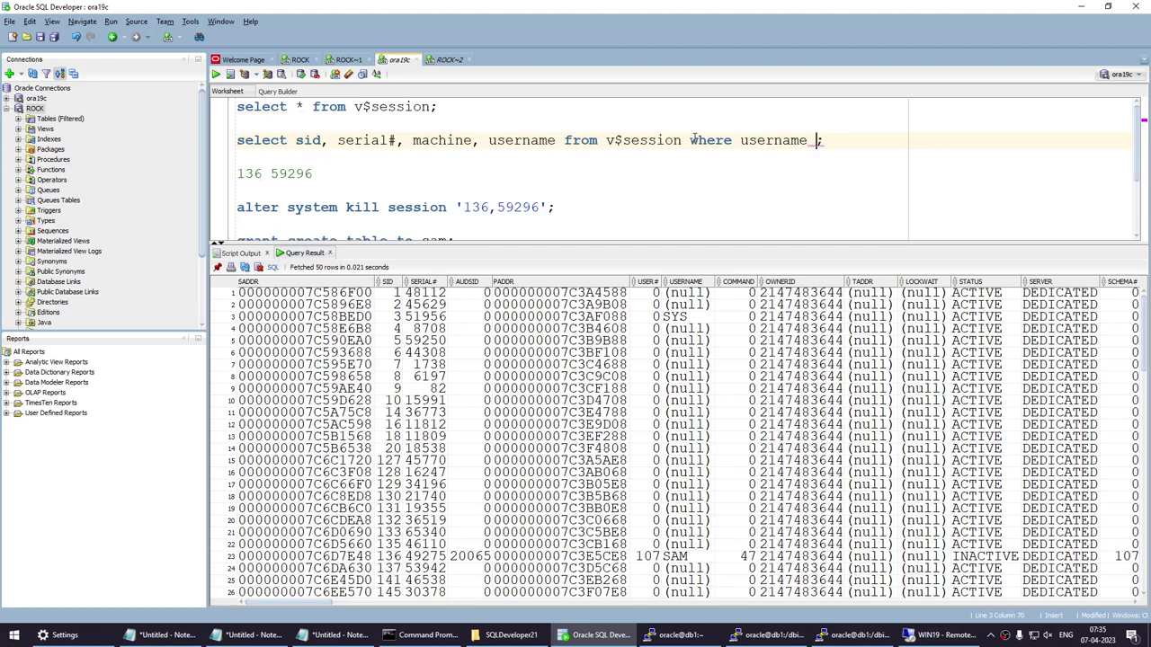
pyautogui.write("= 'SA,'")
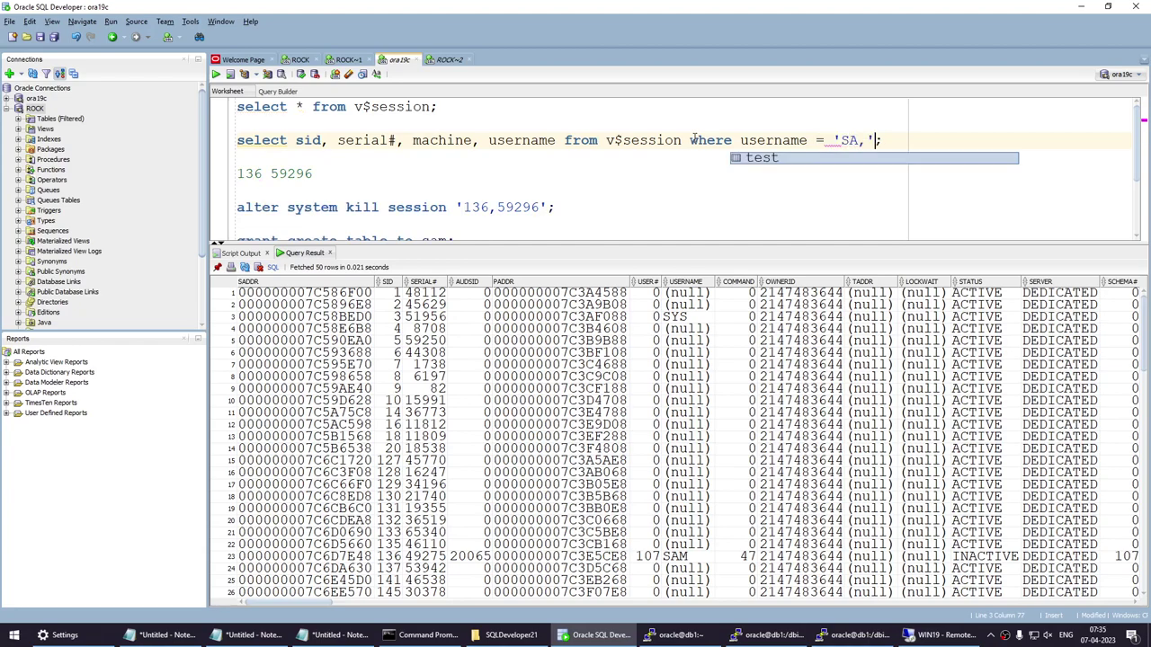
pyautogui.press('BackSpace')
pyautogui.press('BackSpace')
pyautogui.write('M')
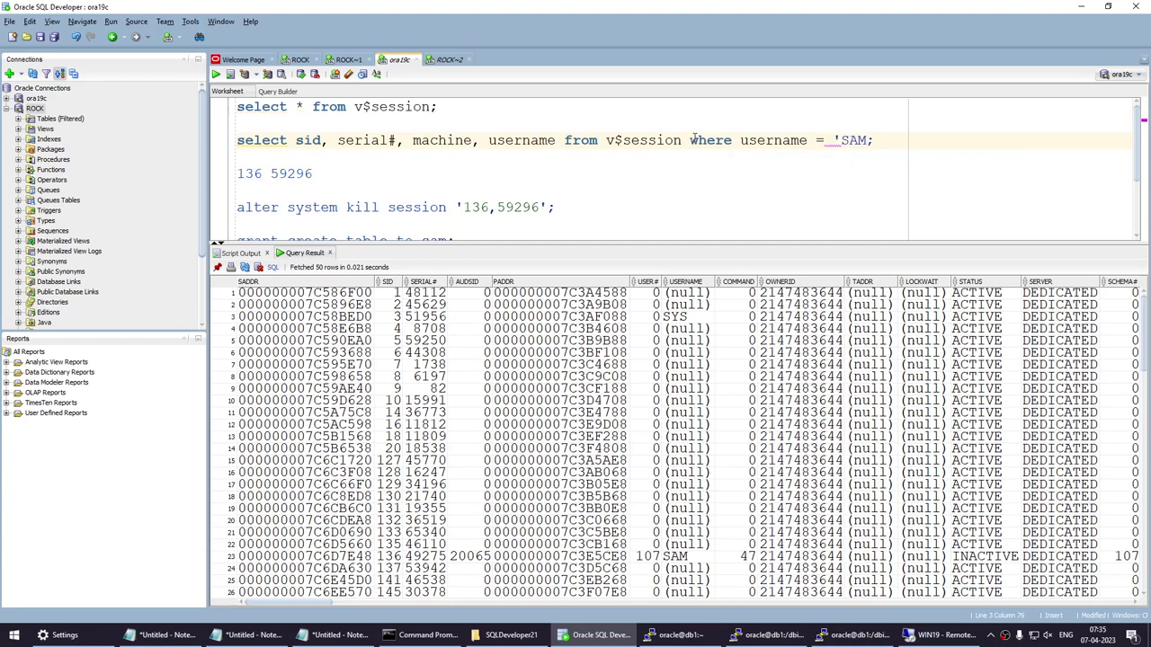
pyautogui.write("'")
pyautogui.press('Home')
pyautogui.hotkey('shift', 'End')
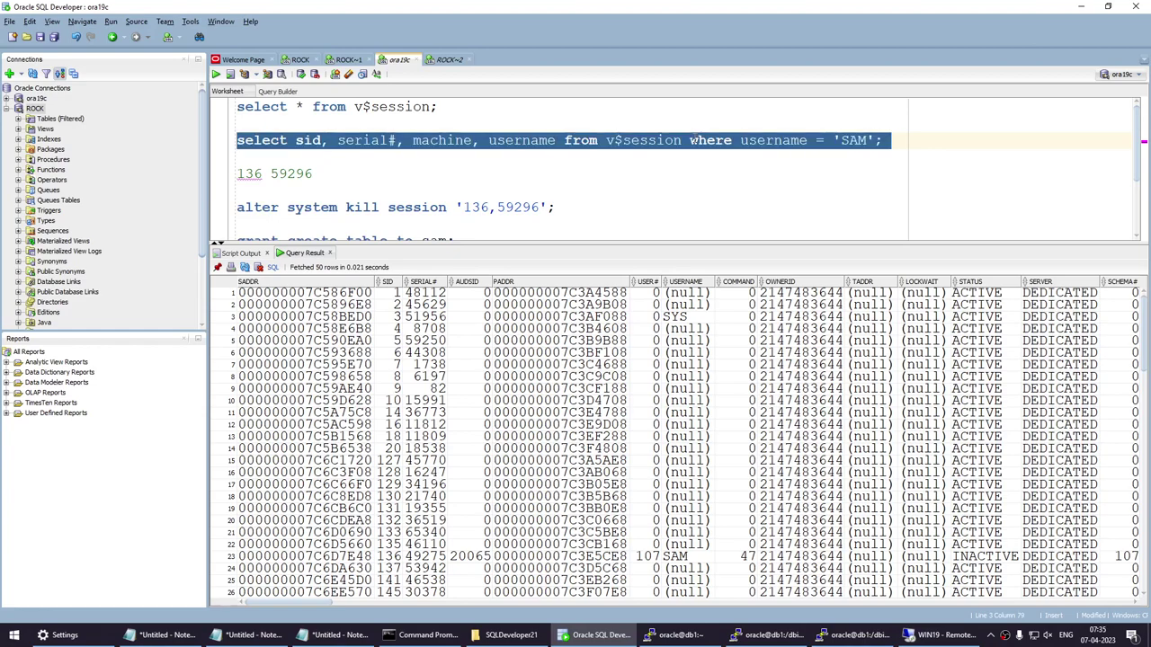
pyautogui.click(217, 74)
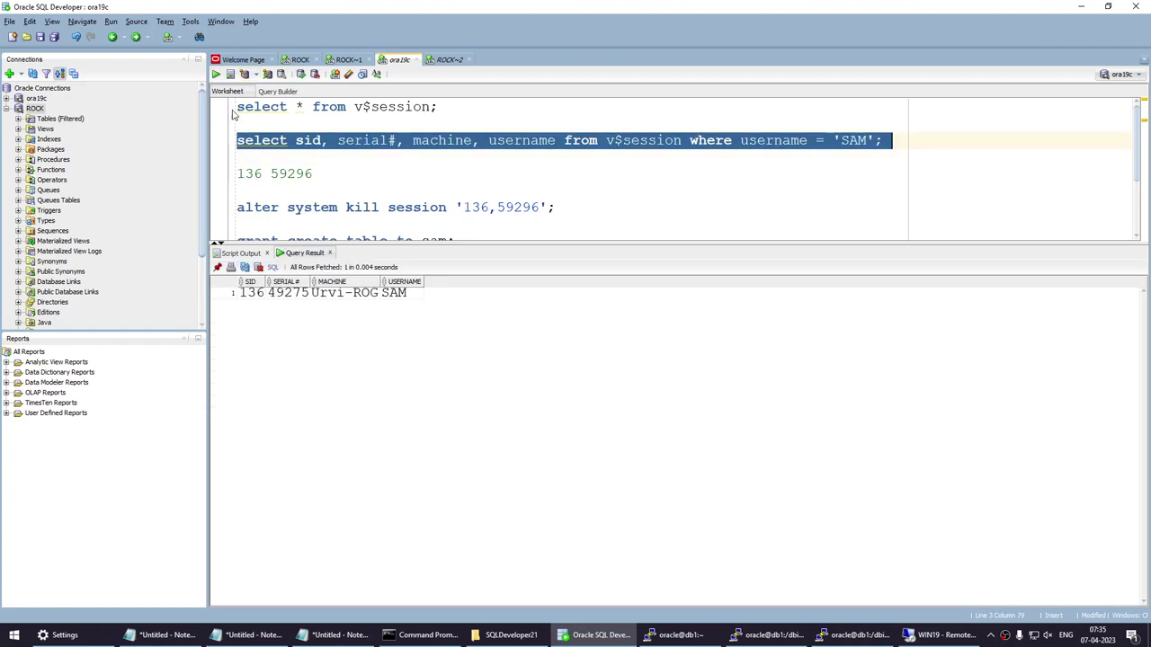
# Copy SAM's SID and serial number (136 49275) from the result grid.
pyautogui.click(290, 298)
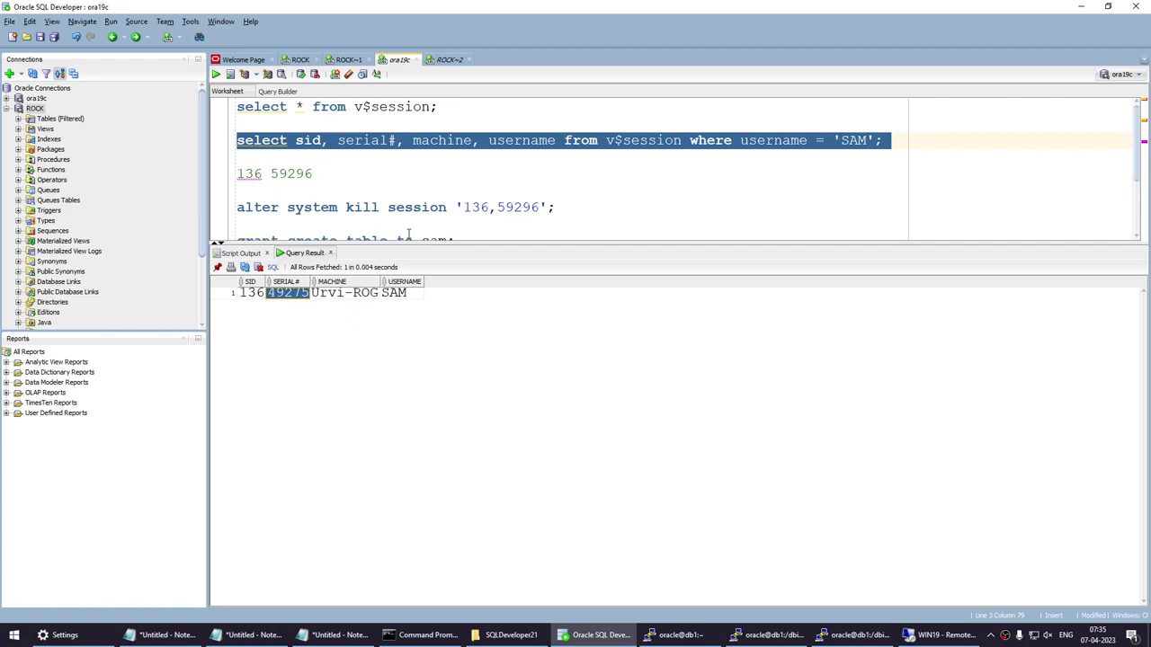
pyautogui.click(449, 59)
pyautogui.click(534, 115)
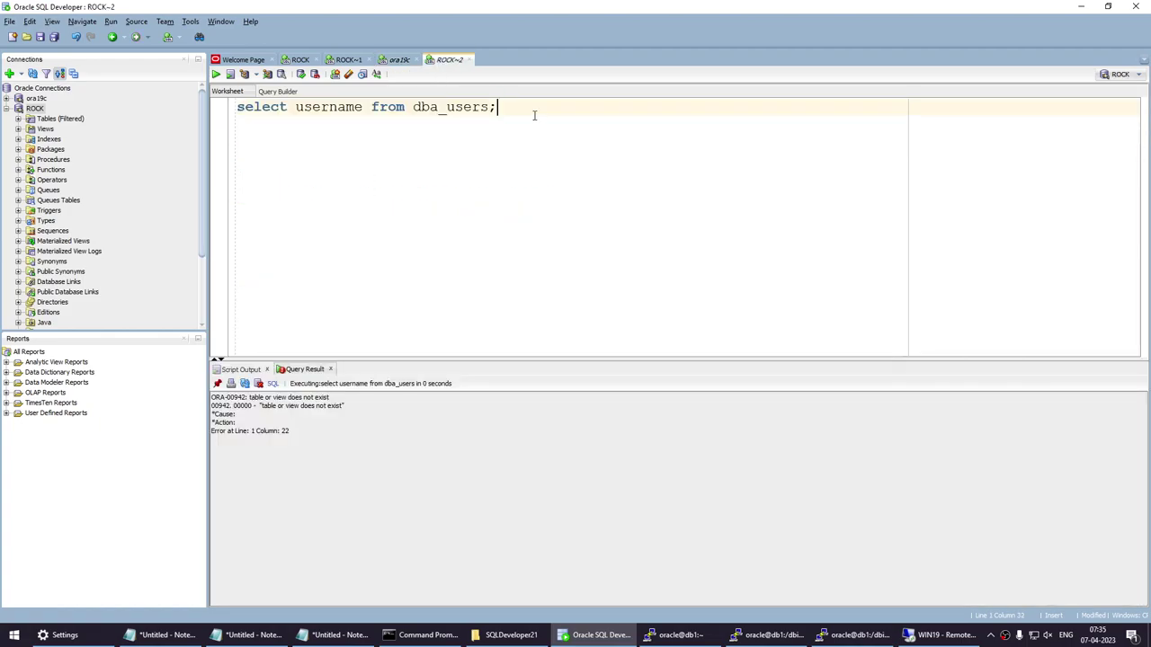
pyautogui.click(400, 59)
pyautogui.moveTo(252, 294); pyautogui.dragTo(288, 293)
pyautogui.hotkey('ctrl', 'c')
pyautogui.click(381, 159)
pyautogui.moveTo(312, 173); pyautogui.dragTo(241, 180)
pyautogui.hotkey('ctrl', 'v')
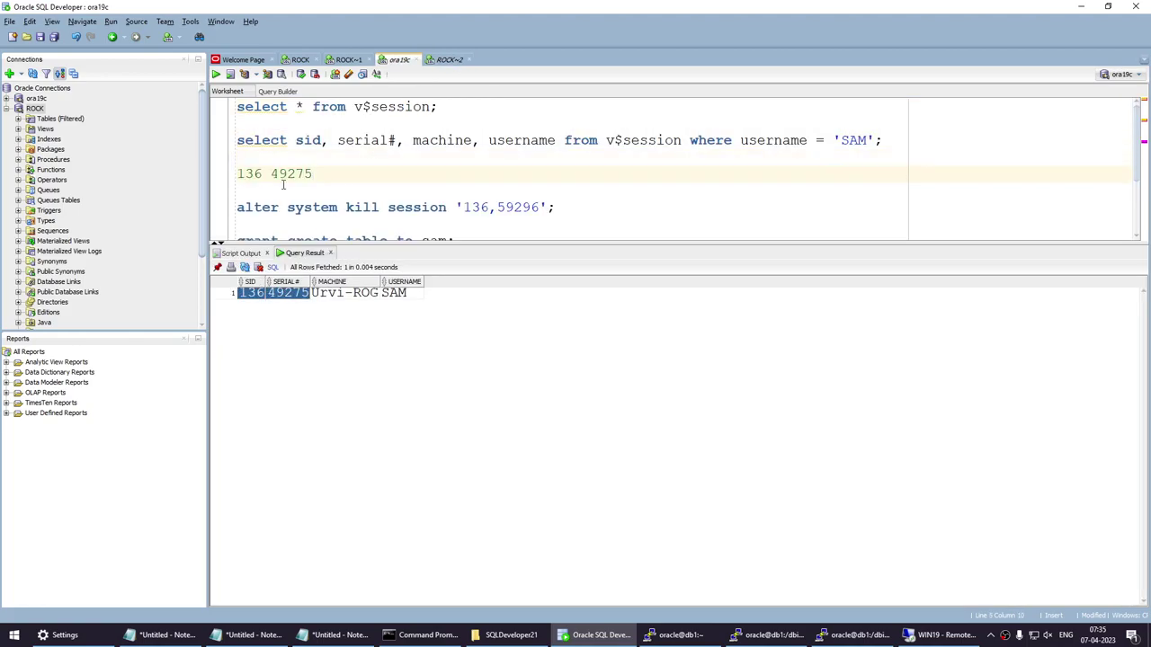
pyautogui.moveTo(313, 173); pyautogui.dragTo(238, 173)
pyautogui.hotkey('ctrl', 'c')
pyautogui.press('BackSpace')
# Change the kill session statement to '136,49275' and run it, getting System KILL altered.
pyautogui.moveTo(462, 208); pyautogui.dragTo(539, 208)
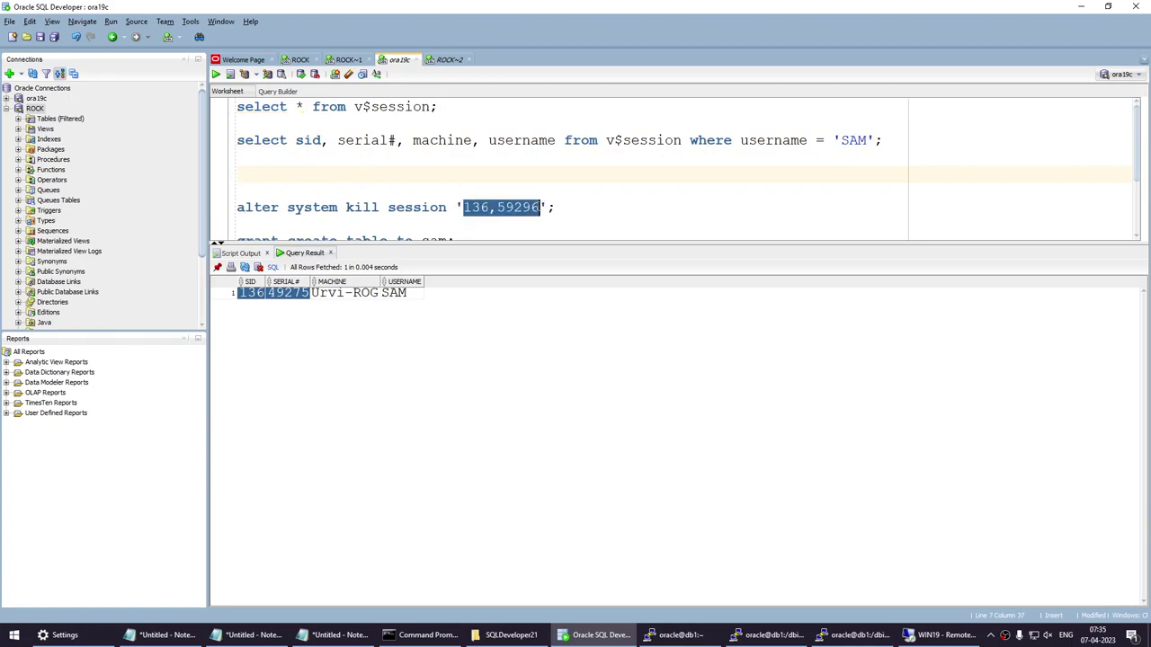
pyautogui.hotkey('ctrl', 'v')
pyautogui.press('BackSpace')
pyautogui.write(',')
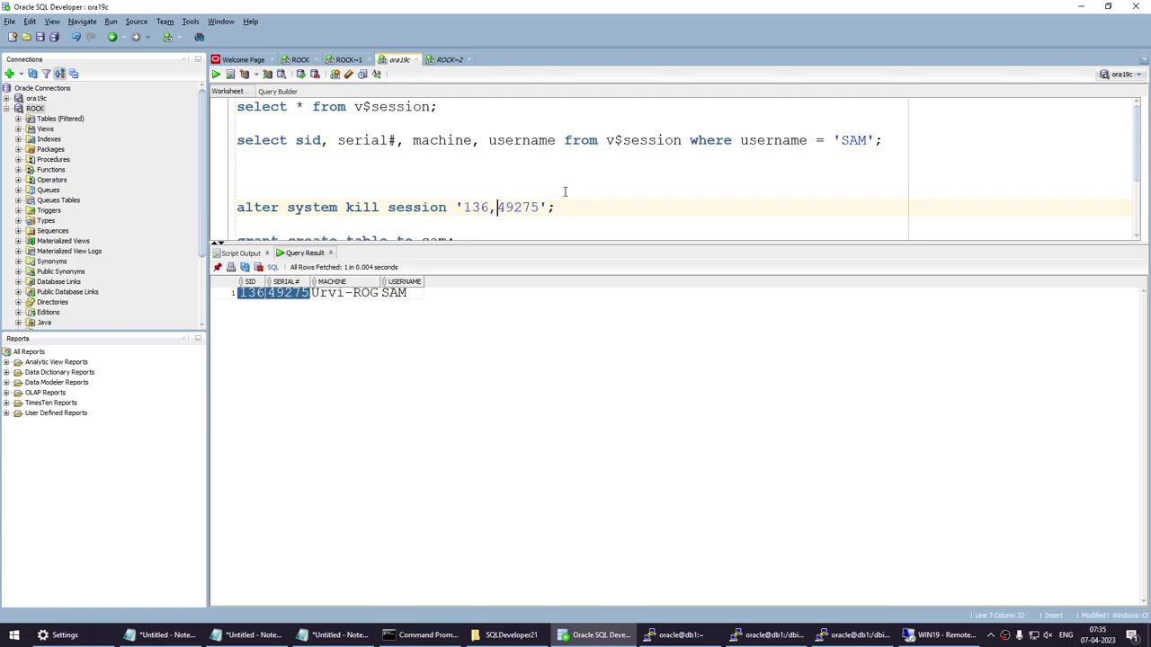
pyautogui.moveTo(569, 207); pyautogui.dragTo(175, 214)
pyautogui.click(216, 74)
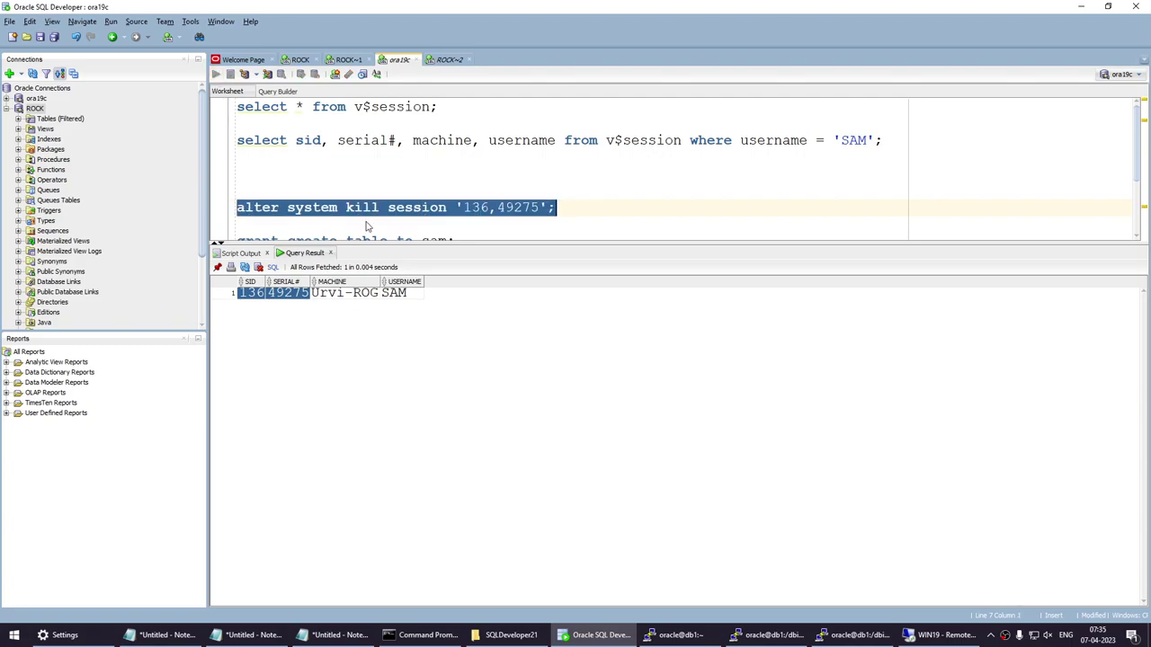
pyautogui.moveTo(381, 439); pyautogui.dragTo(174, 292)
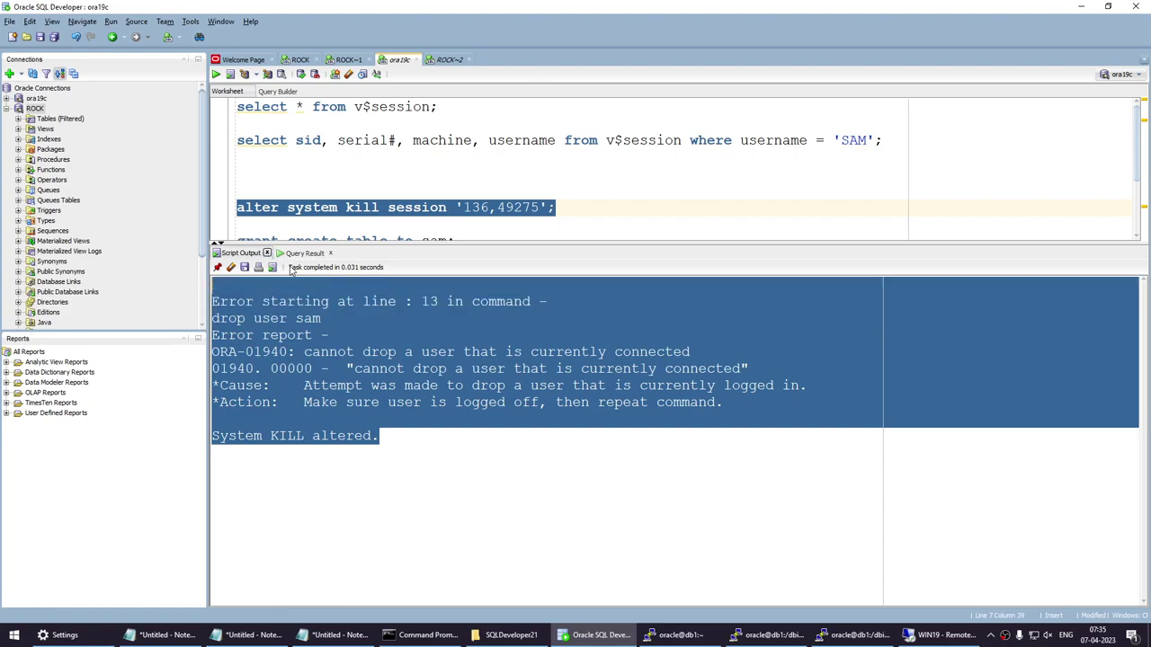
pyautogui.click(266, 252)
# Add WHERE USERNAME = 'SAM' to the dba_users query and run it, returning one SAM row.
pyautogui.click(266, 253)
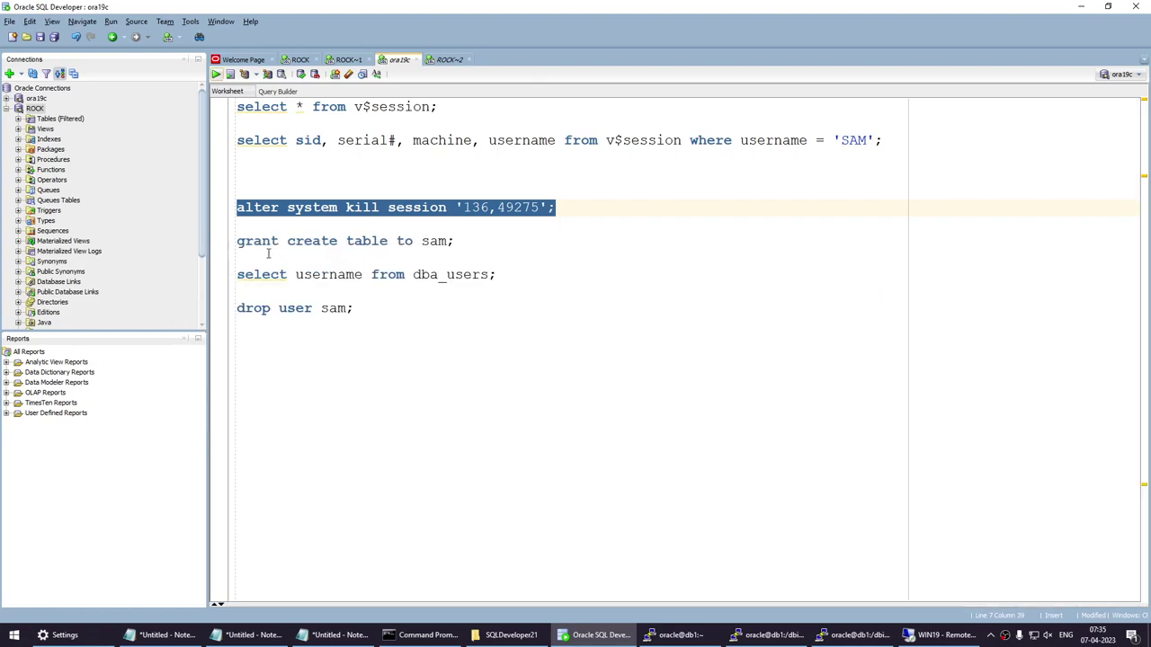
pyautogui.click(532, 285)
pyautogui.click(514, 276)
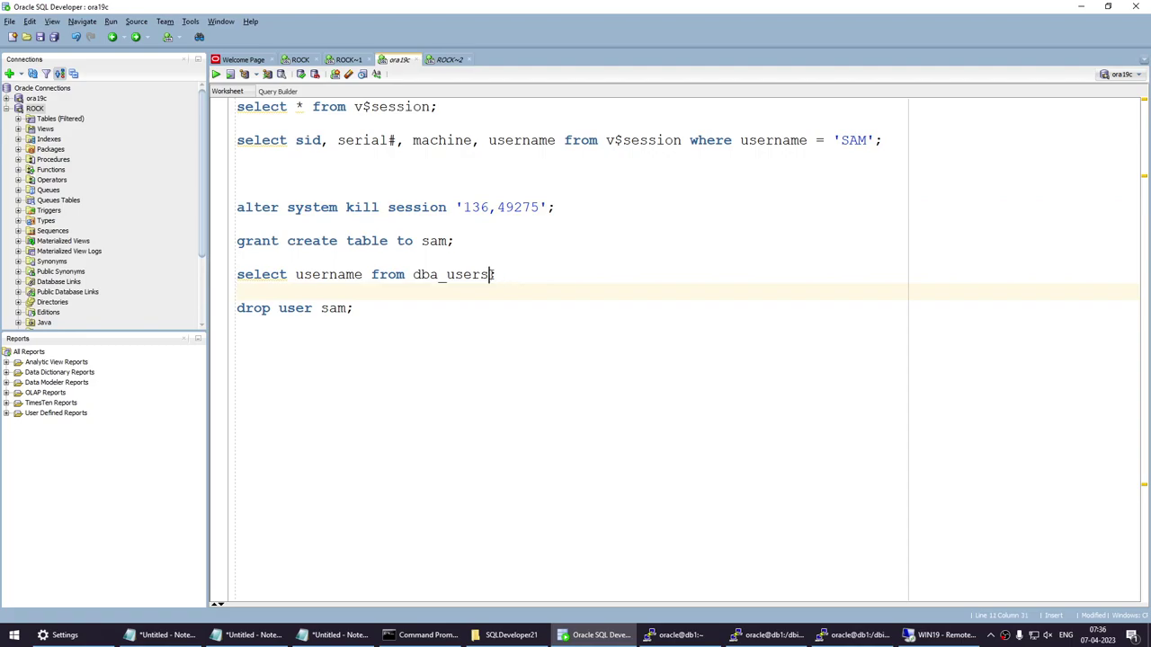
pyautogui.write('WHERE USERNA')
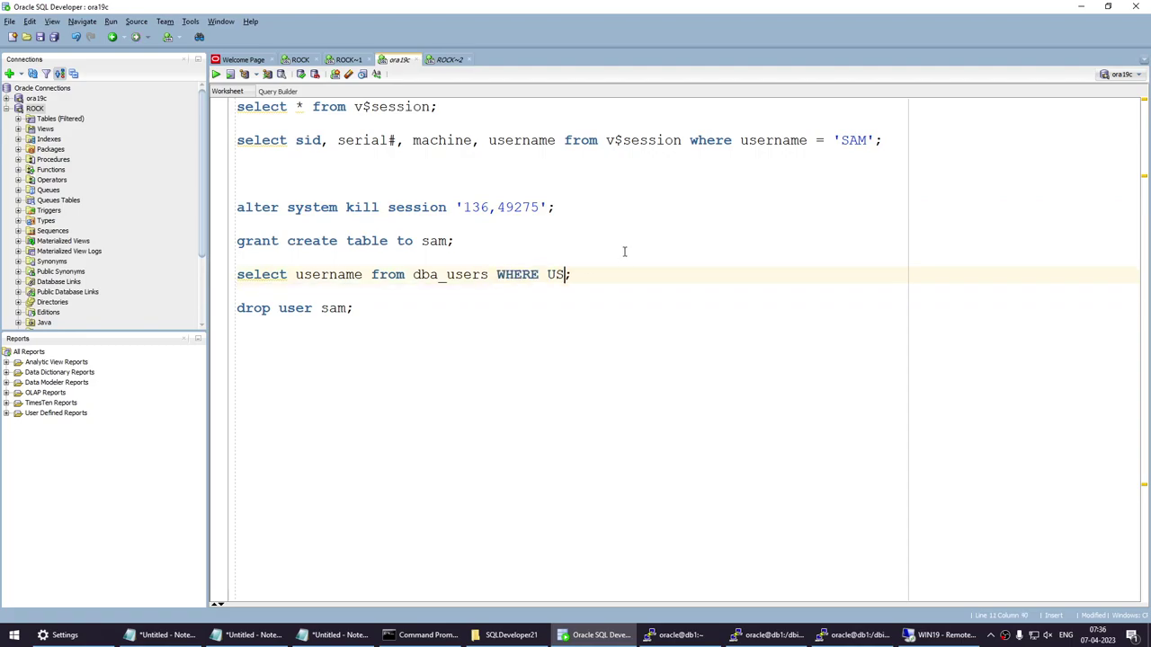
pyautogui.write("ME = 'sa,")
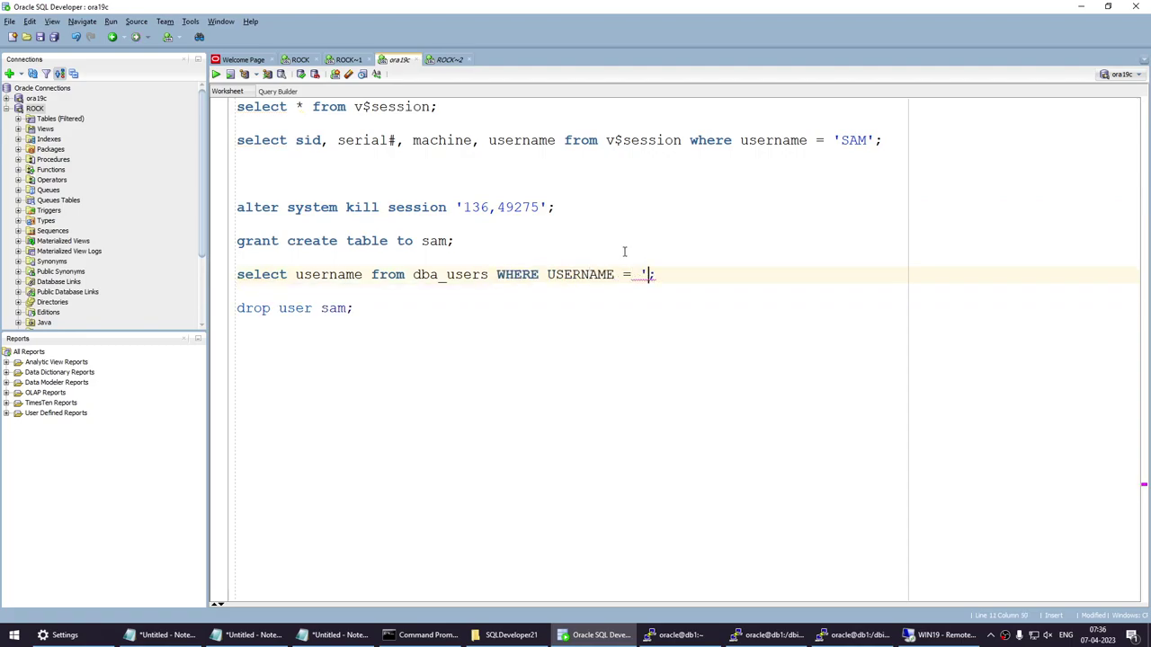
pyautogui.press('BackSpace')
pyautogui.press('BackSpace')
pyautogui.press('BackSpace')
pyautogui.write('SA')
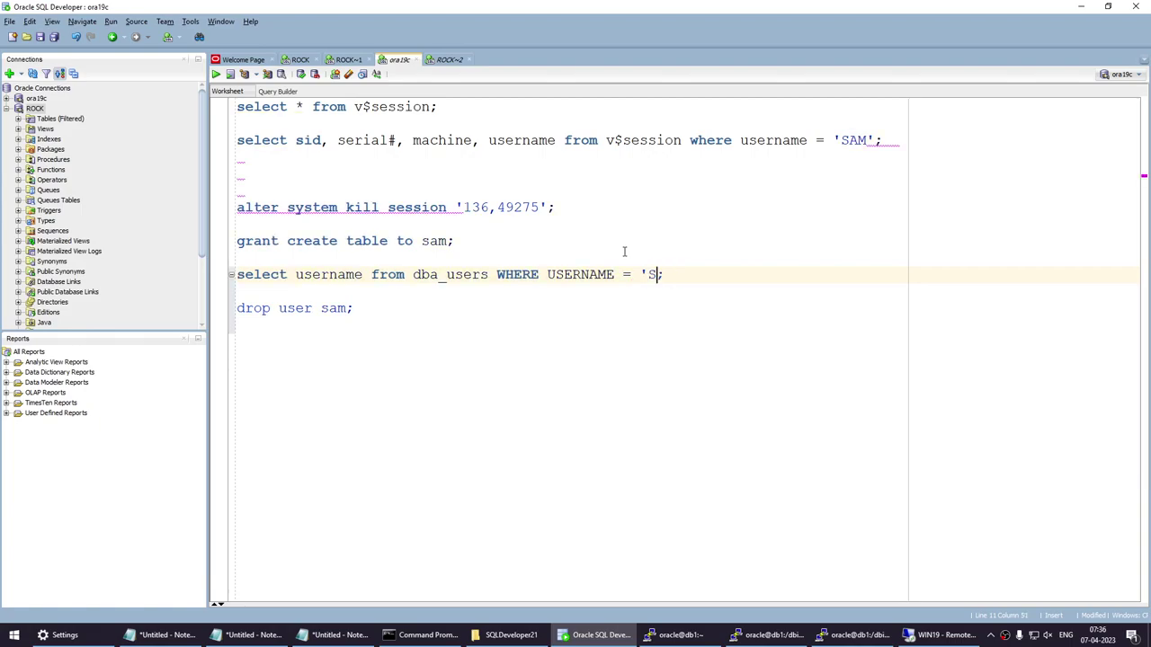
pyautogui.write("M'")
pyautogui.press('Home')
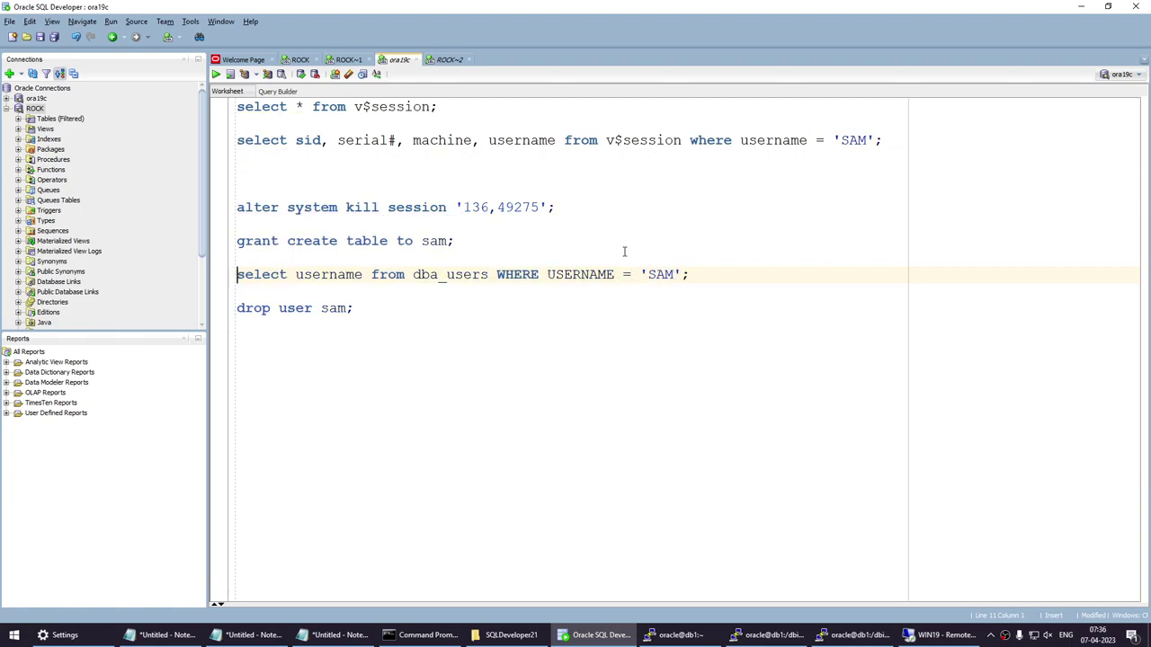
pyautogui.hotkey('shift', 'End')
pyautogui.click(216, 74)
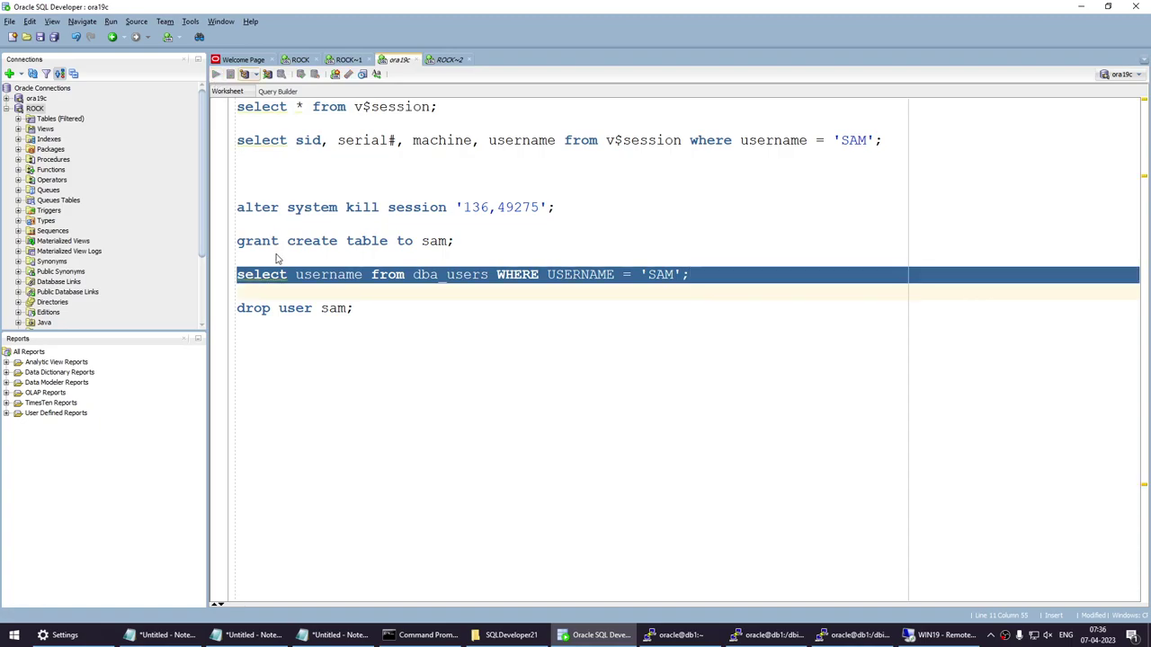
pyautogui.click(268, 293)
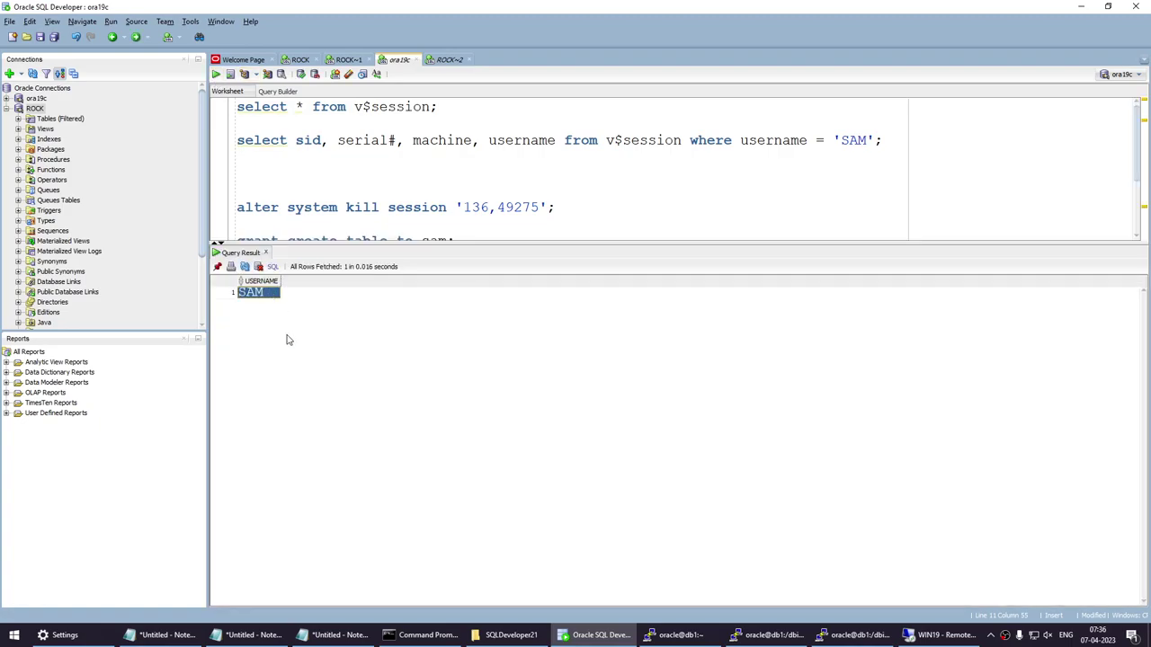
pyautogui.scroll(-3, 376, 169)
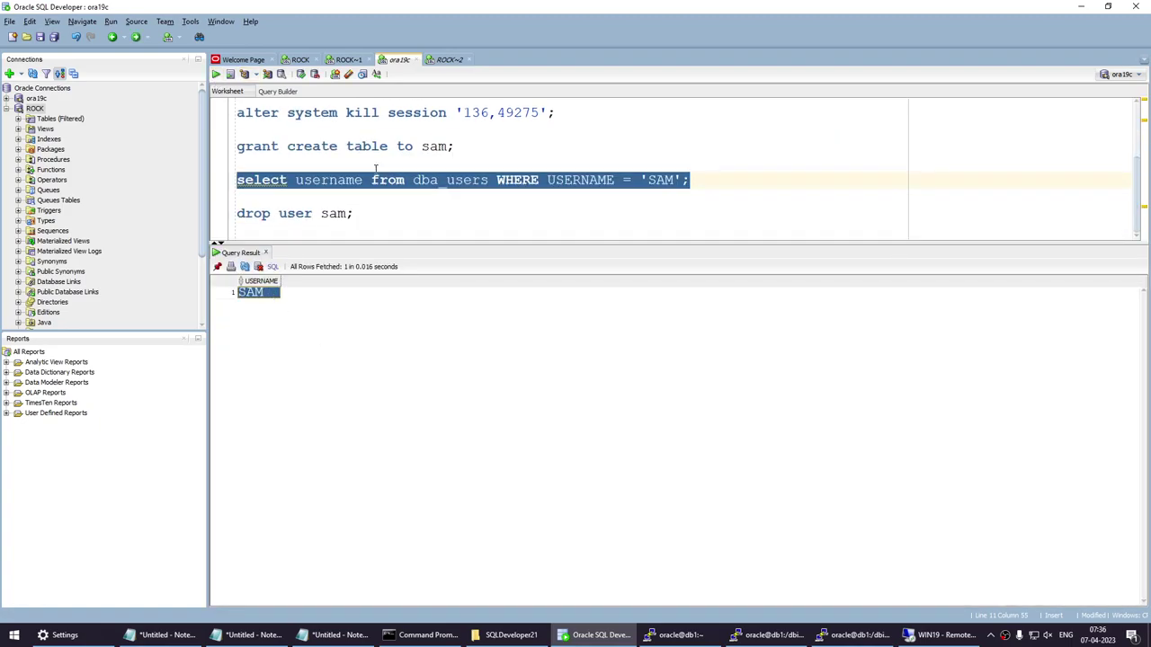
# Run 'drop user sam;', hit ORA-01922, then amend it to 'drop user sam CASCADE;'.
pyautogui.moveTo(372, 216); pyautogui.dragTo(235, 214)
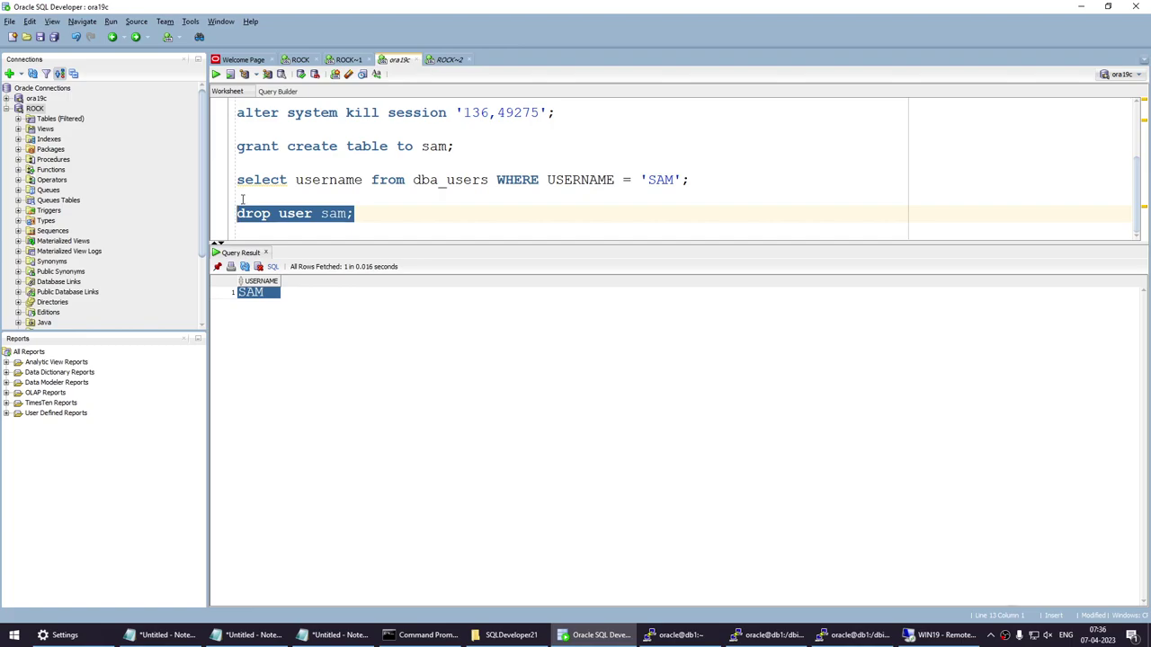
pyautogui.click(216, 74)
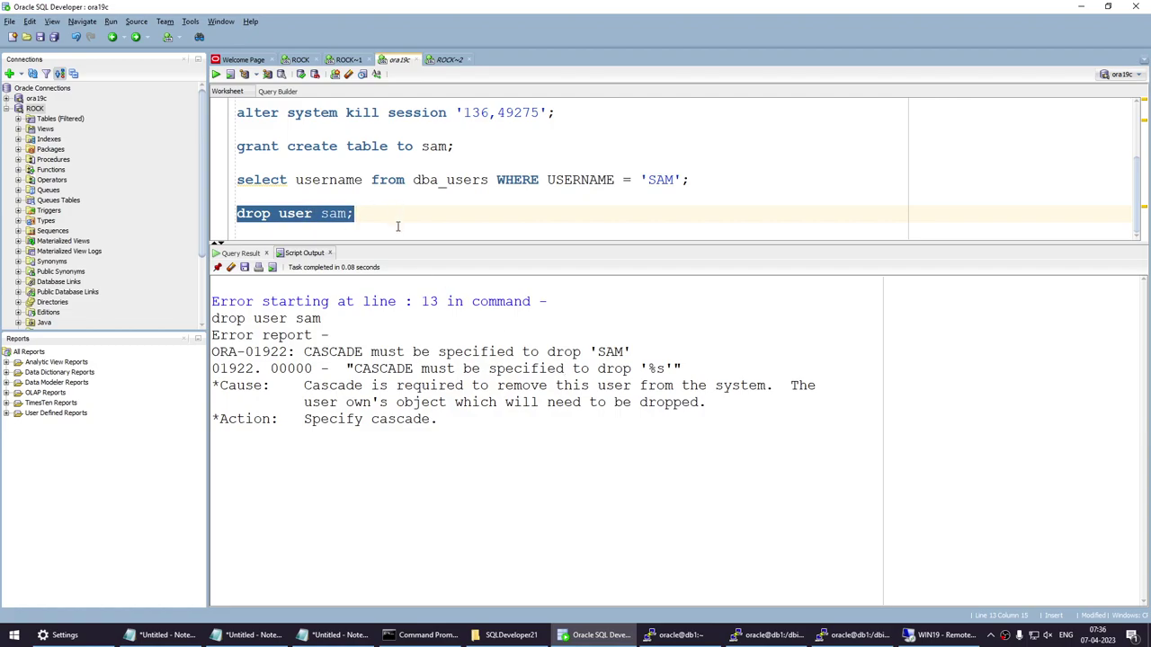
pyautogui.press('Left')
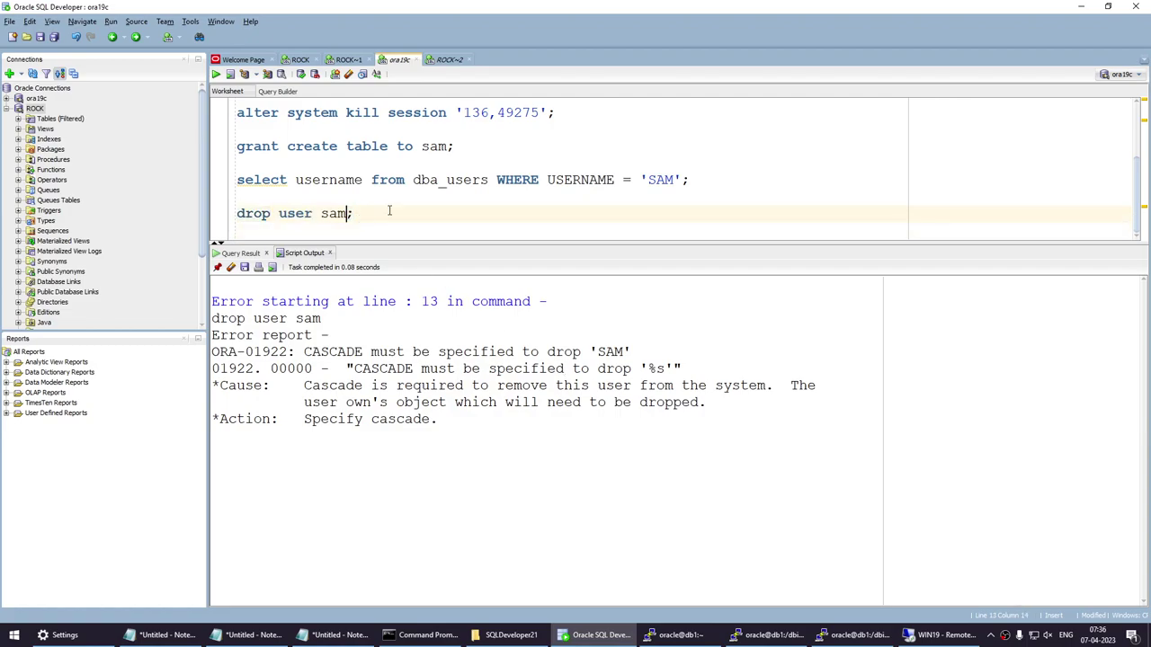
pyautogui.write('CASCADE')
pyautogui.tripleClick(390, 212)
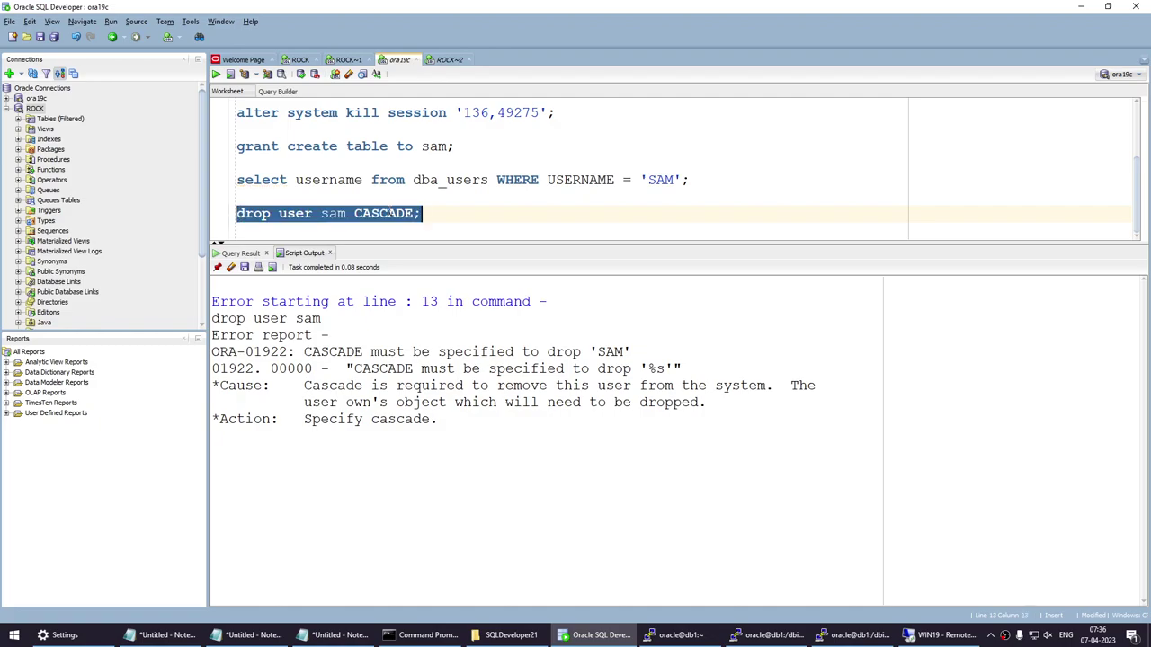
# Run 'drop user sam CASCADE;' and rerun the dba_users check, which now returns 0 rows.
pyautogui.click(216, 73)
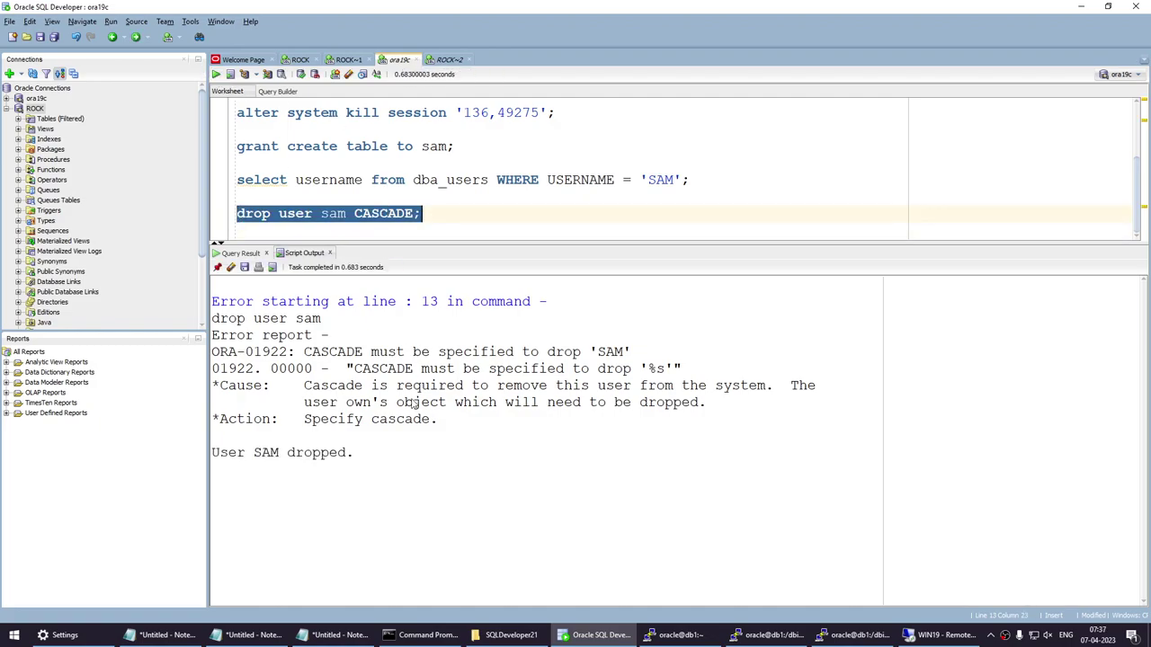
pyautogui.moveTo(347, 454); pyautogui.dragTo(222, 454)
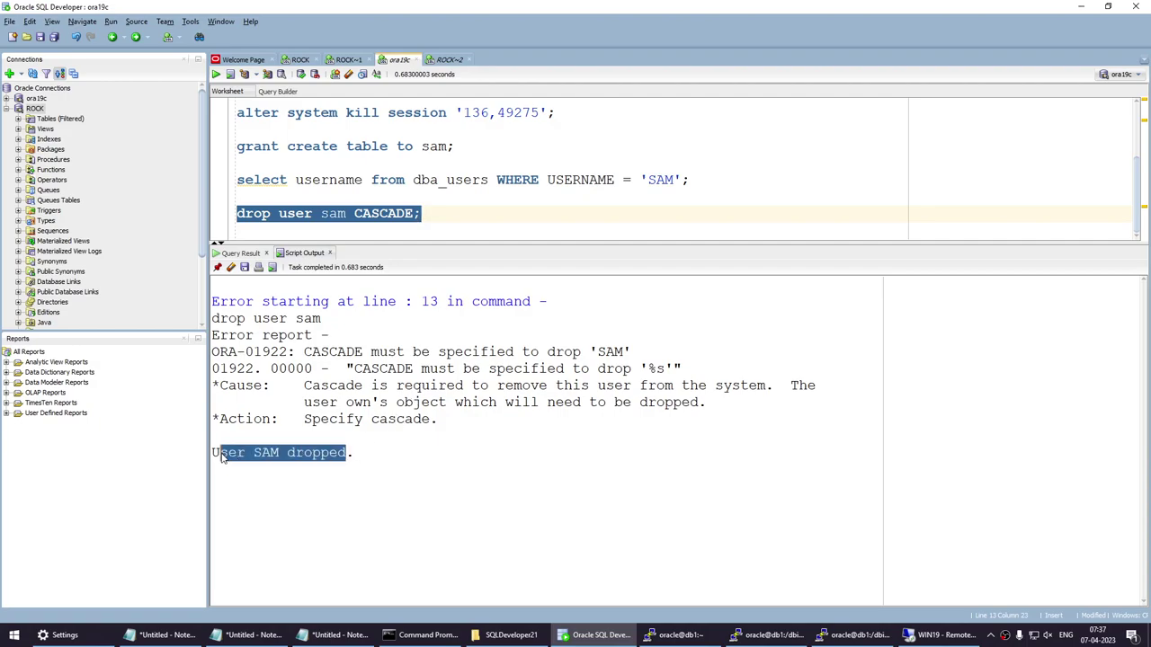
pyautogui.click(355, 213)
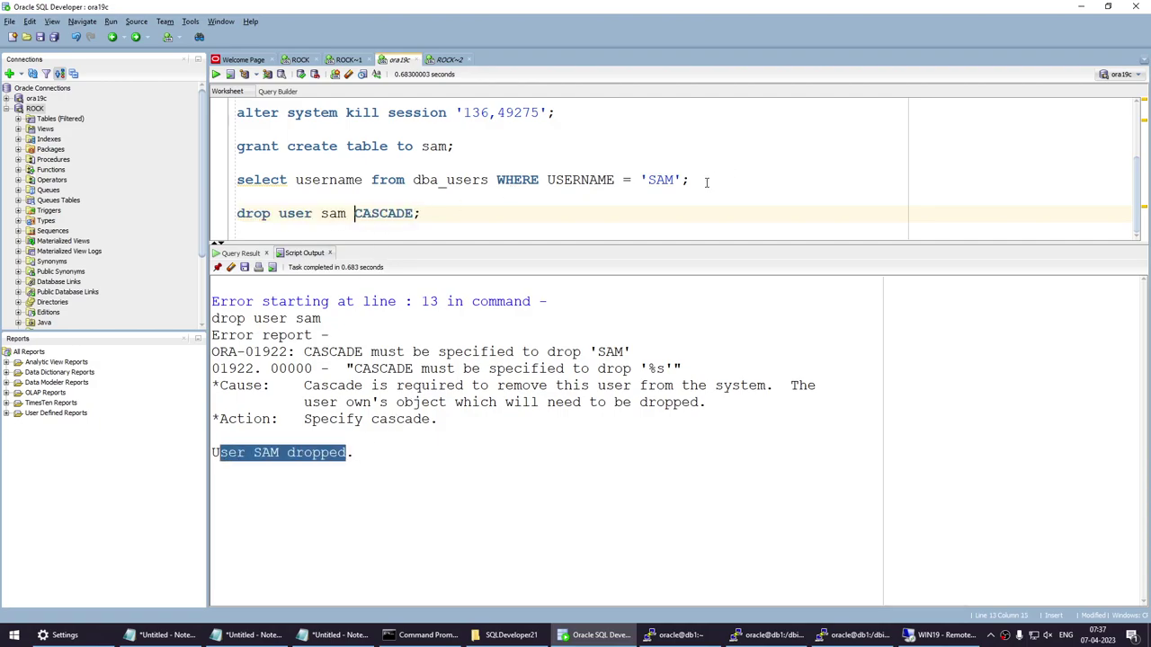
pyautogui.moveTo(708, 180)
pyautogui.mouseDown()
pyautogui.moveTo(243, 180)
pyautogui.moveTo(720, 180)
pyautogui.mouseUp()
pyautogui.click(241, 180)
pyautogui.click(216, 73)
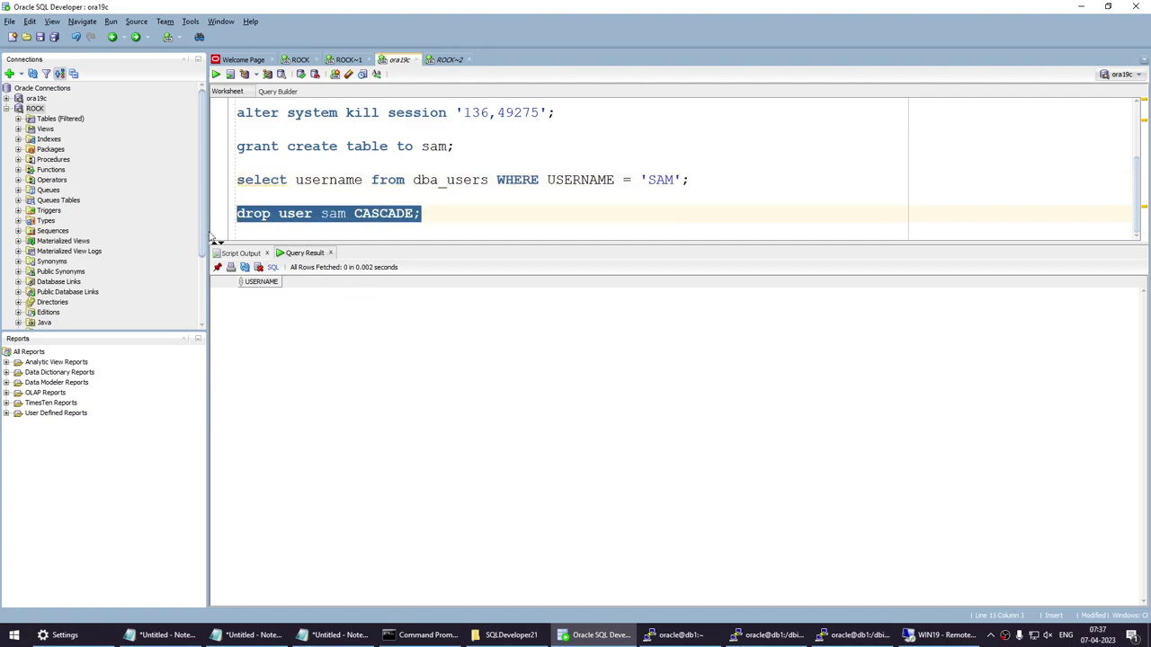
pyautogui.click(448, 60)
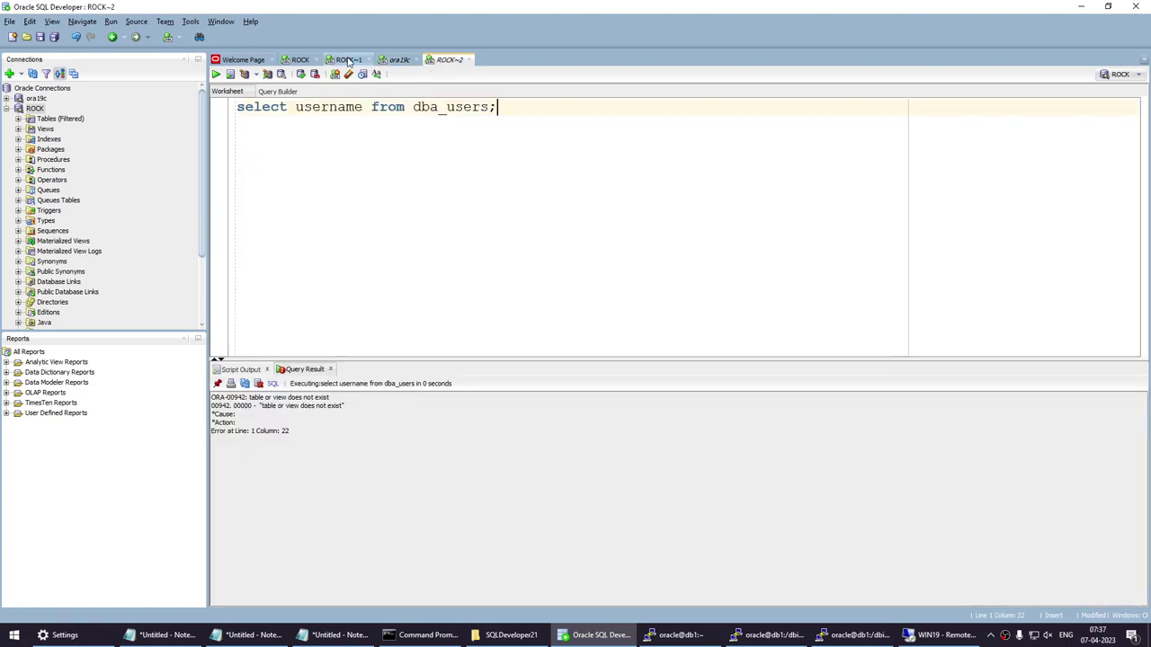
# Check the remote SQL*Plus window reporting ORA-00028 session killed, then minimize the remote desktop.
pyautogui.click(349, 60)
pyautogui.click(926, 636)
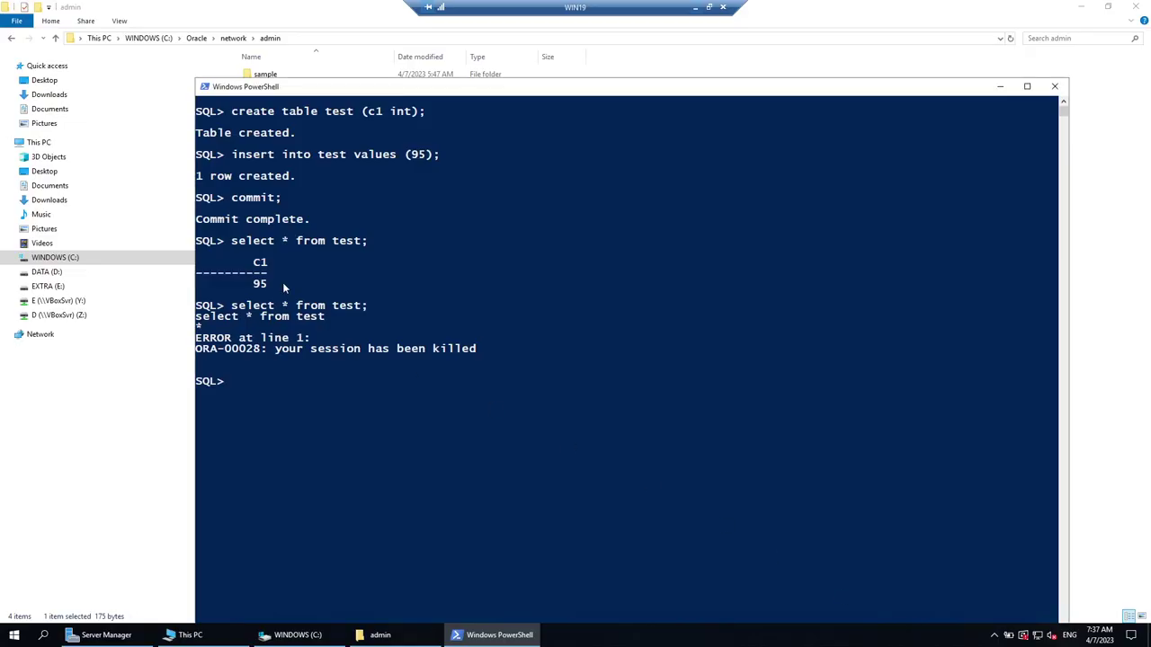
pyautogui.moveTo(275, 251); pyautogui.dragTo(354, 243)
pyautogui.click(386, 252)
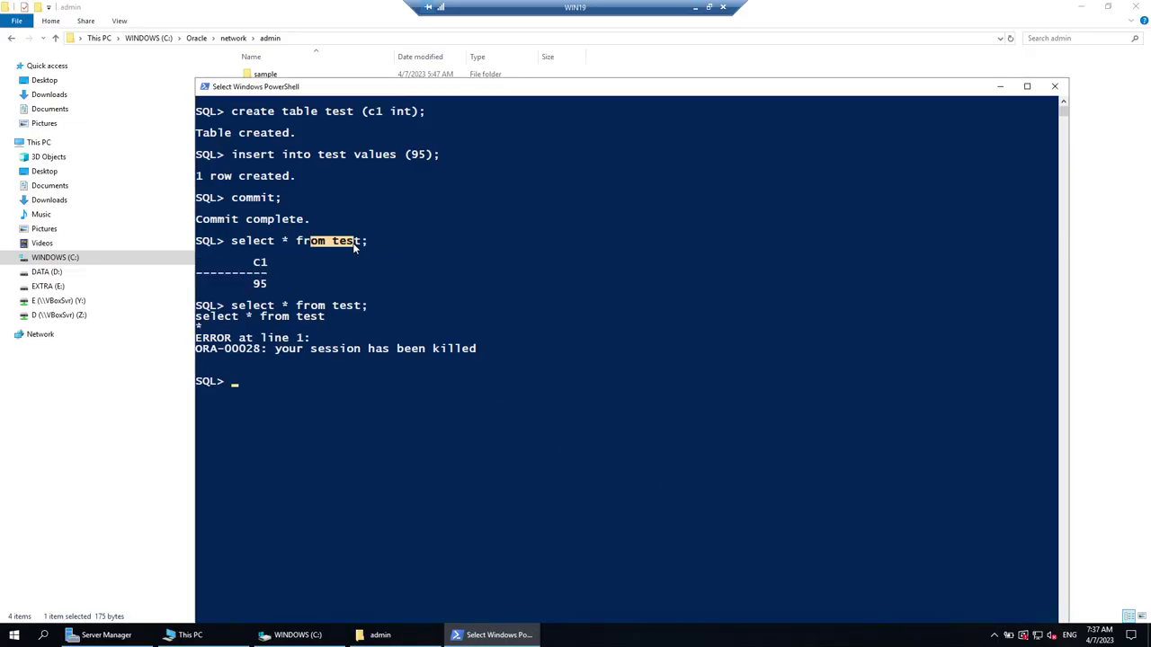
pyautogui.click(694, 9)
# In the ora19c worksheet, add and run CREATE USER SAM IDENTIFIED BY with a password.
pyautogui.click(395, 59)
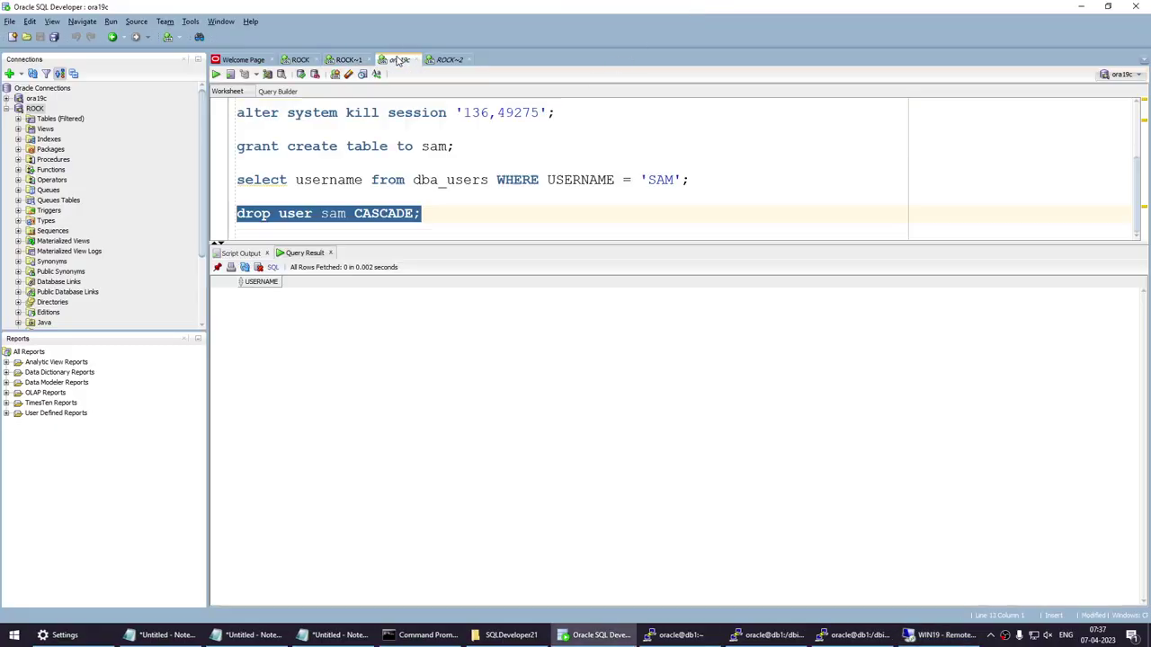
pyautogui.scroll(3, 368, 168)
pyautogui.scroll(-3, 384, 184)
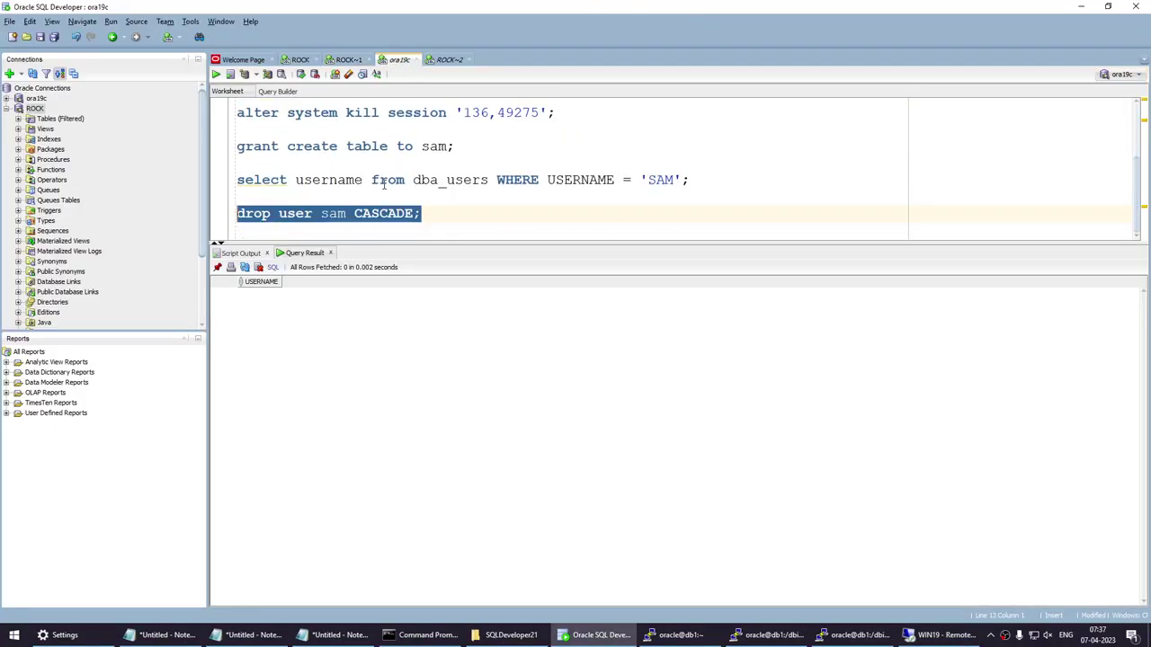
pyautogui.click(468, 218)
pyautogui.press('Return')
pyautogui.press('Return')
pyautogui.write('CRE')
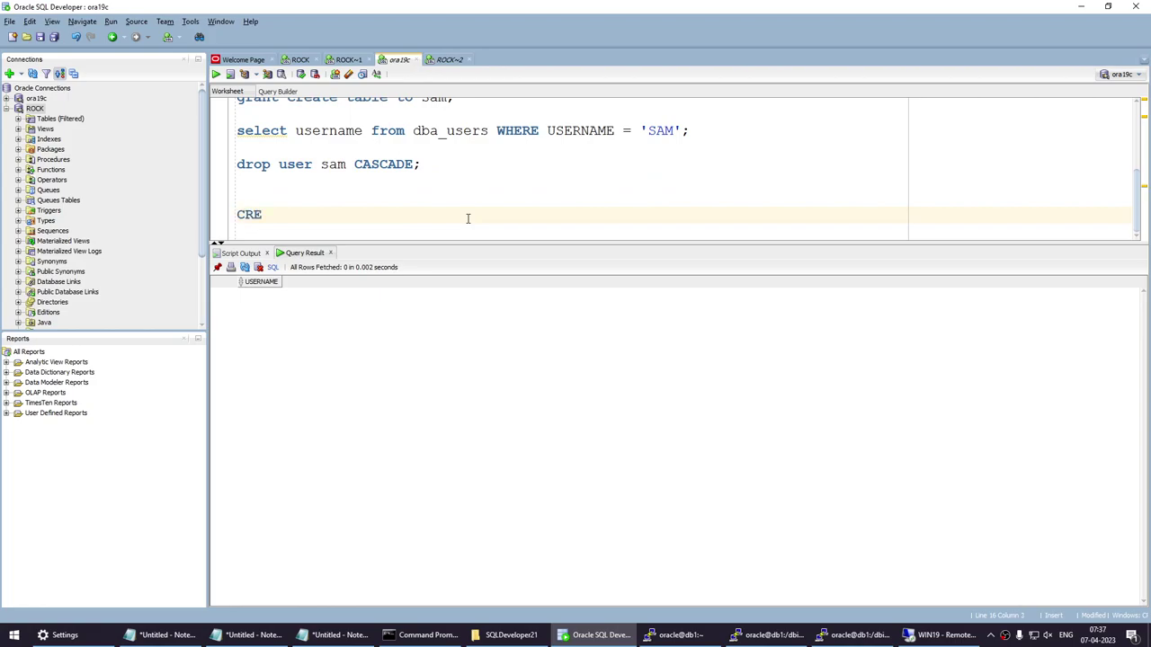
pyautogui.write('ATE USER SAM ID')
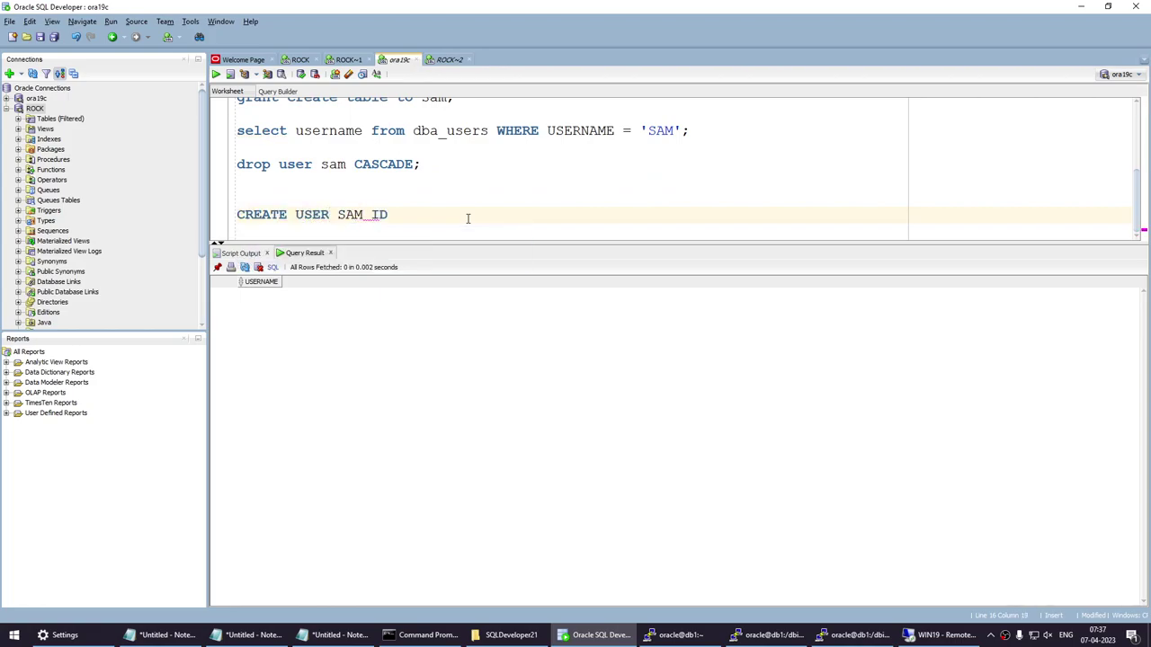
pyautogui.write('ETNTIFIED BY pass1234;')
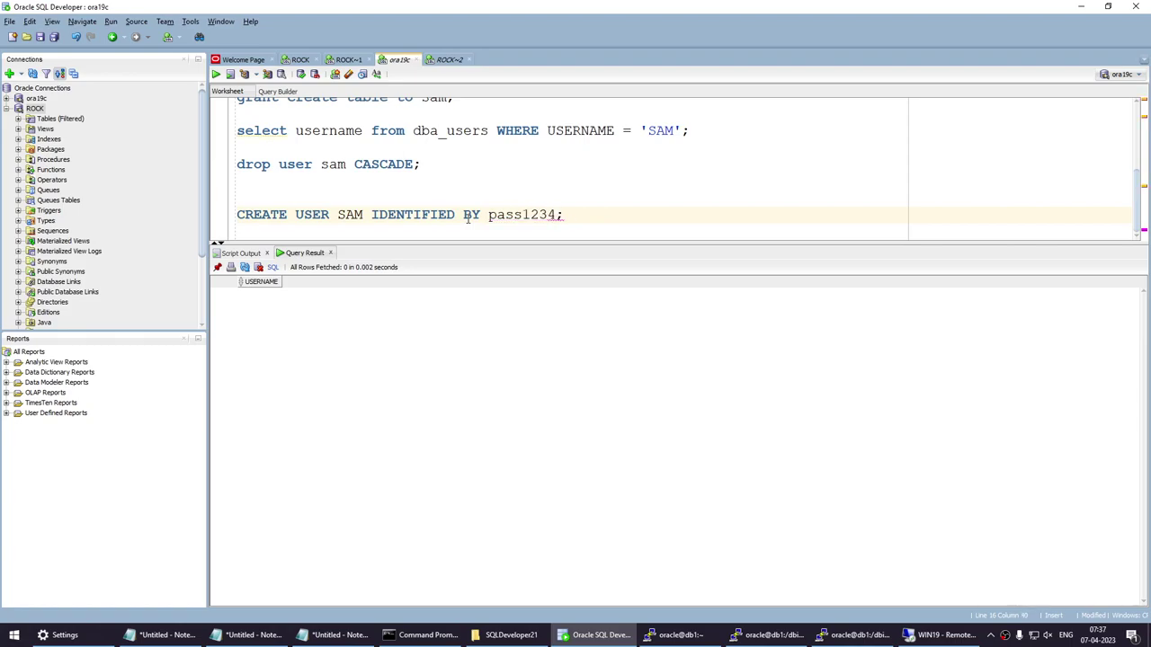
pyautogui.hotkey('shift', 'Home')
pyautogui.click(215, 74)
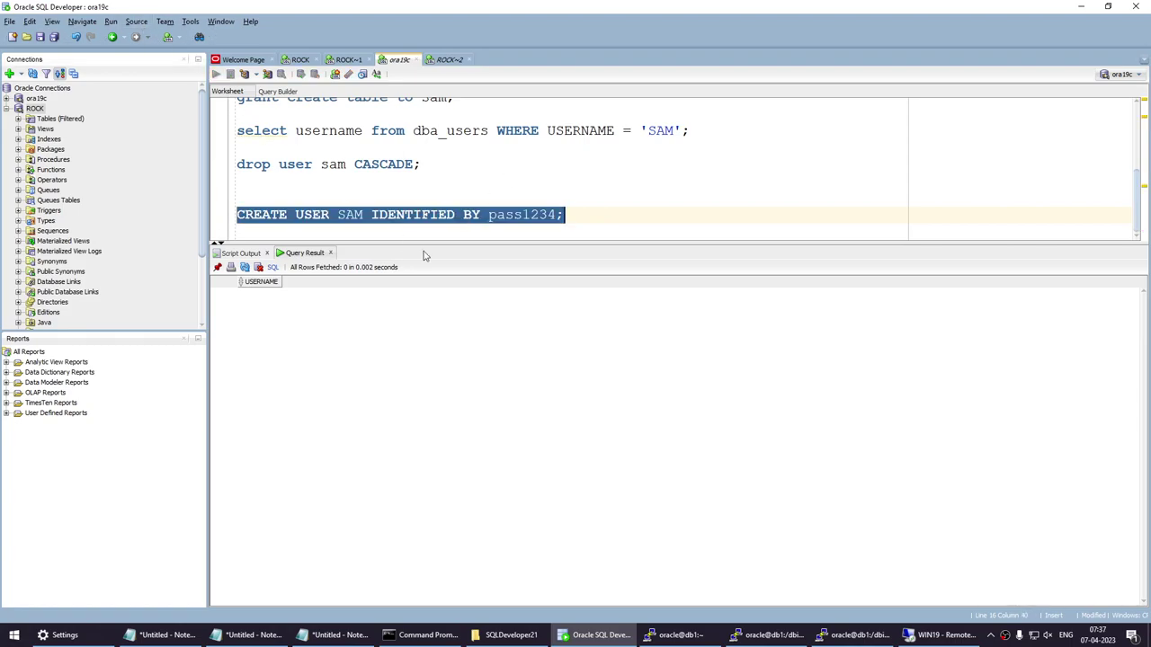
# Confirm the 'User SAM created' message and close the Script Output panel.
pyautogui.click(589, 214)
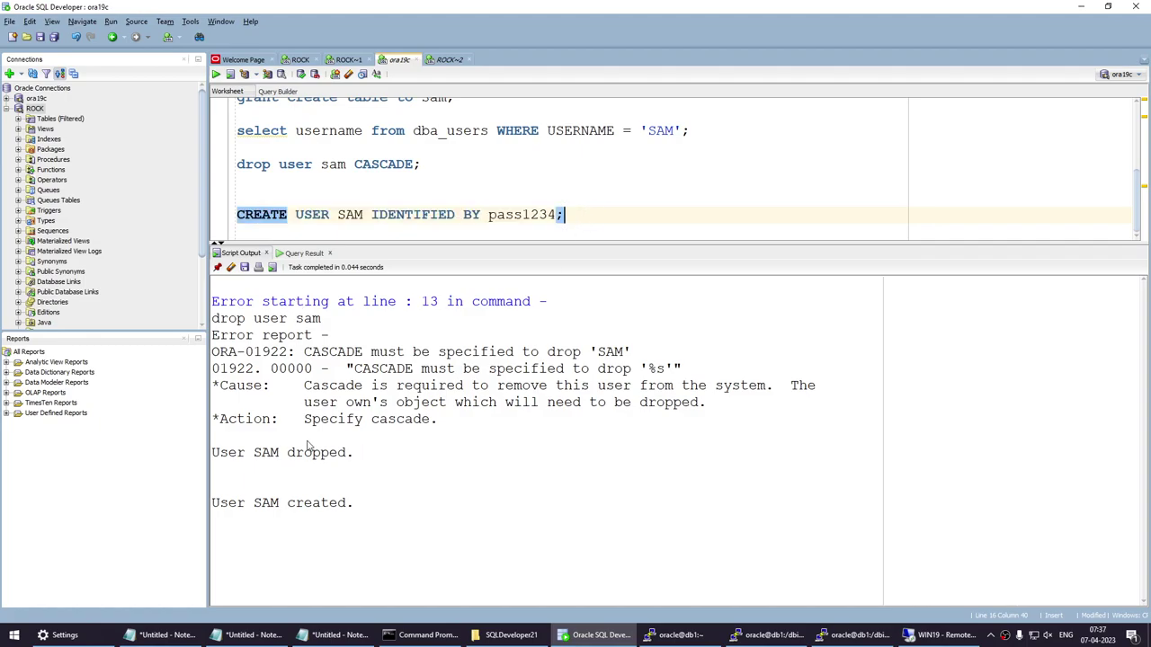
pyautogui.moveTo(388, 497); pyautogui.dragTo(212, 486)
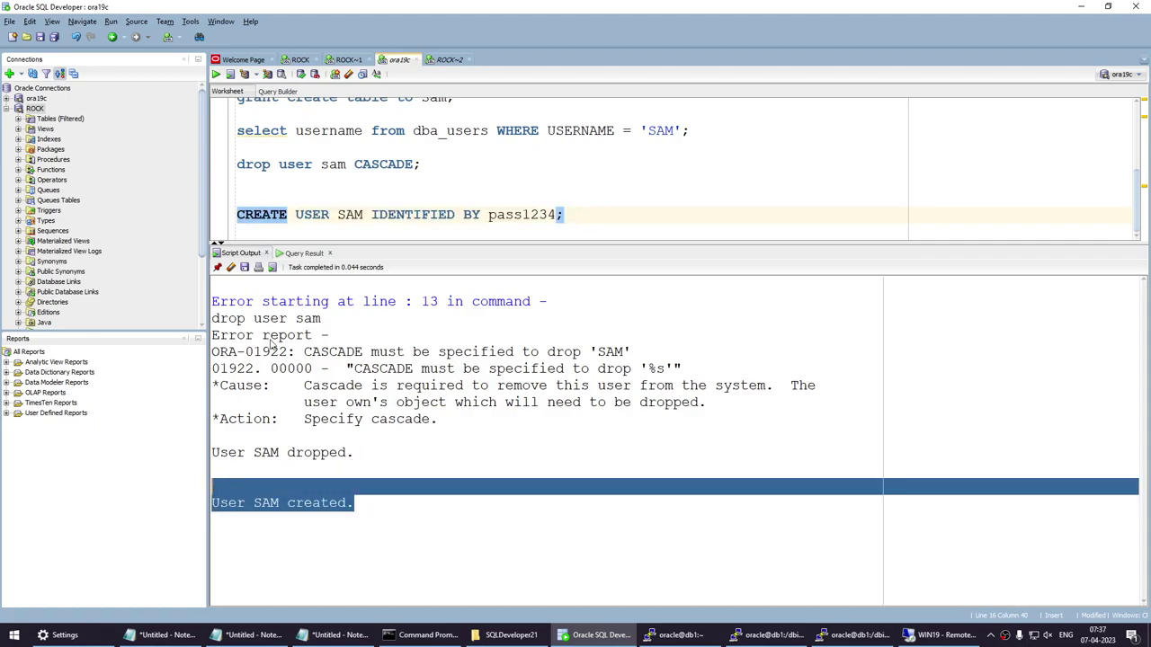
pyautogui.click(267, 254)
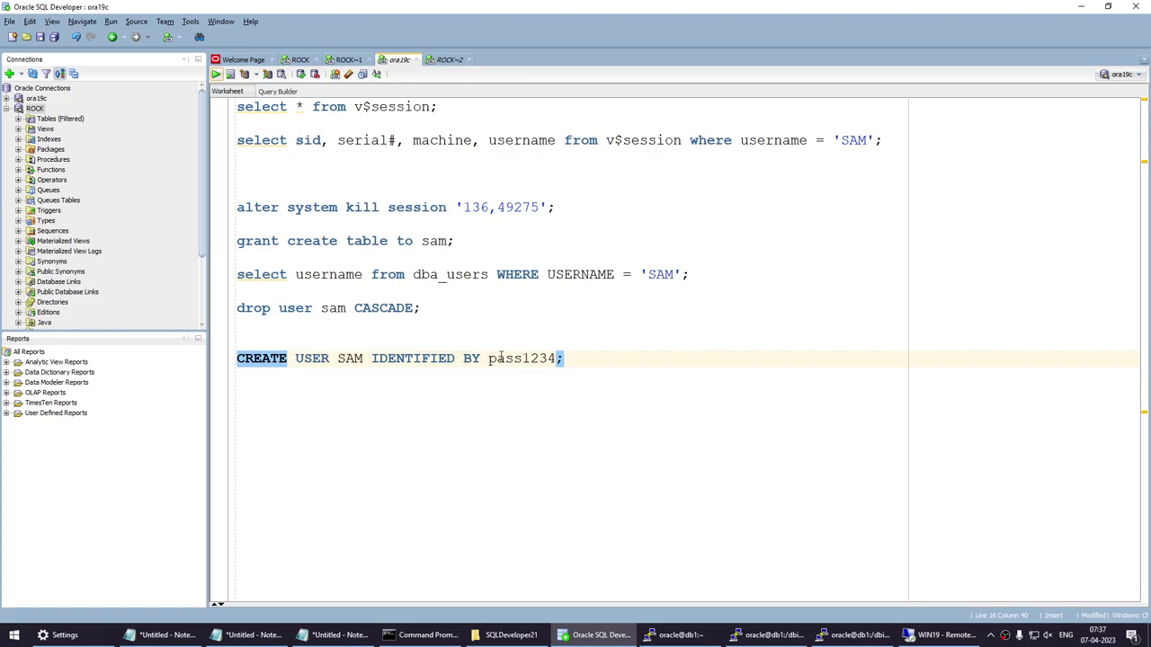
pyautogui.click(586, 359)
# Replace the draft 'grant create session to sam;' with 'grant dba to sam;' and run it.
pyautogui.press('Return')
pyautogui.press('Return')
pyautogui.write('gran')
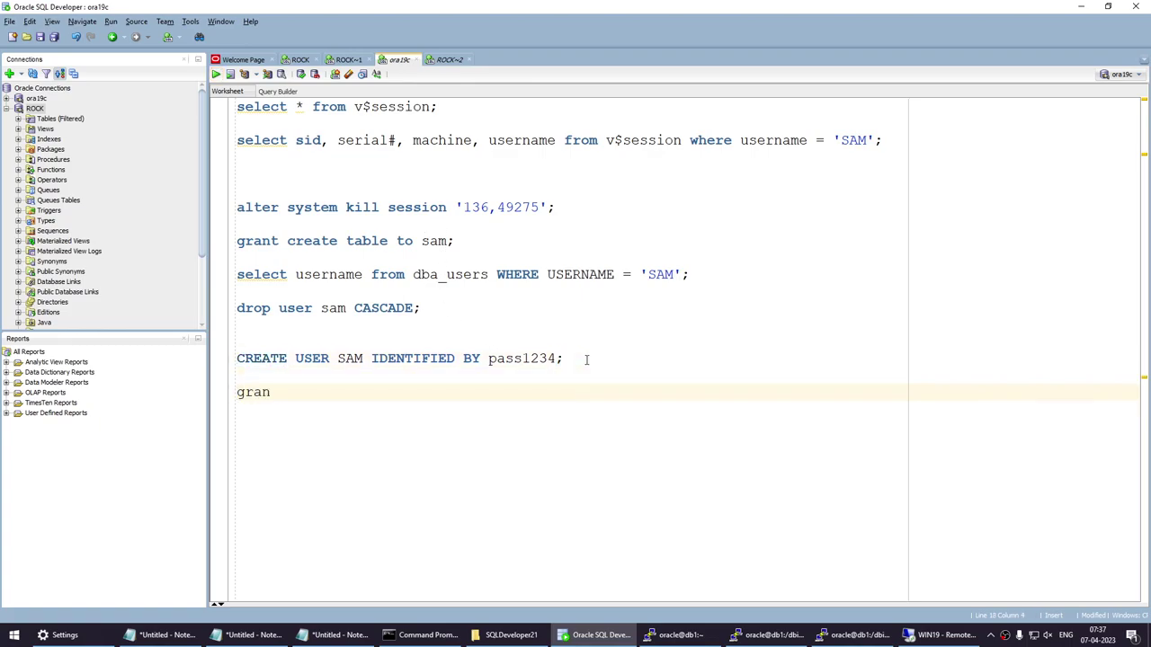
pyautogui.write('t cre')
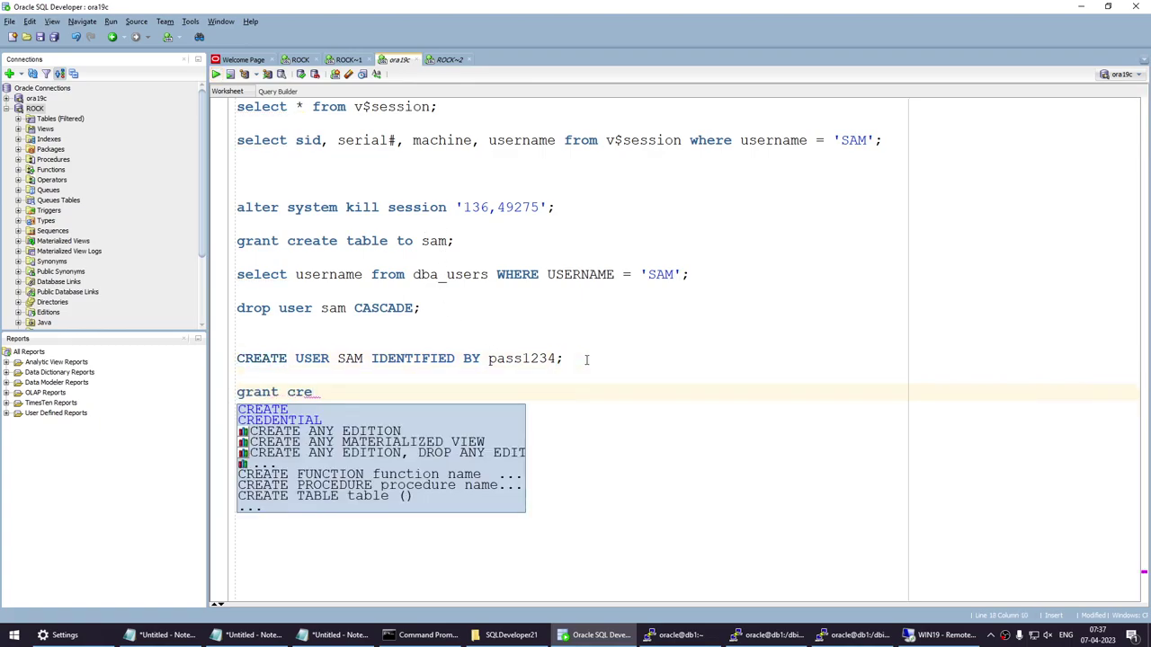
pyautogui.write('ate')
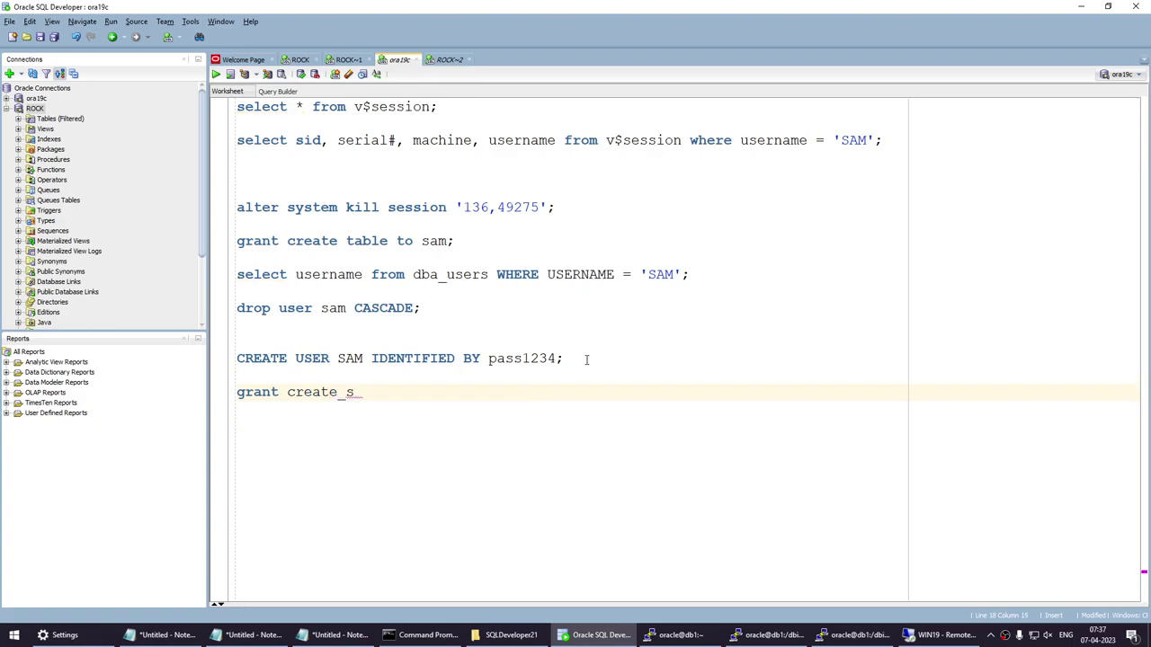
pyautogui.write(' session')
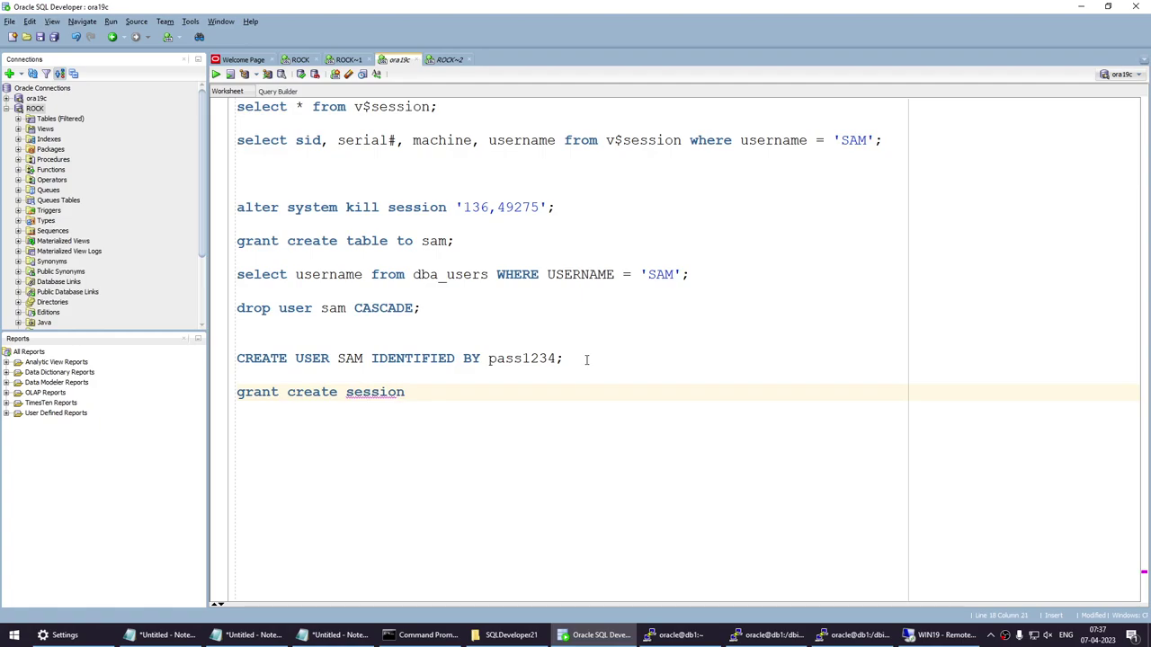
pyautogui.write(' to sam;')
pyautogui.hotkey('shift', 'Home')
pyautogui.moveTo(441, 411); pyautogui.dragTo(190, 400)
pyautogui.write('grant ')
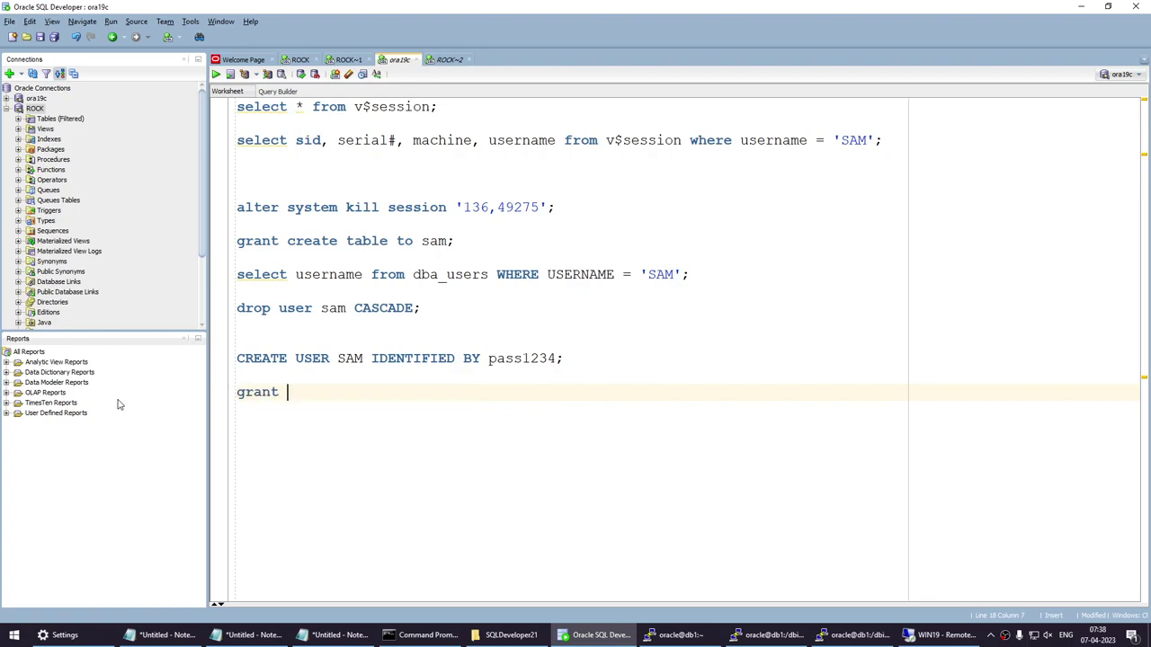
pyautogui.write('dba to ')
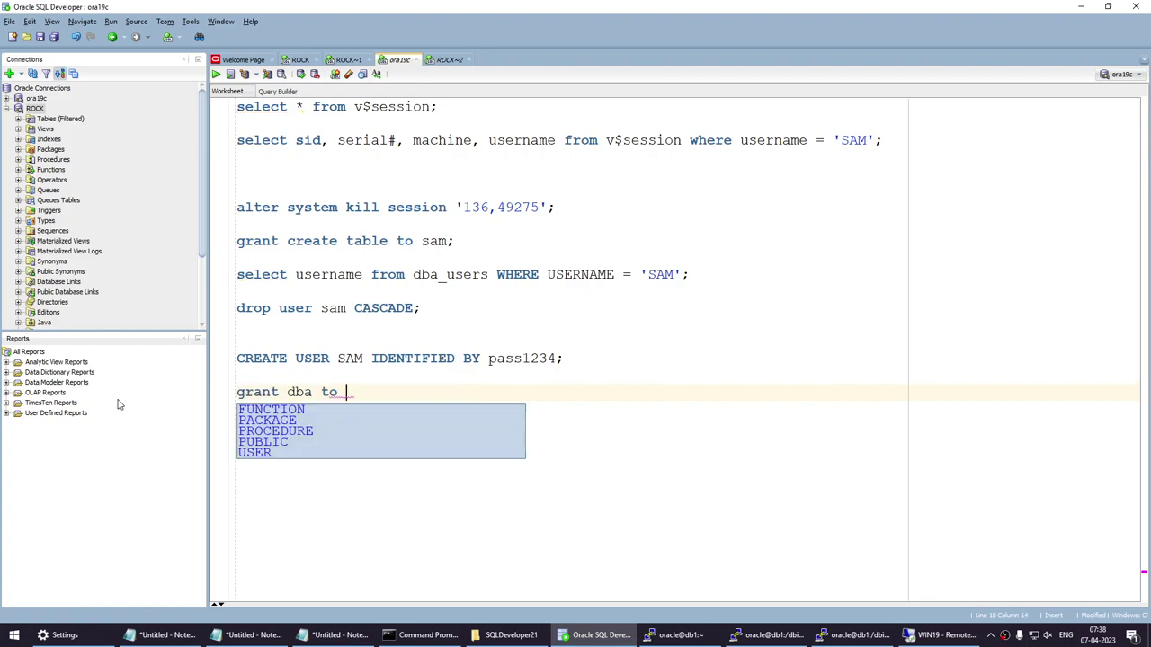
pyautogui.write('sam;')
pyautogui.hotkey('shift', 'Home')
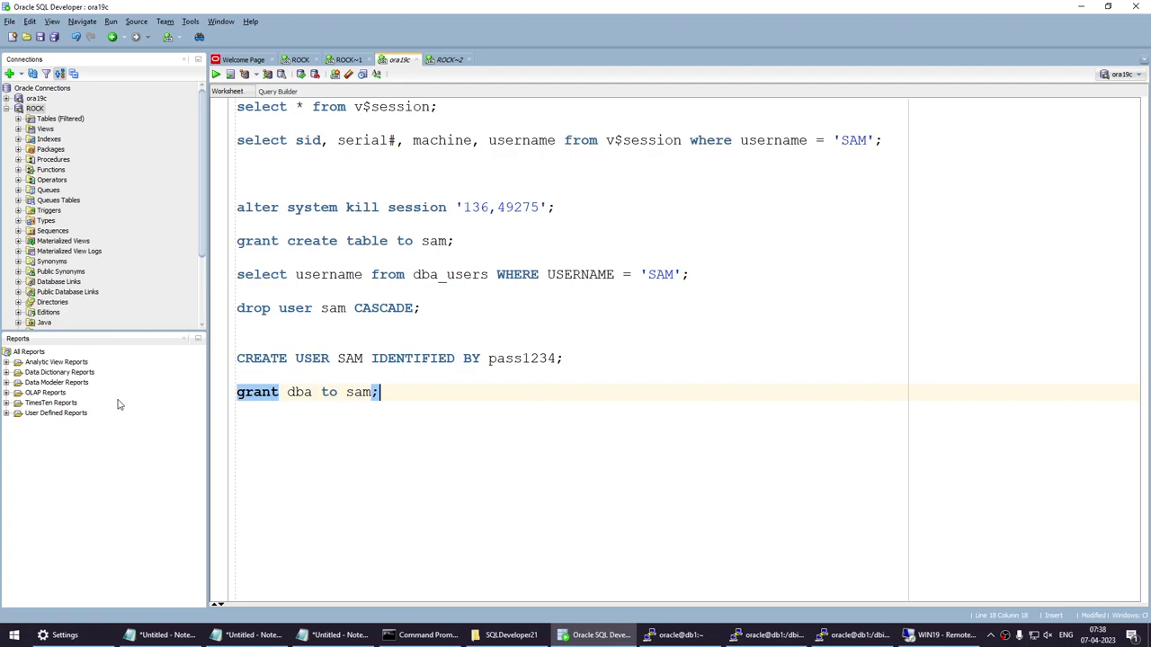
pyautogui.click(215, 74)
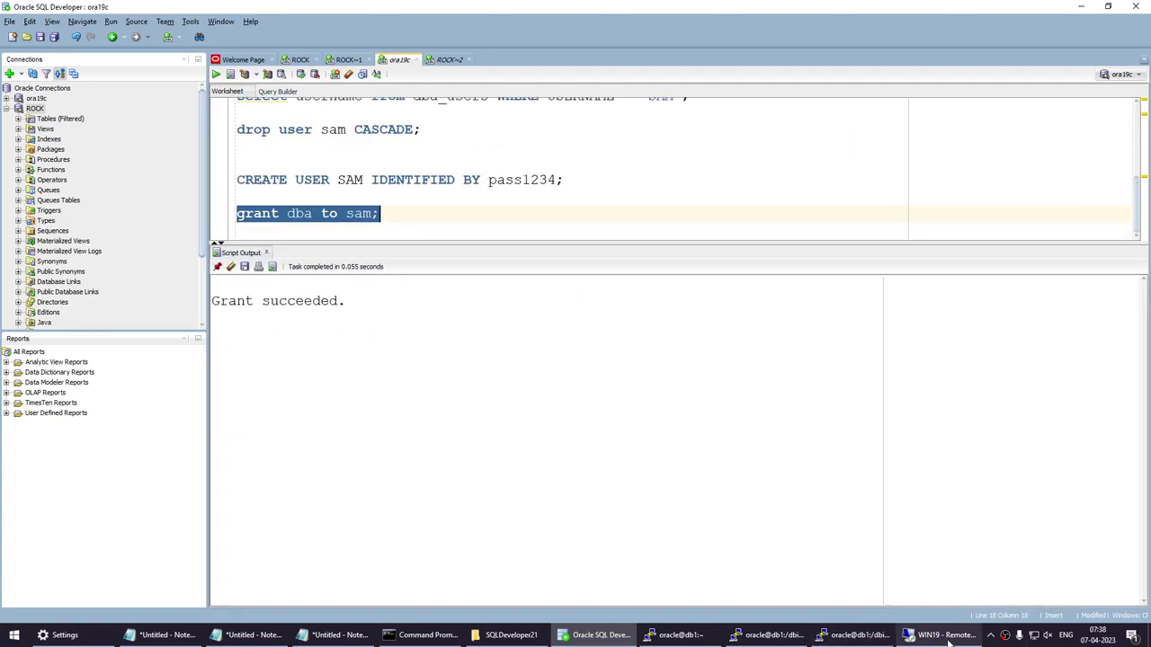
pyautogui.hotkey('alt', 'Tab')
# Exit the killed SQL*Plus session, reconnect to HERO, and run 'sho user;' to confirm ORACLE.
pyautogui.write('exit')
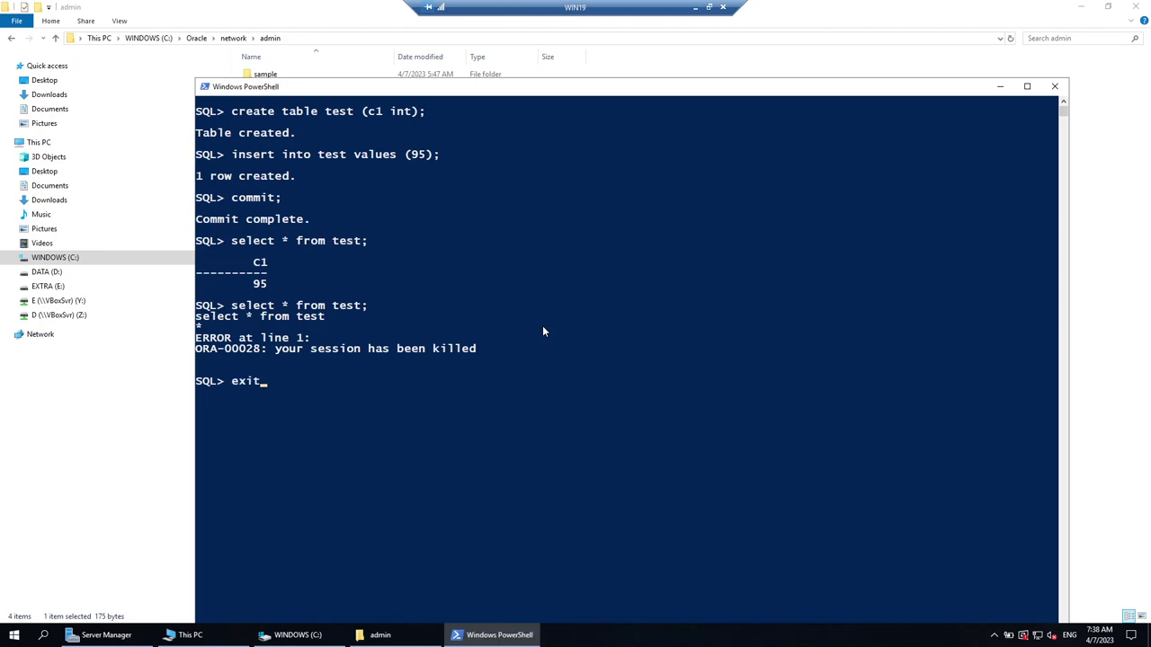
pyautogui.press('Return')
pyautogui.press('Up')
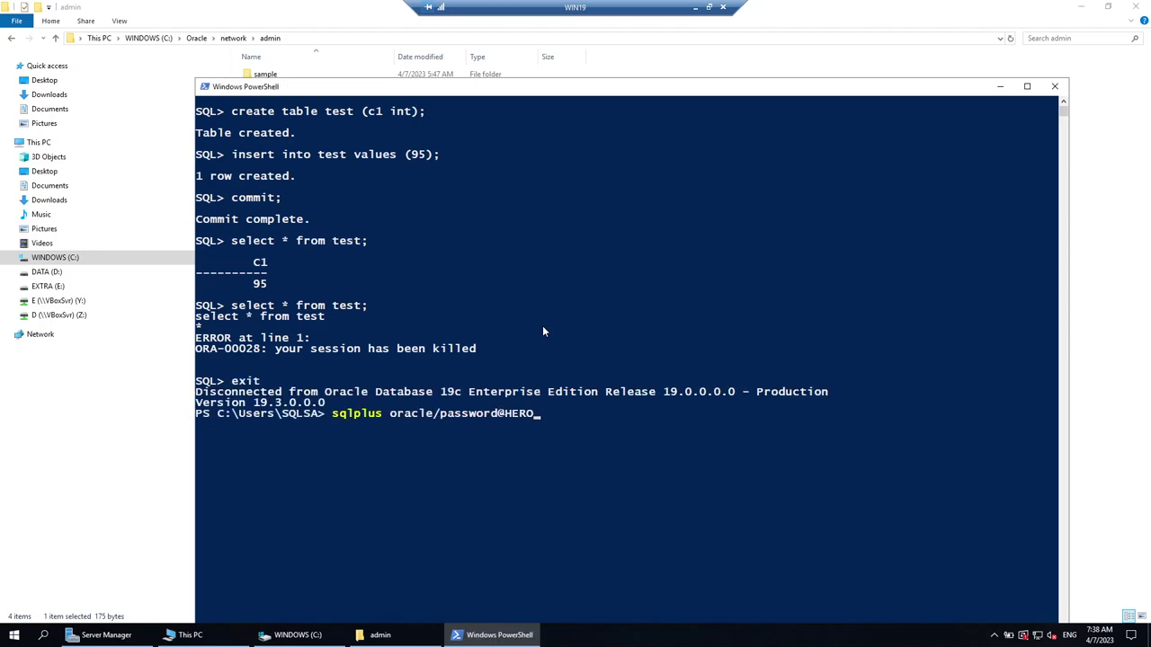
pyautogui.press('Return')
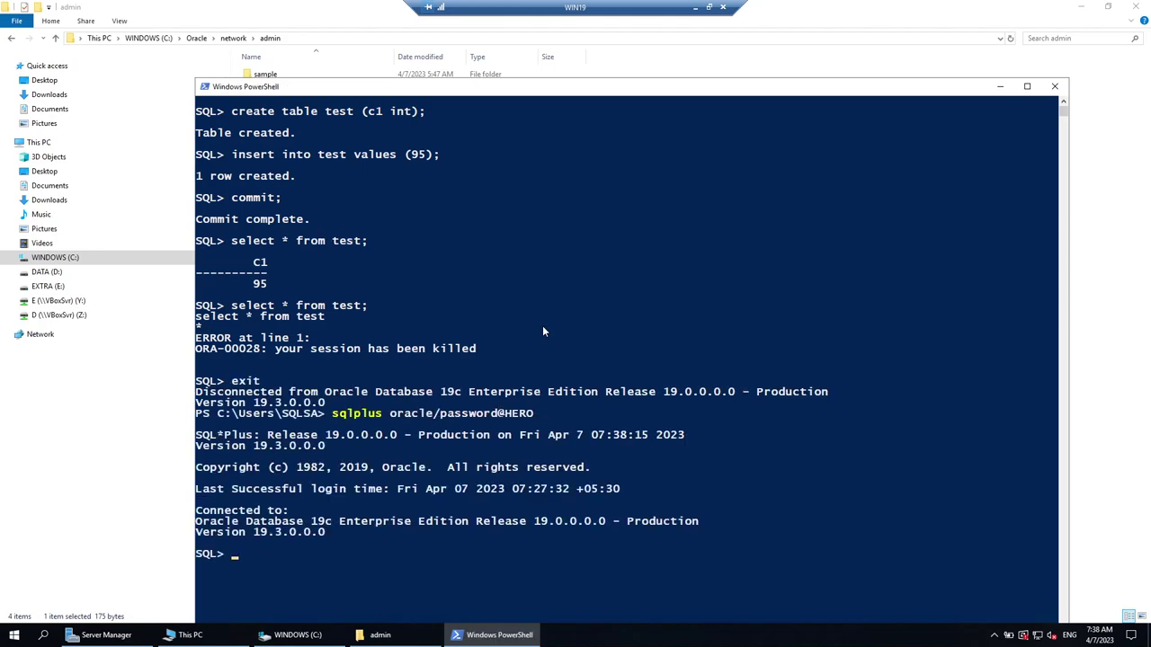
pyautogui.moveTo(478, 90); pyautogui.dragTo(465, 13)
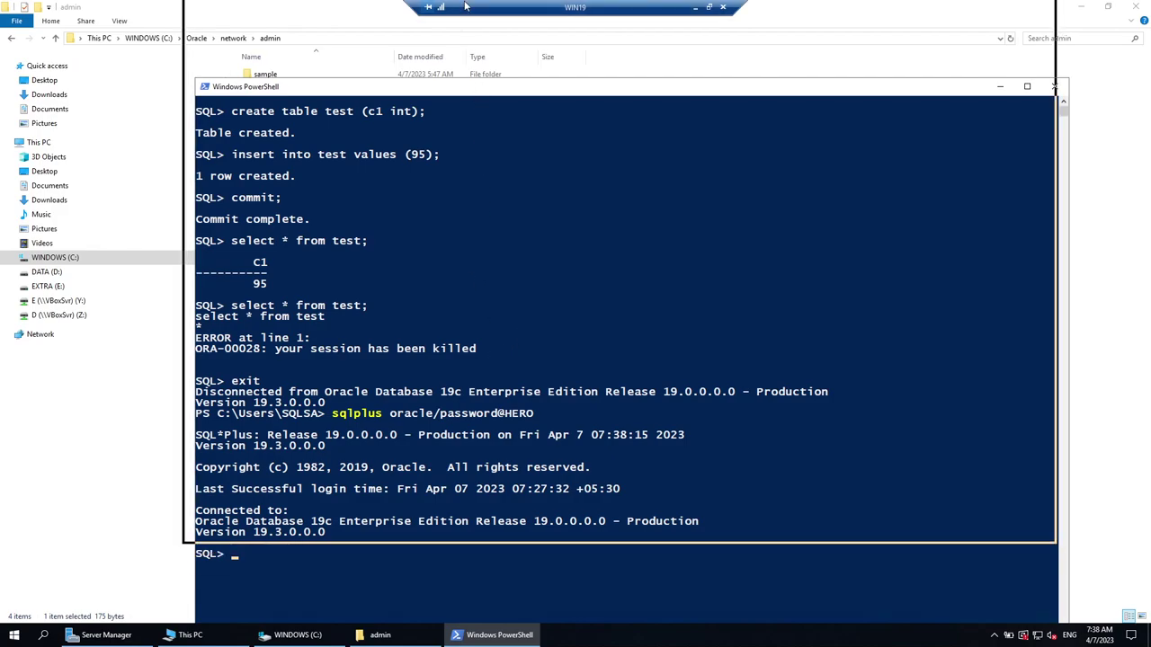
pyautogui.write('sho ')
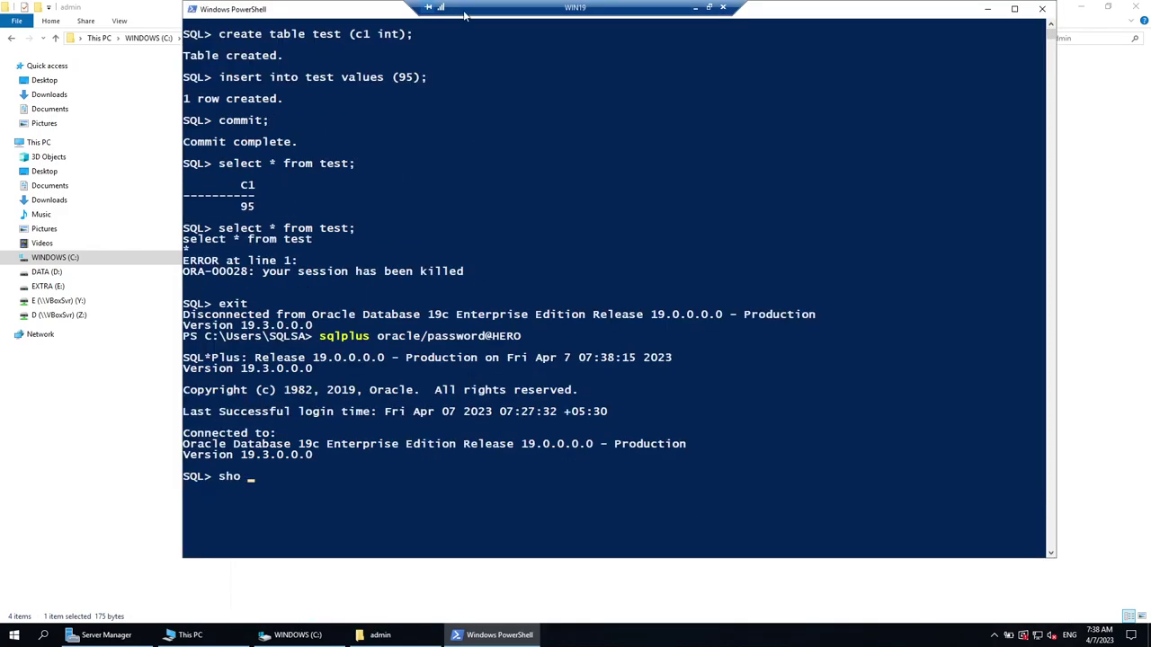
pyautogui.write('user;')
pyautogui.press('Return')
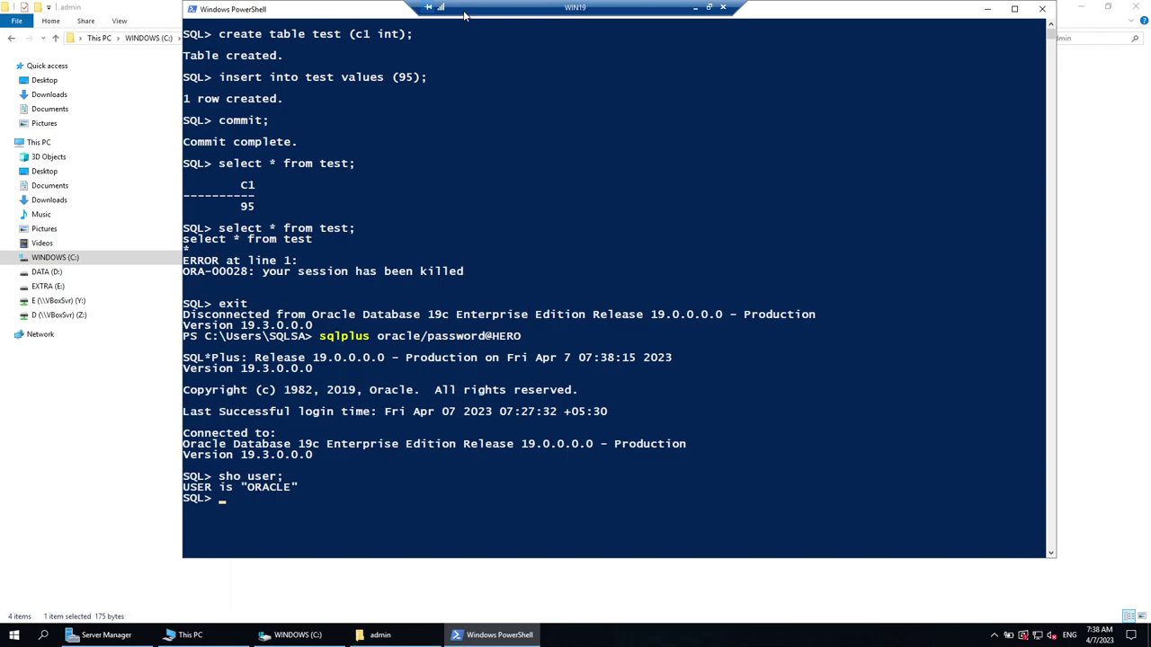
# Exit SQL*Plus, clear the console with cls, and edit the recalled sqlplus login to user sam.
pyautogui.write('exit')
pyautogui.press('Return')
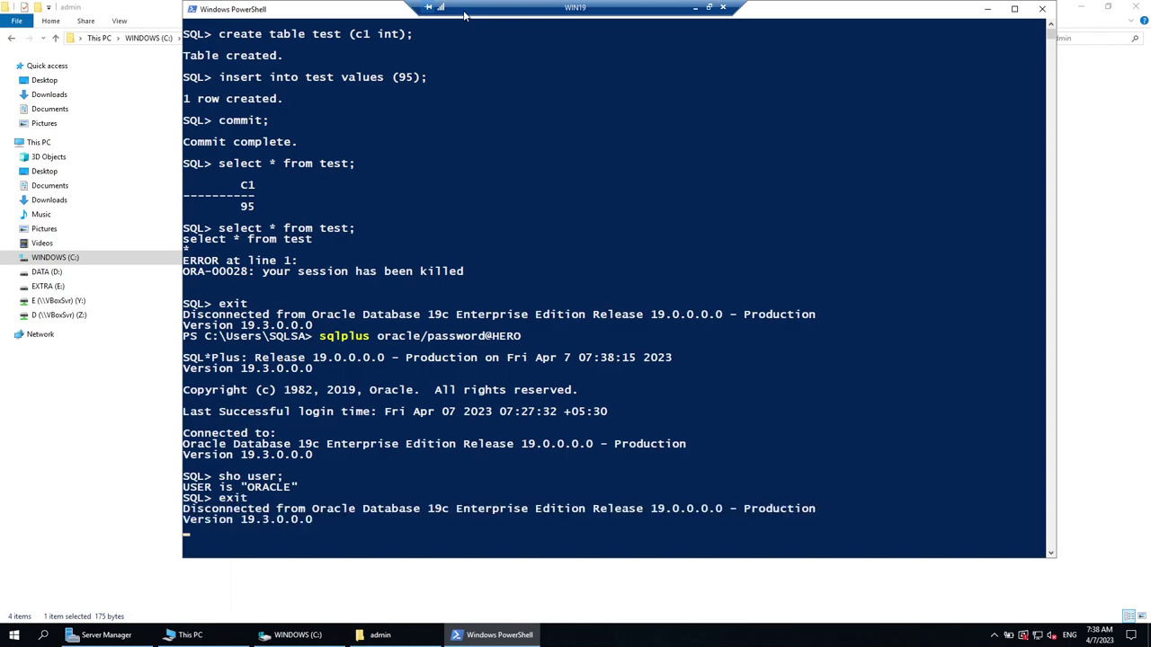
pyautogui.write('clea')
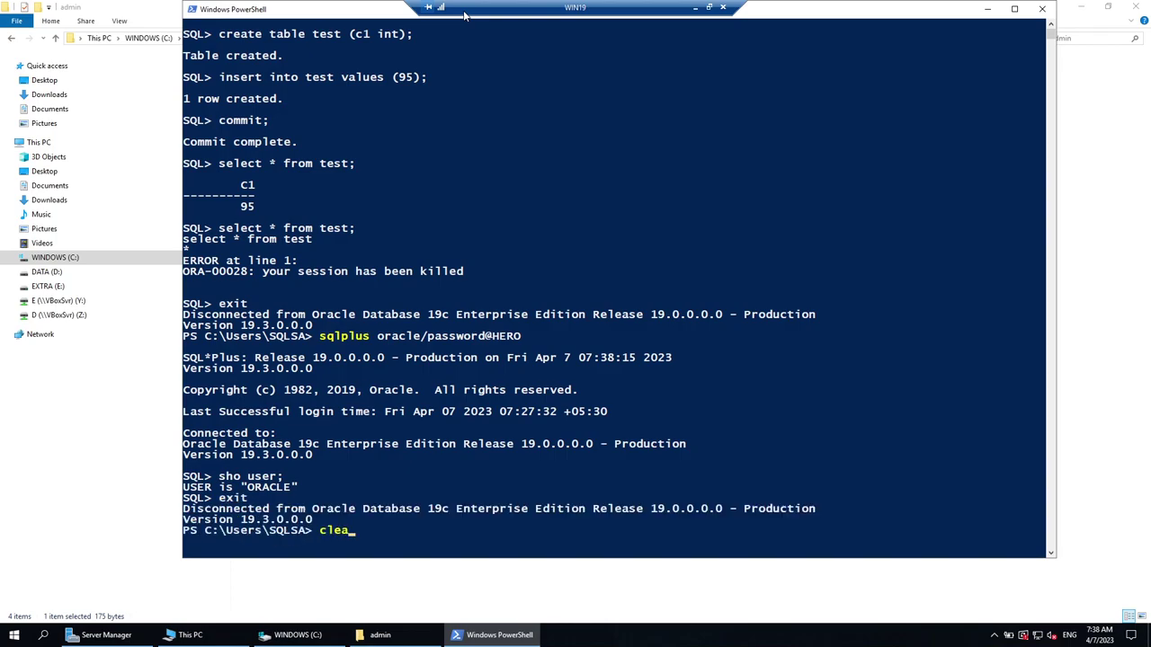
pyautogui.press('BackSpace')
pyautogui.press('BackSpace')
pyautogui.write('s')
pyautogui.press('Return')
pyautogui.press('Up')
pyautogui.press('Up')
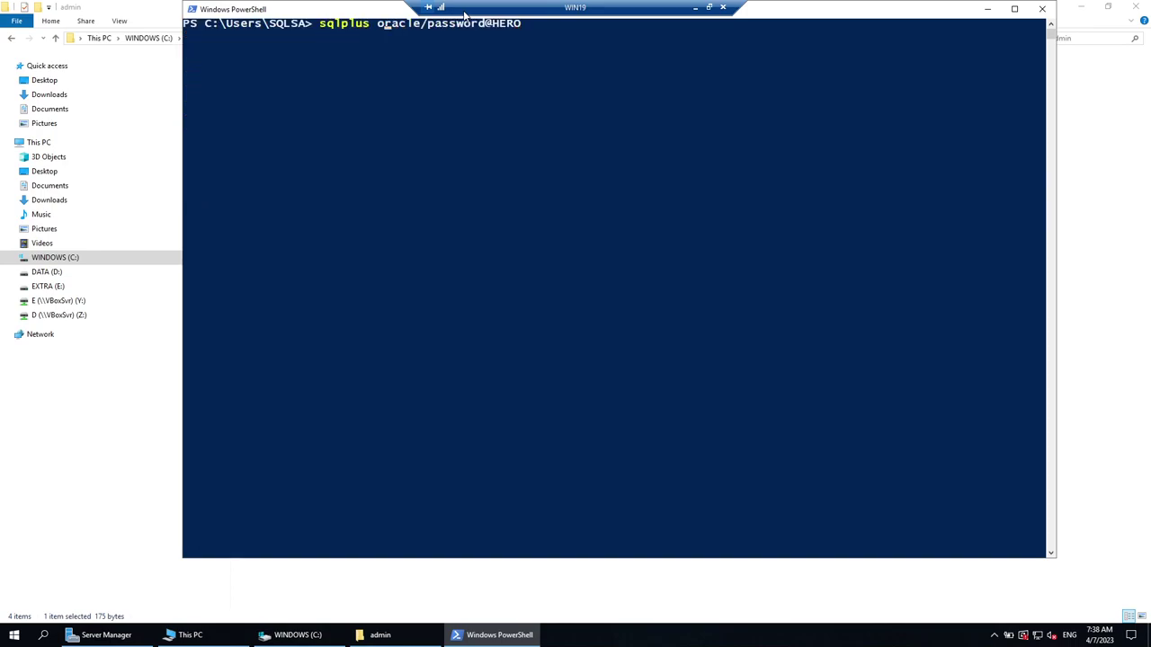
pyautogui.press('Left')
pyautogui.press('Delete')
pyautogui.press('Delete')
pyautogui.press('Delete')
pyautogui.press('Delete')
pyautogui.press('Delete')
pyautogui.press('Delete')
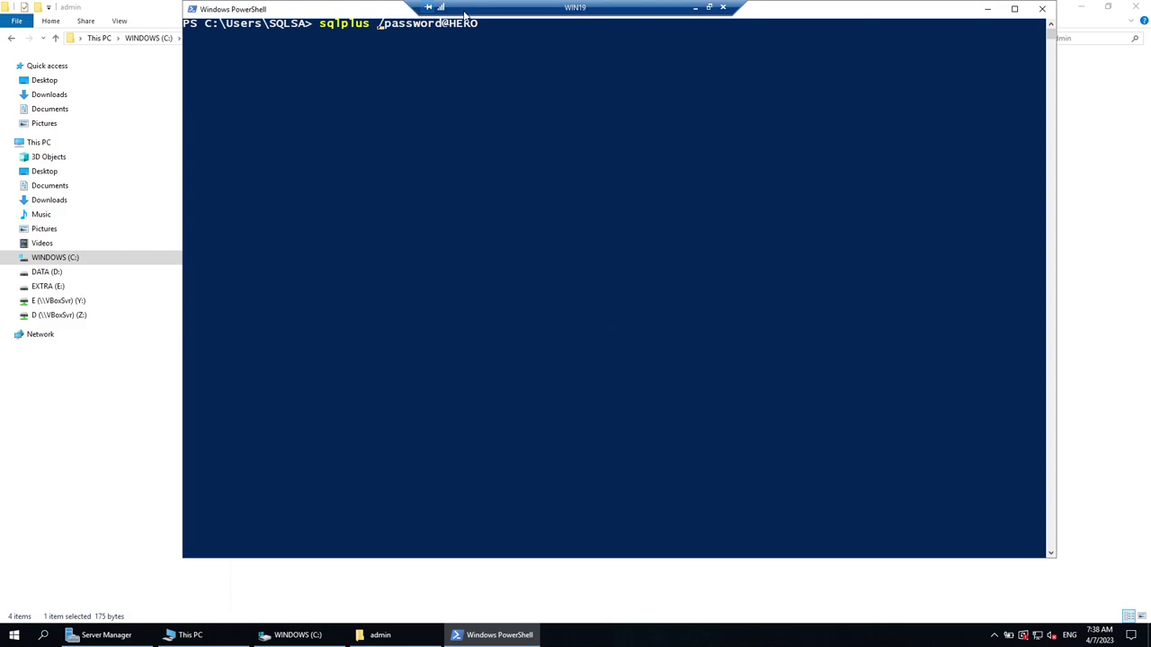
pyautogui.write('same')
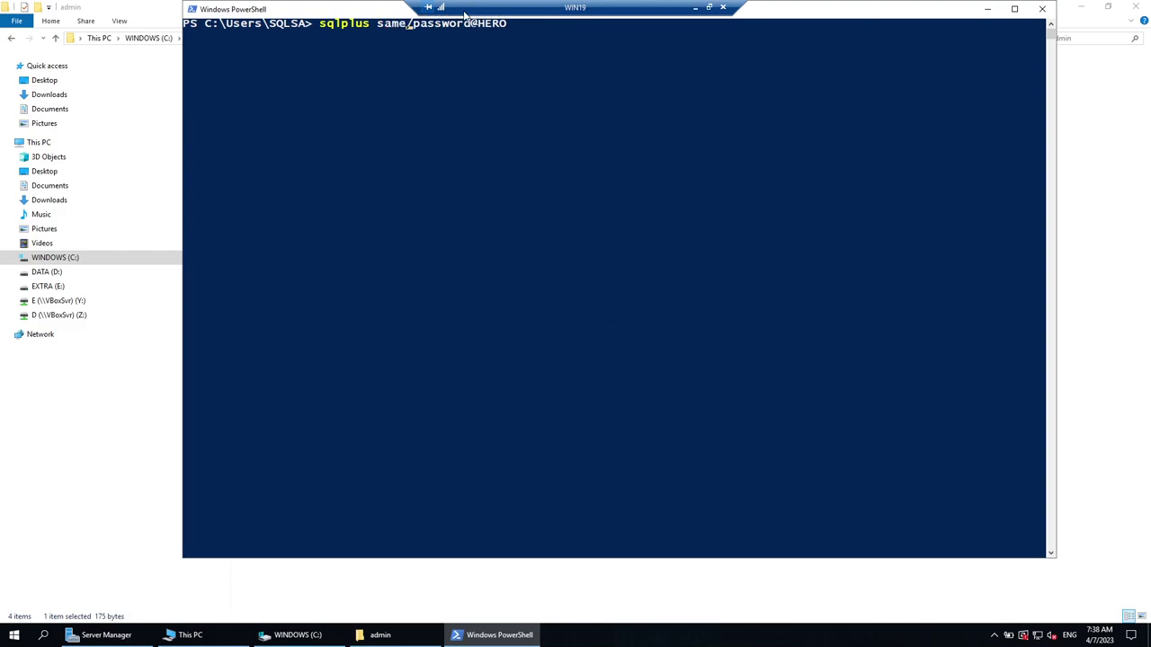
pyautogui.press('BackSpace')
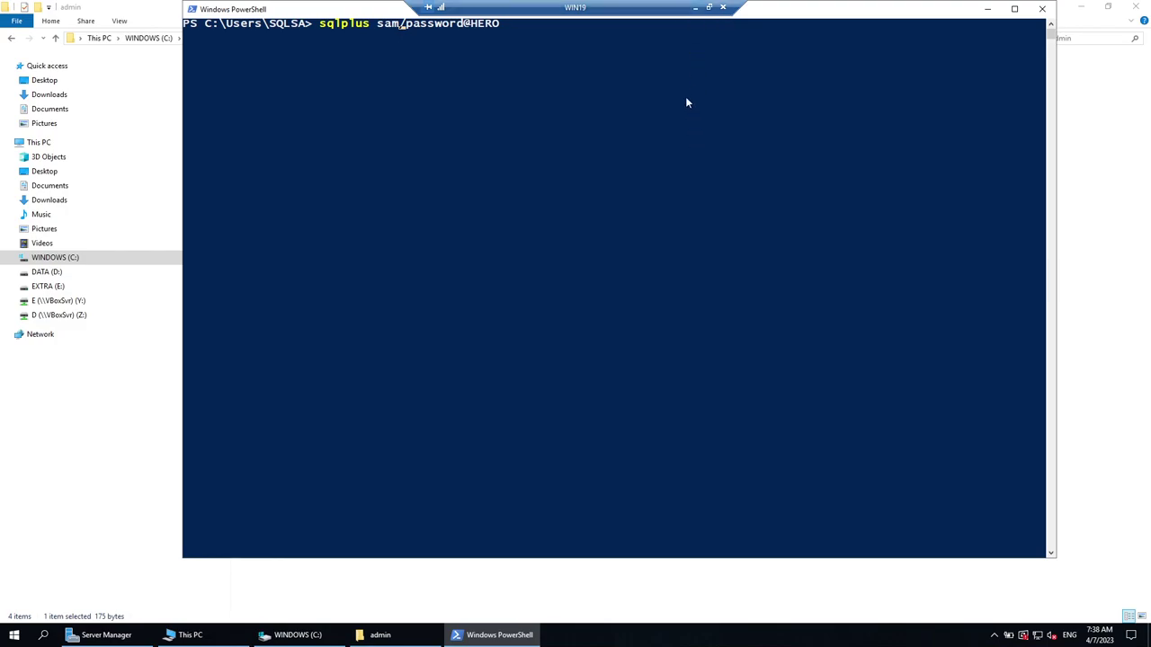
# Replace the Notepad notes with 'create user username', fixing the mistyped name.
pyautogui.click(694, 9)
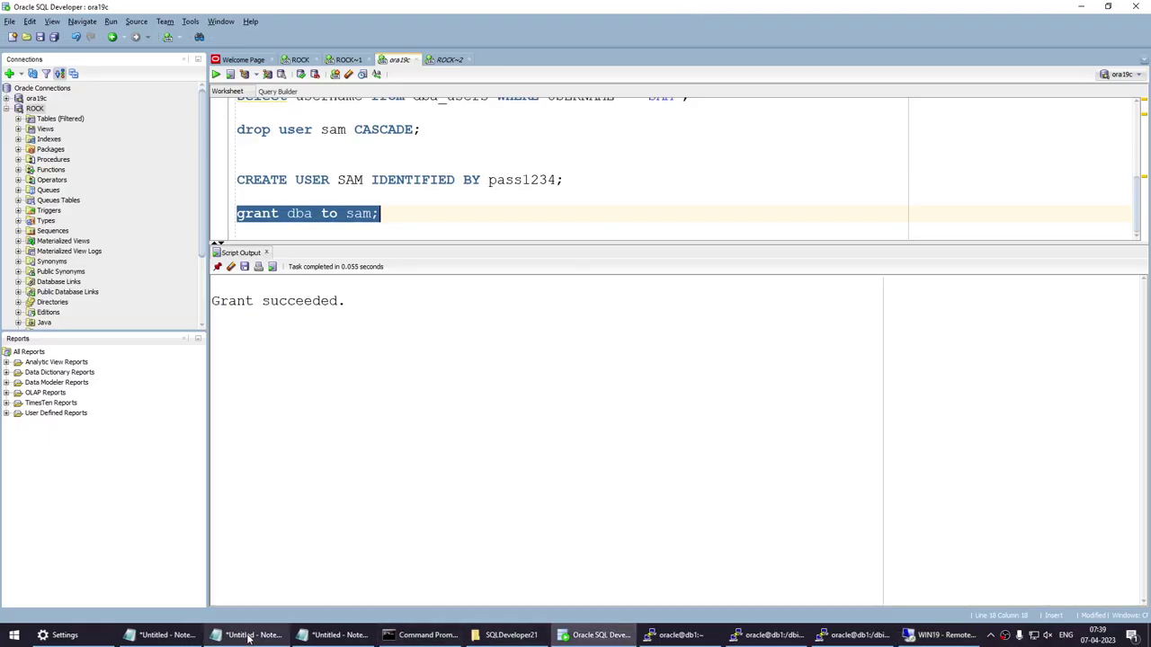
pyautogui.click(333, 635)
pyautogui.hotkey('ctrl', 'a')
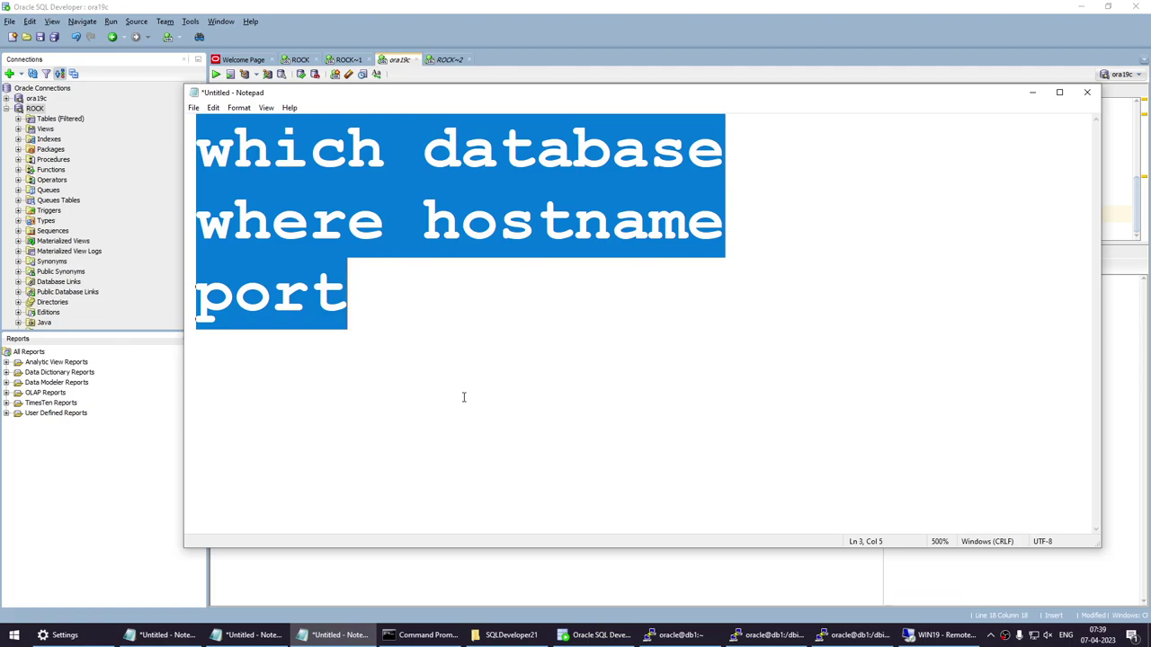
pyautogui.write('create user ')
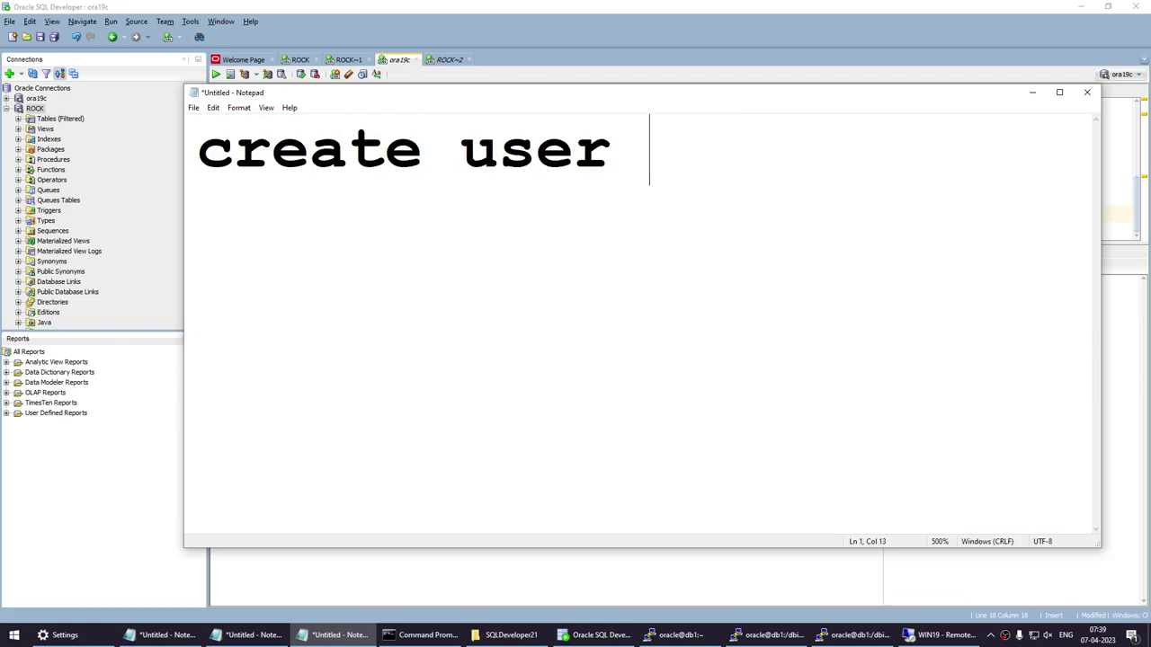
pyautogui.write('userma,e')
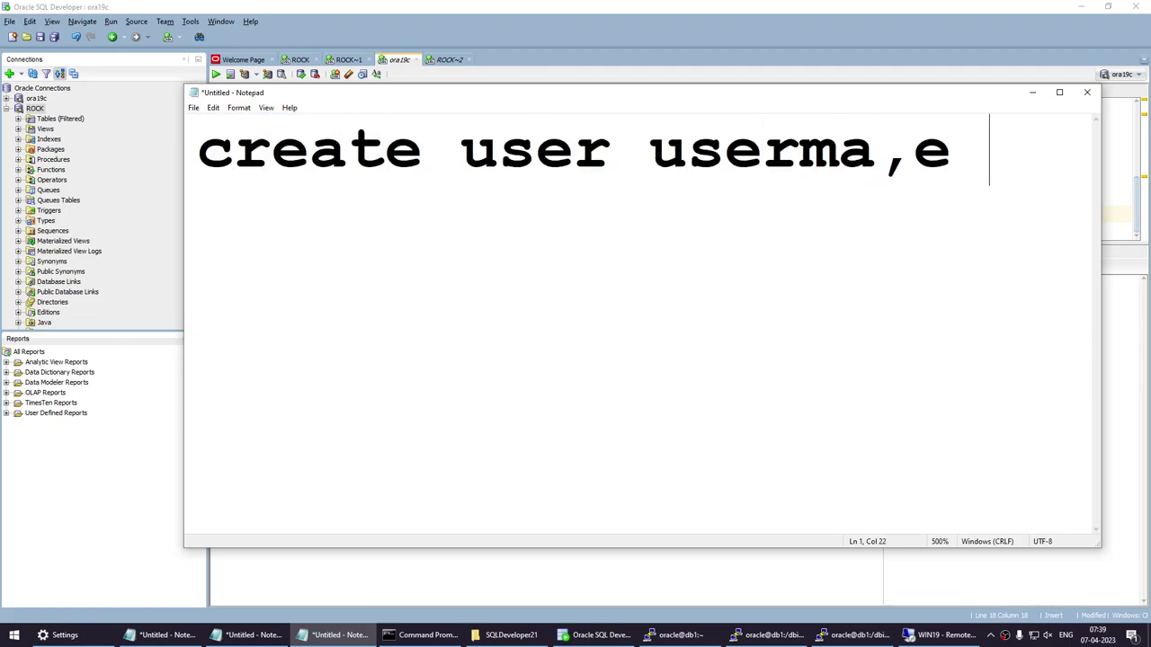
pyautogui.press('BackSpace')
pyautogui.press('BackSpace')
pyautogui.press('BackSpace')
pyautogui.press('BackSpace')
pyautogui.write('ma,e')
pyautogui.click(1128, 76)
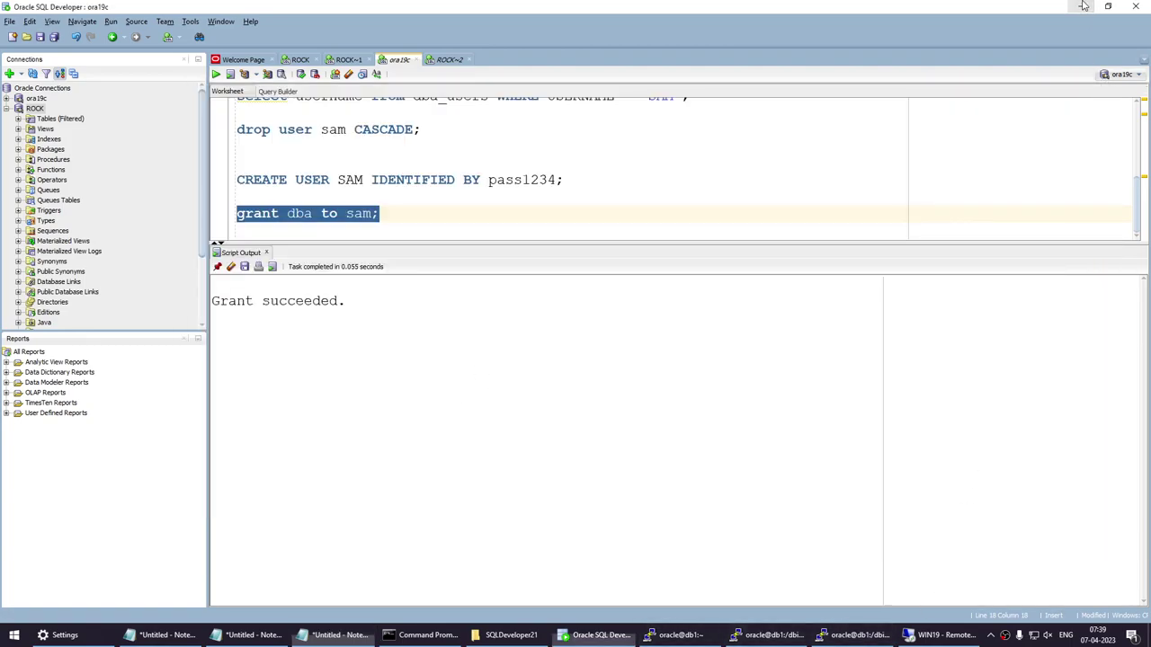
pyautogui.click(1081, 6)
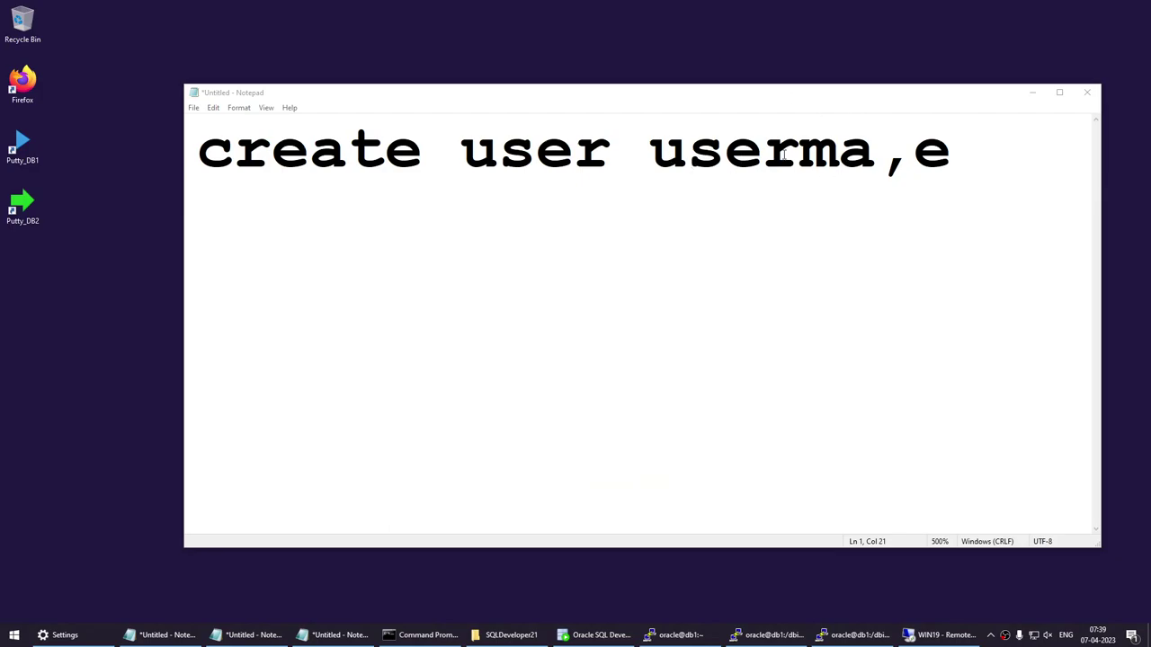
pyautogui.moveTo(786, 154); pyautogui.dragTo(961, 157)
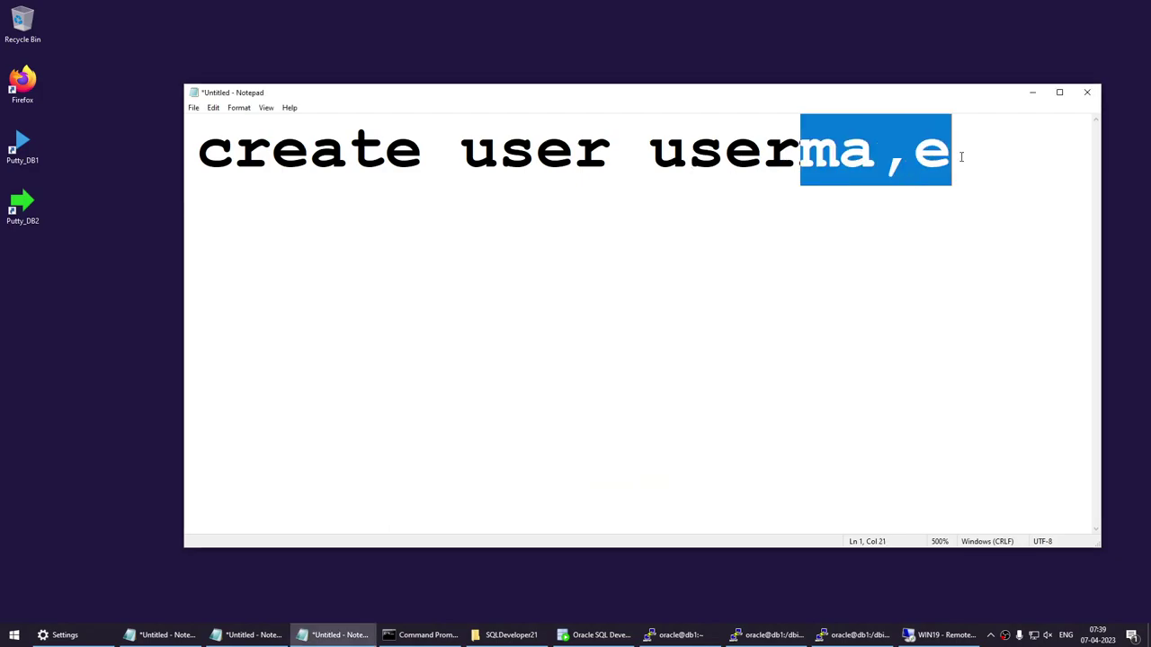
pyautogui.write('name')
# Add 'identified by password;' below it and begin a 'grant create' line underneath.
pyautogui.press('Return')
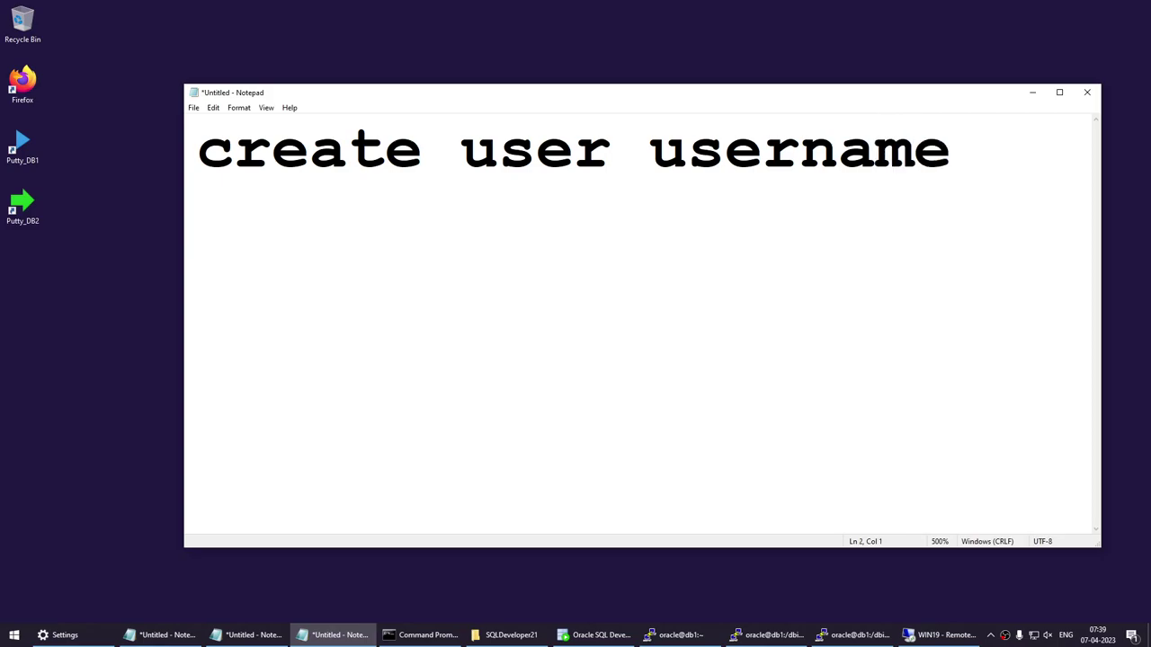
pyautogui.write('identifi')
pyautogui.press('BackSpace')
pyautogui.write('fi')
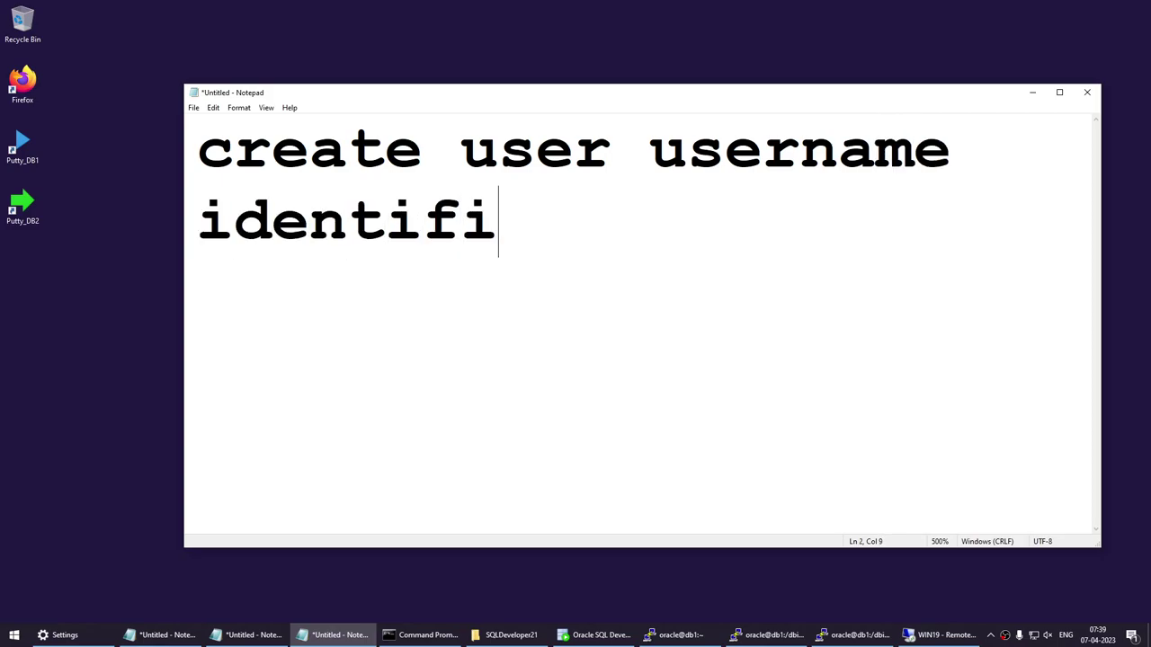
pyautogui.write('ed by passwor')
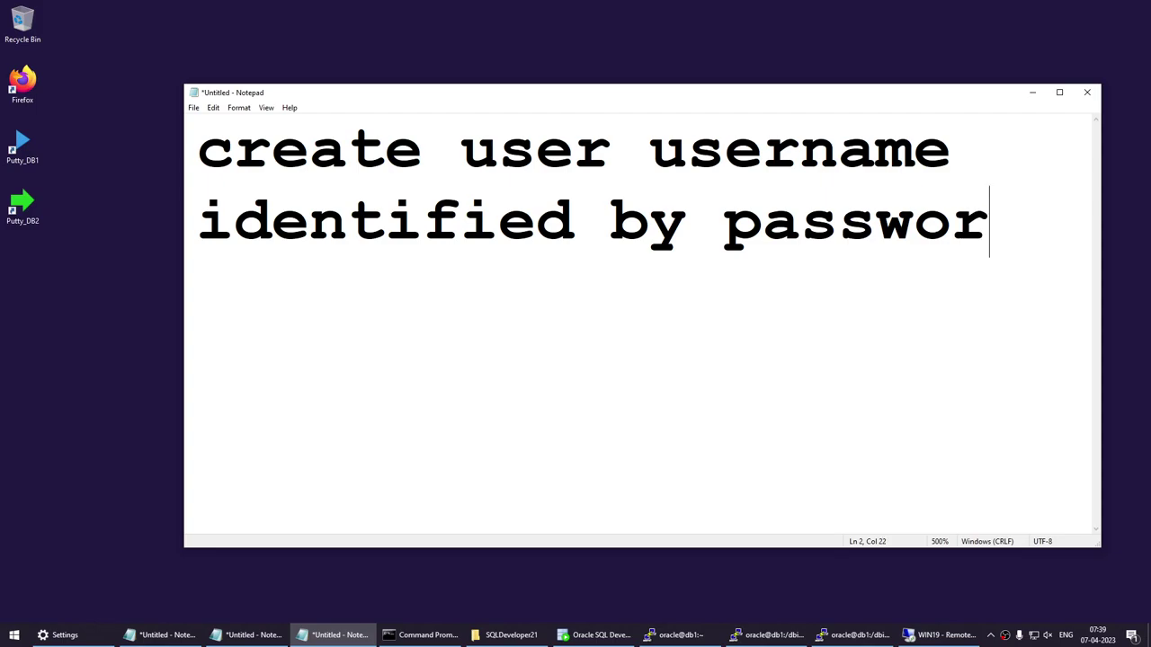
pyautogui.write('d;')
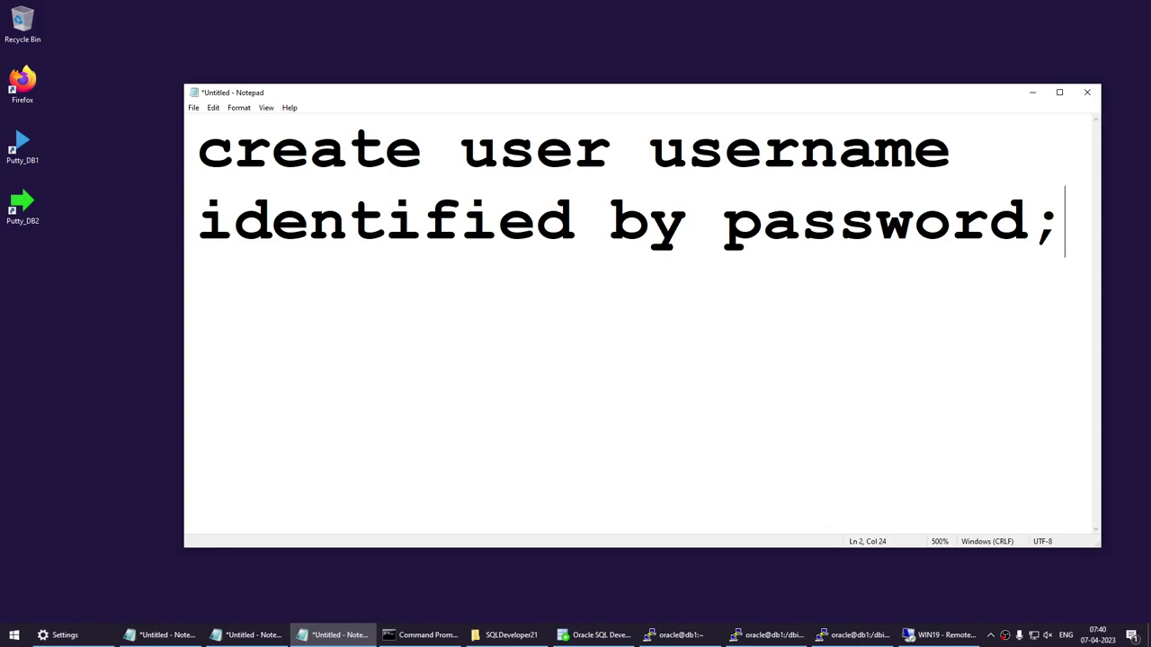
pyautogui.press('Return')
pyautogui.press('Return')
pyautogui.write('gra')
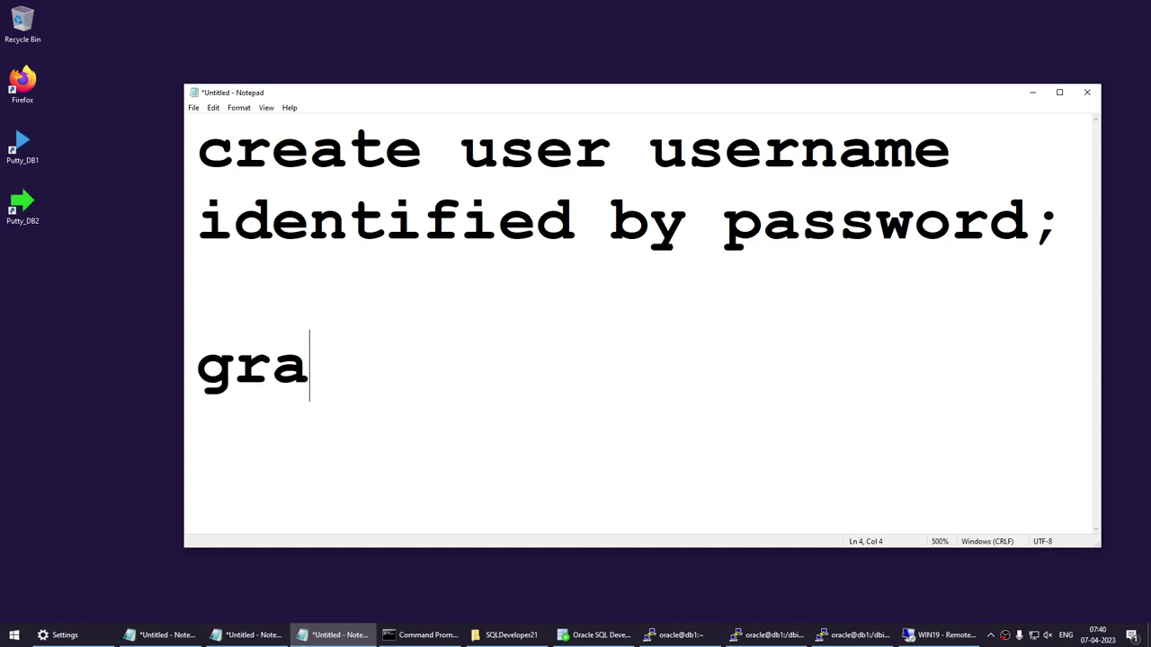
pyautogui.write('nt create')
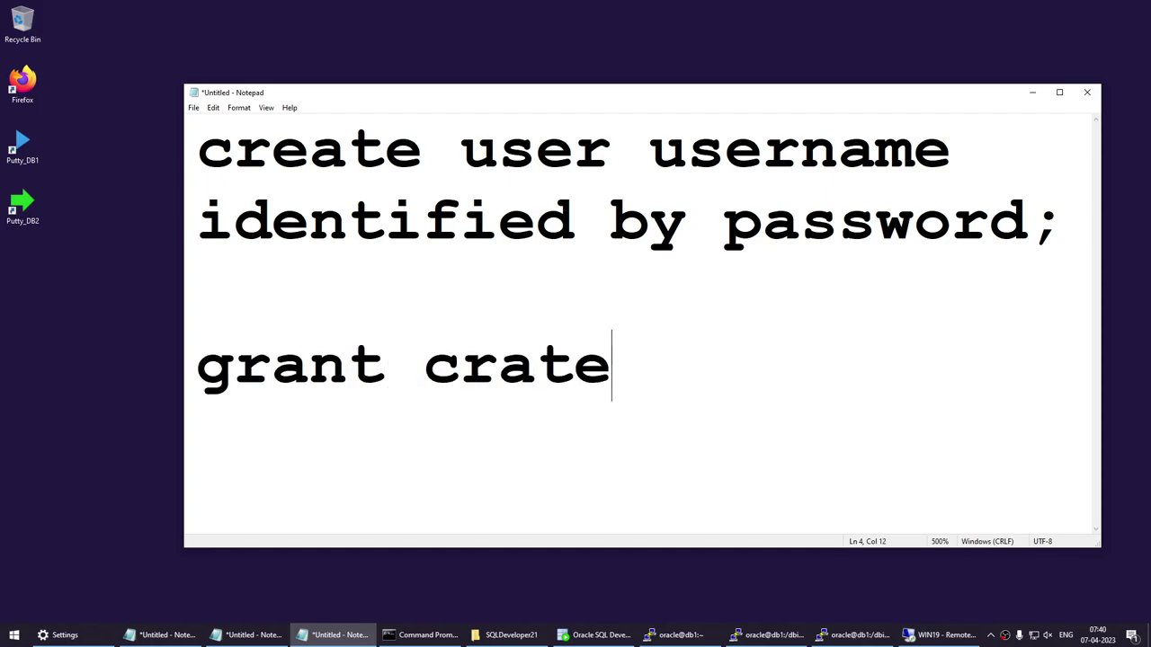